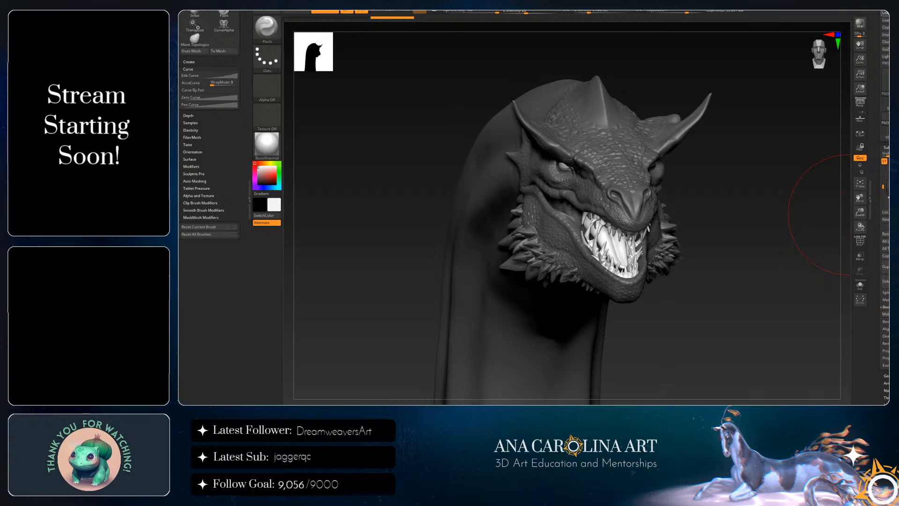
pyautogui.press('super+d')
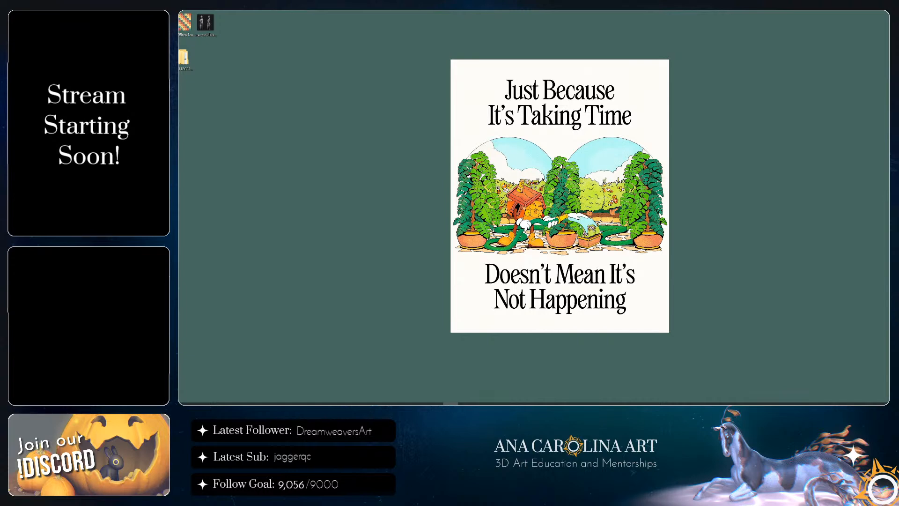
pyautogui.press('super+d')
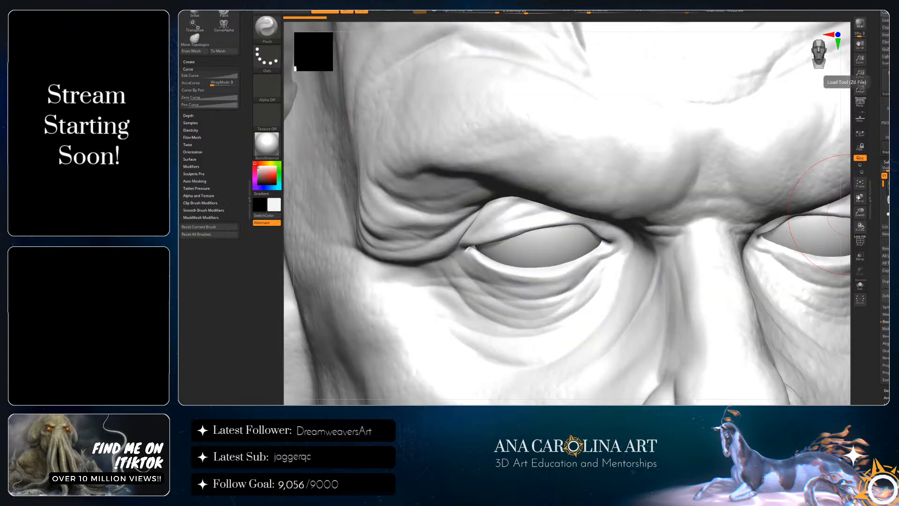
# Adjust the BasicMaterial's shading modifiers to give the framed Frankenstein bust darker, more contrasted shading
pyautogui.press('f')
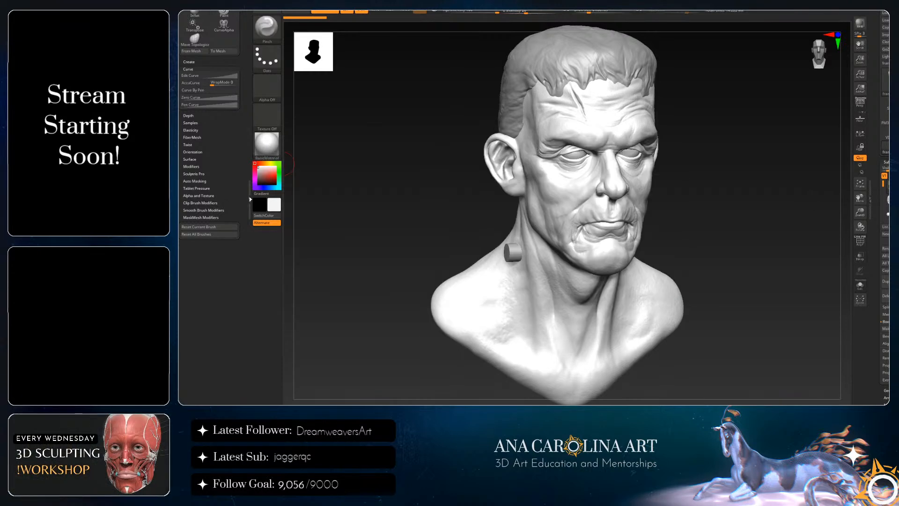
pyautogui.click(468, 5)
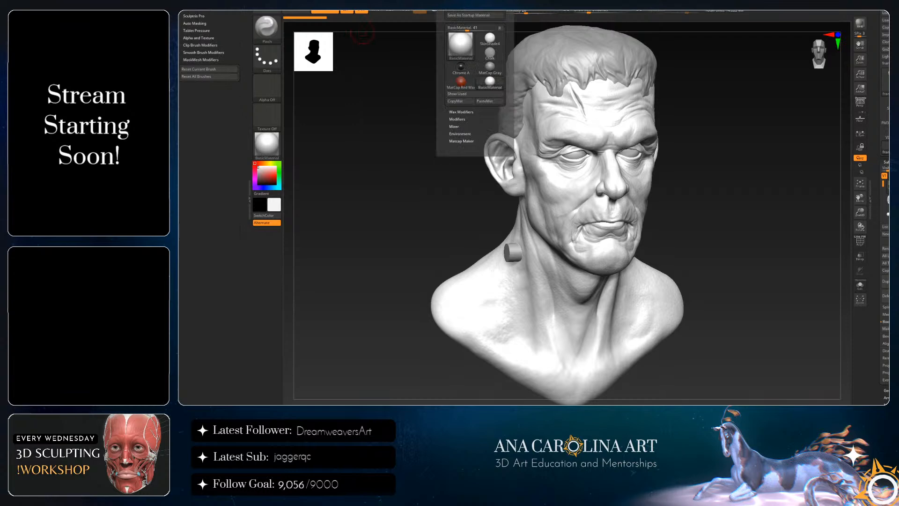
pyautogui.click(458, 119)
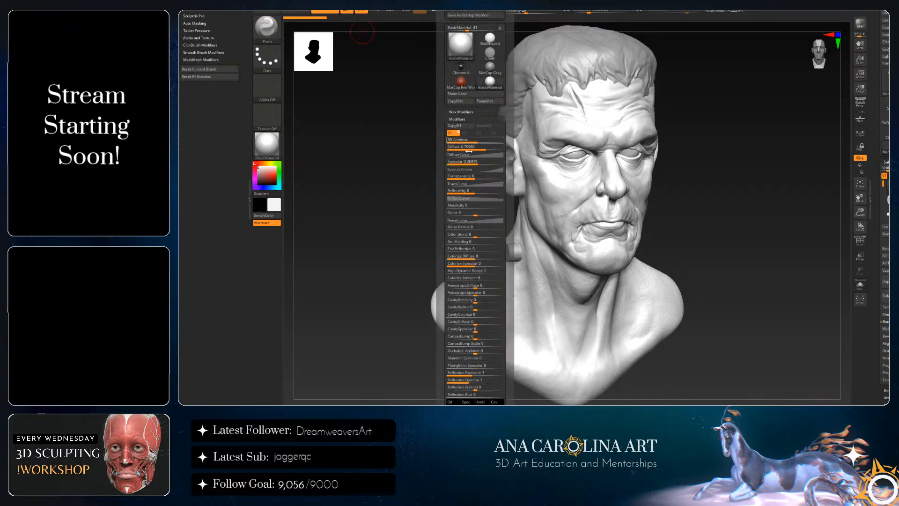
pyautogui.scroll(-5, 478, 224)
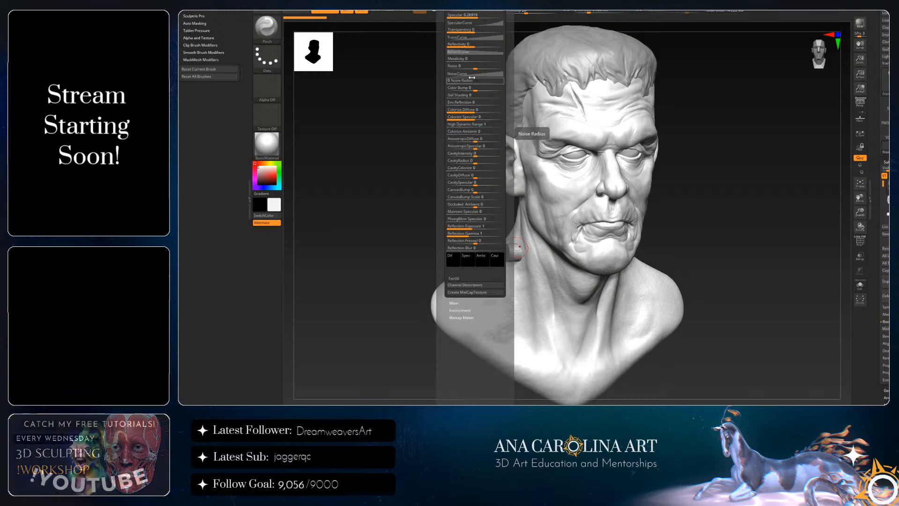
pyautogui.scroll(1, 474, 46)
pyautogui.moveTo(478, 17); pyautogui.dragTo(467, 18)
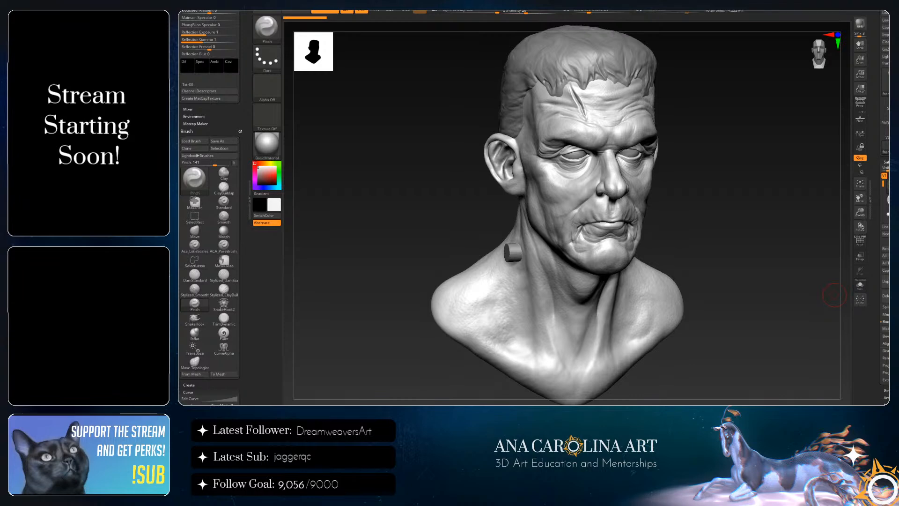
# Examine the Frankenstein bust from the front, three-quarter and side views to judge its overall shape
pyautogui.moveTo(885, 295); pyautogui.dragTo(371, 292, button='right')
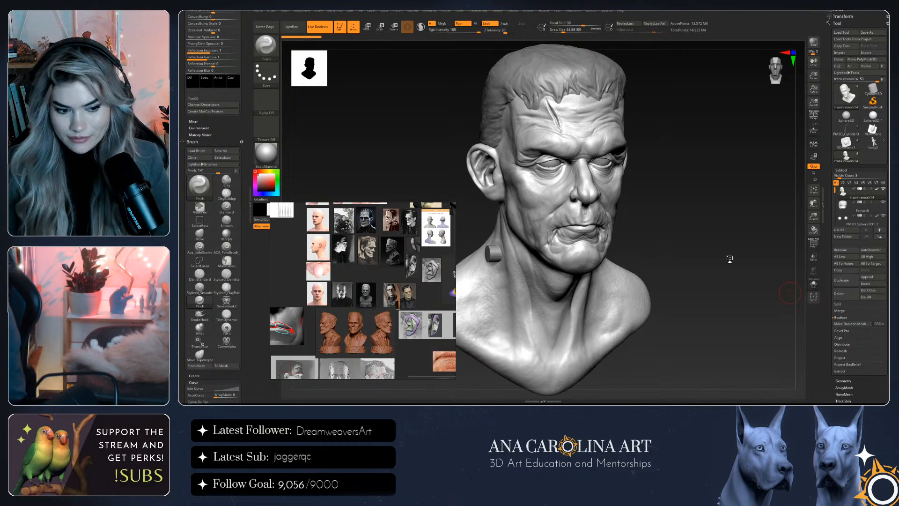
pyautogui.moveTo(711, 192); pyautogui.dragTo(646, 184)
pyautogui.moveTo(734, 248); pyautogui.dragTo(773, 193)
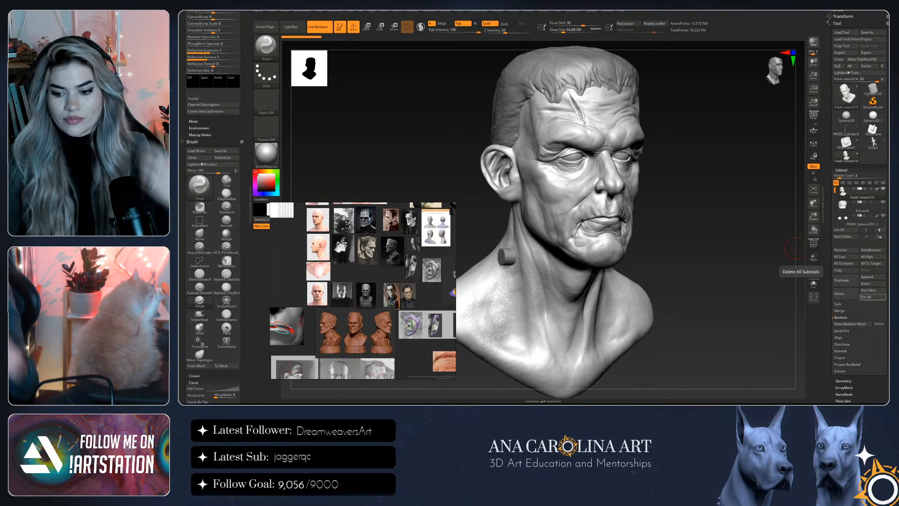
pyautogui.moveTo(717, 243); pyautogui.dragTo(797, 295)
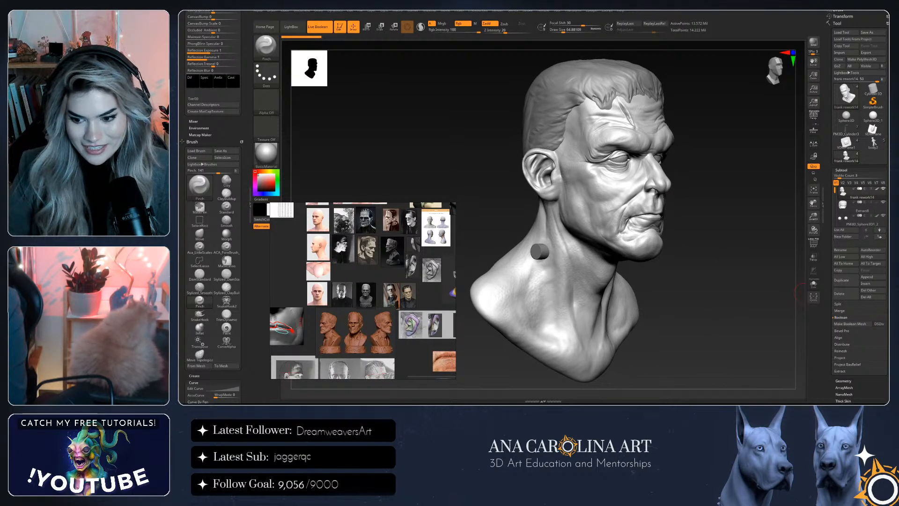
pyautogui.moveTo(779, 268); pyautogui.dragTo(800, 288)
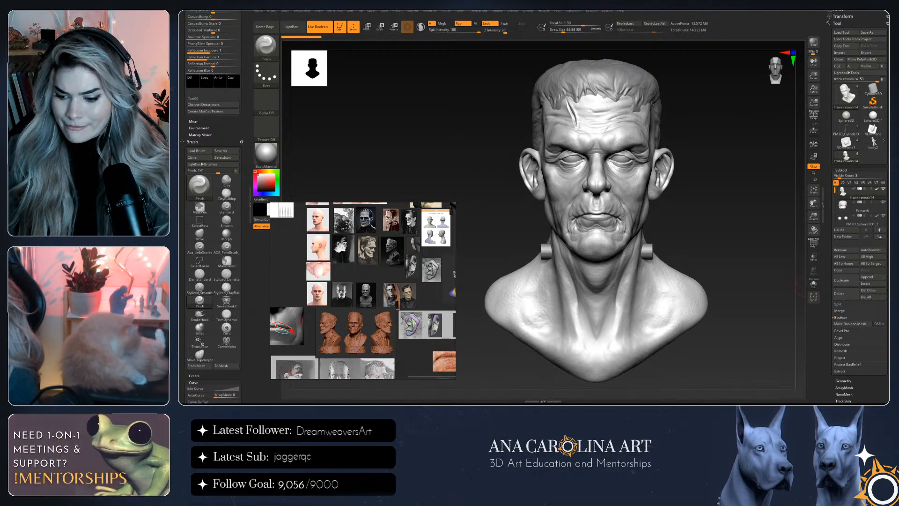
pyautogui.press('super+d')
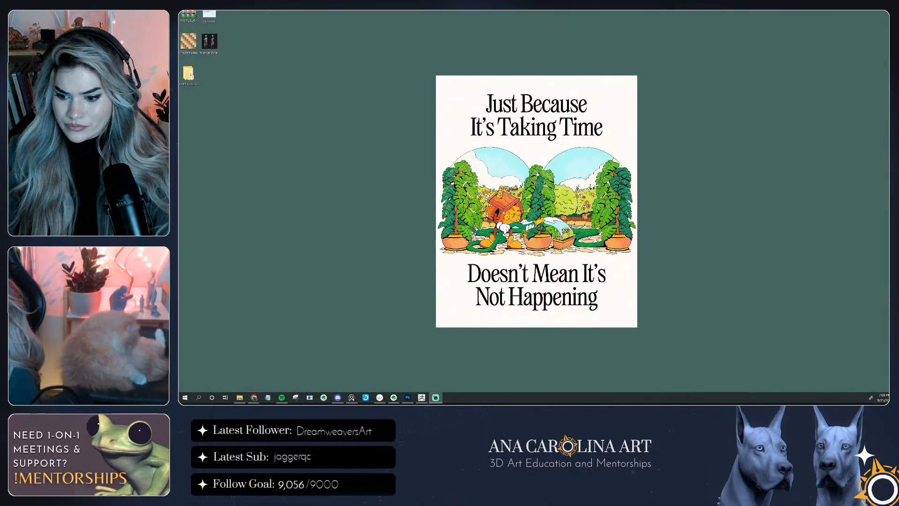
pyautogui.press('super+d')
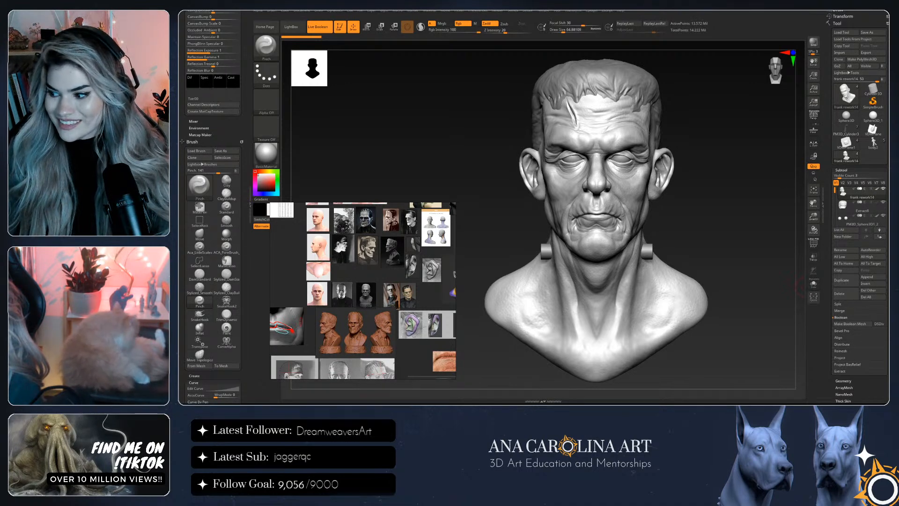
pyautogui.moveTo(780, 256)
pyautogui.mouseDown()
pyautogui.moveTo(740, 253)
pyautogui.moveTo(778, 249)
pyautogui.mouseUp()
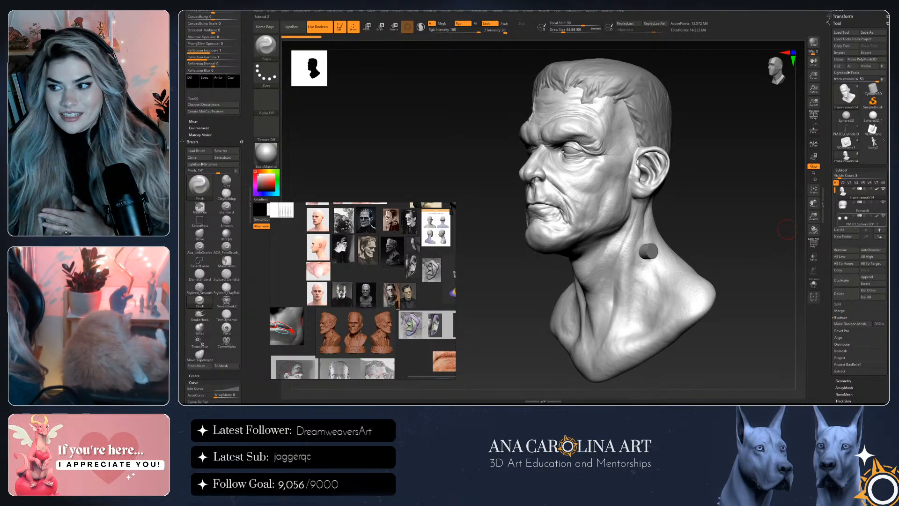
pyautogui.moveTo(852, 218)
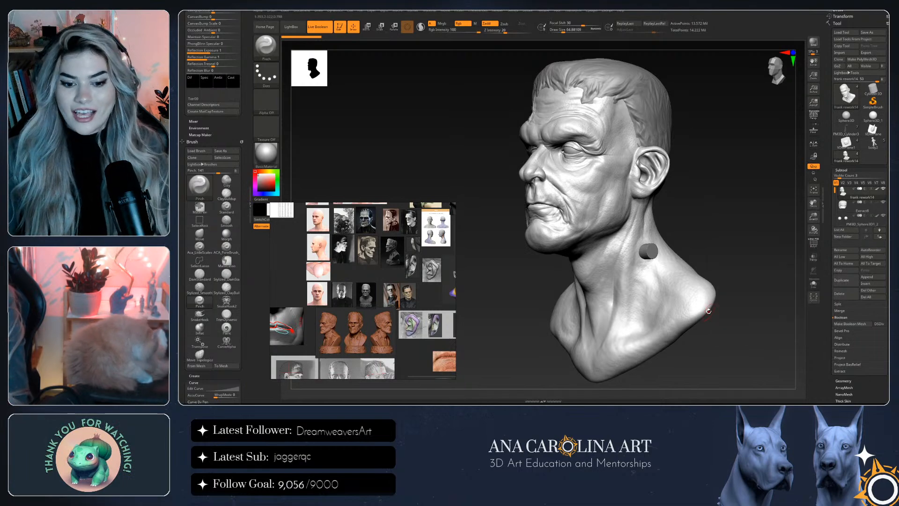
pyautogui.moveTo(705, 279); pyautogui.dragTo(724, 224)
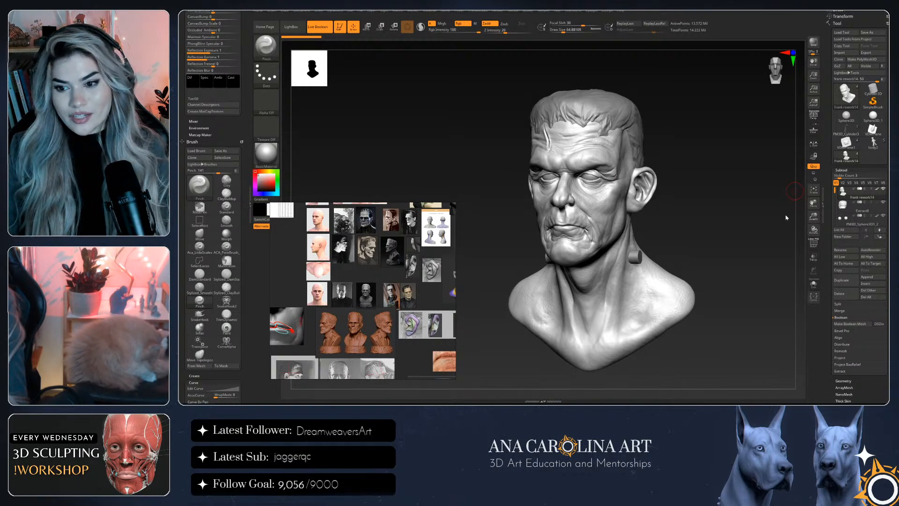
pyautogui.moveTo(746, 215); pyautogui.dragTo(732, 173)
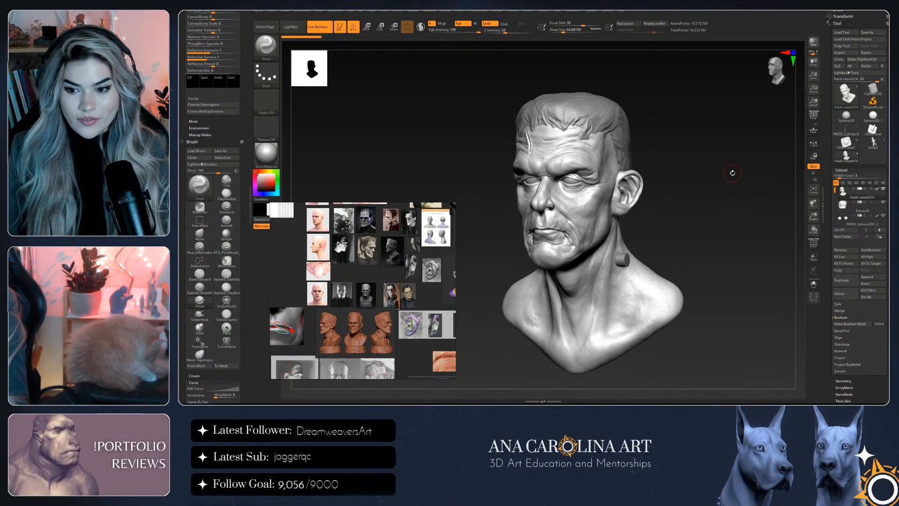
pyautogui.moveTo(733, 175); pyautogui.dragTo(690, 243)
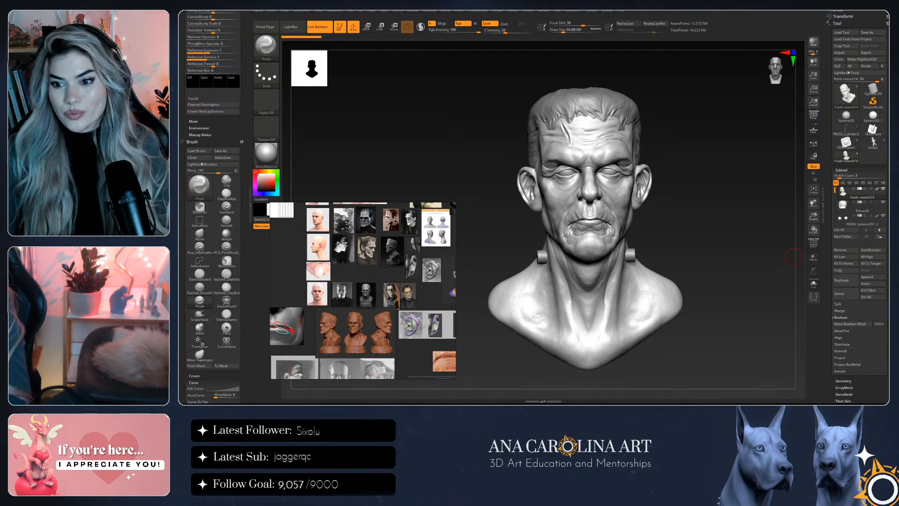
pyautogui.moveTo(777, 185); pyautogui.dragTo(750, 182)
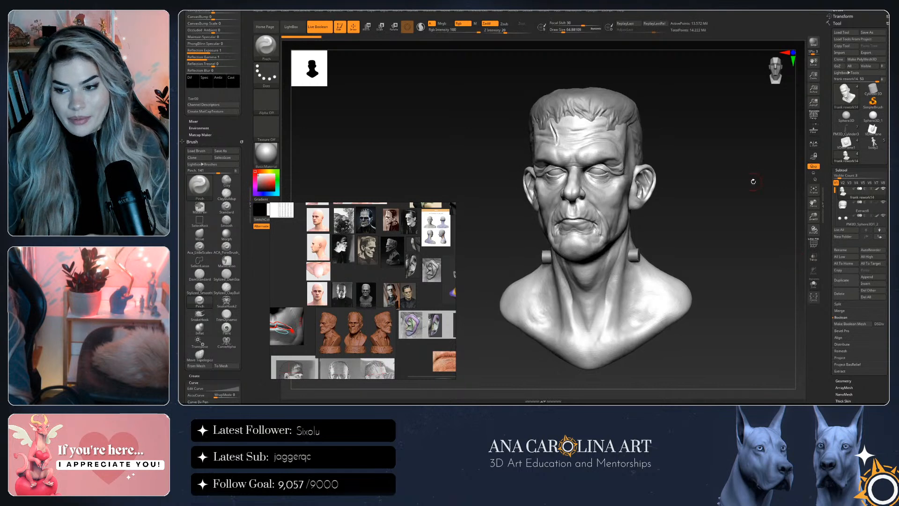
pyautogui.moveTo(794, 188)
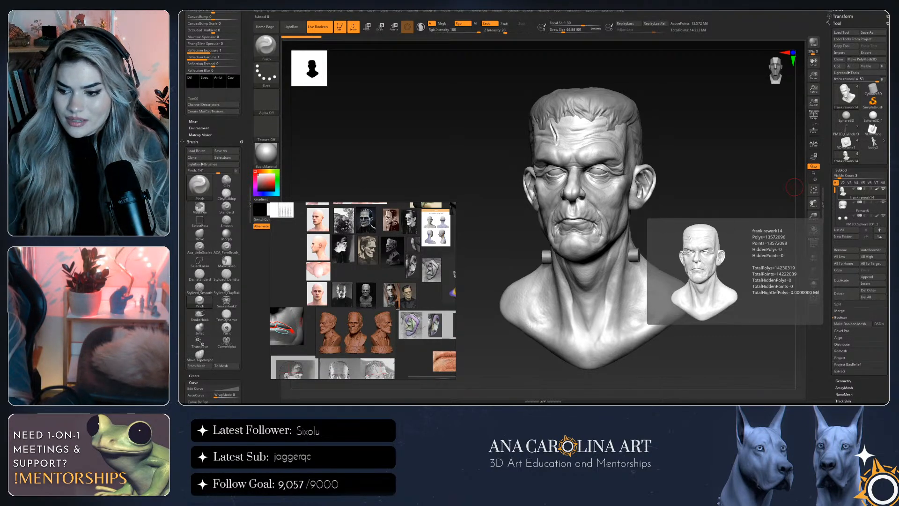
pyautogui.moveTo(762, 200)
pyautogui.mouseDown()
pyautogui.moveTo(786, 197)
pyautogui.moveTo(717, 176)
pyautogui.mouseUp()
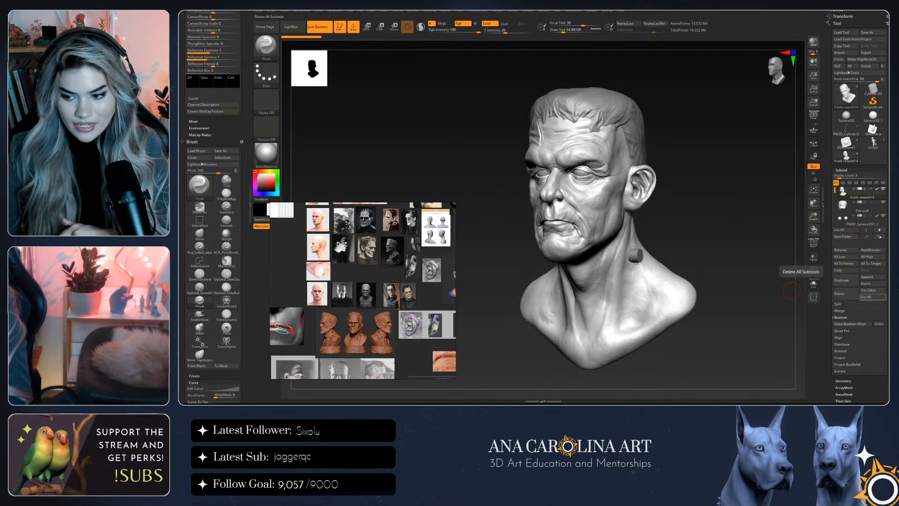
pyautogui.moveTo(779, 281)
pyautogui.mouseDown()
pyautogui.moveTo(695, 226)
pyautogui.moveTo(707, 234)
pyautogui.moveTo(688, 235)
pyautogui.mouseUp()
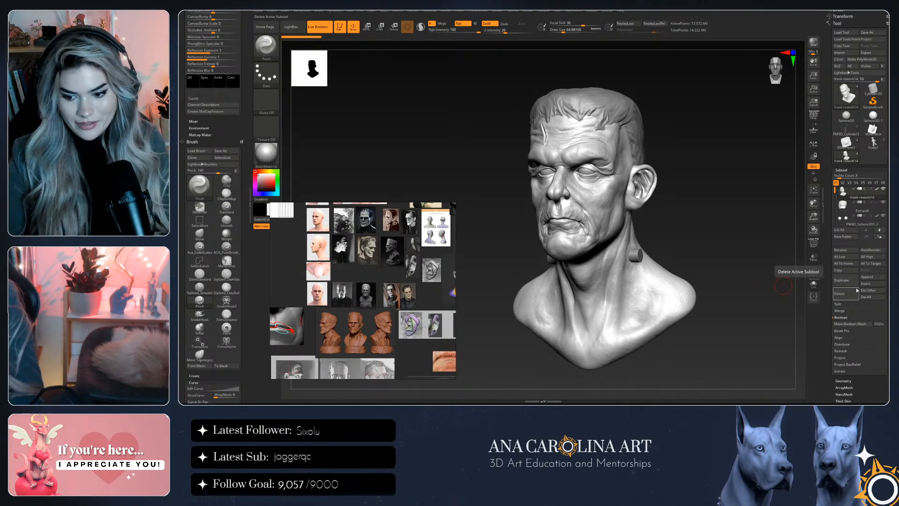
# Select the Move brush with a draw size of about 145 for working on the face
pyautogui.moveTo(698, 213)
pyautogui.mouseDown()
pyautogui.moveTo(707, 221)
pyautogui.moveTo(697, 225)
pyautogui.moveTo(727, 214)
pyautogui.moveTo(746, 264)
pyautogui.moveTo(761, 269)
pyautogui.moveTo(752, 268)
pyautogui.mouseUp()
pyautogui.press('b')
pyautogui.press('m')
pyautogui.press('v')
pyautogui.press(']')
pyautogui.press(']')
pyautogui.press(']')
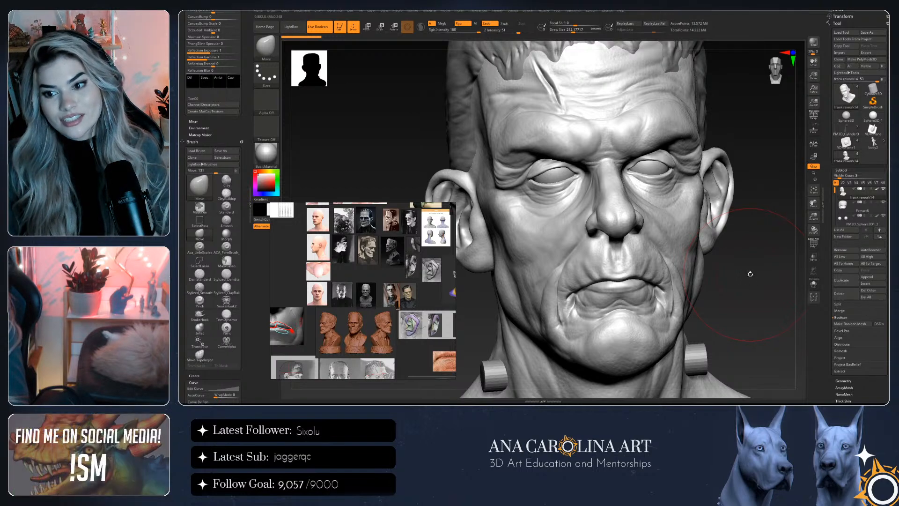
pyautogui.moveTo(750, 275)
pyautogui.mouseDown()
pyautogui.moveTo(736, 273)
pyautogui.moveTo(734, 261)
pyautogui.moveTo(746, 272)
pyautogui.moveTo(738, 273)
pyautogui.mouseUp()
pyautogui.scroll(2, 738, 274)
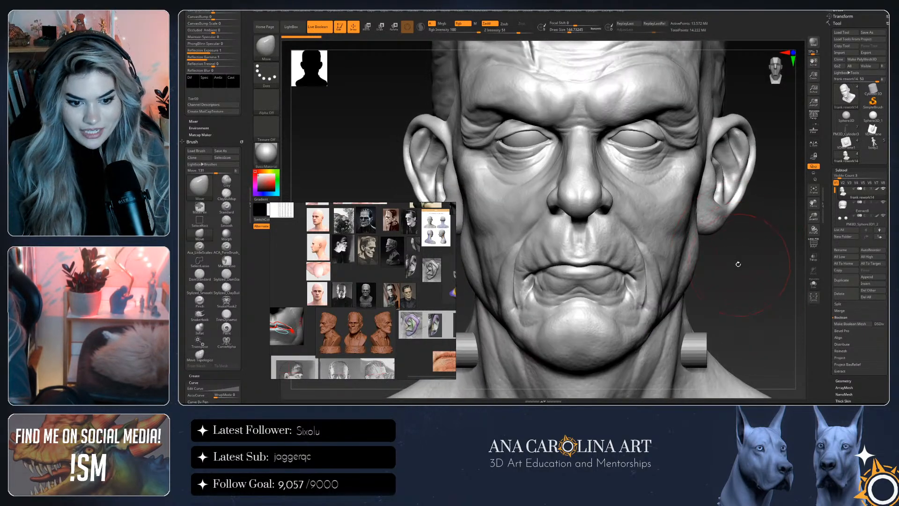
# Toggle the visibility of the bust's Untitled Layer, detailing 1 pas and noise detailing sculpt layers
pyautogui.scroll(-2, 854, 366)
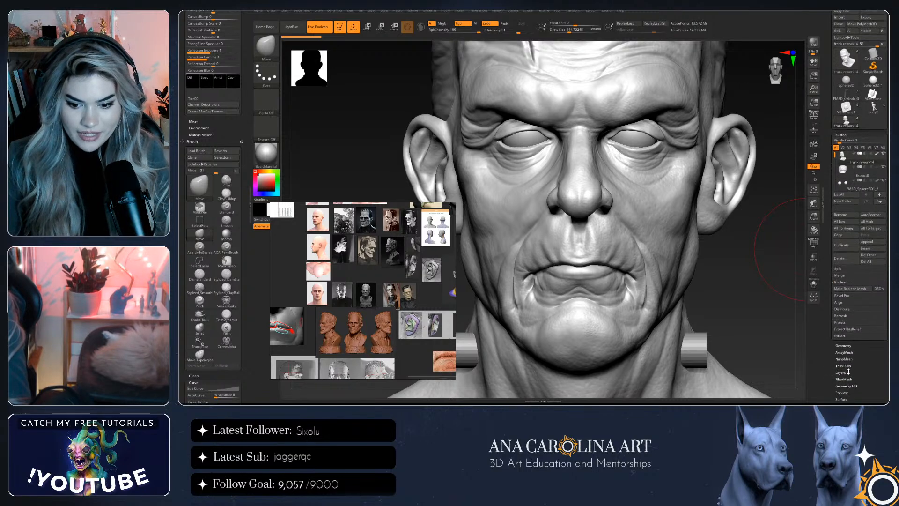
pyautogui.click(851, 354)
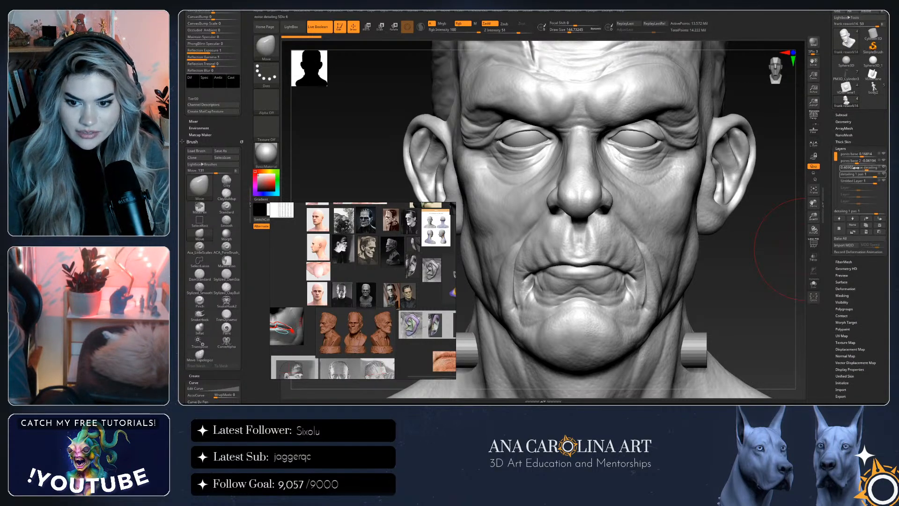
pyautogui.moveTo(884, 182)
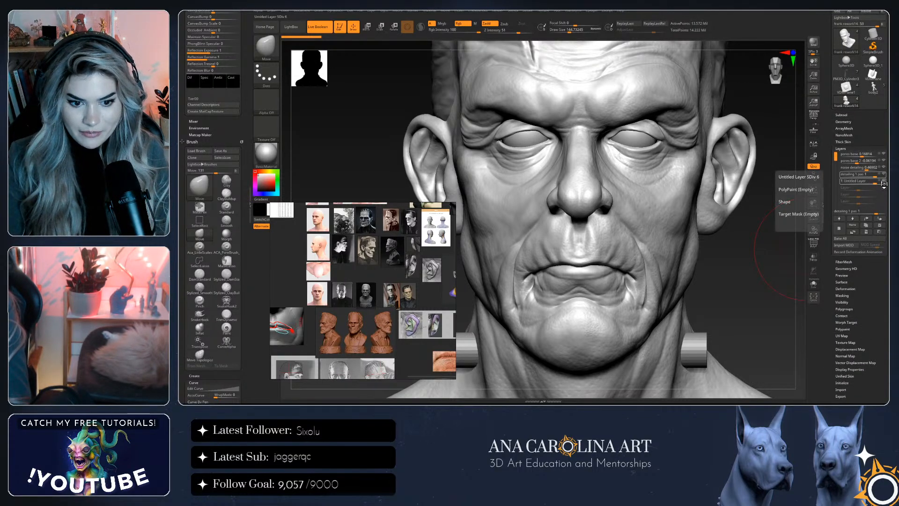
pyautogui.click(884, 182)
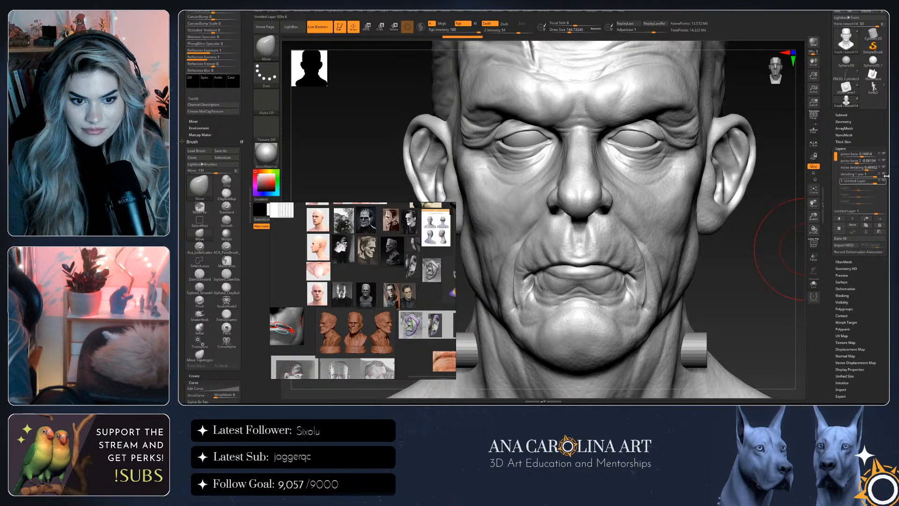
pyautogui.click(885, 175)
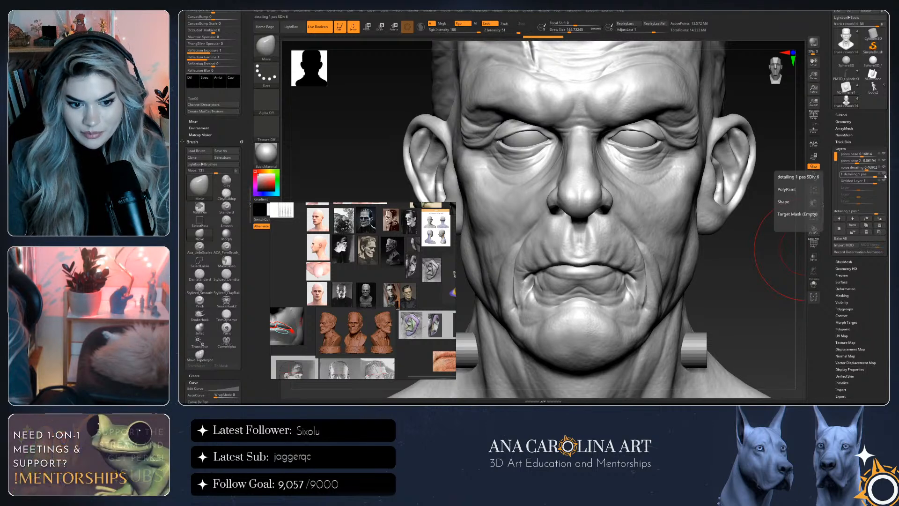
pyautogui.click(884, 168)
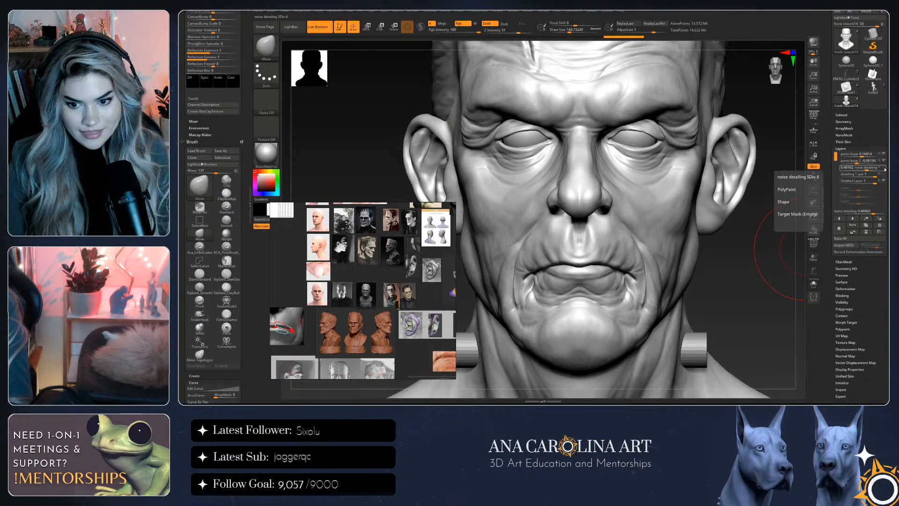
# Toggle the visibility of the pores base 2 and pores base layers while checking the face from several angles
pyautogui.moveTo(796, 237)
pyautogui.mouseDown()
pyautogui.moveTo(740, 238)
pyautogui.moveTo(796, 197)
pyautogui.mouseUp()
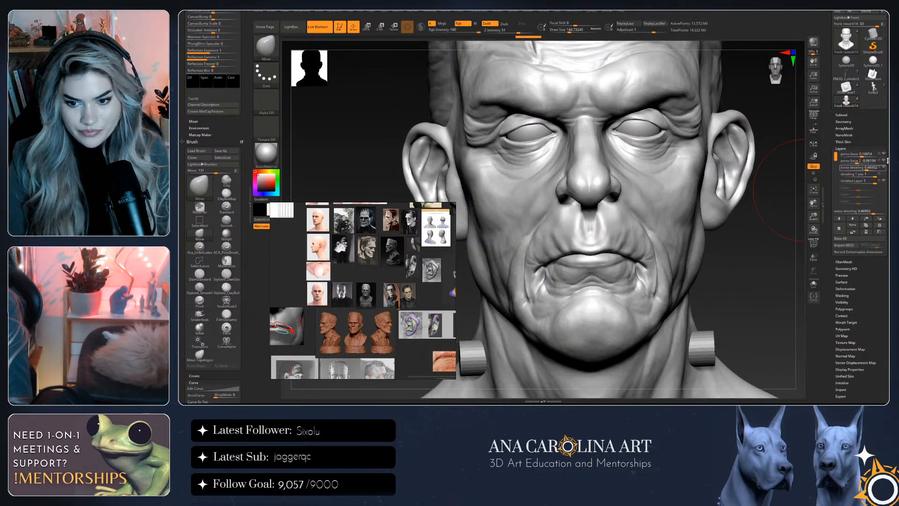
pyautogui.click(886, 162)
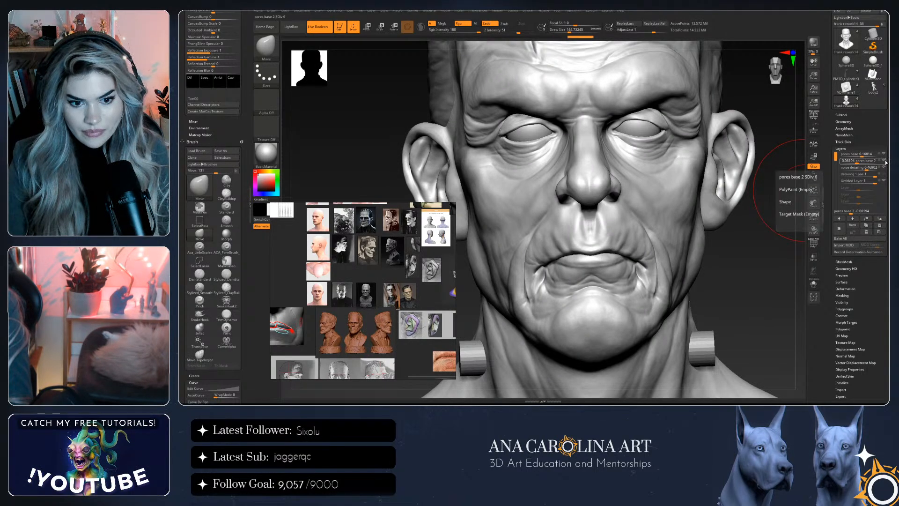
pyautogui.moveTo(761, 235)
pyautogui.mouseDown()
pyautogui.moveTo(792, 233)
pyautogui.moveTo(802, 207)
pyautogui.mouseUp()
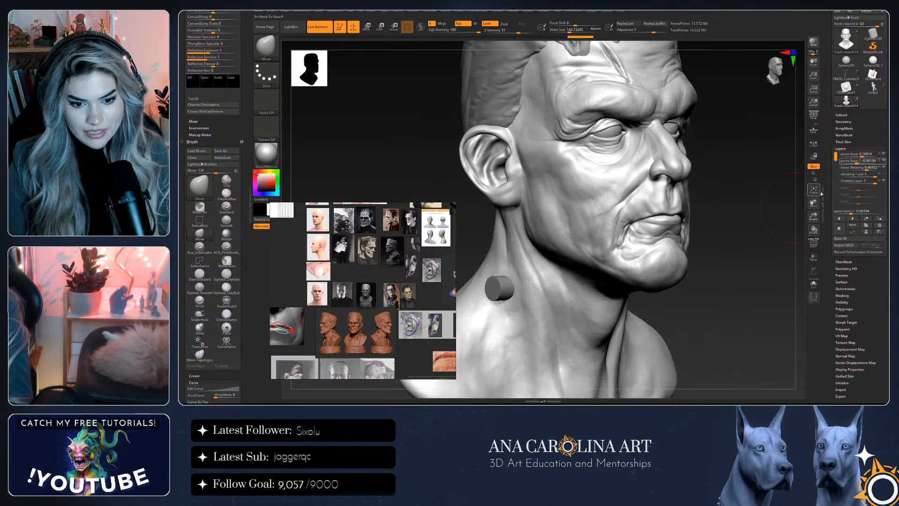
pyautogui.click(884, 154)
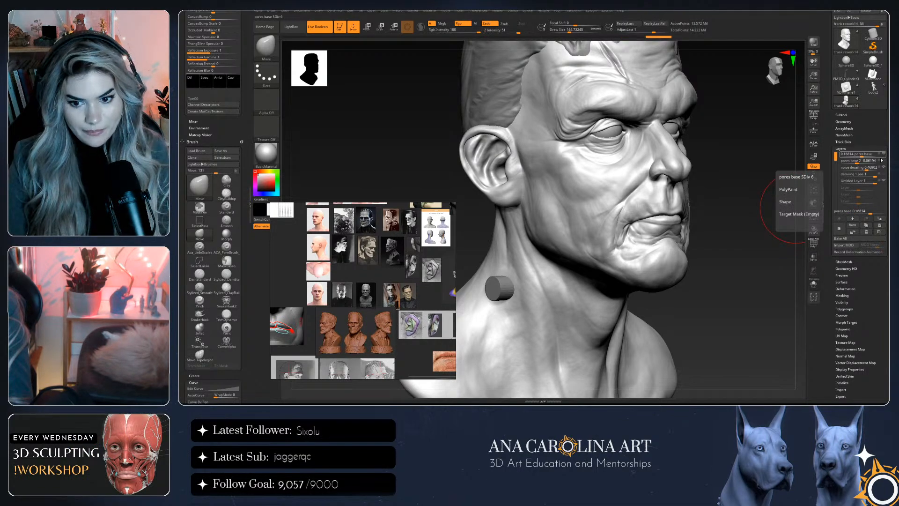
pyautogui.moveTo(752, 235)
pyautogui.mouseDown()
pyautogui.moveTo(730, 235)
pyautogui.moveTo(792, 257)
pyautogui.moveTo(774, 229)
pyautogui.moveTo(733, 248)
pyautogui.moveTo(784, 225)
pyautogui.mouseUp()
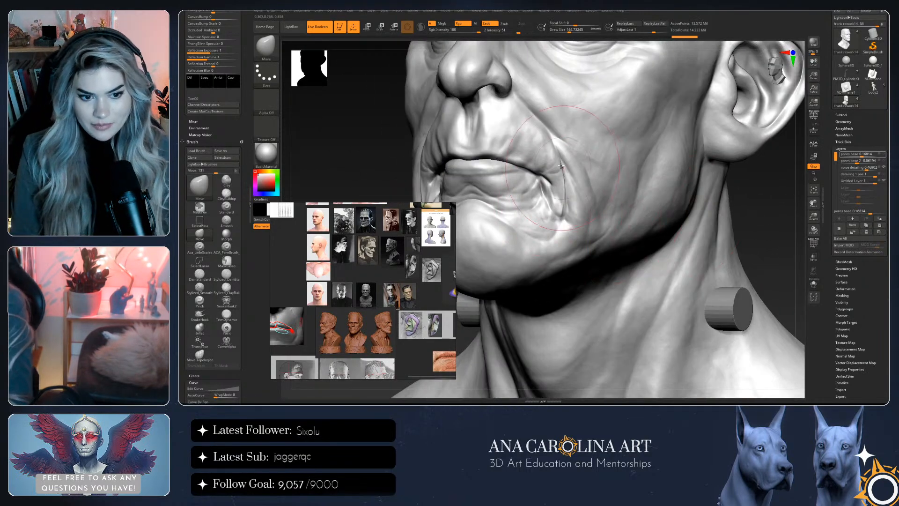
# Reduce the Move brush draw size to about 71
pyautogui.press('space')
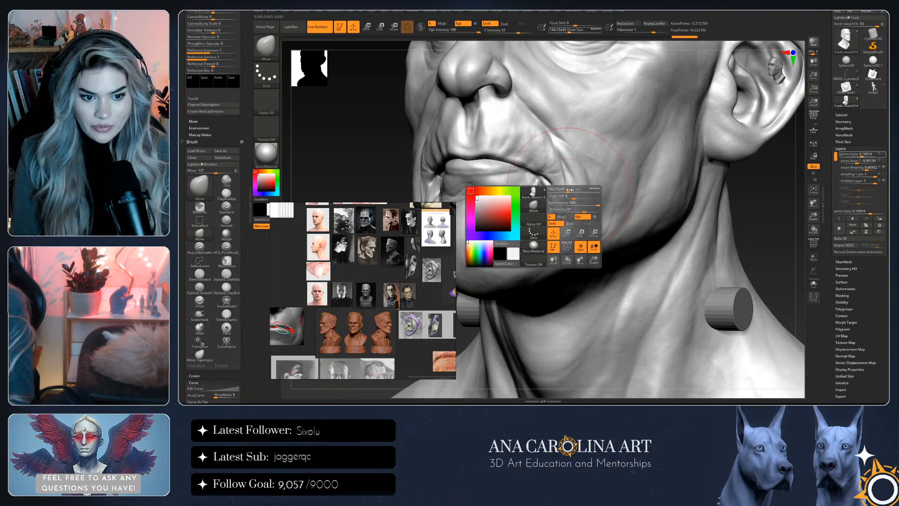
pyautogui.moveTo(506, 185); pyautogui.dragTo(562, 248)
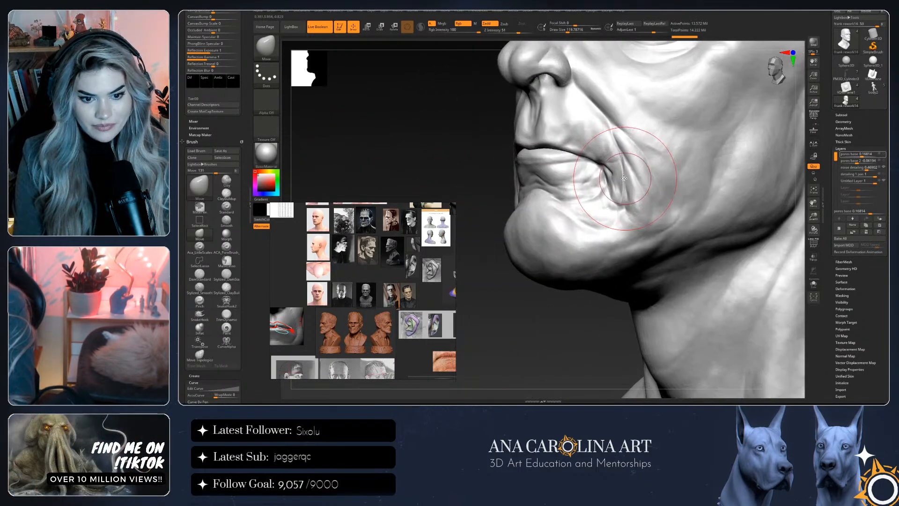
pyautogui.press('space')
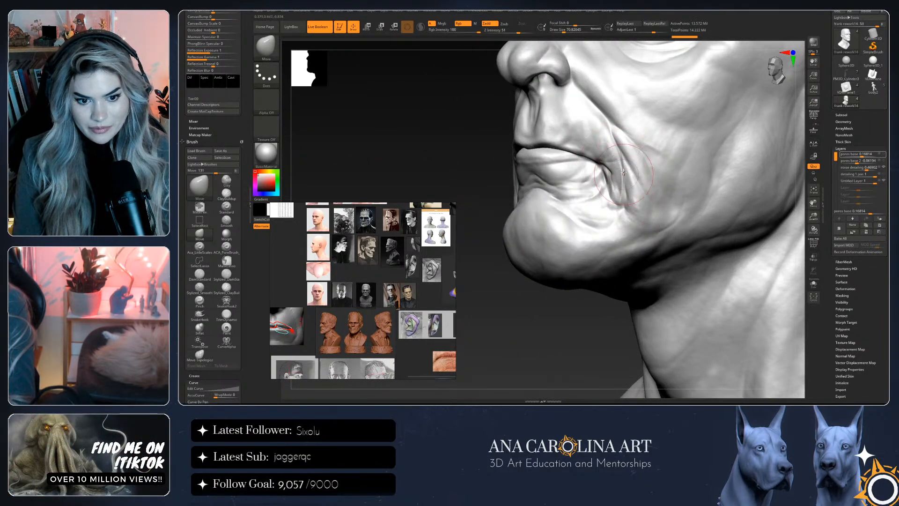
# Examine the ear, eyes, brow and mouth of the bust from the side, three-quarter and front views
pyautogui.moveTo(601, 314)
pyautogui.mouseDown()
pyautogui.moveTo(493, 324)
pyautogui.moveTo(539, 165)
pyautogui.mouseUp()
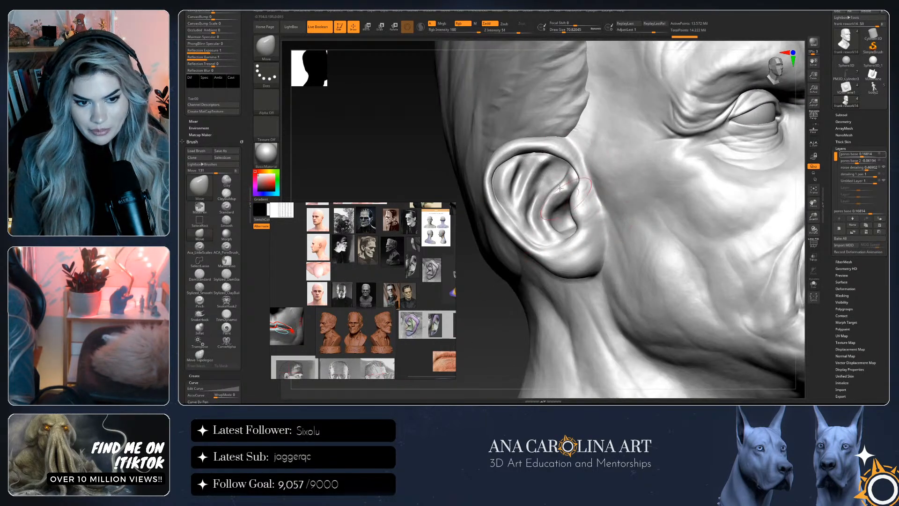
pyautogui.moveTo(498, 325)
pyautogui.mouseDown()
pyautogui.moveTo(759, 313)
pyautogui.moveTo(739, 288)
pyautogui.moveTo(749, 284)
pyautogui.moveTo(757, 300)
pyautogui.moveTo(660, 207)
pyautogui.mouseUp()
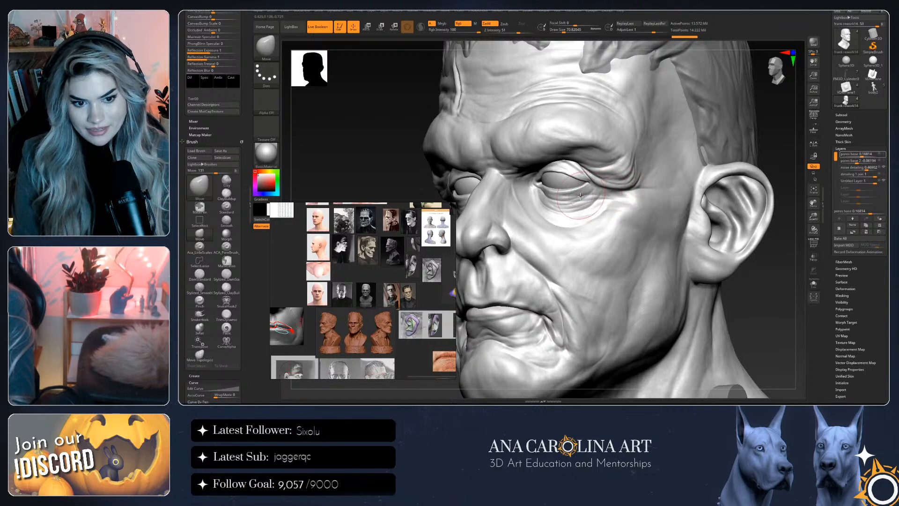
pyautogui.moveTo(764, 168); pyautogui.dragTo(686, 191)
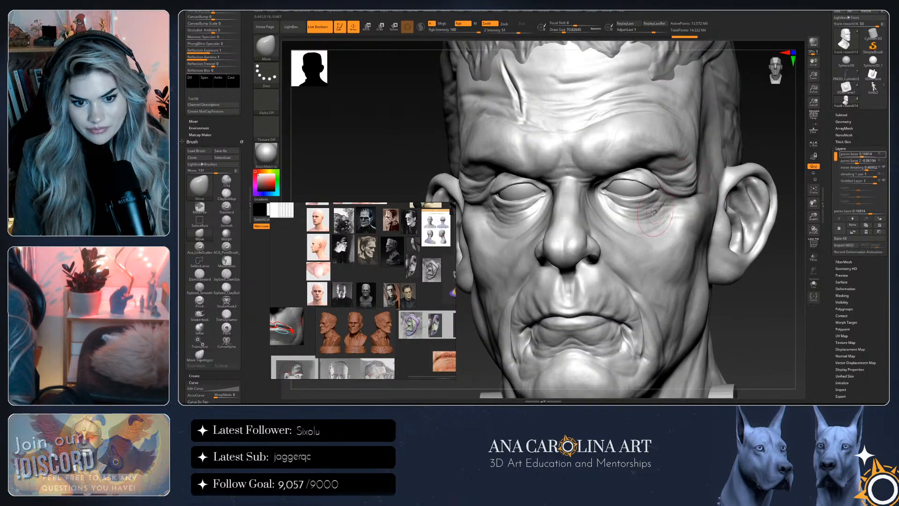
pyautogui.moveTo(790, 134); pyautogui.dragTo(557, 77)
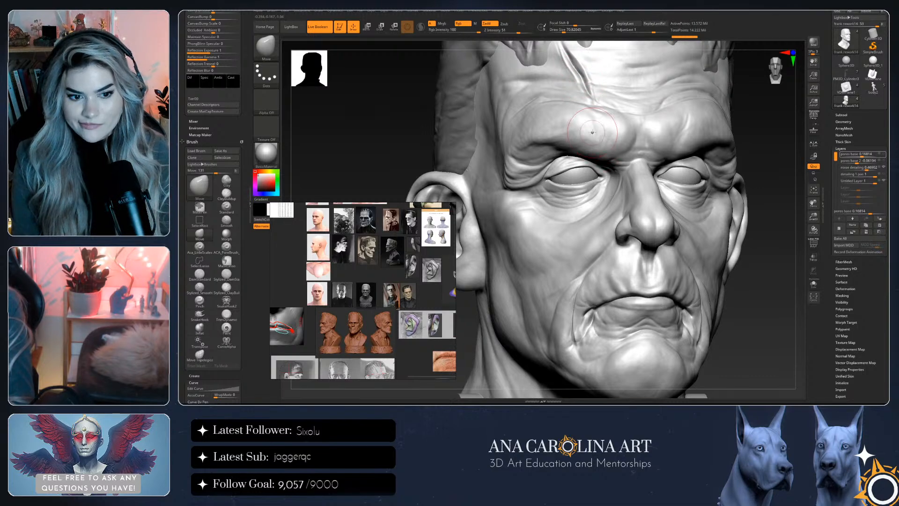
pyautogui.moveTo(592, 132)
pyautogui.mouseDown(button='right')
pyautogui.moveTo(767, 256)
pyautogui.moveTo(758, 279)
pyautogui.moveTo(752, 232)
pyautogui.mouseUp(button='right')
pyautogui.keyDown('ctrl'); pyautogui.moveTo(752, 193); pyautogui.dragTo(796, 215, button='right'); pyautogui.keyUp('ctrl')
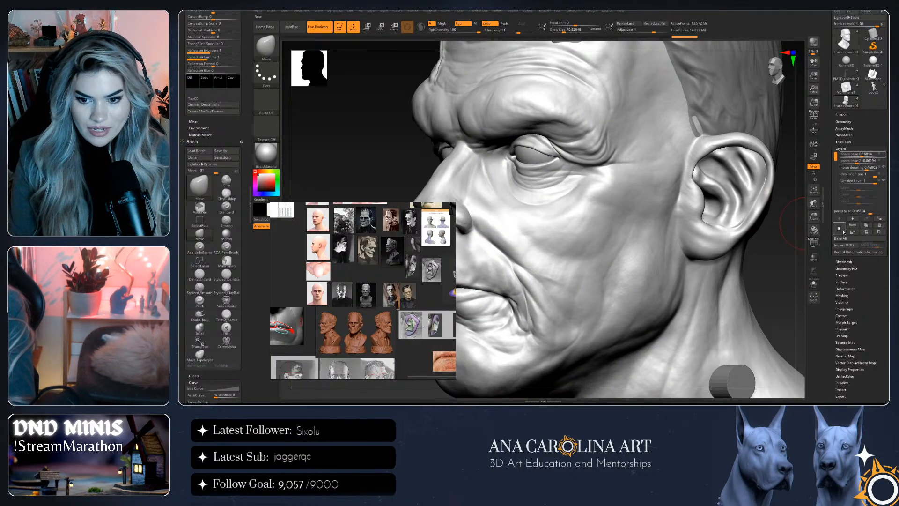
# Add a new sculpt layer to the head and name it after the artist
pyautogui.click(844, 233)
pyautogui.click(852, 225)
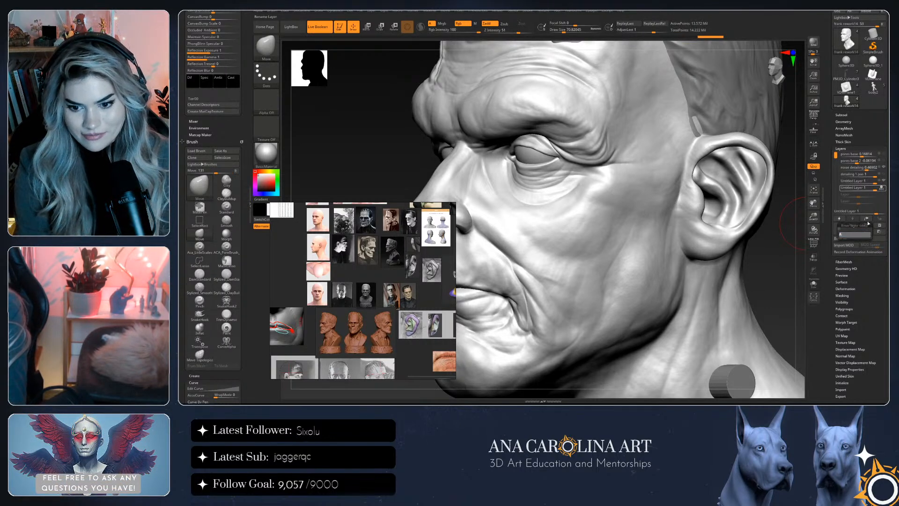
pyautogui.write("Ana's Lay")
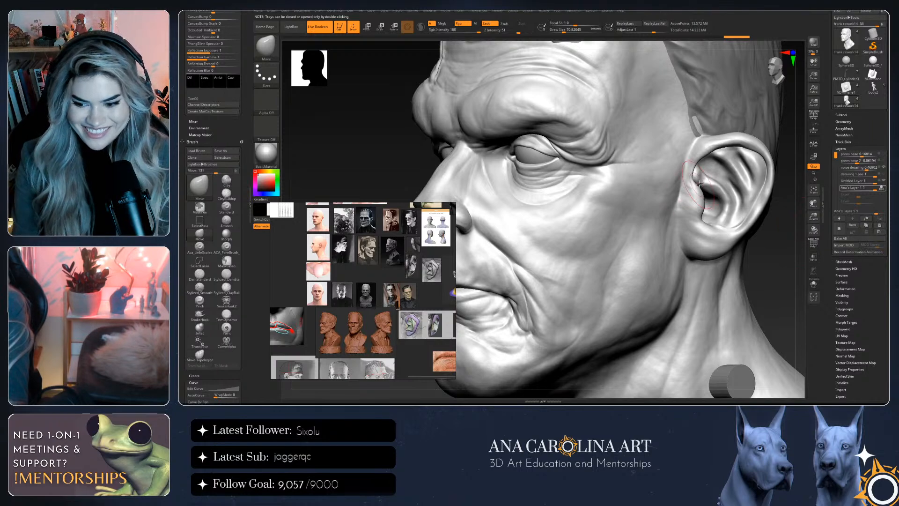
# Lower the head to its lowest subdivision level for working on the mouth area
pyautogui.moveTo(772, 269); pyautogui.dragTo(767, 331)
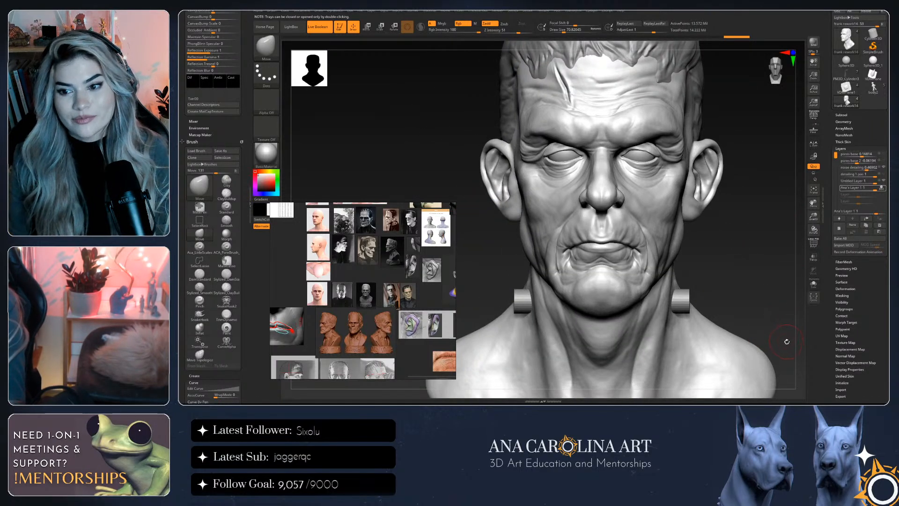
pyautogui.moveTo(776, 325); pyautogui.dragTo(746, 320)
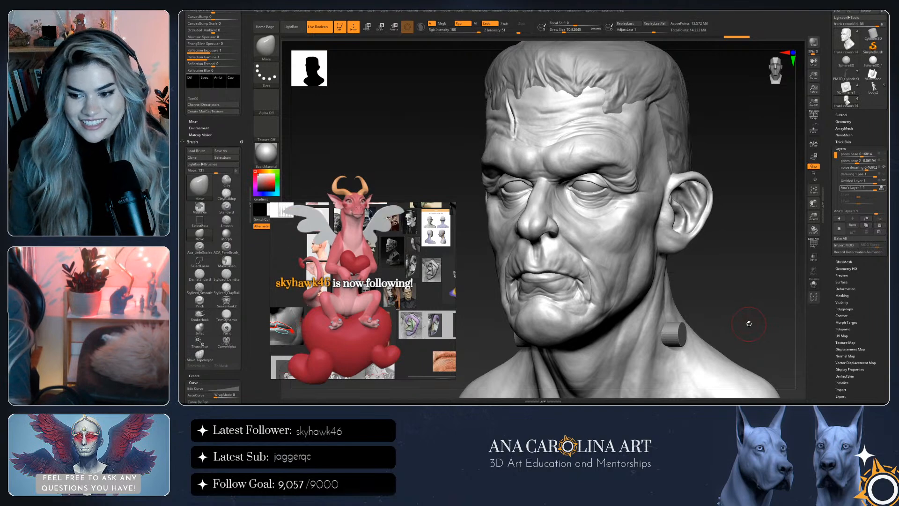
pyautogui.moveTo(730, 294)
pyautogui.mouseDown()
pyautogui.moveTo(781, 262)
pyautogui.moveTo(767, 252)
pyautogui.moveTo(779, 202)
pyautogui.moveTo(404, 194)
pyautogui.mouseUp()
pyautogui.hotkey('shift', 'd')
pyautogui.hotkey('shift', 'd')
pyautogui.hotkey('shift', 'd')
pyautogui.moveTo(303, 168); pyautogui.dragTo(679, 197)
# Set the draw size to about 24 and soften the fold beside the mouth corner with the Move and Smooth brushes
pyautogui.press('space')
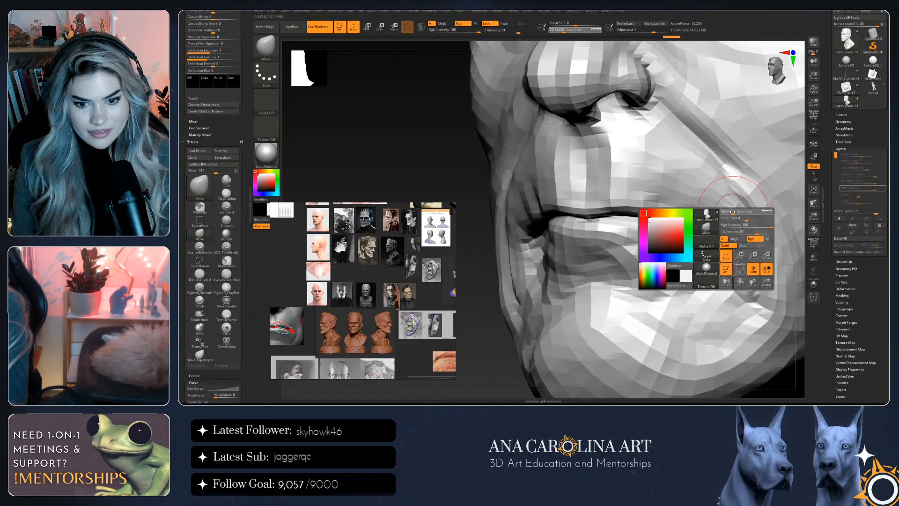
pyautogui.moveTo(733, 212)
pyautogui.mouseDown(button='right')
pyautogui.moveTo(767, 249)
pyautogui.moveTo(758, 248)
pyautogui.mouseUp(button='right')
pyautogui.press('space')
pyautogui.moveTo(726, 210); pyautogui.dragTo(719, 211)
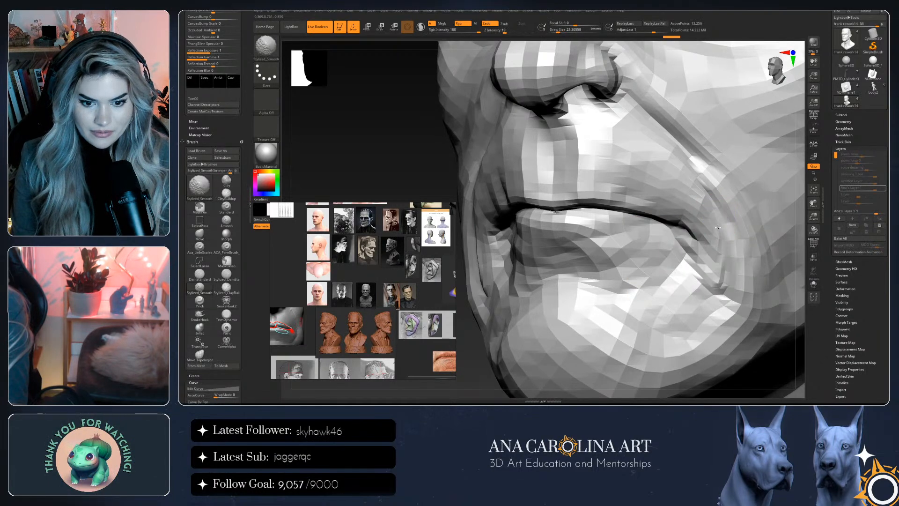
pyautogui.press('shift')
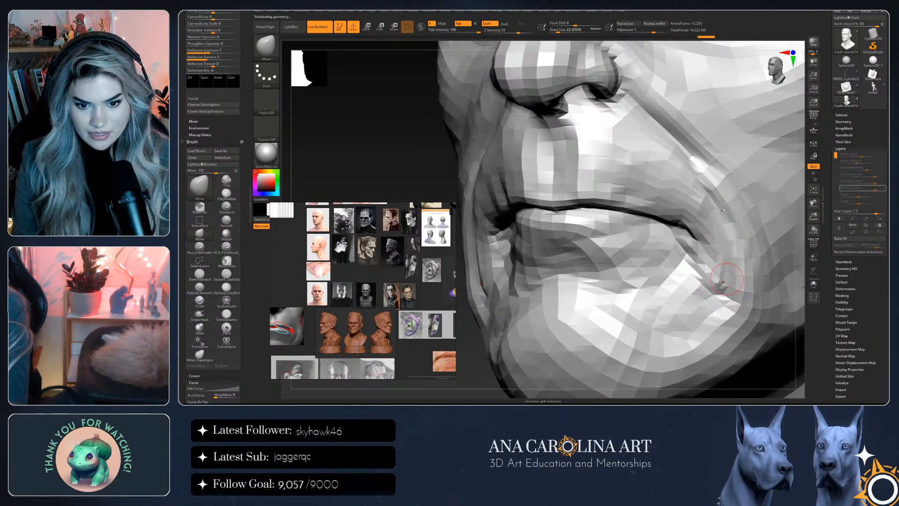
pyautogui.press('shift')
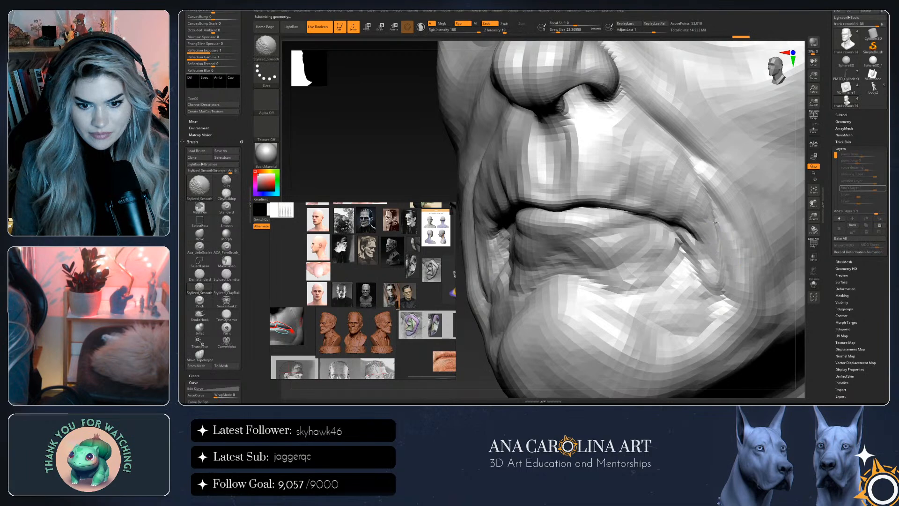
# Raise the subdivision level gradually while smoothing the mouth-corner fold, reducing the draw size to about 13
pyautogui.press('shift')
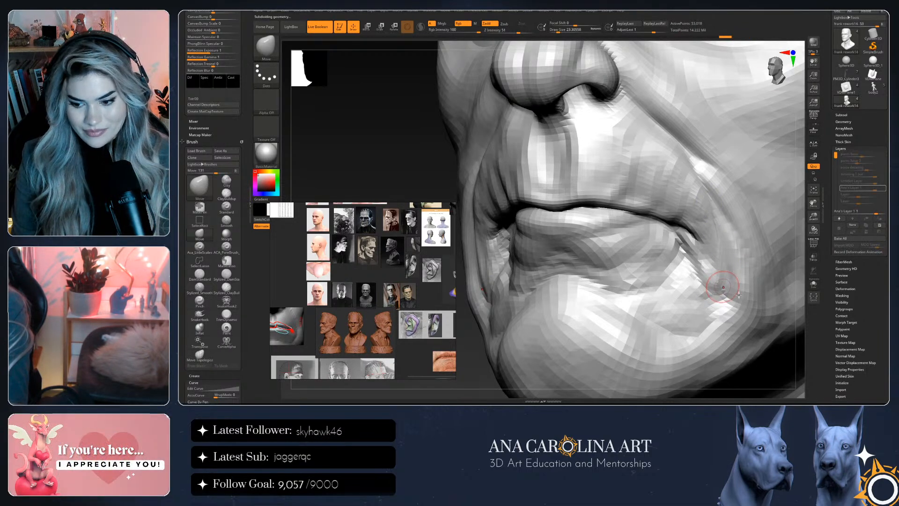
pyautogui.press('shift')
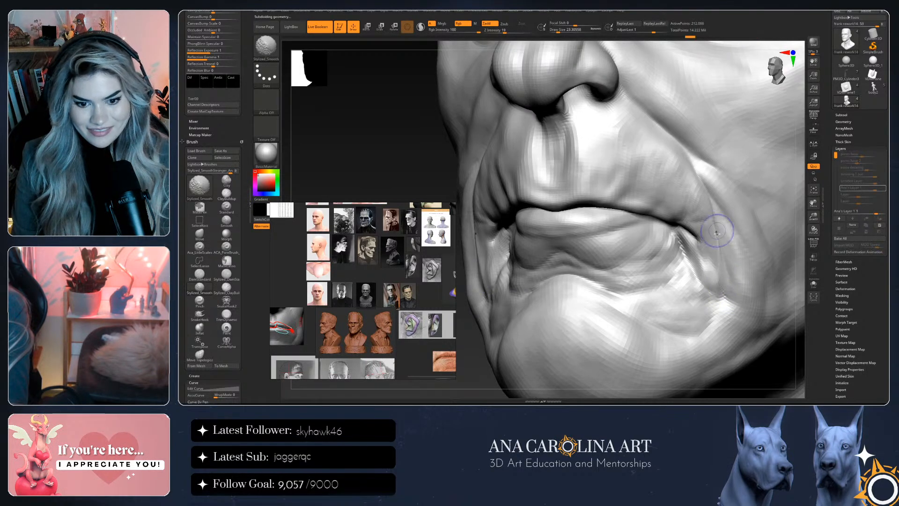
pyautogui.press('shift')
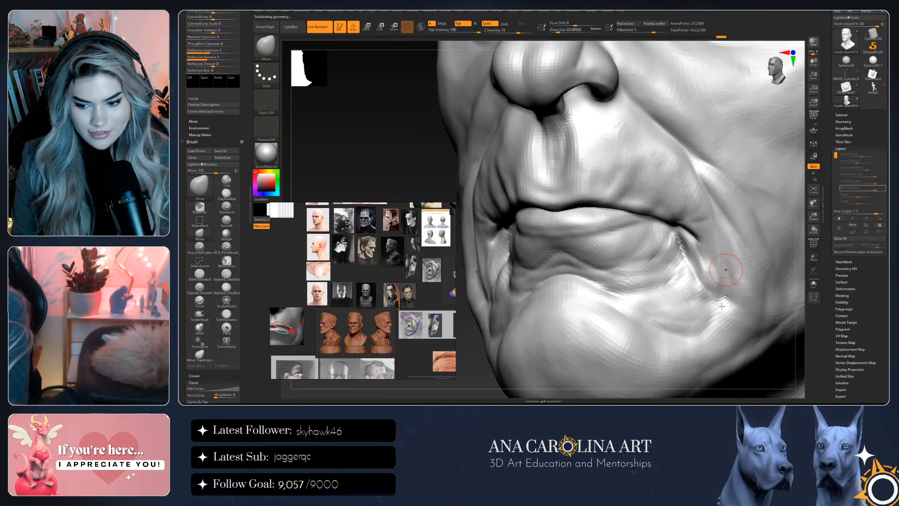
pyautogui.press('shift')
pyautogui.press('space')
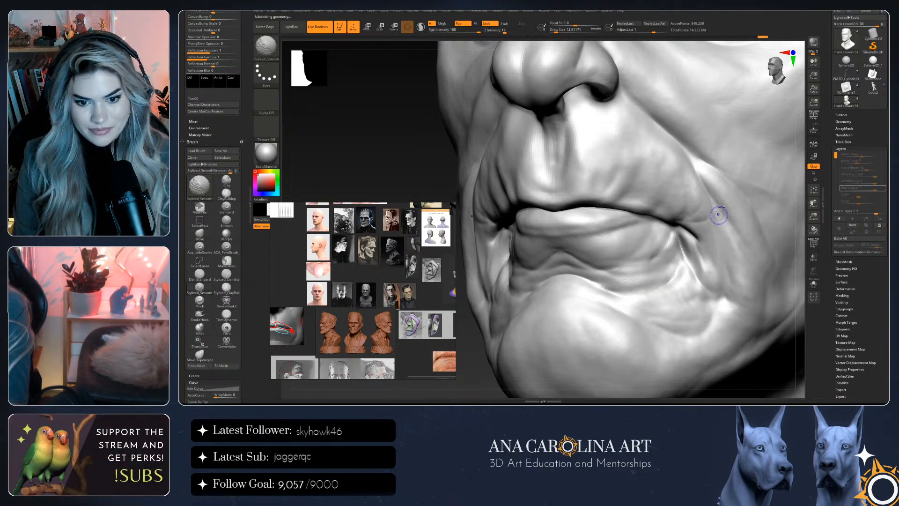
# Refine the mouth-corner fold across the middle subdivision levels with Move and Smooth at a draw size of about 20
pyautogui.hotkey('shift', 'd')
pyautogui.hotkey('shift', 'd')
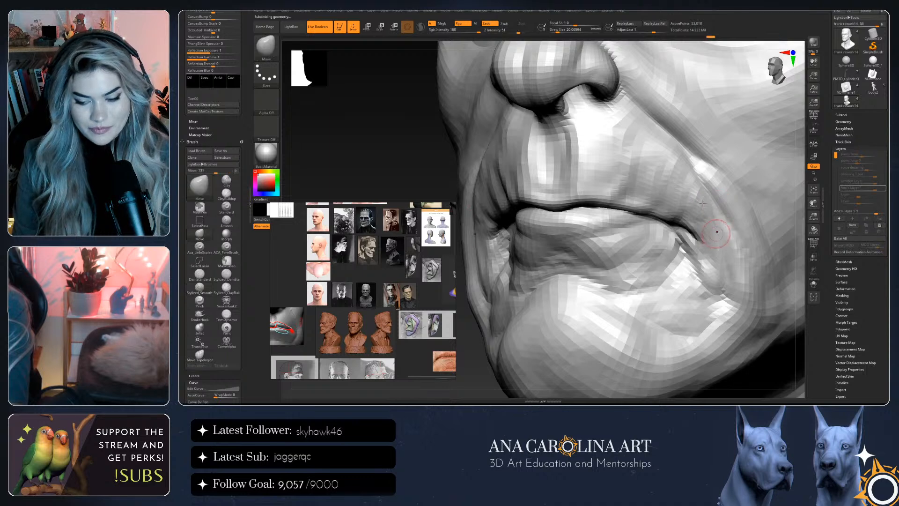
pyautogui.press('d')
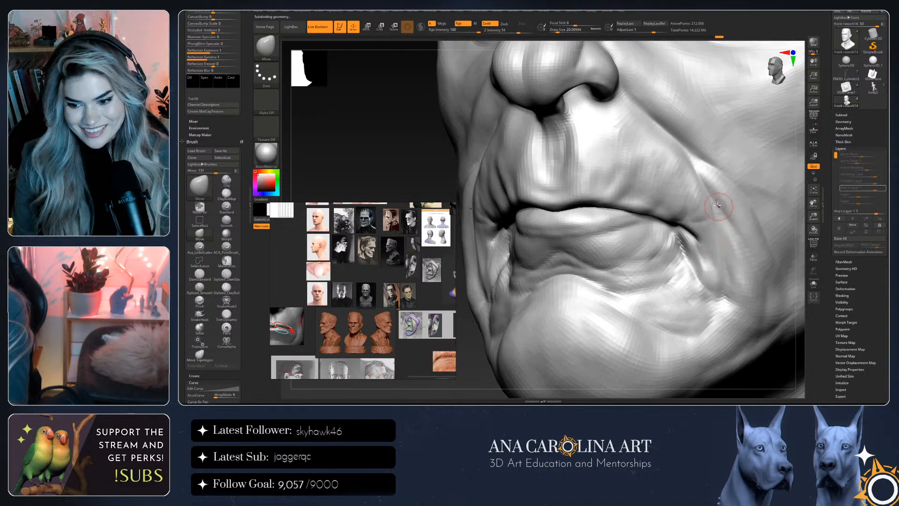
pyautogui.press('shift')
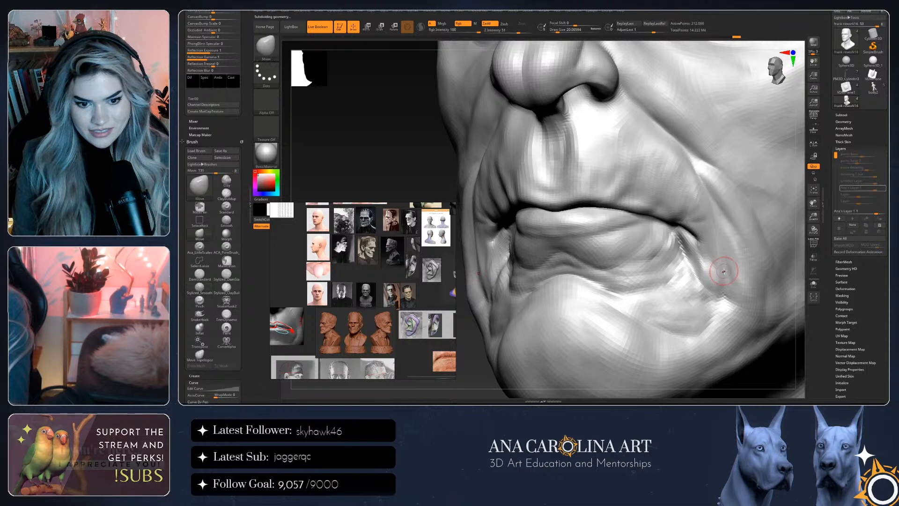
pyautogui.press('d')
pyautogui.keyDown('shift'); pyautogui.moveTo(803, 275); pyautogui.dragTo(718, 255); pyautogui.keyUp('shift')
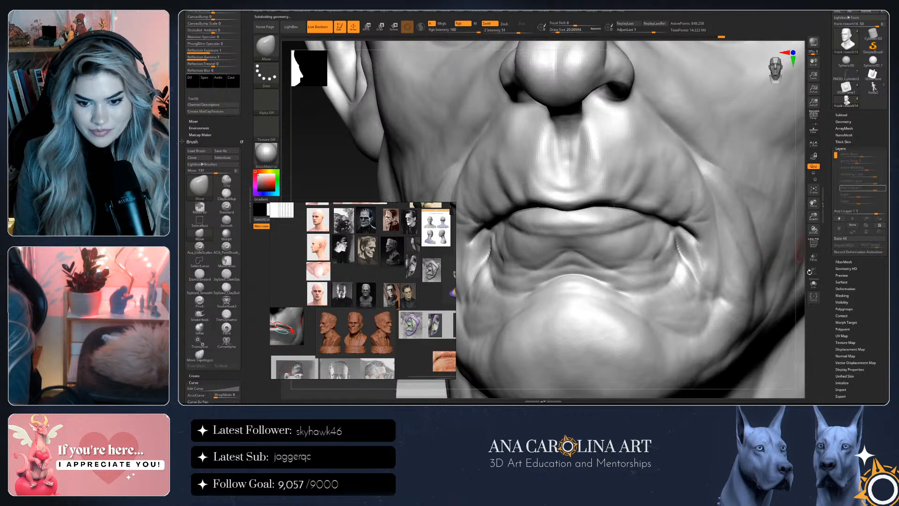
pyautogui.moveTo(796, 285); pyautogui.dragTo(707, 257)
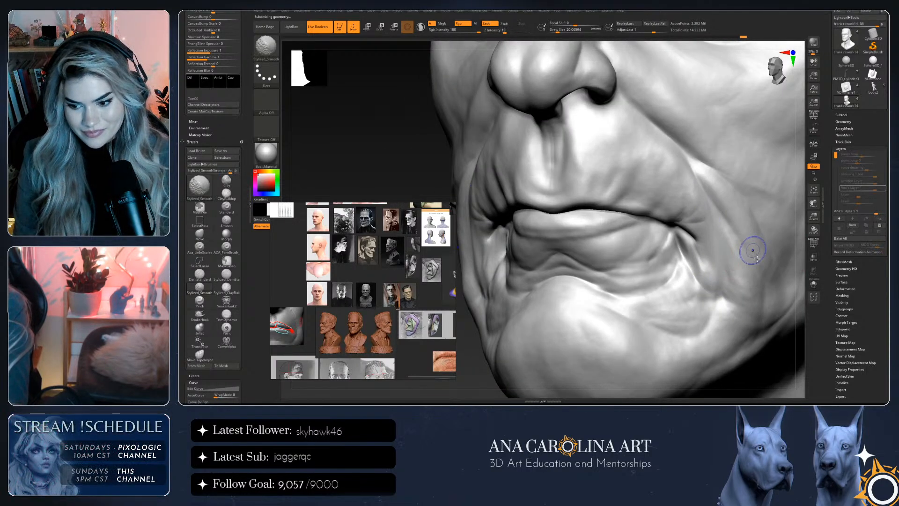
# Build up and smooth the skin around the mouth corner using the ClayBuildup brush at a draw size of about 33
pyautogui.press('b')
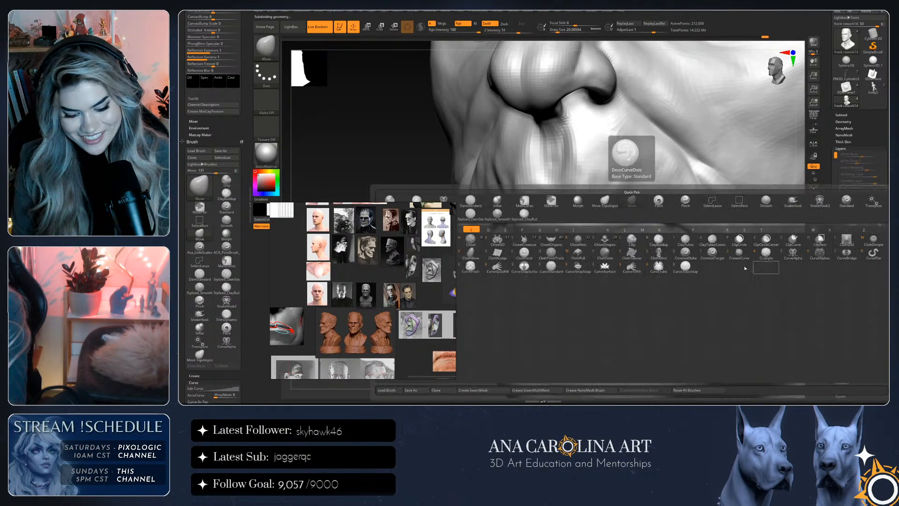
pyautogui.press('c')
pyautogui.press('b')
pyautogui.hotkey('shift', 'd')
pyautogui.press('space')
pyautogui.moveTo(701, 284); pyautogui.dragTo(706, 284)
pyautogui.moveTo(700, 182)
pyautogui.mouseDown()
pyautogui.moveTo(711, 206)
pyautogui.moveTo(693, 176)
pyautogui.moveTo(703, 201)
pyautogui.mouseUp()
pyautogui.moveTo(715, 253)
pyautogui.mouseDown()
pyautogui.moveTo(720, 273)
pyautogui.moveTo(726, 239)
pyautogui.mouseUp()
pyautogui.moveTo(713, 279)
pyautogui.mouseDown()
pyautogui.moveTo(699, 304)
pyautogui.moveTo(717, 294)
pyautogui.moveTo(716, 276)
pyautogui.moveTo(690, 267)
pyautogui.mouseUp()
pyautogui.keyDown('shift'); pyautogui.moveTo(679, 178); pyautogui.dragTo(706, 228); pyautogui.keyUp('shift')
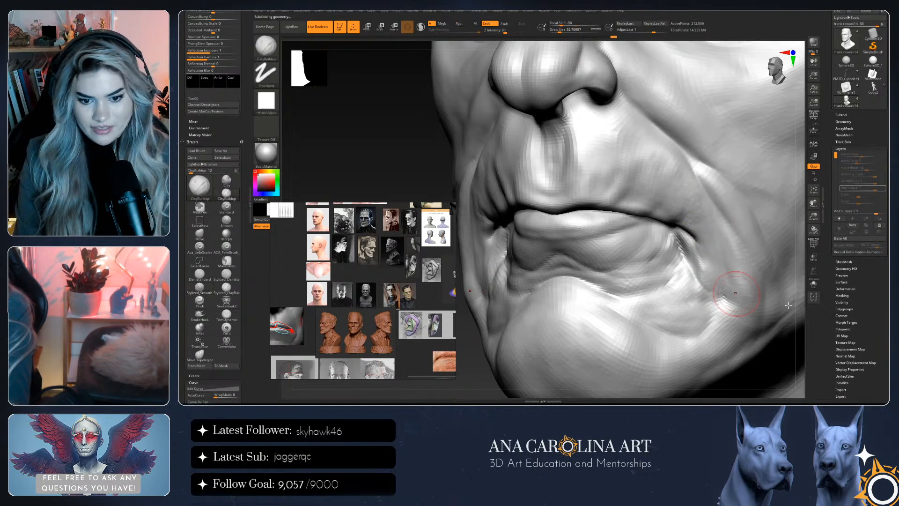
# Return the head to its highest subdivision level and smooth the fold beside the mouth in side view
pyautogui.hotkey('ctrl', 'd')
pyautogui.hotkey('ctrl', 'd')
pyautogui.moveTo(804, 310)
pyautogui.mouseDown()
pyautogui.moveTo(813, 311)
pyautogui.moveTo(770, 250)
pyautogui.moveTo(805, 242)
pyautogui.moveTo(770, 254)
pyautogui.moveTo(768, 269)
pyautogui.mouseUp()
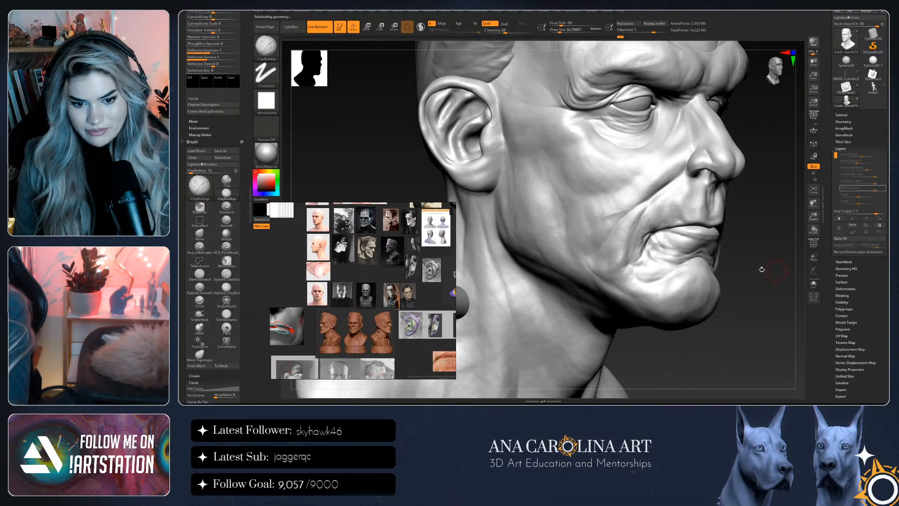
pyautogui.press('shift')
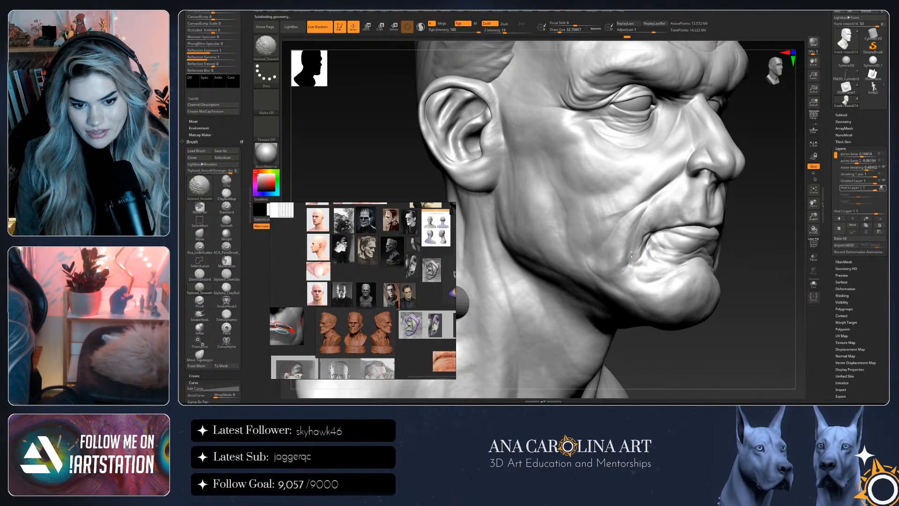
# Review the reshaped mouth from the front and three-quarter views, and zoom the reference board in on the ear images
pyautogui.moveTo(777, 269)
pyautogui.mouseDown()
pyautogui.moveTo(737, 283)
pyautogui.moveTo(746, 310)
pyautogui.mouseUp()
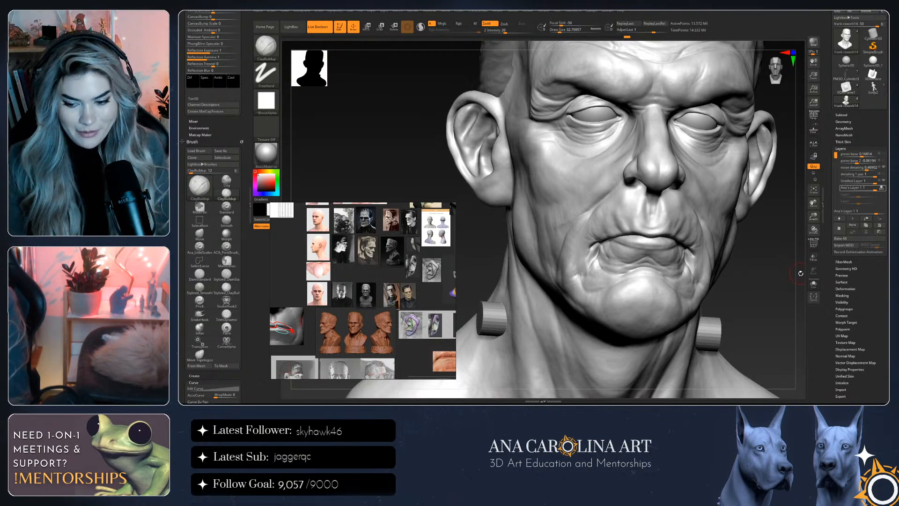
pyautogui.moveTo(767, 302)
pyautogui.mouseDown()
pyautogui.moveTo(785, 257)
pyautogui.moveTo(704, 291)
pyautogui.mouseUp()
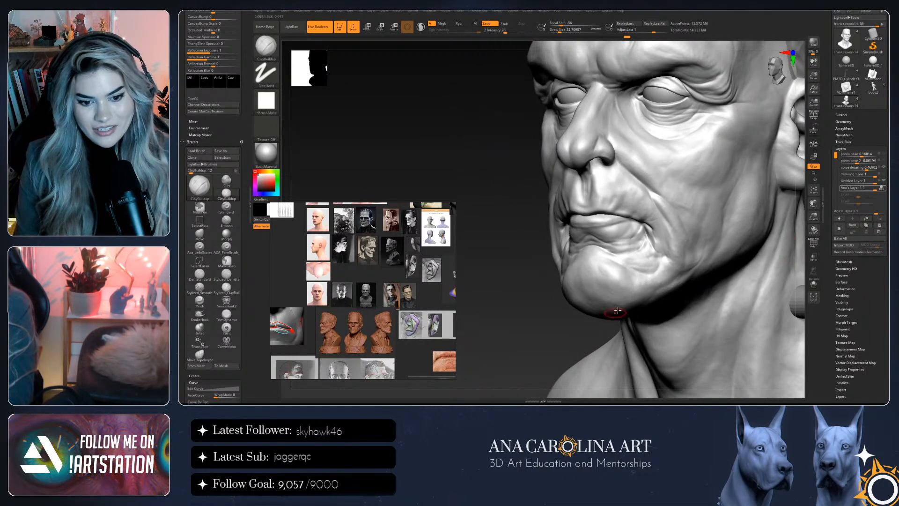
pyautogui.moveTo(560, 293); pyautogui.dragTo(524, 295)
pyautogui.moveTo(471, 204)
pyautogui.mouseDown()
pyautogui.moveTo(487, 248)
pyautogui.moveTo(669, 237)
pyautogui.moveTo(697, 245)
pyautogui.moveTo(665, 253)
pyautogui.mouseUp()
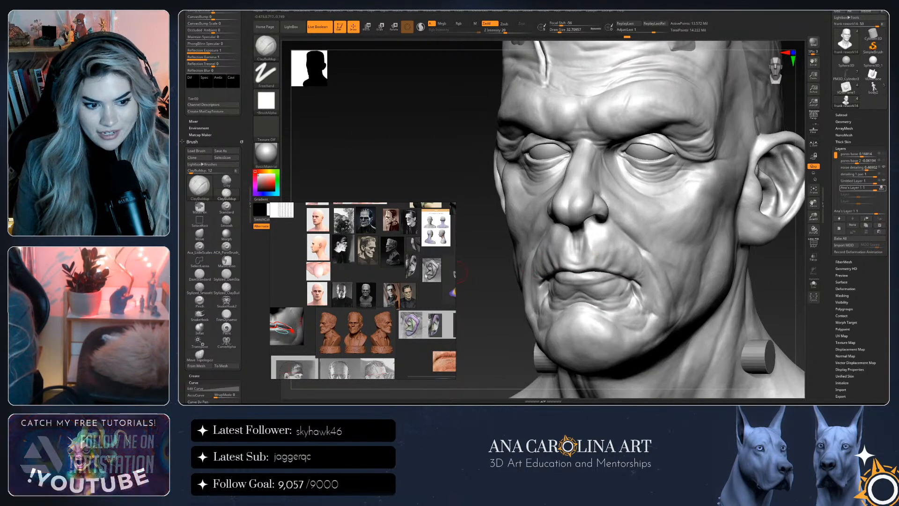
pyautogui.scroll(5, 450, 273)
pyautogui.moveTo(441, 298)
pyautogui.mouseDown()
pyautogui.moveTo(505, 311)
pyautogui.moveTo(445, 317)
pyautogui.moveTo(688, 326)
pyautogui.mouseUp()
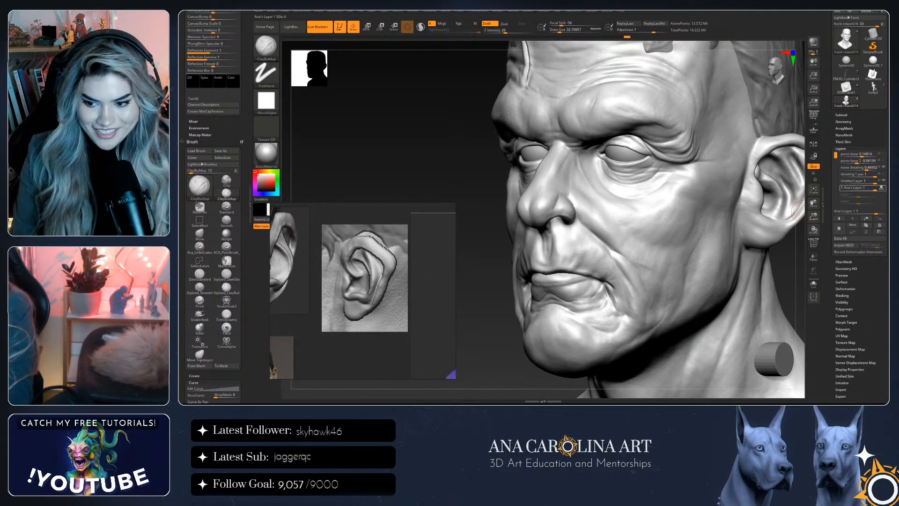
# Select the newly added sculpt layer and switch to the Move brush with a draw size of about 44
pyautogui.click(861, 187)
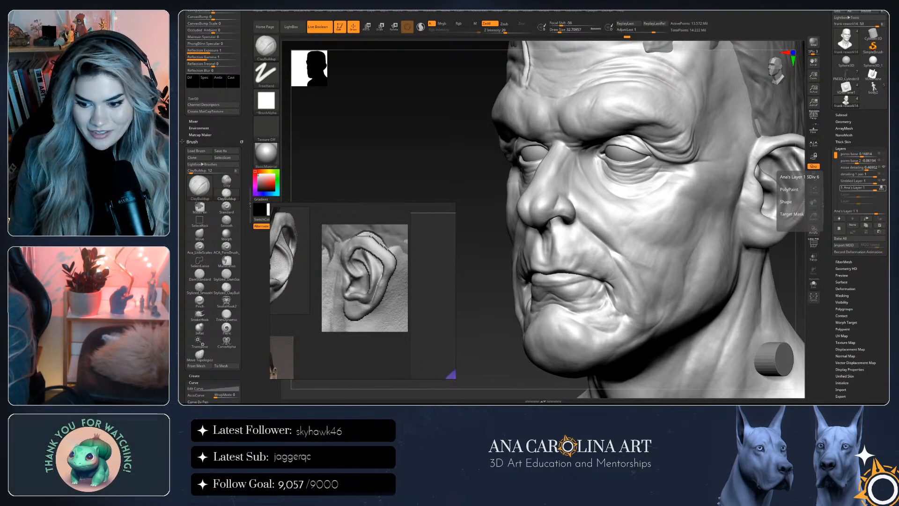
pyautogui.moveTo(496, 286); pyautogui.dragTo(711, 291)
pyautogui.moveTo(689, 244); pyautogui.dragTo(656, 279)
pyautogui.press('b')
pyautogui.press('m')
pyautogui.press('v')
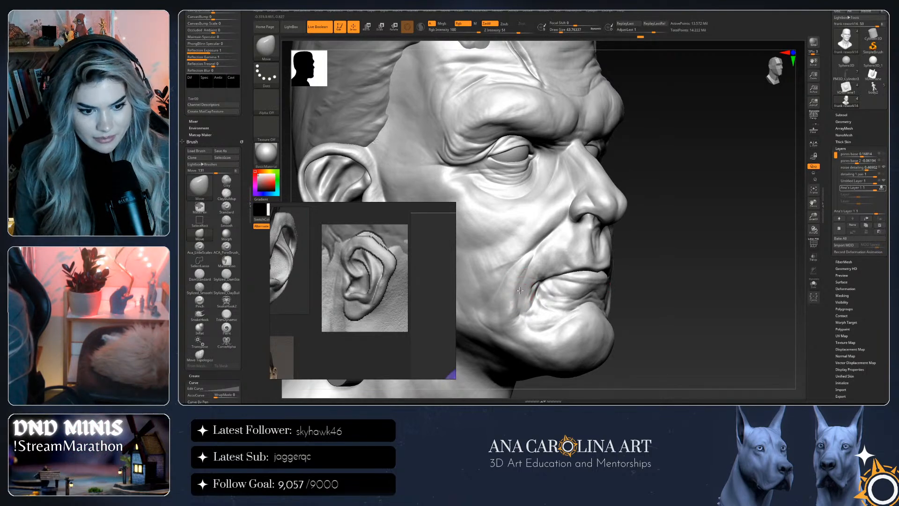
# Switch to the Stylized_DamStandard brush with a draw size of about 71 and refine the creases beside the mouth corner
pyautogui.moveTo(691, 259)
pyautogui.mouseDown()
pyautogui.moveTo(664, 267)
pyautogui.moveTo(688, 267)
pyautogui.mouseUp()
pyautogui.press('b')
pyautogui.press('d')
pyautogui.press('s')
pyautogui.press('s')
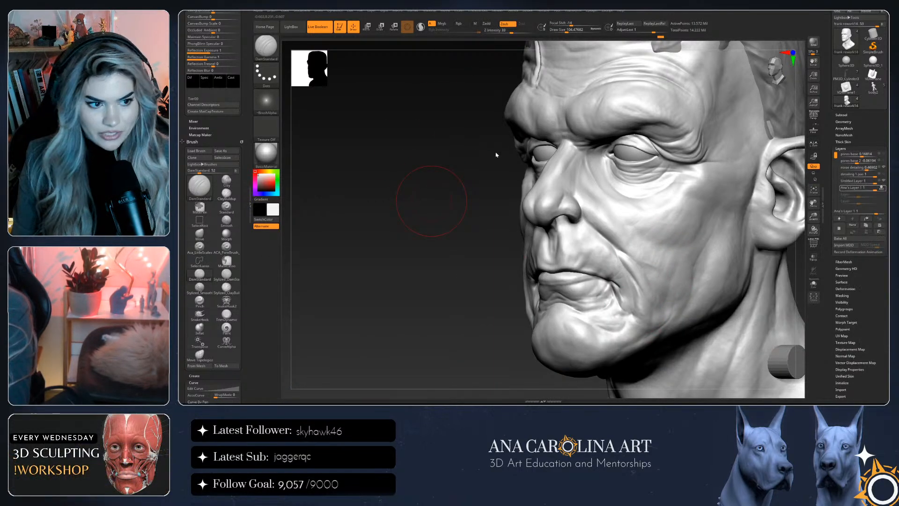
pyautogui.click(266, 49)
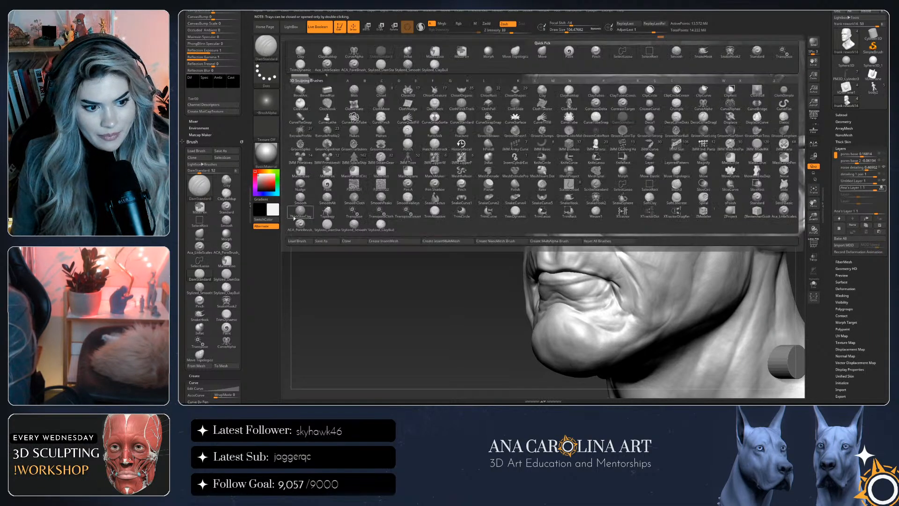
pyautogui.click(327, 225)
pyautogui.moveTo(345, 239)
pyautogui.mouseDown()
pyautogui.moveTo(375, 257)
pyautogui.moveTo(391, 255)
pyautogui.mouseUp()
pyautogui.press('space')
pyautogui.moveTo(584, 265); pyautogui.dragTo(569, 265)
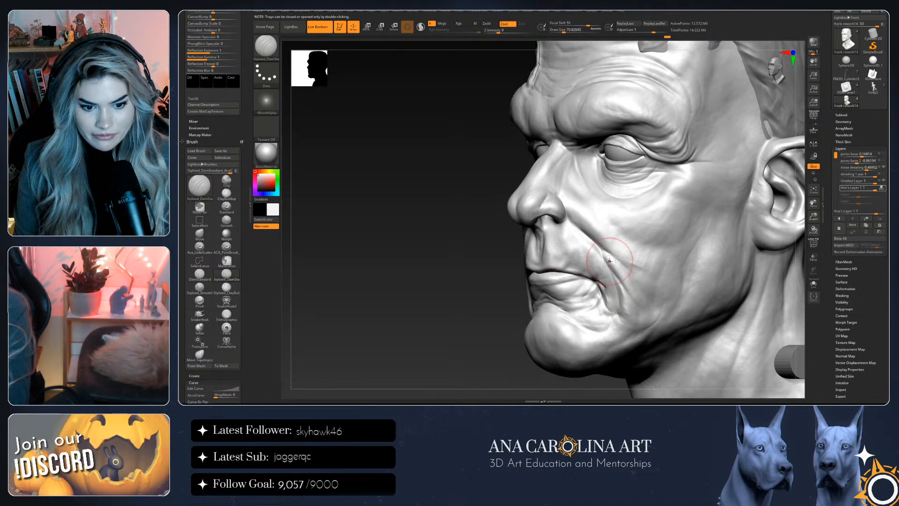
pyautogui.press('ctrl')
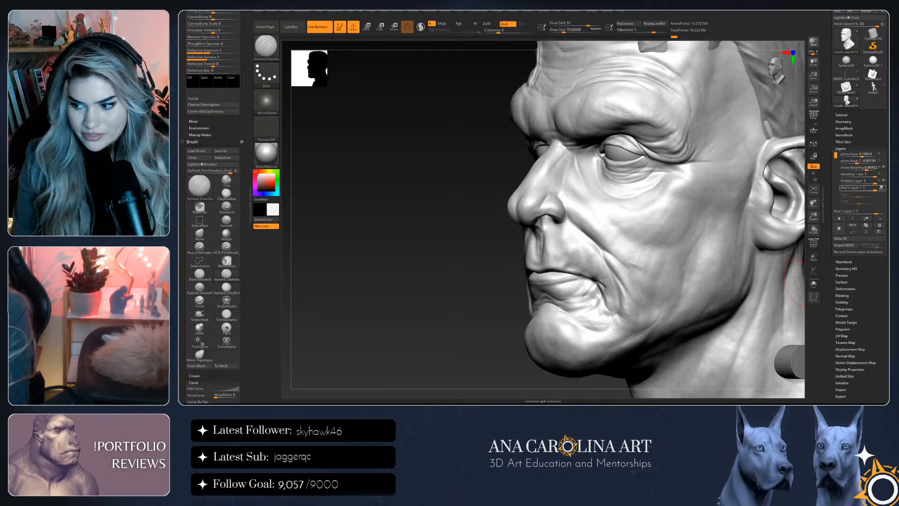
# Enlarge the brush draw size to about 140 and review the face from front and three-quarter views
pyautogui.moveTo(522, 301)
pyautogui.mouseDown()
pyautogui.moveTo(685, 292)
pyautogui.moveTo(733, 302)
pyautogui.moveTo(725, 310)
pyautogui.mouseUp()
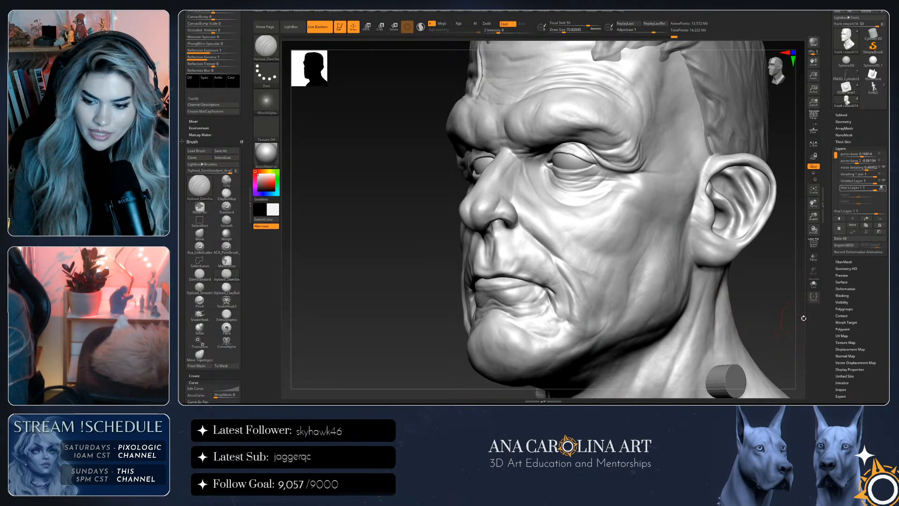
pyautogui.moveTo(806, 319); pyautogui.dragTo(740, 302)
pyautogui.press('space')
pyautogui.moveTo(686, 269); pyautogui.dragTo(707, 287)
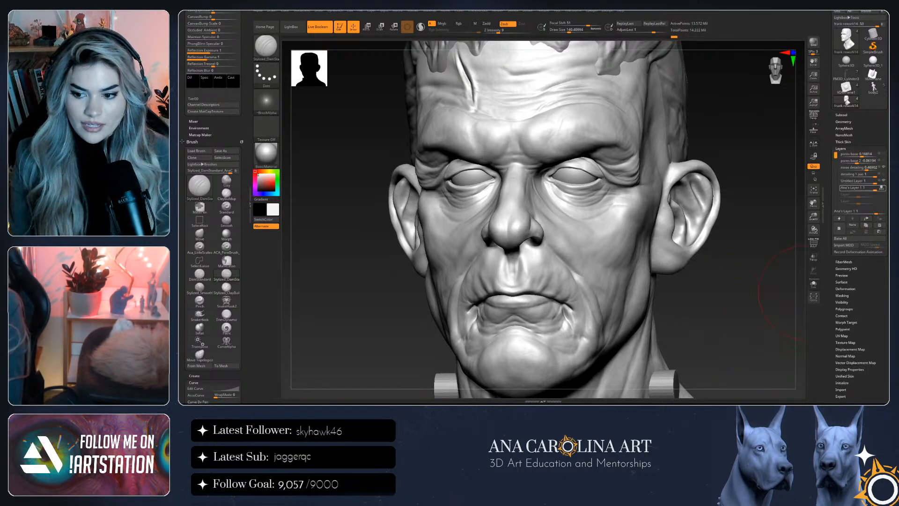
pyautogui.moveTo(767, 290)
pyautogui.mouseDown()
pyautogui.moveTo(751, 289)
pyautogui.moveTo(760, 286)
pyautogui.mouseUp()
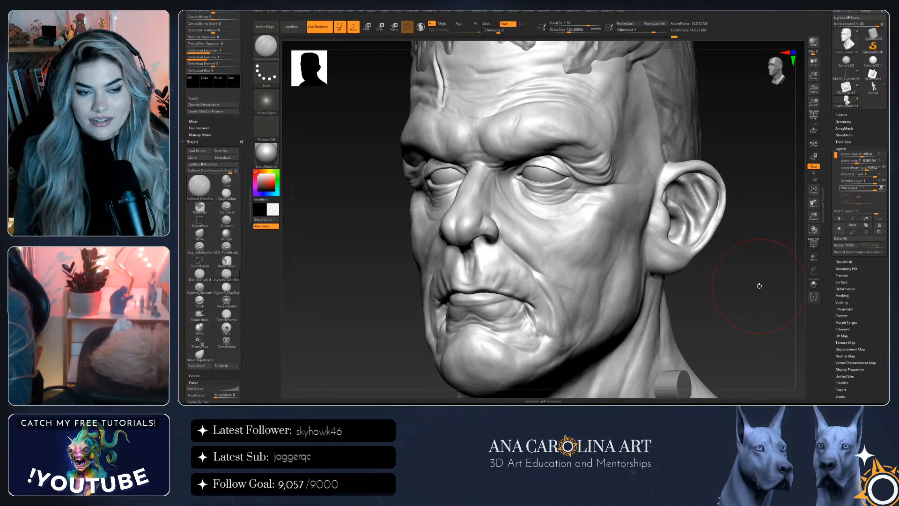
pyautogui.moveTo(759, 285); pyautogui.dragTo(734, 281)
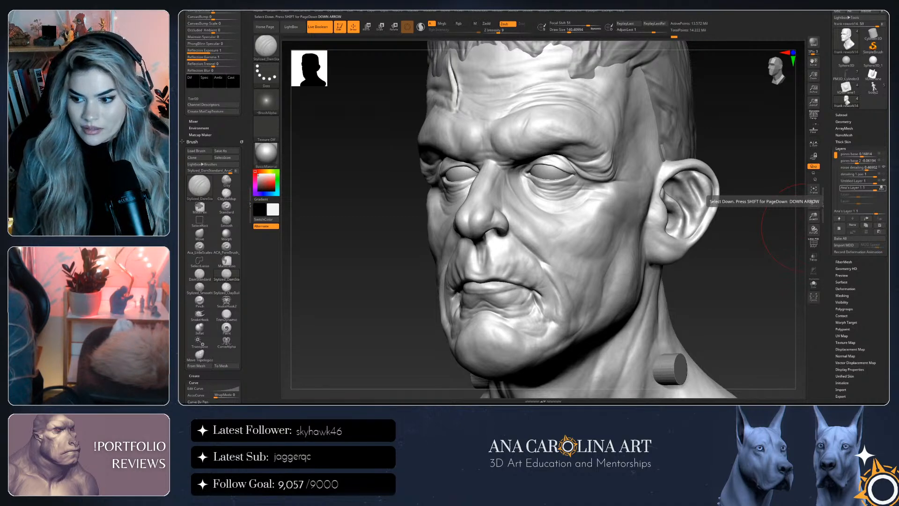
pyautogui.moveTo(768, 288)
pyautogui.mouseDown()
pyautogui.moveTo(744, 295)
pyautogui.moveTo(773, 307)
pyautogui.moveTo(752, 314)
pyautogui.moveTo(716, 286)
pyautogui.mouseUp()
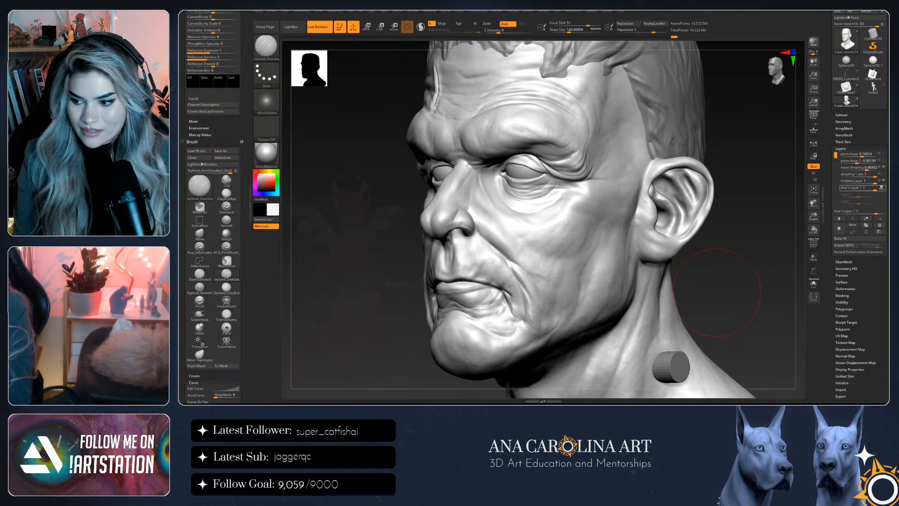
# Zoom the reference board in on the ear in the older man's profile photo and compare it with the sculpted ear from several angles
pyautogui.moveTo(887, 257); pyautogui.dragTo(352, 266, button='right')
pyautogui.scroll(-5, 352, 266)
pyautogui.scroll(-6, 338, 294)
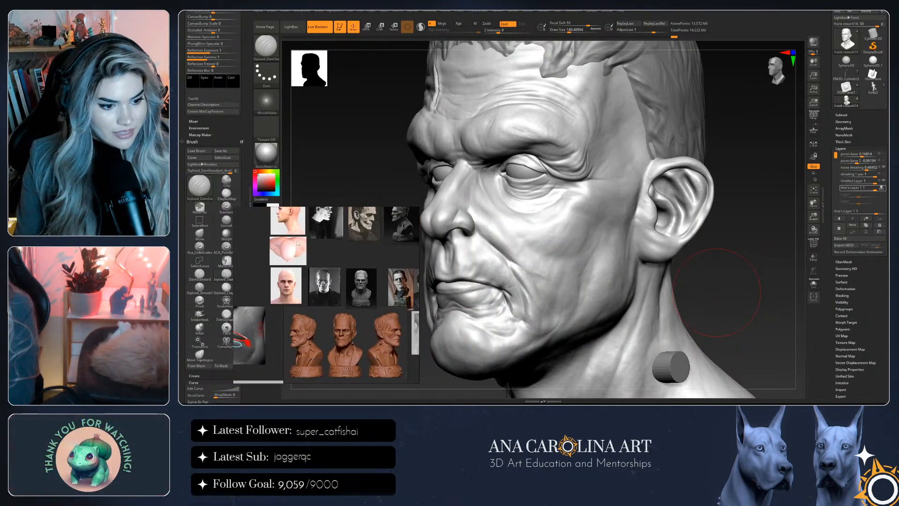
pyautogui.scroll(8, 381, 293)
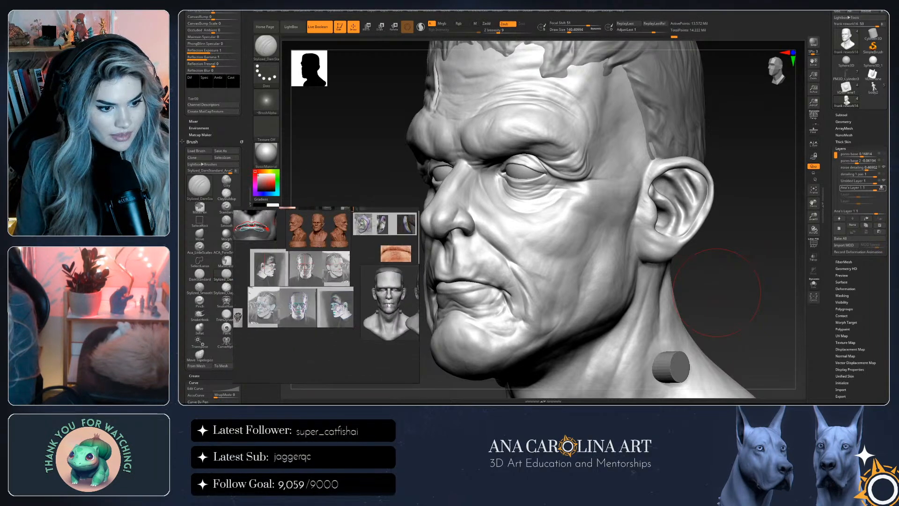
pyautogui.scroll(-3, 388, 303)
pyautogui.moveTo(370, 309); pyautogui.dragTo(297, 336, button='middle')
pyautogui.scroll(5, 337, 293)
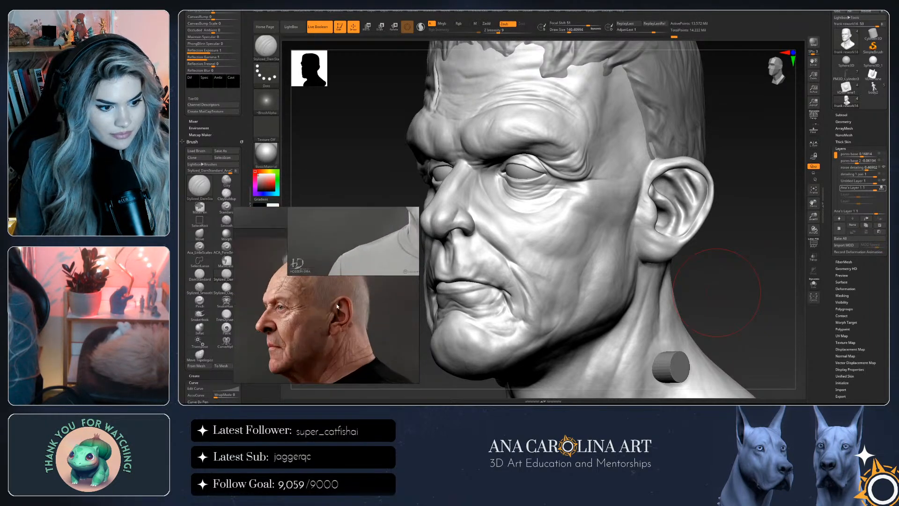
pyautogui.scroll(5, 337, 293)
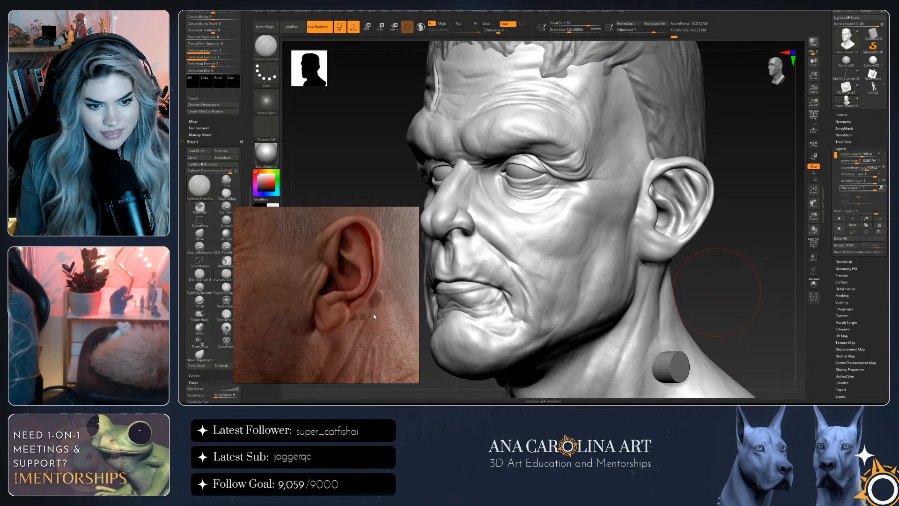
pyautogui.moveTo(798, 310); pyautogui.dragTo(820, 328)
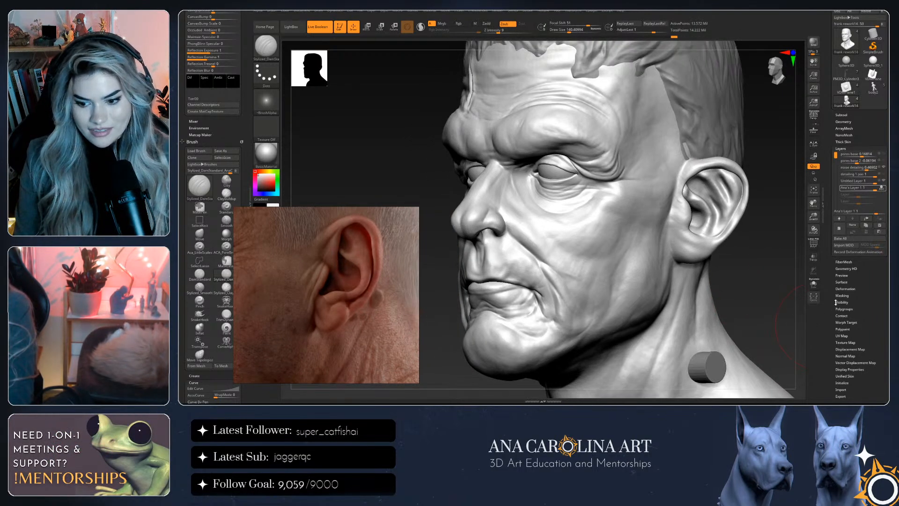
pyautogui.moveTo(796, 281); pyautogui.dragTo(759, 255)
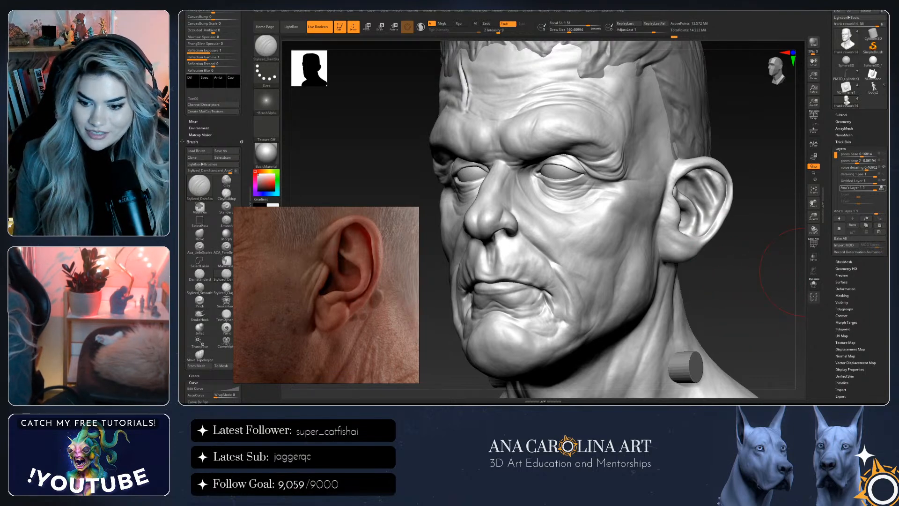
pyautogui.moveTo(763, 247); pyautogui.dragTo(751, 295)
pyautogui.press('ctrl')
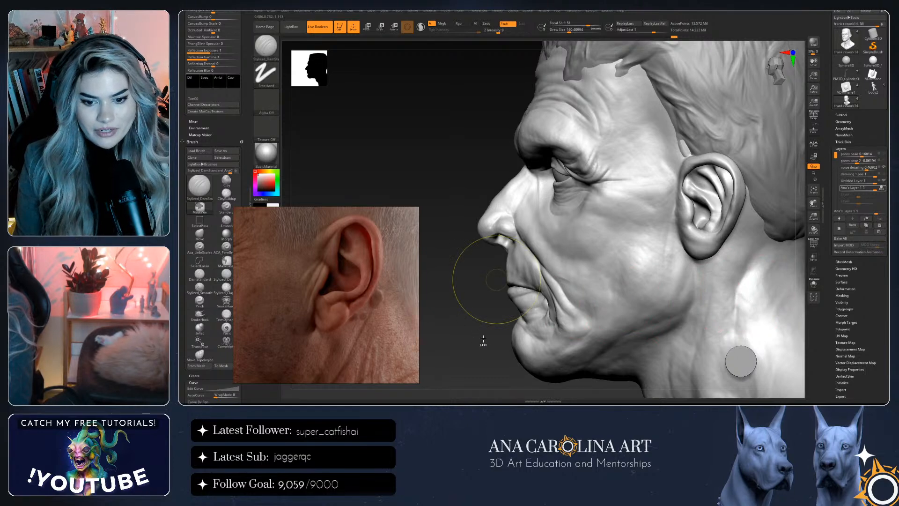
pyautogui.moveTo(487, 339)
pyautogui.mouseDown()
pyautogui.moveTo(795, 269)
pyautogui.moveTo(746, 286)
pyautogui.moveTo(731, 262)
pyautogui.mouseUp()
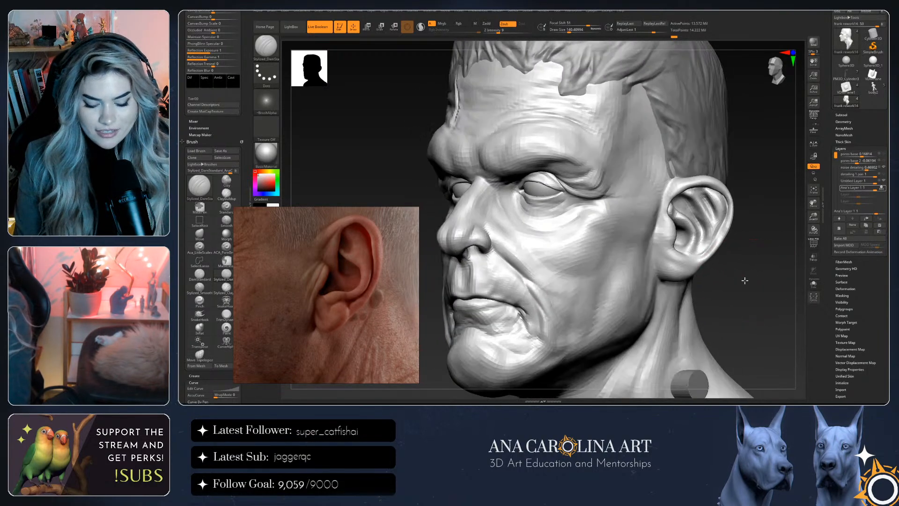
# Switch to the Move brush with a draw size of about 74 and step the head down to a low subdivision level
pyautogui.press('b')
pyautogui.press('m')
pyautogui.press('v')
pyautogui.press('space')
pyautogui.press('shift')
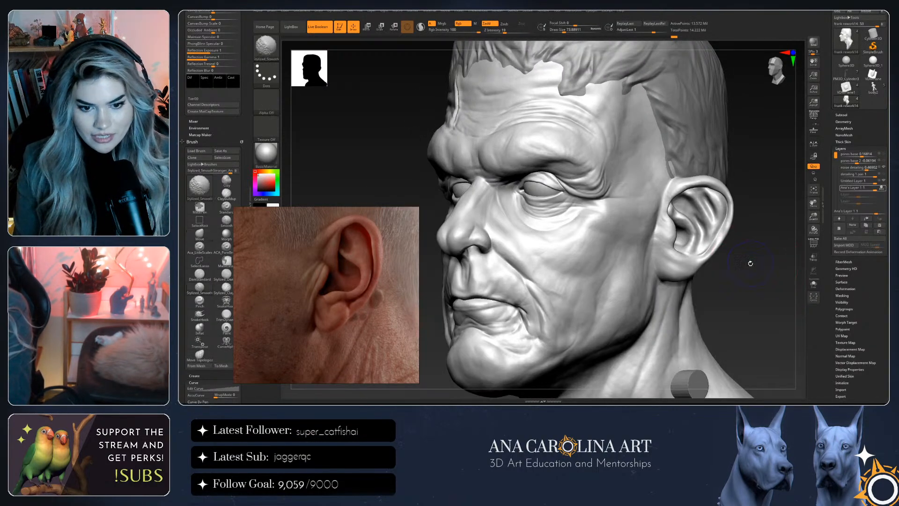
pyautogui.hotkey('shift', 'd')
pyautogui.hotkey('shift', 'd')
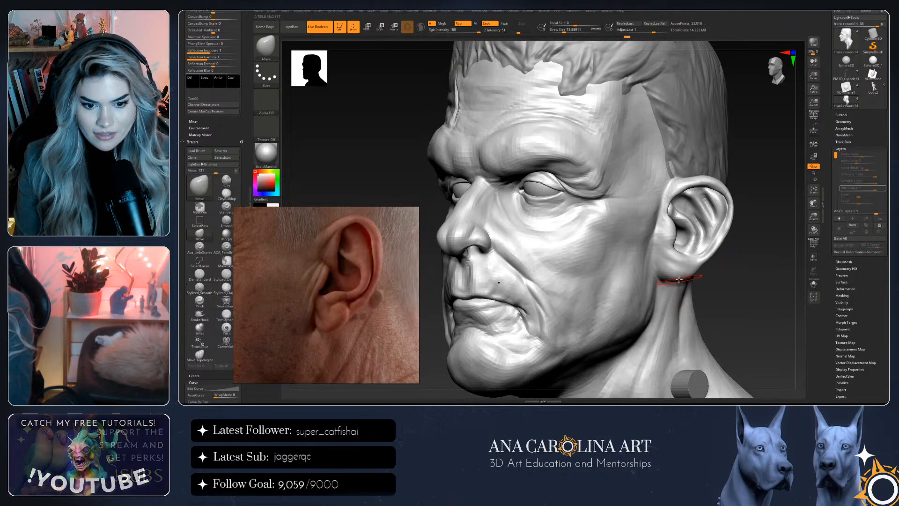
pyautogui.hotkey('shift', 'd')
# Reshape the outline and inner folds of the ear with the Move brush at a draw size of about 77
pyautogui.moveTo(708, 293)
pyautogui.mouseDown()
pyautogui.moveTo(674, 269)
pyautogui.moveTo(664, 283)
pyautogui.moveTo(718, 262)
pyautogui.moveTo(724, 225)
pyautogui.moveTo(692, 174)
pyautogui.mouseUp()
pyautogui.press(']')
pyautogui.press(']')
pyautogui.press('space')
pyautogui.moveTo(675, 237); pyautogui.dragTo(667, 238)
pyautogui.moveTo(676, 211); pyautogui.dragTo(686, 203)
pyautogui.moveTo(759, 281); pyautogui.dragTo(665, 211)
# Thicken the front part of the ear using the Inflat brush at a draw size of about 77
pyautogui.press('b')
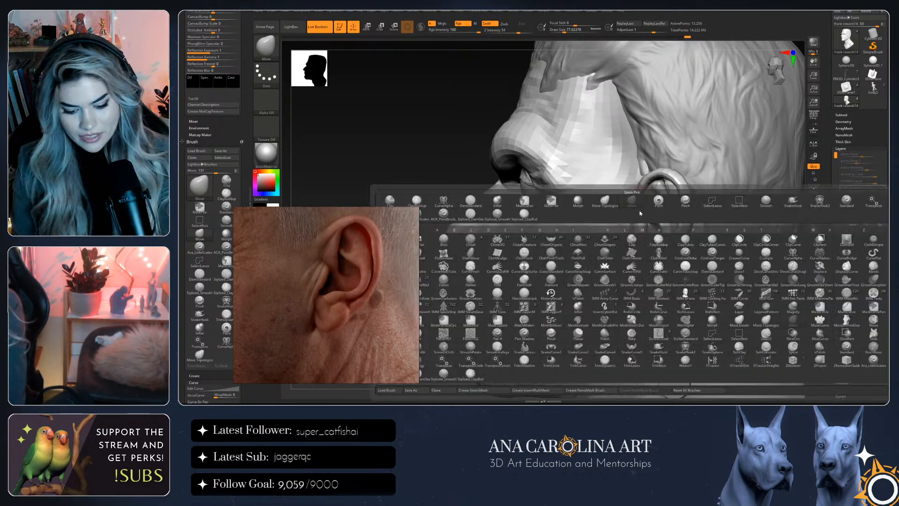
pyautogui.press('i')
pyautogui.press('n')
pyautogui.moveTo(644, 183)
pyautogui.mouseDown()
pyautogui.moveTo(634, 220)
pyautogui.moveTo(645, 211)
pyautogui.mouseUp()
pyautogui.moveTo(790, 297)
pyautogui.mouseDown()
pyautogui.moveTo(647, 203)
pyautogui.moveTo(646, 212)
pyautogui.mouseUp()
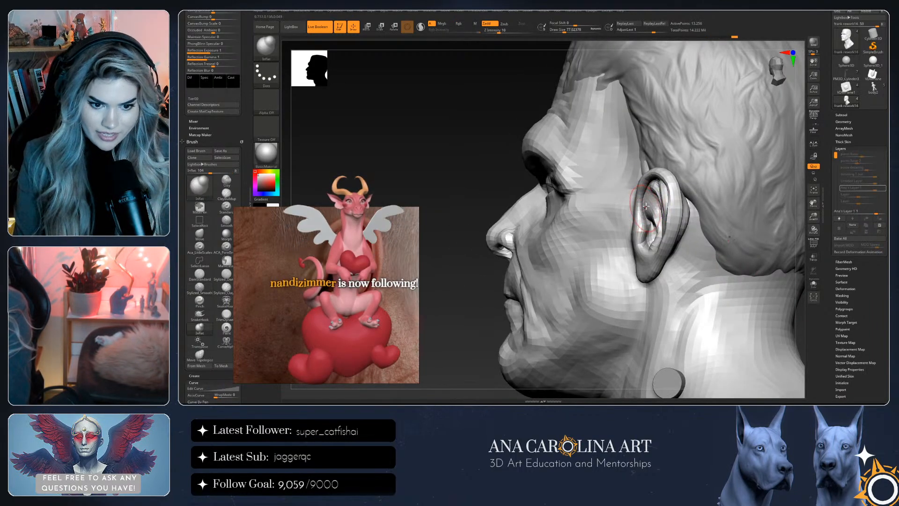
pyautogui.moveTo(802, 281)
pyautogui.mouseDown()
pyautogui.moveTo(815, 305)
pyautogui.moveTo(750, 304)
pyautogui.moveTo(768, 299)
pyautogui.moveTo(796, 319)
pyautogui.mouseUp()
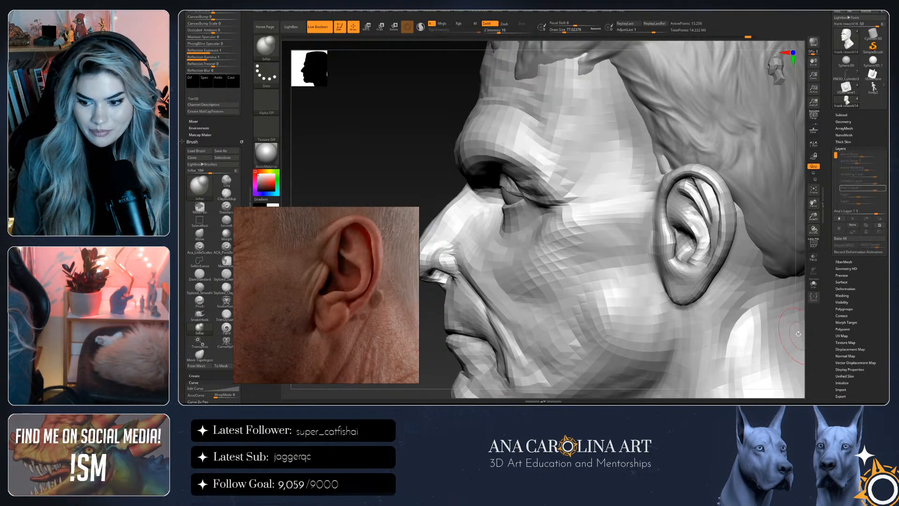
# Return to the Move brush, enlarge its draw size to about 132, and adjust the earlobe and overall ear shape
pyautogui.keyDown('alt'); pyautogui.moveTo(798, 346); pyautogui.dragTo(747, 279); pyautogui.keyUp('alt')
pyautogui.press('b')
pyautogui.press('m')
pyautogui.press('v')
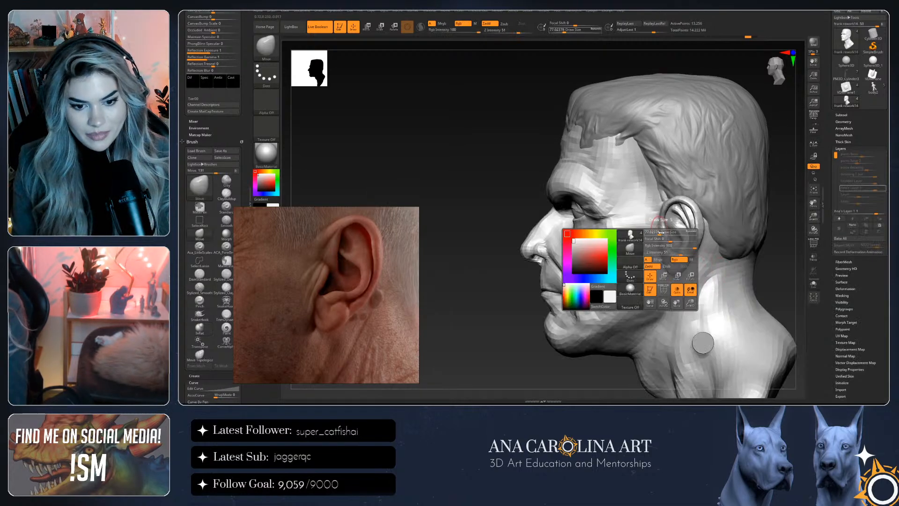
pyautogui.press('space')
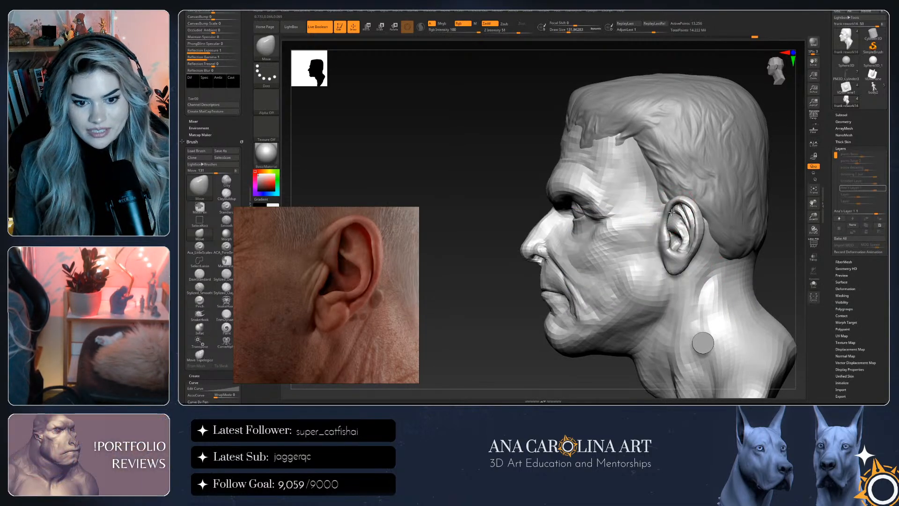
pyautogui.moveTo(669, 253); pyautogui.dragTo(683, 267)
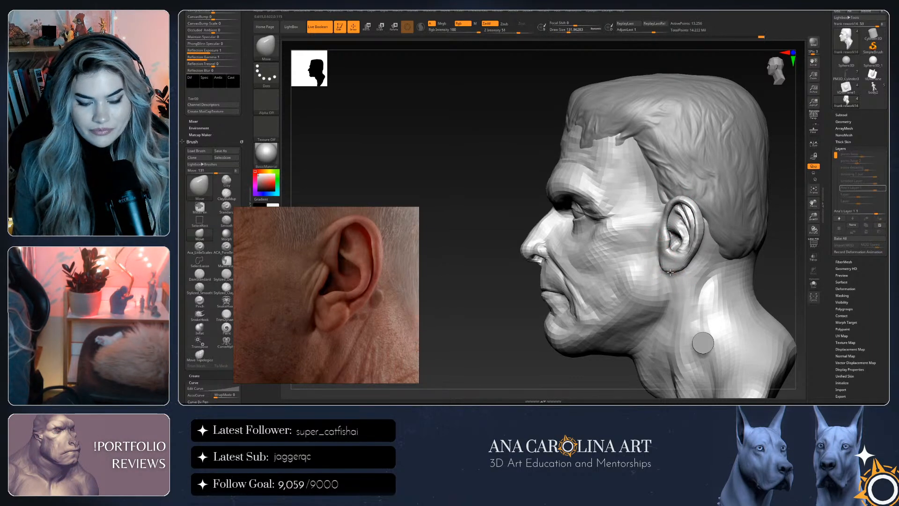
pyautogui.moveTo(773, 285)
pyautogui.mouseDown()
pyautogui.moveTo(654, 255)
pyautogui.moveTo(712, 250)
pyautogui.moveTo(728, 241)
pyautogui.moveTo(723, 230)
pyautogui.mouseUp()
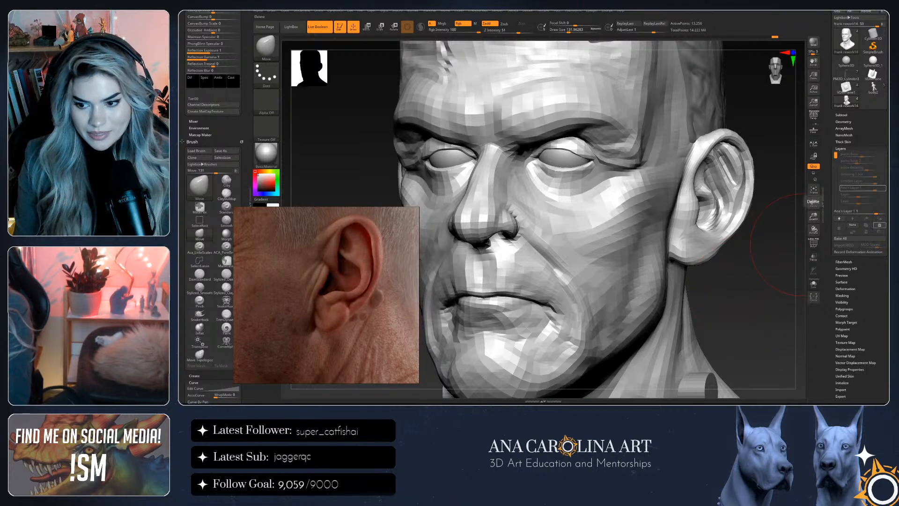
pyautogui.moveTo(777, 262); pyautogui.dragTo(759, 274)
# Build up the front of the ear where it meets the cheek using the ClayBuildup brush at a draw size of about 59
pyautogui.press('b')
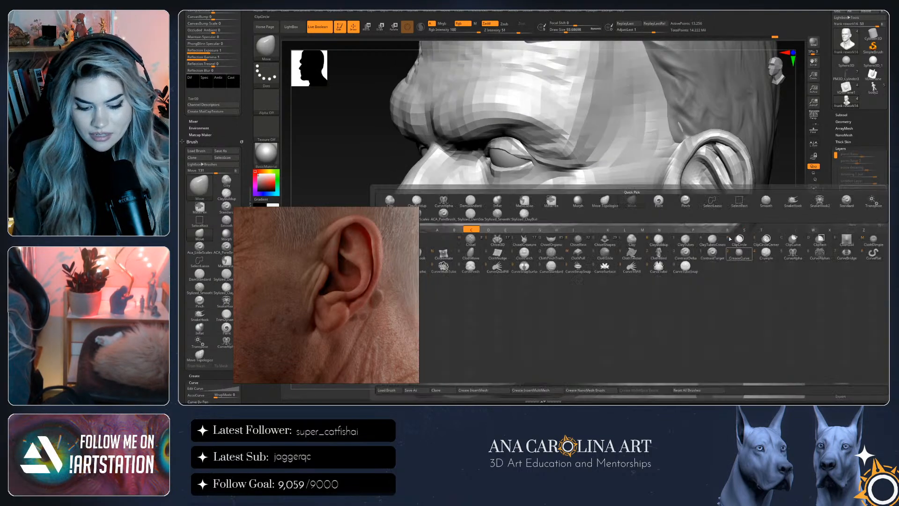
pyautogui.press('c')
pyautogui.press('b')
pyautogui.press('space')
pyautogui.moveTo(666, 218)
pyautogui.mouseDown()
pyautogui.moveTo(658, 241)
pyautogui.moveTo(648, 241)
pyautogui.mouseUp()
pyautogui.moveTo(781, 287); pyautogui.dragTo(764, 306)
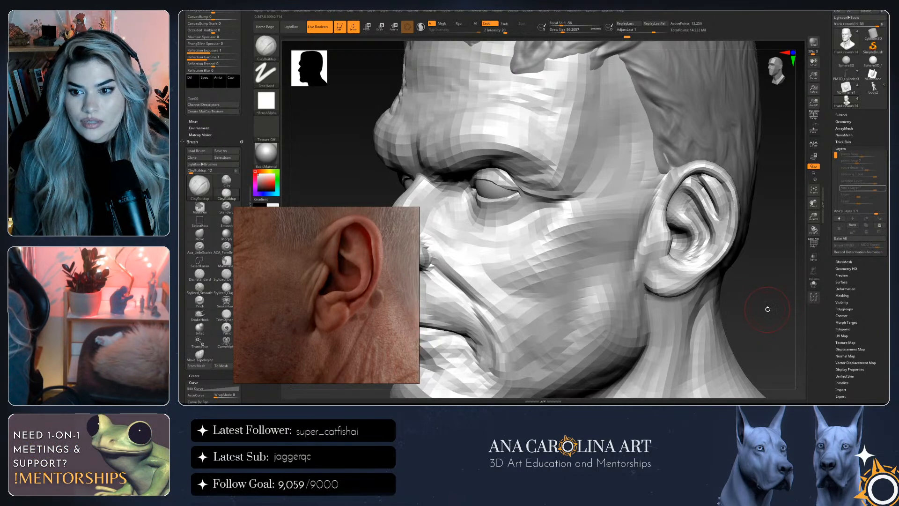
# Raise the head one subdivision level and check the reworked ear in three-quarter views against the reference photo
pyautogui.moveTo(779, 318)
pyautogui.mouseDown()
pyautogui.moveTo(759, 313)
pyautogui.moveTo(769, 320)
pyautogui.mouseUp()
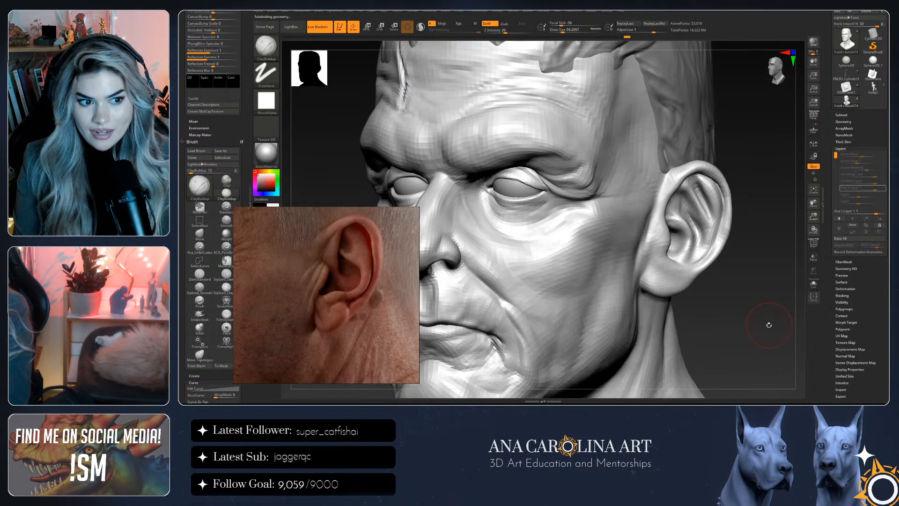
pyautogui.moveTo(762, 317); pyautogui.dragTo(774, 314)
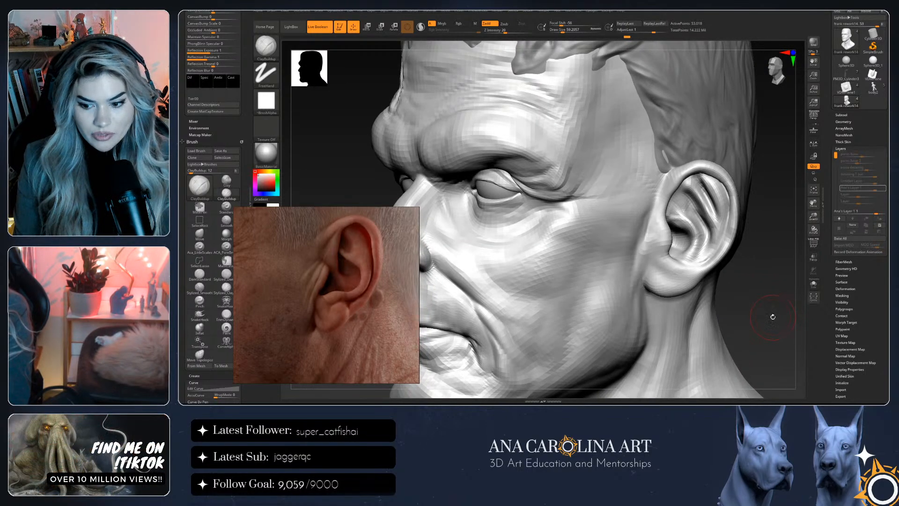
pyautogui.moveTo(773, 315); pyautogui.dragTo(779, 315)
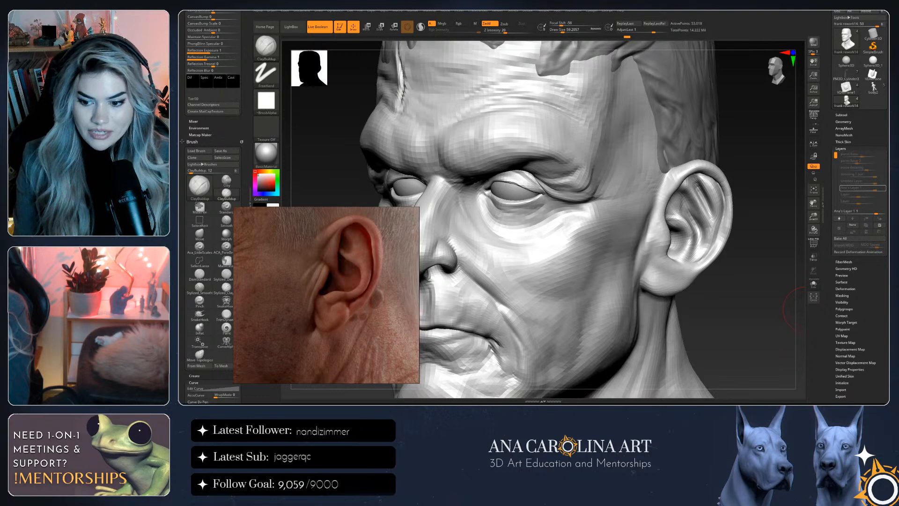
pyautogui.moveTo(790, 313); pyautogui.dragTo(702, 253)
pyautogui.moveTo(775, 275)
pyautogui.mouseDown()
pyautogui.moveTo(783, 286)
pyautogui.moveTo(701, 258)
pyautogui.mouseUp()
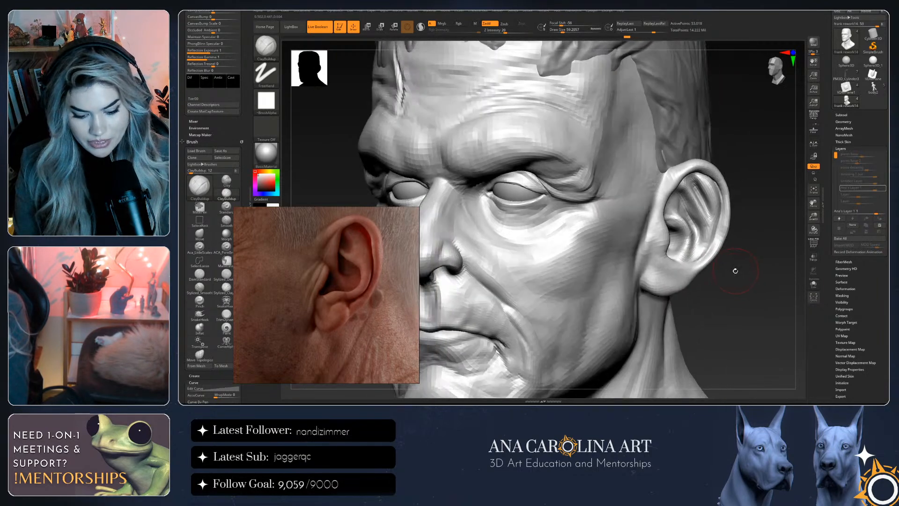
# Switch to the Move brush, reduce its draw size to about 52, and reshape the inner folds and outer rim of the ear
pyautogui.press('b')
pyautogui.press('m')
pyautogui.press('v')
pyautogui.press('space')
pyautogui.moveTo(715, 193); pyautogui.dragTo(723, 193)
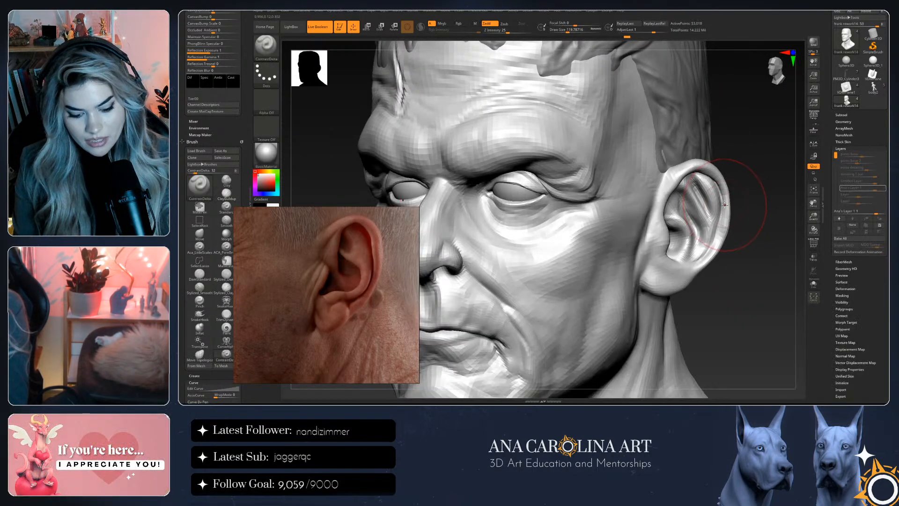
pyautogui.press('space')
pyautogui.moveTo(715, 229); pyautogui.dragTo(713, 228)
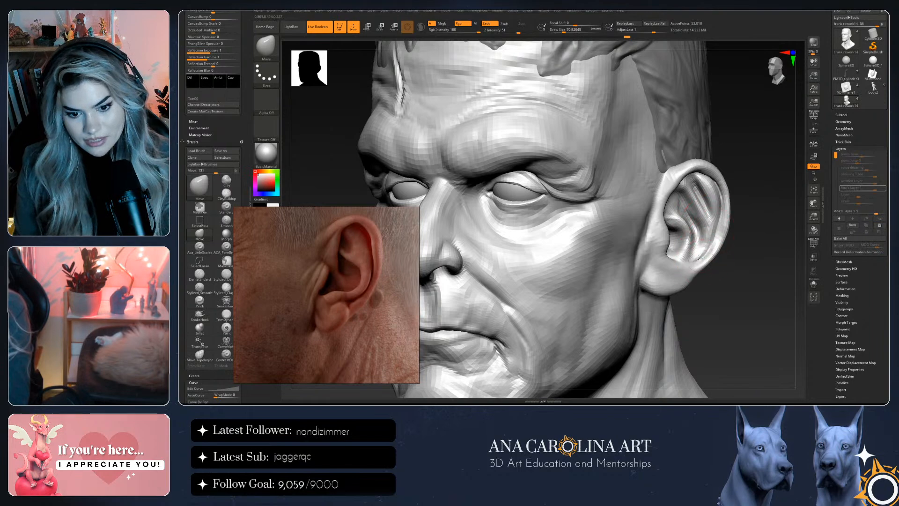
pyautogui.press('space')
pyautogui.moveTo(726, 238)
pyautogui.mouseDown()
pyautogui.moveTo(753, 268)
pyautogui.moveTo(795, 276)
pyautogui.mouseUp()
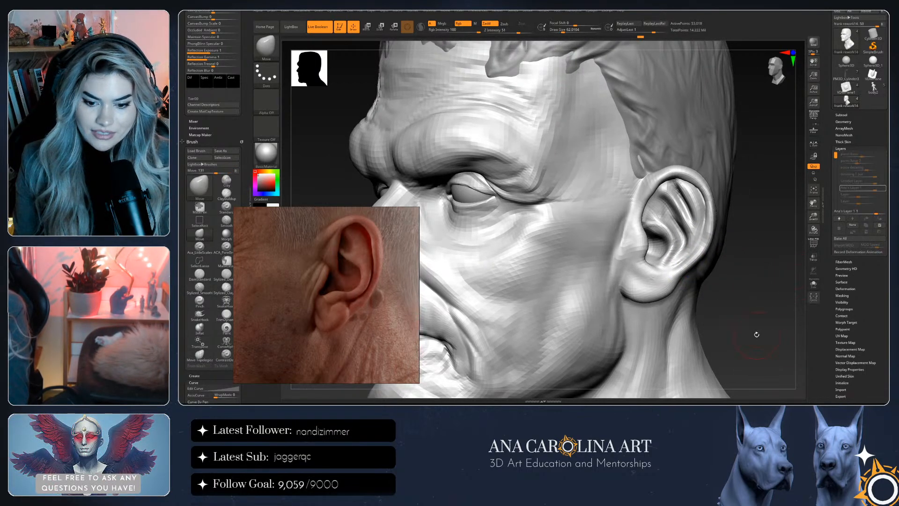
# Undo the last Move strokes on the ear and readjust its inner folds against the reference photo
pyautogui.moveTo(757, 334); pyautogui.dragTo(730, 321)
pyautogui.moveTo(771, 234); pyautogui.dragTo(790, 271)
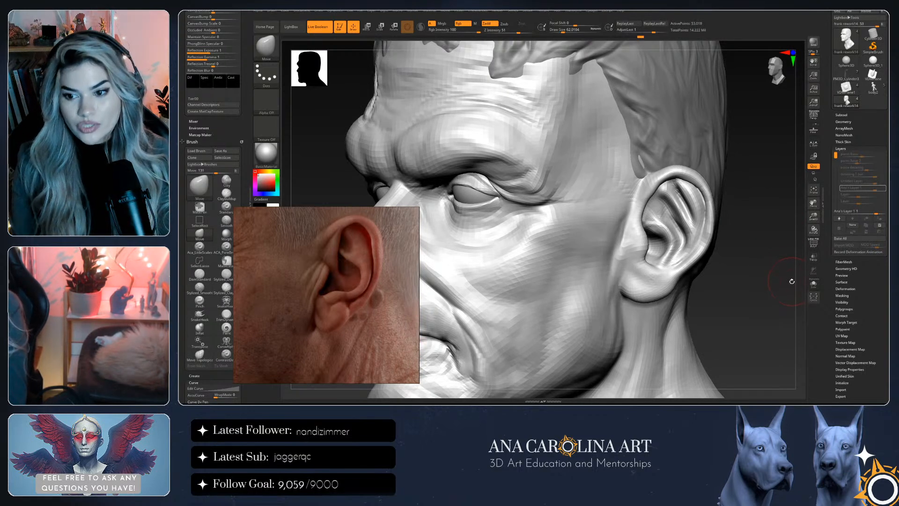
pyautogui.moveTo(792, 285)
pyautogui.mouseDown()
pyautogui.moveTo(790, 270)
pyautogui.moveTo(772, 283)
pyautogui.mouseUp()
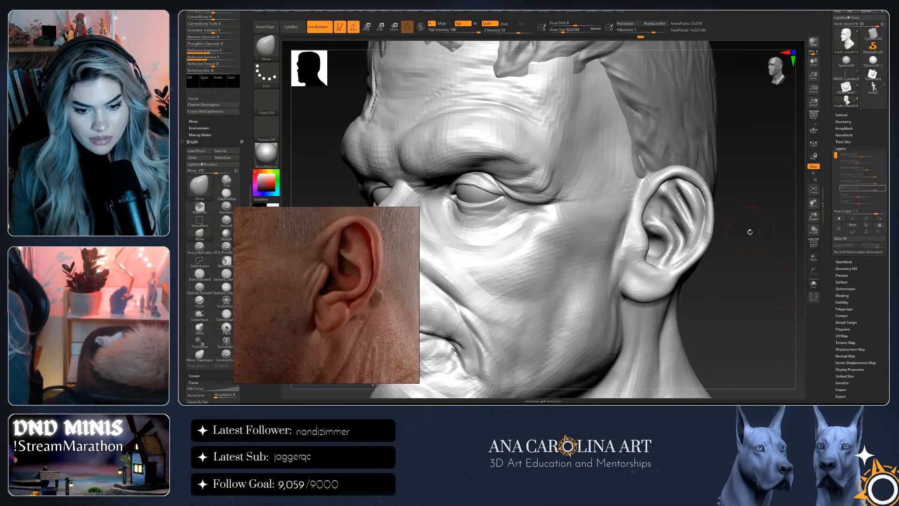
pyautogui.hotkey('ctrl', 'z')
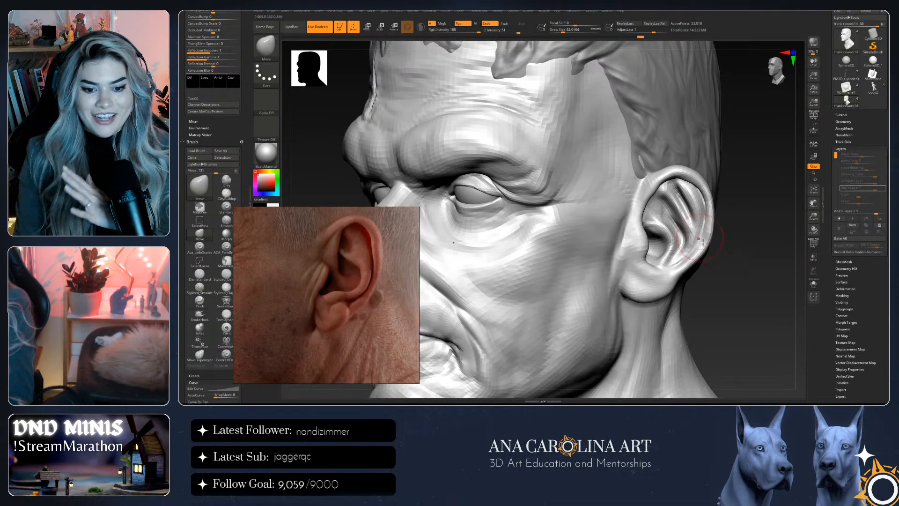
pyautogui.hotkey('ctrl', 'z')
pyautogui.hotkey('ctrl', 'z')
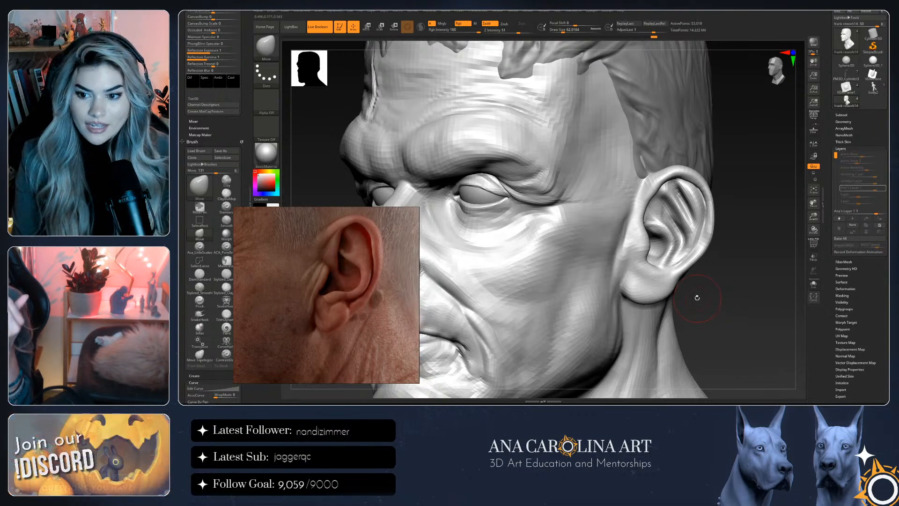
pyautogui.moveTo(709, 296); pyautogui.dragTo(703, 306)
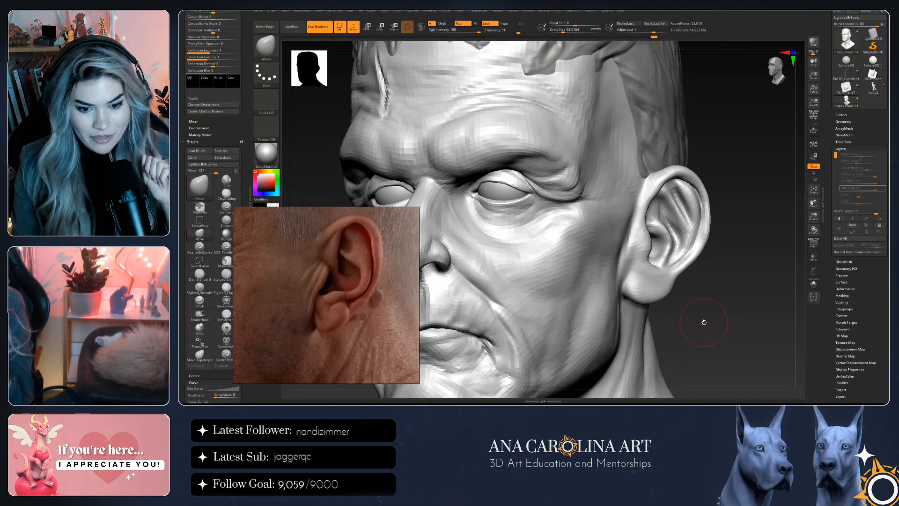
# Set the Move brush's draw size to about 56, then reshape and smooth the ear's outer rim and inner fold
pyautogui.moveTo(703, 321)
pyautogui.mouseDown()
pyautogui.moveTo(717, 305)
pyautogui.moveTo(700, 243)
pyautogui.moveTo(726, 263)
pyautogui.mouseUp()
pyautogui.press('space')
pyautogui.press('space')
pyautogui.moveTo(724, 260); pyautogui.dragTo(704, 245)
pyautogui.press('shift')
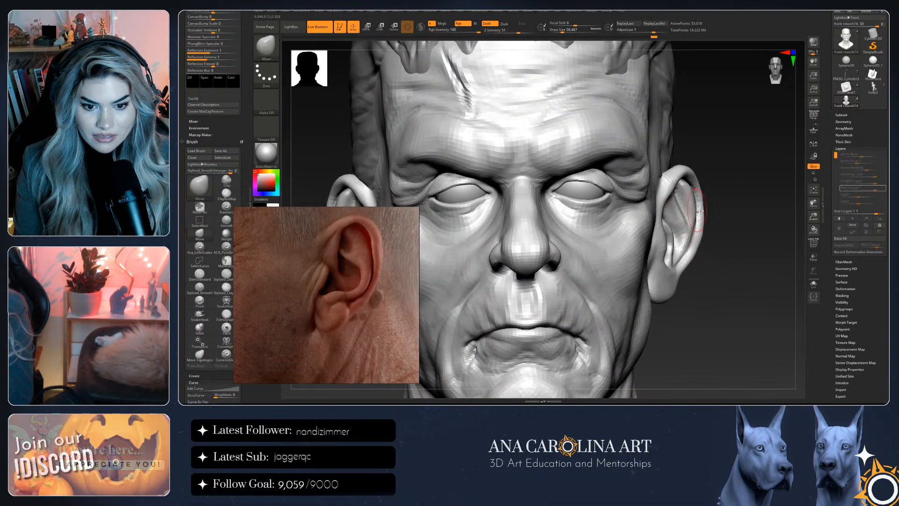
pyautogui.moveTo(686, 199); pyautogui.dragTo(677, 191)
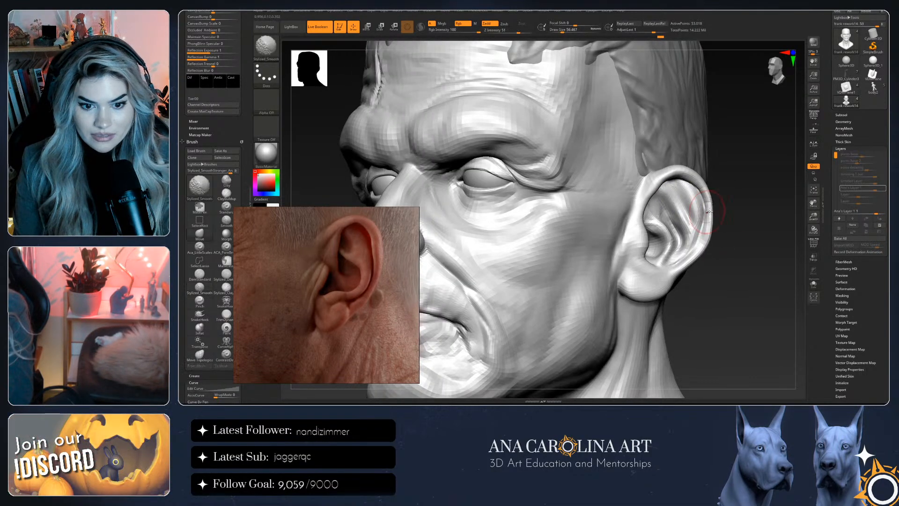
pyautogui.moveTo(731, 221)
pyautogui.mouseDown()
pyautogui.moveTo(752, 225)
pyautogui.moveTo(707, 231)
pyautogui.mouseUp()
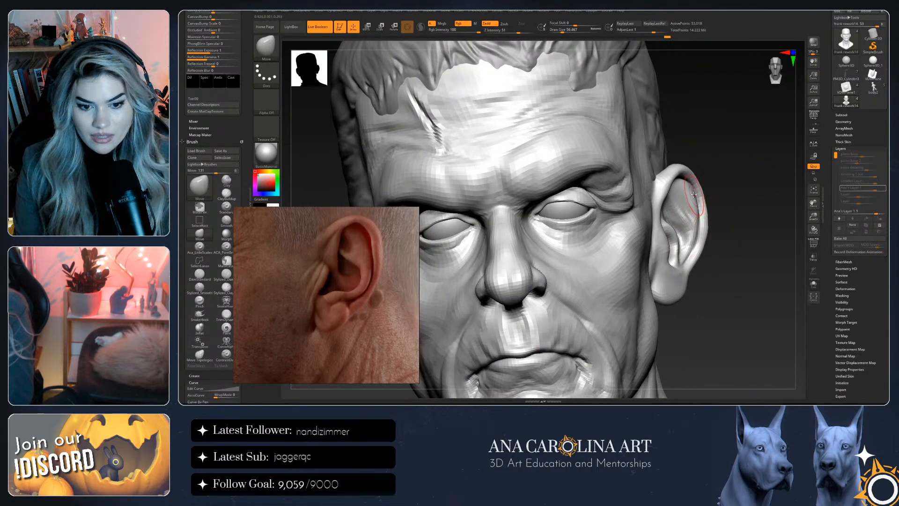
pyautogui.moveTo(690, 207)
pyautogui.mouseDown()
pyautogui.moveTo(681, 193)
pyautogui.moveTo(716, 206)
pyautogui.moveTo(729, 236)
pyautogui.mouseUp()
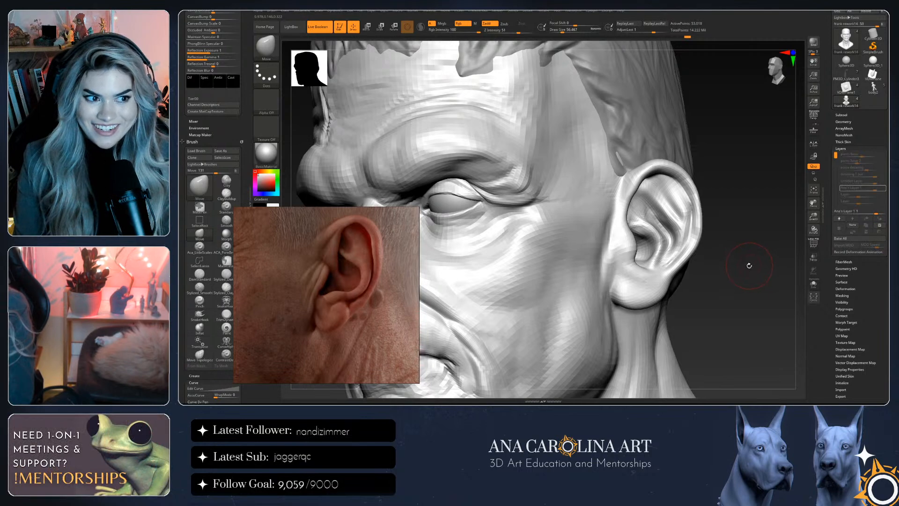
# Refine the ear's upper inner fold at a draw size of about 29, then adjust its larger shapes at about 55
pyautogui.moveTo(747, 261); pyautogui.dragTo(684, 206)
pyautogui.press('space')
pyautogui.moveTo(643, 178); pyautogui.dragTo(649, 178)
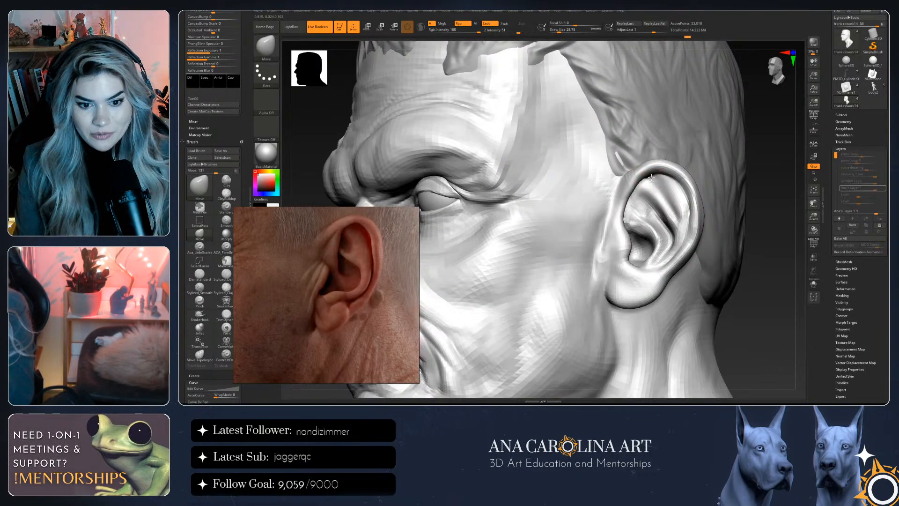
pyautogui.moveTo(778, 218); pyautogui.dragTo(641, 226)
pyautogui.press('space')
pyautogui.moveTo(759, 262)
pyautogui.mouseDown()
pyautogui.moveTo(782, 279)
pyautogui.moveTo(760, 335)
pyautogui.moveTo(732, 267)
pyautogui.moveTo(710, 276)
pyautogui.moveTo(740, 283)
pyautogui.mouseUp()
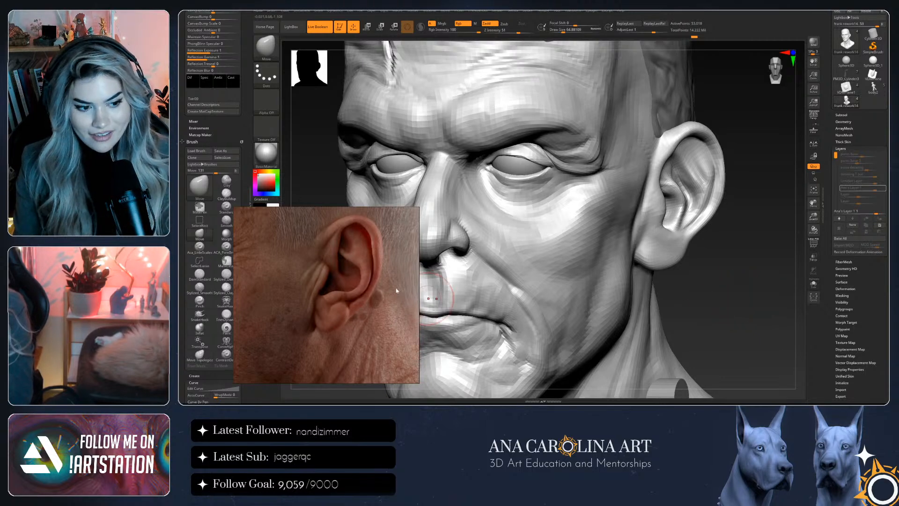
# Reframe the reference photo to show more of the head, and adjust the lower inner ear with the Move brush at about 49
pyautogui.scroll(-9, 392, 291)
pyautogui.moveTo(303, 302); pyautogui.dragTo(253, 306, button='middle')
pyautogui.scroll(9, 254, 306)
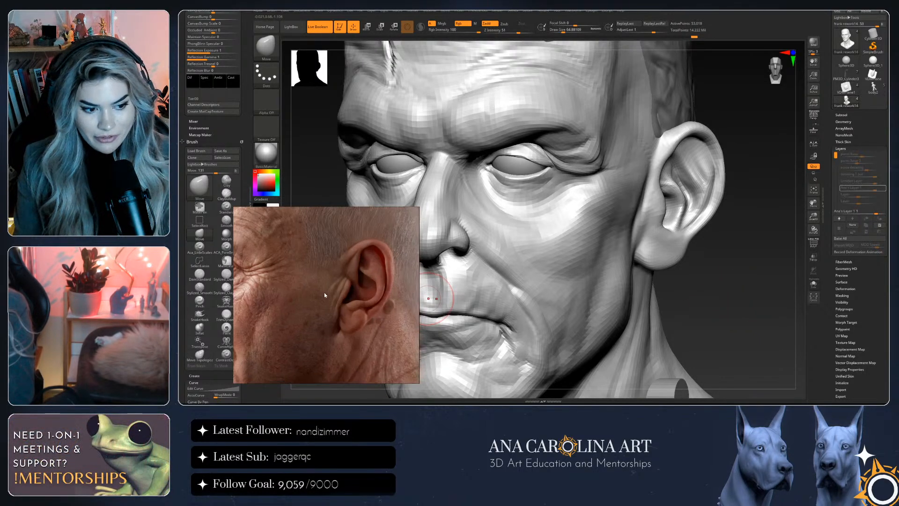
pyautogui.moveTo(713, 291)
pyautogui.mouseDown()
pyautogui.moveTo(730, 281)
pyautogui.moveTo(699, 237)
pyautogui.mouseUp()
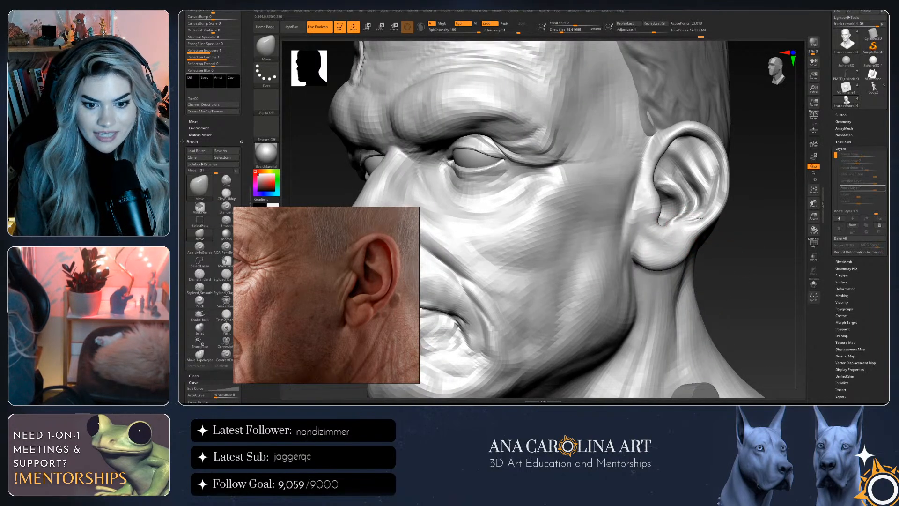
pyautogui.moveTo(694, 237)
pyautogui.mouseDown()
pyautogui.moveTo(721, 232)
pyautogui.moveTo(687, 223)
pyautogui.mouseUp()
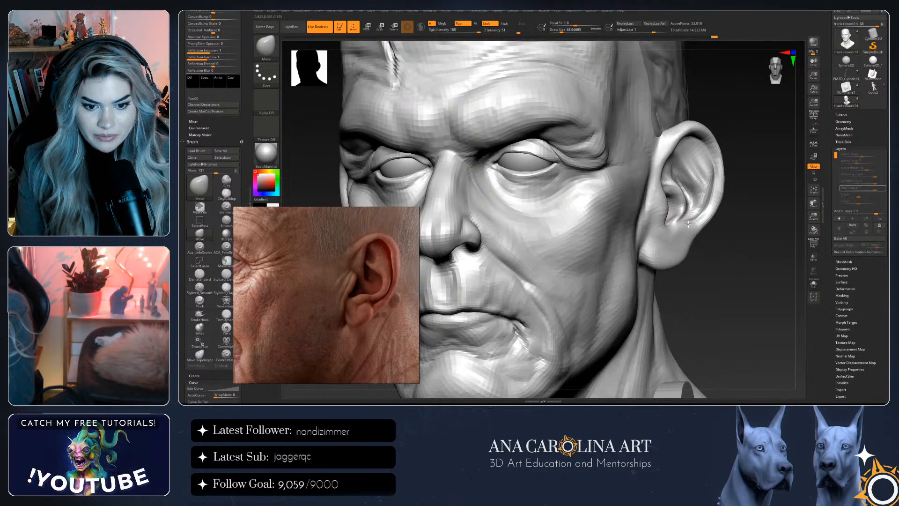
# Switch to the Stylized DamStandard brush at a draw size of about 68 and carve the creases around the tragus and inner ear
pyautogui.press('b')
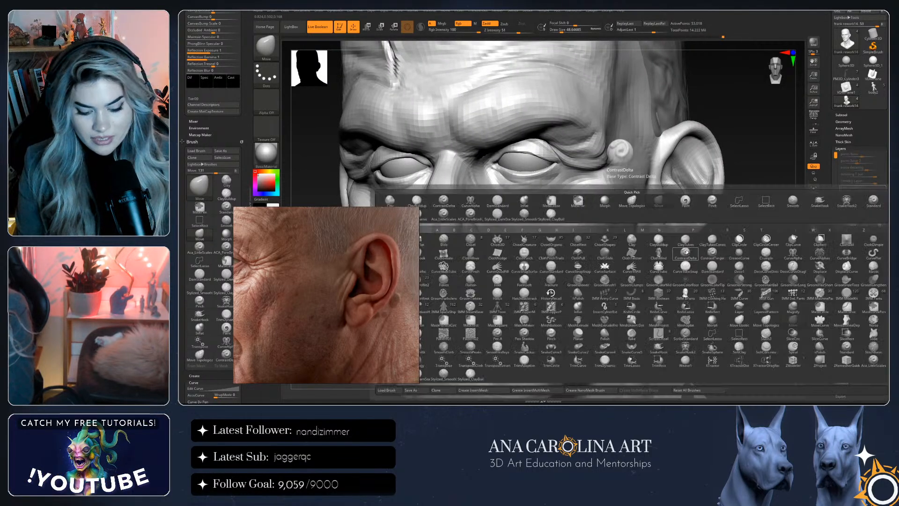
pyautogui.press('d')
pyautogui.press('s')
pyautogui.press('o')
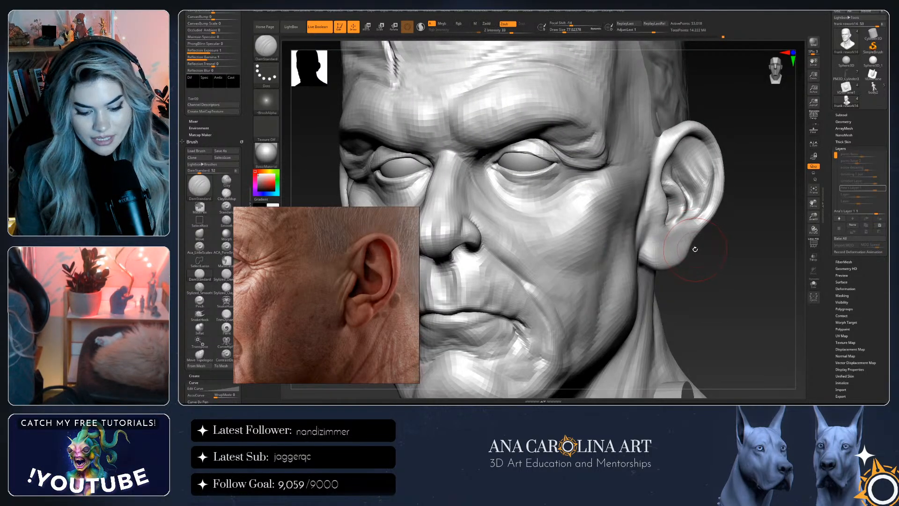
pyautogui.press('b')
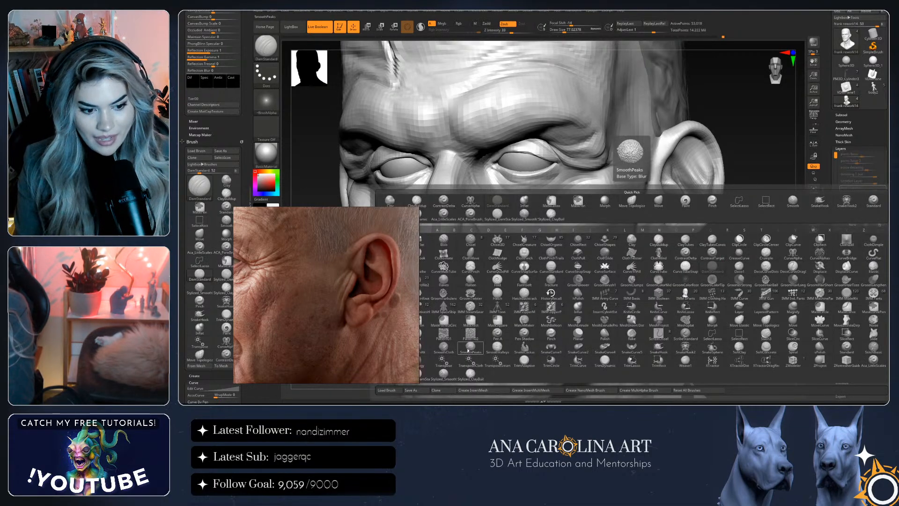
pyautogui.click(425, 374)
pyautogui.moveTo(678, 315); pyautogui.dragTo(690, 315)
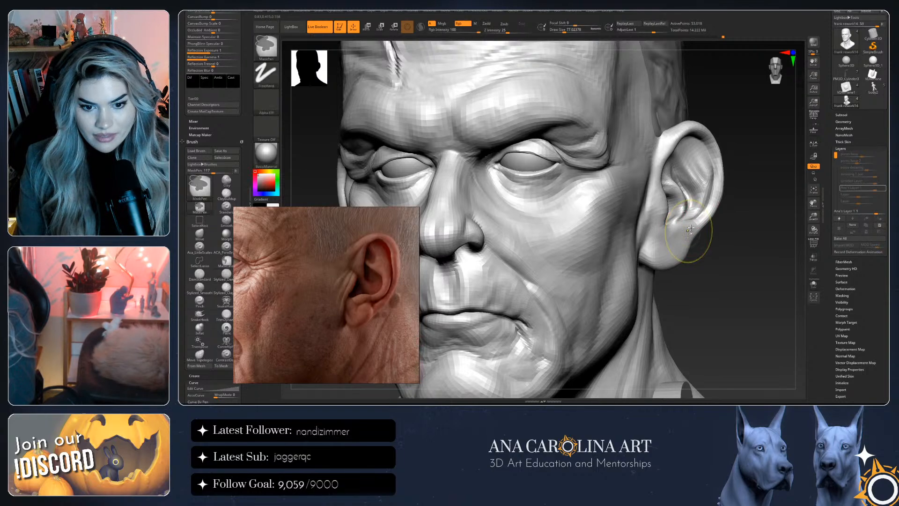
pyautogui.moveTo(735, 244)
pyautogui.mouseDown()
pyautogui.moveTo(684, 241)
pyautogui.moveTo(701, 243)
pyautogui.moveTo(693, 257)
pyautogui.moveTo(712, 271)
pyautogui.moveTo(687, 259)
pyautogui.mouseUp()
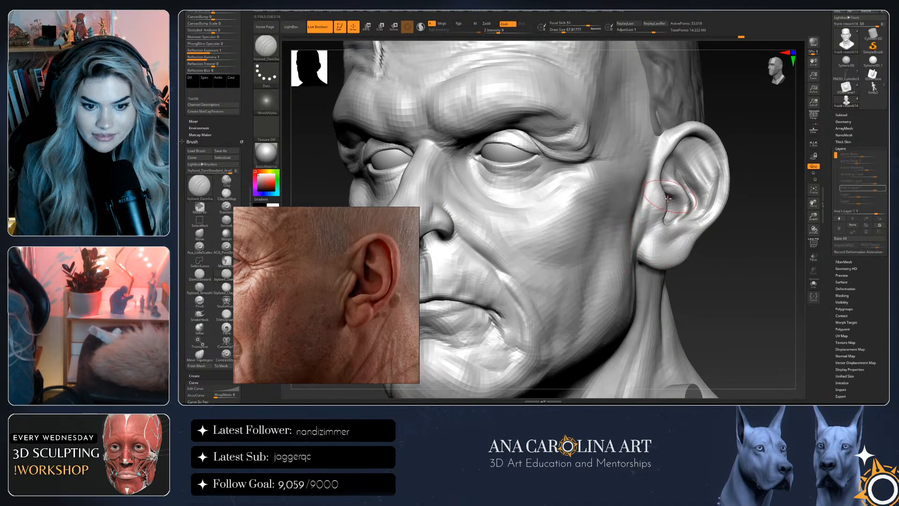
pyautogui.moveTo(649, 208)
pyautogui.mouseDown(button='right')
pyautogui.moveTo(638, 167)
pyautogui.moveTo(738, 286)
pyautogui.mouseUp(button='right')
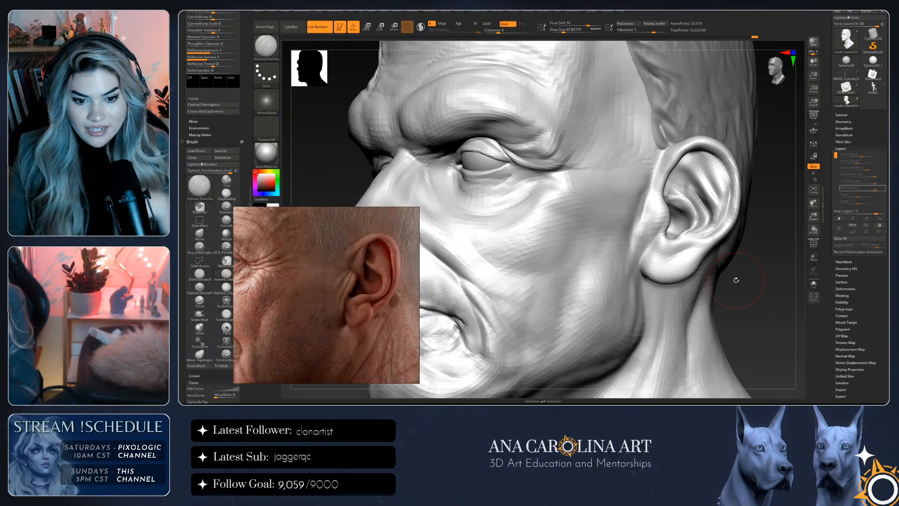
pyautogui.moveTo(685, 233); pyautogui.dragTo(699, 236)
pyautogui.moveTo(735, 240); pyautogui.dragTo(716, 257, button='right')
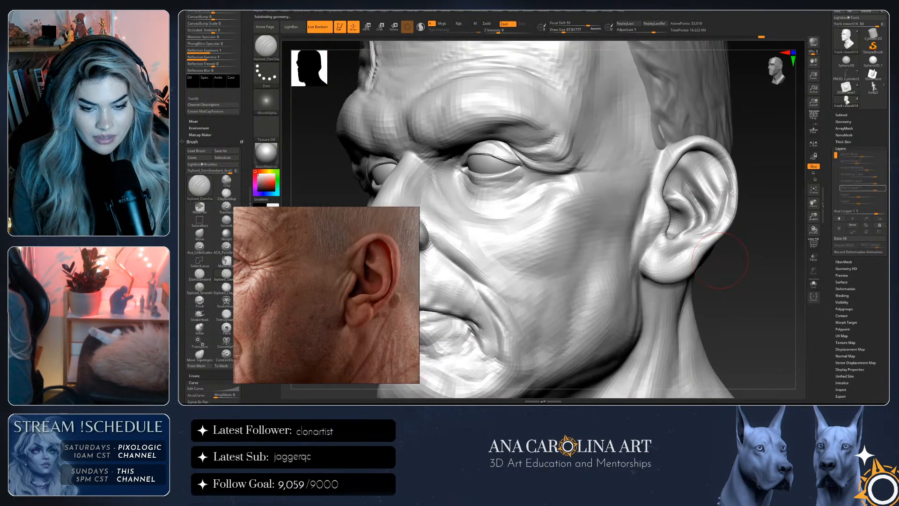
# Raise the head one subdivision level, then smooth and sharpen the ear's rim and folds at a draw size of about 49
pyautogui.press('space')
pyautogui.press('shift')
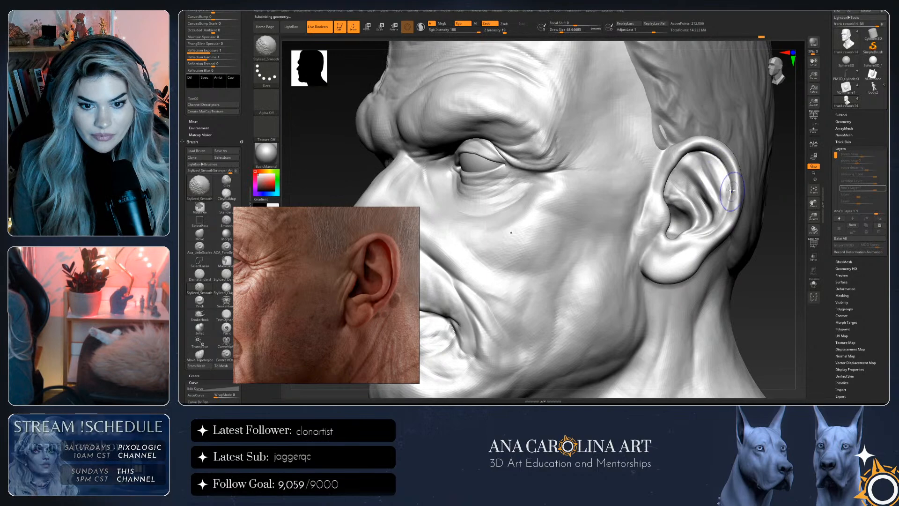
pyautogui.moveTo(732, 191); pyautogui.dragTo(684, 156, button='right')
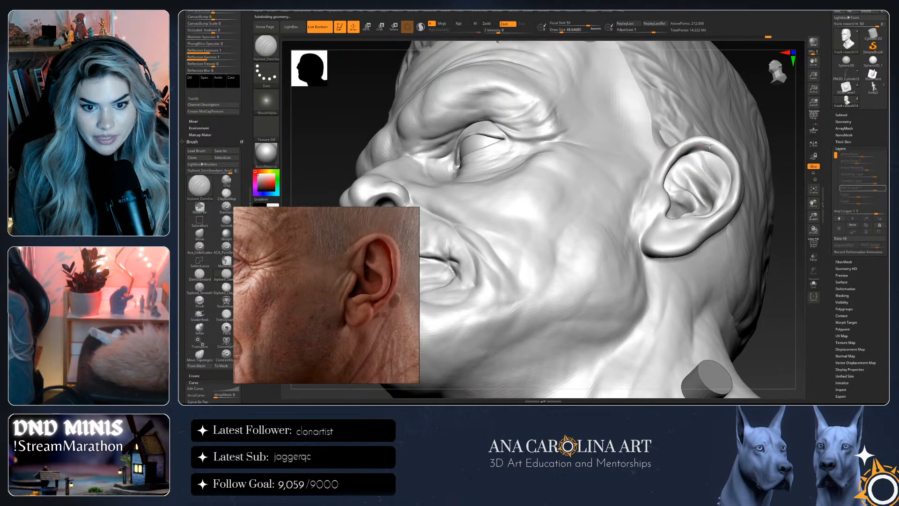
pyautogui.moveTo(791, 288)
pyautogui.mouseDown(button='right')
pyautogui.moveTo(771, 308)
pyautogui.moveTo(780, 284)
pyautogui.moveTo(764, 281)
pyautogui.moveTo(711, 155)
pyautogui.mouseUp(button='right')
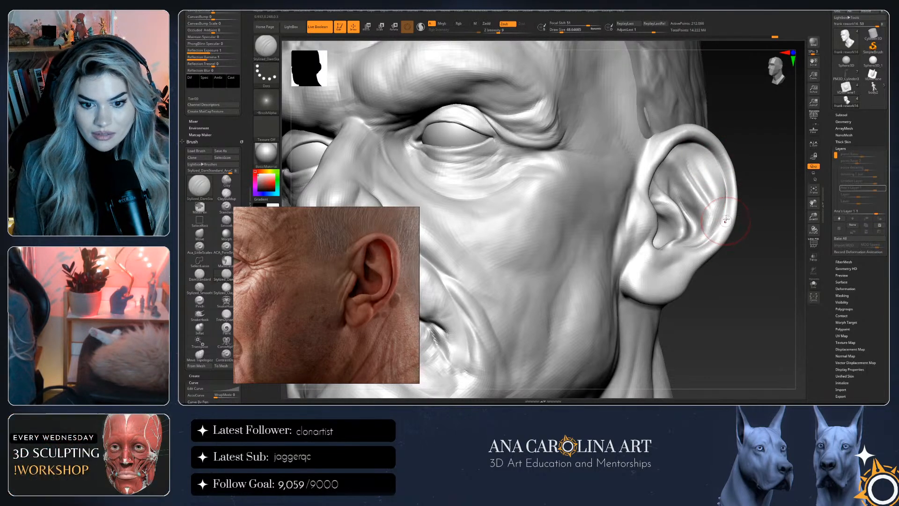
pyautogui.moveTo(708, 239); pyautogui.dragTo(735, 295, button='right')
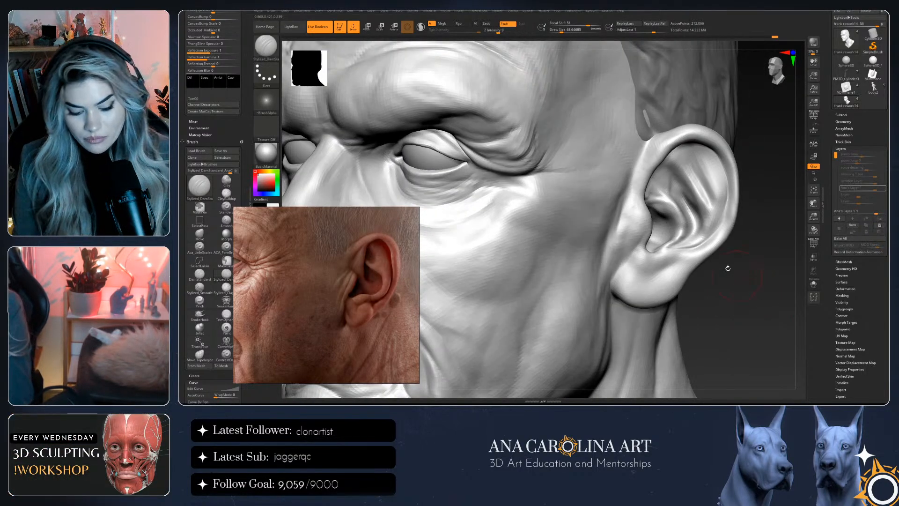
pyautogui.press('shift')
pyautogui.moveTo(677, 251); pyautogui.dragTo(732, 292, button='right')
# Build up the area above the earlobe with the ClayBuildup brush at a draw size of about 31, then check the whole bust
pyautogui.press('b')
pyautogui.press('c')
pyautogui.press('b')
pyautogui.press('space')
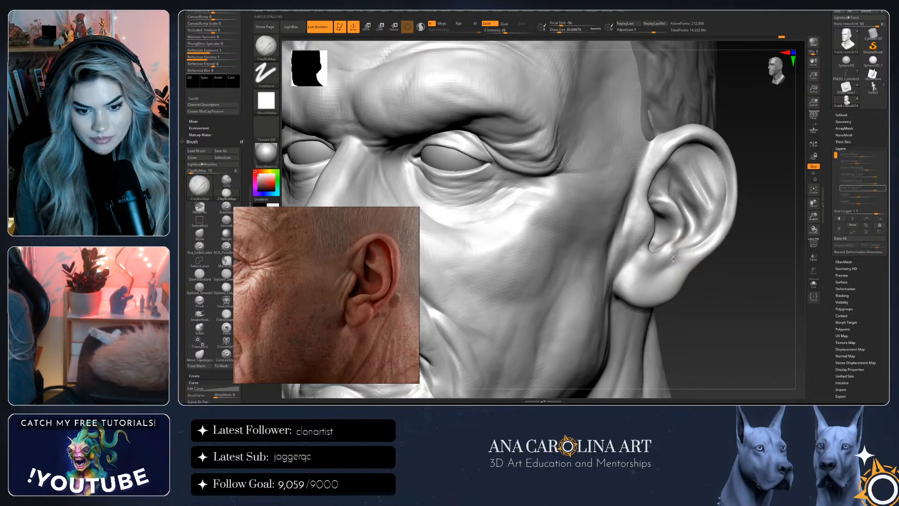
pyautogui.moveTo(708, 279)
pyautogui.mouseDown()
pyautogui.moveTo(665, 284)
pyautogui.moveTo(746, 283)
pyautogui.moveTo(701, 174)
pyautogui.mouseUp()
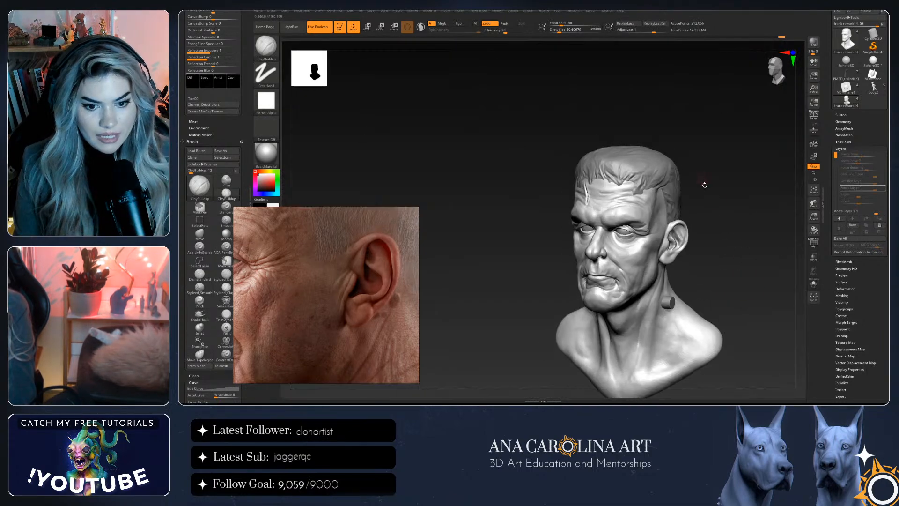
pyautogui.moveTo(730, 211)
pyautogui.keyDown('alt'); pyautogui.mouseDown()
pyautogui.moveTo(741, 286)
pyautogui.moveTo(749, 277)
pyautogui.mouseUp(); pyautogui.keyUp('alt')
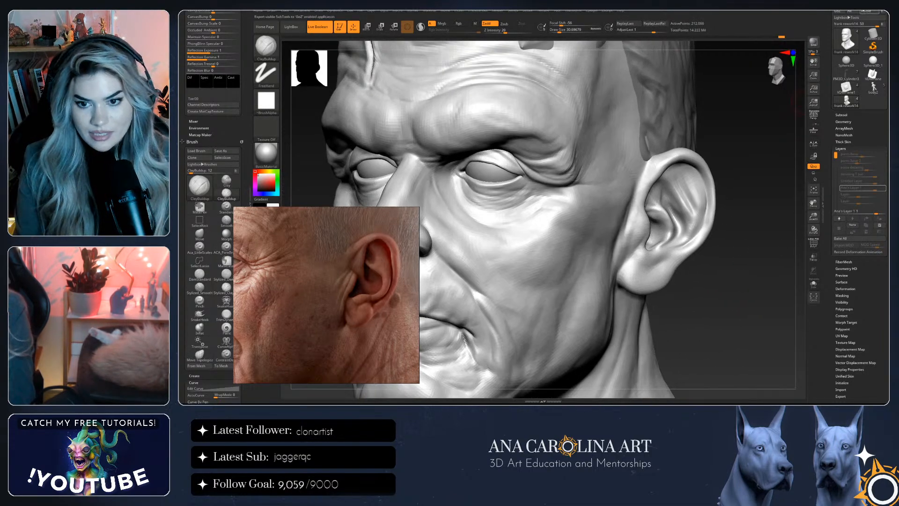
# Load the other, detailed version of the head and compare its ear with the reworked one in three-quarter view
pyautogui.click(848, 23)
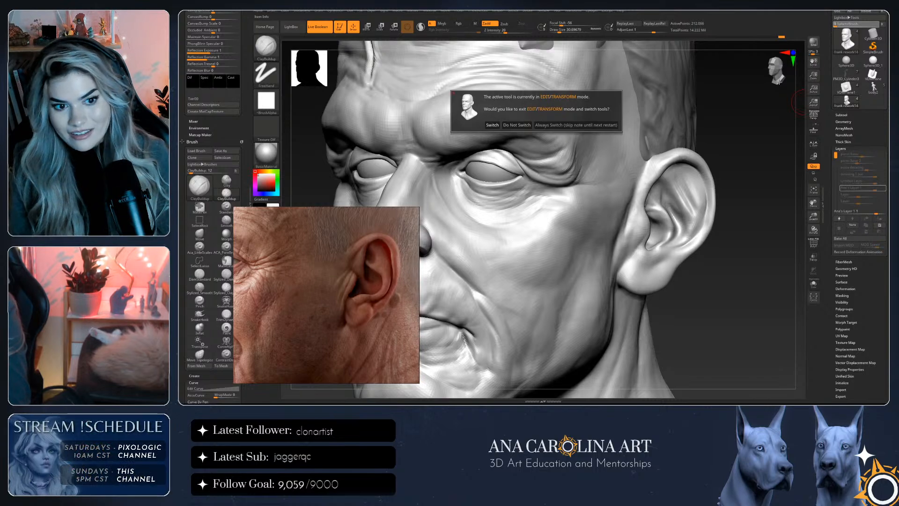
pyautogui.click(517, 125)
pyautogui.moveTo(792, 111); pyautogui.dragTo(777, 107)
pyautogui.scroll(2, 852, 94)
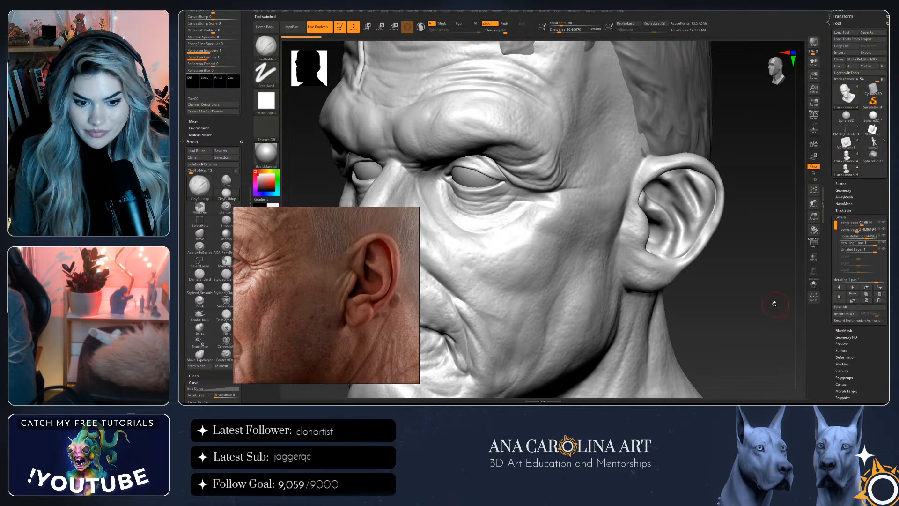
pyautogui.moveTo(775, 303); pyautogui.dragTo(796, 263)
pyautogui.hotkey('shift', 'd')
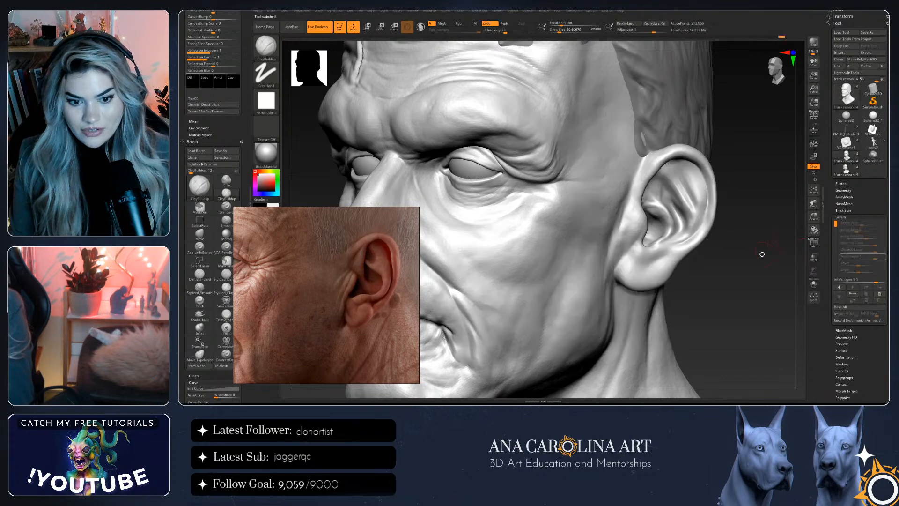
# Alternate between the detailed and reworked head versions in side views to compare the ear's shape, angle and placement
pyautogui.press('f')
pyautogui.moveTo(749, 249)
pyautogui.mouseDown()
pyautogui.moveTo(724, 236)
pyautogui.moveTo(726, 251)
pyautogui.moveTo(648, 255)
pyautogui.moveTo(685, 251)
pyautogui.moveTo(792, 280)
pyautogui.mouseUp()
pyautogui.moveTo(757, 252); pyautogui.dragTo(624, 208)
pyautogui.click(848, 173)
pyautogui.moveTo(562, 168); pyautogui.dragTo(499, 173)
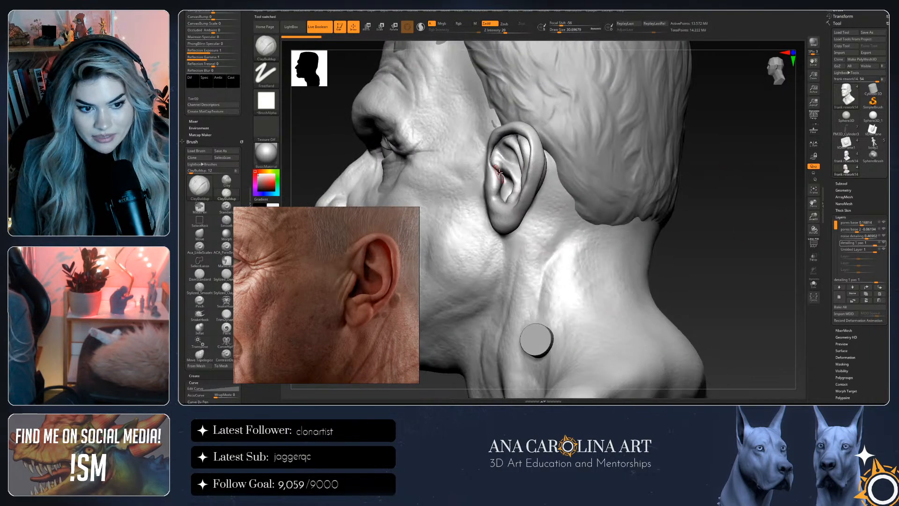
pyautogui.moveTo(719, 213); pyautogui.dragTo(787, 210)
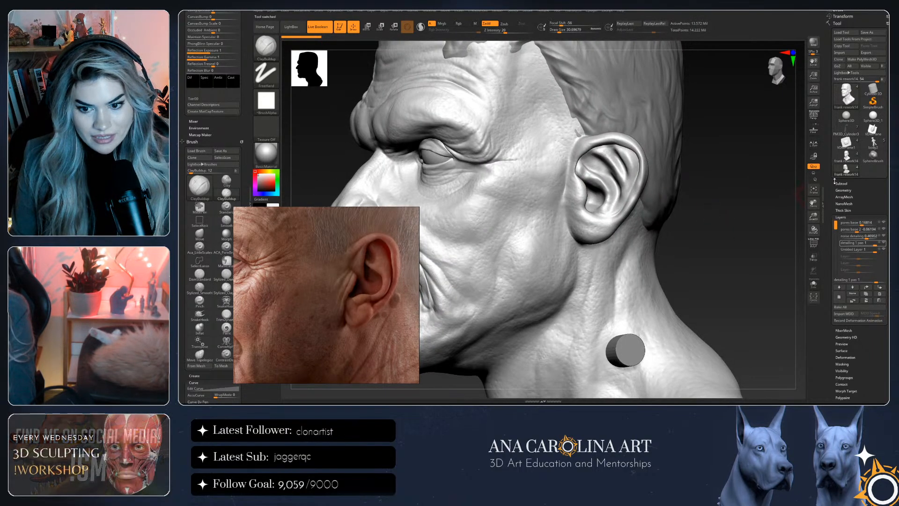
pyautogui.click(835, 159)
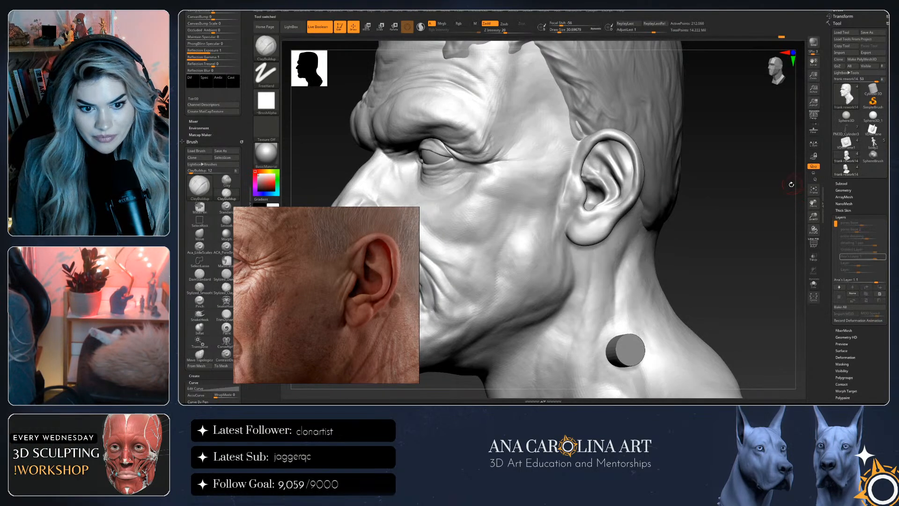
pyautogui.moveTo(764, 193); pyautogui.dragTo(693, 185)
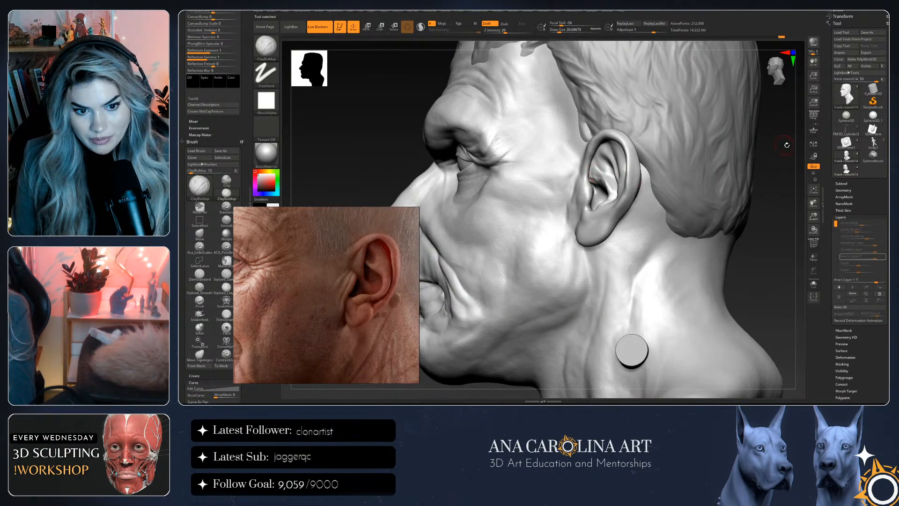
# Load the detailed head version once more, switch back to the reworked one, and inspect its ear in three-quarter view
pyautogui.click(839, 162)
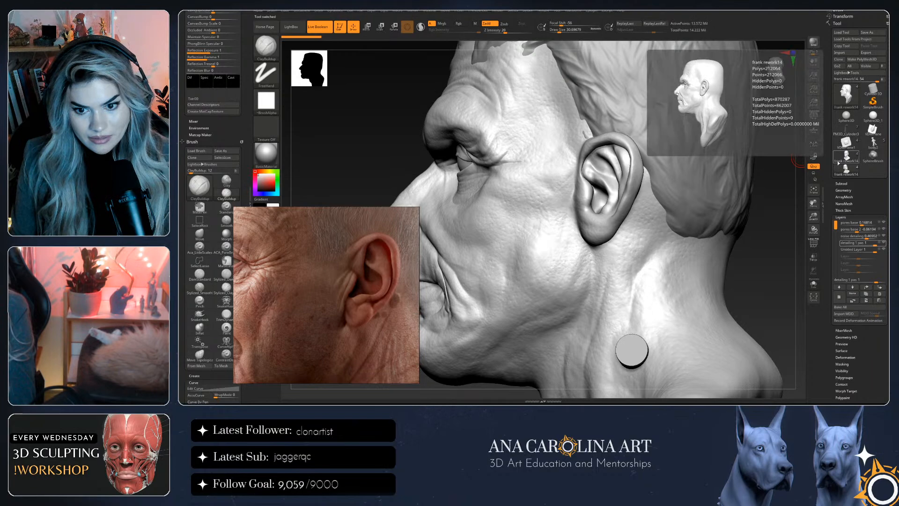
pyautogui.click(844, 159)
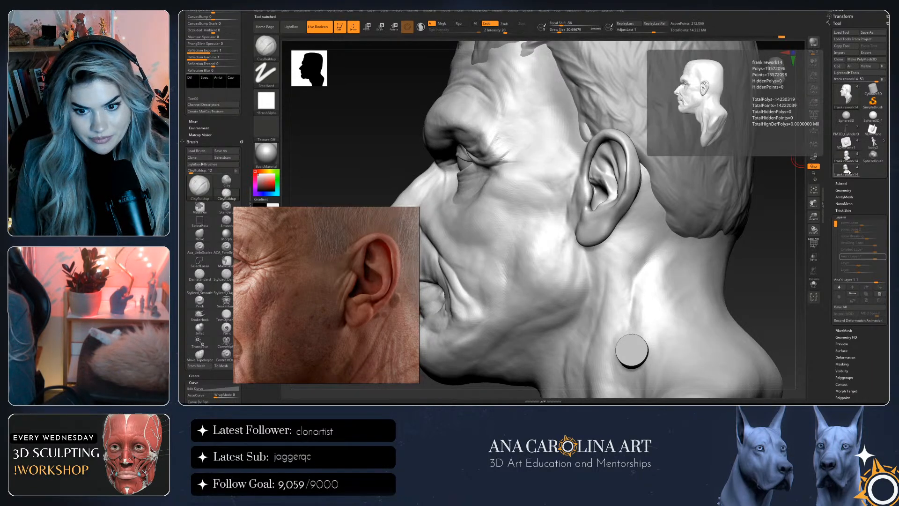
pyautogui.moveTo(783, 211); pyautogui.dragTo(557, 267)
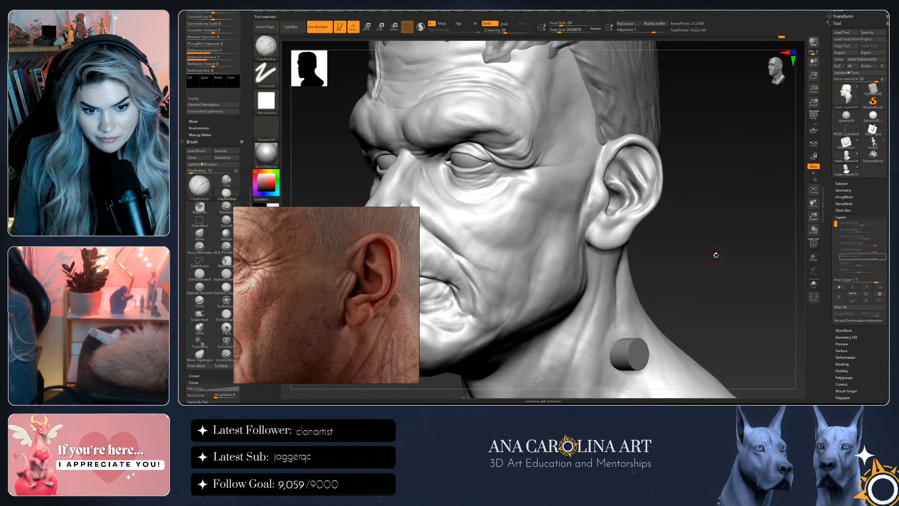
pyautogui.moveTo(710, 254); pyautogui.dragTo(749, 250)
pyautogui.moveTo(749, 249); pyautogui.dragTo(747, 257)
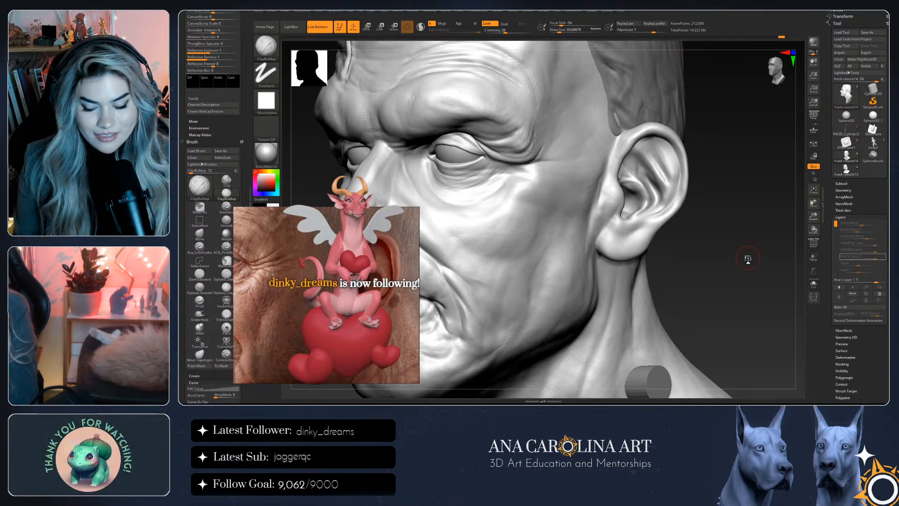
pyautogui.moveTo(746, 291); pyautogui.dragTo(748, 291)
# Reshape the earlobe and its attachment to the jaw with the Move brush at draw sizes of about 104 and 54
pyautogui.press('b')
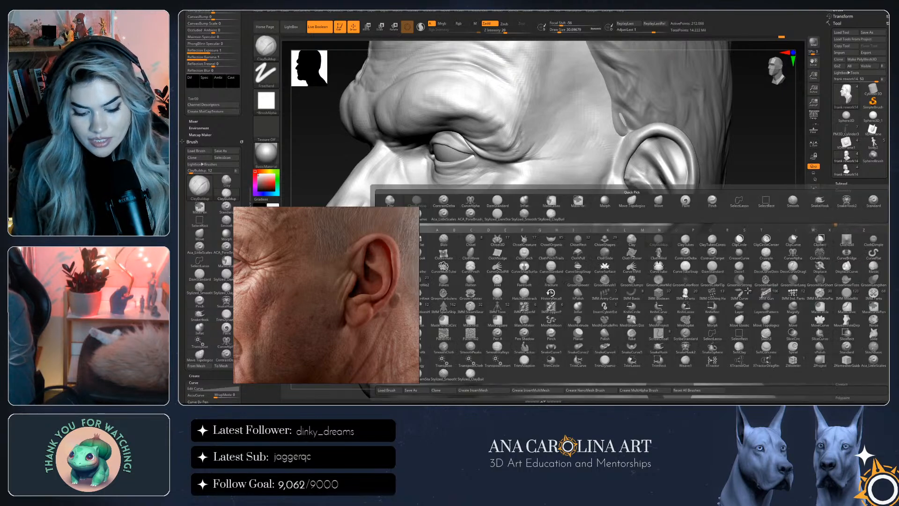
pyautogui.press('m')
pyautogui.press('v')
pyautogui.press('space')
pyautogui.moveTo(581, 248); pyautogui.dragTo(591, 248)
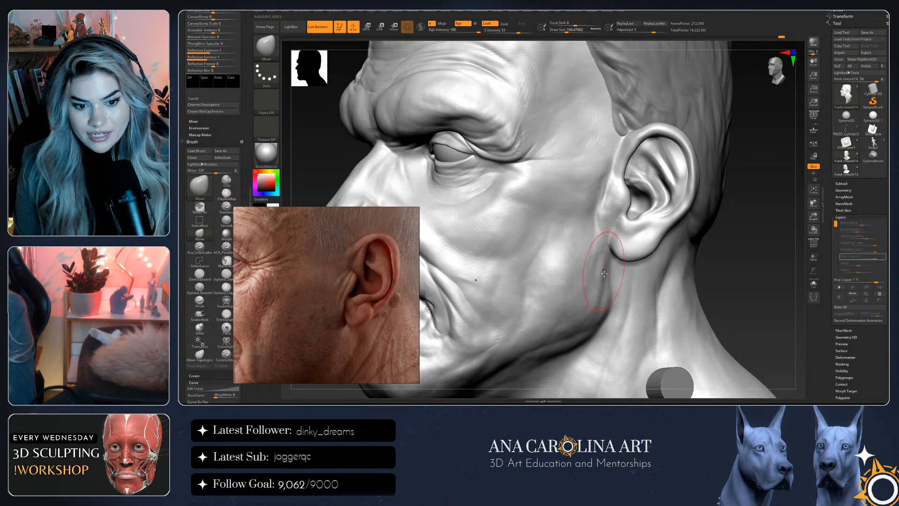
pyautogui.moveTo(730, 269)
pyautogui.mouseDown()
pyautogui.moveTo(729, 248)
pyautogui.moveTo(709, 261)
pyautogui.moveTo(726, 262)
pyautogui.moveTo(710, 266)
pyautogui.moveTo(704, 304)
pyautogui.mouseUp()
pyautogui.press('space')
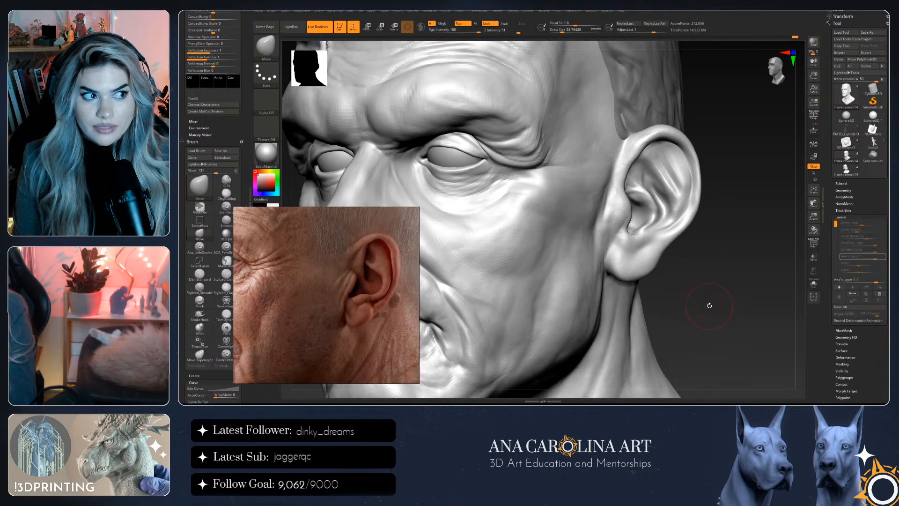
# Smooth the earlobe at a draw size of about 54, step down two subdivision levels with ClayBuildup active, and return two levels up
pyautogui.moveTo(706, 304); pyautogui.dragTo(674, 300)
pyautogui.press('b')
pyautogui.press('c')
pyautogui.press('b')
pyautogui.press('shift')
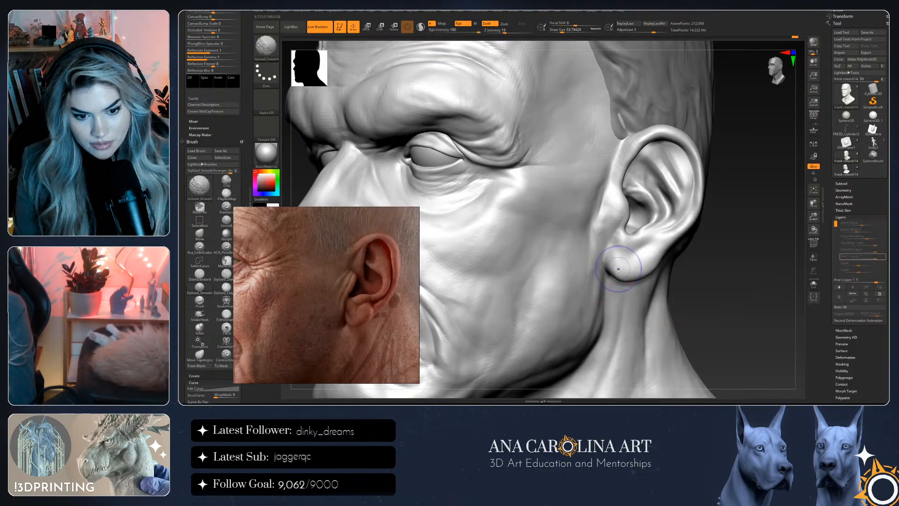
pyautogui.hotkey('shift', 'd')
pyautogui.hotkey('shift', 'd')
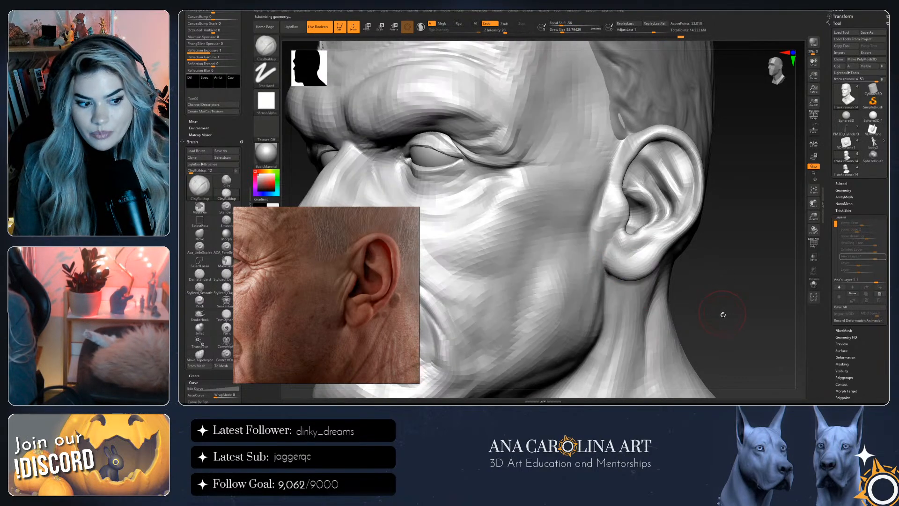
pyautogui.press('d')
pyautogui.press('d')
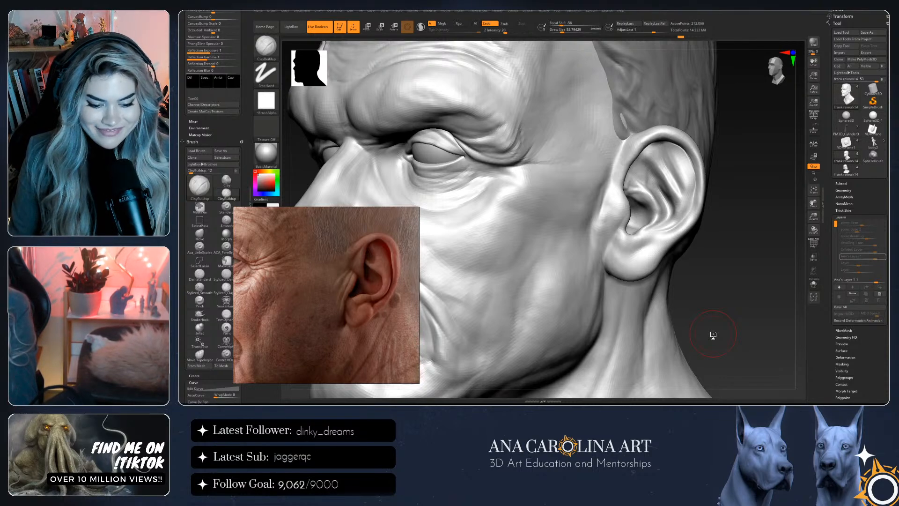
# Carve the groove between the earlobe and the ear's inner folds with the DamStandard brush at a draw size of about 59
pyautogui.moveTo(706, 251)
pyautogui.mouseDown()
pyautogui.moveTo(707, 293)
pyautogui.moveTo(717, 295)
pyautogui.mouseUp()
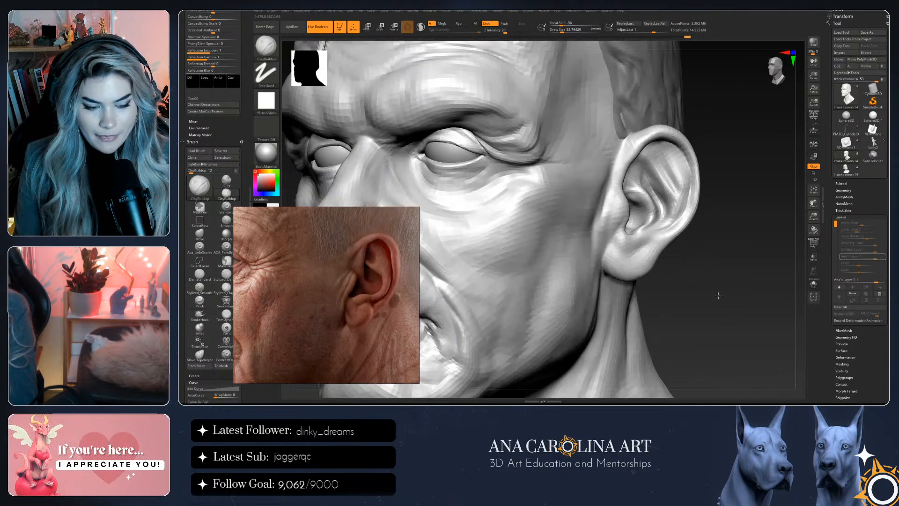
pyautogui.press('b')
pyautogui.press('d')
pyautogui.press('s')
pyautogui.press('space')
pyautogui.moveTo(662, 244); pyautogui.dragTo(667, 244)
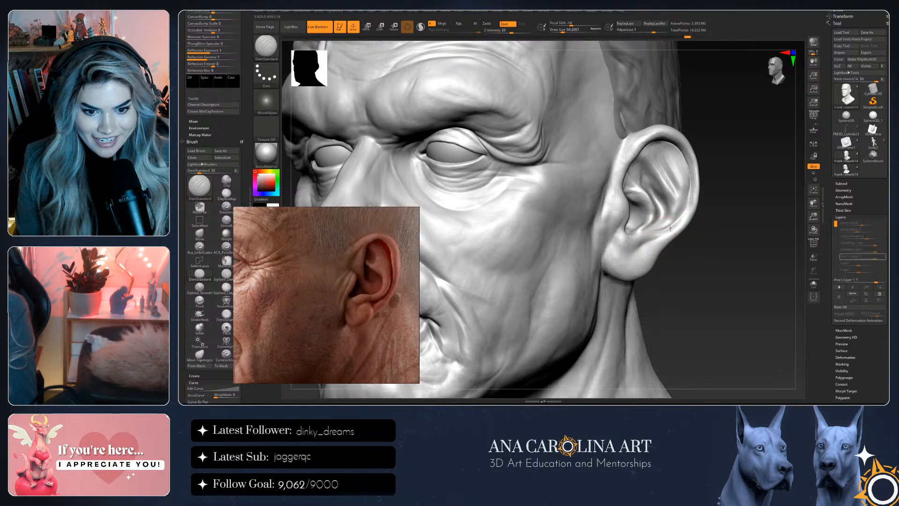
pyautogui.moveTo(681, 246); pyautogui.dragTo(687, 253)
# Smooth the ear's inner folds and sharpen them with DamStandard at a draw size of about 39, checking from several angles
pyautogui.press('shift')
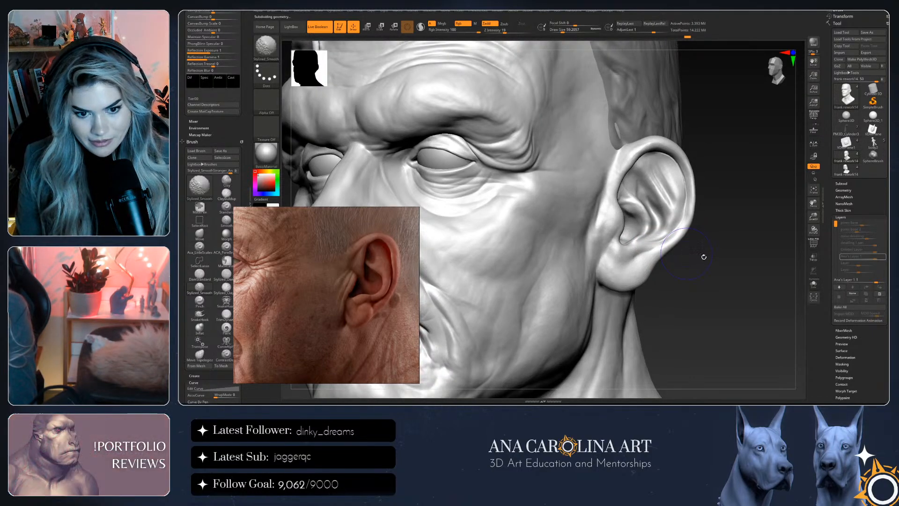
pyautogui.keyDown('shift'); pyautogui.moveTo(678, 210); pyautogui.dragTo(664, 193); pyautogui.keyUp('shift')
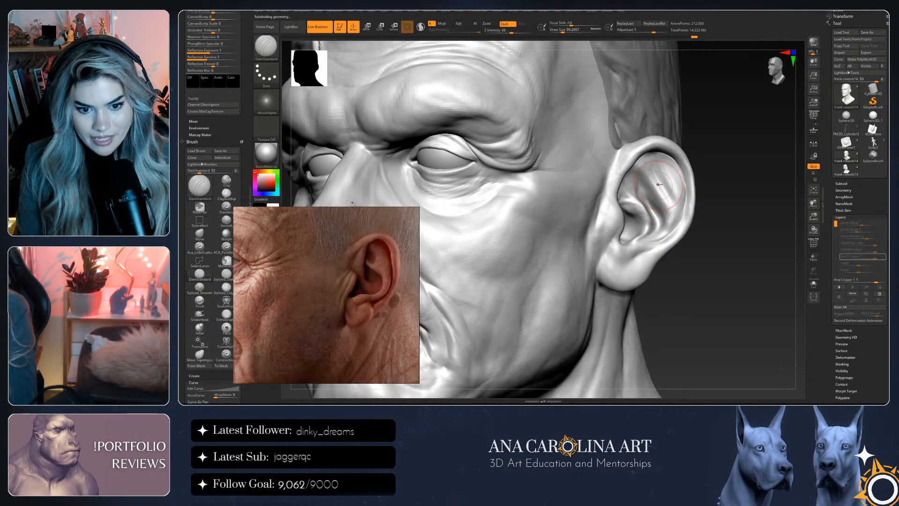
pyautogui.moveTo(664, 192); pyautogui.dragTo(644, 178, button='right')
pyautogui.keyDown('shift'); pyautogui.moveTo(631, 189); pyautogui.dragTo(636, 209); pyautogui.keyUp('shift')
pyautogui.moveTo(632, 191); pyautogui.dragTo(622, 225, button='right')
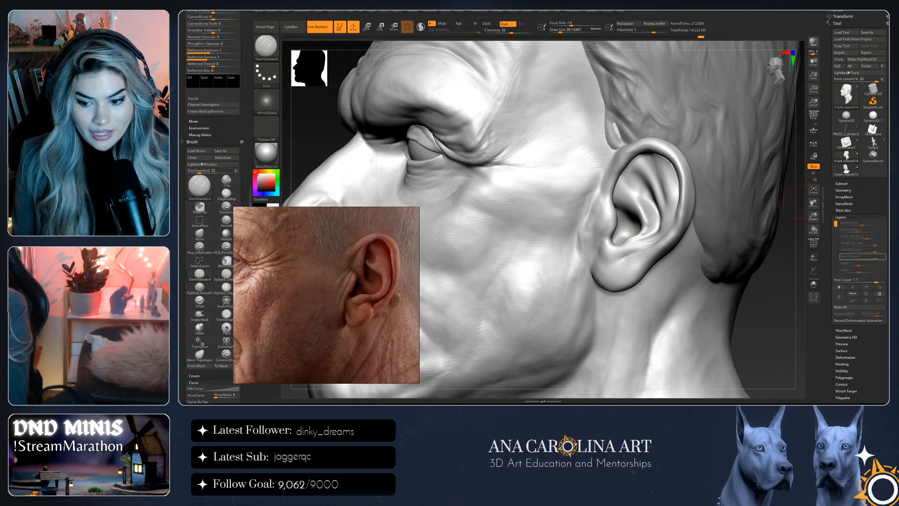
pyautogui.moveTo(774, 282); pyautogui.dragTo(788, 281)
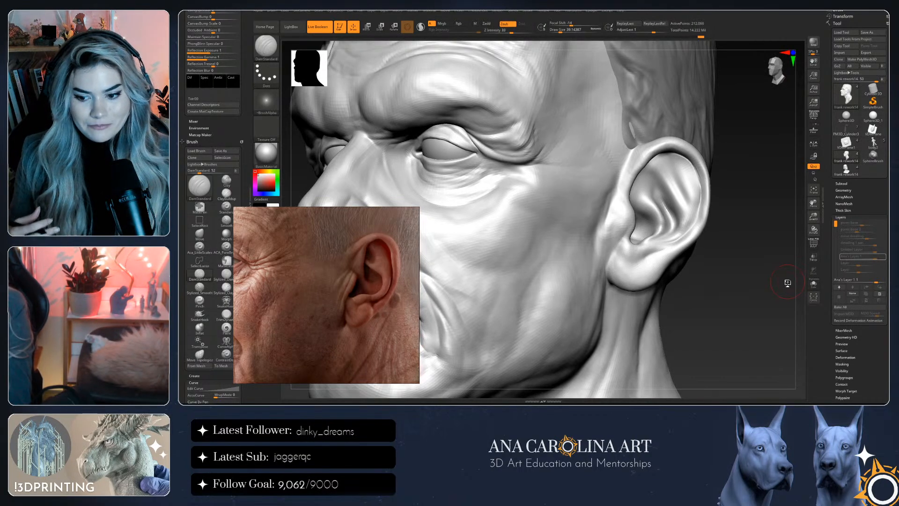
pyautogui.moveTo(771, 284); pyautogui.dragTo(731, 301)
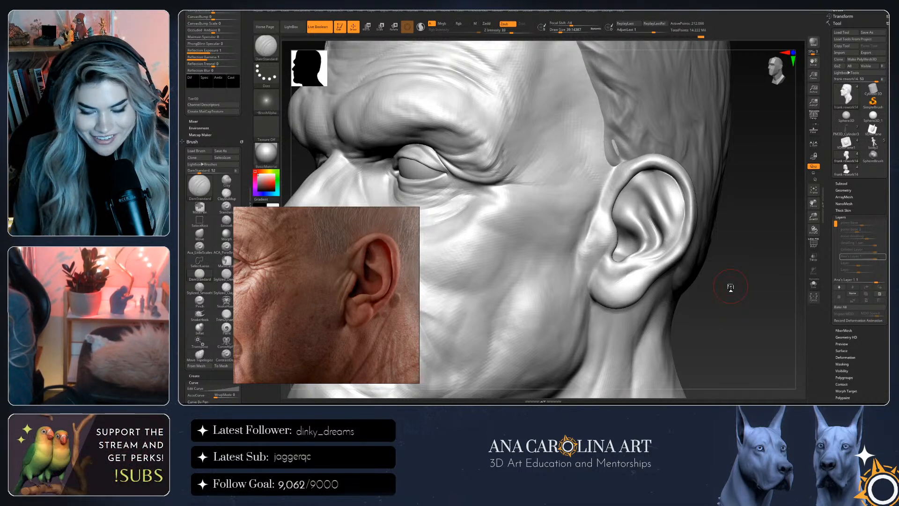
pyautogui.moveTo(730, 286); pyautogui.dragTo(573, 237)
pyautogui.press('b')
pyautogui.press('Escape')
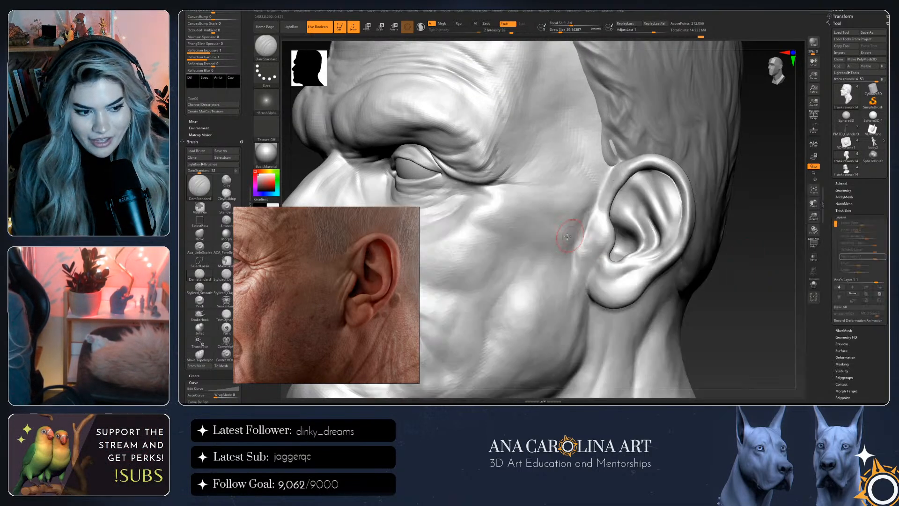
pyautogui.press('b')
pyautogui.press('Escape')
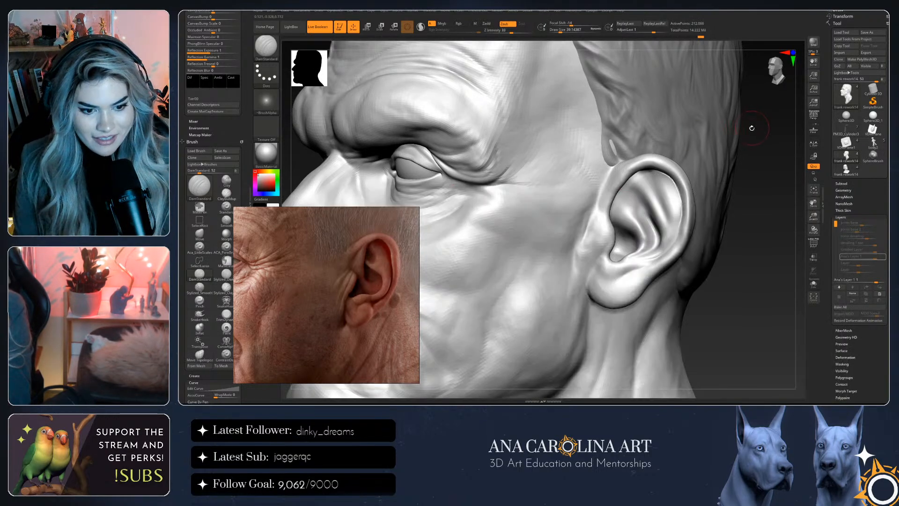
pyautogui.press('b')
pyautogui.press('d')
pyautogui.click(721, 165)
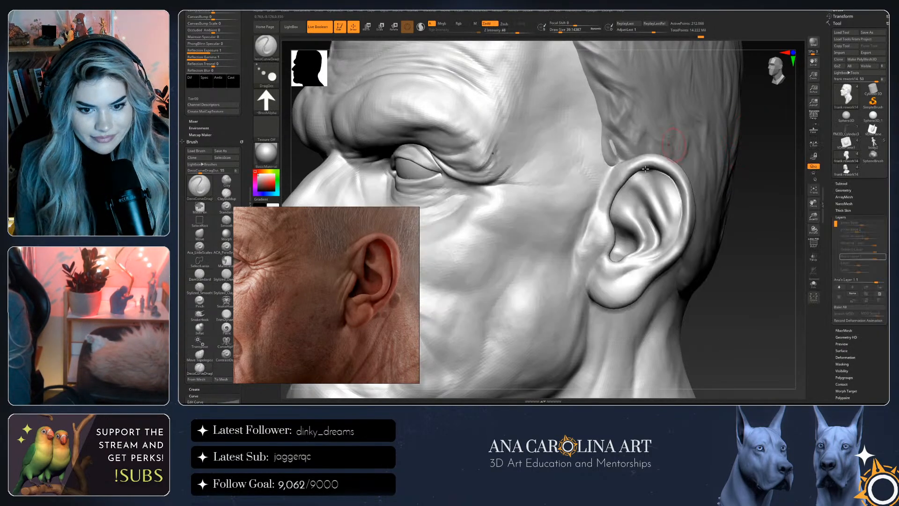
# Move the reference photo away from the ear and refine the crease before the tragus with Stylized_DamStandard at draw sizes of about 50 and 41
pyautogui.moveTo(413, 283); pyautogui.dragTo(367, 294)
pyautogui.scroll(3, 714, 308)
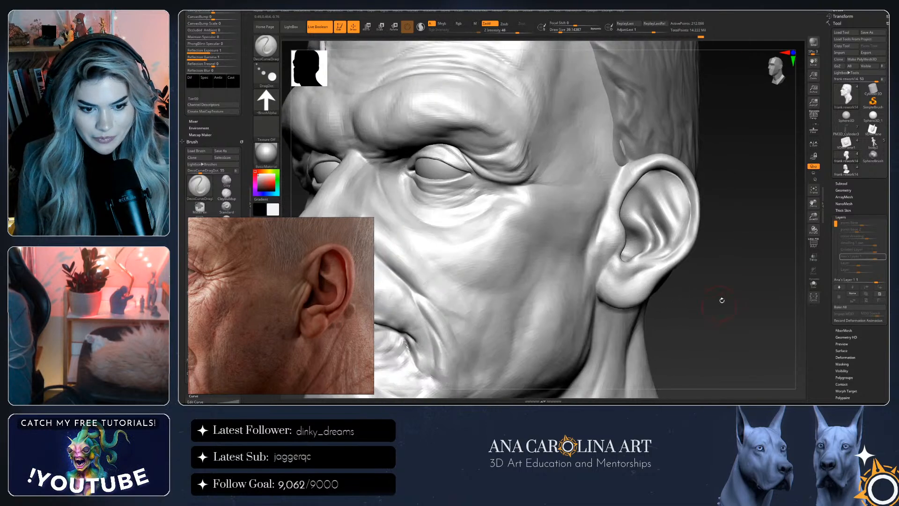
pyautogui.press('b')
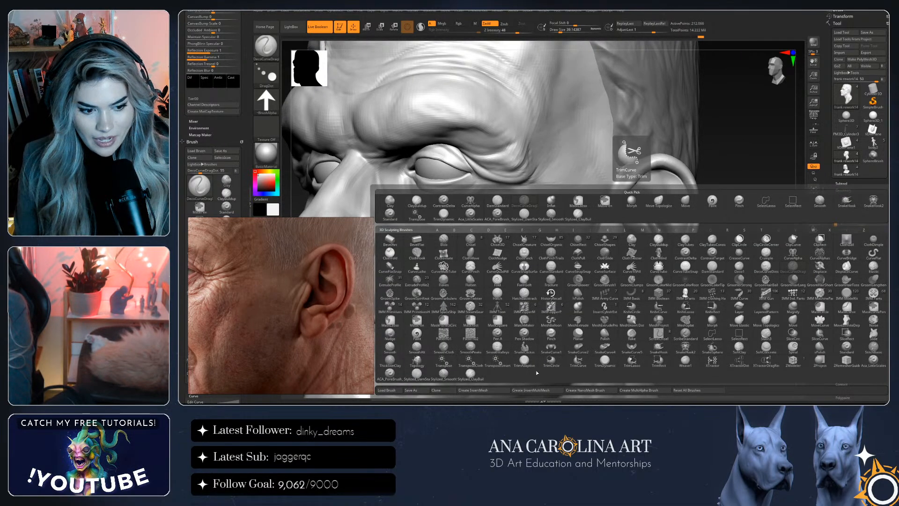
pyautogui.click(416, 372)
pyautogui.moveTo(749, 234); pyautogui.dragTo(607, 229)
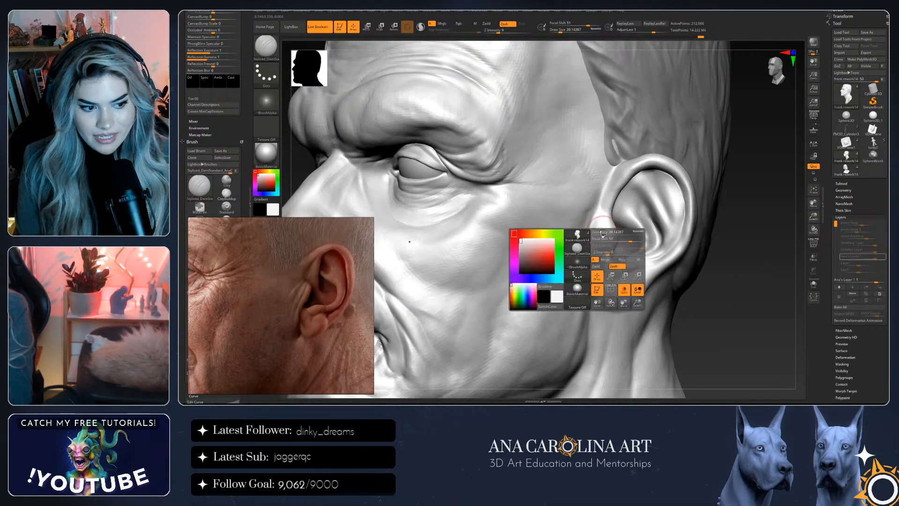
pyautogui.press('s')
pyautogui.moveTo(562, 264)
pyautogui.mouseDown()
pyautogui.moveTo(583, 268)
pyautogui.moveTo(584, 278)
pyautogui.mouseUp()
pyautogui.press('space')
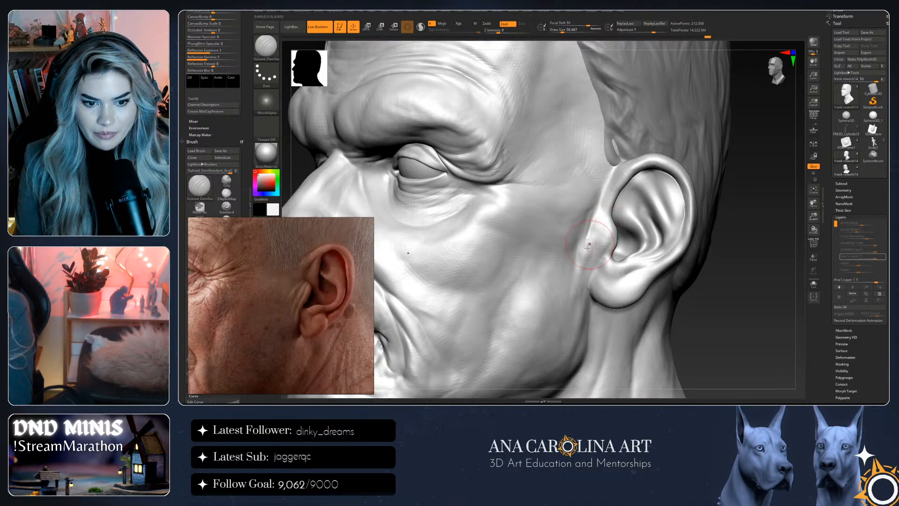
pyautogui.press('space')
pyautogui.moveTo(602, 237); pyautogui.dragTo(598, 238)
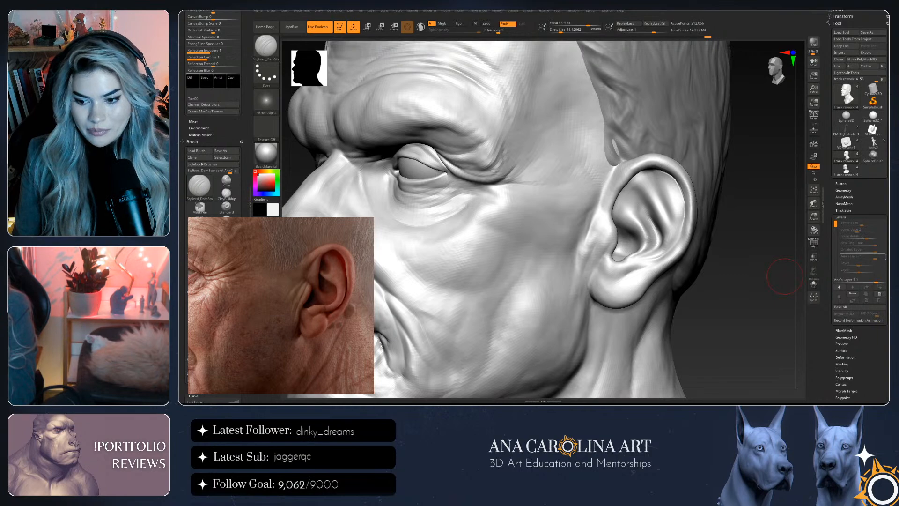
# Examine the reworked ear and the surrounding face from three-quarter and side views against the reference photo
pyautogui.moveTo(785, 276)
pyautogui.mouseDown()
pyautogui.moveTo(766, 275)
pyautogui.moveTo(772, 299)
pyautogui.moveTo(793, 295)
pyautogui.mouseUp()
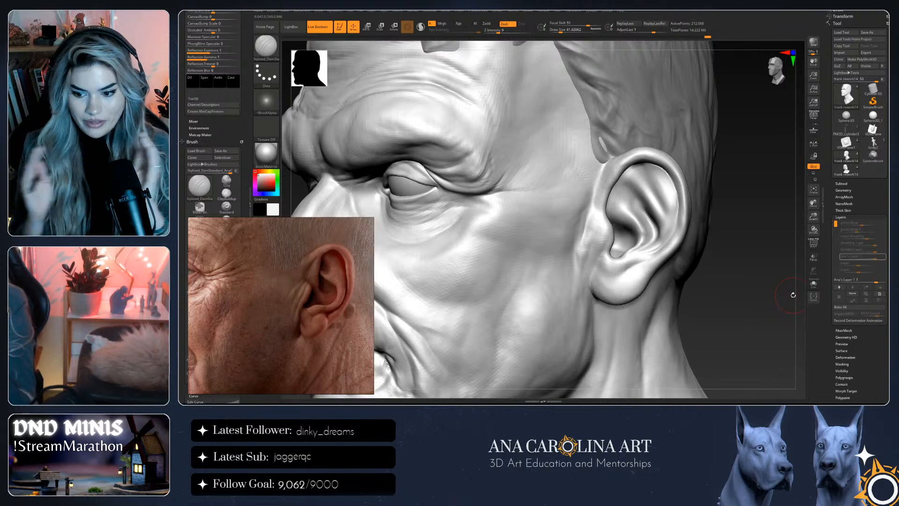
pyautogui.rightClick(793, 295)
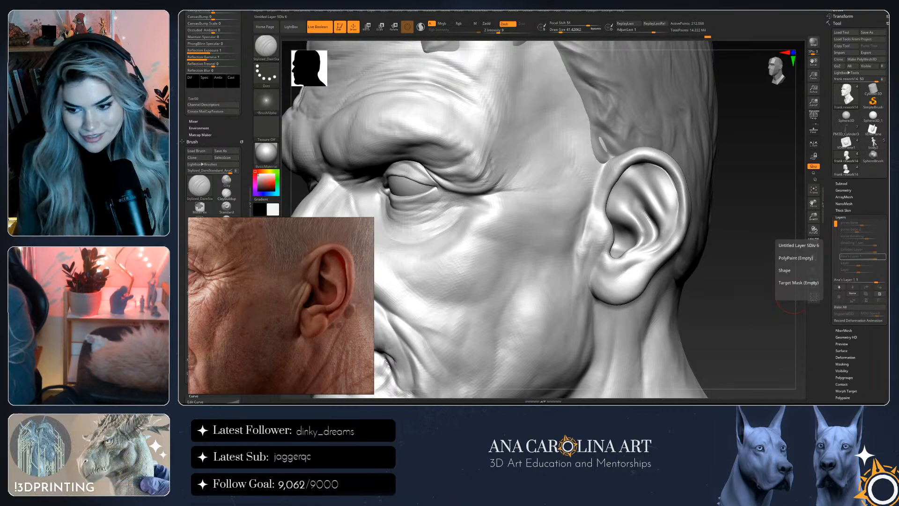
pyautogui.moveTo(754, 288); pyautogui.dragTo(743, 283)
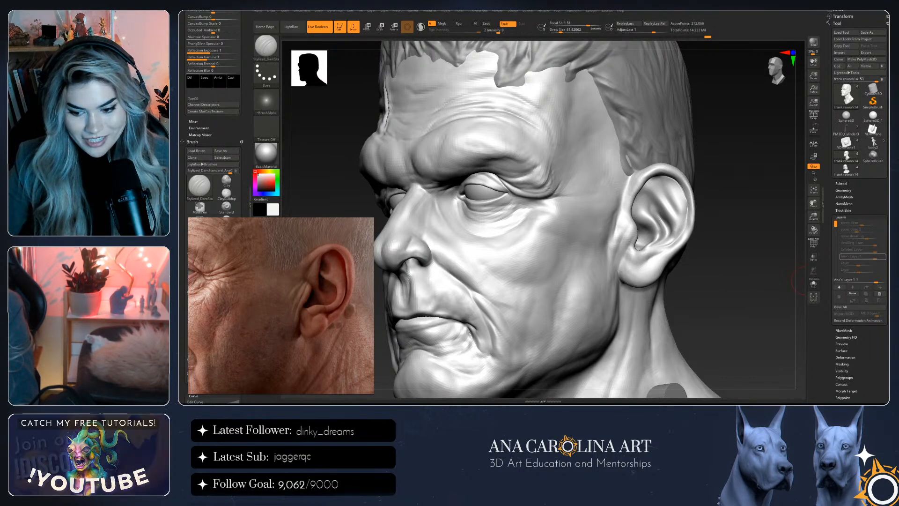
pyautogui.moveTo(792, 280)
pyautogui.mouseDown()
pyautogui.moveTo(792, 271)
pyautogui.moveTo(747, 292)
pyautogui.moveTo(720, 294)
pyautogui.mouseUp()
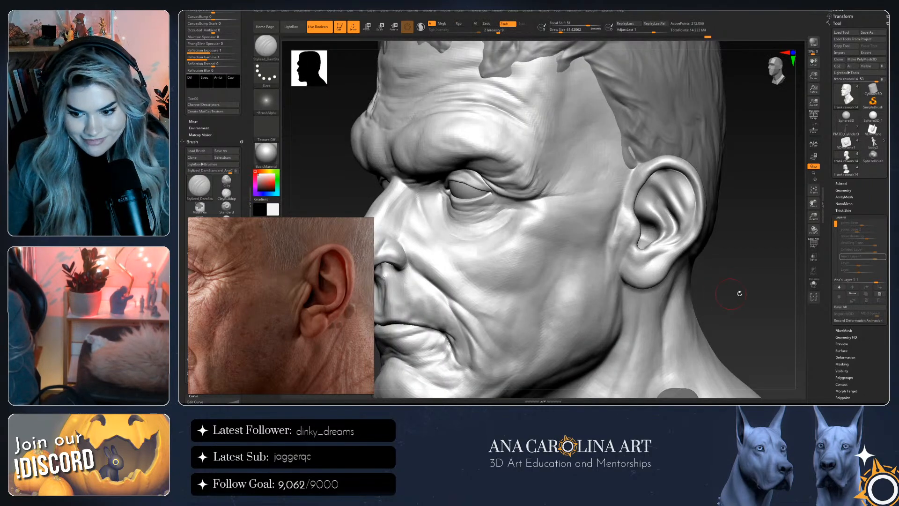
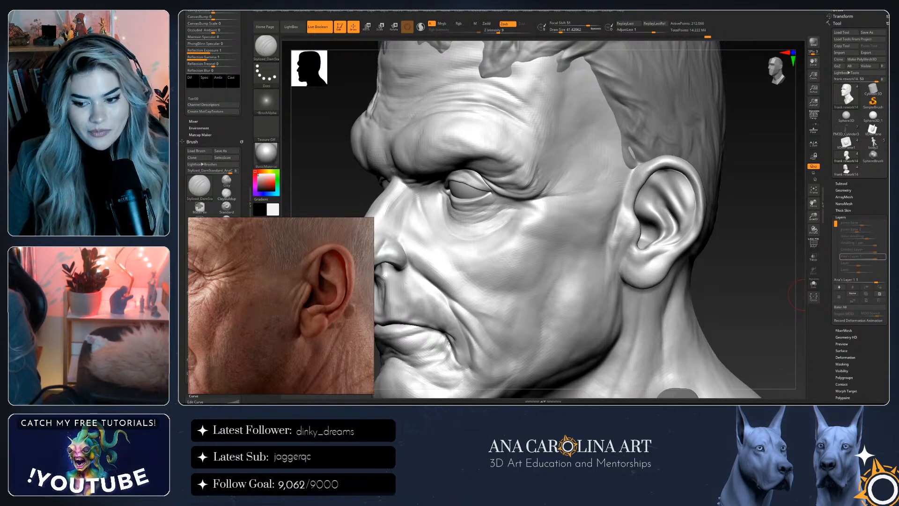
pyautogui.moveTo(769, 319); pyautogui.dragTo(760, 320)
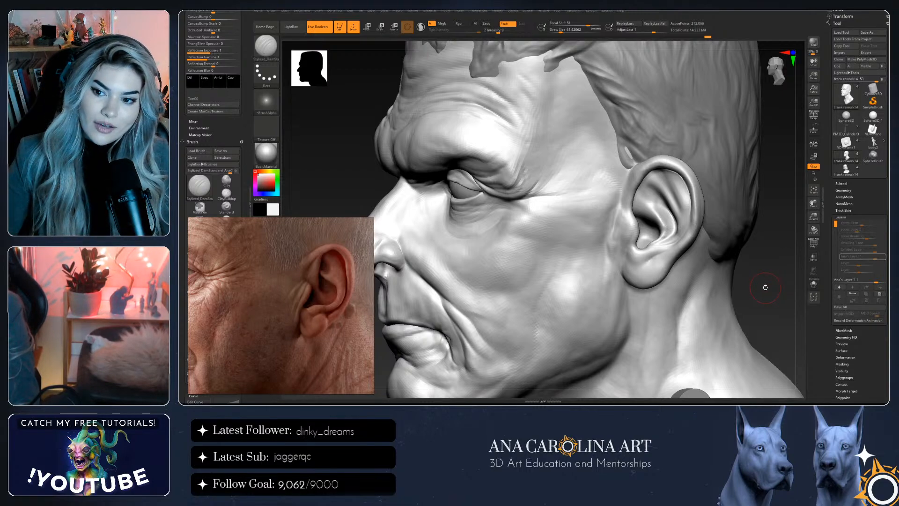
pyautogui.moveTo(765, 287); pyautogui.dragTo(775, 294)
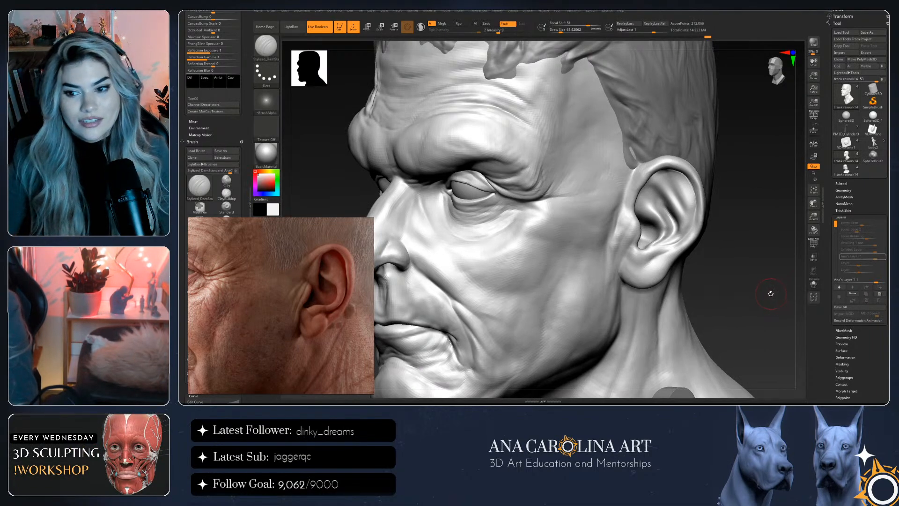
# Refine the tragus and the front of the ear with the Stylized_DamStandard brush at a draw size of about 41
pyautogui.moveTo(738, 301)
pyautogui.mouseDown()
pyautogui.moveTo(709, 318)
pyautogui.moveTo(637, 262)
pyautogui.mouseUp()
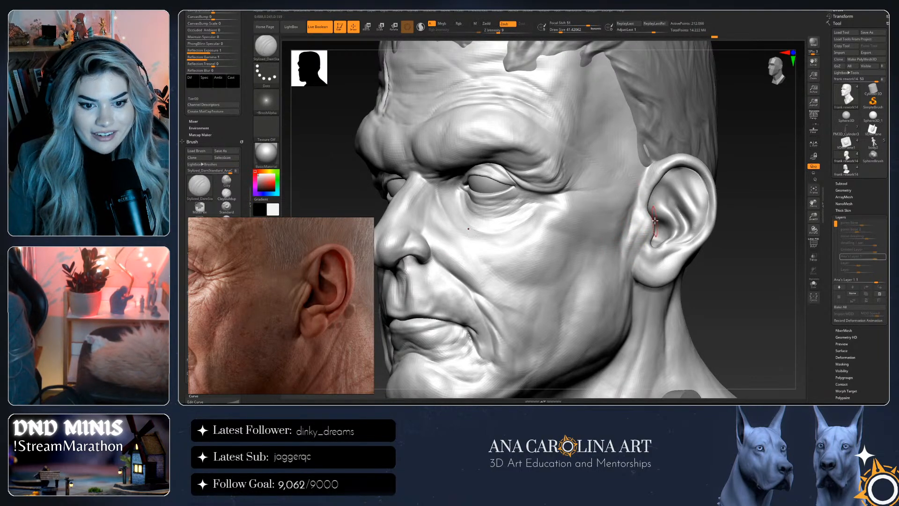
pyautogui.moveTo(747, 206)
pyautogui.mouseDown()
pyautogui.moveTo(640, 199)
pyautogui.moveTo(717, 192)
pyautogui.moveTo(756, 200)
pyautogui.moveTo(752, 242)
pyautogui.mouseUp()
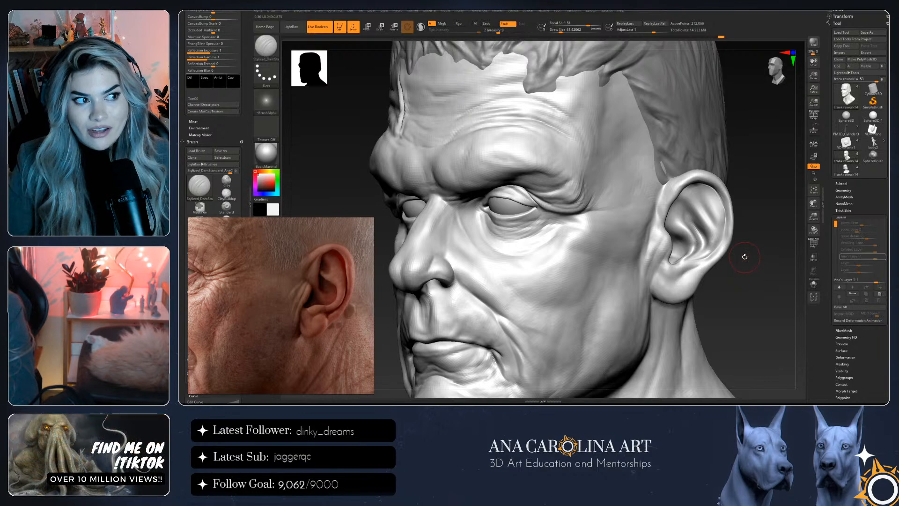
pyautogui.moveTo(745, 251); pyautogui.dragTo(742, 241)
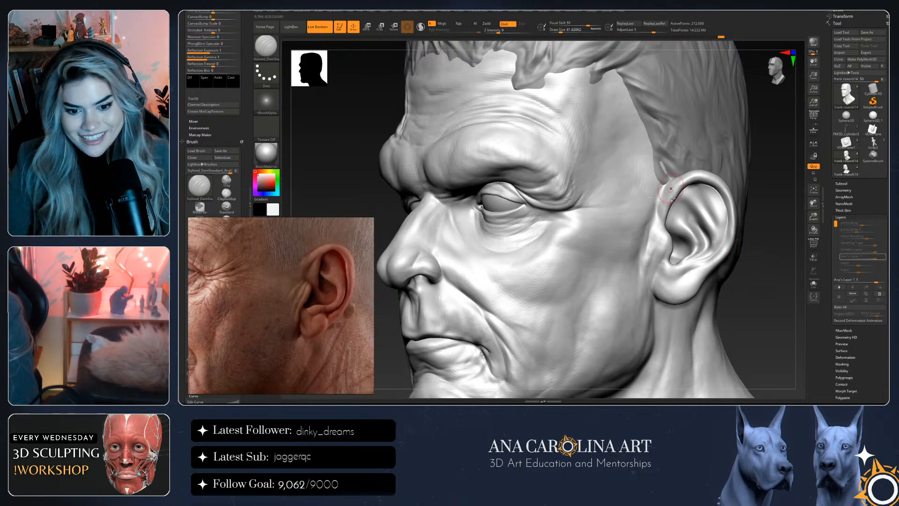
# Refine the ear's front edge from the upper rim down towards the lobe with Stylized_DamStandard, then enlarge the brush
pyautogui.moveTo(671, 179); pyautogui.dragTo(675, 276)
pyautogui.press(']')
pyautogui.press(']')
pyautogui.moveTo(786, 312); pyautogui.dragTo(706, 263)
pyautogui.press('space')
pyautogui.moveTo(768, 328); pyautogui.dragTo(755, 297)
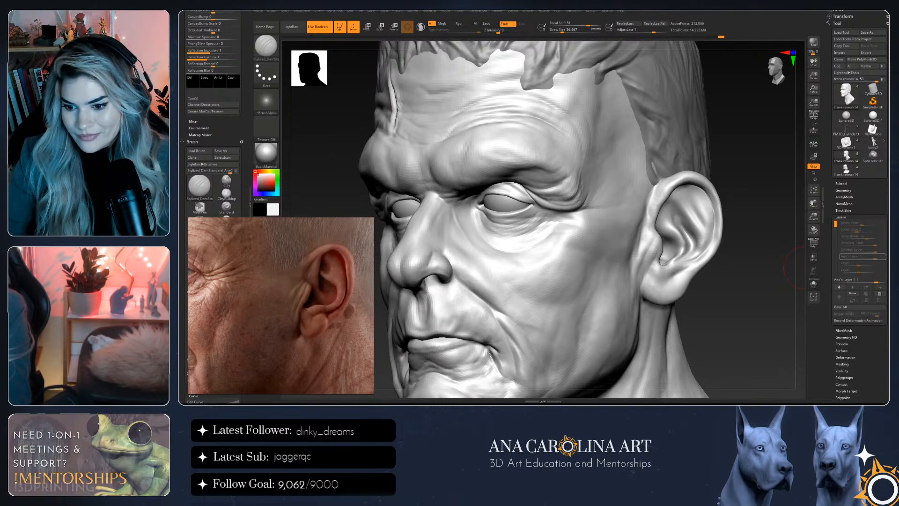
# Examine the reworked ear up close and within the whole bust from front and three-quarter views
pyautogui.moveTo(788, 317)
pyautogui.mouseDown()
pyautogui.moveTo(780, 303)
pyautogui.moveTo(792, 299)
pyautogui.moveTo(782, 301)
pyautogui.mouseUp()
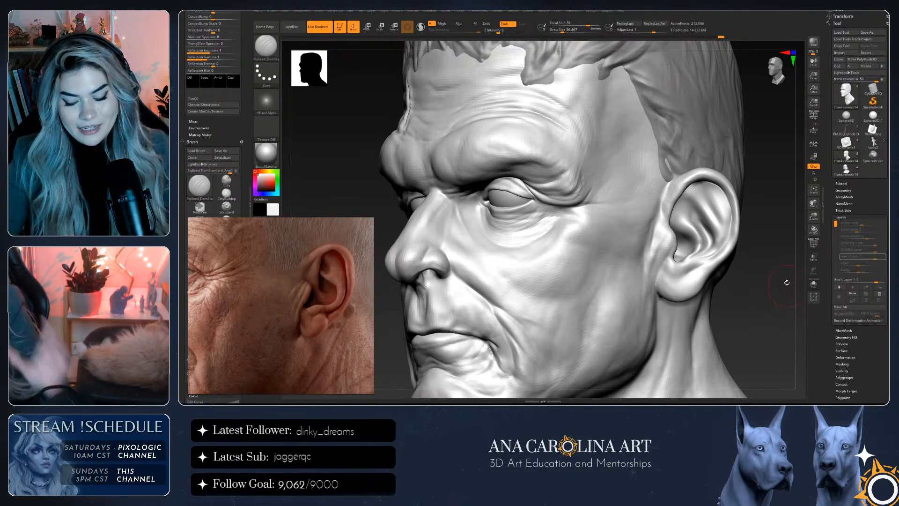
pyautogui.moveTo(773, 293)
pyautogui.mouseDown()
pyautogui.moveTo(791, 295)
pyautogui.moveTo(781, 293)
pyautogui.mouseUp()
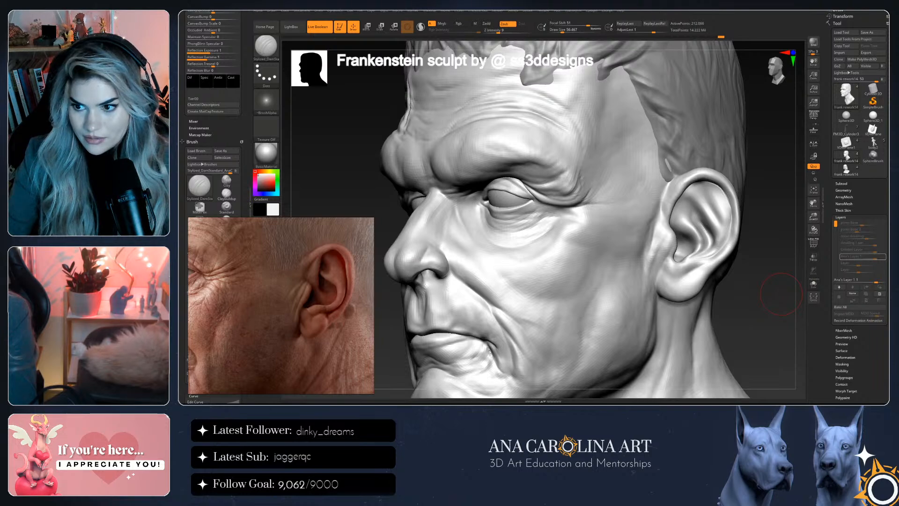
pyautogui.moveTo(781, 293); pyautogui.dragTo(788, 240)
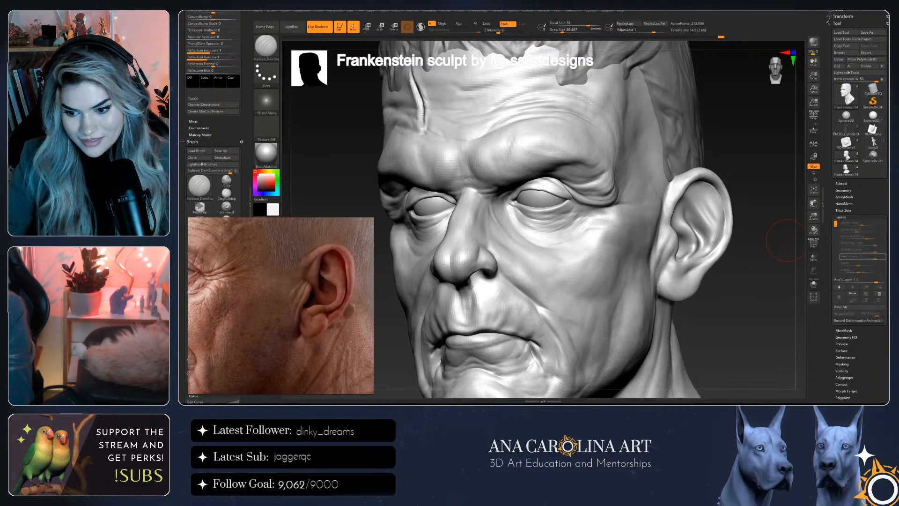
pyautogui.moveTo(786, 240); pyautogui.dragTo(800, 309)
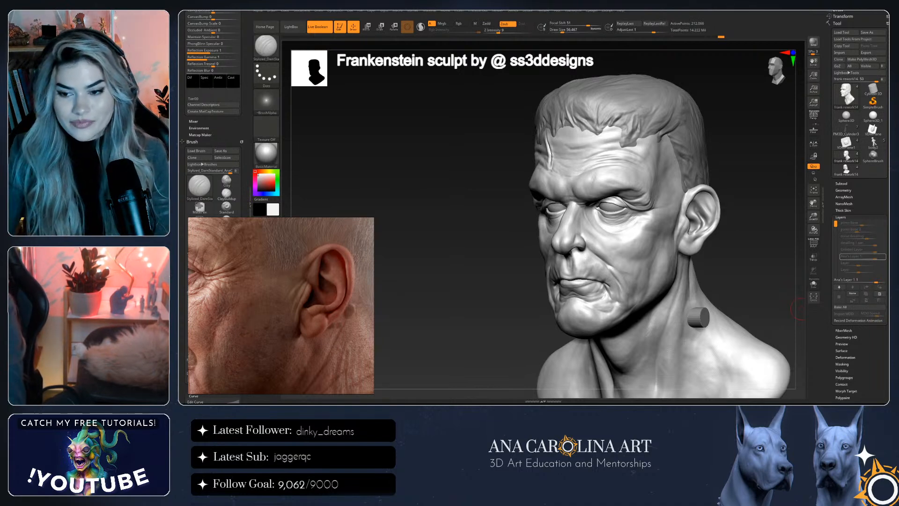
pyautogui.moveTo(798, 309)
pyautogui.mouseDown()
pyautogui.moveTo(772, 266)
pyautogui.moveTo(717, 264)
pyautogui.mouseUp()
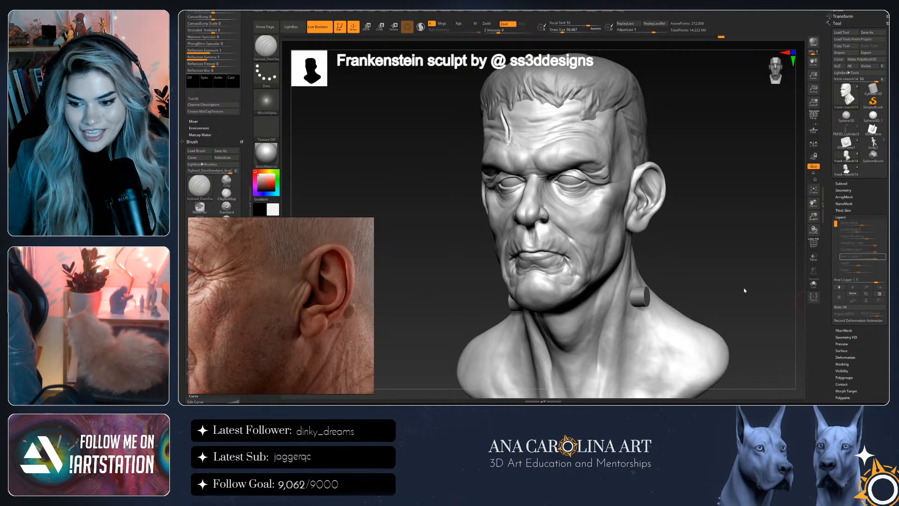
pyautogui.moveTo(752, 288)
pyautogui.mouseDown()
pyautogui.moveTo(749, 275)
pyautogui.moveTo(721, 276)
pyautogui.mouseUp()
# Compare the reworked bust with the earlier detailed version, inspecting the ear and face from side and three-quarter views
pyautogui.click(845, 168)
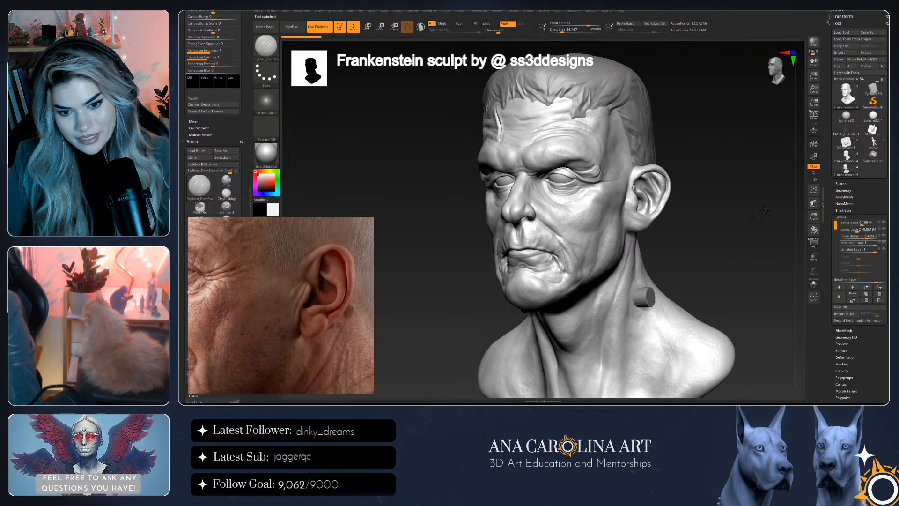
pyautogui.moveTo(766, 211); pyautogui.dragTo(806, 210)
pyautogui.click(846, 157)
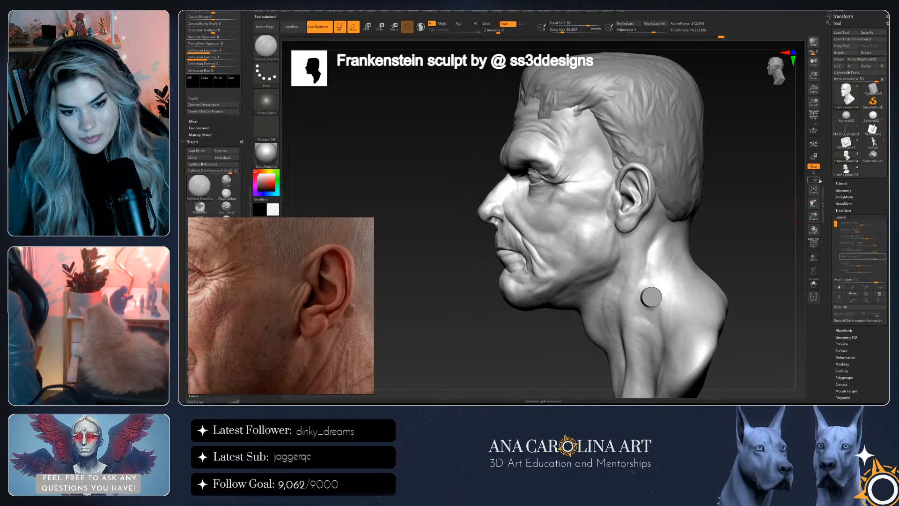
pyautogui.moveTo(749, 215)
pyautogui.mouseDown()
pyautogui.moveTo(763, 214)
pyautogui.moveTo(742, 215)
pyautogui.moveTo(745, 229)
pyautogui.moveTo(798, 206)
pyautogui.mouseUp()
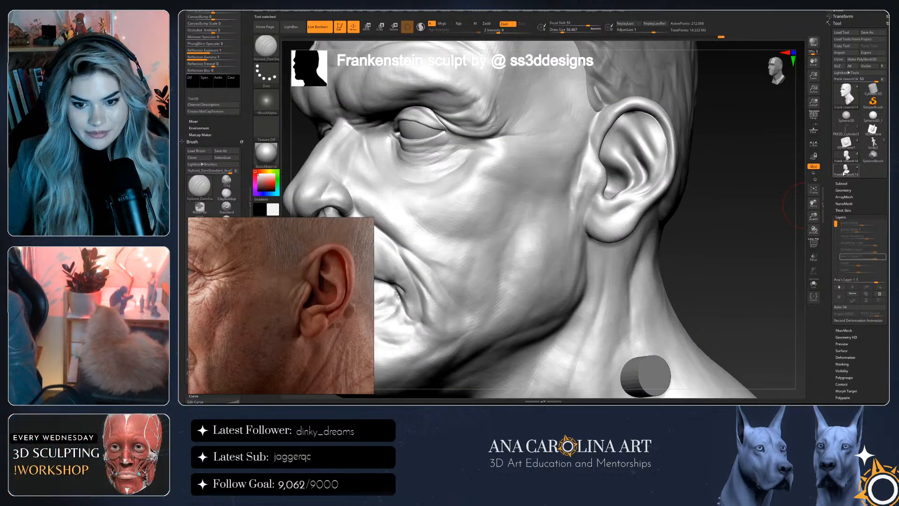
pyautogui.click(846, 170)
pyautogui.moveTo(759, 231); pyautogui.dragTo(775, 241)
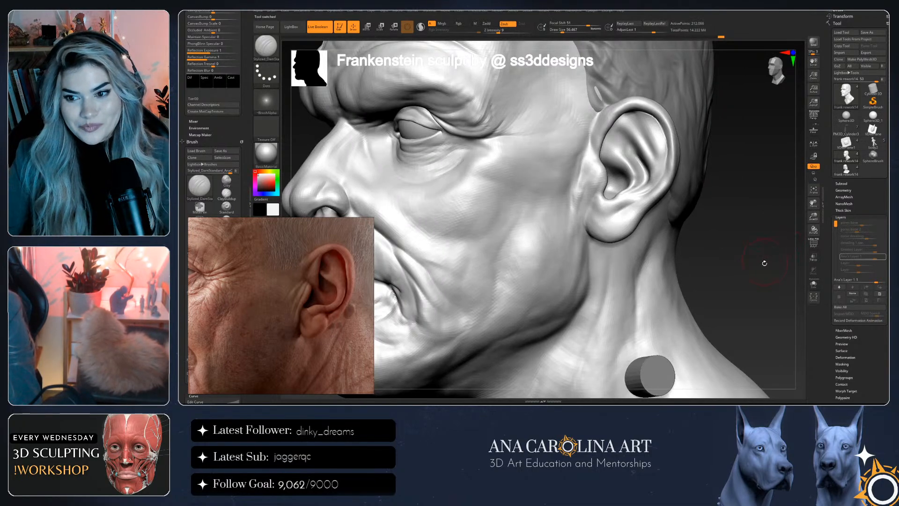
pyautogui.moveTo(733, 269); pyautogui.dragTo(698, 231)
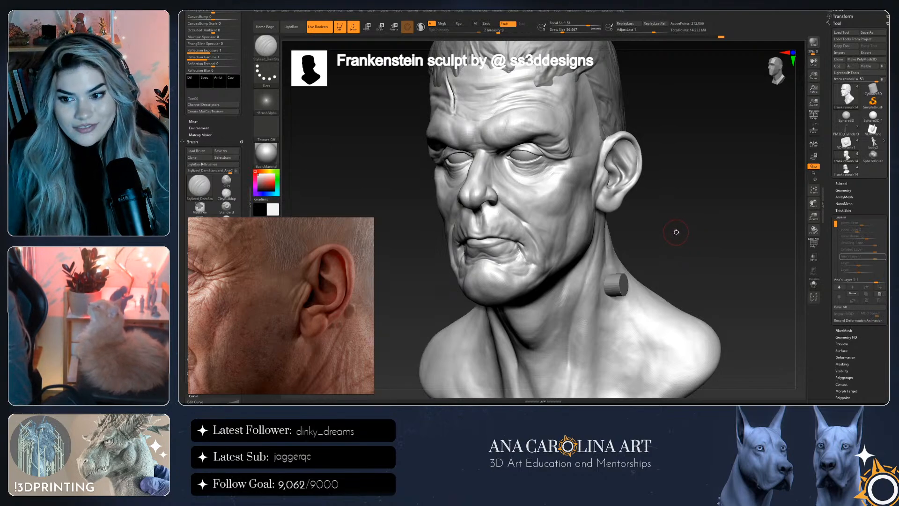
pyautogui.moveTo(677, 231); pyautogui.dragTo(701, 228)
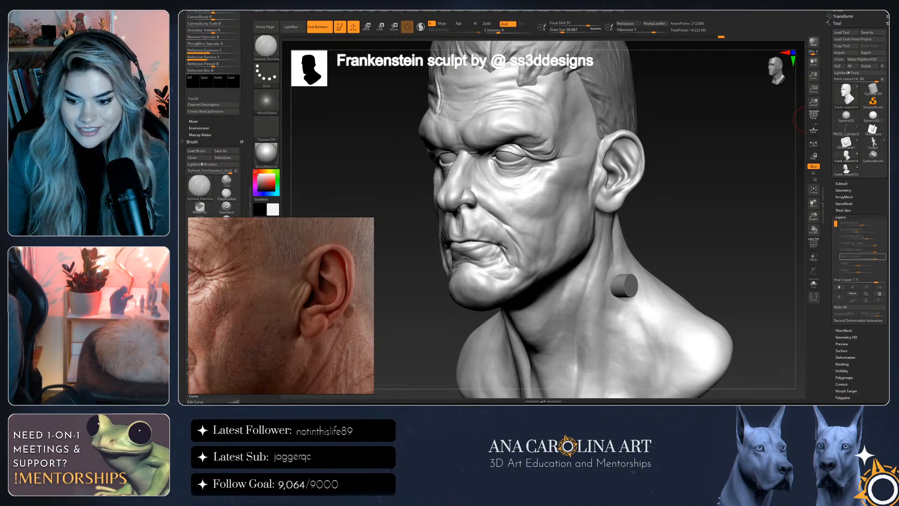
pyautogui.moveTo(794, 216); pyautogui.dragTo(795, 214)
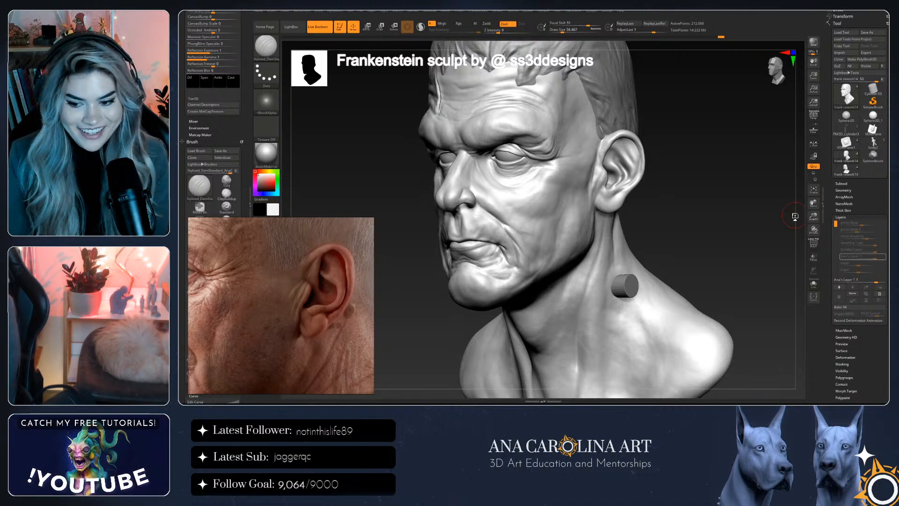
pyautogui.moveTo(873, 156)
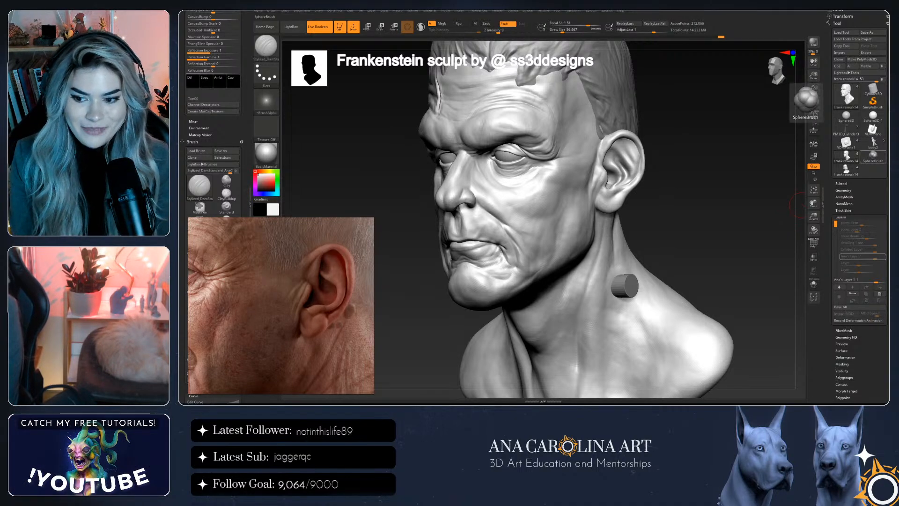
pyautogui.moveTo(773, 199); pyautogui.dragTo(747, 195)
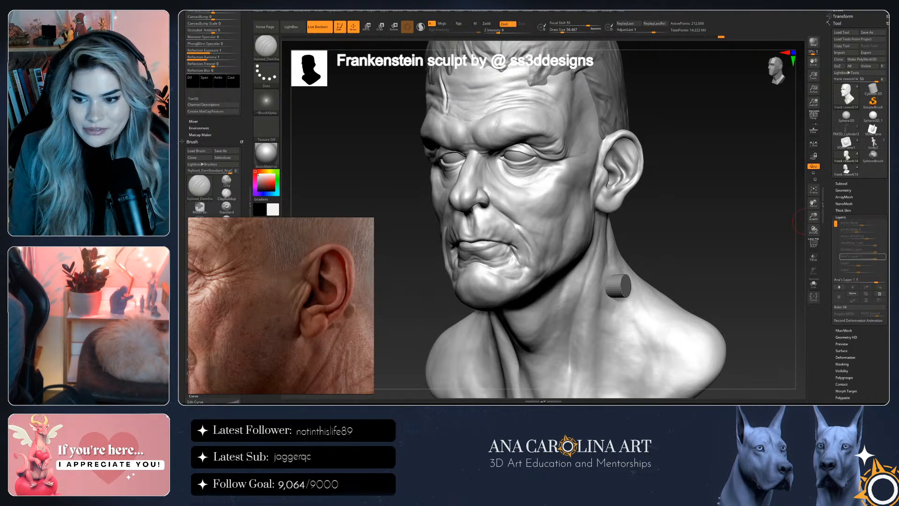
pyautogui.moveTo(679, 217)
pyautogui.mouseDown()
pyautogui.moveTo(657, 215)
pyautogui.moveTo(689, 222)
pyautogui.mouseUp()
pyautogui.press('b')
pyautogui.press('d')
pyautogui.press('s')
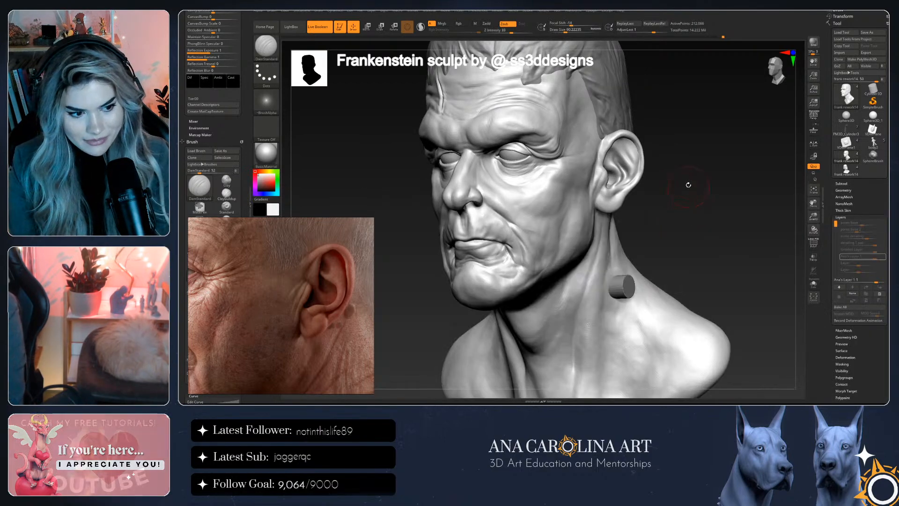
# Reshape the ear's upper inner folds and front edge with the Move brush at a draw size of about 49
pyautogui.scroll(5, 697, 229)
pyautogui.press('space')
pyautogui.scroll(5, 696, 228)
pyautogui.press('b')
pyautogui.press('m')
pyautogui.press('v')
pyautogui.scroll(-5, 631, 178)
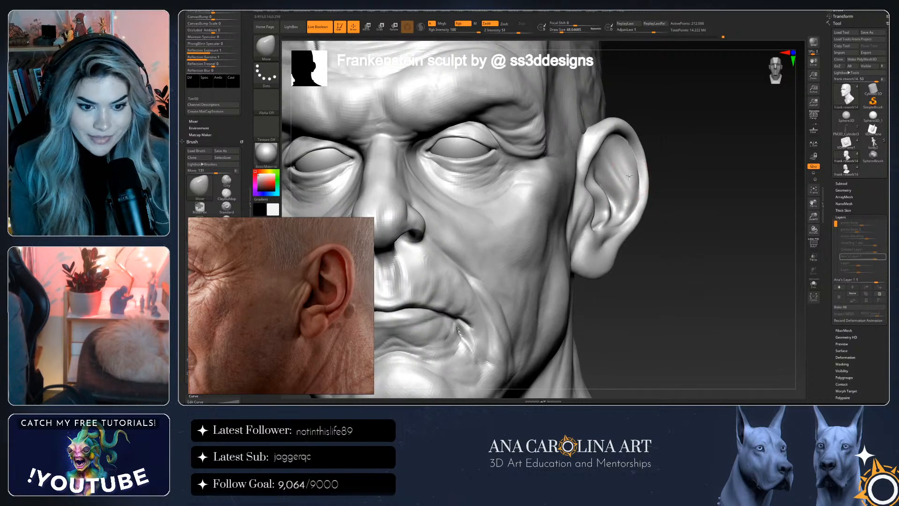
pyautogui.moveTo(681, 187)
pyautogui.mouseDown()
pyautogui.moveTo(692, 188)
pyautogui.moveTo(655, 143)
pyautogui.moveTo(586, 154)
pyautogui.mouseUp()
pyautogui.press('space')
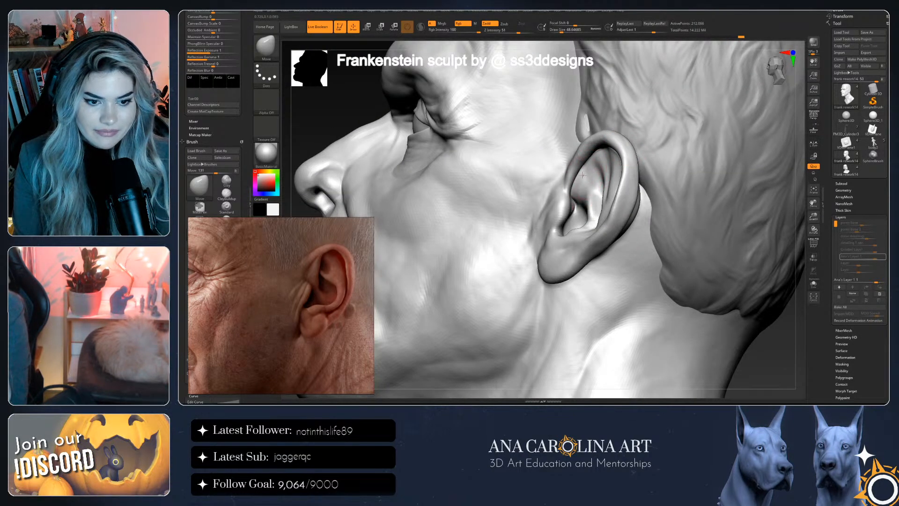
pyautogui.moveTo(599, 160); pyautogui.dragTo(591, 162)
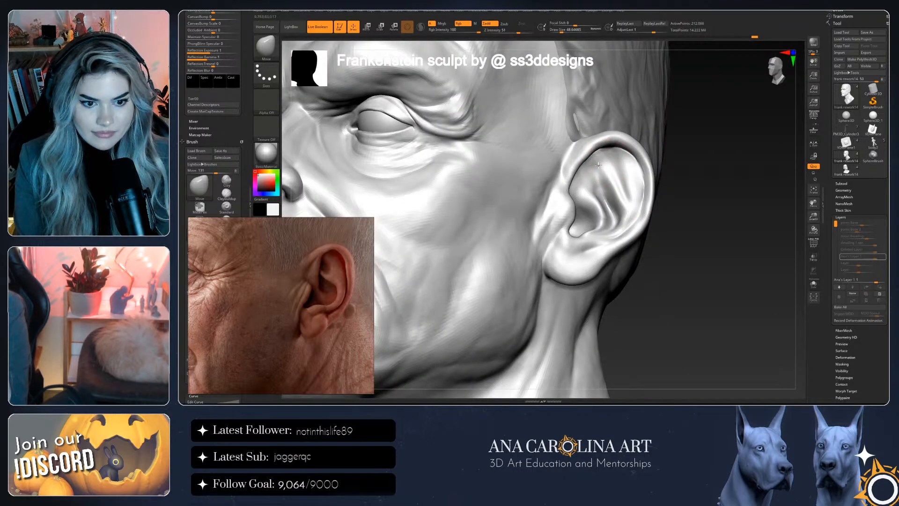
pyautogui.moveTo(581, 177)
pyautogui.mouseDown()
pyautogui.moveTo(606, 162)
pyautogui.moveTo(588, 201)
pyautogui.mouseUp()
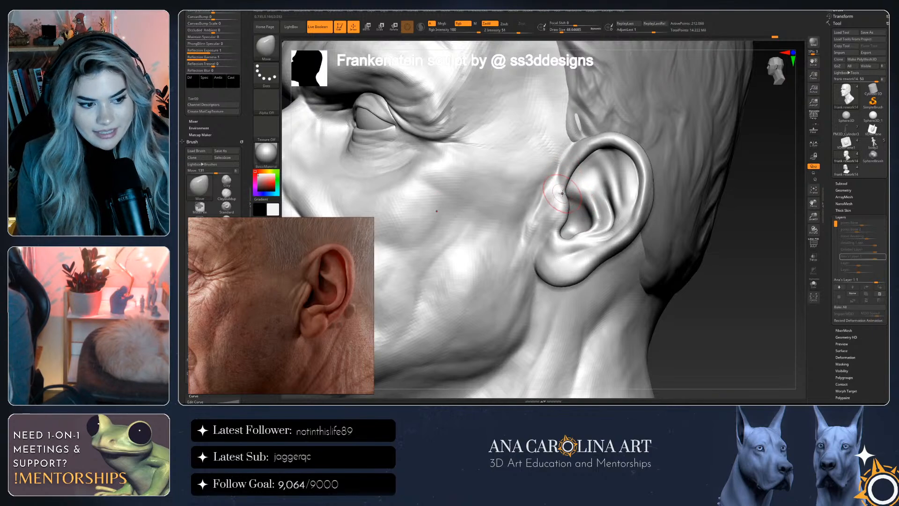
# Examine the profile photo, the facial planes drawing and the sculpted head's ear close-up on the reference board
pyautogui.doubleClick(316, 279)
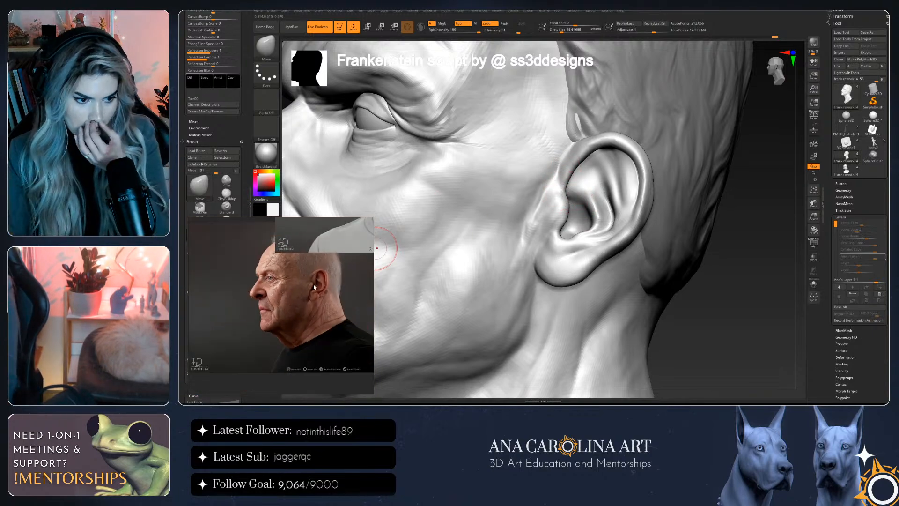
pyautogui.scroll(-3, 373, 281)
pyautogui.scroll(2, 340, 305)
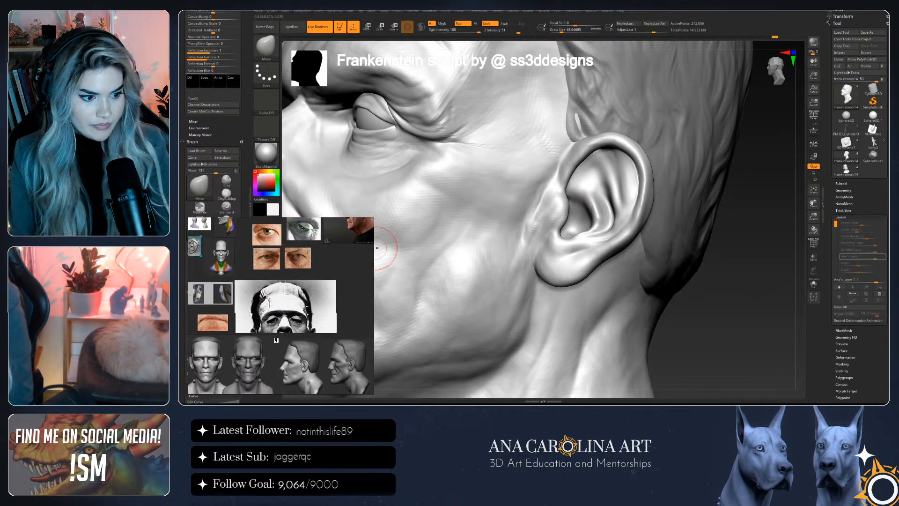
pyautogui.scroll(5, 277, 327)
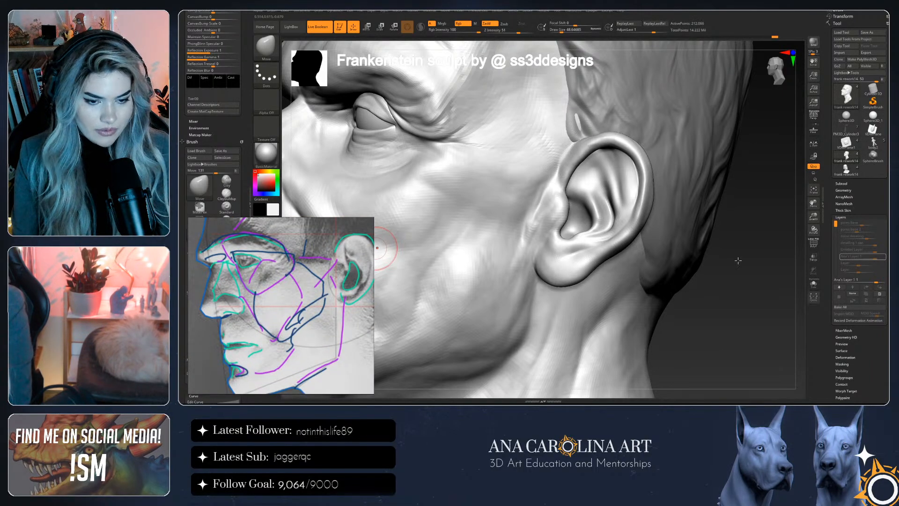
pyautogui.moveTo(718, 243); pyautogui.dragTo(740, 246)
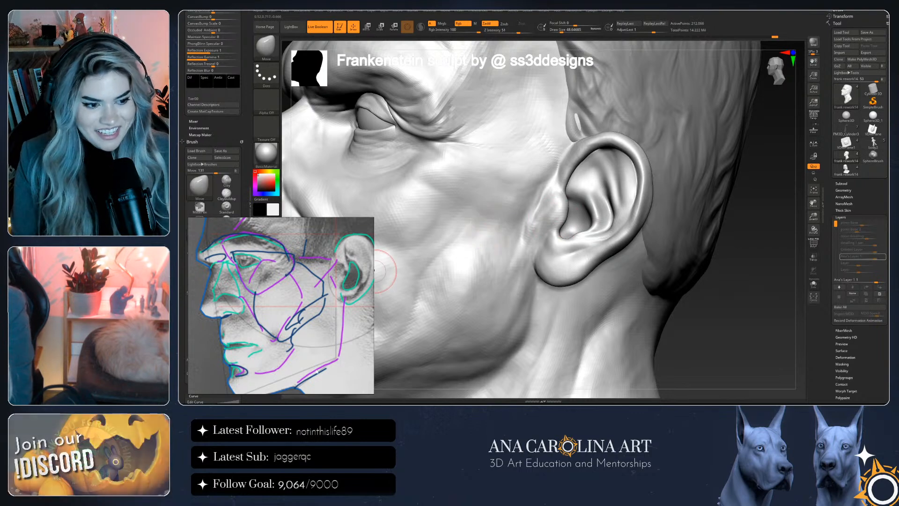
pyautogui.scroll(-5, 322, 320)
pyautogui.scroll(5, 322, 320)
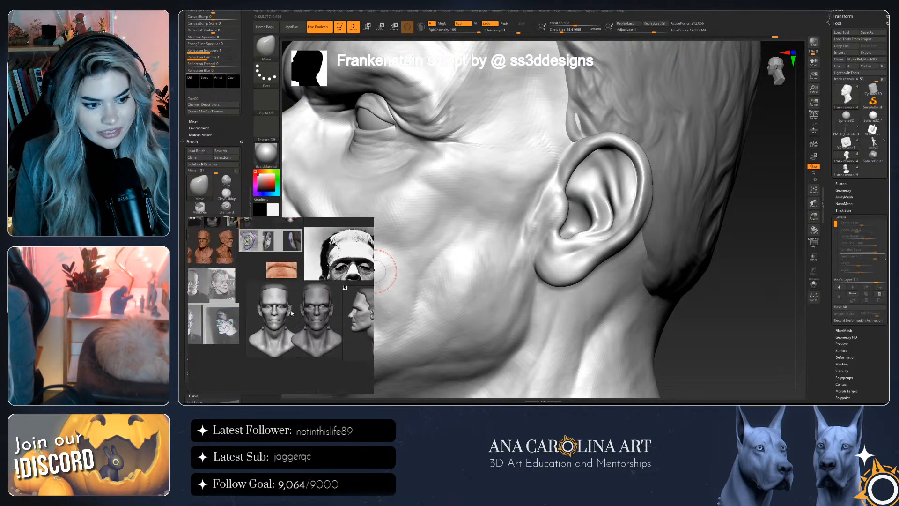
pyautogui.scroll(6, 280, 327)
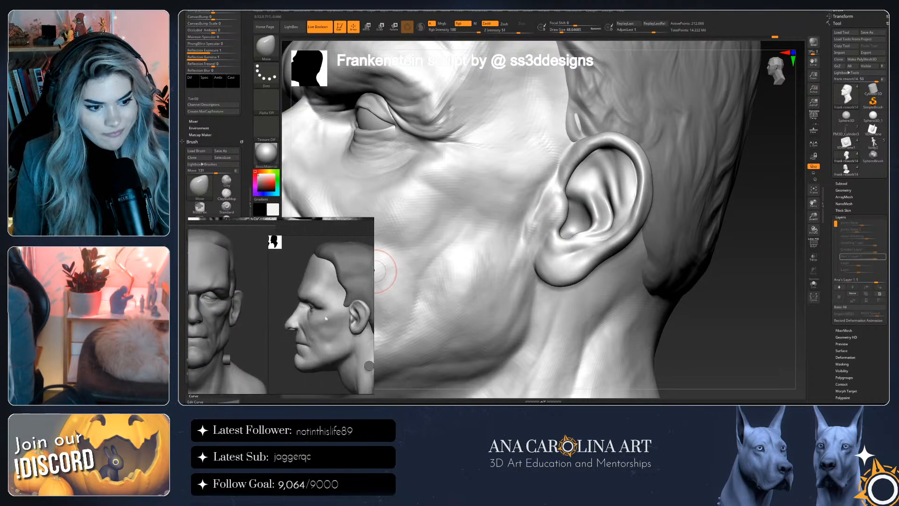
pyautogui.moveTo(282, 296); pyautogui.dragTo(277, 299)
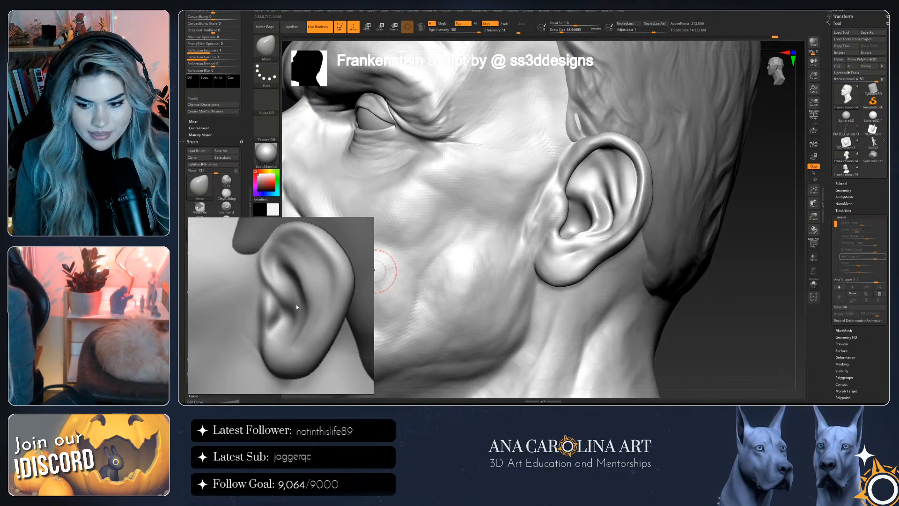
pyautogui.scroll(-10, 277, 300)
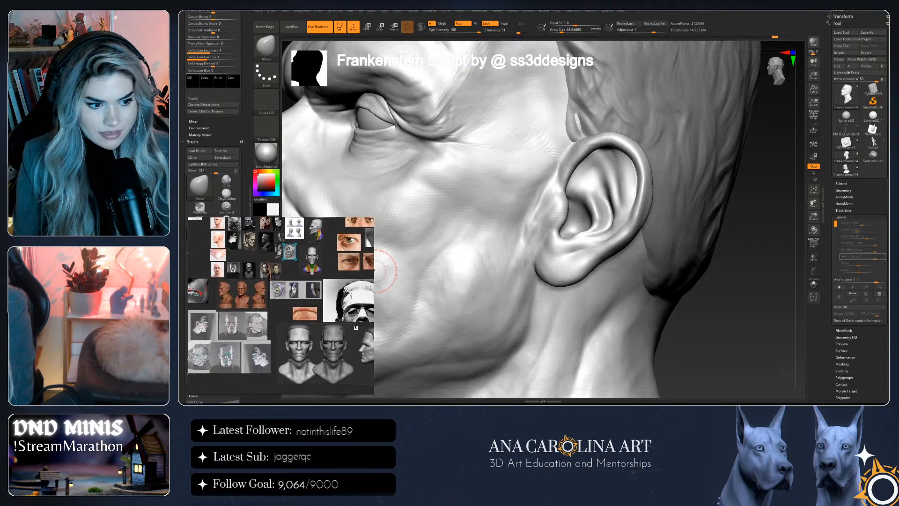
# Study the coloured ear anatomy diagrams on the reference board, then return to the elderly man's side-view ear photo
pyautogui.scroll(8, 243, 305)
pyautogui.scroll(-8, 243, 304)
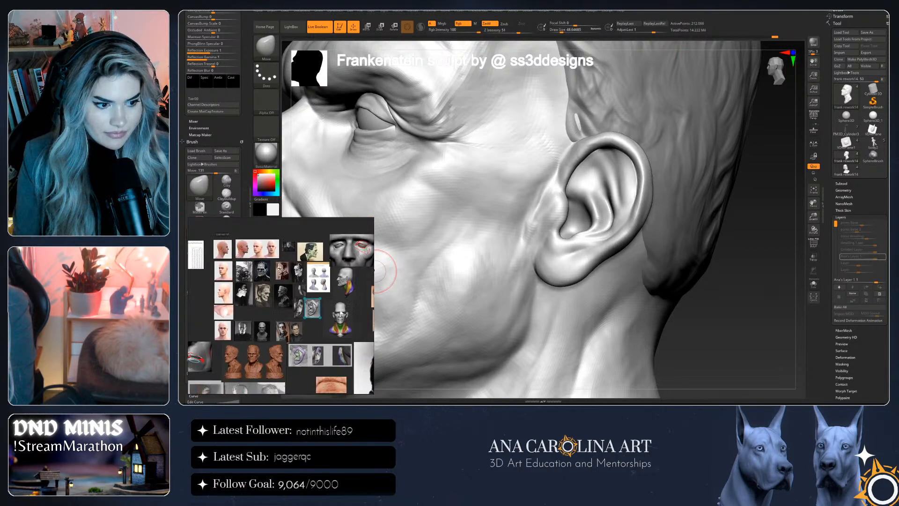
pyautogui.scroll(5, 292, 310)
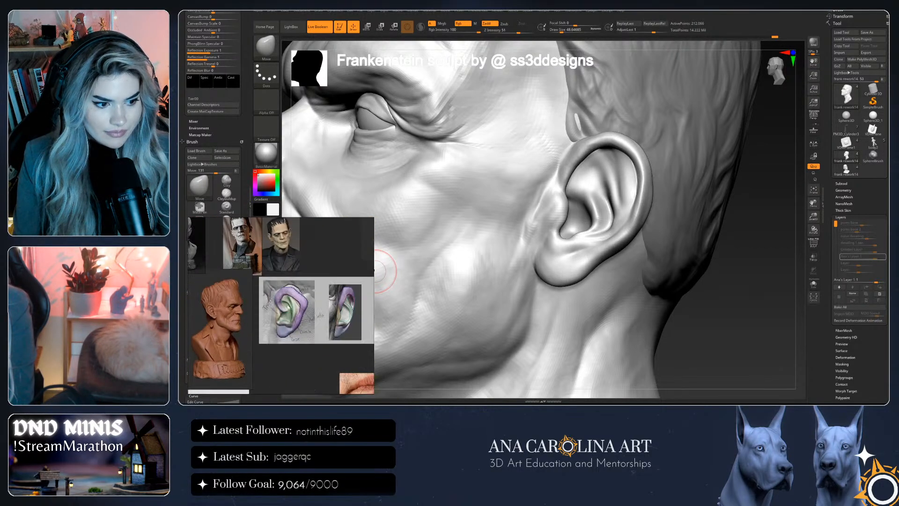
pyautogui.scroll(3, 265, 369)
pyautogui.scroll(3, 265, 369)
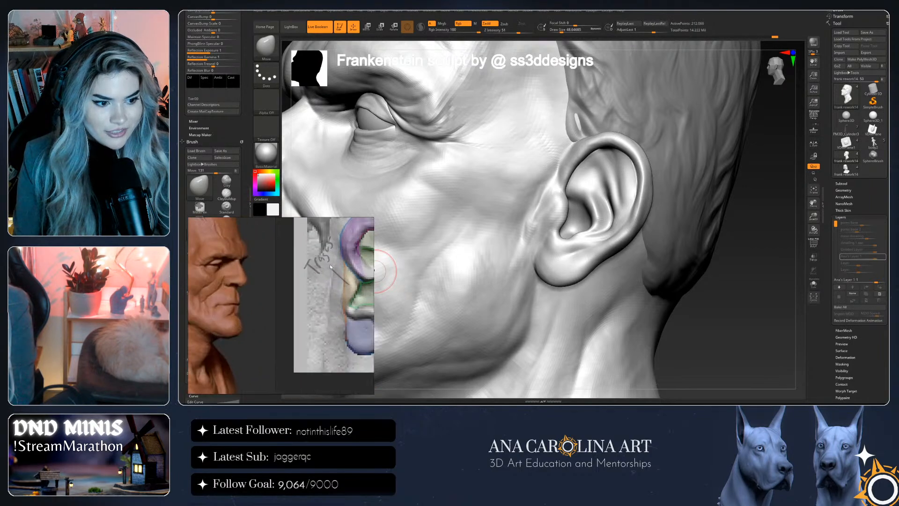
pyautogui.scroll(3, 274, 294)
pyautogui.scroll(-2, 274, 294)
pyautogui.scroll(-6, 274, 294)
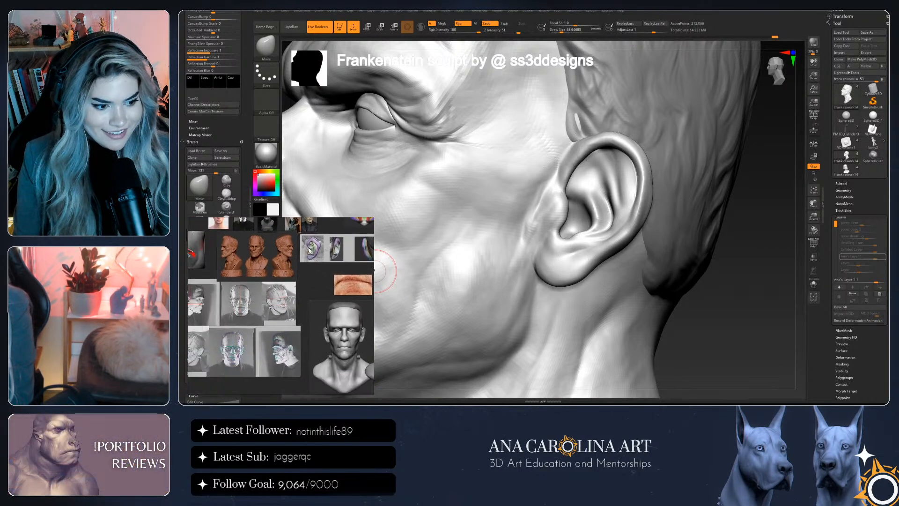
pyautogui.scroll(5, 276, 305)
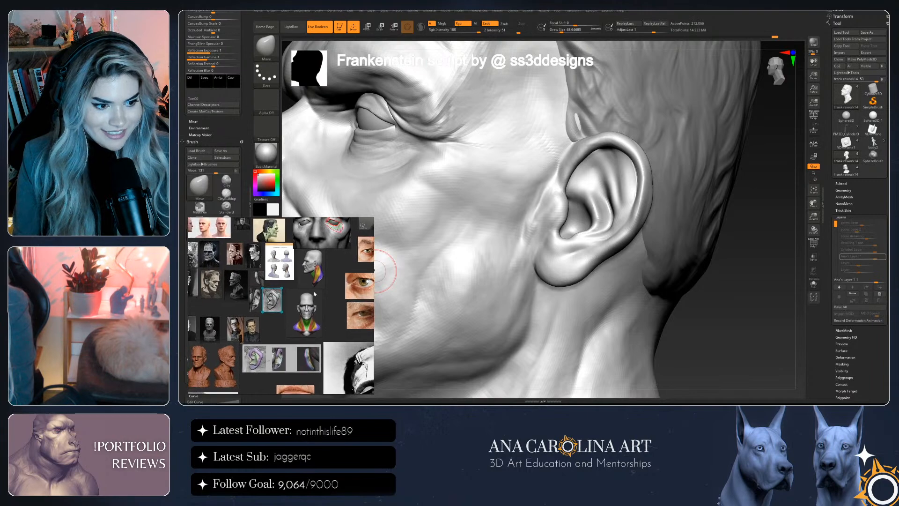
pyautogui.moveTo(712, 321); pyautogui.dragTo(700, 318)
pyautogui.scroll(-5, 305, 279)
pyautogui.scroll(6, 309, 277)
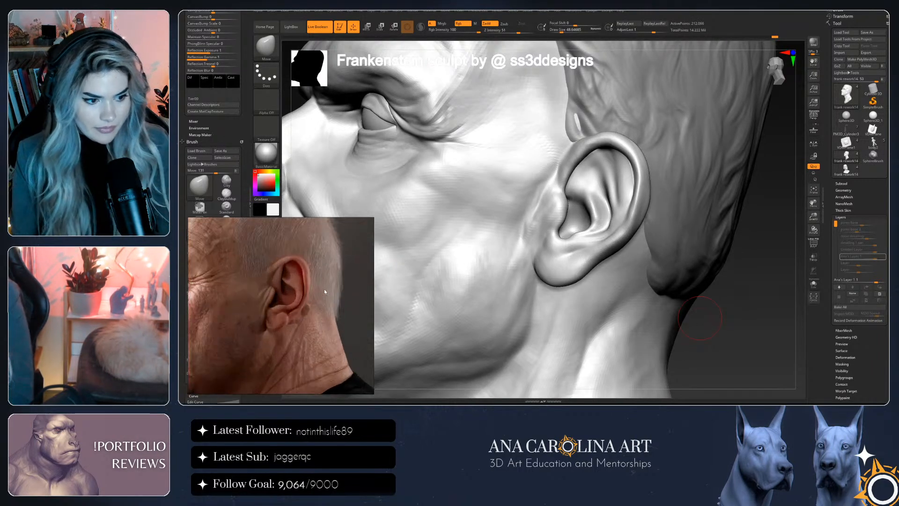
# Reshape the ear's front edge with the Move brush and smooth the fold above the ear opening at a draw size of about 62
pyautogui.moveTo(747, 307); pyautogui.dragTo(773, 307)
pyautogui.press('space')
pyautogui.moveTo(553, 189)
pyautogui.mouseDown()
pyautogui.moveTo(566, 188)
pyautogui.moveTo(567, 202)
pyautogui.mouseUp()
pyautogui.press('space')
pyautogui.moveTo(761, 225); pyautogui.dragTo(673, 201)
pyautogui.press('shift')
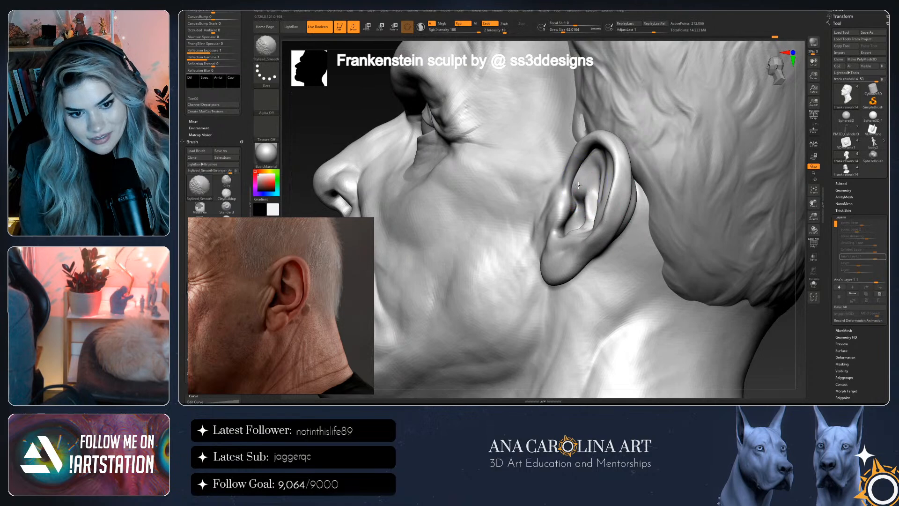
# Build up the inner fold above the ear opening with ClayBuildup at a draw size of about 49 and smooth it
pyautogui.press('space')
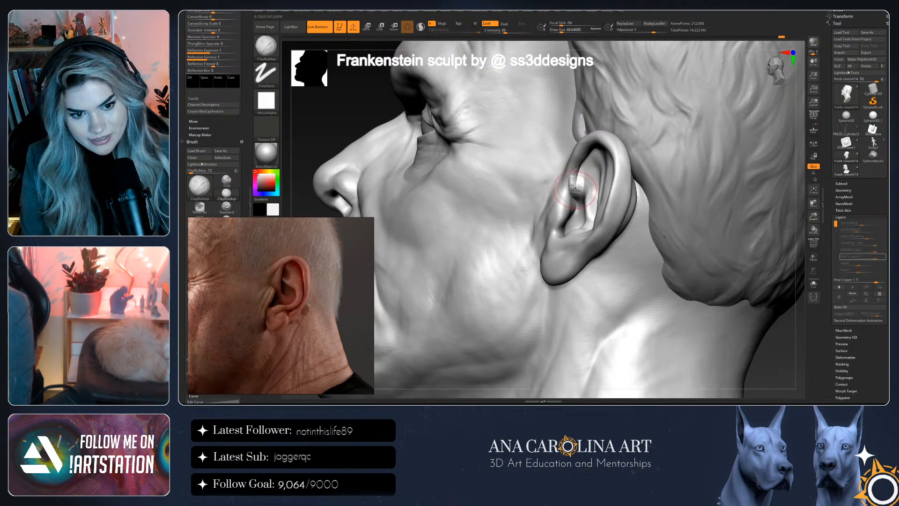
pyautogui.press('shift')
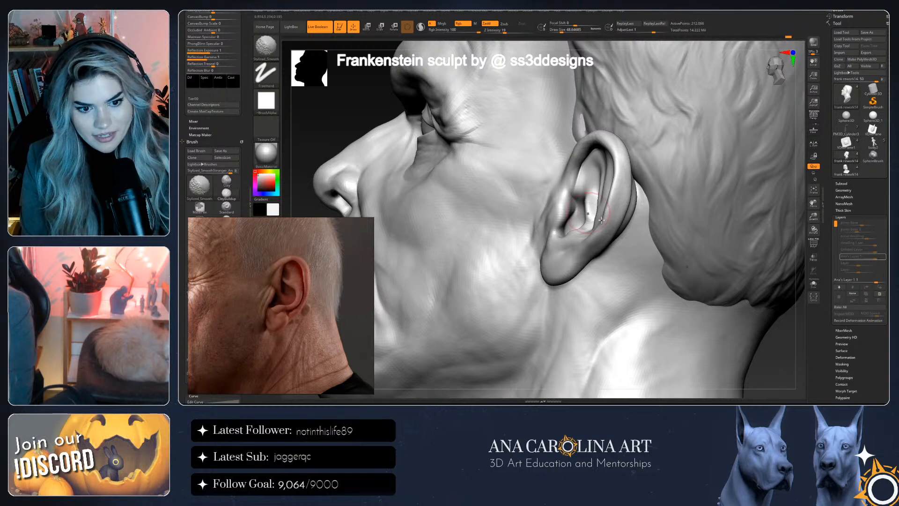
pyautogui.moveTo(577, 184); pyautogui.dragTo(648, 257, button='right')
pyautogui.press('shift')
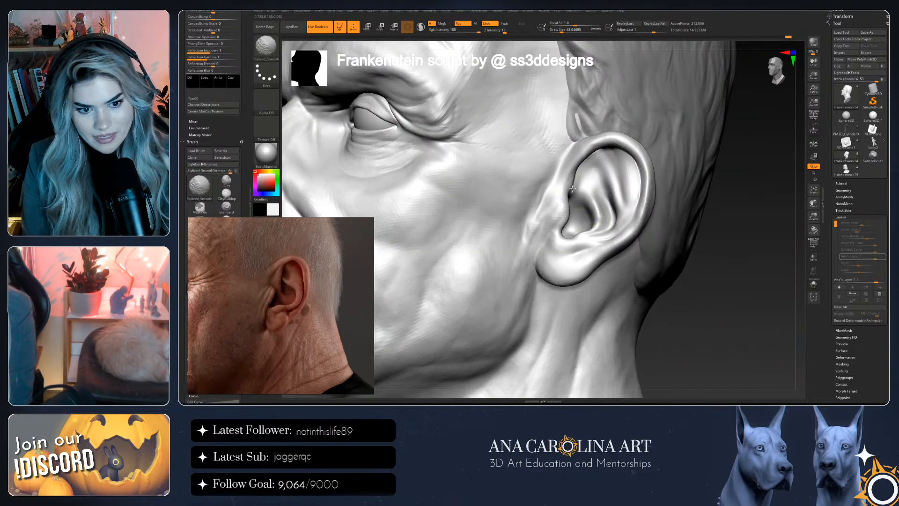
pyautogui.press('shift')
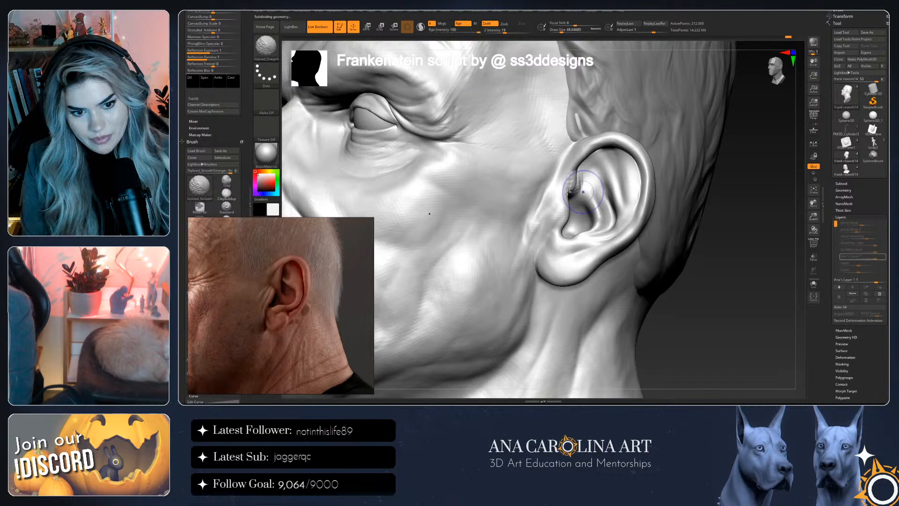
# Lower the head mesh by two subdivision levels and smooth the fold above the ear opening
pyautogui.hotkey('shift', 'd')
pyautogui.hotkey('shift', 'd')
pyautogui.moveTo(733, 336); pyautogui.dragTo(708, 321, button='right')
pyautogui.press('shift')
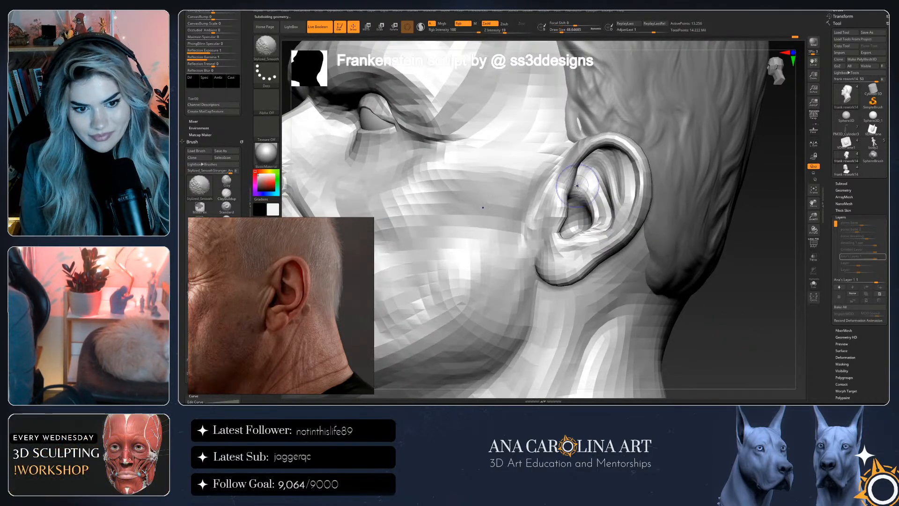
pyautogui.press('shift')
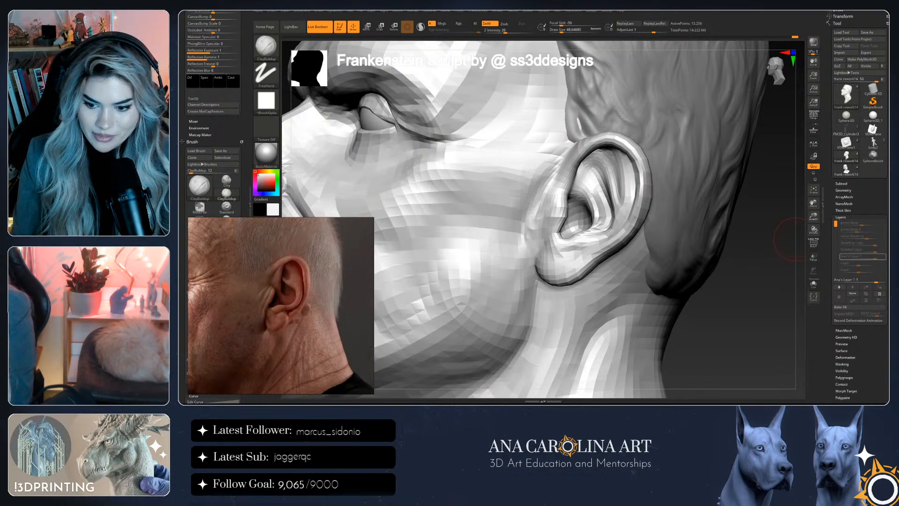
# Adjust the ear's front edge and adjoining inner fold with the Move brush at a draw size of about 44
pyautogui.moveTo(745, 340)
pyautogui.mouseDown()
pyautogui.moveTo(746, 325)
pyautogui.moveTo(695, 287)
pyautogui.mouseUp()
pyautogui.press('b')
pyautogui.press('m')
pyautogui.press('v')
pyautogui.press('space')
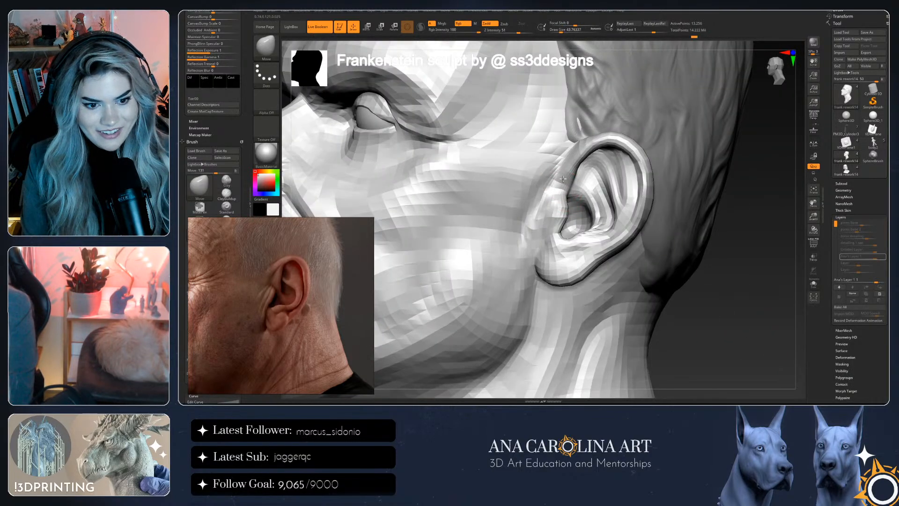
pyautogui.moveTo(730, 305)
pyautogui.mouseDown()
pyautogui.moveTo(738, 291)
pyautogui.moveTo(679, 244)
pyautogui.moveTo(573, 196)
pyautogui.mouseUp()
# Build up the inner ear folds with ClayBuildup at a draw size of about 29 and smooth the strokes
pyautogui.press('b')
pyautogui.press('c')
pyautogui.press('b')
pyautogui.press('space')
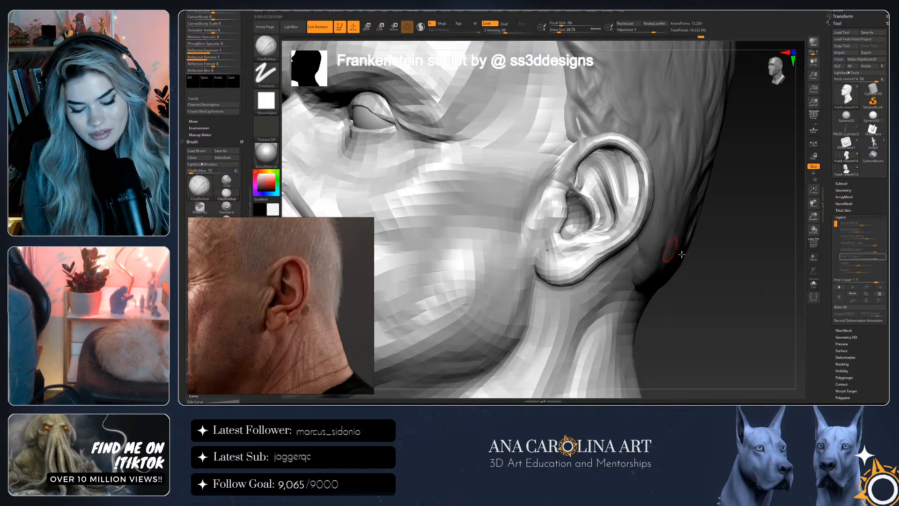
pyautogui.press('shift')
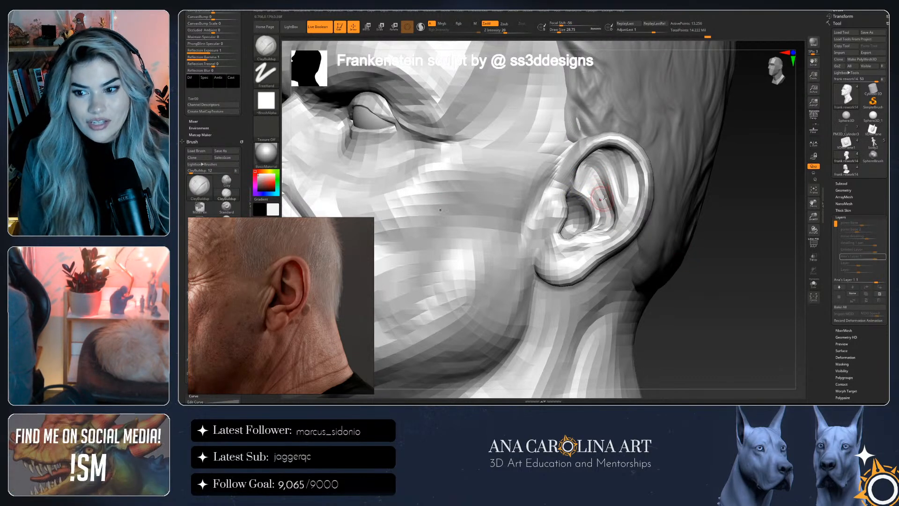
pyautogui.moveTo(683, 297); pyautogui.dragTo(688, 311)
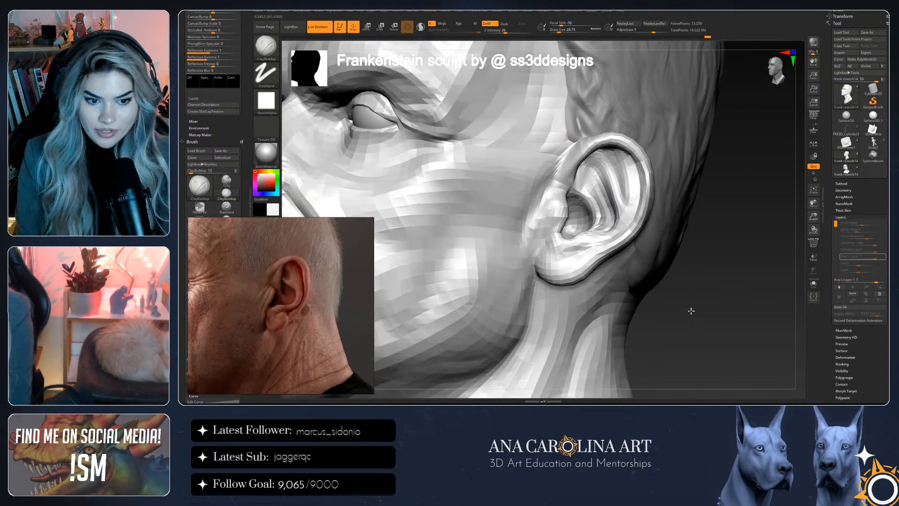
# Reshape the fold above the ear opening and the tragus edge with the Move brush, starting at a draw size of about 29
pyautogui.press('b')
pyautogui.press('m')
pyautogui.press('v')
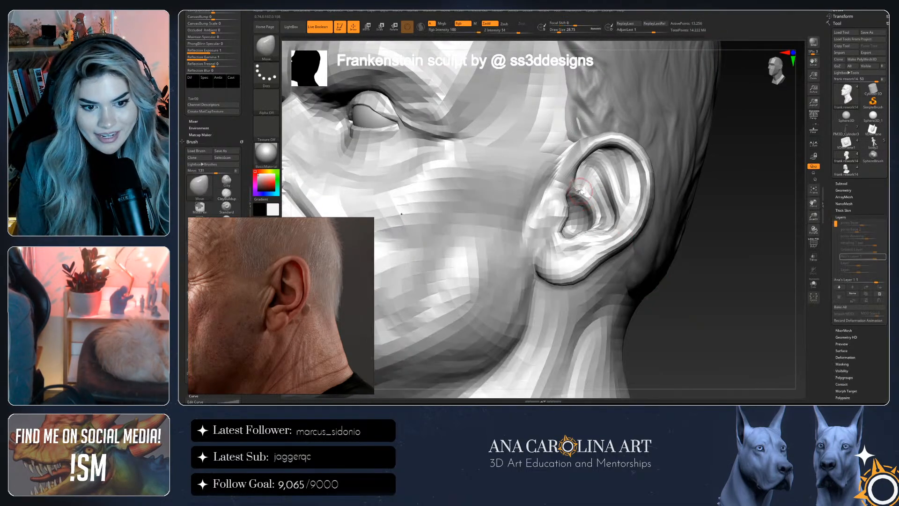
pyautogui.moveTo(576, 188); pyautogui.dragTo(581, 177)
pyautogui.press('space')
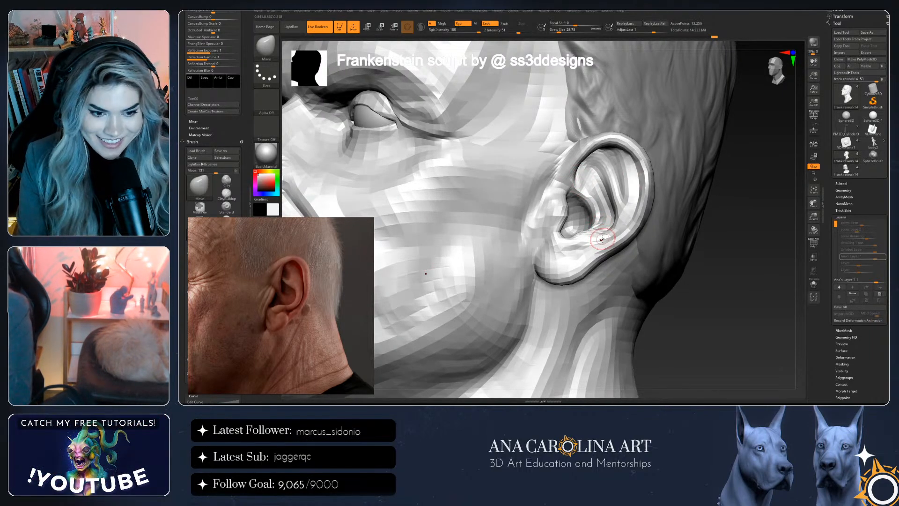
pyautogui.moveTo(723, 226); pyautogui.dragTo(748, 224)
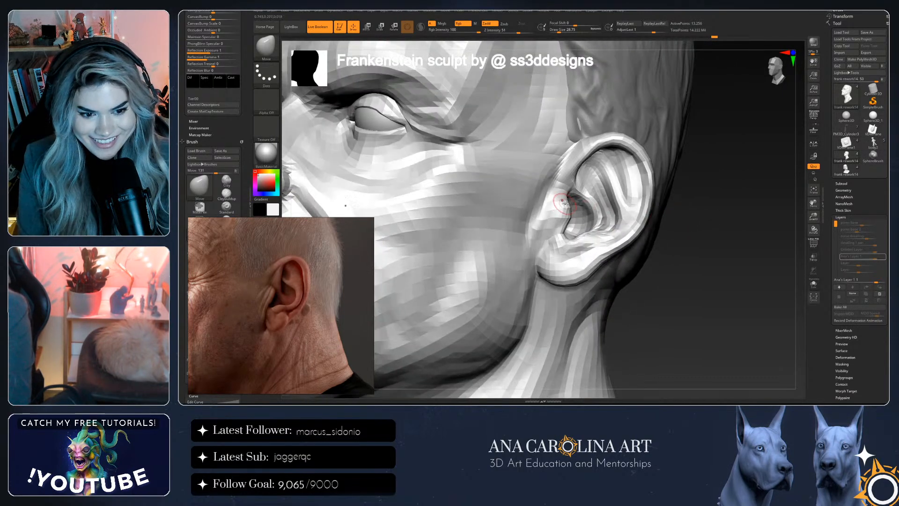
pyautogui.moveTo(567, 206); pyautogui.dragTo(560, 229)
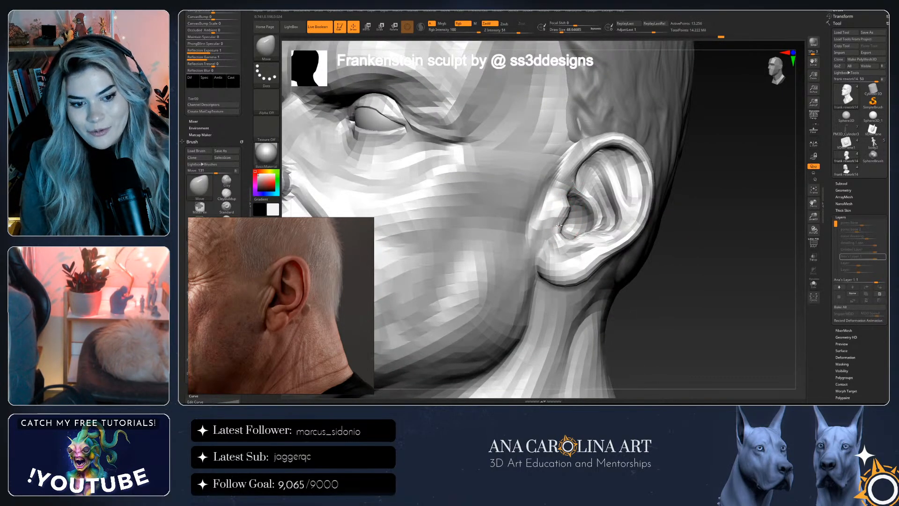
# Raise the head mesh by four subdivision levels to restore the fine skin and ear detail
pyautogui.moveTo(655, 251); pyautogui.dragTo(733, 339)
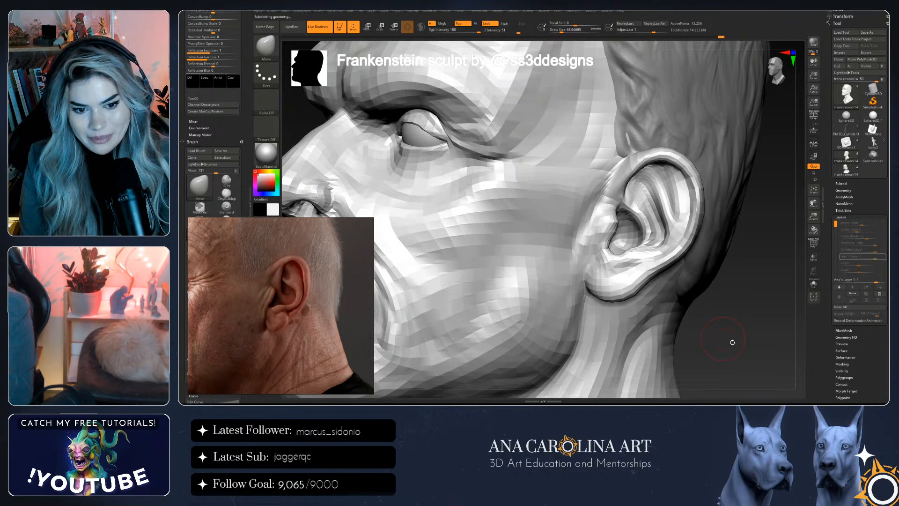
pyautogui.press('d')
pyautogui.press('d')
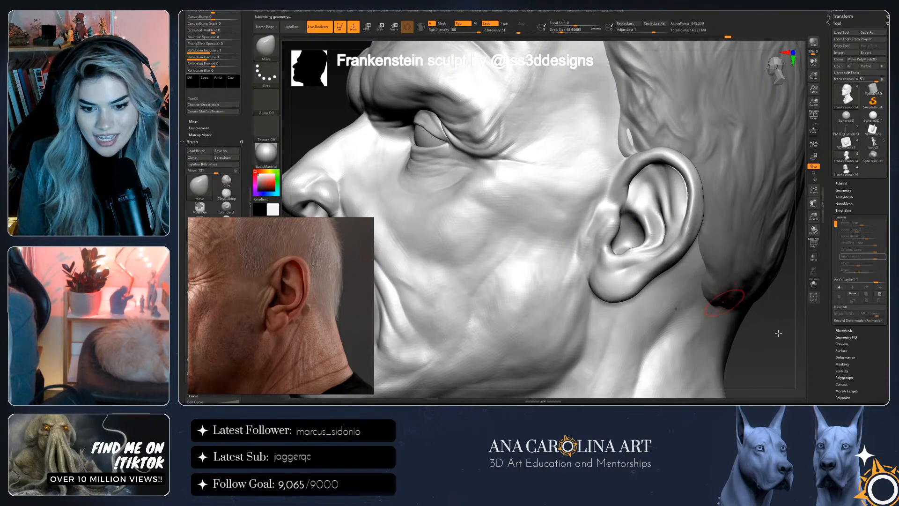
pyautogui.press('d')
pyautogui.press('d')
# Build up the fold above the tragus with a smaller ClayBuildup brush, smoothing it at the current level and two subdivision levels lower
pyautogui.moveTo(788, 334)
pyautogui.mouseDown()
pyautogui.moveTo(679, 278)
pyautogui.moveTo(606, 218)
pyautogui.mouseUp()
pyautogui.press('b')
pyautogui.press('c')
pyautogui.press('b')
pyautogui.press('s')
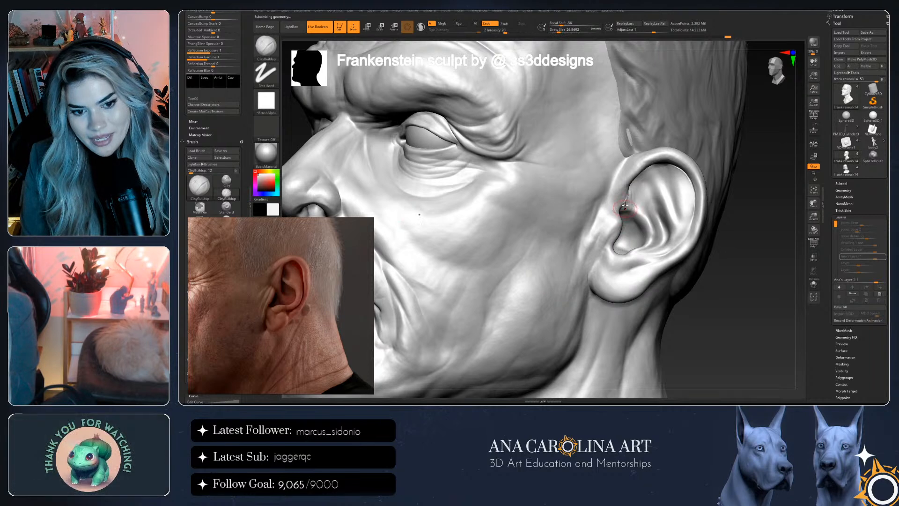
pyautogui.press('shift')
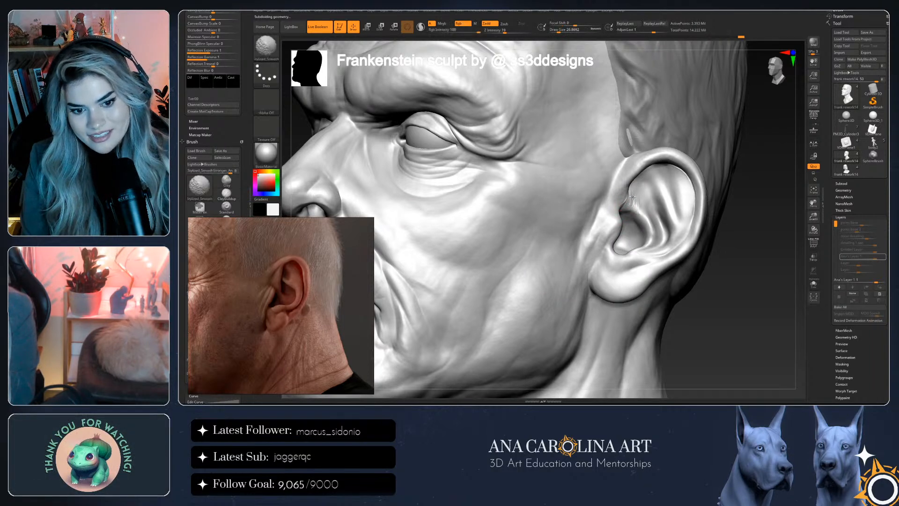
pyautogui.hotkey('shift', 'd')
pyautogui.hotkey('shift', 'd')
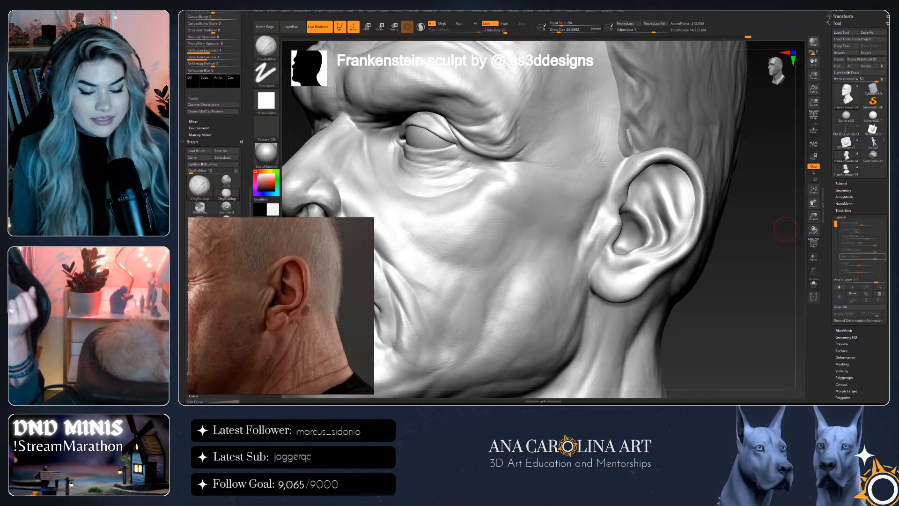
# Inspect the whole bust from profile, three-quarter and front views, checking how the reworked ear sits on the head
pyautogui.moveTo(721, 266); pyautogui.dragTo(765, 330)
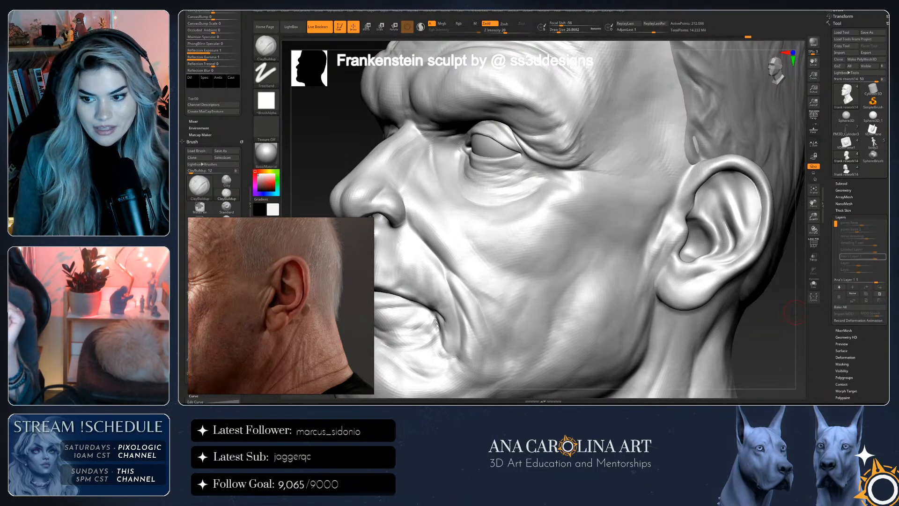
pyautogui.moveTo(799, 314)
pyautogui.mouseDown()
pyautogui.moveTo(778, 337)
pyautogui.moveTo(702, 329)
pyautogui.moveTo(735, 332)
pyautogui.moveTo(727, 298)
pyautogui.mouseUp()
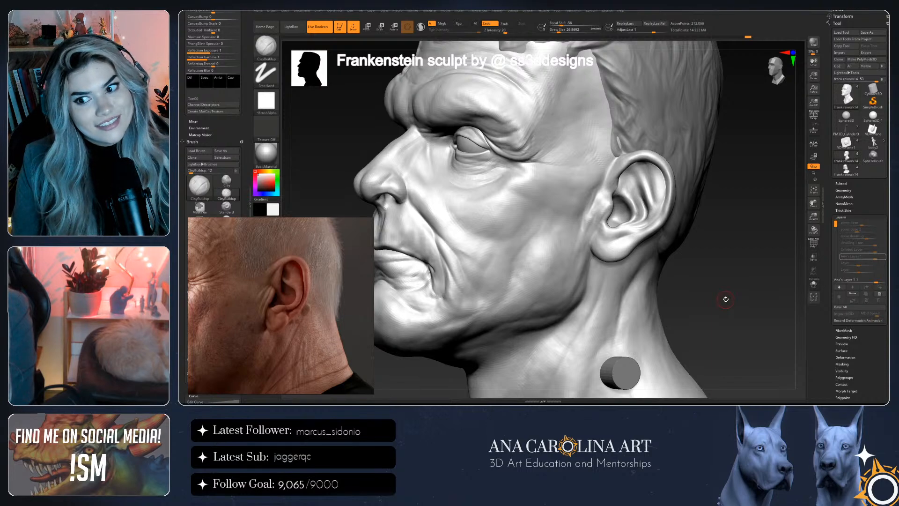
pyautogui.moveTo(726, 302); pyautogui.dragTo(724, 306)
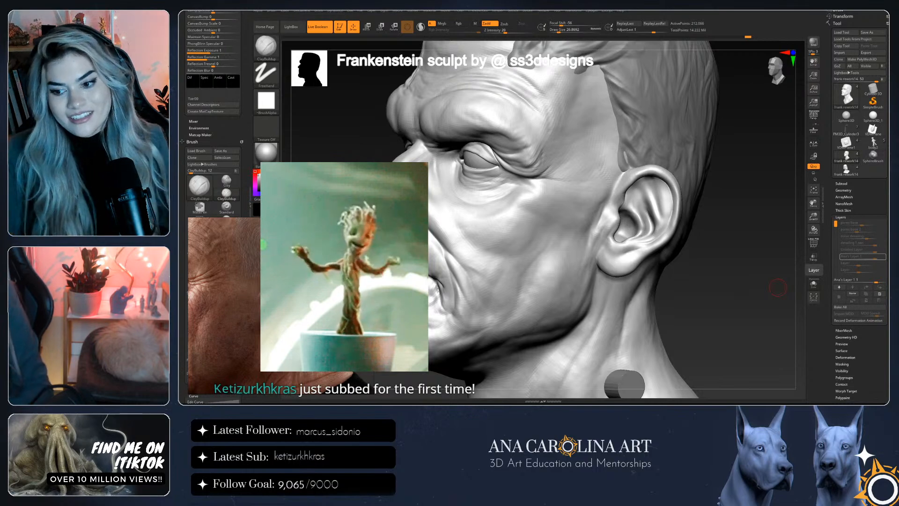
pyautogui.scroll(-1, 830, 271)
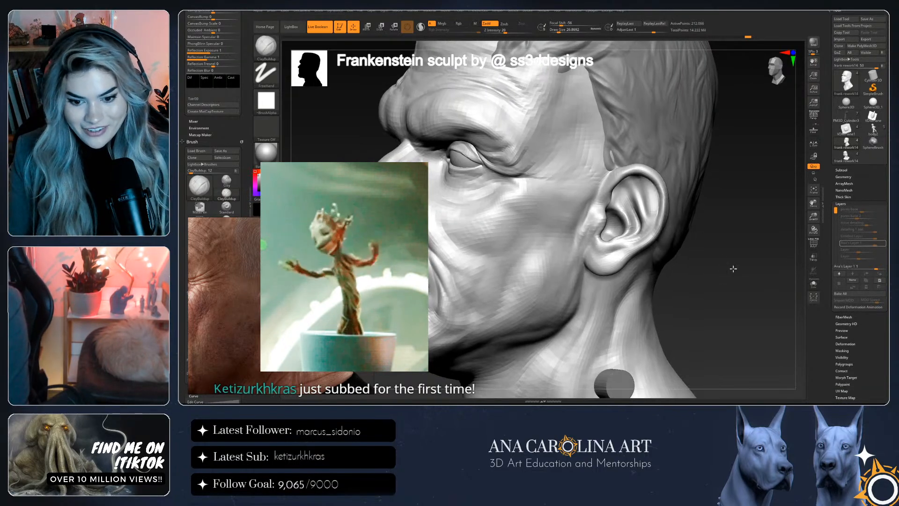
pyautogui.moveTo(679, 276); pyautogui.dragTo(725, 254)
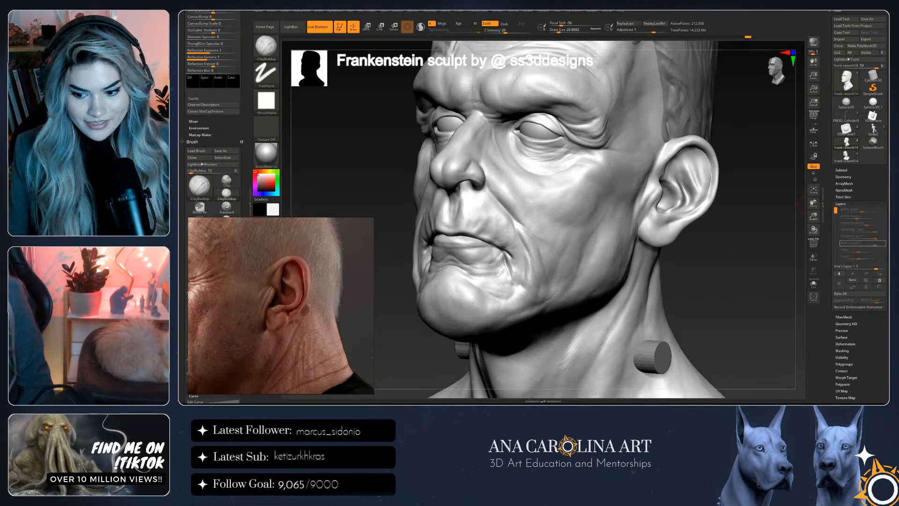
pyautogui.moveTo(728, 239); pyautogui.dragTo(755, 238)
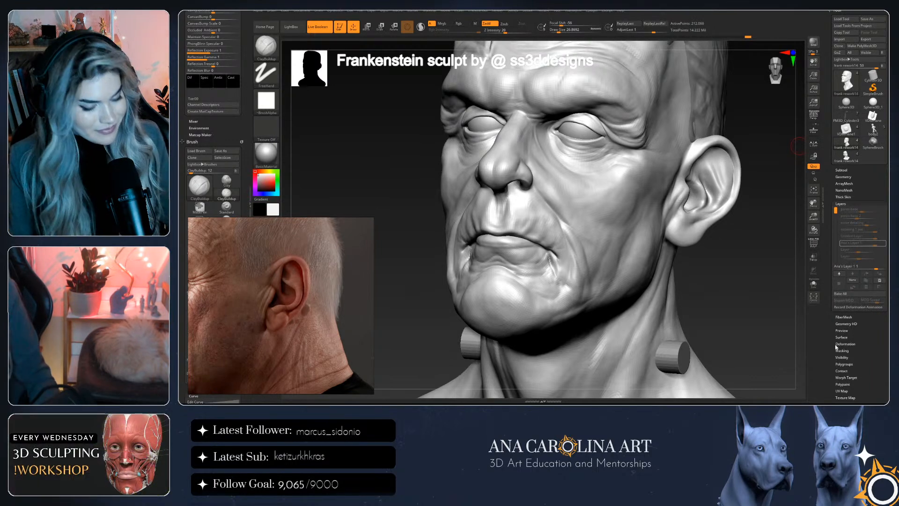
pyautogui.moveTo(791, 312); pyautogui.dragTo(769, 317)
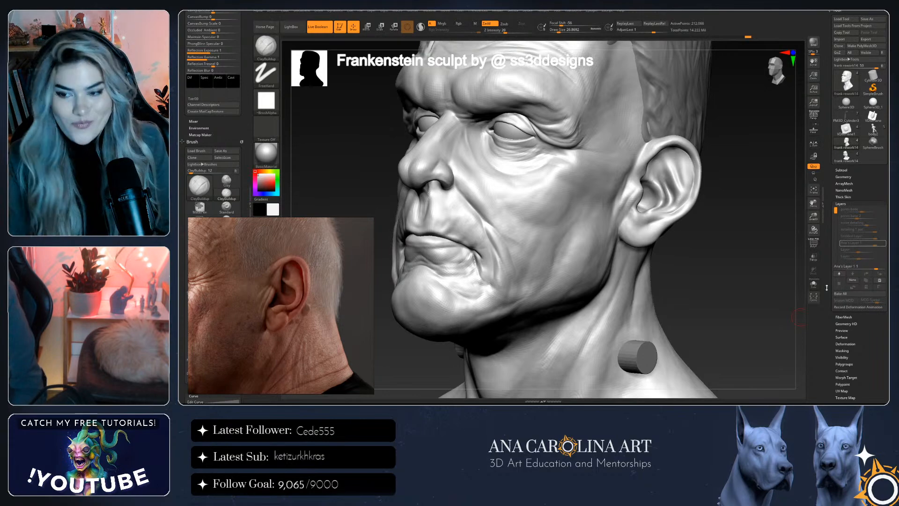
pyautogui.moveTo(790, 293); pyautogui.dragTo(803, 290)
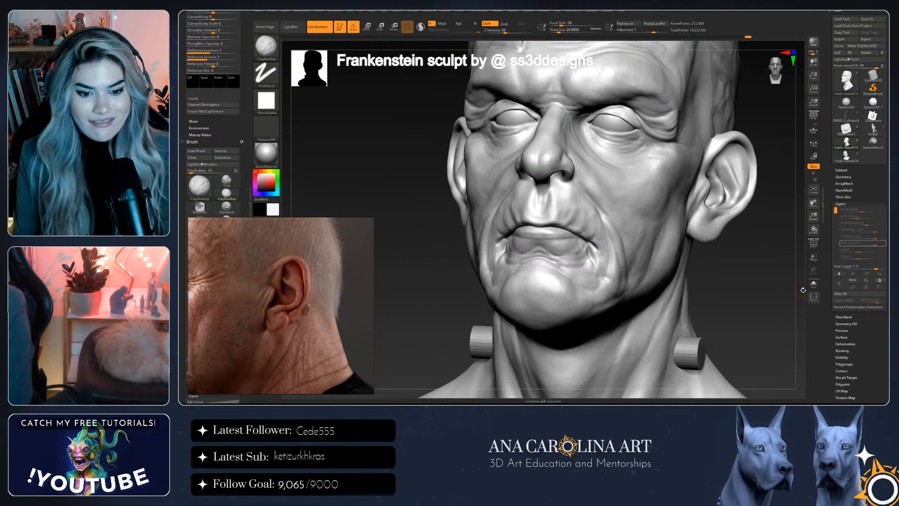
pyautogui.moveTo(725, 253); pyautogui.dragTo(736, 276)
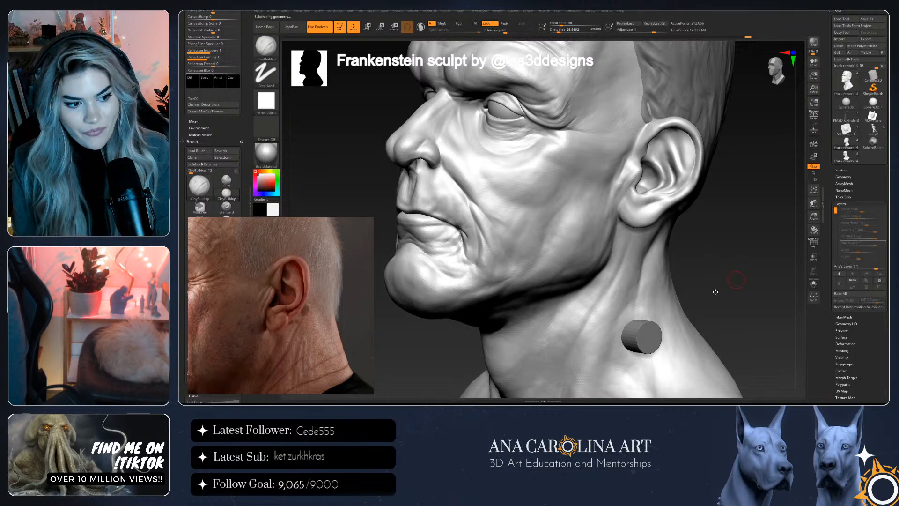
# Reshape the tragus and the front rim of the ear opening with the Move brush at a draw size of about 44
pyautogui.moveTo(731, 290); pyautogui.dragTo(730, 263)
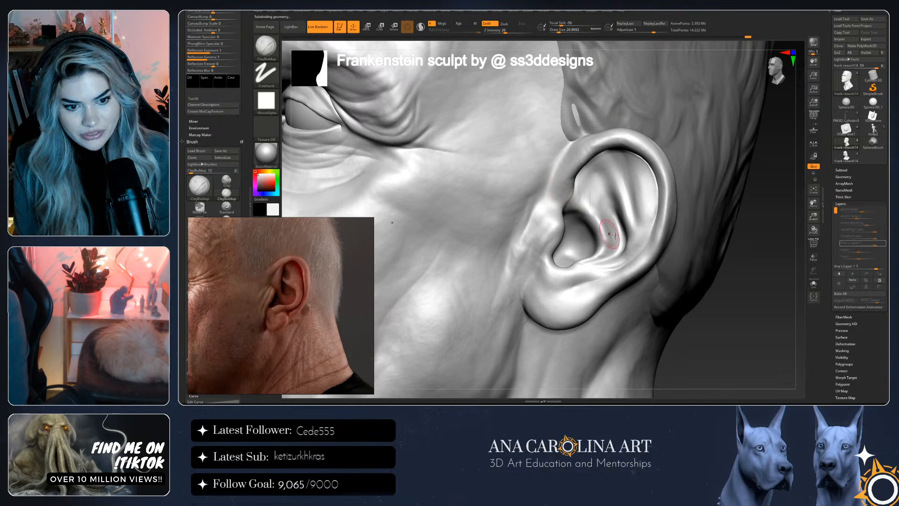
pyautogui.press('b')
pyautogui.press('m')
pyautogui.press('v')
pyautogui.press('space')
pyautogui.moveTo(565, 230)
pyautogui.mouseDown()
pyautogui.moveTo(553, 224)
pyautogui.moveTo(552, 248)
pyautogui.mouseUp()
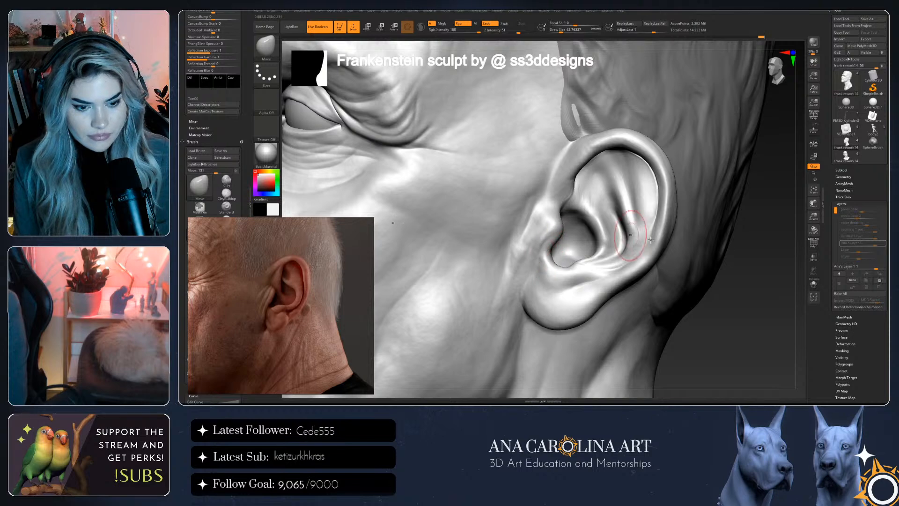
# Smooth the upper part of the ear opening at a draw size of about 33, continuing two subdivision levels lower
pyautogui.moveTo(609, 250); pyautogui.dragTo(743, 278, button='right')
pyautogui.press('space')
pyautogui.press('shift')
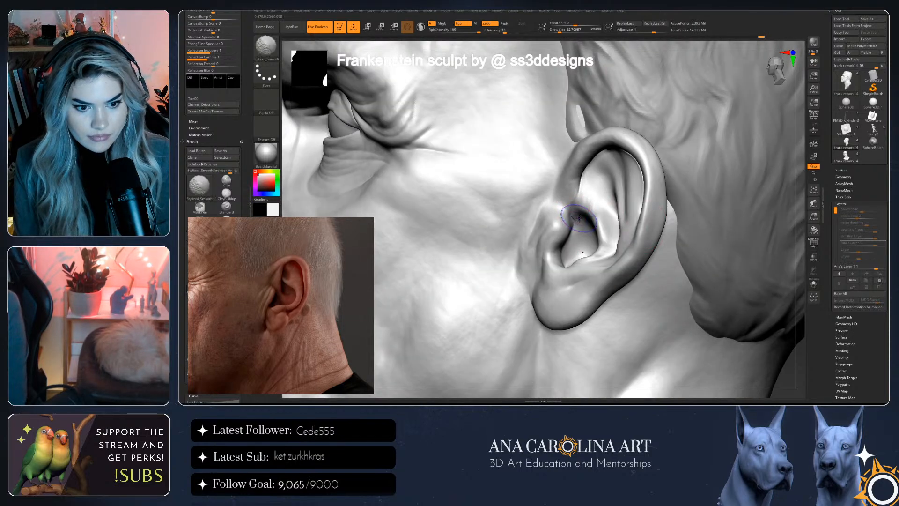
pyautogui.hotkey('shift', 'd')
pyautogui.hotkey('shift', 'd')
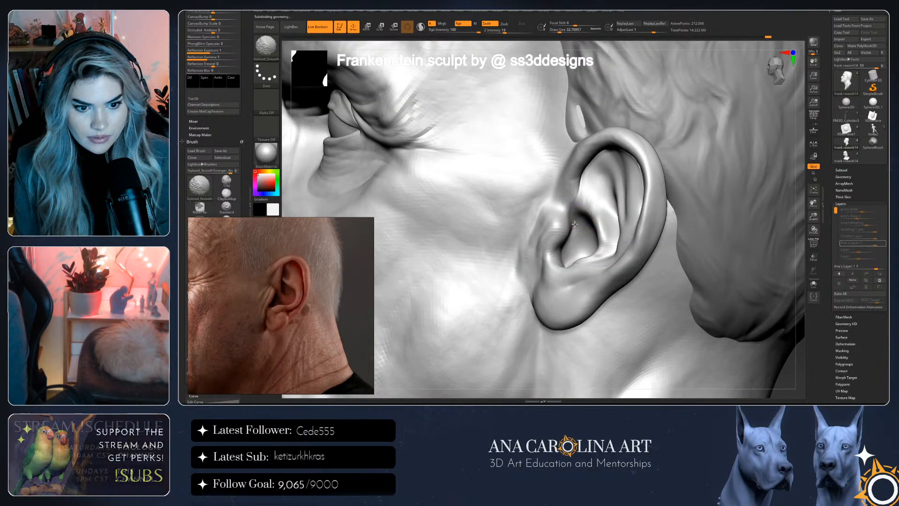
# Build up the inner fold above the ear opening with the ClayBuildup brush at a draw size of about 29
pyautogui.moveTo(575, 215); pyautogui.dragTo(576, 215)
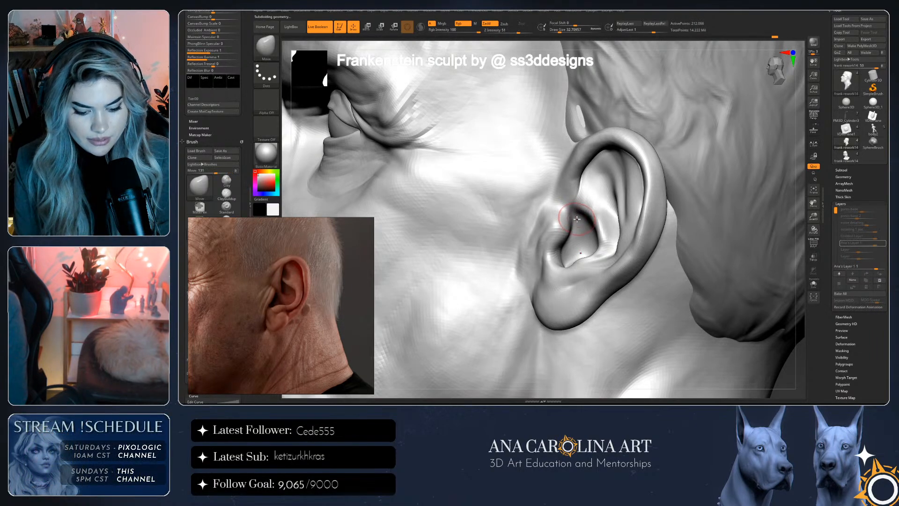
pyautogui.press('b')
pyautogui.press('c')
pyautogui.press('b')
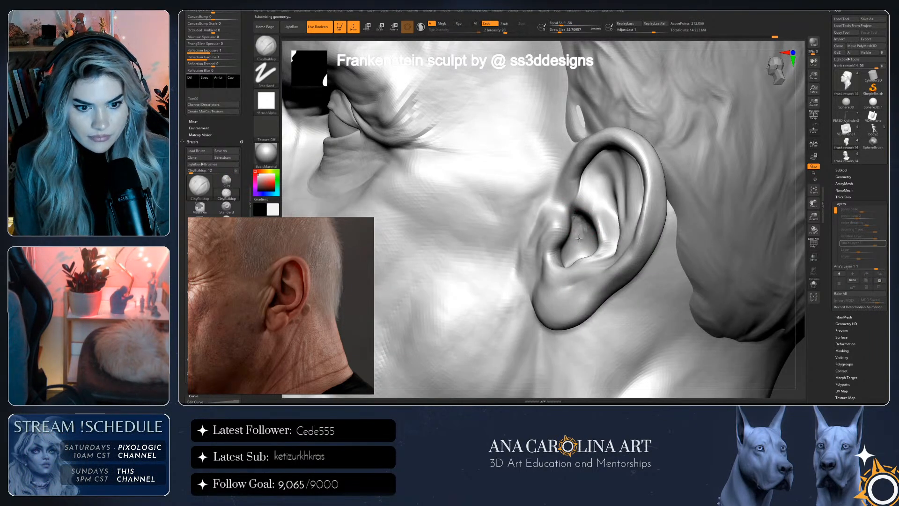
pyautogui.moveTo(796, 331); pyautogui.dragTo(806, 364)
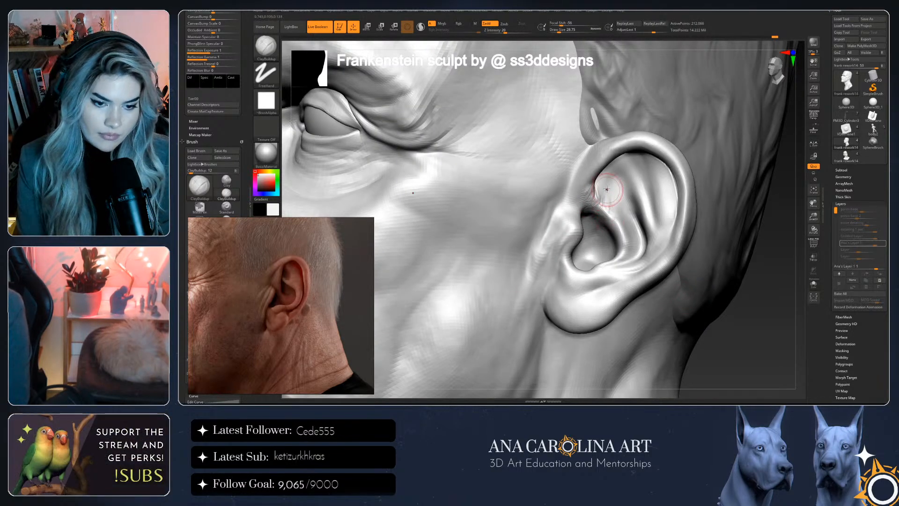
pyautogui.moveTo(608, 190); pyautogui.dragTo(604, 182)
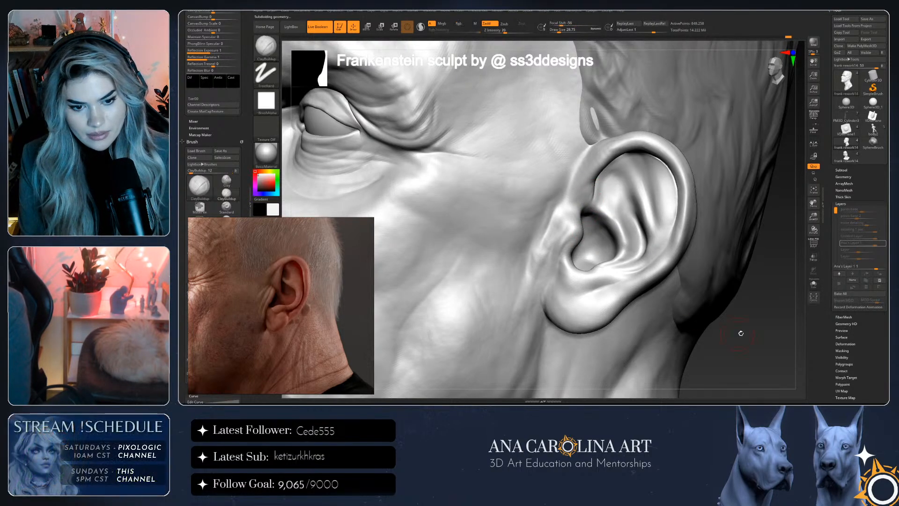
# Smooth the inner edge of the upper front ear rim, continuing with ClayBuildup at about 29 two subdivision levels lower
pyautogui.press('f')
pyautogui.moveTo(698, 267)
pyautogui.mouseDown()
pyautogui.moveTo(740, 274)
pyautogui.moveTo(734, 280)
pyautogui.moveTo(738, 264)
pyautogui.moveTo(742, 296)
pyautogui.moveTo(747, 283)
pyautogui.mouseUp()
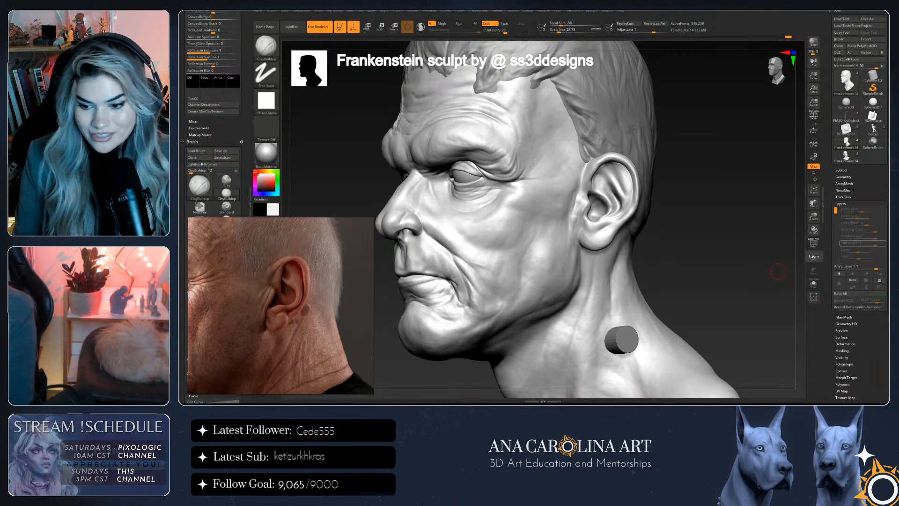
pyautogui.moveTo(778, 272); pyautogui.dragTo(747, 308)
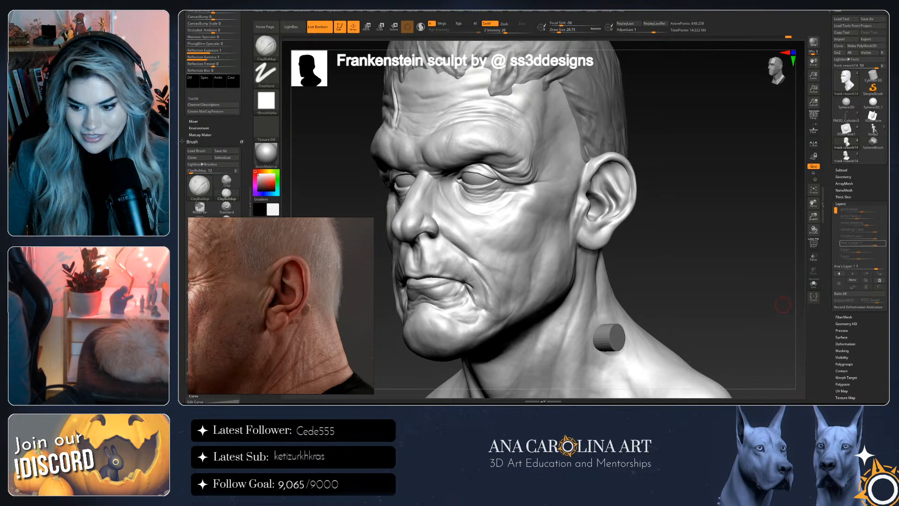
pyautogui.moveTo(783, 305); pyautogui.dragTo(748, 300)
pyautogui.moveTo(670, 201)
pyautogui.keyDown('alt'); pyautogui.mouseDown()
pyautogui.moveTo(698, 262)
pyautogui.moveTo(614, 174)
pyautogui.mouseUp(); pyautogui.keyUp('alt')
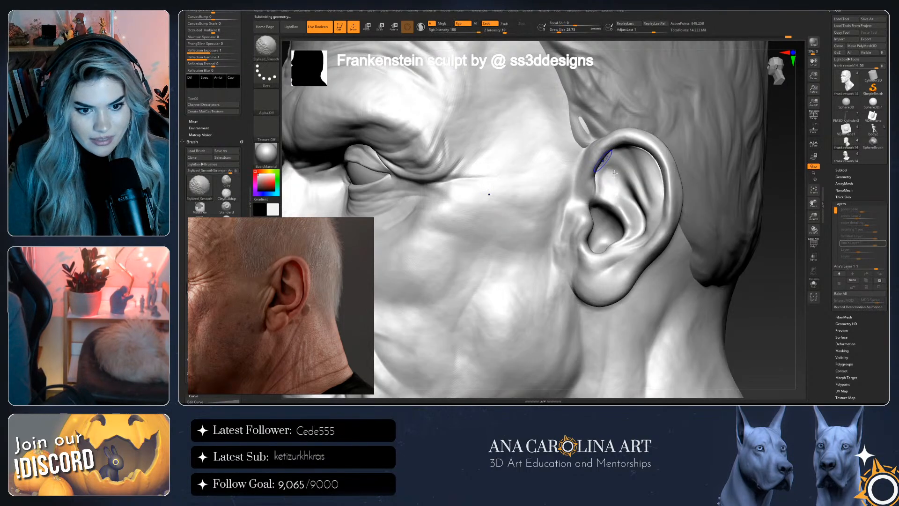
pyautogui.hotkey('shift', 'd')
pyautogui.hotkey('shift', 'd')
pyautogui.press('b')
pyautogui.press('c')
pyautogui.press('b')
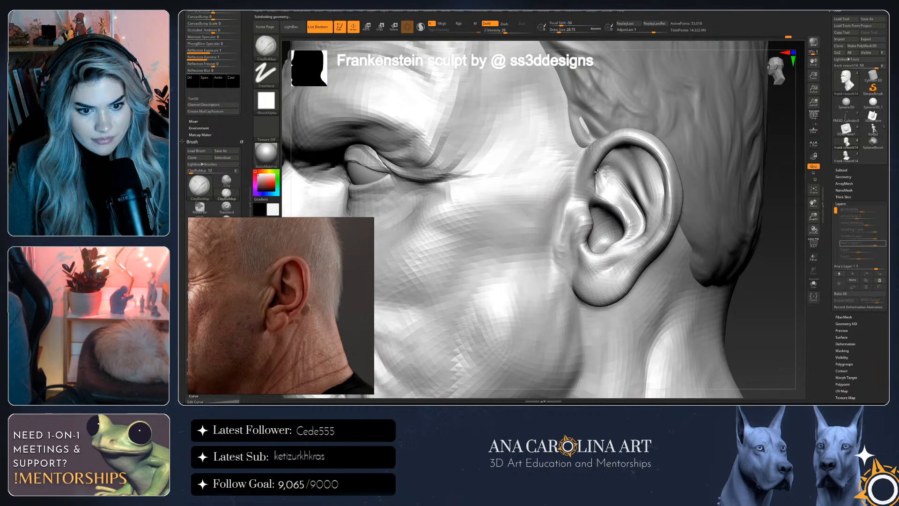
pyautogui.moveTo(600, 167); pyautogui.dragTo(608, 180, button='right')
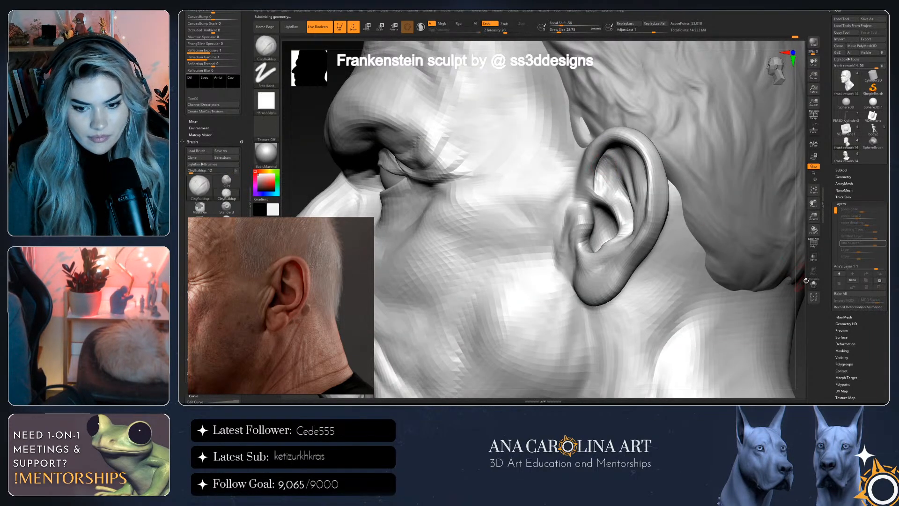
# Check the ear against the side-view reference from profile and three-quarter angles, raising the bust to the higher subdivision level
pyautogui.moveTo(797, 318)
pyautogui.mouseDown(button='right')
pyautogui.moveTo(806, 320)
pyautogui.moveTo(784, 296)
pyautogui.mouseUp(button='right')
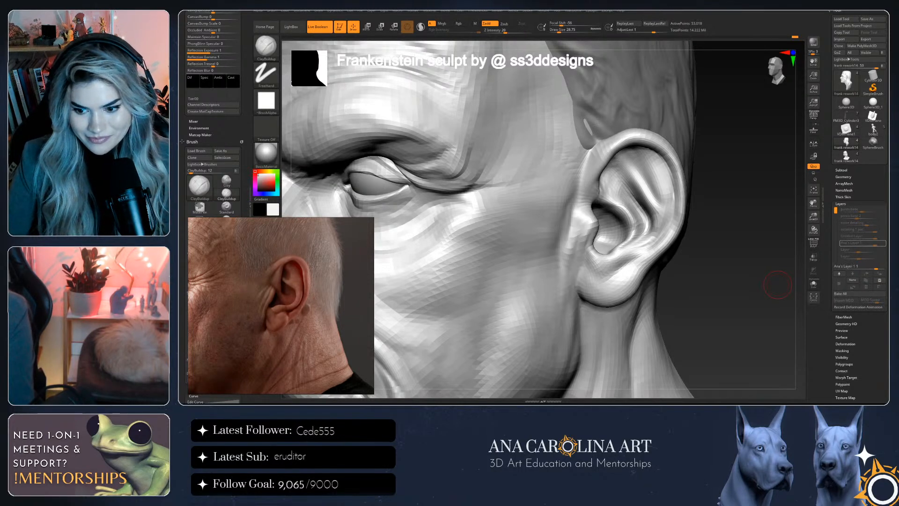
pyautogui.moveTo(771, 324); pyautogui.dragTo(776, 314)
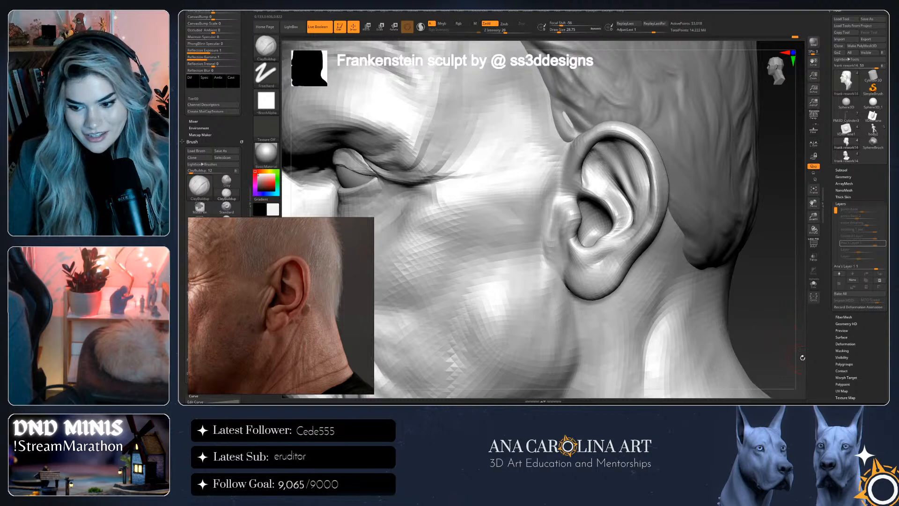
pyautogui.moveTo(776, 332); pyautogui.dragTo(785, 322)
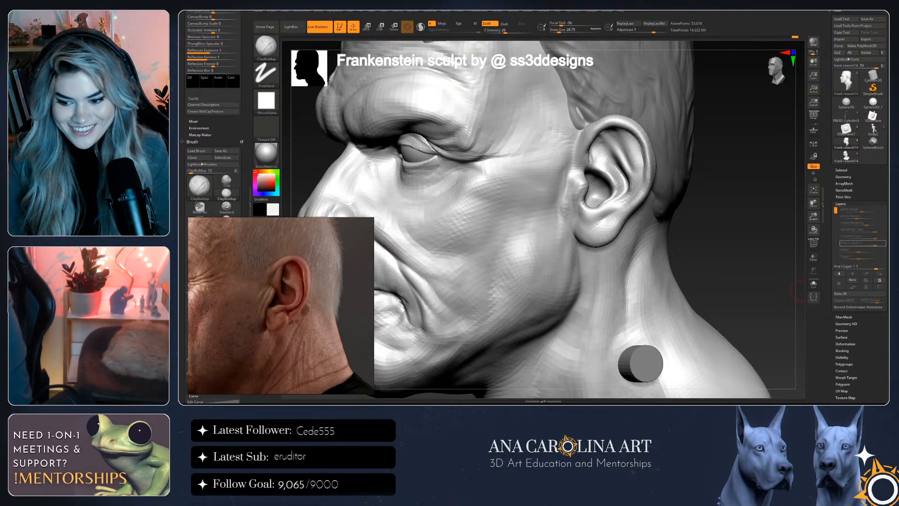
pyautogui.moveTo(792, 290); pyautogui.dragTo(783, 282)
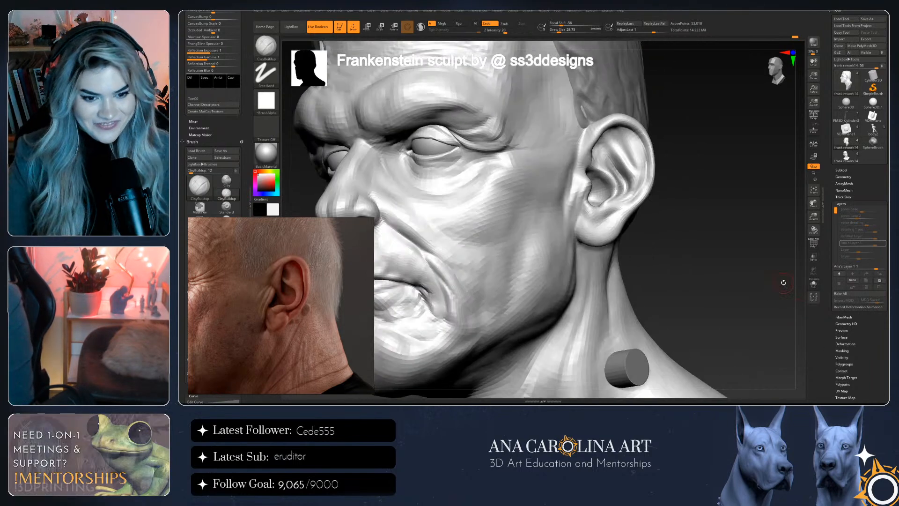
pyautogui.press('d')
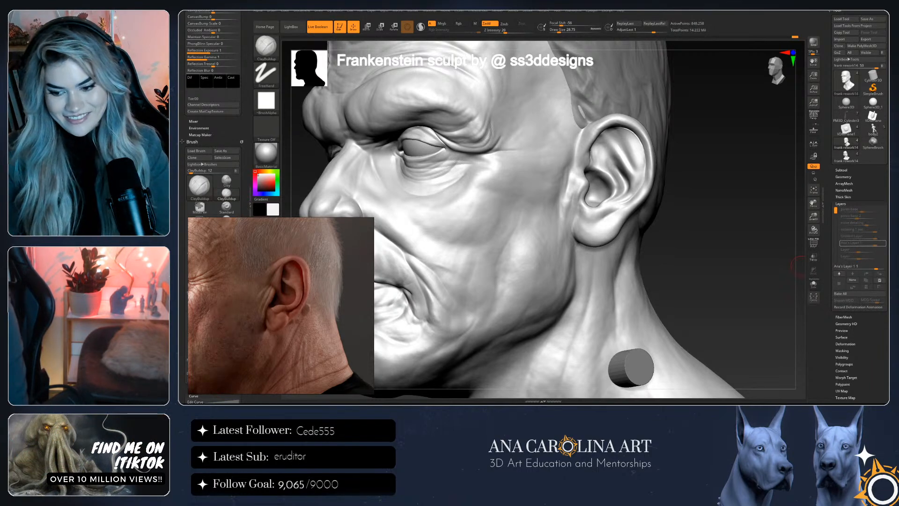
pyautogui.moveTo(781, 307)
pyautogui.mouseDown()
pyautogui.moveTo(771, 308)
pyautogui.moveTo(783, 242)
pyautogui.moveTo(757, 247)
pyautogui.mouseUp()
# Adjust the inner ear folds above the opening with the Move brush at a draw size of about 44, smoothing them
pyautogui.press('b')
pyautogui.click(629, 201)
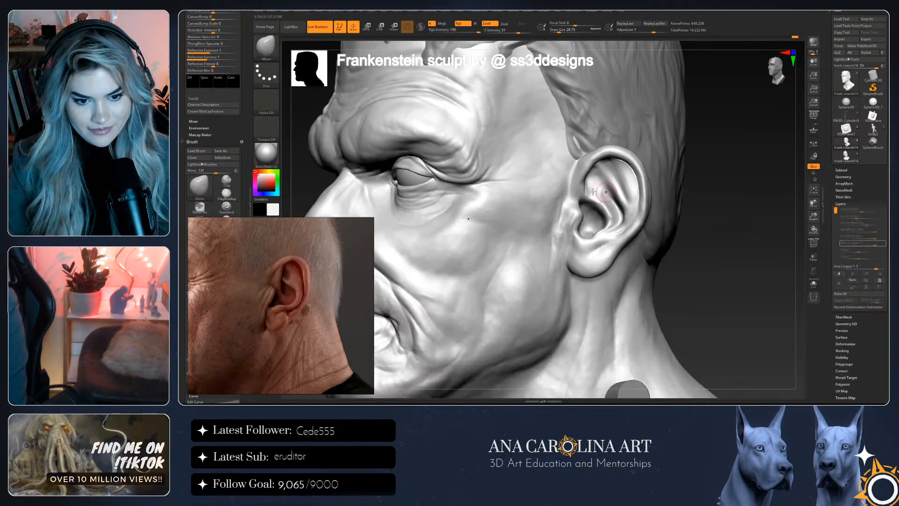
pyautogui.press('space')
pyautogui.press('space')
pyautogui.moveTo(600, 202); pyautogui.dragTo(602, 202)
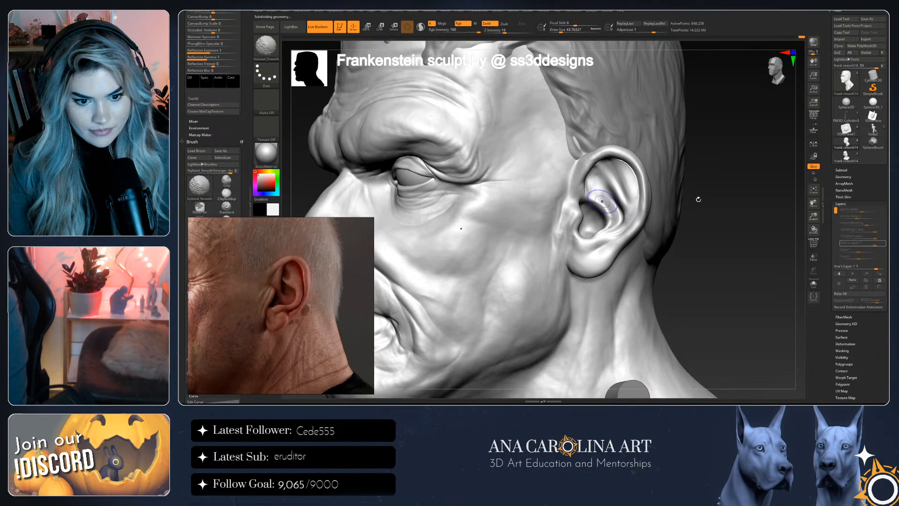
# Drop two subdivision levels and keep smoothing the concha and the folds above it at a draw size of about 44
pyautogui.hotkey('shift', 'd')
pyautogui.hotkey('shift', 'd')
pyautogui.moveTo(609, 217); pyautogui.dragTo(601, 206)
pyautogui.moveTo(712, 217)
pyautogui.mouseDown()
pyautogui.moveTo(705, 197)
pyautogui.moveTo(728, 200)
pyautogui.mouseUp()
pyautogui.press('ctrl')
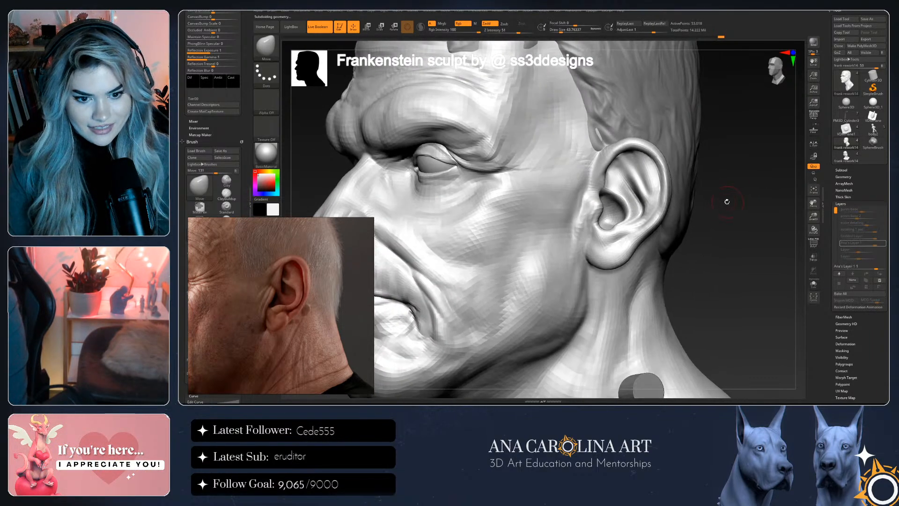
pyautogui.press('shift')
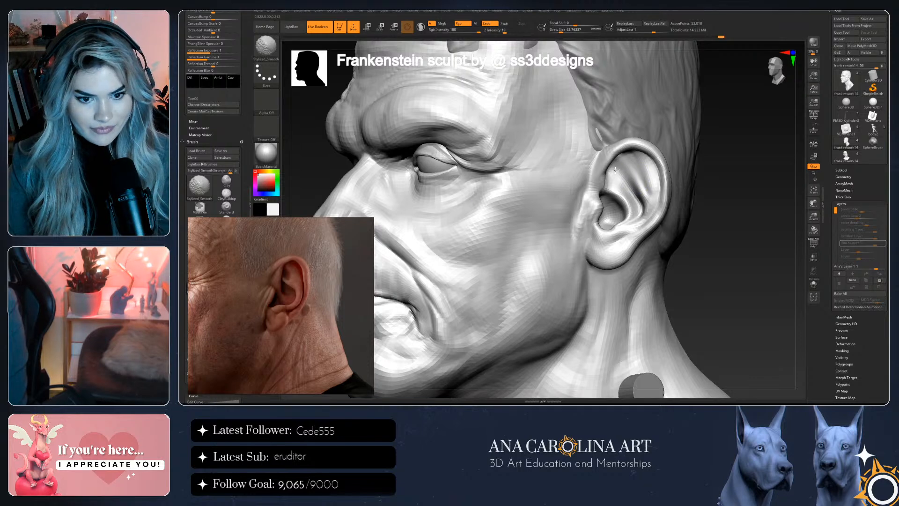
pyautogui.moveTo(736, 172); pyautogui.dragTo(733, 176)
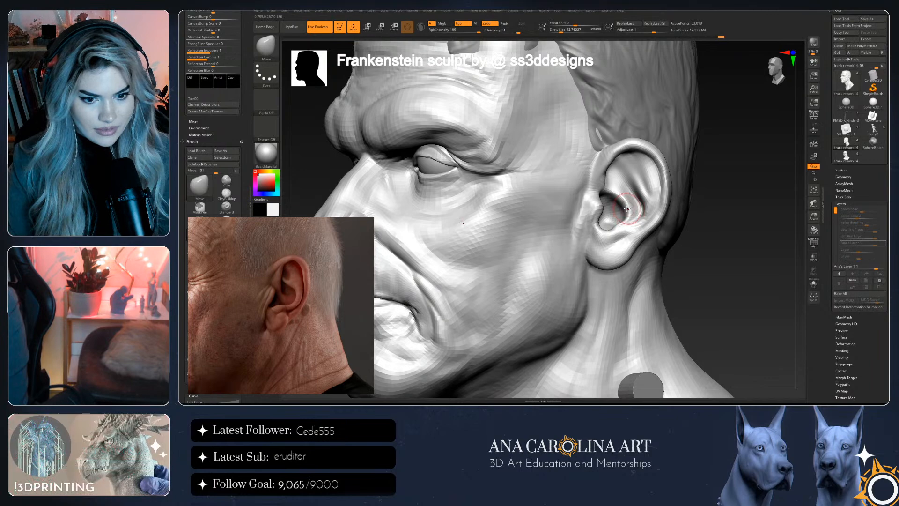
# Reshape the upper concha and the inner fold beside it with the Move brush at a draw size of about 68
pyautogui.press('b')
pyautogui.press('space')
pyautogui.moveTo(626, 208); pyautogui.dragTo(629, 206)
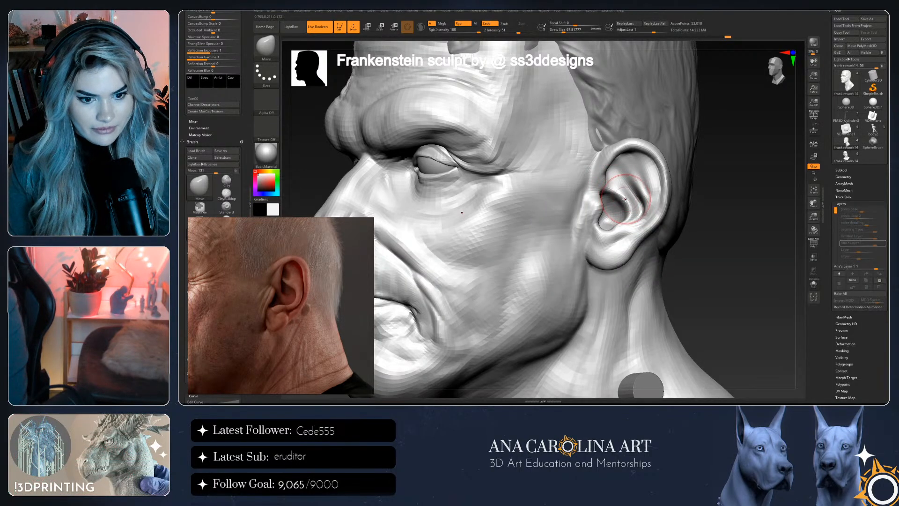
pyautogui.moveTo(712, 188)
pyautogui.mouseDown()
pyautogui.moveTo(618, 190)
pyautogui.moveTo(617, 199)
pyautogui.mouseUp()
# Build up the middle of the concha with the ClayBuildup brush at a draw size of about 51
pyautogui.press('b')
pyautogui.press('c')
pyautogui.press('b')
pyautogui.press('space')
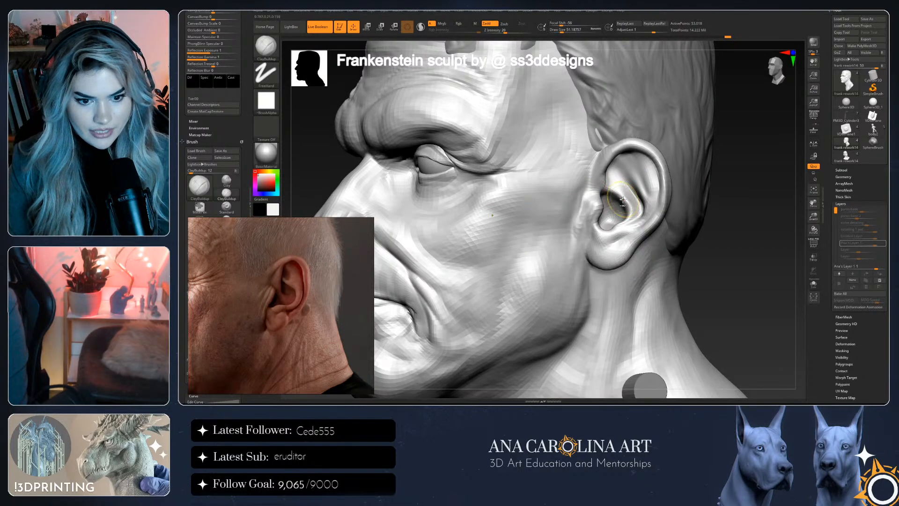
pyautogui.press('ctrl')
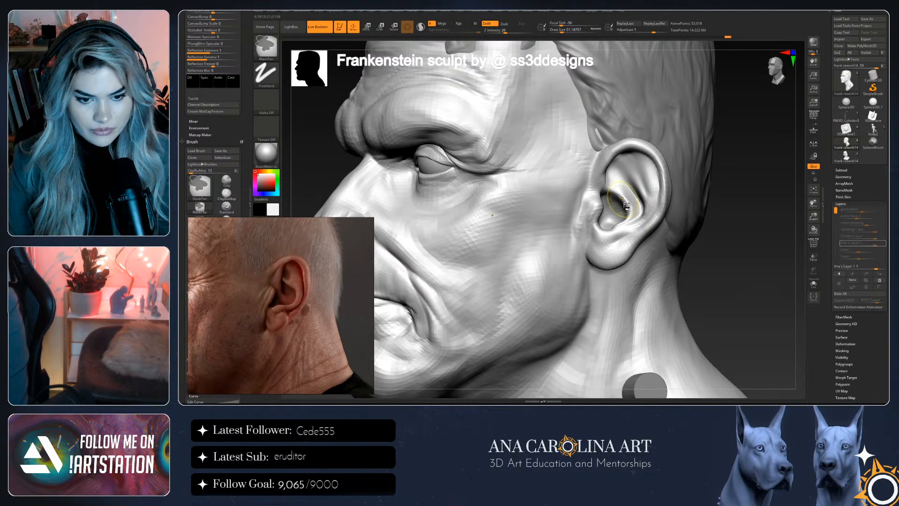
pyautogui.moveTo(617, 190); pyautogui.dragTo(624, 206)
pyautogui.moveTo(745, 204)
pyautogui.mouseDown()
pyautogui.moveTo(737, 230)
pyautogui.moveTo(655, 213)
pyautogui.mouseUp()
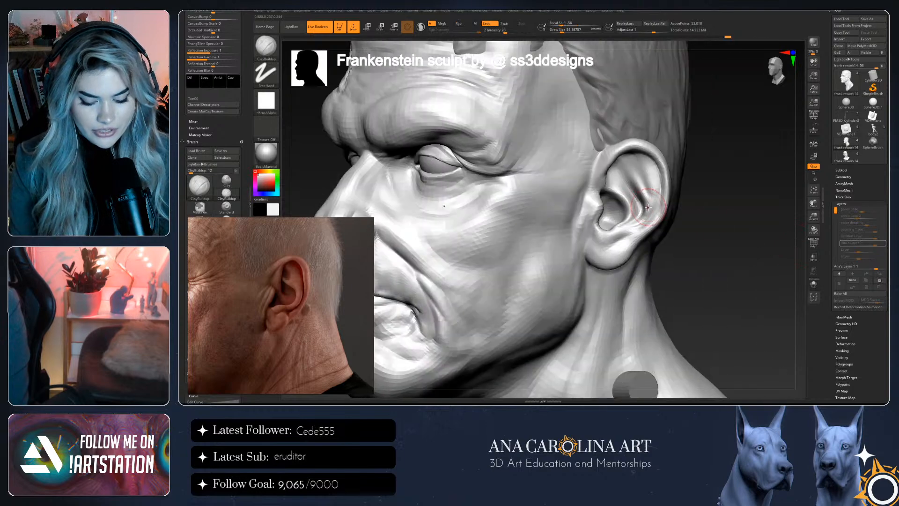
# Smooth the back of the concha, then rework it with ClayBuildup, enlarging the draw size to about 59
pyautogui.press('b')
pyautogui.press('v')
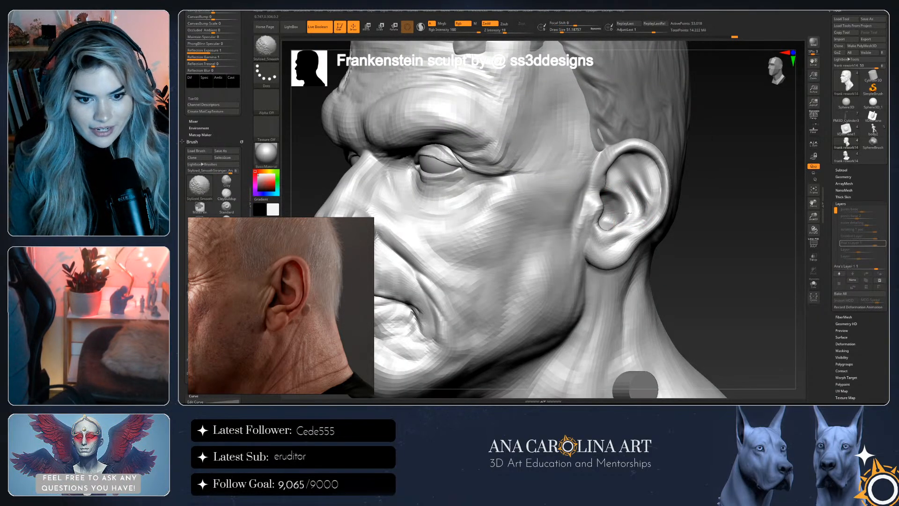
pyautogui.moveTo(719, 206); pyautogui.dragTo(693, 197)
pyautogui.press('b')
pyautogui.press('c')
pyautogui.press('b')
pyautogui.press('space')
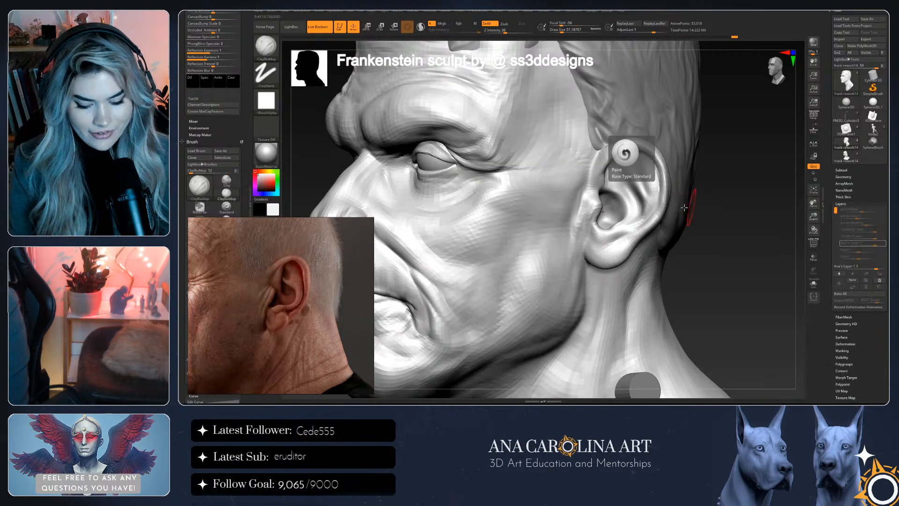
pyautogui.press('ctrl')
pyautogui.moveTo(713, 224)
pyautogui.mouseDown()
pyautogui.moveTo(630, 206)
pyautogui.moveTo(749, 206)
pyautogui.moveTo(632, 210)
pyautogui.mouseUp()
# Reposition the inner ear folds with the Move brush at a draw size of about 54, checking them from front and profile
pyautogui.press('b')
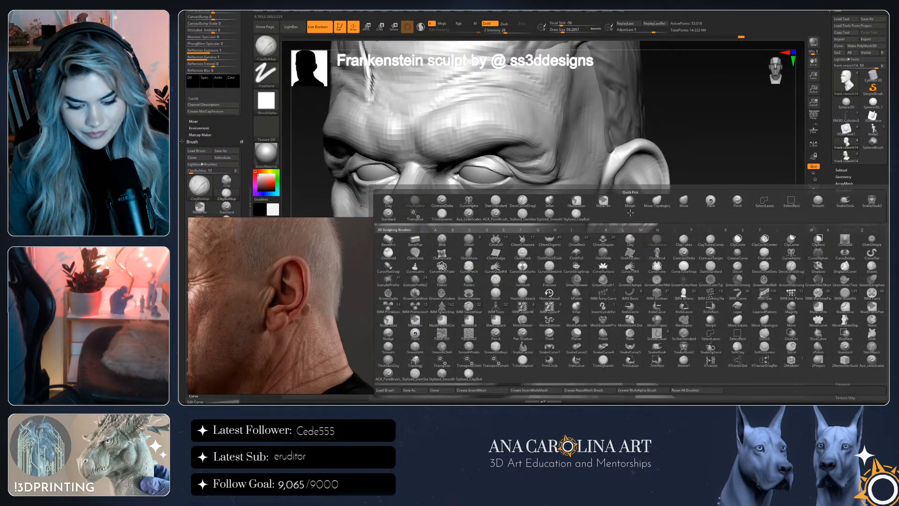
pyautogui.press('m')
pyautogui.press('v')
pyautogui.moveTo(633, 205); pyautogui.dragTo(552, 206, button='right')
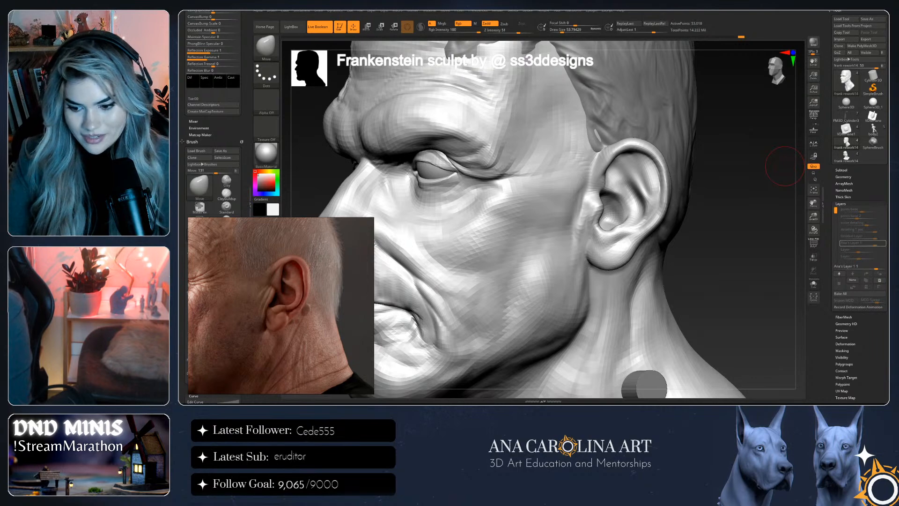
pyautogui.moveTo(760, 285); pyautogui.dragTo(743, 264)
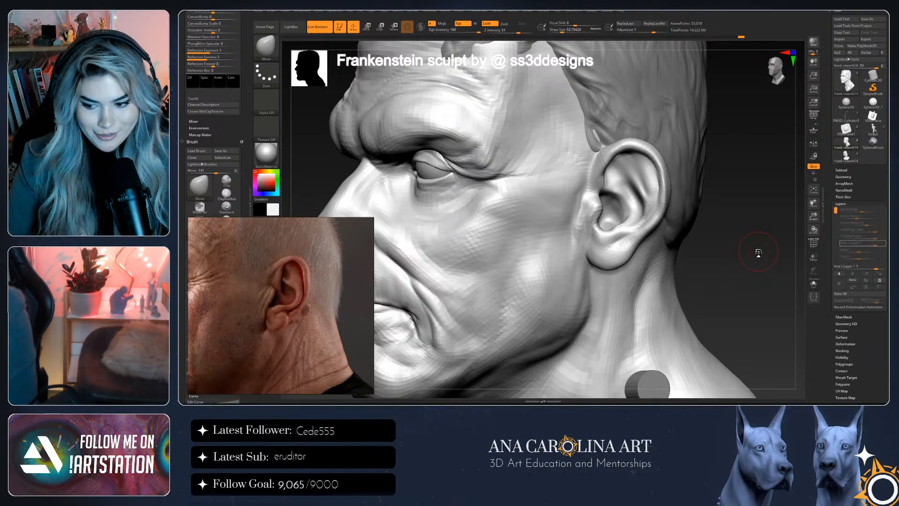
pyautogui.moveTo(779, 268); pyautogui.dragTo(772, 266)
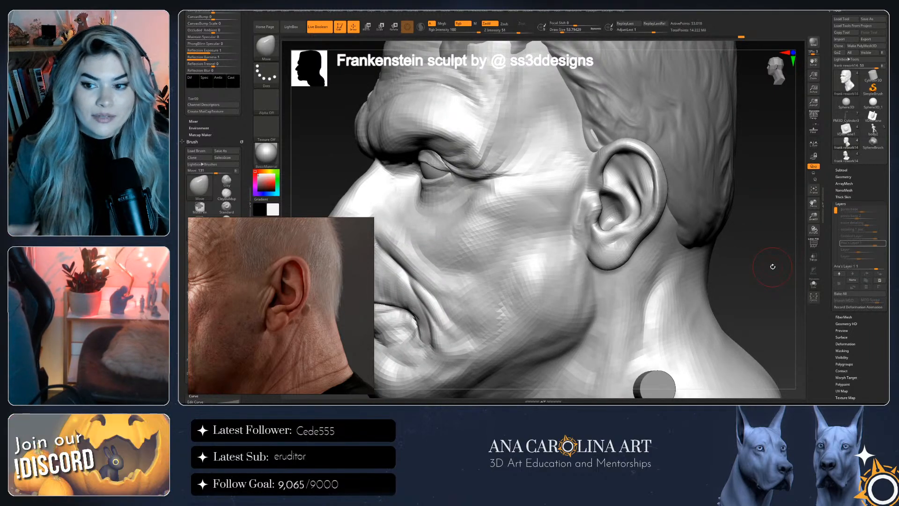
pyautogui.moveTo(772, 267)
pyautogui.mouseDown()
pyautogui.moveTo(747, 271)
pyautogui.moveTo(740, 241)
pyautogui.moveTo(679, 225)
pyautogui.mouseUp()
pyautogui.press('b')
pyautogui.press('m')
pyautogui.press('v')
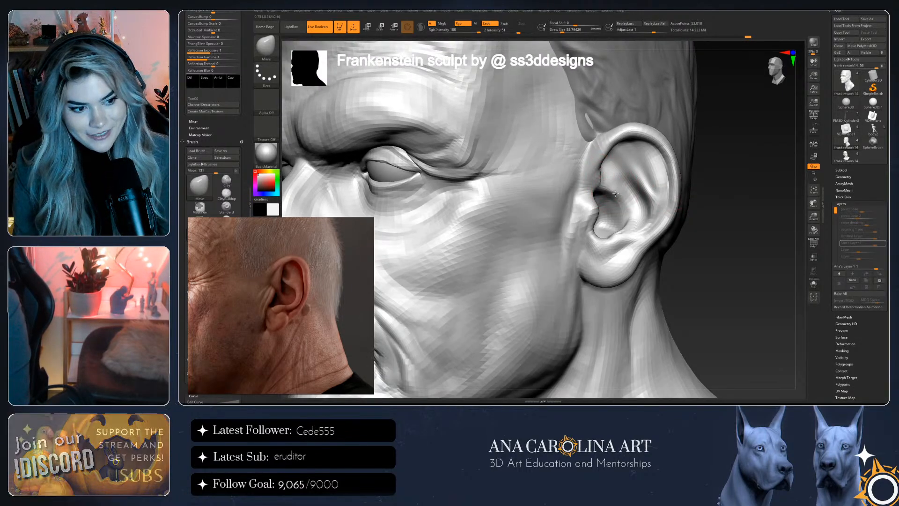
# Build up the fold running from above the tragus into the concha with ClayBuildup, starting at a draw size of about 33
pyautogui.press('b')
pyautogui.press('c')
pyautogui.press('b')
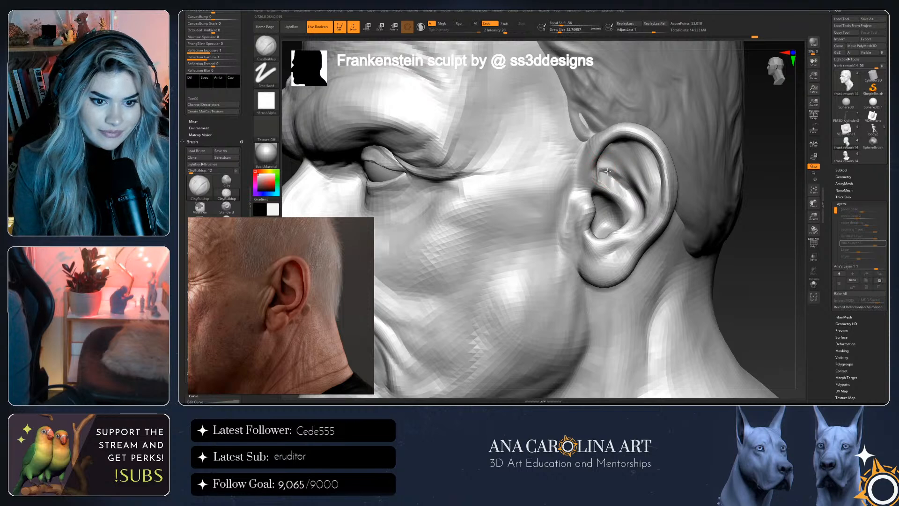
pyautogui.press('shift')
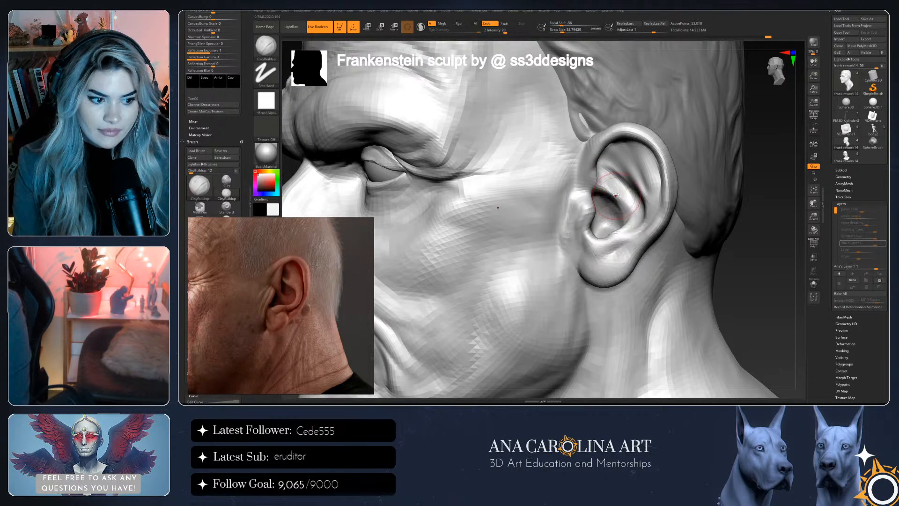
# Reshape the inner folds around the concha with the Move brush at a draw size of about 54, working from front and profile
pyautogui.press('b')
pyautogui.press('m')
pyautogui.press('v')
pyautogui.moveTo(616, 196); pyautogui.dragTo(618, 202, button='right')
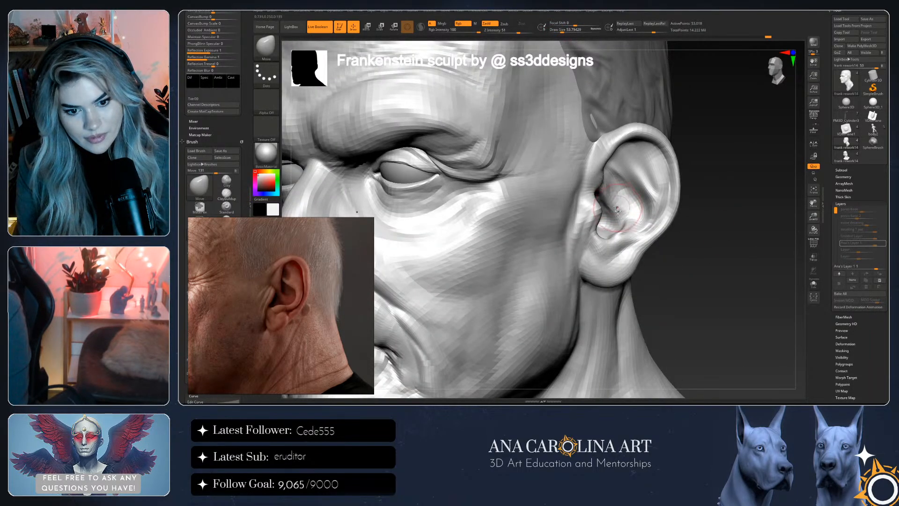
pyautogui.moveTo(649, 215)
pyautogui.mouseDown(button='right')
pyautogui.moveTo(638, 182)
pyautogui.moveTo(697, 179)
pyautogui.mouseUp(button='right')
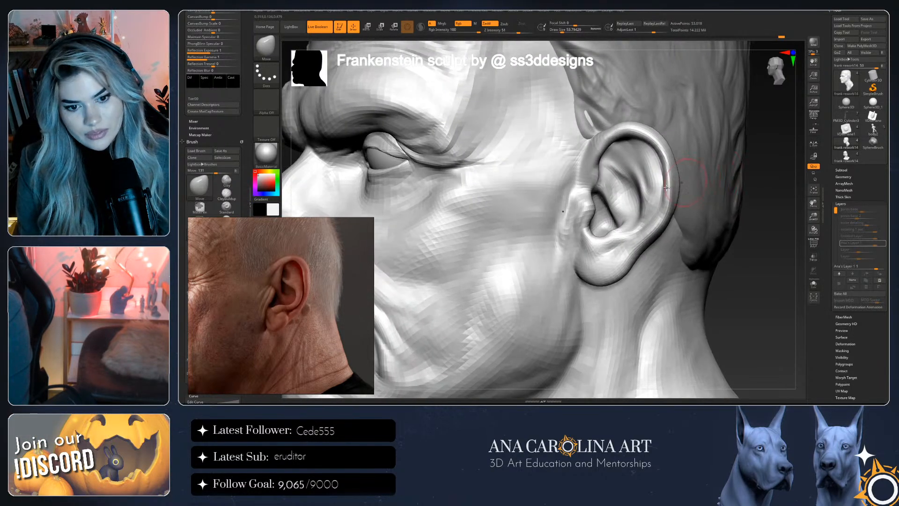
# Refine the fold above the tragus and the concha's edge with the Move brush at draw sizes between about 29 and 46
pyautogui.press('[')
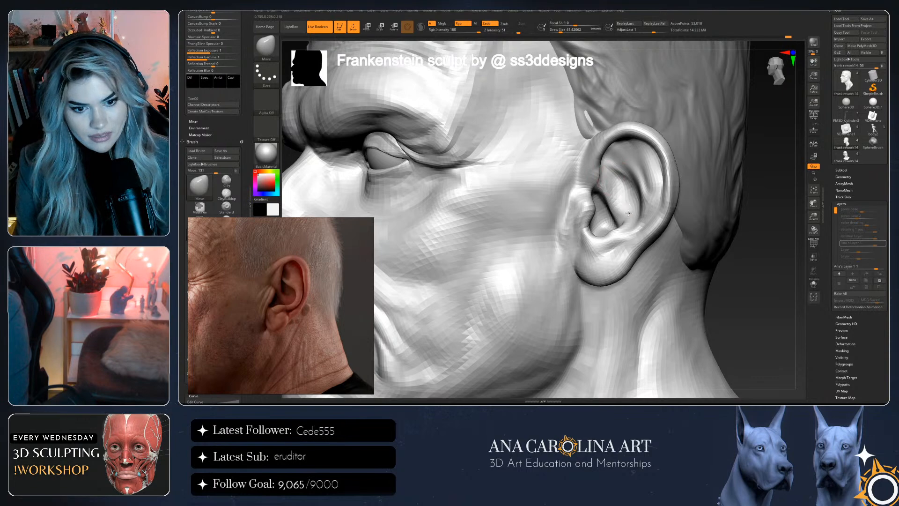
pyautogui.press('[')
pyautogui.moveTo(622, 184); pyautogui.dragTo(610, 185, button='right')
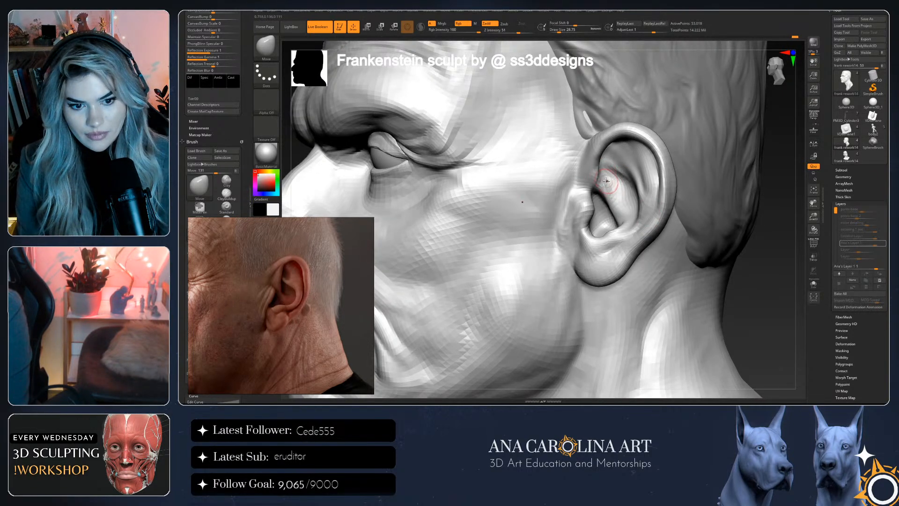
pyautogui.press(']')
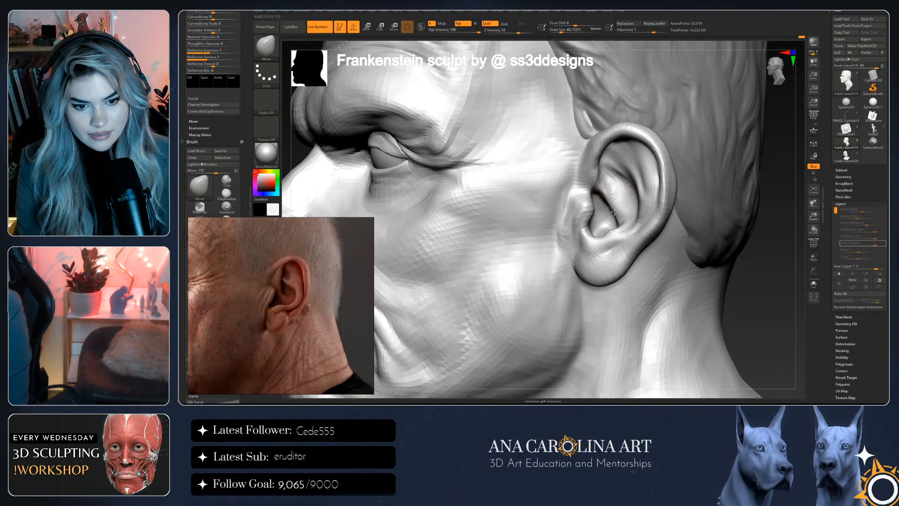
pyautogui.moveTo(613, 212)
pyautogui.mouseDown(button='right')
pyautogui.moveTo(625, 219)
pyautogui.moveTo(624, 204)
pyautogui.mouseUp(button='right')
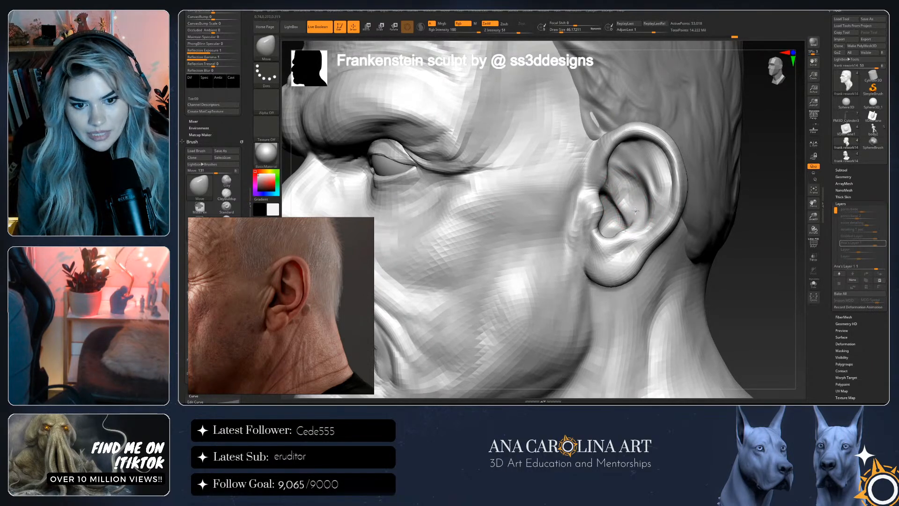
# Raise the head's subdivision level, smooth the ear folds, and step down one level with ClayBuildup at a draw size of about 29
pyautogui.moveTo(628, 202)
pyautogui.mouseDown(button='right')
pyautogui.moveTo(717, 235)
pyautogui.moveTo(739, 258)
pyautogui.mouseUp(button='right')
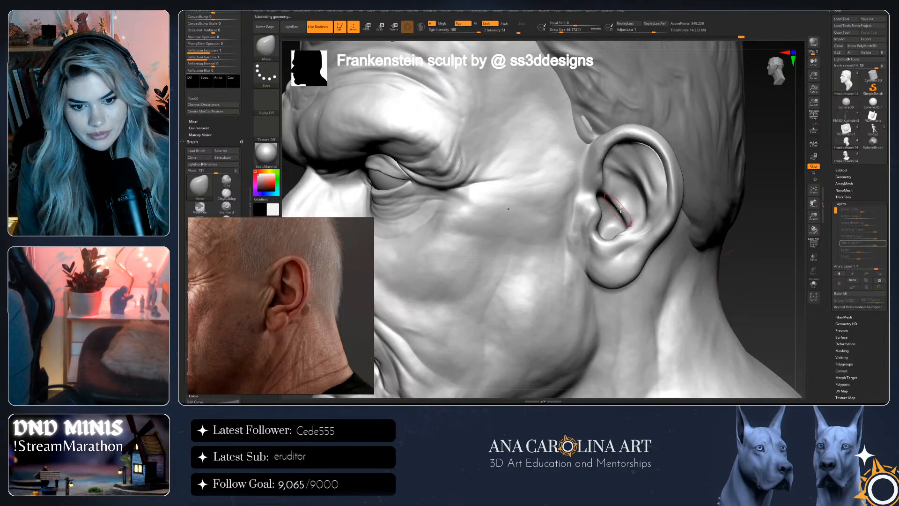
pyautogui.moveTo(726, 255)
pyautogui.keyDown('ctrl'); pyautogui.mouseDown(button='right')
pyautogui.moveTo(738, 253)
pyautogui.moveTo(734, 229)
pyautogui.moveTo(732, 246)
pyautogui.moveTo(723, 236)
pyautogui.moveTo(731, 268)
pyautogui.moveTo(748, 281)
pyautogui.moveTo(761, 264)
pyautogui.moveTo(754, 276)
pyautogui.mouseUp(button='right'); pyautogui.keyUp('ctrl')
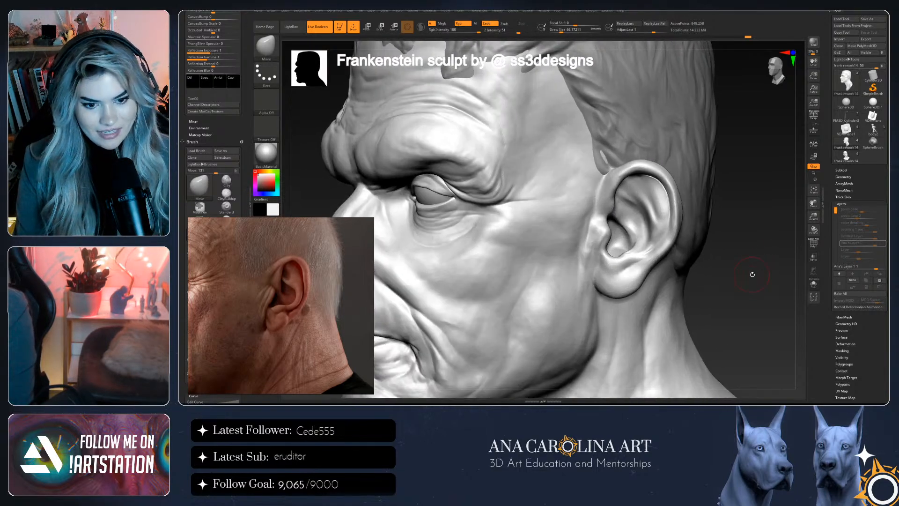
pyautogui.press('b')
pyautogui.press('c')
pyautogui.press('b')
pyautogui.rightClick(645, 207)
pyautogui.press('shift')
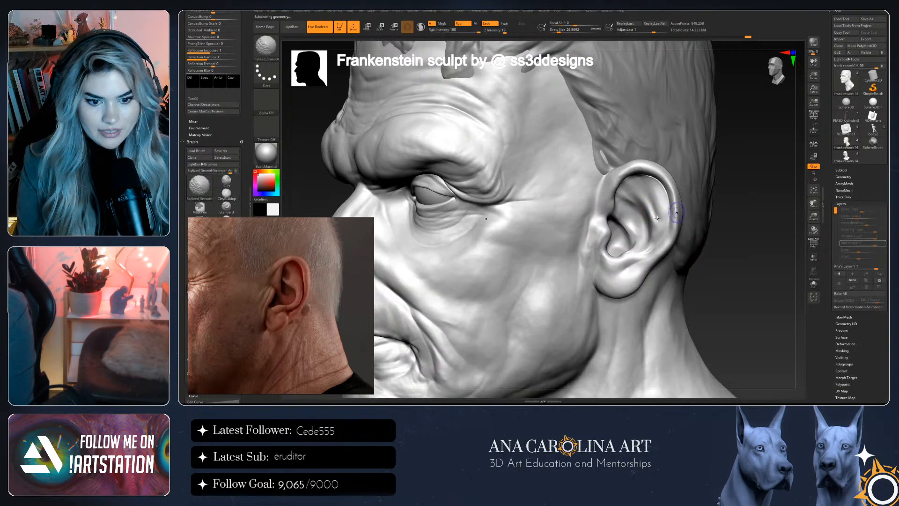
pyautogui.hotkey('shift', 'd')
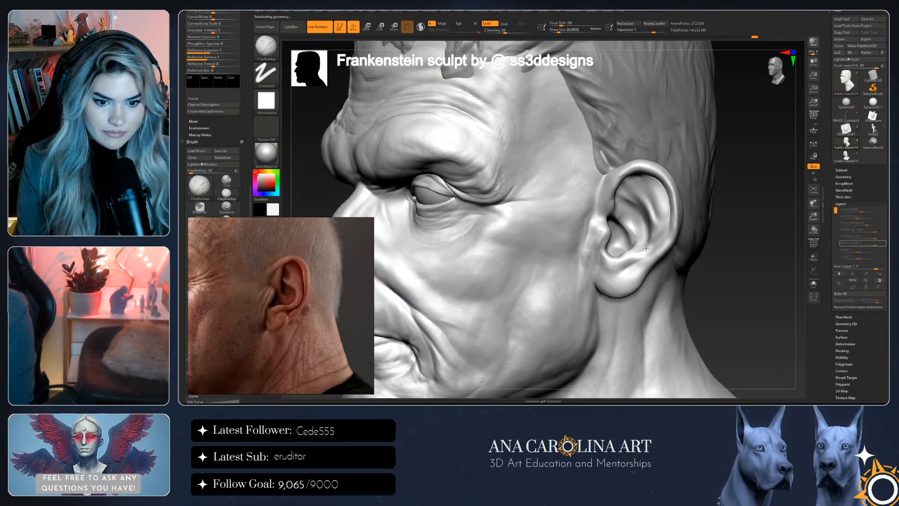
# Inflate the lower antihelix and inner ear folds with the Inflate brush at a draw size of about 49
pyautogui.moveTo(677, 252); pyautogui.dragTo(637, 267, button='right')
pyautogui.press('b')
pyautogui.press('i')
pyautogui.press('shift')
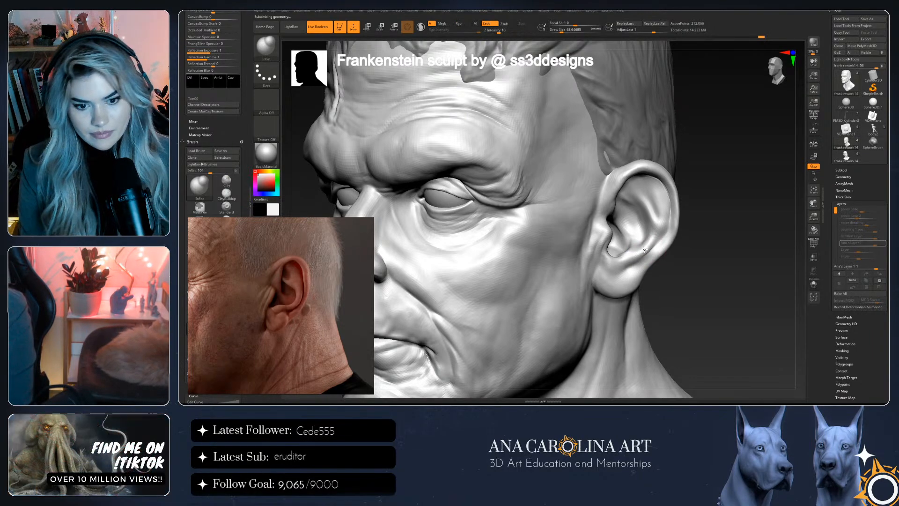
pyautogui.moveTo(682, 261); pyautogui.dragTo(664, 251, button='right')
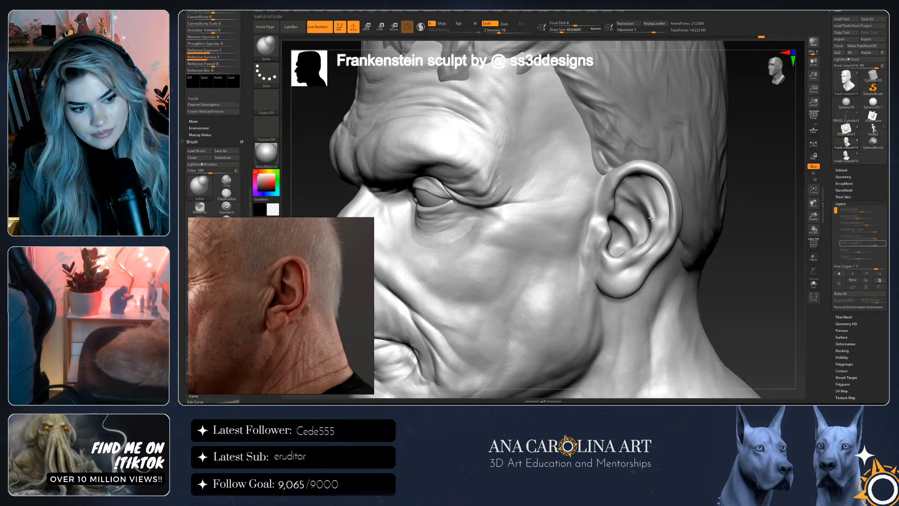
pyautogui.moveTo(767, 246); pyautogui.dragTo(724, 240, button='right')
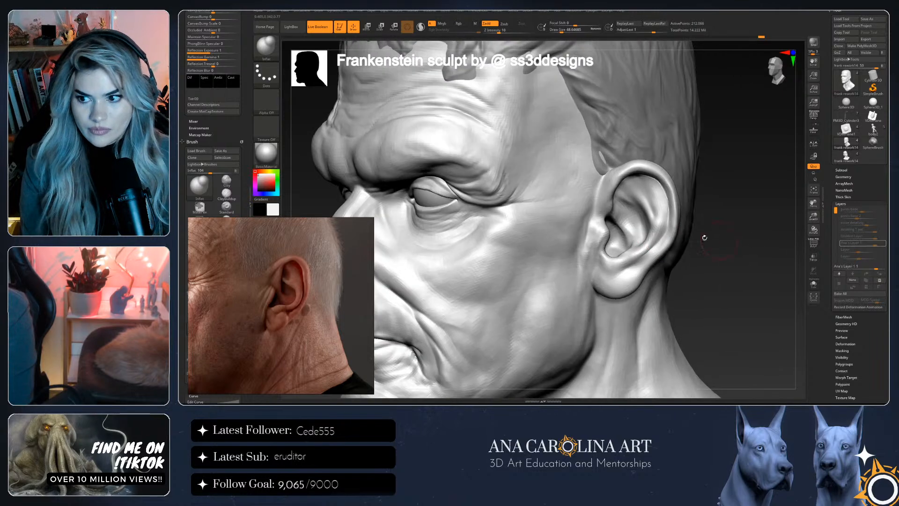
# Reduce the Inflate brush to a draw size of about 29 and thicken the ridge behind the concha
pyautogui.press('space')
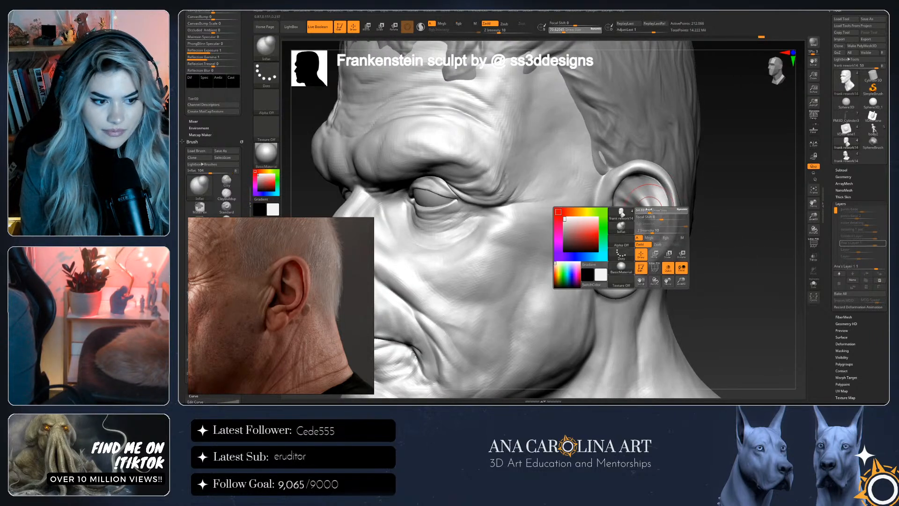
pyautogui.press('space')
pyautogui.moveTo(622, 211)
pyautogui.mouseDown()
pyautogui.moveTo(646, 206)
pyautogui.moveTo(632, 216)
pyautogui.mouseUp()
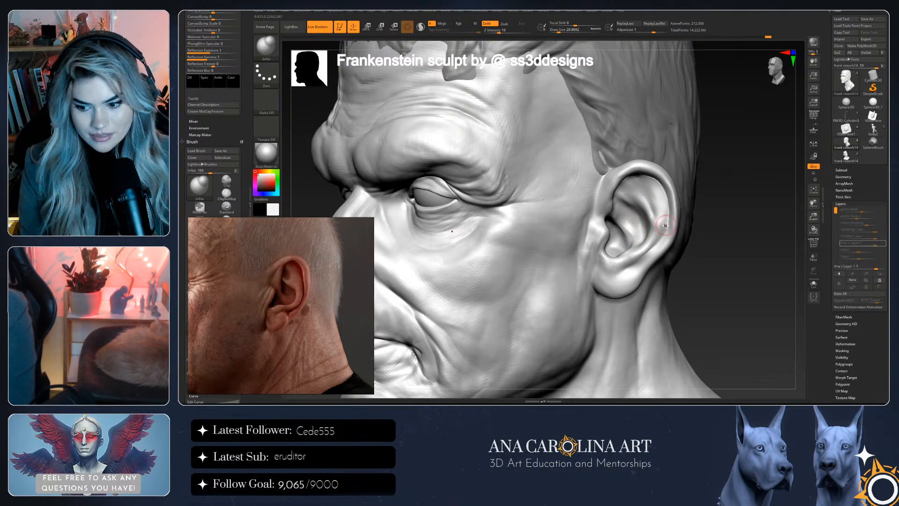
pyautogui.moveTo(701, 230)
pyautogui.mouseDown()
pyautogui.moveTo(688, 235)
pyautogui.moveTo(715, 233)
pyautogui.mouseUp()
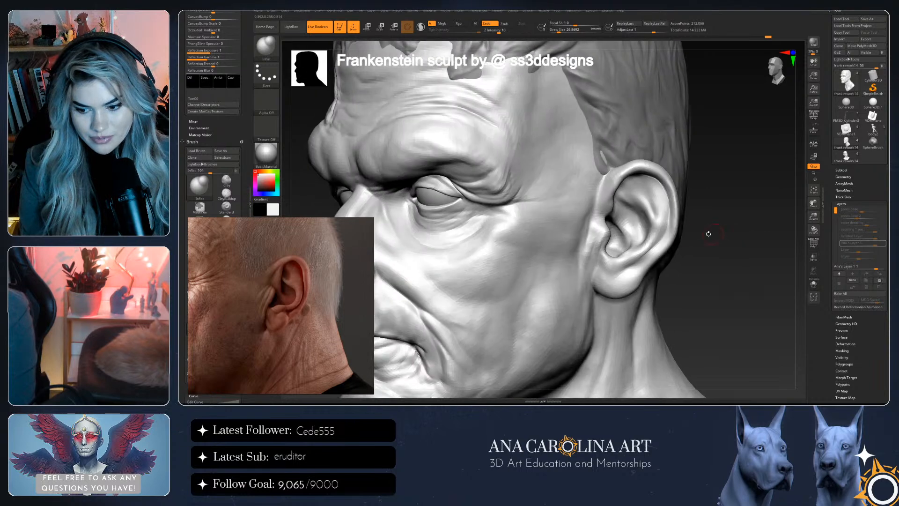
# Inflate the antihelix toward its upper fold, enlarging the draw size from about 31 to 44
pyautogui.press(']')
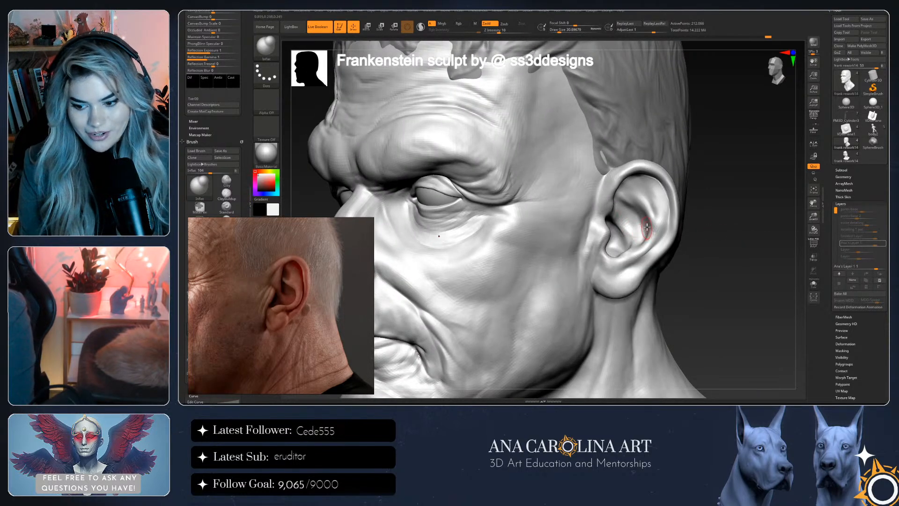
pyautogui.moveTo(628, 222); pyautogui.dragTo(637, 201)
pyautogui.press(']')
pyautogui.press(']')
pyautogui.press(']')
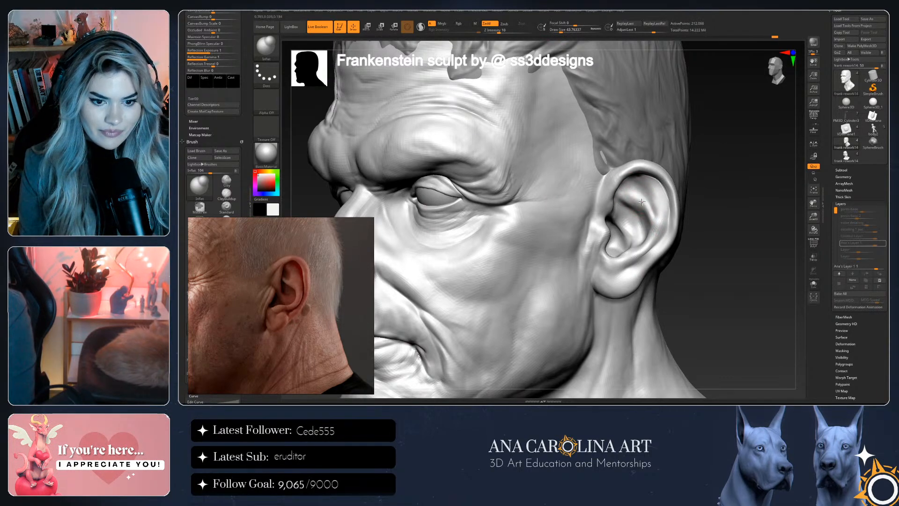
pyautogui.moveTo(660, 212); pyautogui.dragTo(666, 189, button='right')
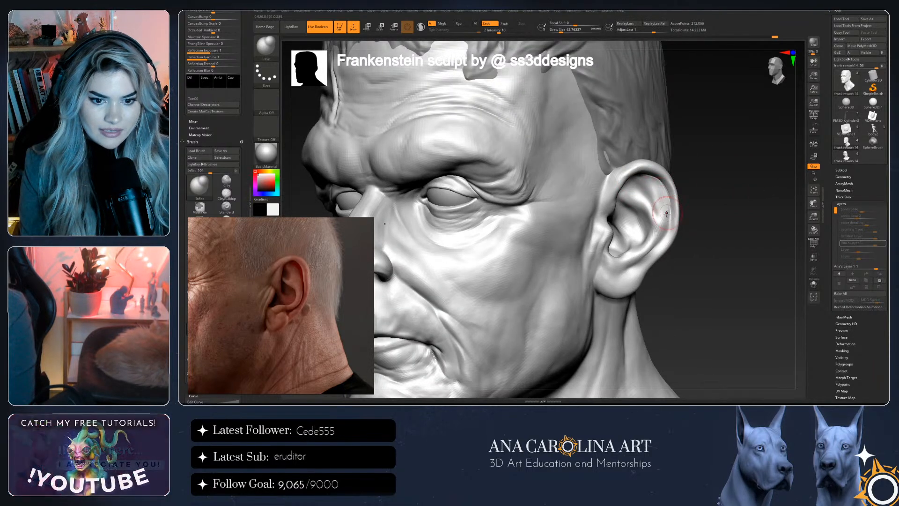
pyautogui.press('shift')
pyautogui.moveTo(714, 248); pyautogui.dragTo(630, 223, button='right')
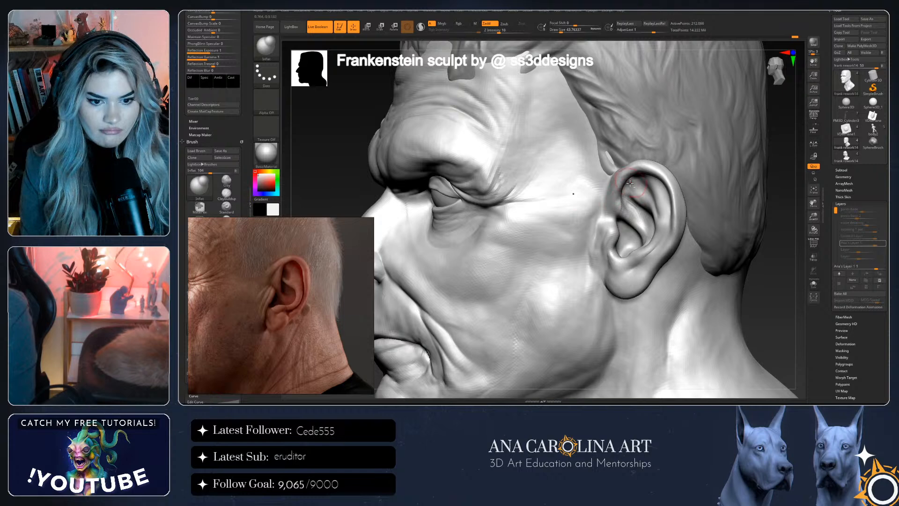
# Touch up the narrow folds at the concha's edge with the Inflate brush at a draw size of about 29
pyautogui.press('[')
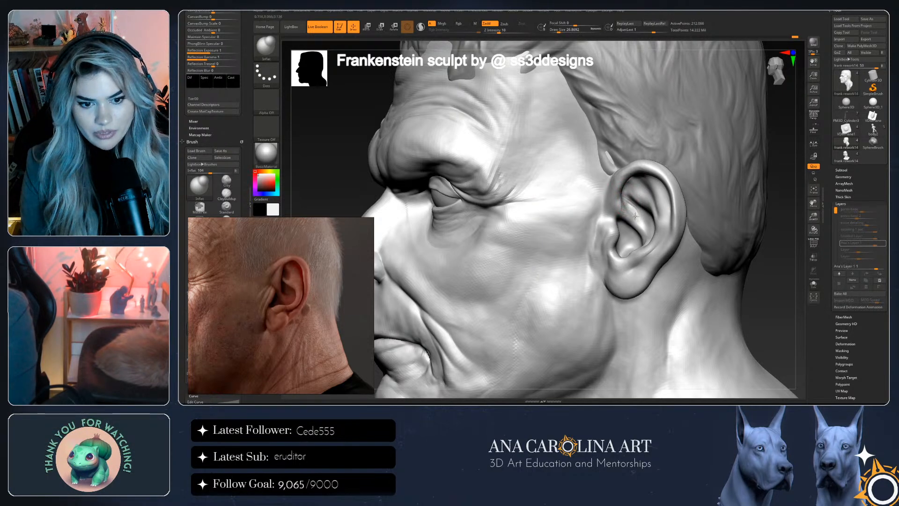
pyautogui.scroll(-2, 776, 223)
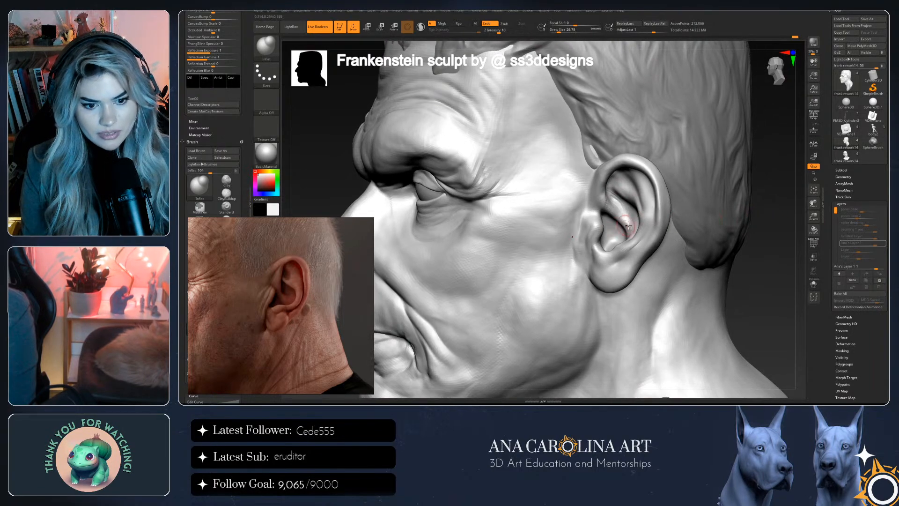
pyautogui.scroll(-1, 752, 275)
# Adjust the ear's outer silhouette and lobe from the front with the Move brush, enlarging the draw size from about 65 to 90
pyautogui.moveTo(752, 275); pyautogui.dragTo(684, 255)
pyautogui.press('b')
pyautogui.press('m')
pyautogui.press('v')
pyautogui.press('space')
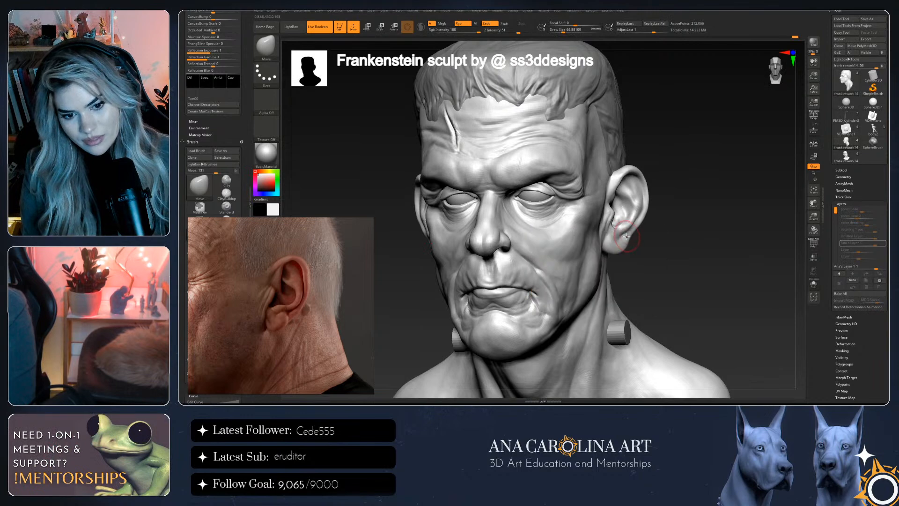
pyautogui.moveTo(668, 260); pyautogui.dragTo(673, 264)
pyautogui.moveTo(688, 300); pyautogui.dragTo(691, 281)
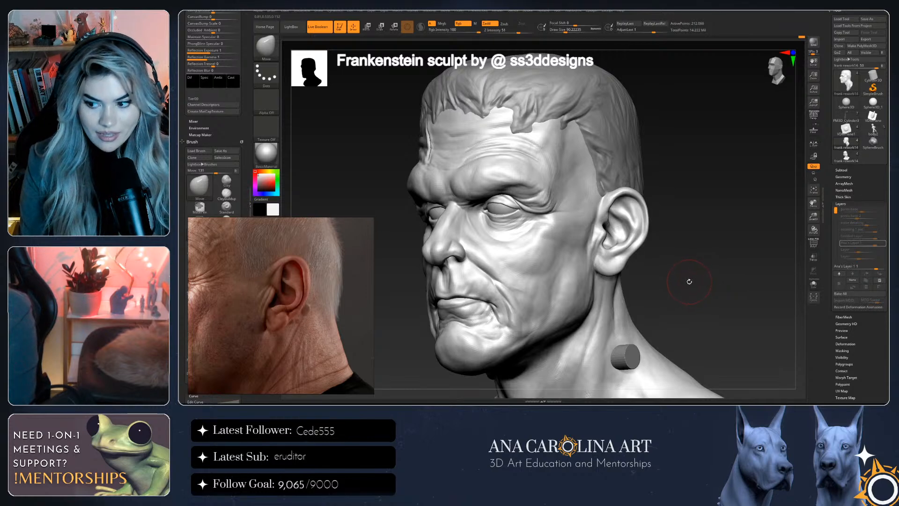
# Reposition the antihelix and rear rim from the front with the Move brush, starting at a draw size of about 51
pyautogui.moveTo(704, 257)
pyautogui.mouseDown()
pyautogui.moveTo(710, 231)
pyautogui.moveTo(707, 243)
pyautogui.moveTo(684, 234)
pyautogui.moveTo(650, 255)
pyautogui.moveTo(694, 256)
pyautogui.moveTo(646, 236)
pyautogui.mouseUp()
pyautogui.press('[')
pyautogui.press('[')
pyautogui.press('[')
pyautogui.press('[')
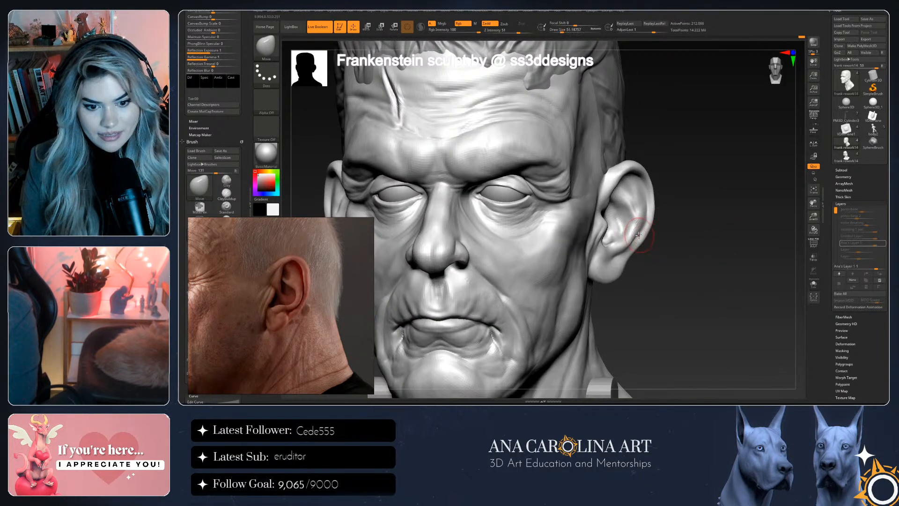
pyautogui.press('space')
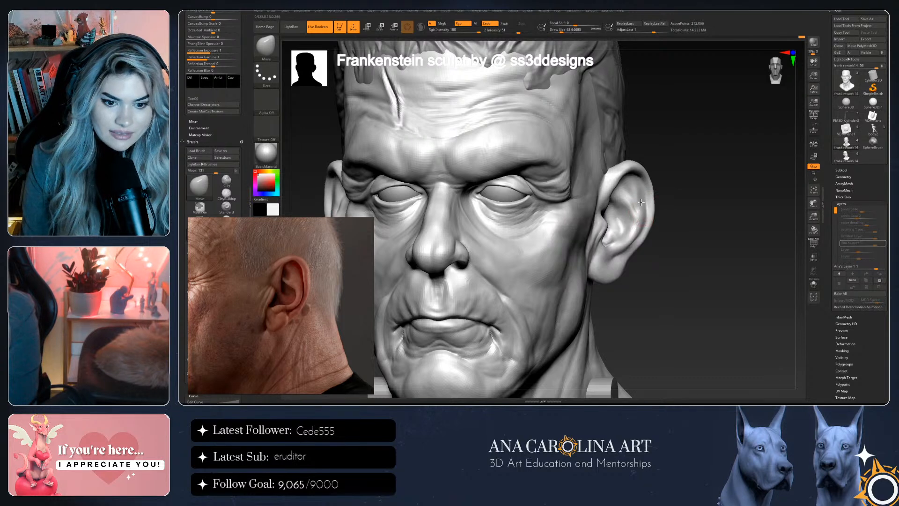
pyautogui.press('[')
# Enlarge the Move brush to a draw size of about 119 and adjust the ear's outer rim in front and three-quarter views
pyautogui.press('space')
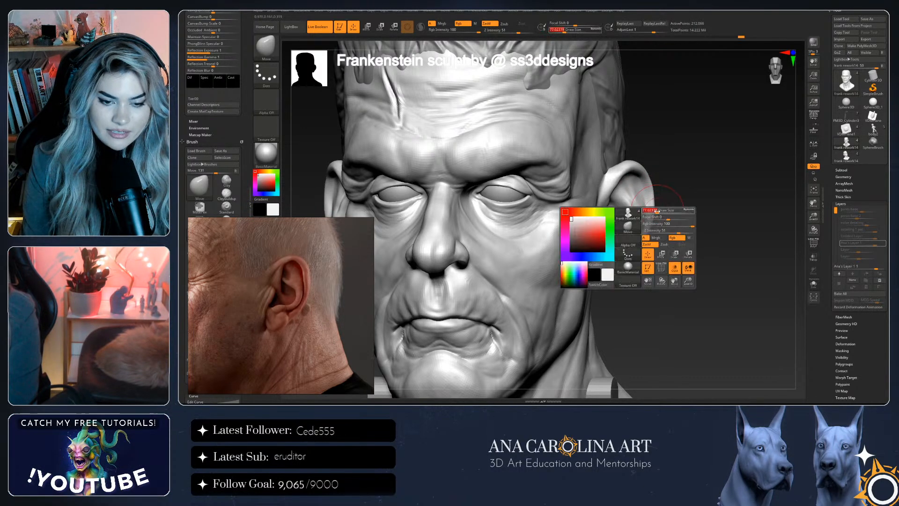
pyautogui.moveTo(653, 202)
pyautogui.mouseDown()
pyautogui.moveTo(674, 204)
pyautogui.moveTo(652, 204)
pyautogui.mouseUp()
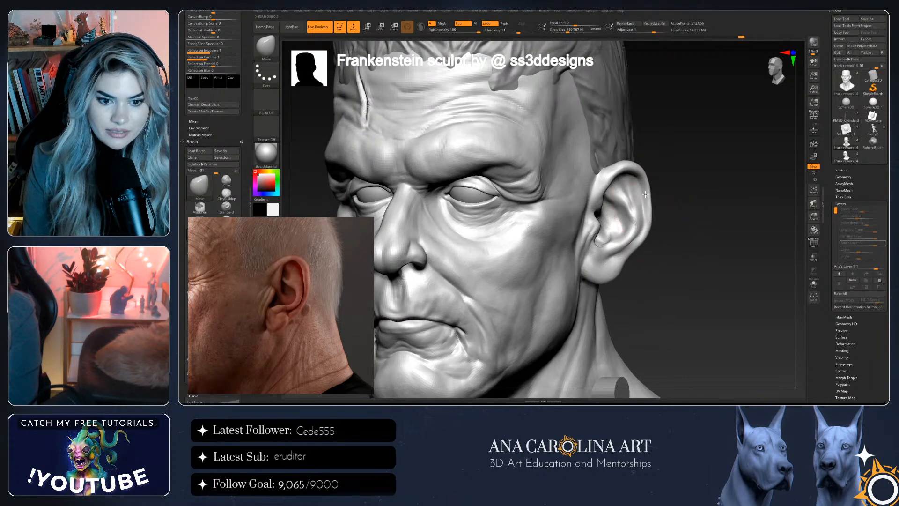
pyautogui.moveTo(649, 239)
pyautogui.mouseDown()
pyautogui.moveTo(645, 263)
pyautogui.moveTo(615, 276)
pyautogui.moveTo(666, 275)
pyautogui.moveTo(662, 292)
pyautogui.mouseUp()
# Switch to the DamStandard brush at a draw size of about 90 and frame the ear and lobe for further work
pyautogui.press('space')
pyautogui.press('f')
pyautogui.press('b')
pyautogui.press('d')
pyautogui.press('s')
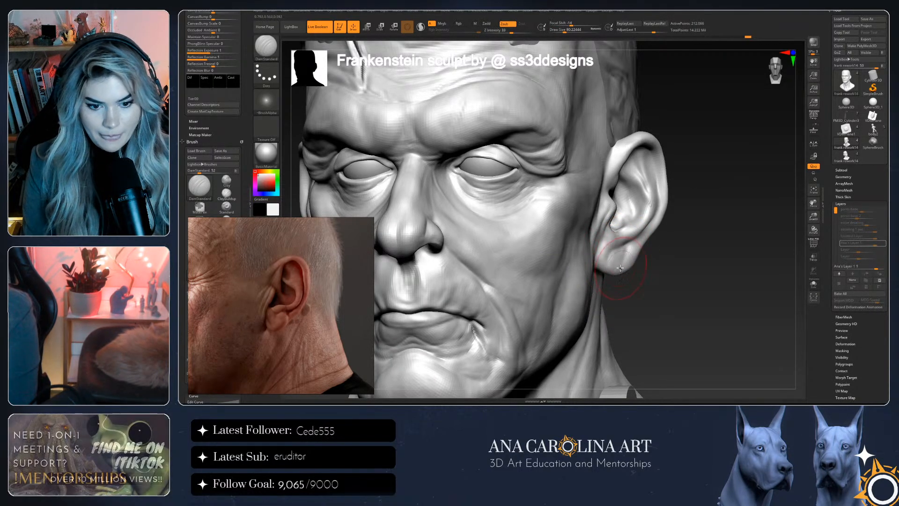
pyautogui.press('f')
pyautogui.moveTo(647, 264)
pyautogui.mouseDown()
pyautogui.moveTo(659, 244)
pyautogui.moveTo(672, 281)
pyautogui.moveTo(661, 292)
pyautogui.mouseUp()
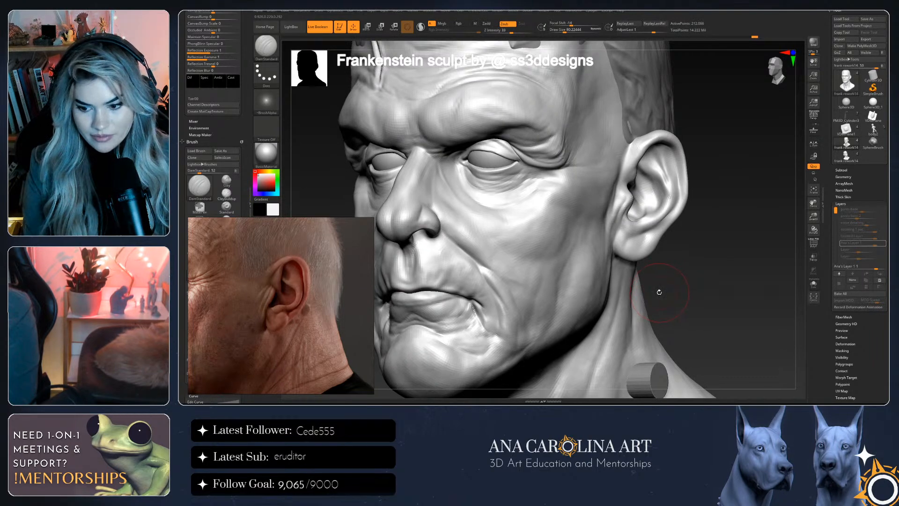
# Compare the reworked ear with the detailed earlier version of the head by switching between the two tools, checking profile and front views
pyautogui.moveTo(712, 279); pyautogui.dragTo(770, 242)
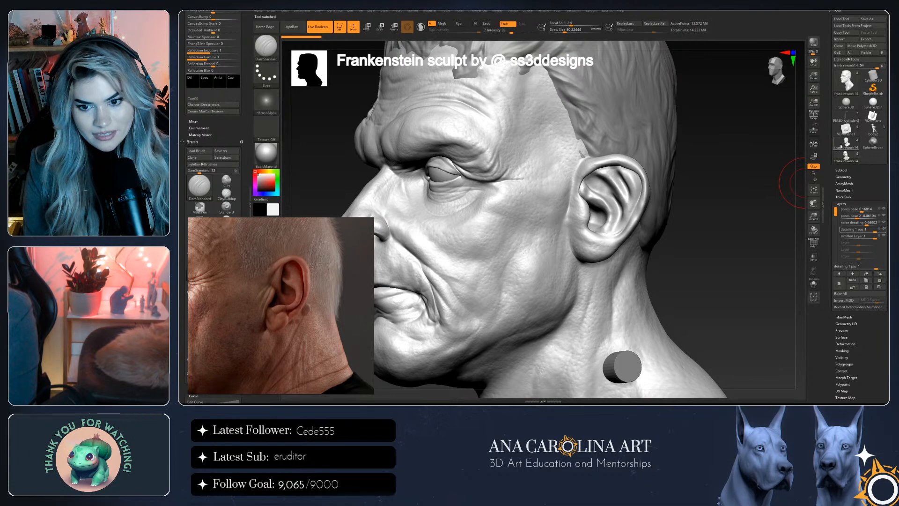
pyautogui.click(837, 159)
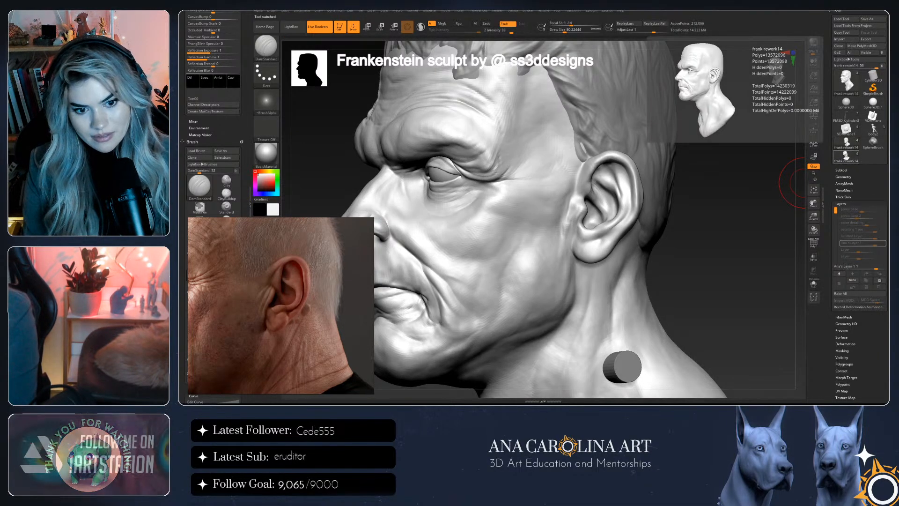
pyautogui.click(836, 145)
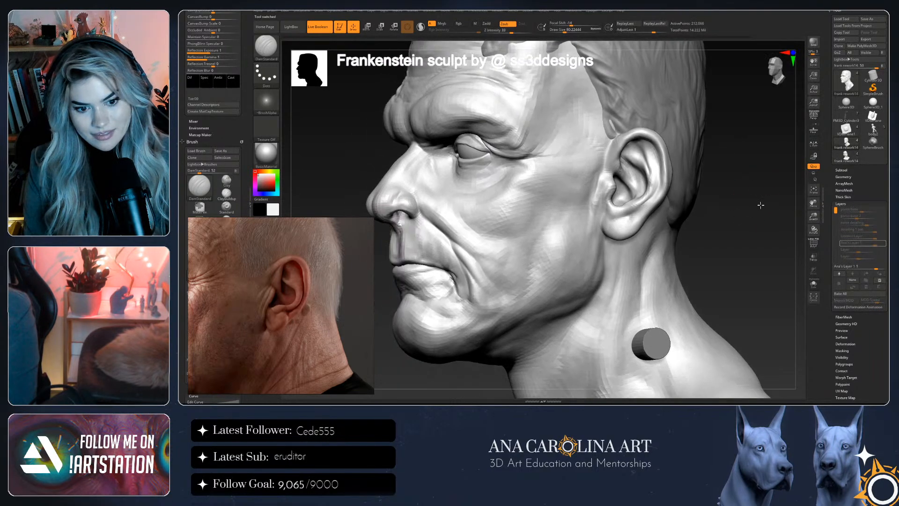
pyautogui.moveTo(756, 196)
pyautogui.mouseDown()
pyautogui.moveTo(764, 210)
pyautogui.moveTo(753, 213)
pyautogui.moveTo(769, 220)
pyautogui.moveTo(747, 219)
pyautogui.mouseUp()
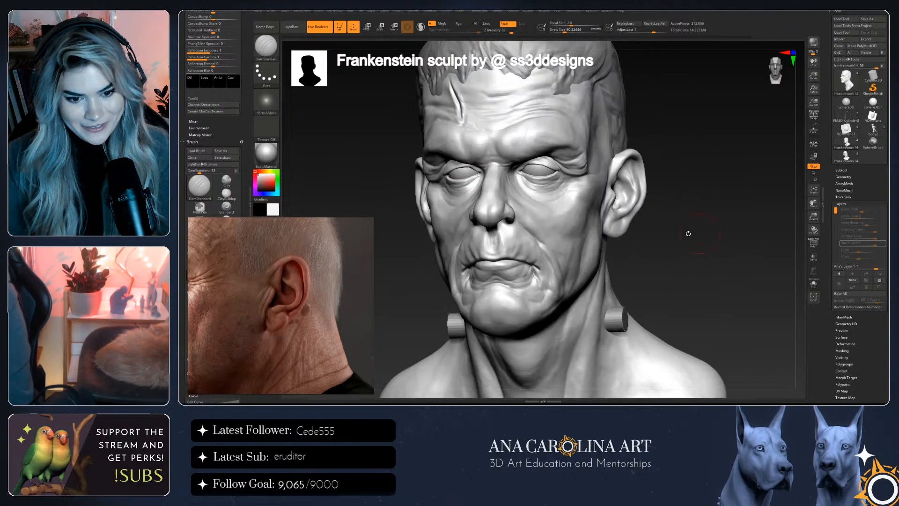
pyautogui.moveTo(675, 239); pyautogui.dragTo(625, 209)
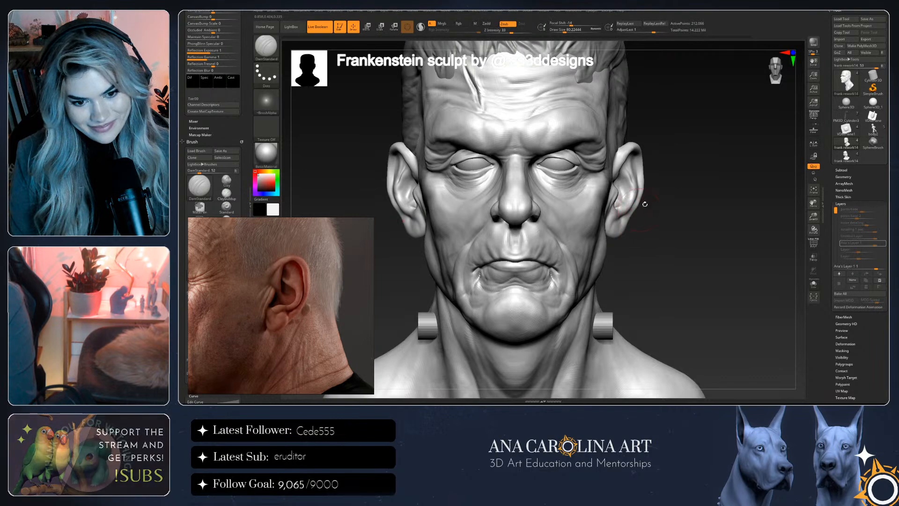
# Check the ear from profile and three-quarter views, then browse the reference board to a close-up of the brown Frankenstein bust's ear
pyautogui.moveTo(661, 185); pyautogui.dragTo(641, 197)
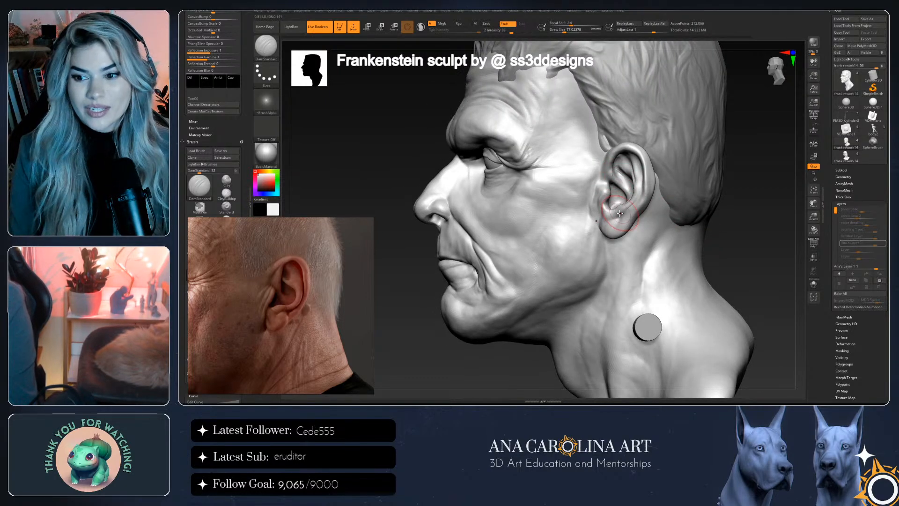
pyautogui.moveTo(768, 294); pyautogui.dragTo(738, 274)
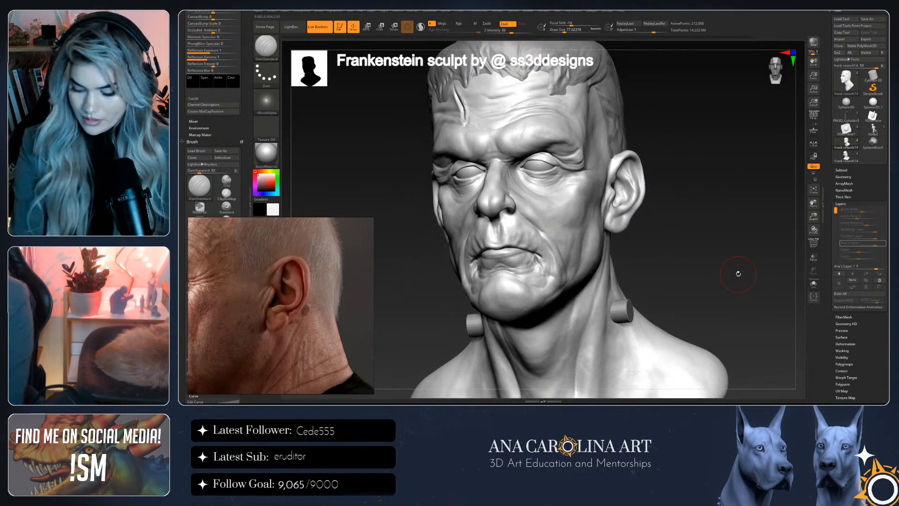
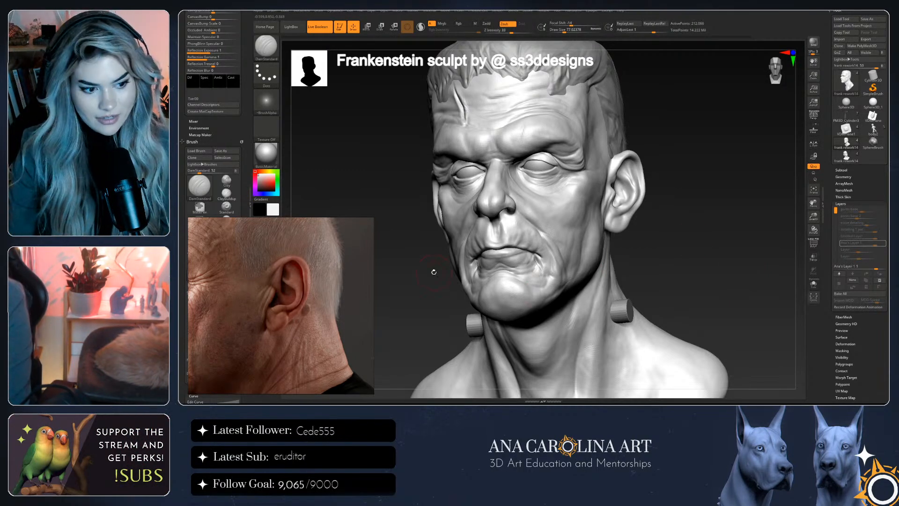
pyautogui.scroll(-2, 336, 281)
pyautogui.scroll(-4, 336, 281)
pyautogui.scroll(8, 290, 309)
pyautogui.scroll(-6, 290, 309)
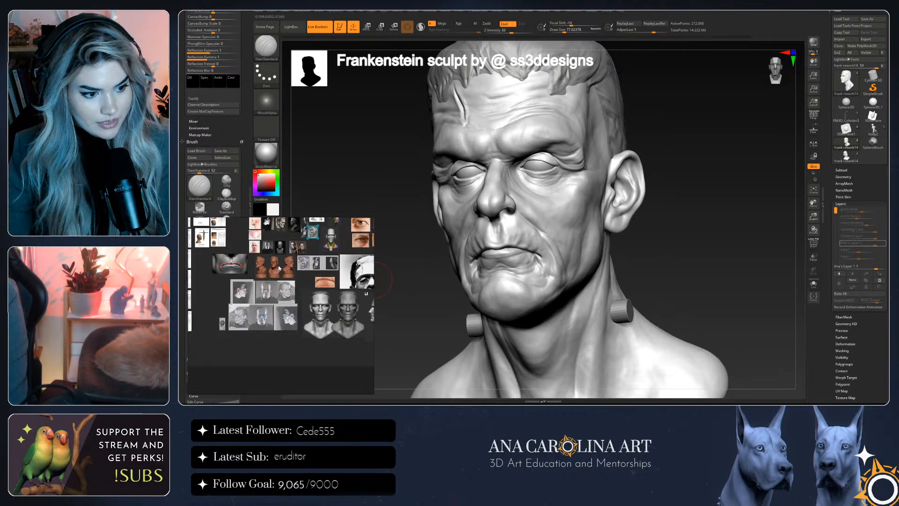
pyautogui.scroll(8, 292, 264)
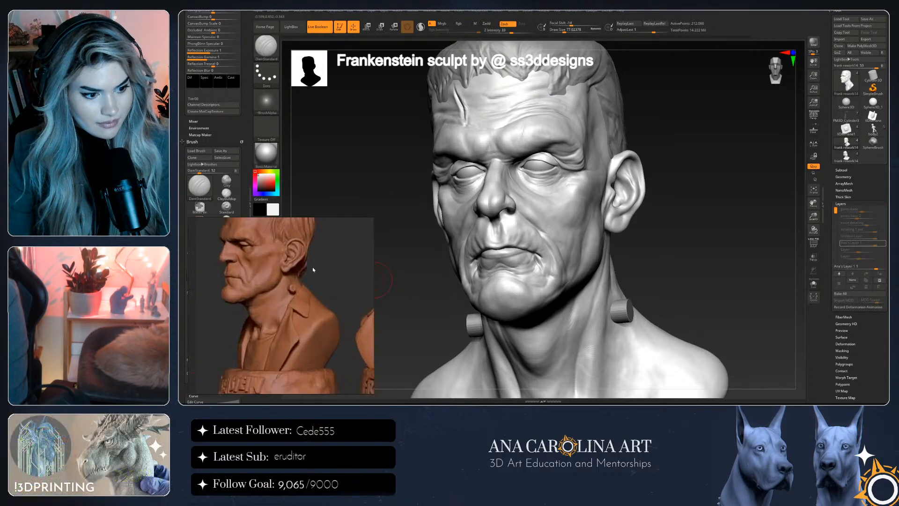
pyautogui.scroll(2, 286, 255)
# Turn the head to match the brown bust's angle and switch to the Inflat brush at a draw size of about 145
pyautogui.moveTo(703, 281)
pyautogui.mouseDown()
pyautogui.moveTo(685, 241)
pyautogui.moveTo(680, 251)
pyautogui.mouseUp()
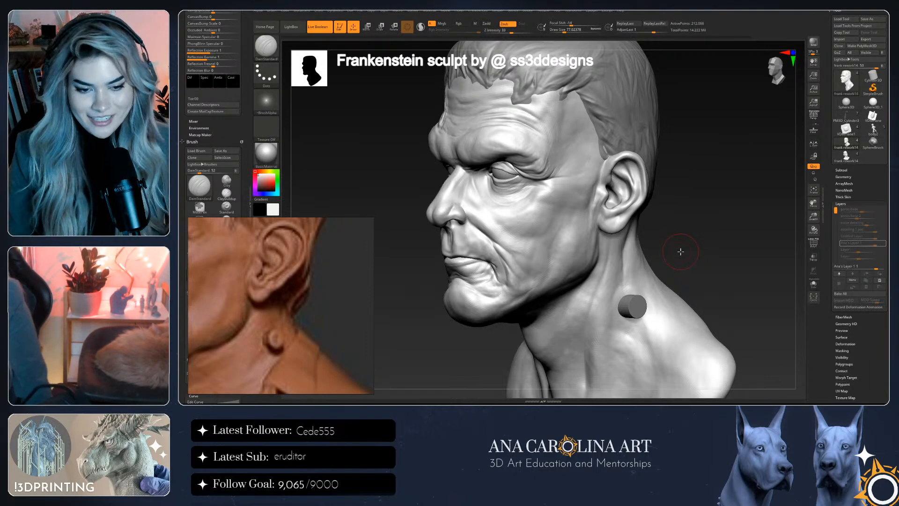
pyautogui.moveTo(680, 252); pyautogui.dragTo(682, 244)
pyautogui.press('b')
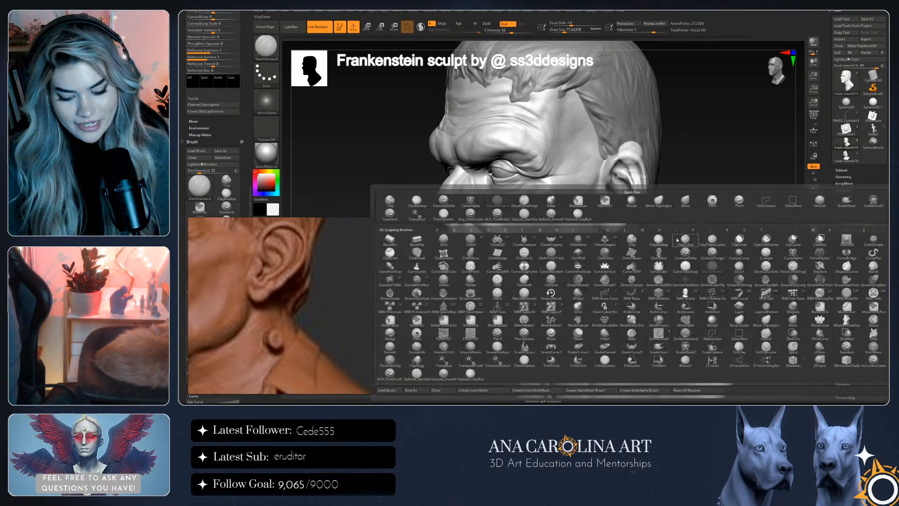
pyautogui.press('i')
pyautogui.press('n')
pyautogui.press('space')
pyautogui.moveTo(681, 201); pyautogui.dragTo(671, 197)
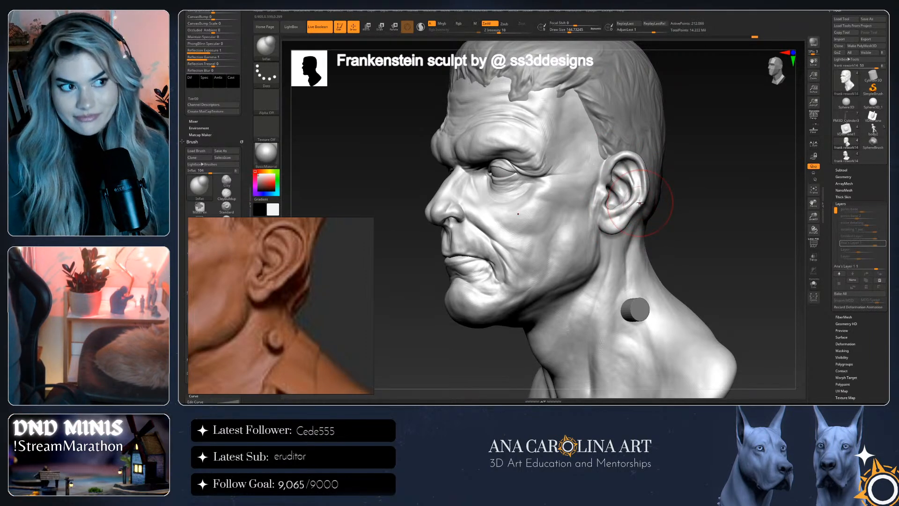
# Switch to the Move brush for reshaping the ear, keeping the head in a near-profile view
pyautogui.moveTo(708, 168); pyautogui.dragTo(719, 194)
pyautogui.press('b')
pyautogui.press('v')
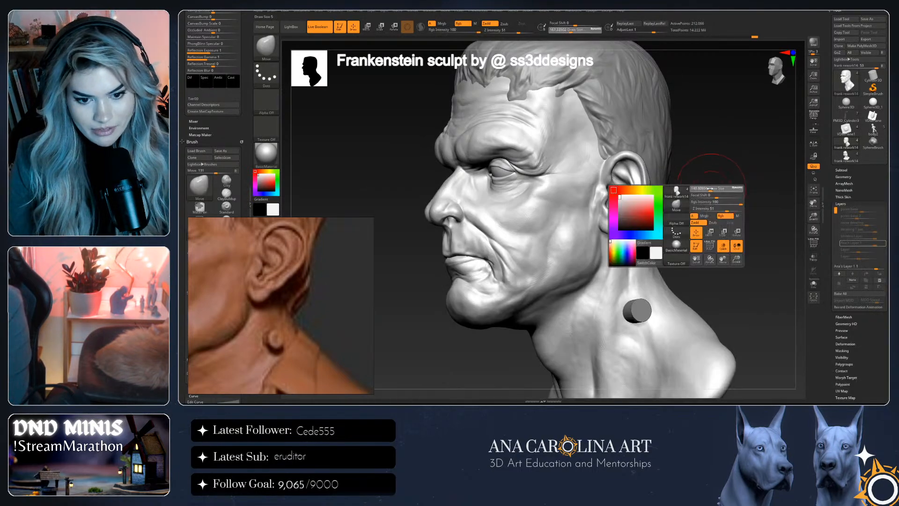
# Pull the ear's back edge outward with the Move brush at a draw size of about 74
pyautogui.moveTo(622, 197); pyautogui.dragTo(649, 179)
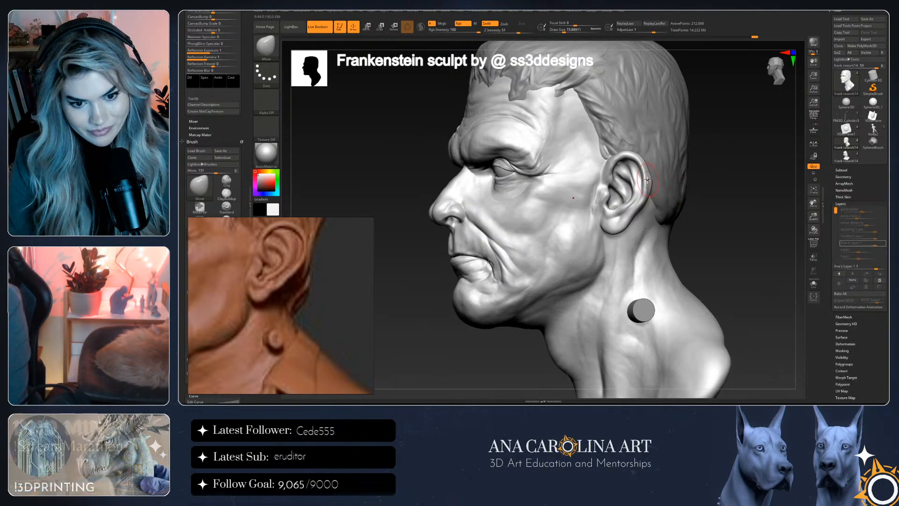
pyautogui.moveTo(718, 207); pyautogui.dragTo(725, 215)
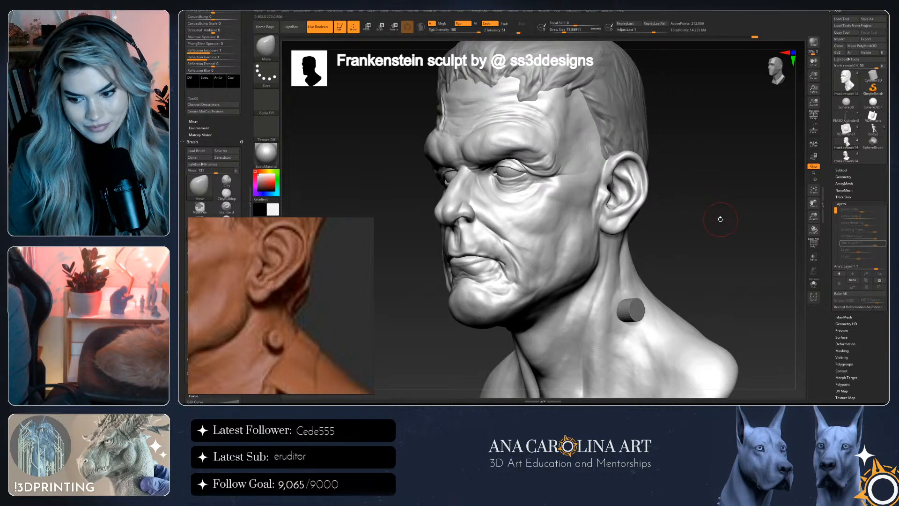
pyautogui.moveTo(718, 219)
pyautogui.mouseDown()
pyautogui.moveTo(706, 221)
pyautogui.moveTo(735, 217)
pyautogui.mouseUp()
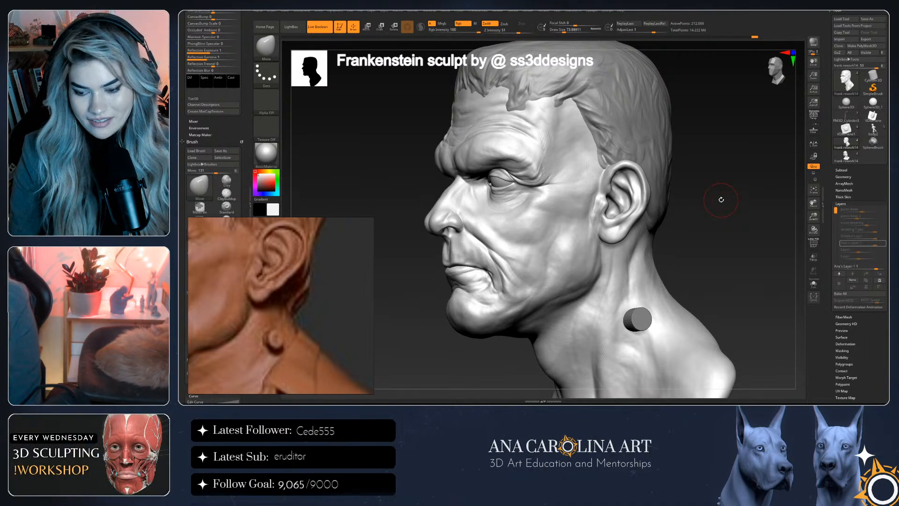
pyautogui.moveTo(719, 289)
pyautogui.mouseDown()
pyautogui.moveTo(743, 282)
pyautogui.moveTo(746, 271)
pyautogui.moveTo(728, 278)
pyautogui.mouseUp()
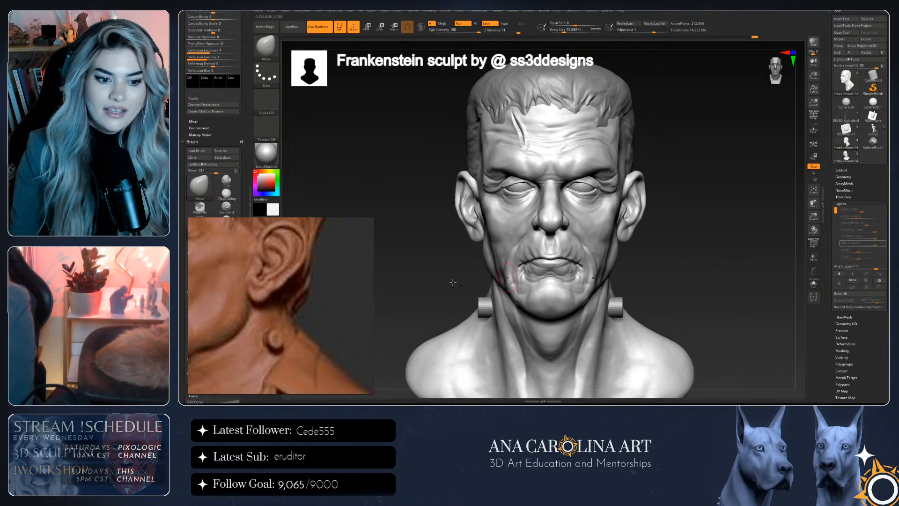
# Browse the reference board for the colour-coded ear anatomy diagrams and enlarge them
pyautogui.scroll(-5, 329, 298)
pyautogui.scroll(5, 329, 299)
pyautogui.scroll(-5, 329, 298)
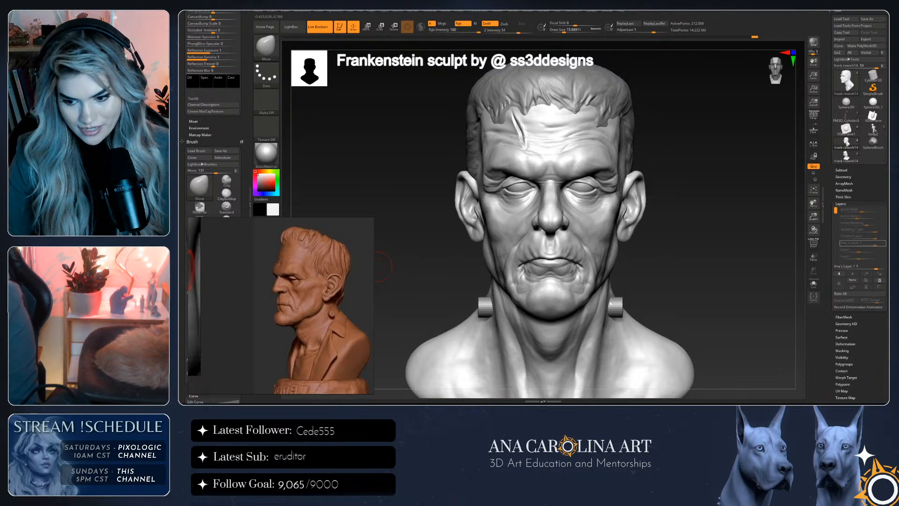
pyautogui.scroll(-4, 251, 289)
pyautogui.scroll(5, 252, 289)
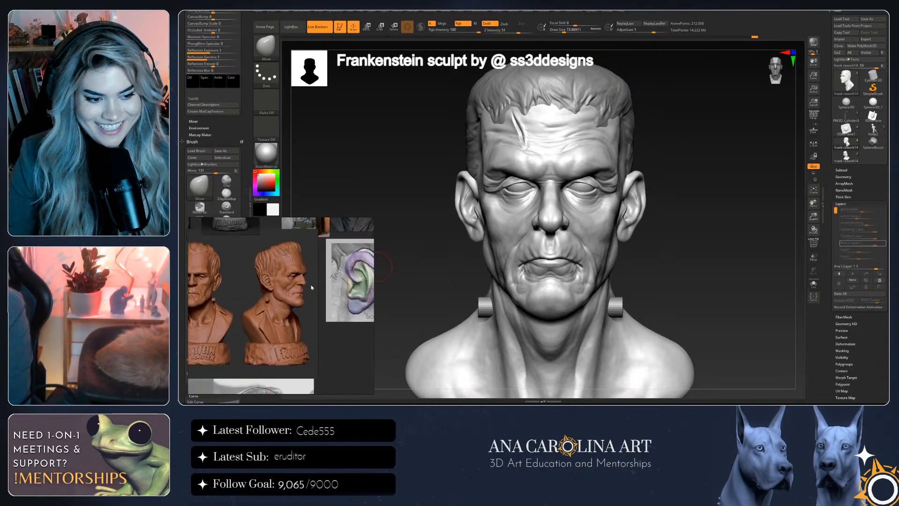
pyautogui.scroll(2, 311, 287)
# Reshape the front edge of the ear from the side view with the Move brush
pyautogui.moveTo(641, 282); pyautogui.dragTo(680, 274)
pyautogui.press('b')
pyautogui.press('Escape')
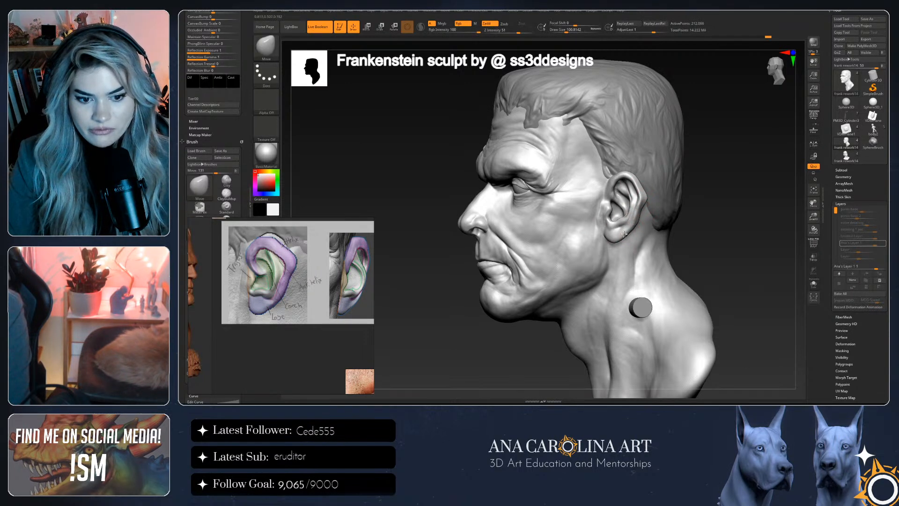
pyautogui.press('space')
pyautogui.moveTo(618, 192); pyautogui.dragTo(605, 192)
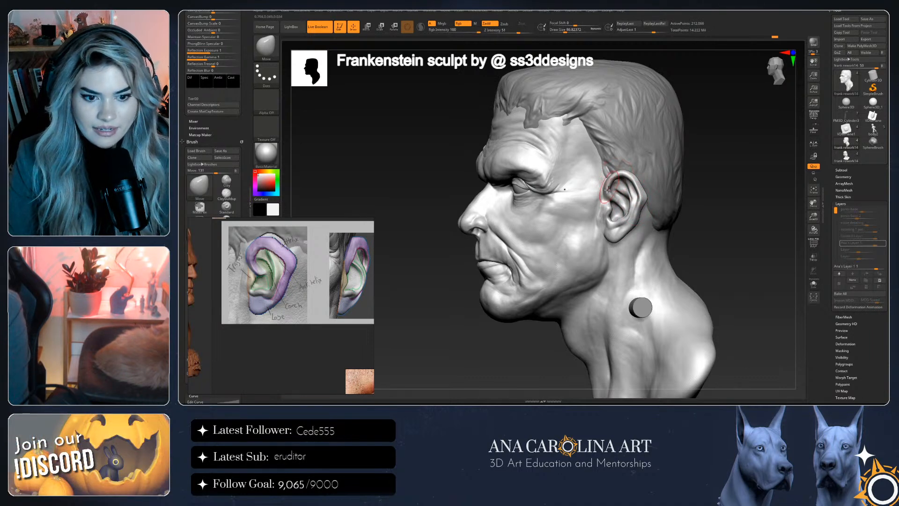
pyautogui.press('space')
pyautogui.moveTo(623, 218); pyautogui.dragTo(609, 218)
pyautogui.moveTo(608, 218)
pyautogui.mouseDown(button='right')
pyautogui.moveTo(684, 219)
pyautogui.moveTo(648, 225)
pyautogui.moveTo(630, 203)
pyautogui.moveTo(644, 176)
pyautogui.moveTo(660, 184)
pyautogui.mouseUp(button='right')
pyautogui.press('space')
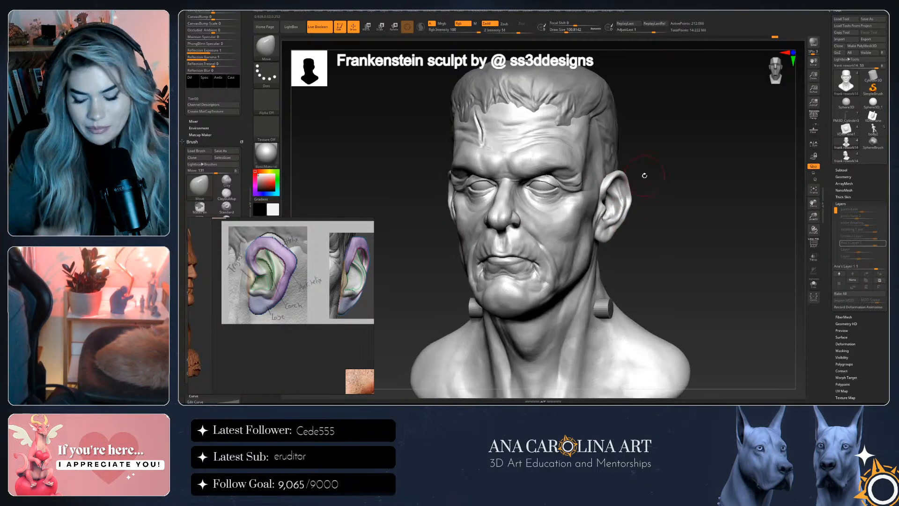
# Adjust the ear's outer contour from the front view with the Move brush and set the draw size to 112
pyautogui.moveTo(742, 270)
pyautogui.mouseDown(button='right')
pyautogui.moveTo(683, 263)
pyautogui.moveTo(724, 283)
pyautogui.moveTo(742, 309)
pyautogui.moveTo(744, 302)
pyautogui.mouseUp(button='right')
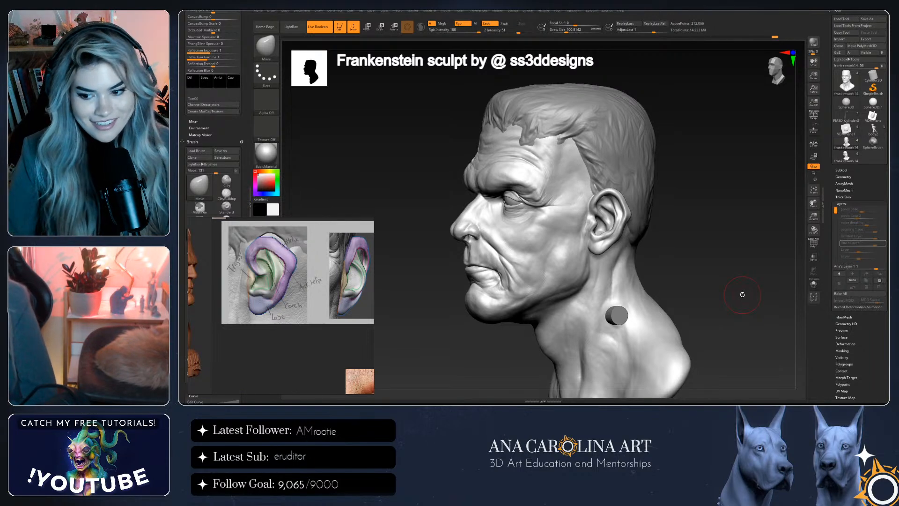
pyautogui.moveTo(698, 302); pyautogui.dragTo(714, 303)
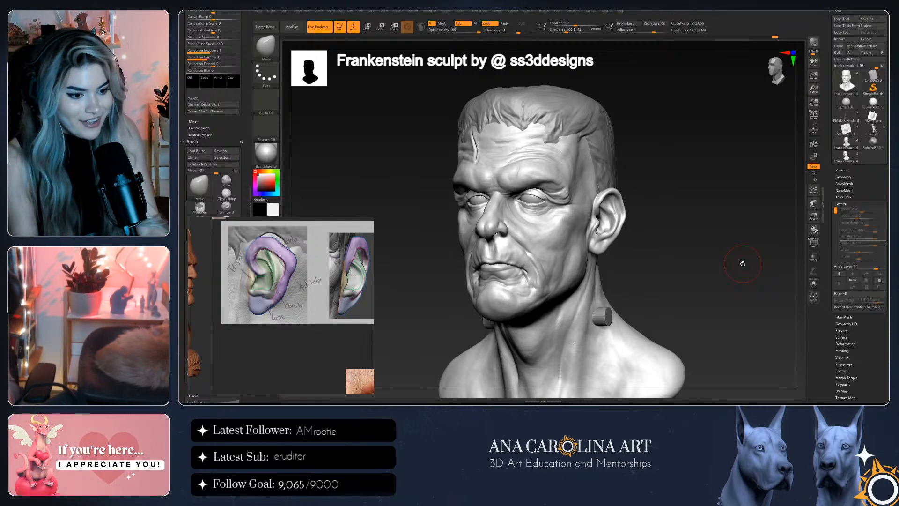
pyautogui.moveTo(724, 220)
pyautogui.mouseDown()
pyautogui.moveTo(698, 240)
pyautogui.moveTo(649, 239)
pyautogui.mouseUp()
pyautogui.press('space')
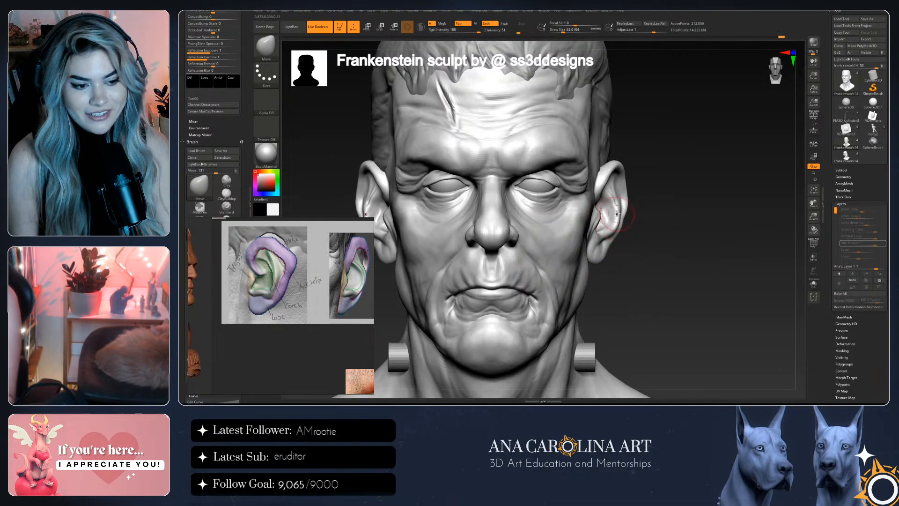
pyautogui.moveTo(623, 208)
pyautogui.mouseDown()
pyautogui.moveTo(597, 237)
pyautogui.moveTo(633, 222)
pyautogui.mouseUp()
pyautogui.press('space')
pyautogui.click(632, 219)
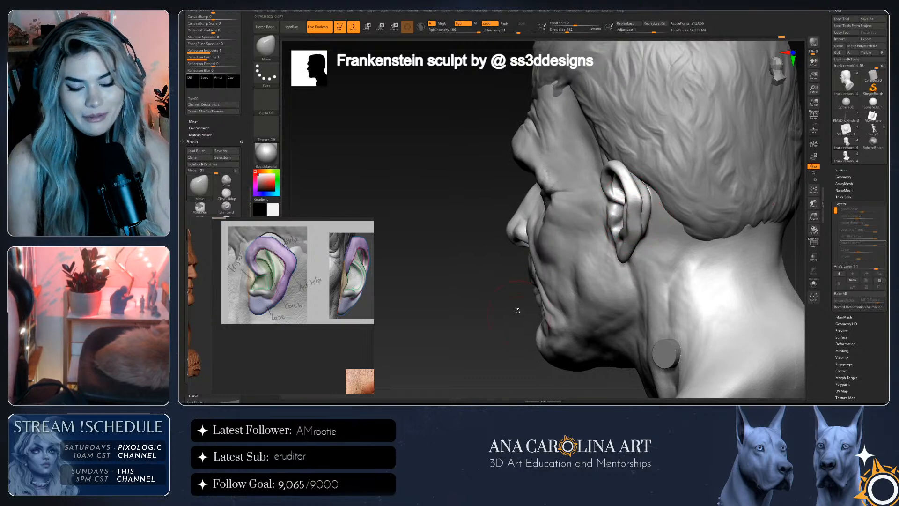
# Check the ears from the front and side, and bring up the older man's profile photo on the reference board
pyautogui.keyDown('shift'); pyautogui.moveTo(521, 314); pyautogui.dragTo(761, 269); pyautogui.keyUp('shift')
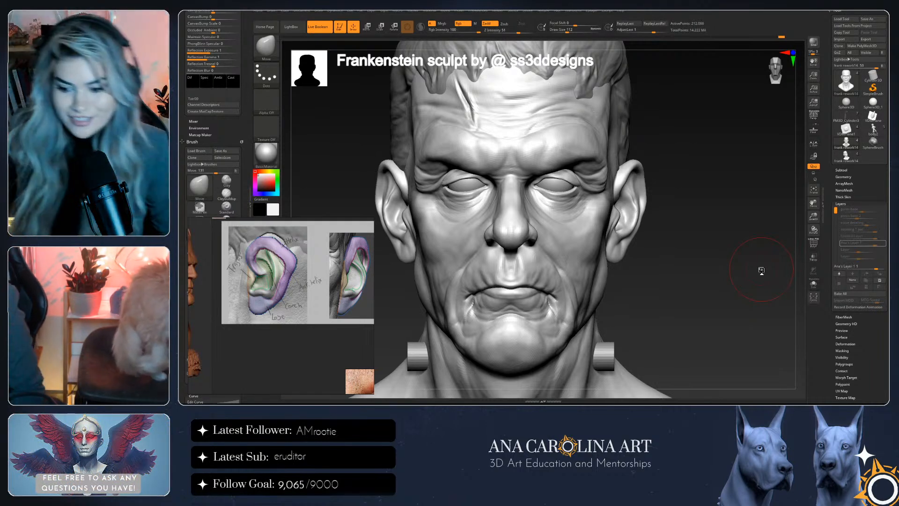
pyautogui.moveTo(761, 271); pyautogui.dragTo(687, 263)
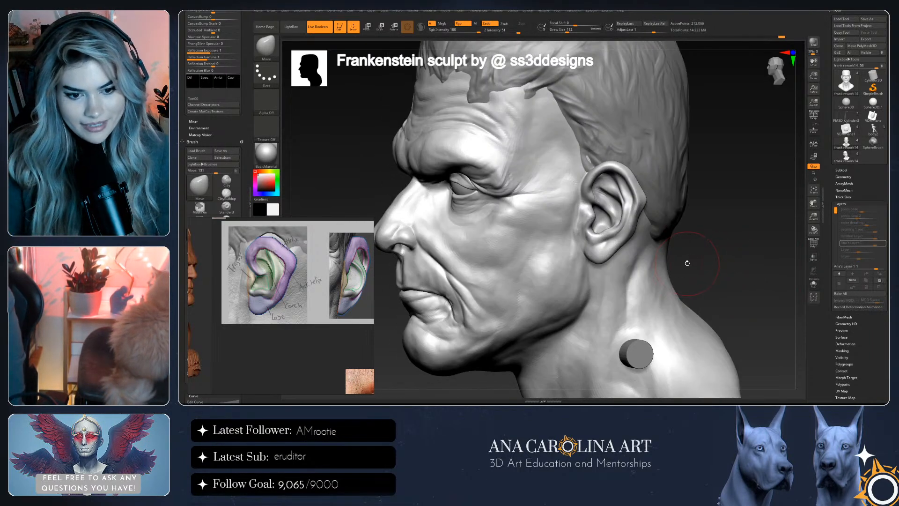
pyautogui.scroll(-5, 295, 304)
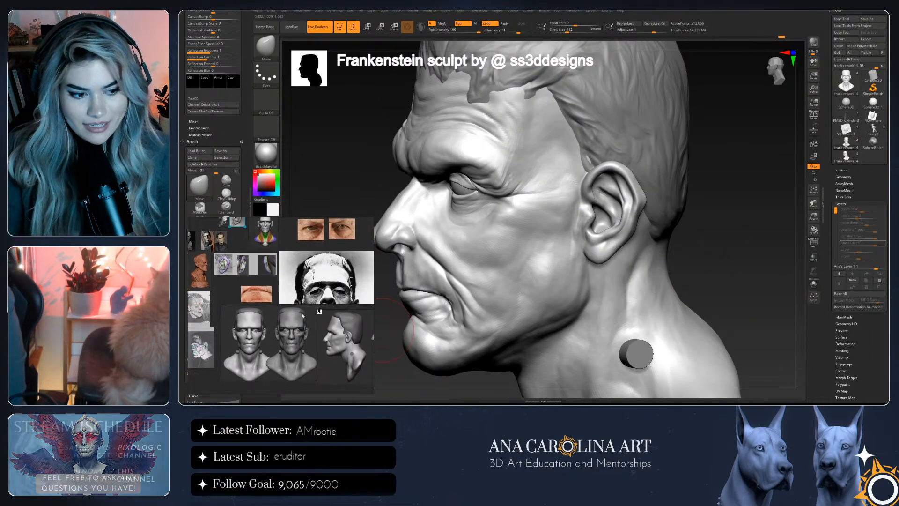
pyautogui.scroll(2, 309, 318)
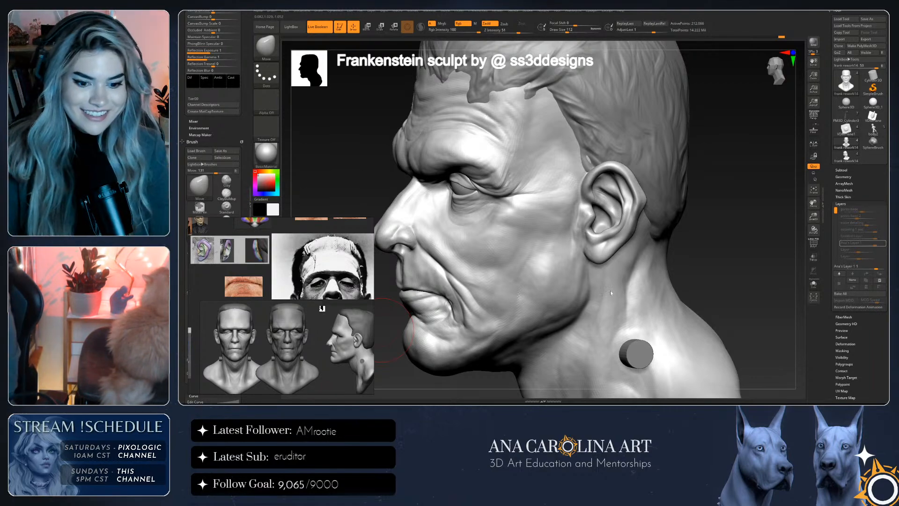
pyautogui.moveTo(603, 291); pyautogui.dragTo(656, 276, button='right')
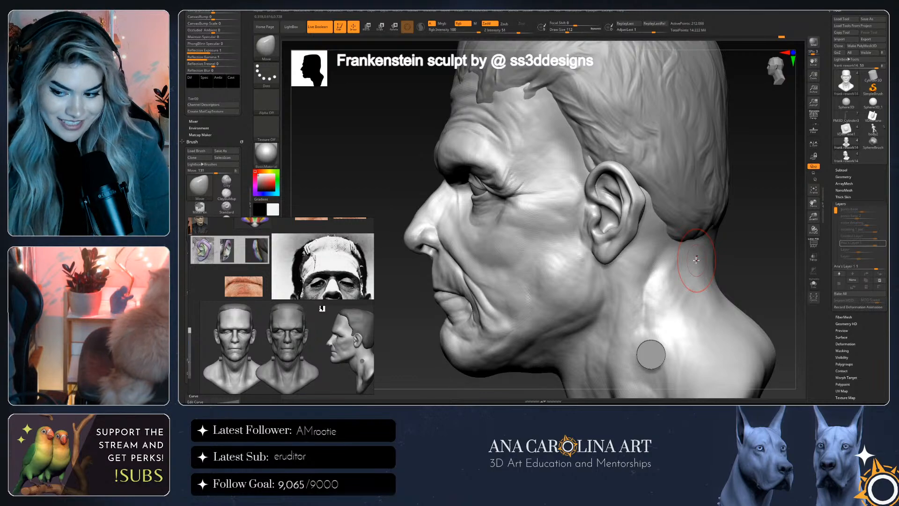
pyautogui.scroll(-5, 347, 285)
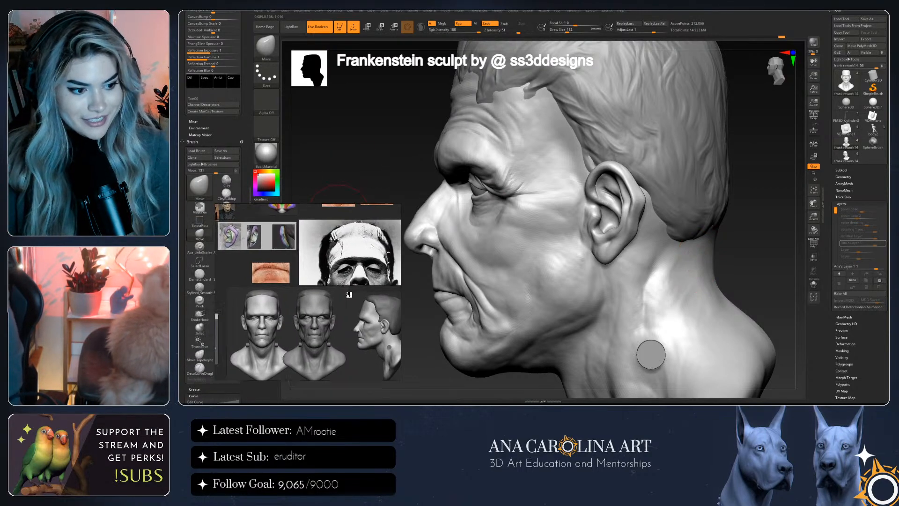
pyautogui.scroll(8, 366, 268)
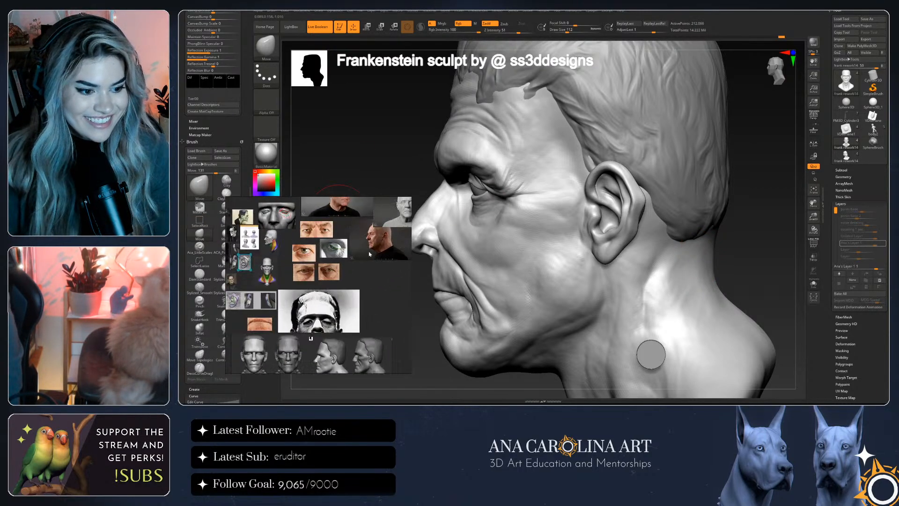
pyautogui.moveTo(733, 242)
pyautogui.mouseDown()
pyautogui.moveTo(735, 253)
pyautogui.moveTo(717, 253)
pyautogui.mouseUp()
# Switch between the original and reworked head tools to compare the ears from the front and at an angle
pyautogui.click(847, 157)
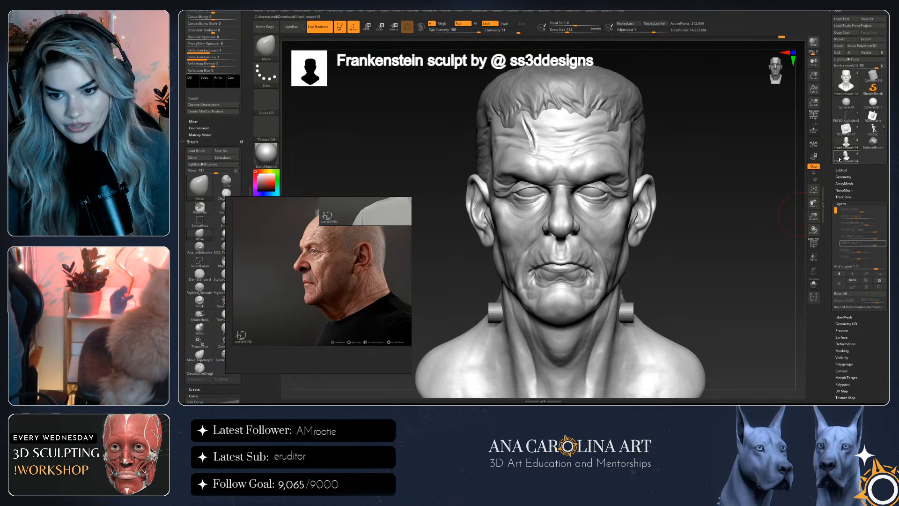
pyautogui.moveTo(847, 158)
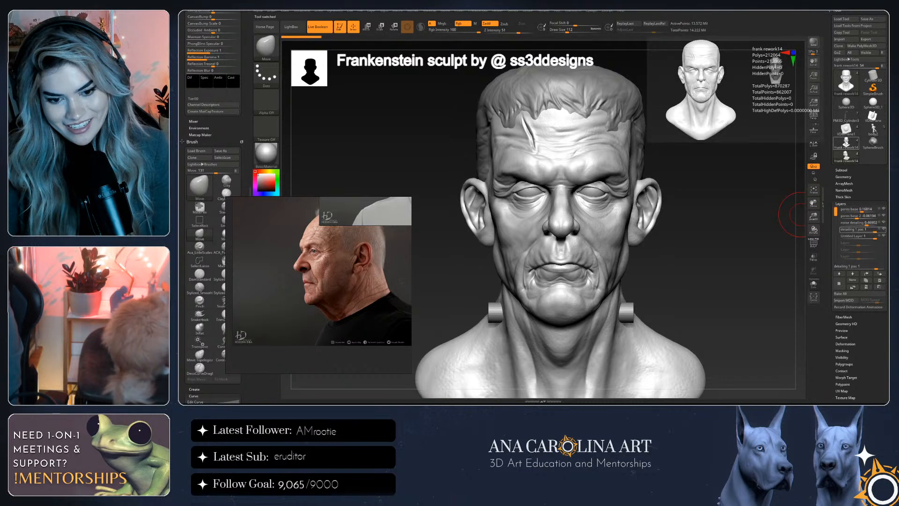
pyautogui.moveTo(794, 218); pyautogui.dragTo(843, 163)
pyautogui.moveTo(844, 161)
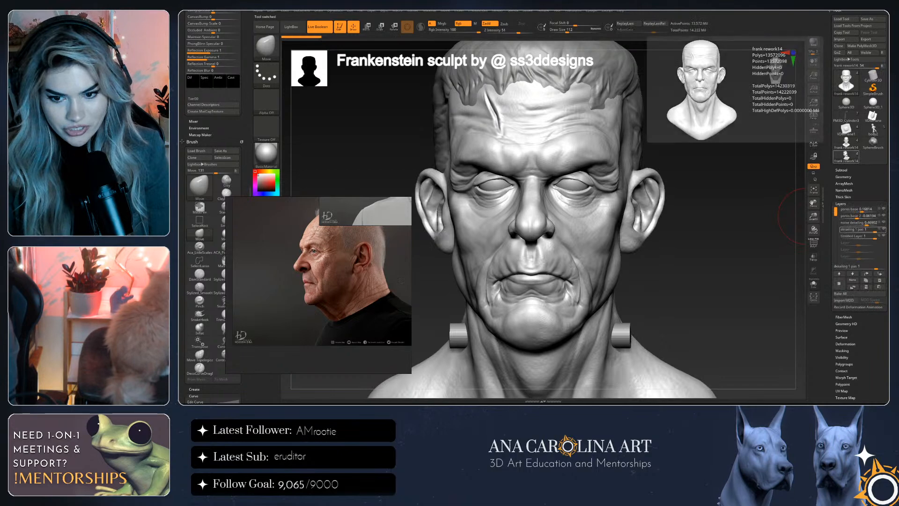
pyautogui.click(846, 159)
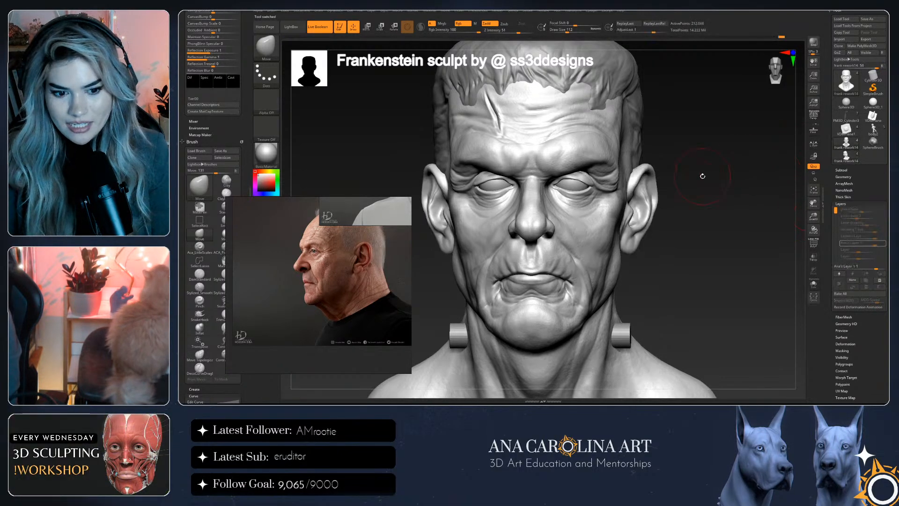
pyautogui.click(845, 157)
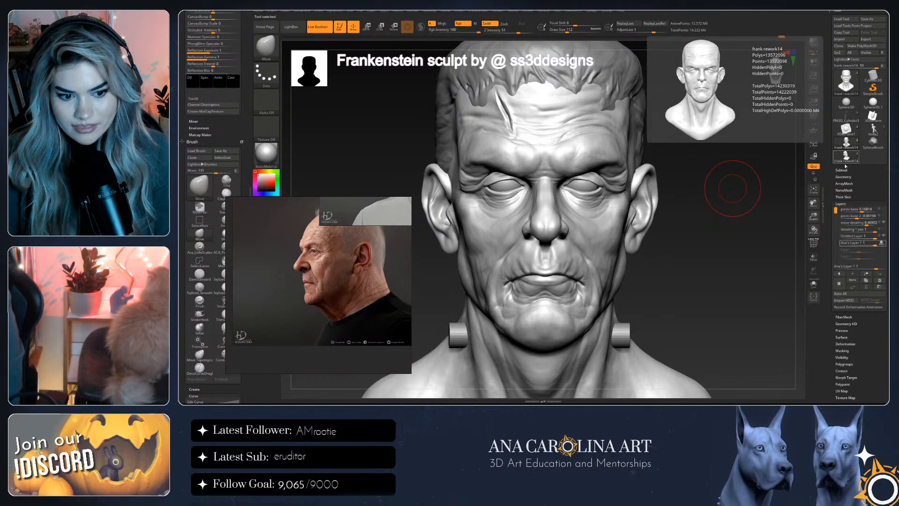
pyautogui.click(838, 160)
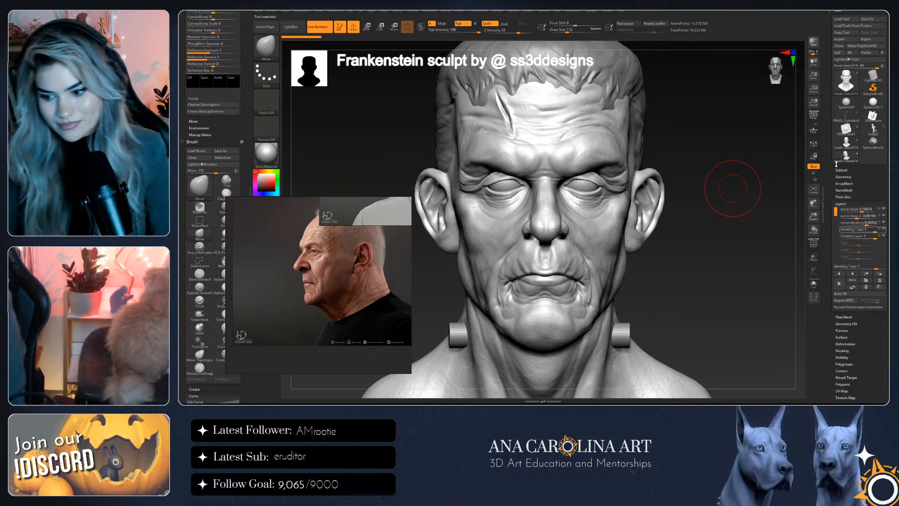
pyautogui.moveTo(859, 217)
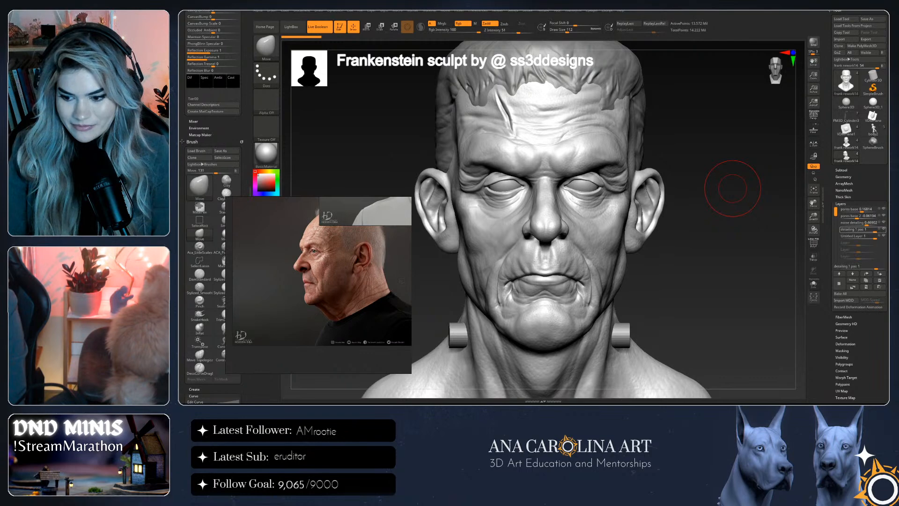
pyautogui.moveTo(732, 188); pyautogui.dragTo(744, 322)
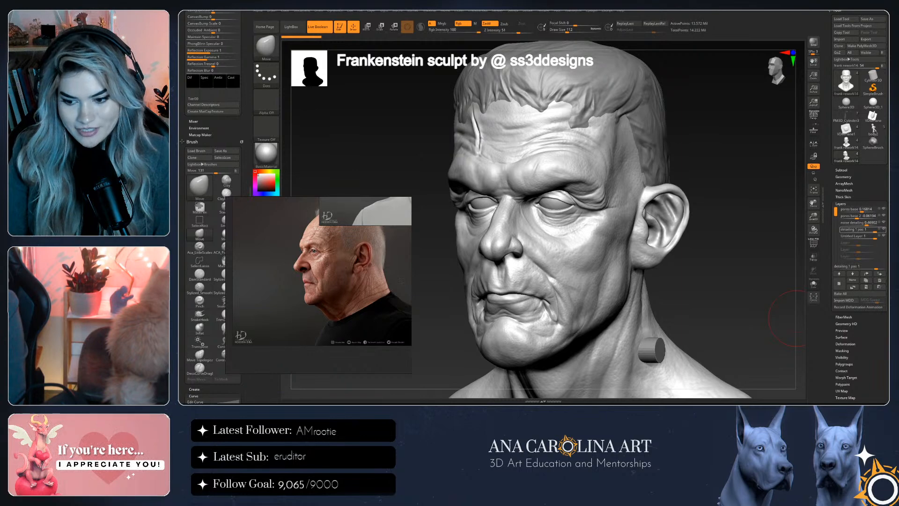
pyautogui.moveTo(792, 328); pyautogui.dragTo(763, 297)
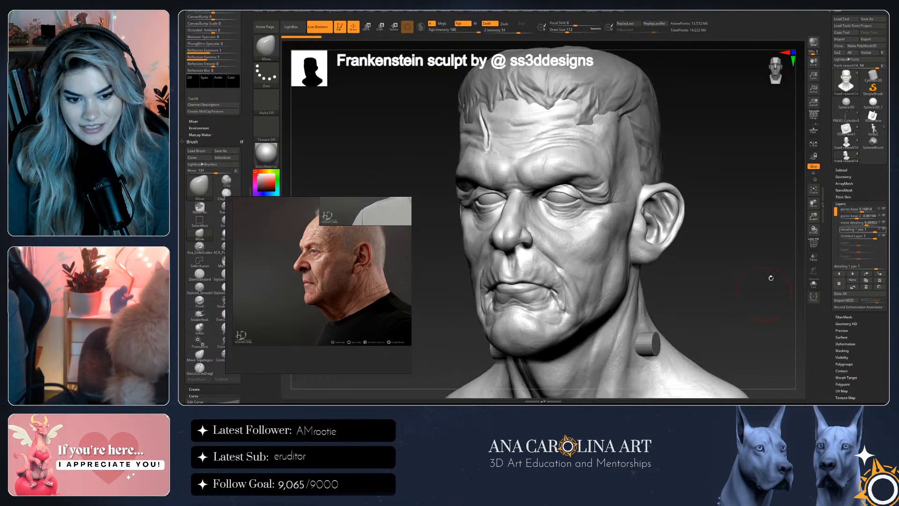
pyautogui.moveTo(763, 244); pyautogui.dragTo(762, 246)
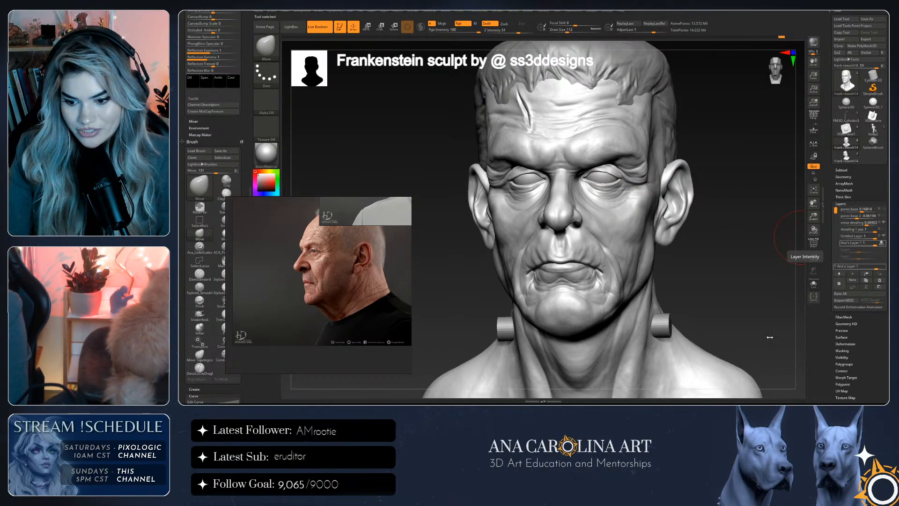
# Select the Stylized_DamStandard brush and set its draw size to about 33 for detailing the head
pyautogui.moveTo(777, 238); pyautogui.dragTo(749, 240)
pyautogui.press('b')
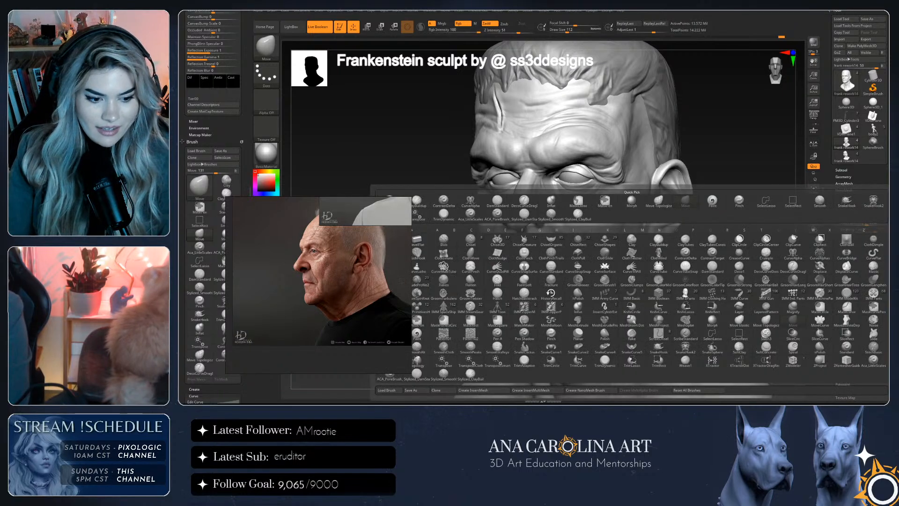
pyautogui.click(439, 375)
pyautogui.press('space')
pyautogui.moveTo(751, 247)
pyautogui.mouseDown()
pyautogui.moveTo(742, 254)
pyautogui.moveTo(771, 262)
pyautogui.mouseUp()
pyautogui.press('space')
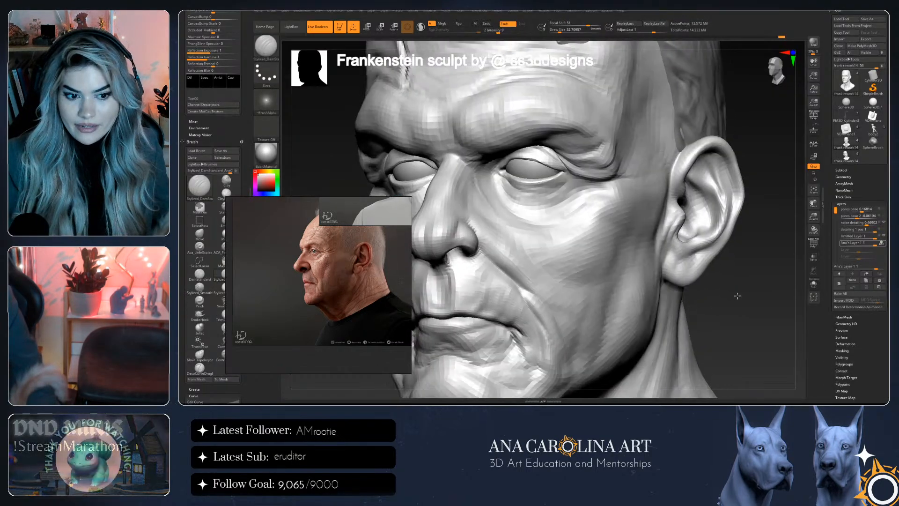
pyautogui.moveTo(738, 296); pyautogui.dragTo(737, 295)
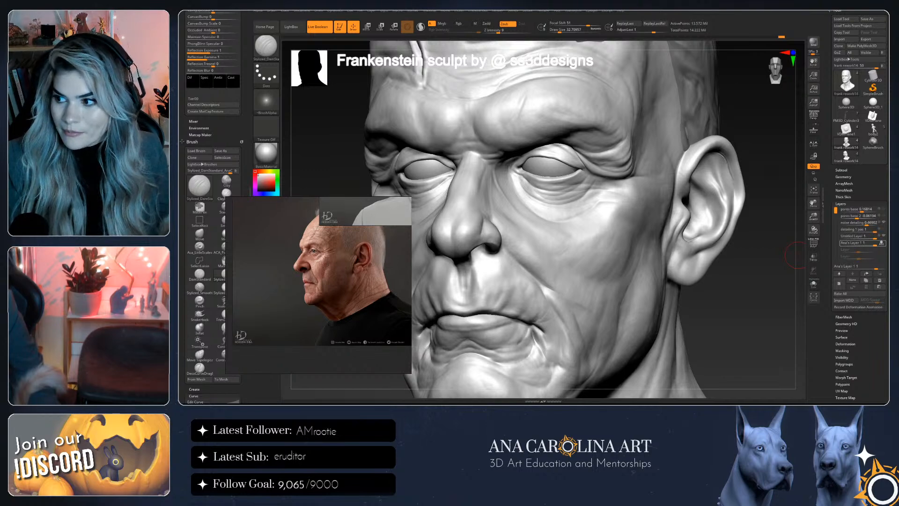
# Switch to the Evernote window and skim the gratitude note of viewer comments down to its end, then return to ZBrush
pyautogui.hotkey('alt', 'Tab')
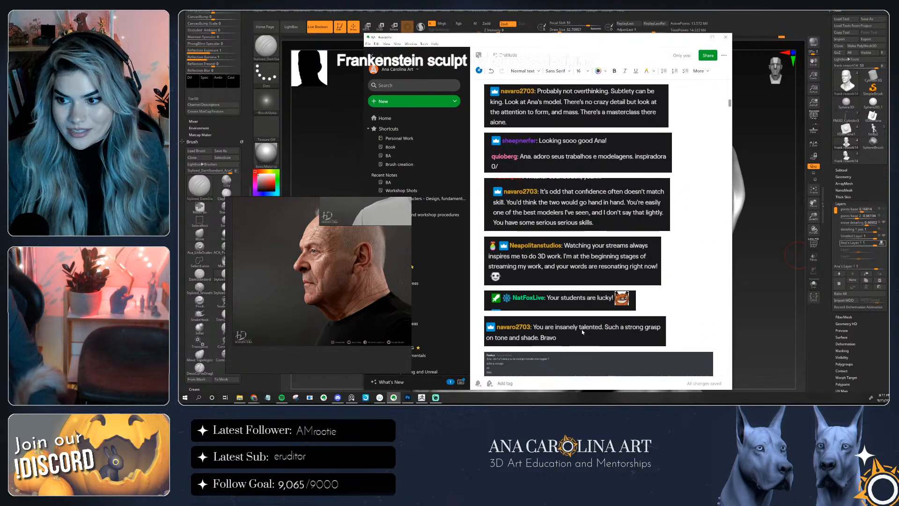
pyautogui.scroll(3, 580, 256)
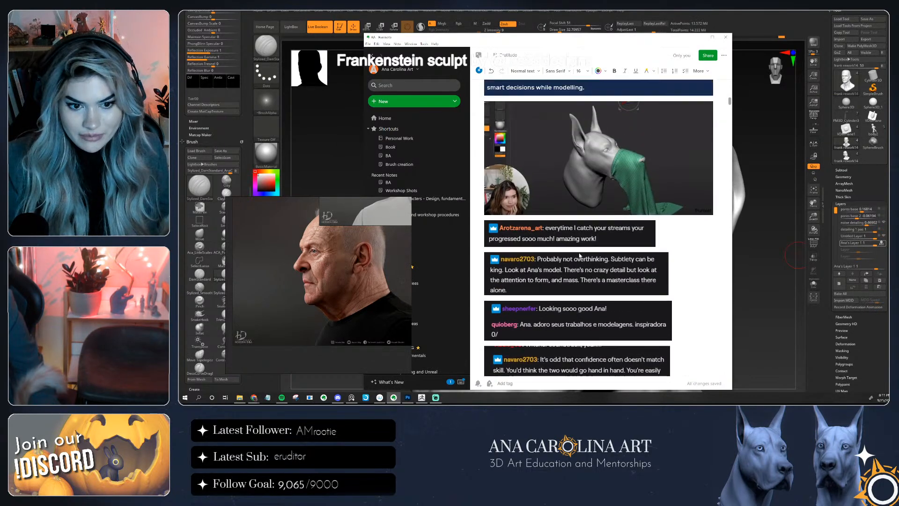
pyautogui.scroll(-2, 579, 255)
pyautogui.scroll(-1, 557, 134)
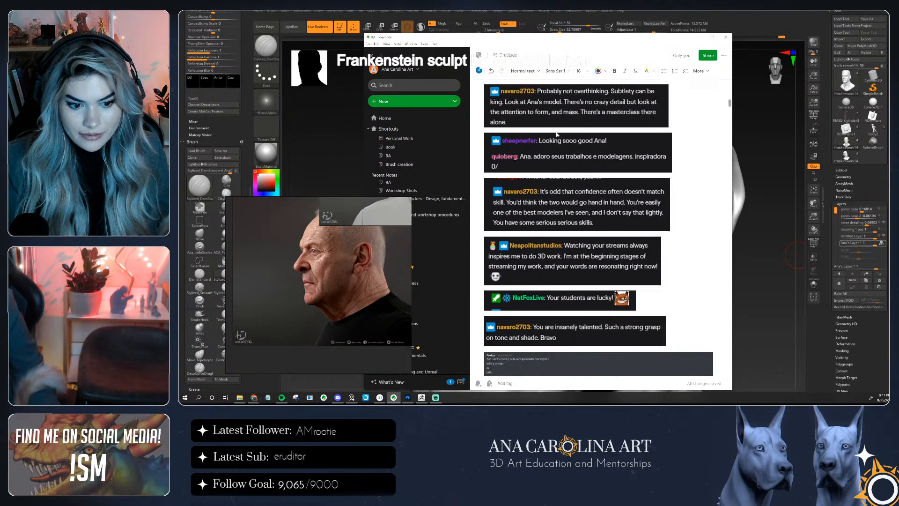
pyautogui.scroll(-5, 557, 134)
pyautogui.scroll(10, 558, 134)
pyautogui.scroll(-20, 698, 140)
pyautogui.scroll(-20, 695, 149)
pyautogui.scroll(-20, 655, 159)
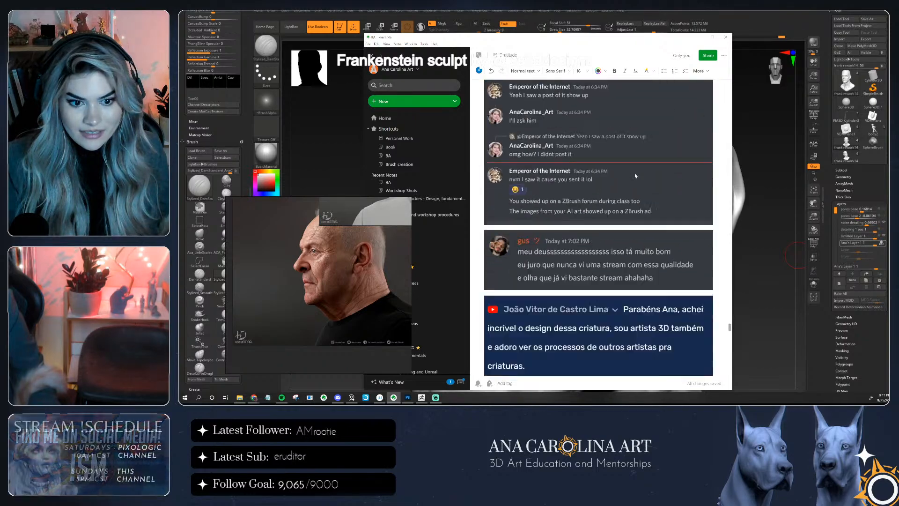
pyautogui.scroll(-20, 635, 176)
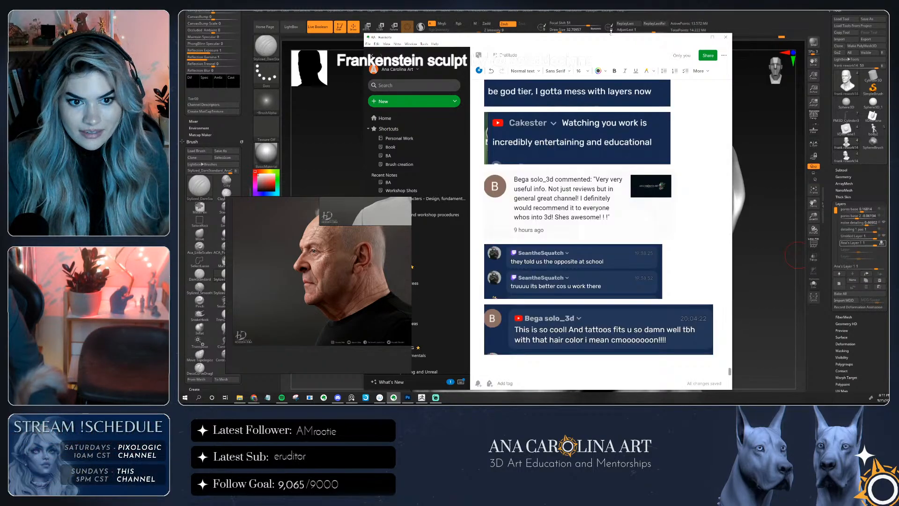
pyautogui.click(610, 33)
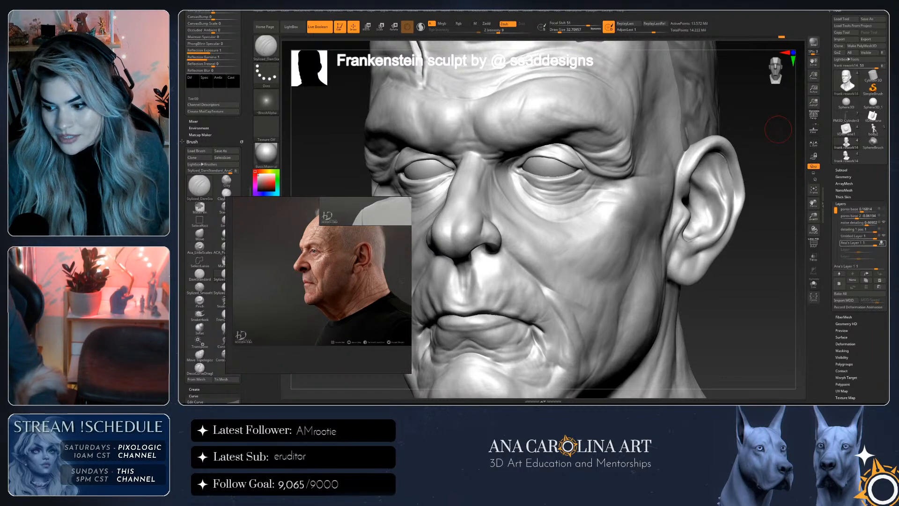
pyautogui.hotkey('alt', 'Tab')
pyautogui.hotkey('alt', 'Tab')
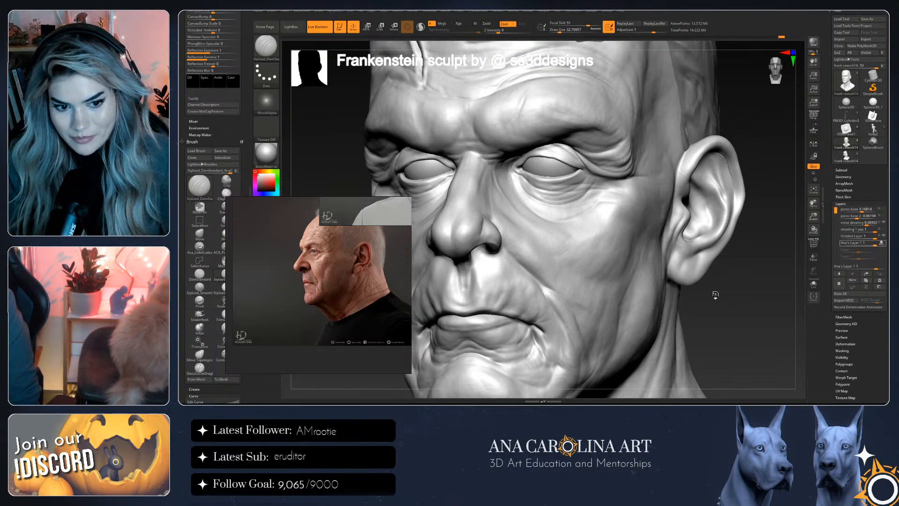
# Examine the head and ear from the front, three-quarter and side angles, both close up and with the shoulders in view
pyautogui.moveTo(733, 300)
pyautogui.keyDown('shift'); pyautogui.mouseDown()
pyautogui.moveTo(762, 313)
pyautogui.moveTo(735, 321)
pyautogui.mouseUp(); pyautogui.keyUp('shift')
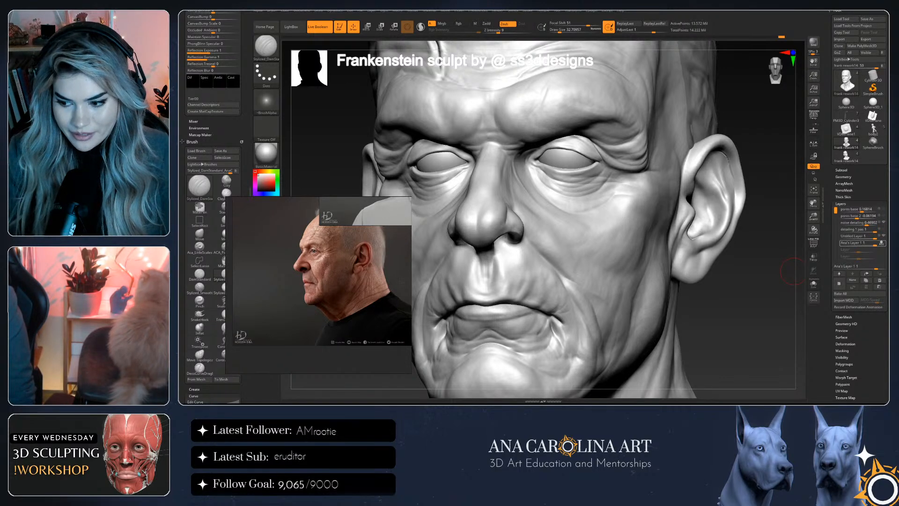
pyautogui.moveTo(794, 270); pyautogui.dragTo(769, 355)
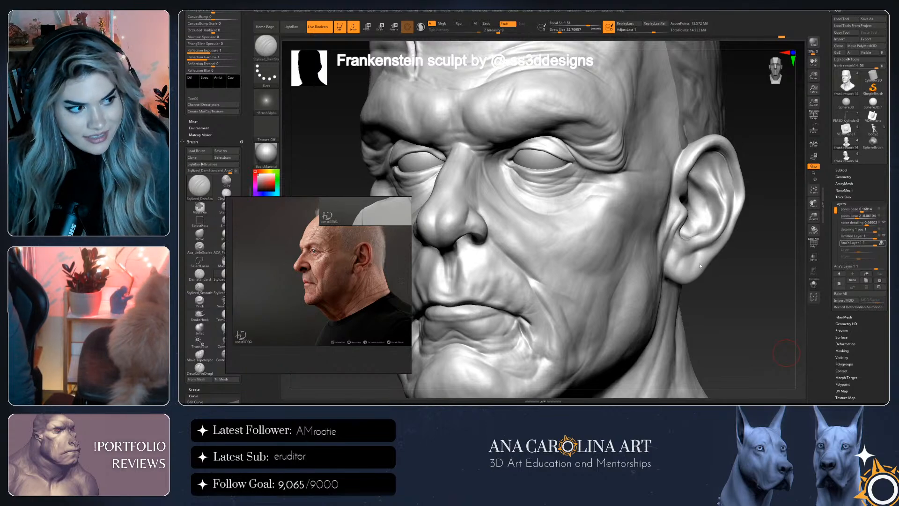
pyautogui.moveTo(705, 285)
pyautogui.mouseDown()
pyautogui.moveTo(704, 295)
pyautogui.moveTo(735, 304)
pyautogui.moveTo(771, 305)
pyautogui.mouseUp()
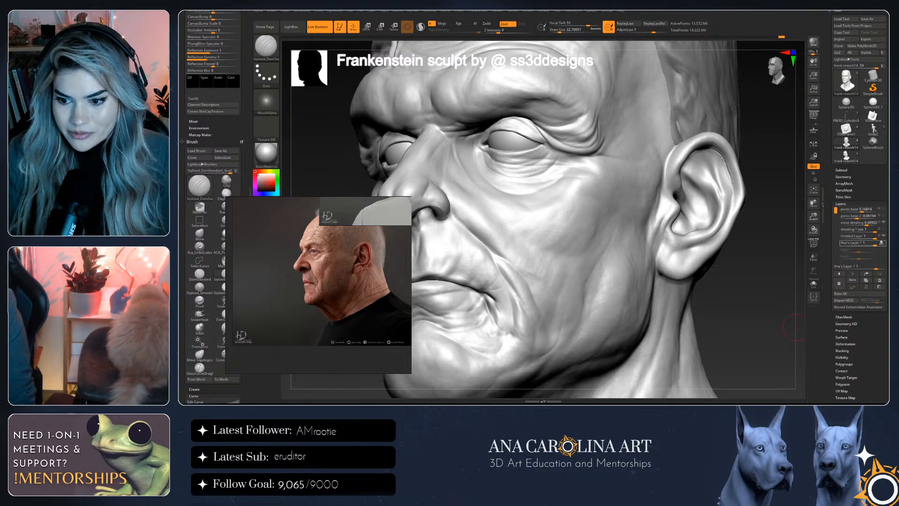
pyautogui.moveTo(795, 326); pyautogui.dragTo(792, 307)
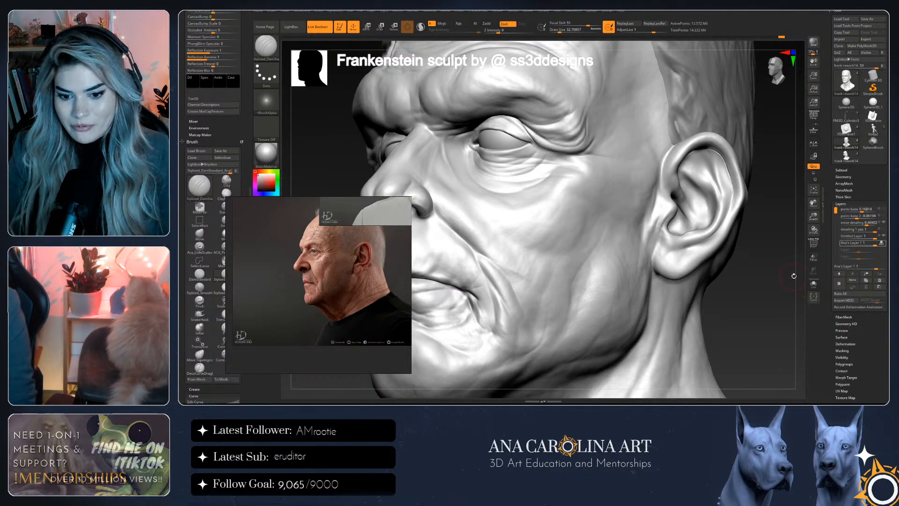
pyautogui.press('space')
pyautogui.moveTo(794, 273); pyautogui.dragTo(788, 276)
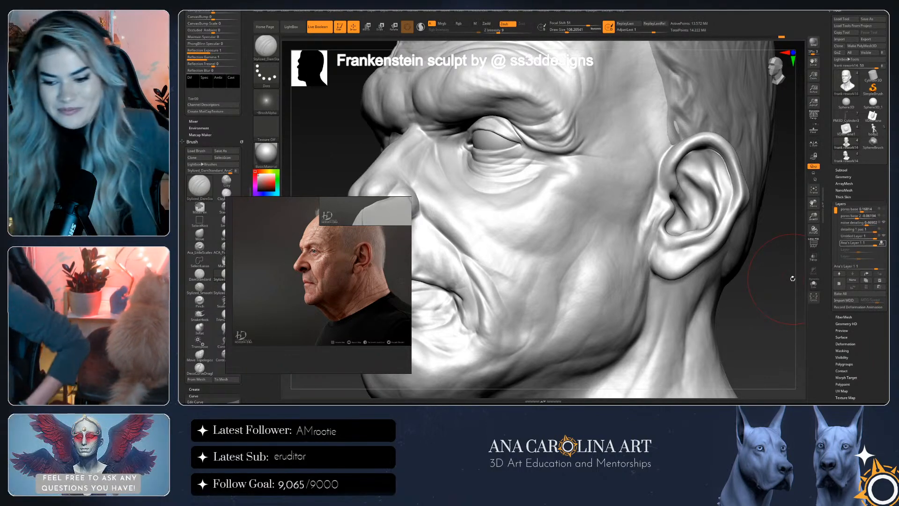
pyautogui.moveTo(786, 302); pyautogui.dragTo(781, 310)
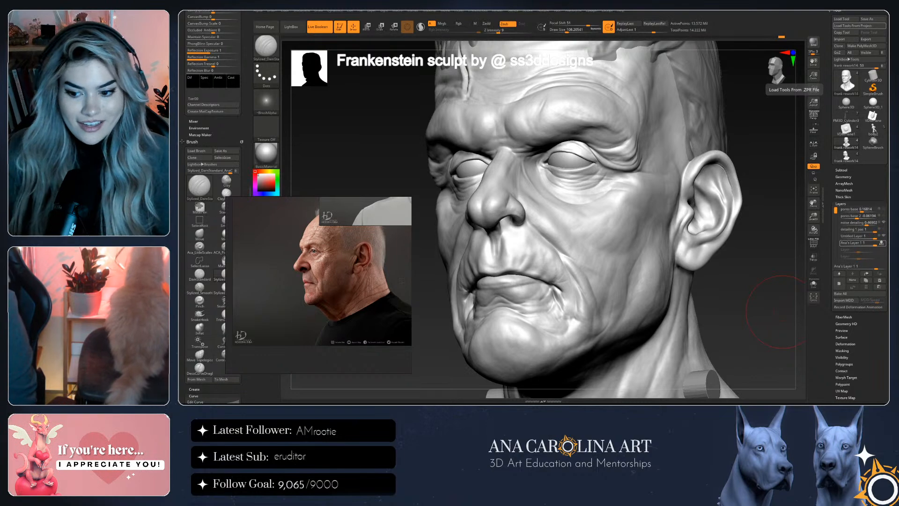
pyautogui.moveTo(781, 311); pyautogui.dragTo(772, 264)
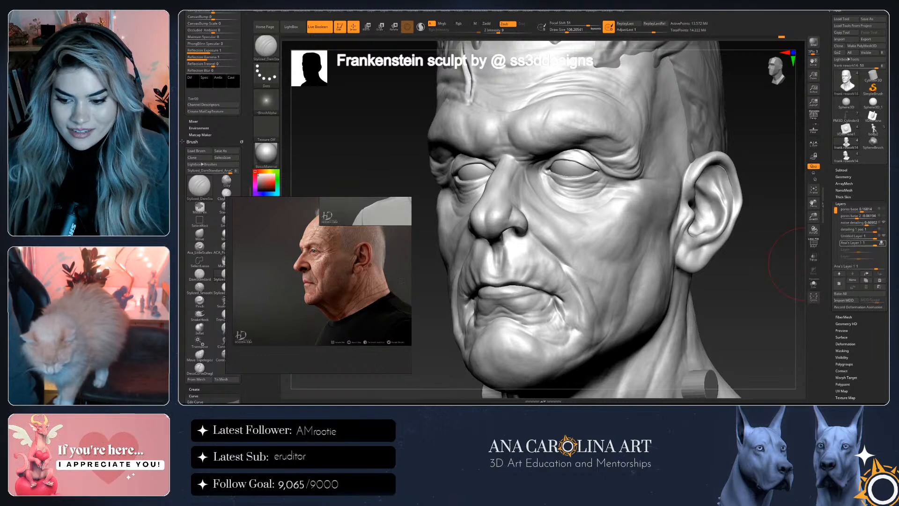
pyautogui.moveTo(796, 264)
pyautogui.mouseDown()
pyautogui.moveTo(742, 310)
pyautogui.moveTo(746, 303)
pyautogui.mouseUp()
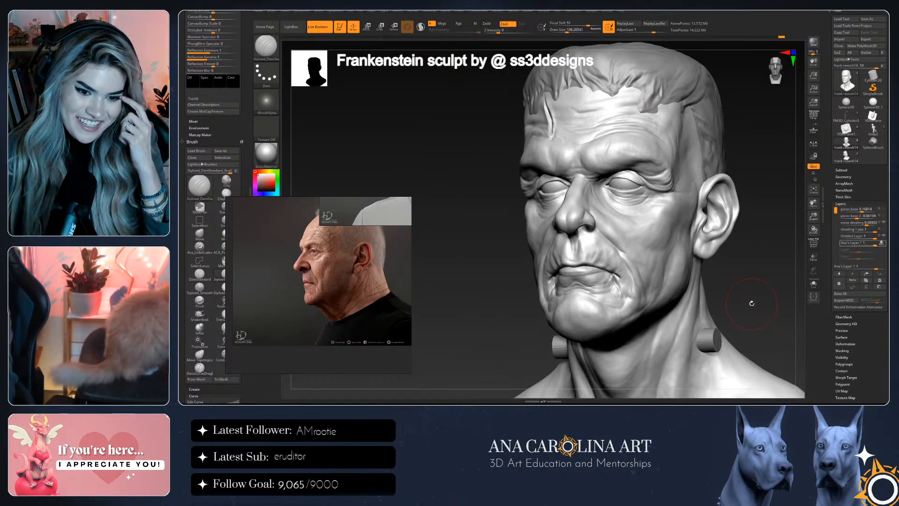
pyautogui.moveTo(752, 303); pyautogui.dragTo(791, 209)
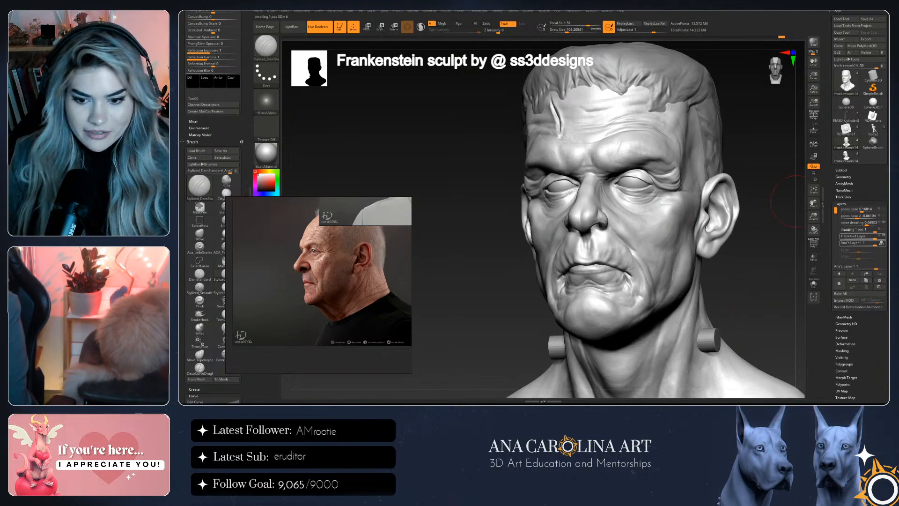
pyautogui.keyDown('alt'); pyautogui.moveTo(778, 265); pyautogui.dragTo(749, 243); pyautogui.keyUp('alt')
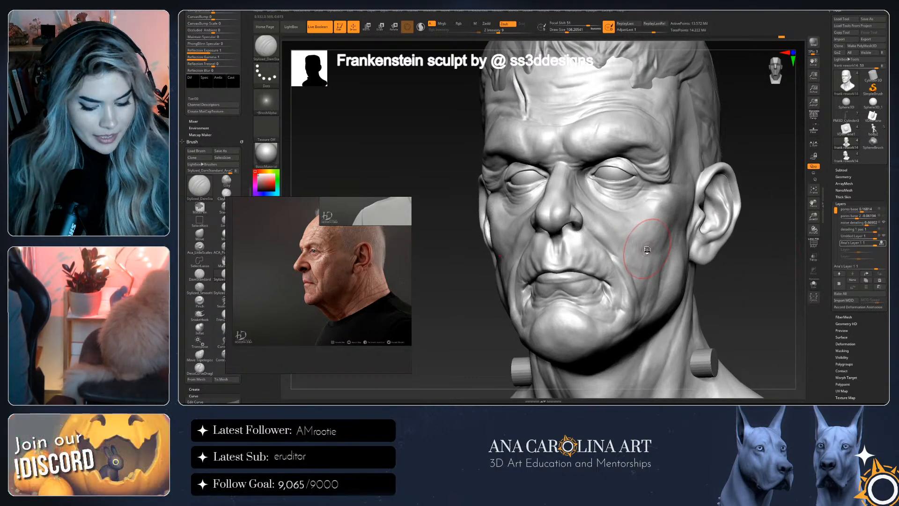
# Compare the sculpted face with the older man's three-quarter portrait, from the full bust to a close-up of the eyes and cheek
pyautogui.press('b')
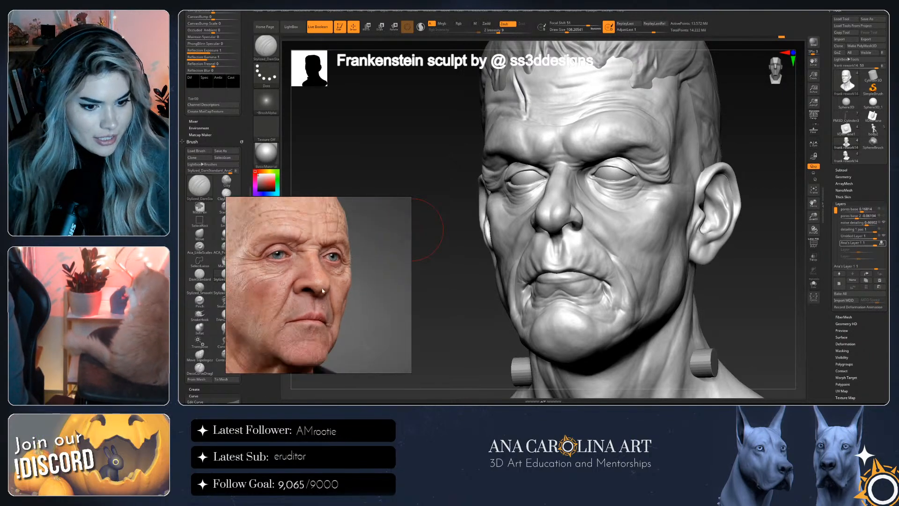
pyautogui.moveTo(650, 283)
pyautogui.mouseDown()
pyautogui.moveTo(776, 266)
pyautogui.moveTo(685, 193)
pyautogui.mouseUp()
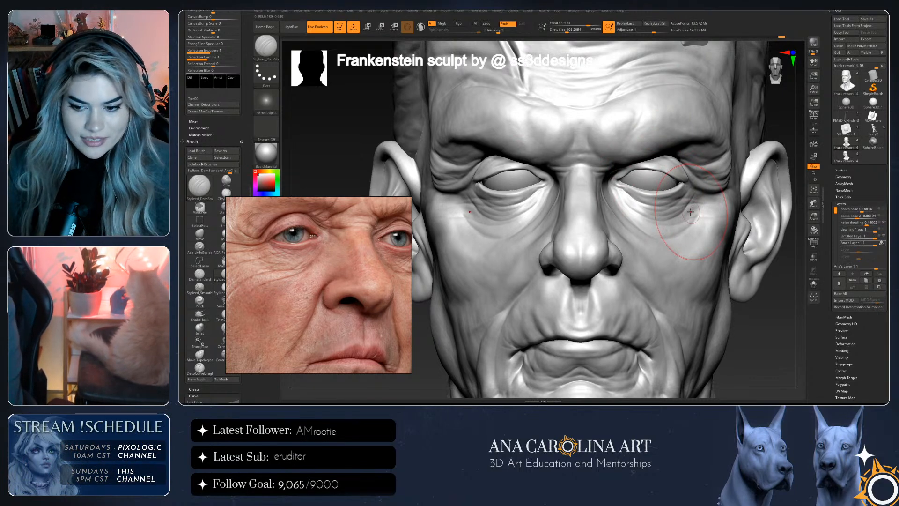
pyautogui.moveTo(771, 214); pyautogui.dragTo(764, 308)
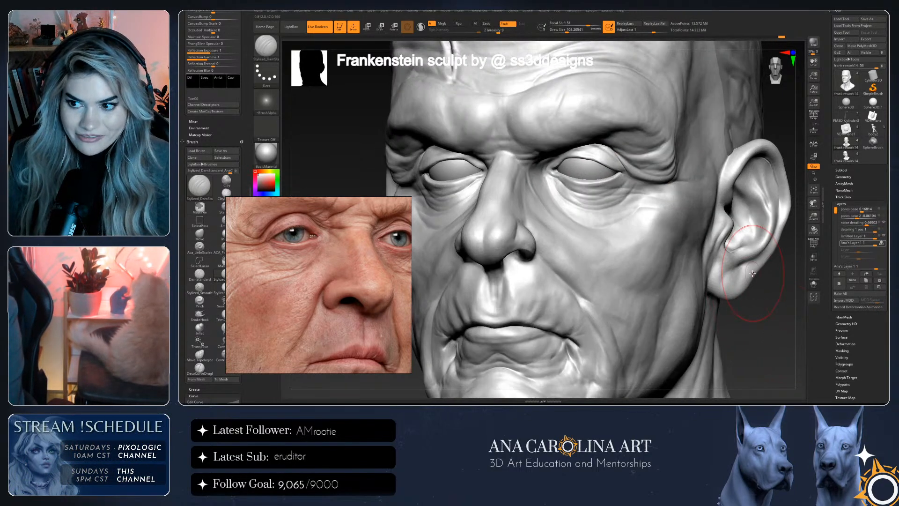
pyautogui.keyDown('alt'); pyautogui.moveTo(762, 346); pyautogui.dragTo(742, 291); pyautogui.keyUp('alt')
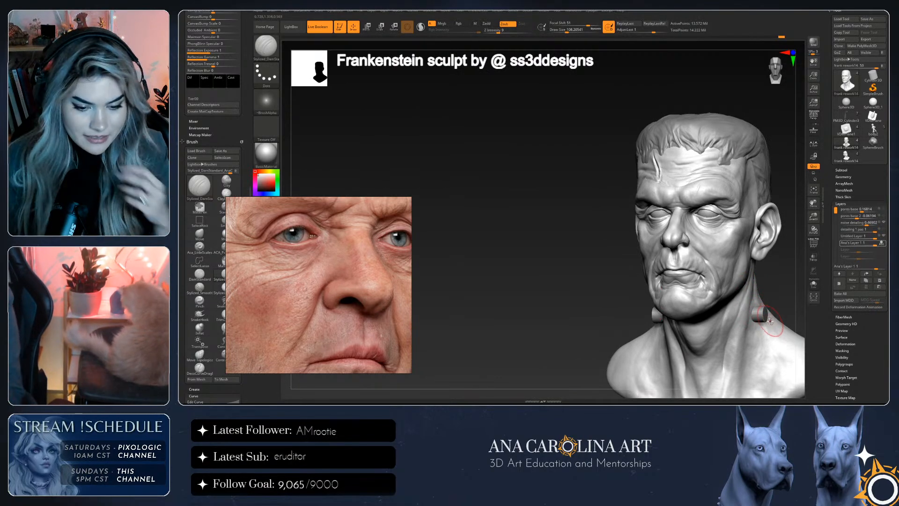
pyautogui.keyDown('alt'); pyautogui.moveTo(781, 286); pyautogui.dragTo(777, 323); pyautogui.keyUp('alt')
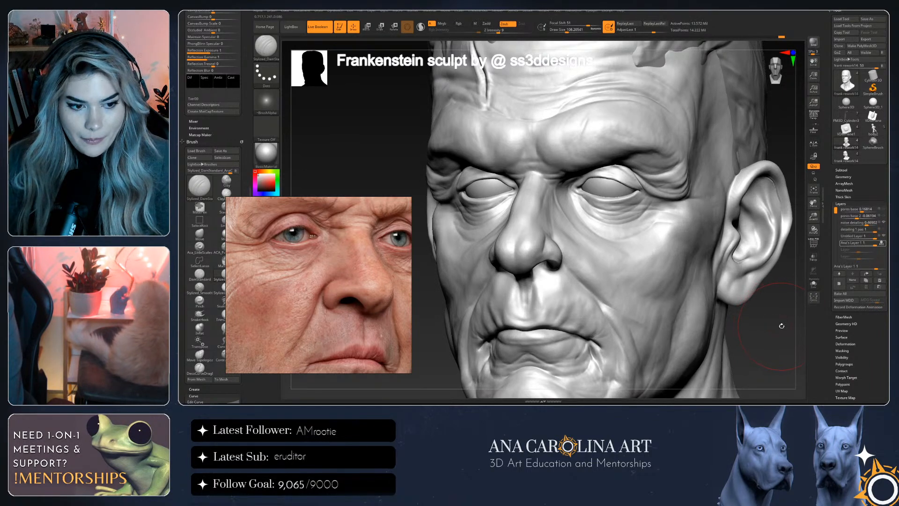
pyautogui.keyDown('alt'); pyautogui.moveTo(604, 225); pyautogui.dragTo(518, 209); pyautogui.keyUp('alt')
pyautogui.moveTo(796, 356); pyautogui.dragTo(812, 367)
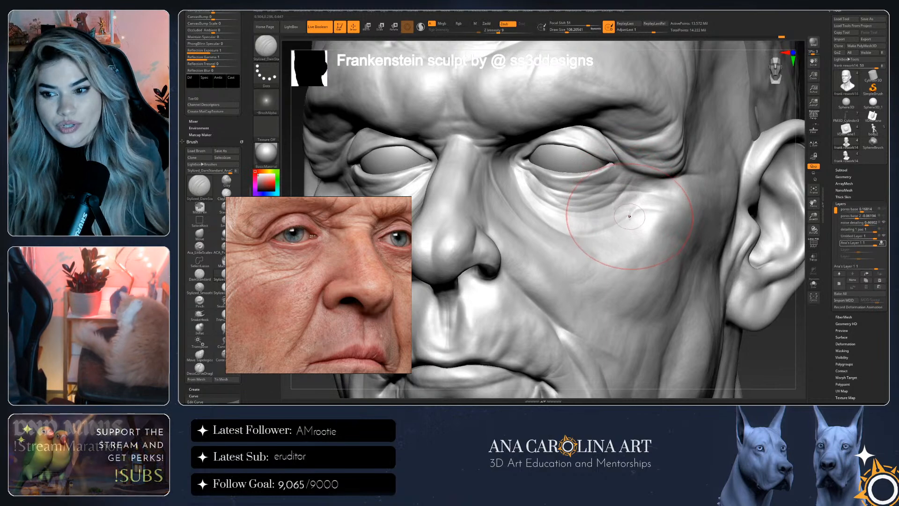
# Set the draw size to about 21 and enlarge the reference photo on the wrinkles under the man's eye
pyautogui.press('space')
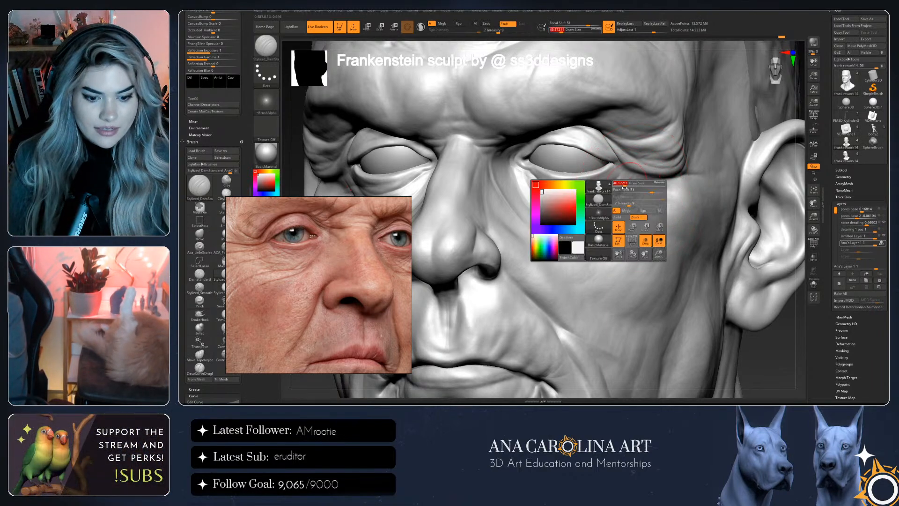
pyautogui.press('space')
pyautogui.moveTo(630, 192); pyautogui.dragTo(609, 192)
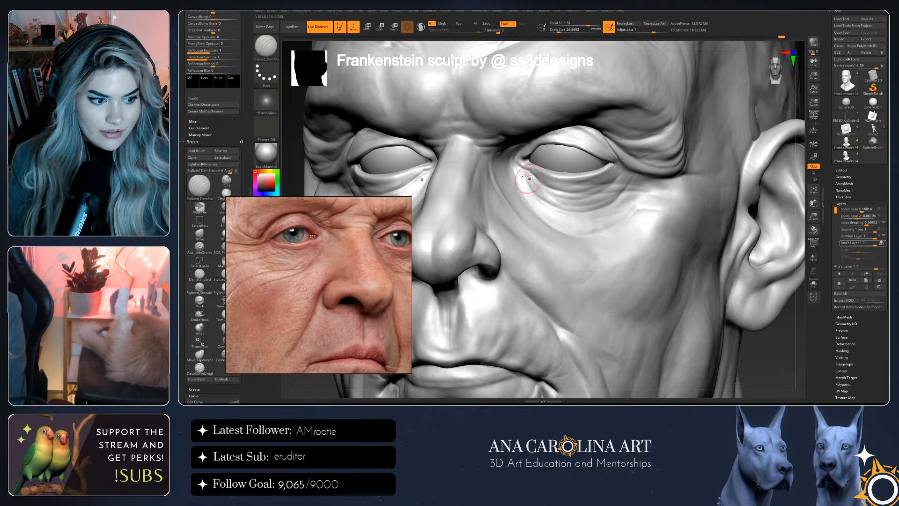
pyautogui.scroll(4, 299, 270)
pyautogui.scroll(2, 291, 266)
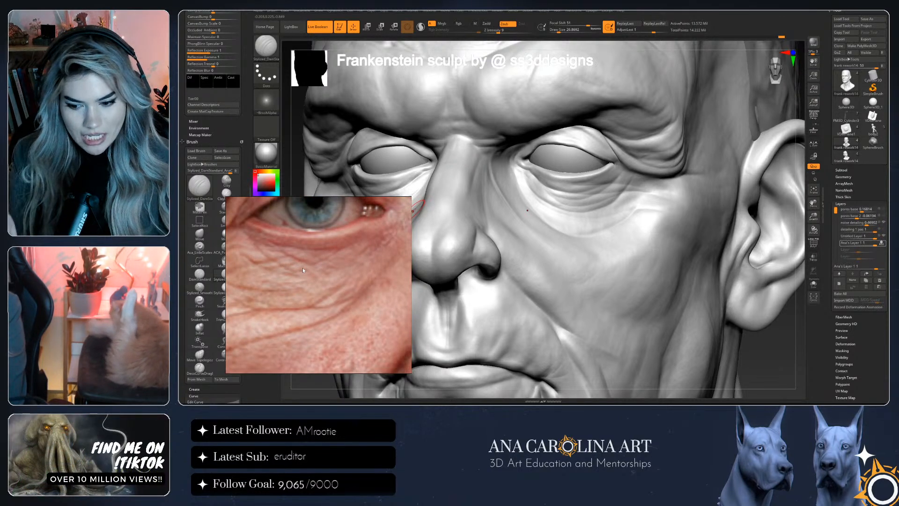
pyautogui.moveTo(811, 362); pyautogui.dragTo(832, 369)
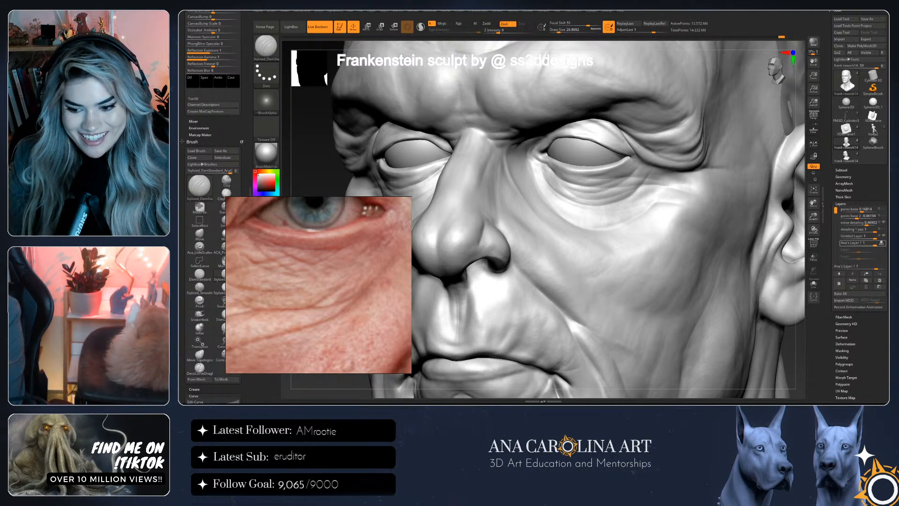
pyautogui.scroll(-1, 859, 93)
pyautogui.moveTo(796, 356); pyautogui.dragTo(792, 342)
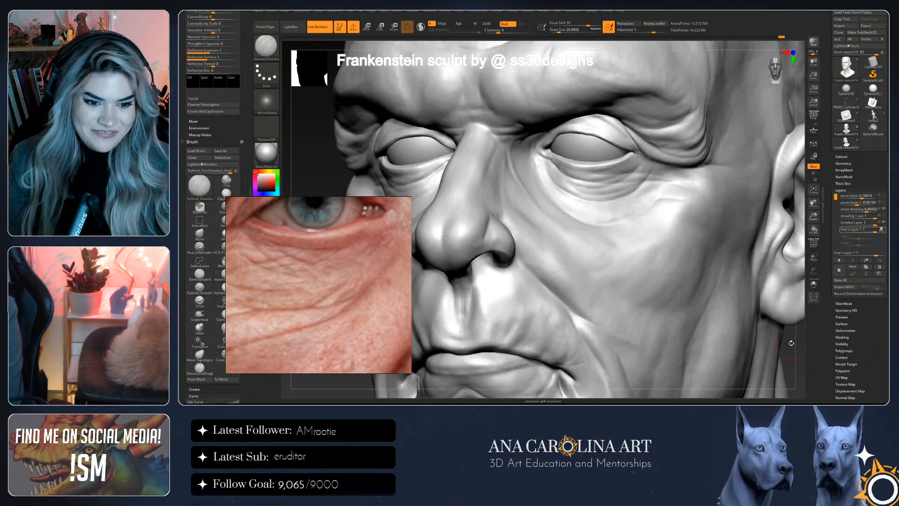
# Refine the crease along the outer lower eyelid with the Z Intensity at 10, and set the draw size to about 33
pyautogui.press('space')
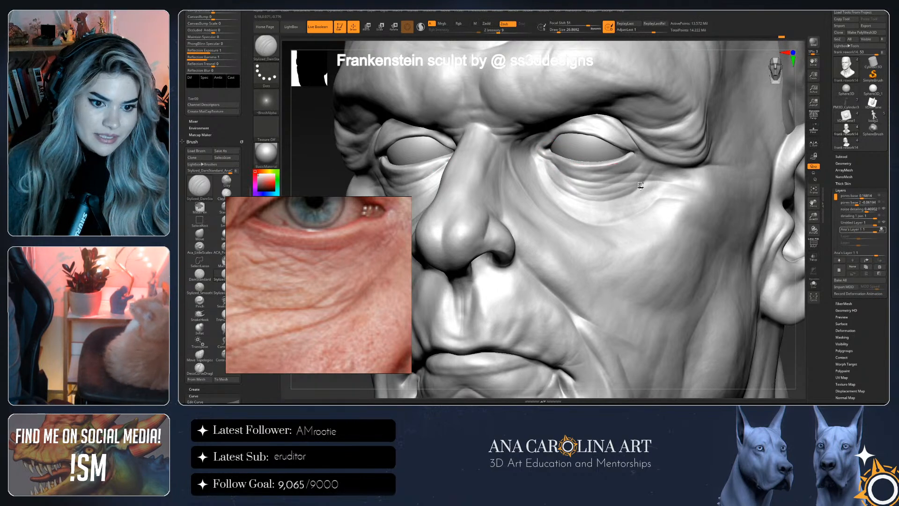
pyautogui.press('space')
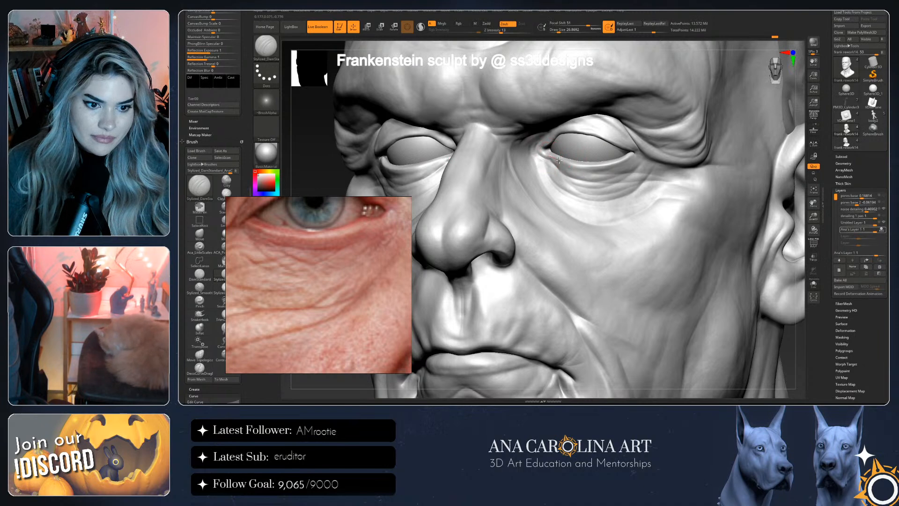
pyautogui.moveTo(604, 167); pyautogui.dragTo(620, 162)
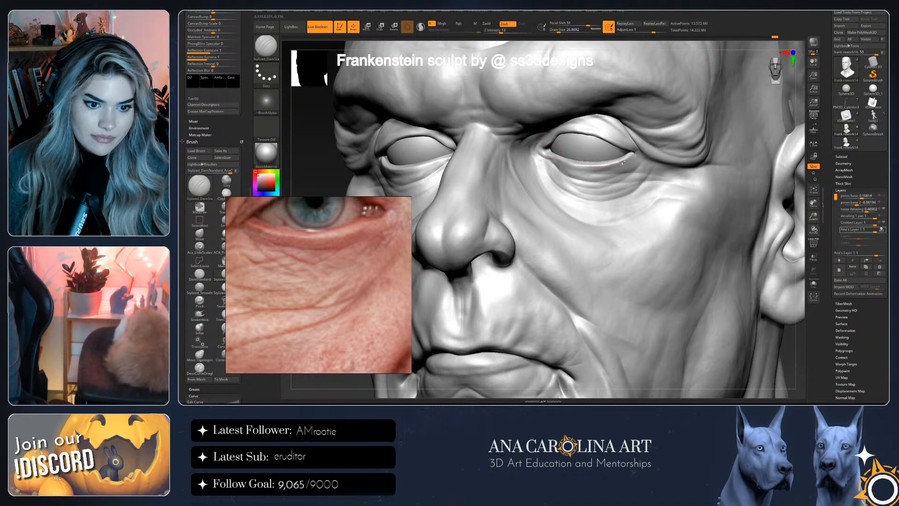
pyautogui.press('ctrl')
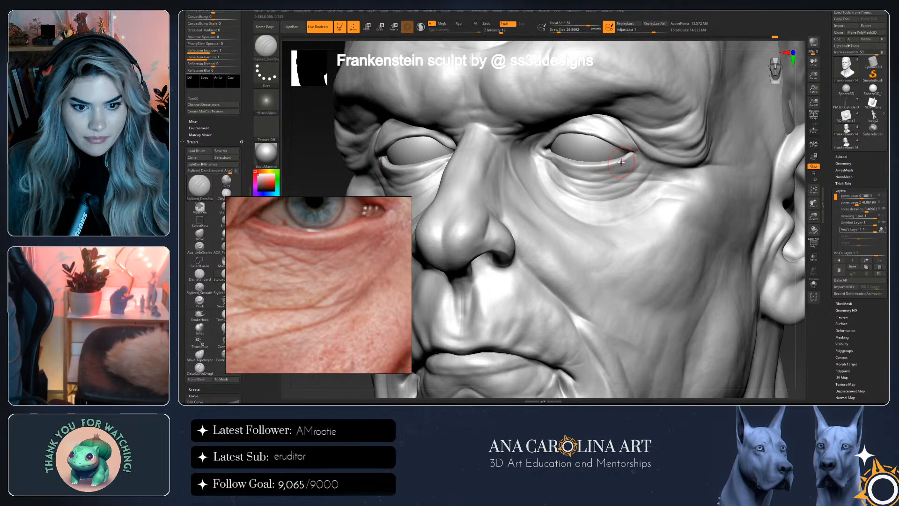
pyautogui.press('ctrl')
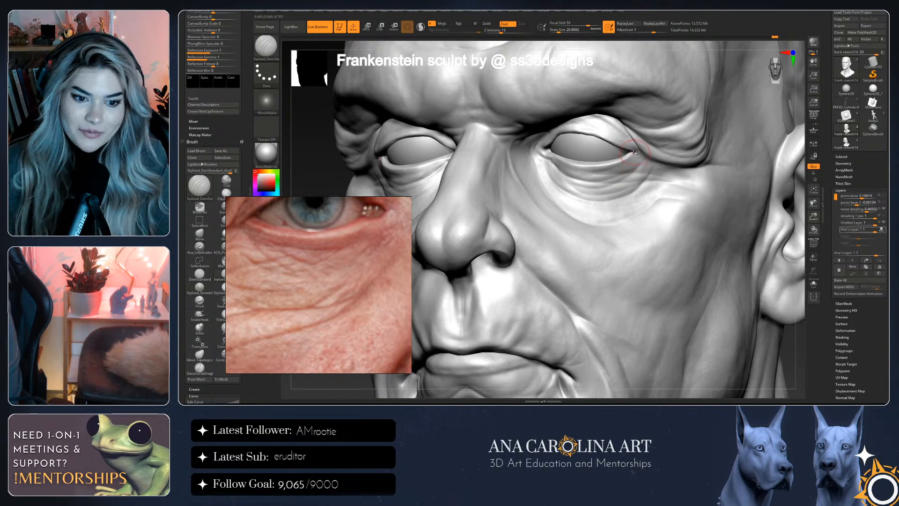
pyautogui.moveTo(607, 167); pyautogui.dragTo(625, 161)
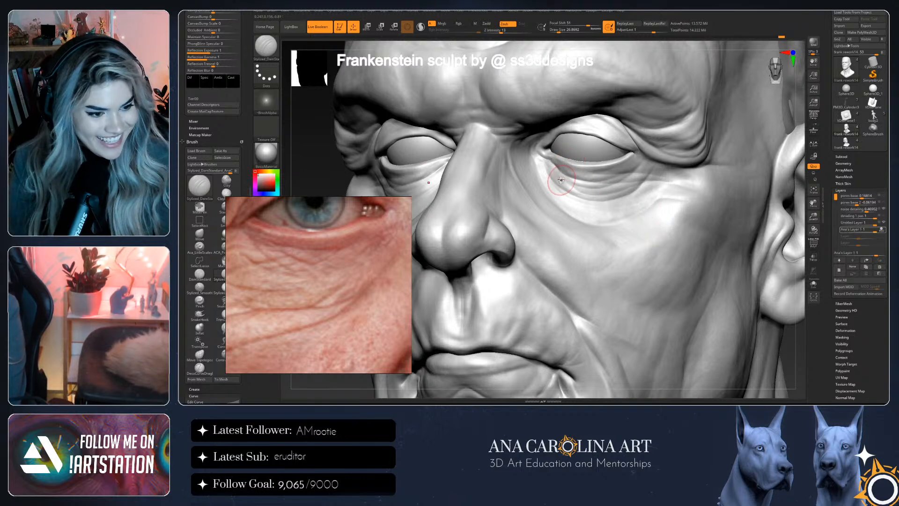
pyautogui.press('space')
pyautogui.moveTo(573, 169); pyautogui.dragTo(577, 169)
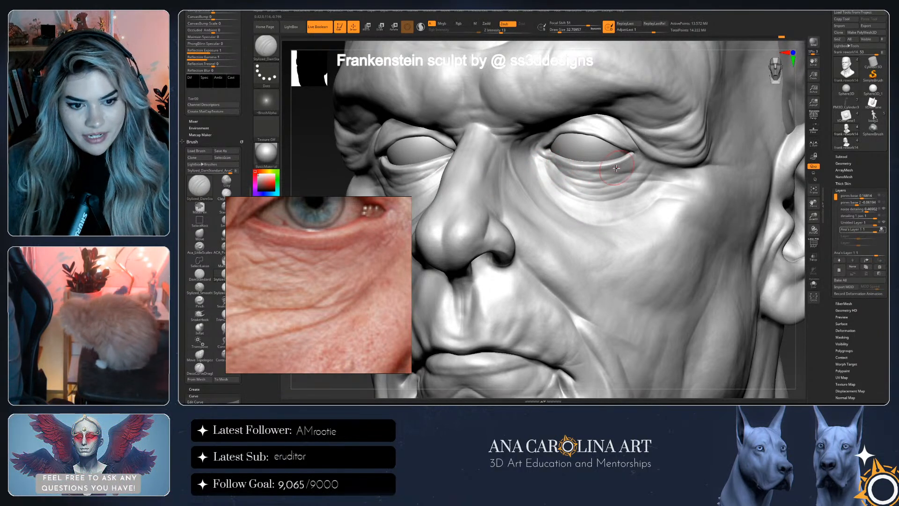
# Sculpt fine wrinkles under the outer corner of the eye, following the folds in the reference photo
pyautogui.press('ctrl')
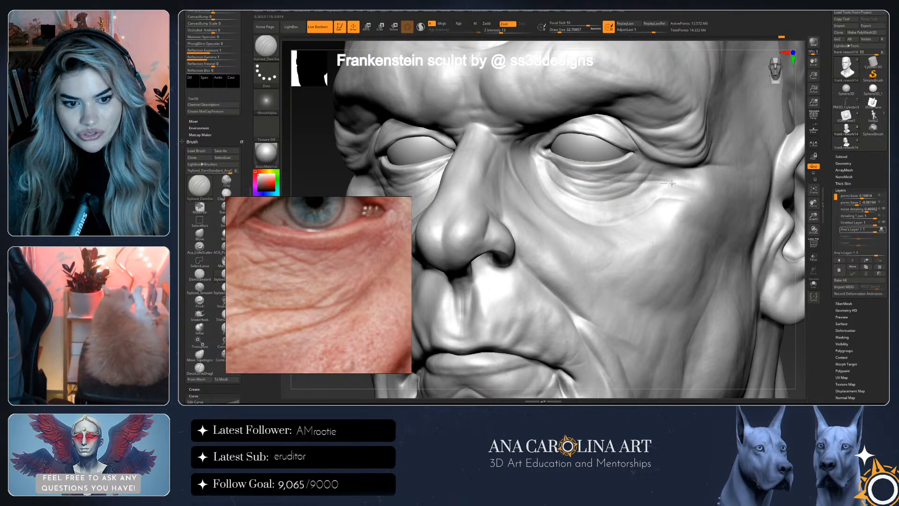
pyautogui.press('ctrl')
pyautogui.press('ctrl')
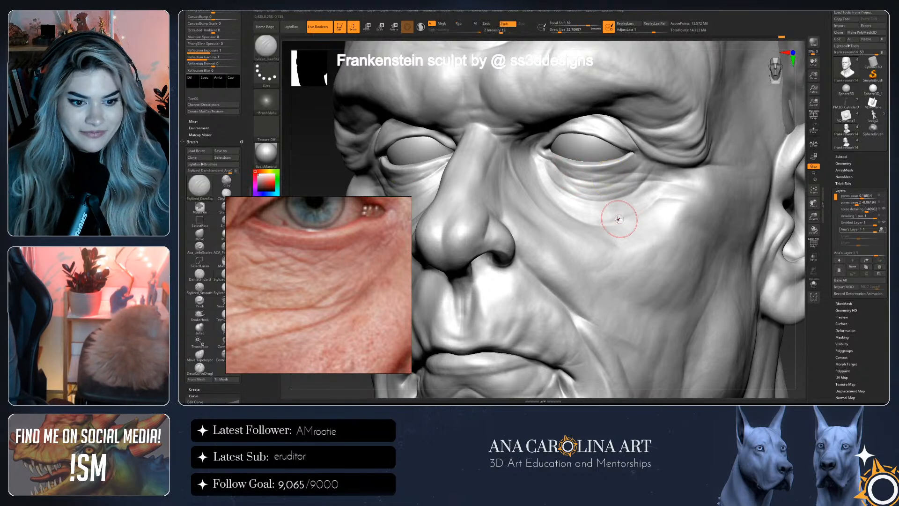
pyautogui.press('space')
pyautogui.moveTo(631, 237); pyautogui.dragTo(627, 237)
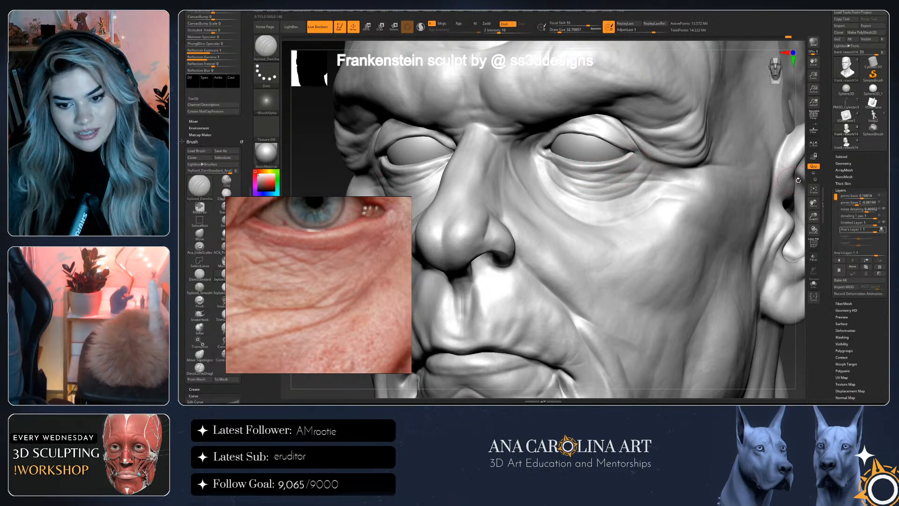
pyautogui.moveTo(794, 178); pyautogui.dragTo(679, 168)
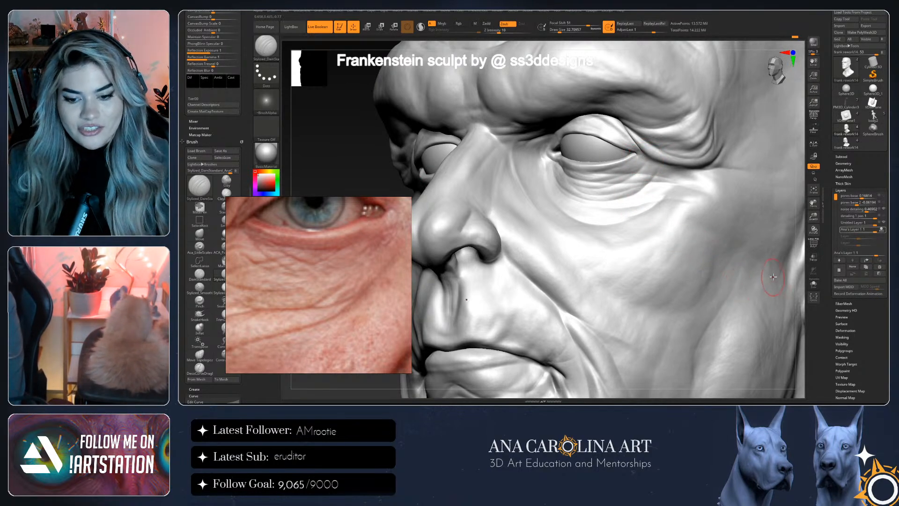
pyautogui.moveTo(800, 220); pyautogui.dragTo(807, 236)
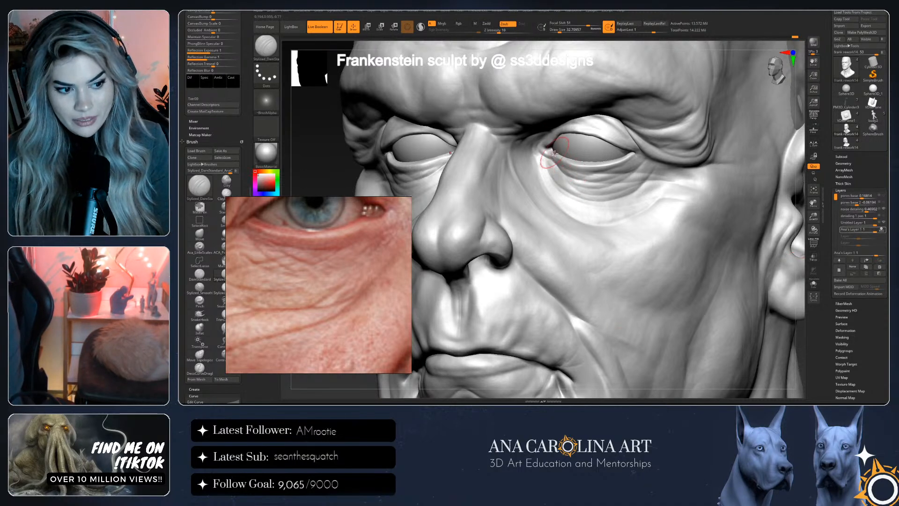
# Set the draw size to about 39 and deepen the curved folds of the bag below the lower eyelid
pyautogui.press('s')
pyautogui.moveTo(558, 172)
pyautogui.mouseDown()
pyautogui.moveTo(562, 165)
pyautogui.moveTo(603, 185)
pyautogui.moveTo(586, 184)
pyautogui.moveTo(642, 162)
pyautogui.mouseUp()
pyautogui.press('s')
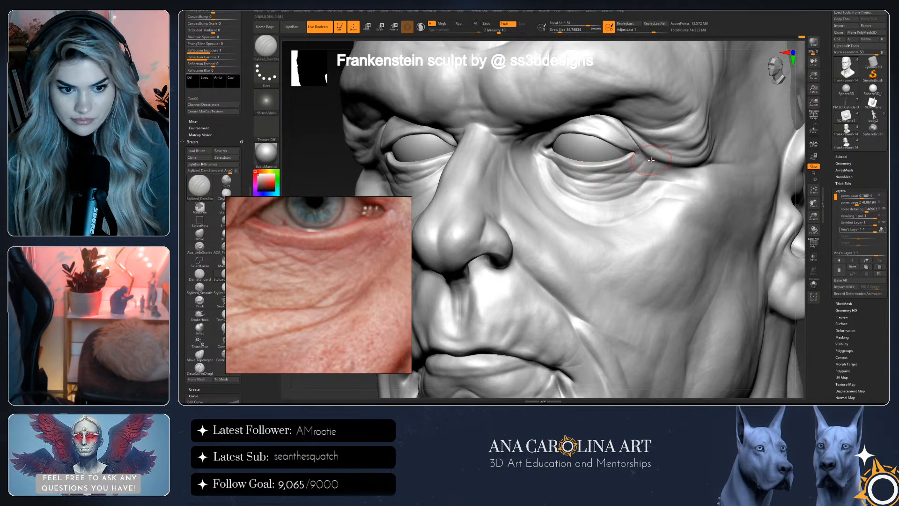
pyautogui.press('ctrl')
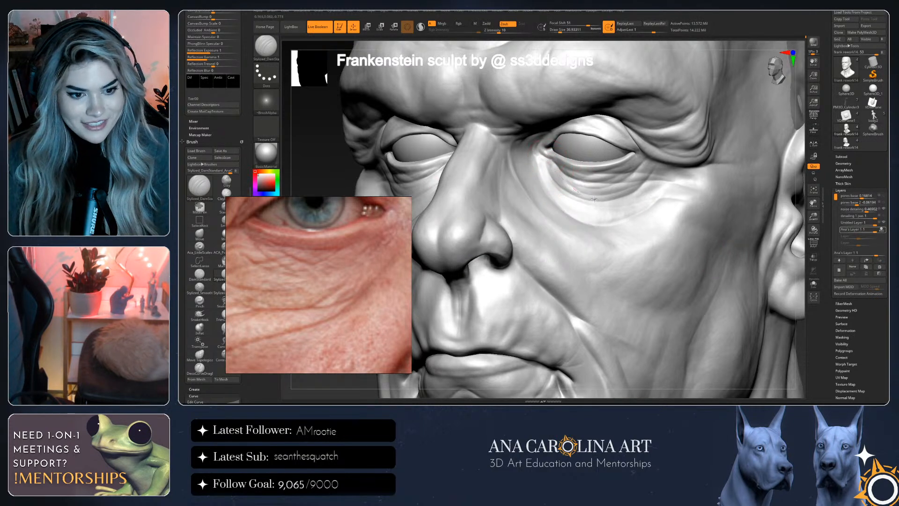
pyautogui.press('ctrl')
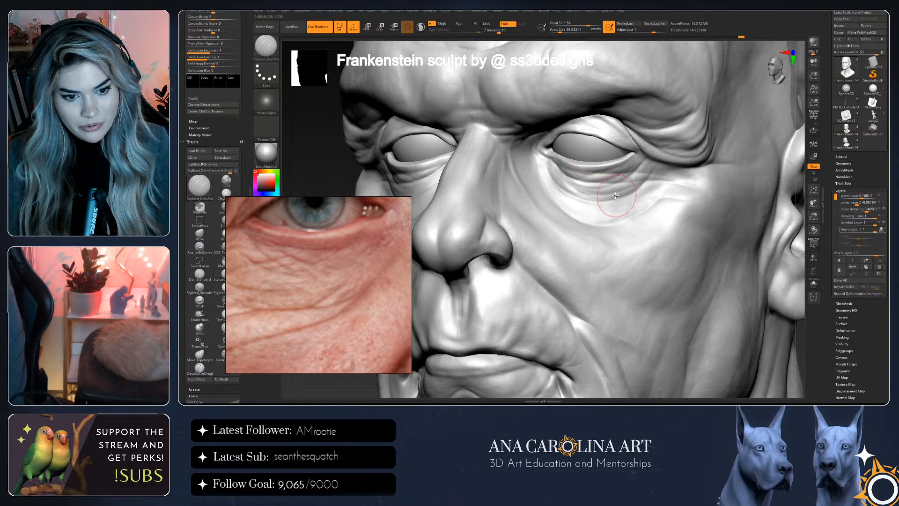
# Undo the last strokes and resculpt the wrinkle between the outer lower eyelid and the upper cheek
pyautogui.hotkey('ctrl', 'z')
pyautogui.hotkey('ctrl', 'z')
pyautogui.hotkey('ctrl', 'z')
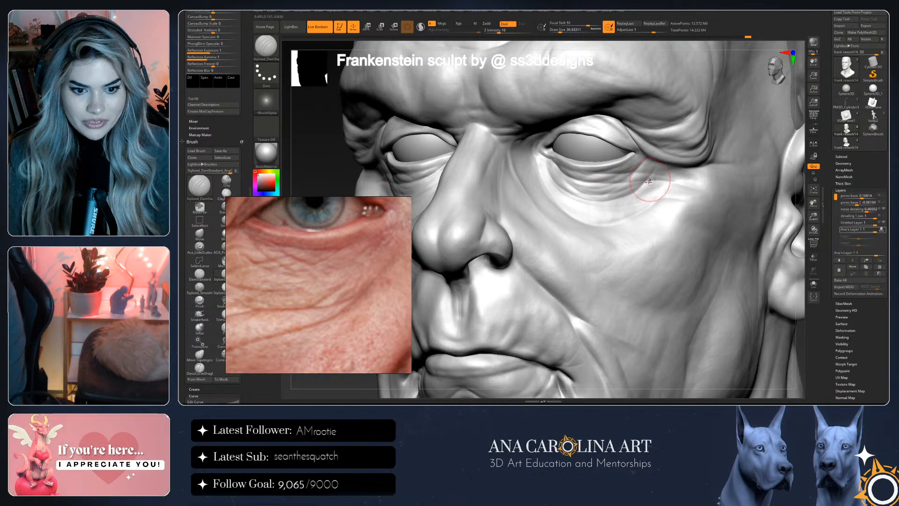
pyautogui.moveTo(644, 180); pyautogui.dragTo(632, 185)
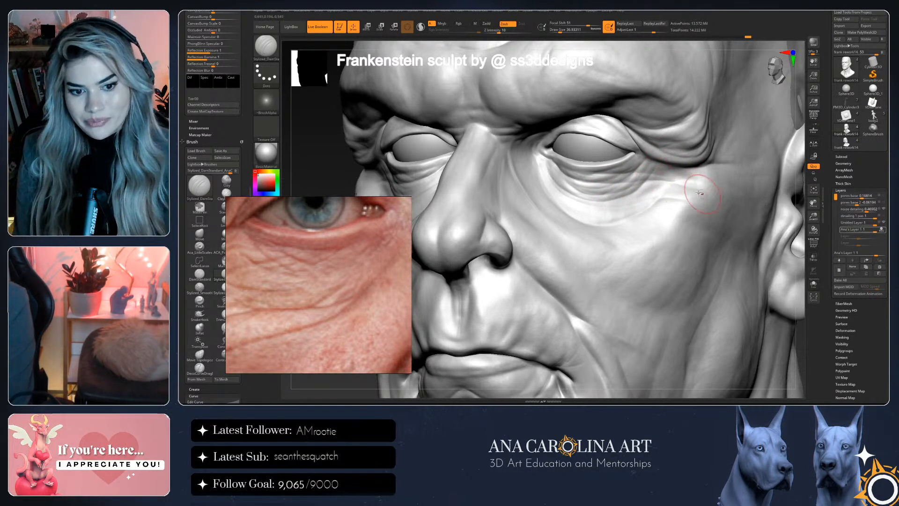
pyautogui.press('ctrl')
# Reframe the reference portrait on a close-up of the man's other eye and cheek, and set the draw size to about 44
pyautogui.scroll(-5, 347, 313)
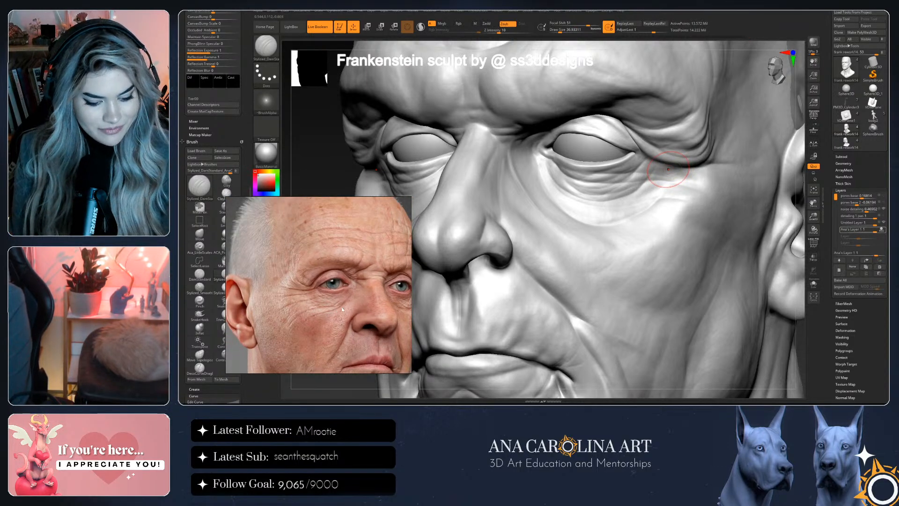
pyautogui.scroll(-6, 339, 307)
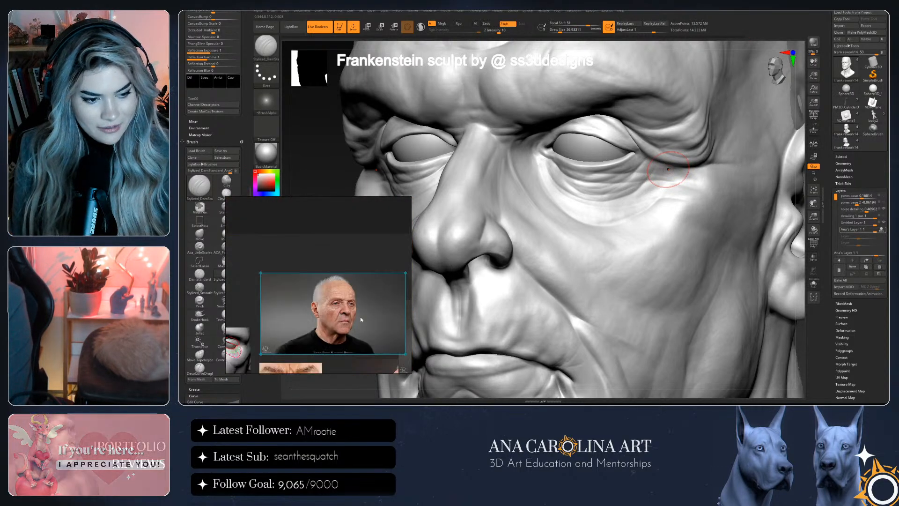
pyautogui.scroll(8, 328, 305)
pyautogui.moveTo(363, 284); pyautogui.dragTo(361, 259, button='middle')
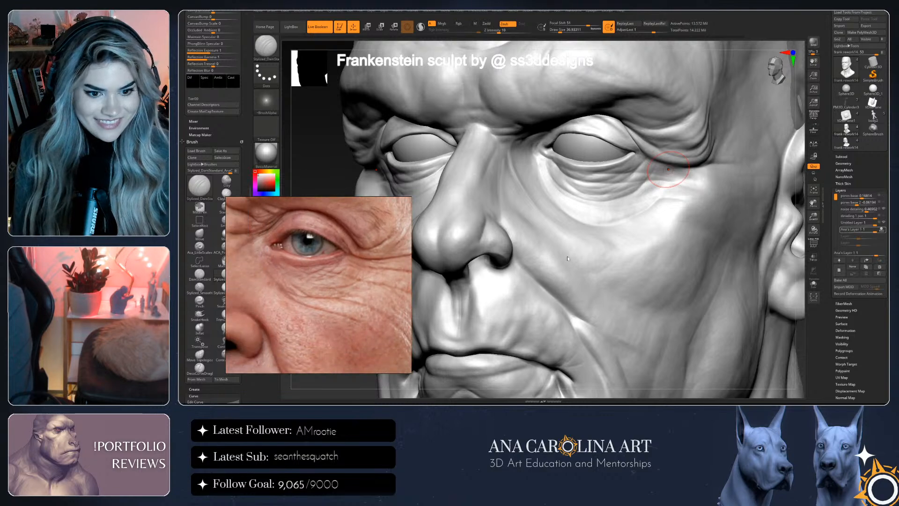
pyautogui.moveTo(794, 271); pyautogui.dragTo(768, 258)
pyautogui.press('s')
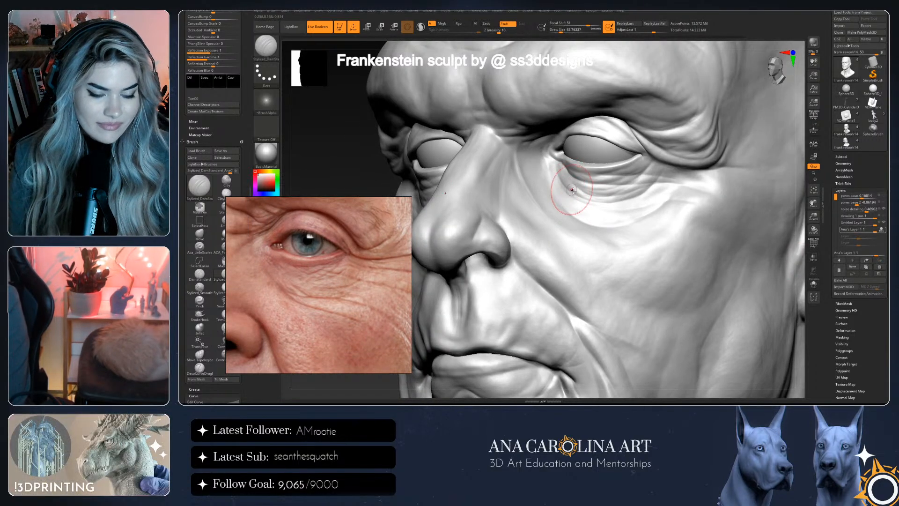
# Sculpt the under-eye folds and the crease running outward from the outer eye corner, checking them from a three-quarter angle
pyautogui.moveTo(629, 202)
pyautogui.mouseDown()
pyautogui.moveTo(632, 191)
pyautogui.moveTo(602, 206)
pyautogui.moveTo(592, 201)
pyautogui.moveTo(653, 190)
pyautogui.mouseUp()
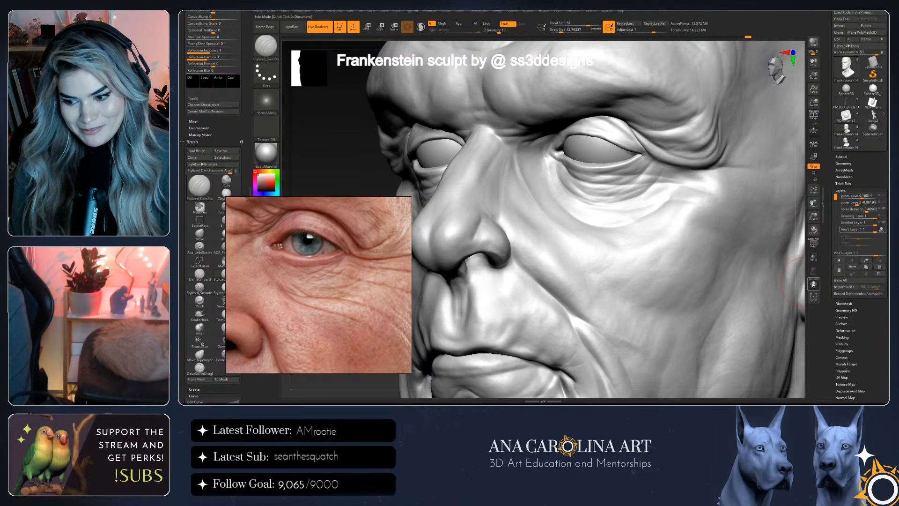
pyautogui.moveTo(813, 229); pyautogui.dragTo(796, 229)
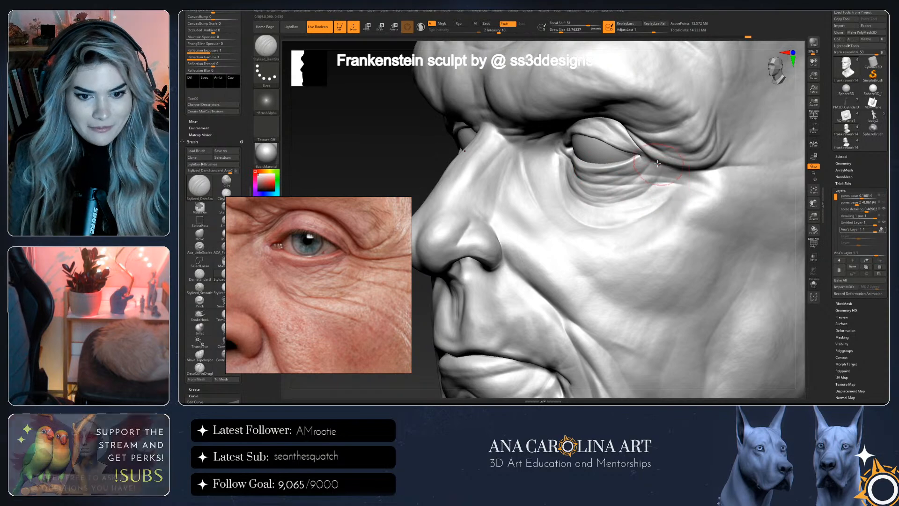
pyautogui.moveTo(811, 204); pyautogui.dragTo(665, 183)
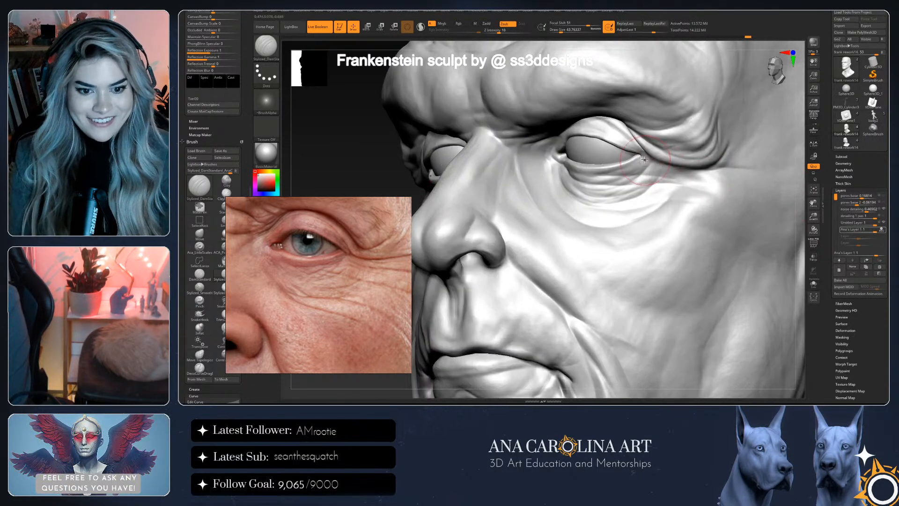
pyautogui.press('ctrl')
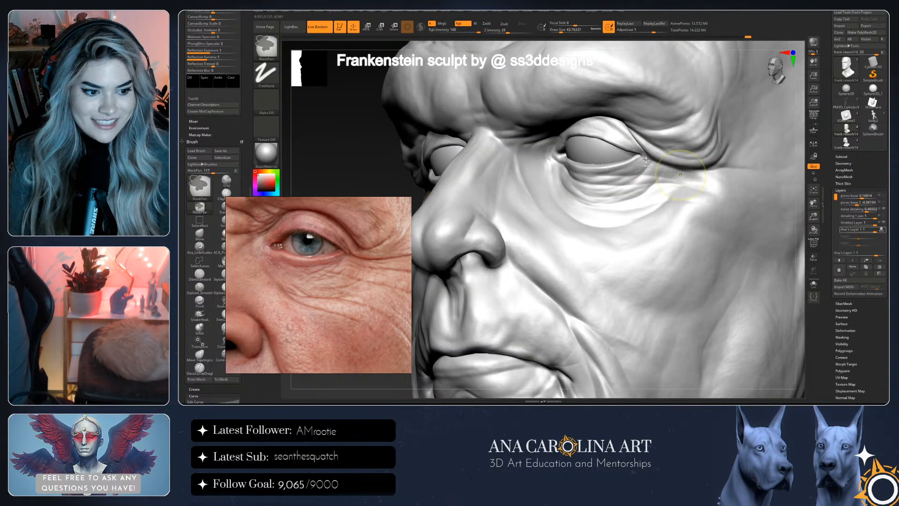
pyautogui.press('alt')
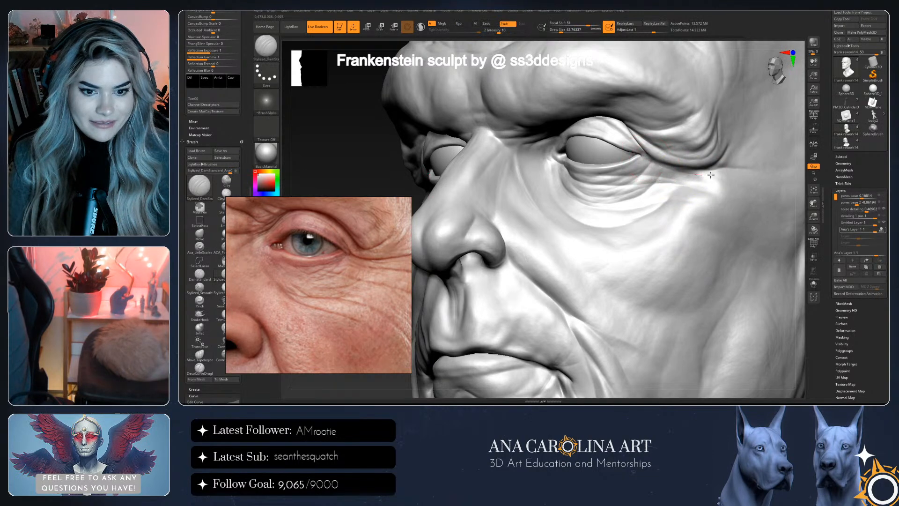
# Refine the fine wrinkles fanning out from the outer eye corner toward the temple in a close-up view
pyautogui.moveTo(804, 221); pyautogui.dragTo(684, 195)
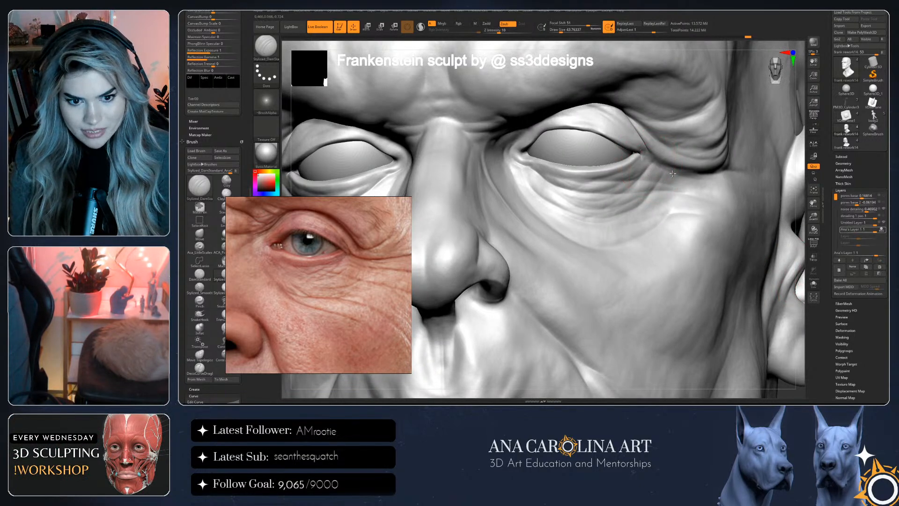
pyautogui.press('ctrl')
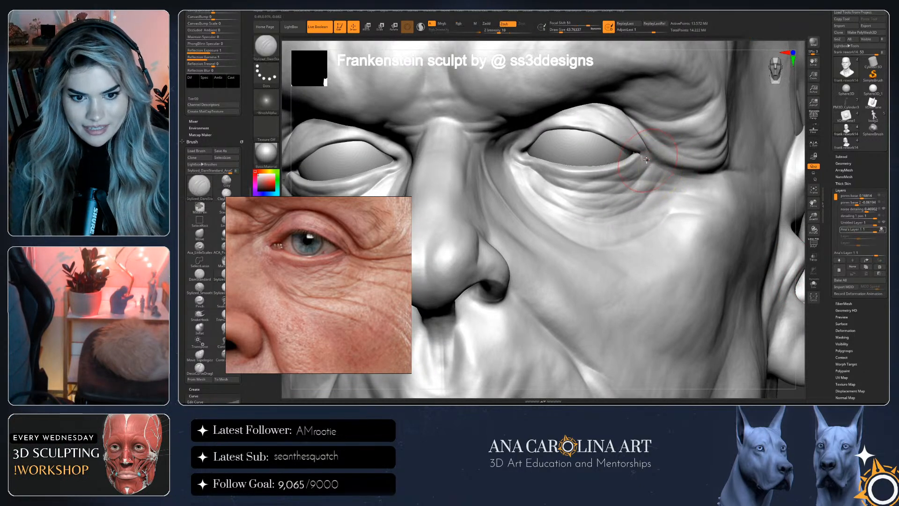
pyautogui.press('ctrl')
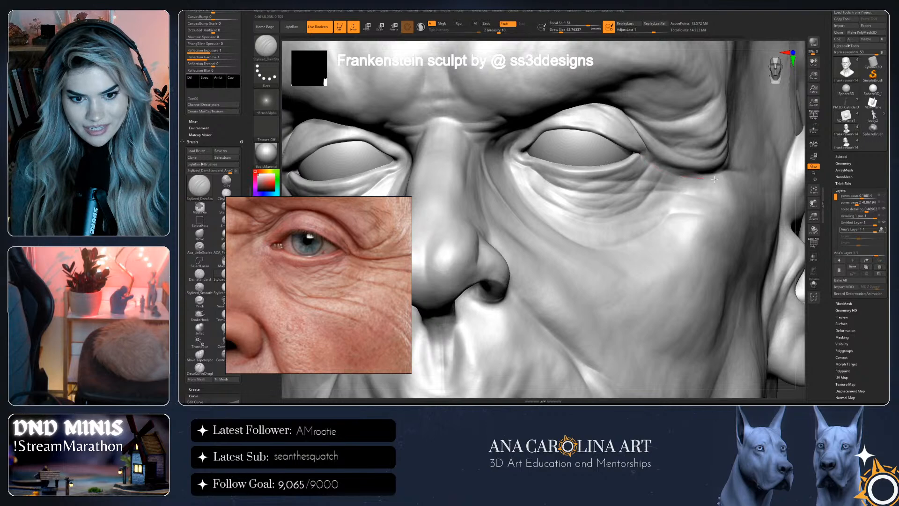
pyautogui.moveTo(764, 171); pyautogui.dragTo(678, 174, button='right')
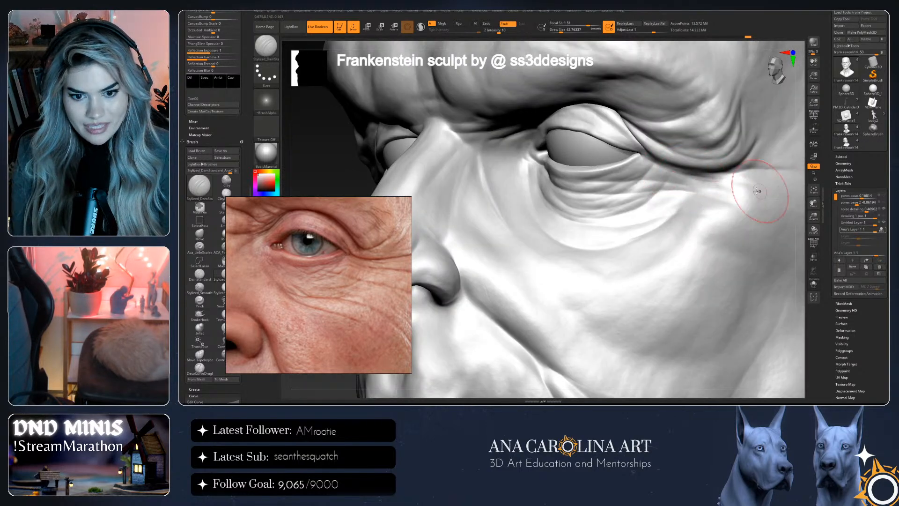
pyautogui.moveTo(778, 187)
pyautogui.mouseDown(button='right')
pyautogui.moveTo(785, 185)
pyautogui.moveTo(655, 162)
pyautogui.mouseUp(button='right')
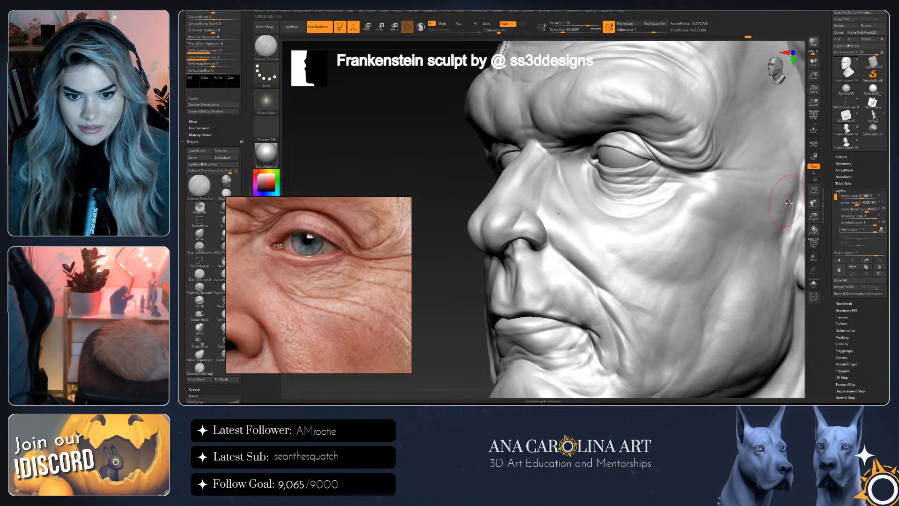
# Set the draw size to about 51 and blend the outer eye wrinkles into the upper cheek
pyautogui.moveTo(795, 209)
pyautogui.mouseDown(button='right')
pyautogui.moveTo(813, 215)
pyautogui.moveTo(795, 253)
pyautogui.moveTo(803, 282)
pyautogui.mouseUp(button='right')
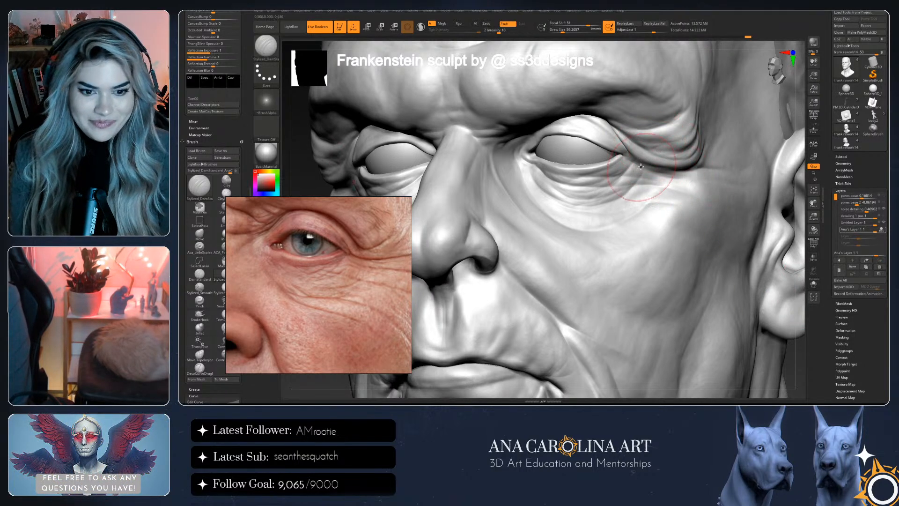
pyautogui.press('s')
pyautogui.moveTo(634, 167); pyautogui.dragTo(630, 168)
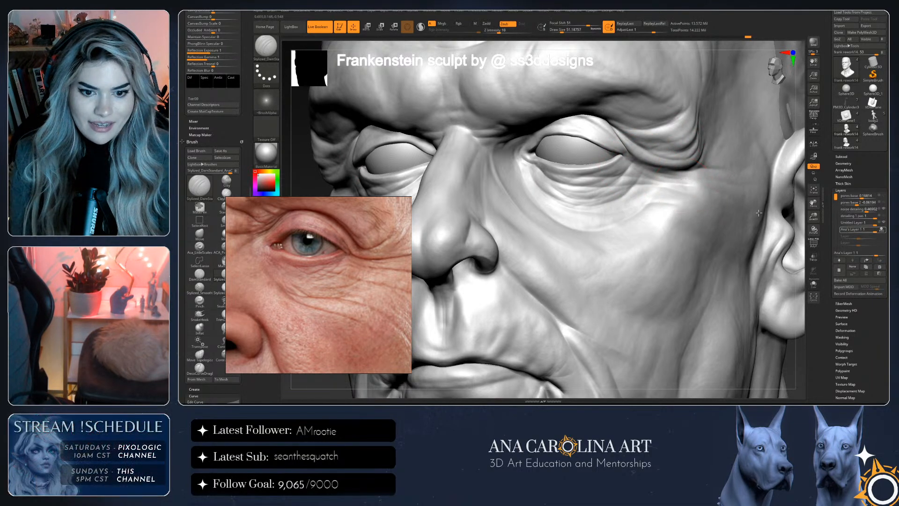
pyautogui.moveTo(785, 217); pyautogui.dragTo(629, 171, button='right')
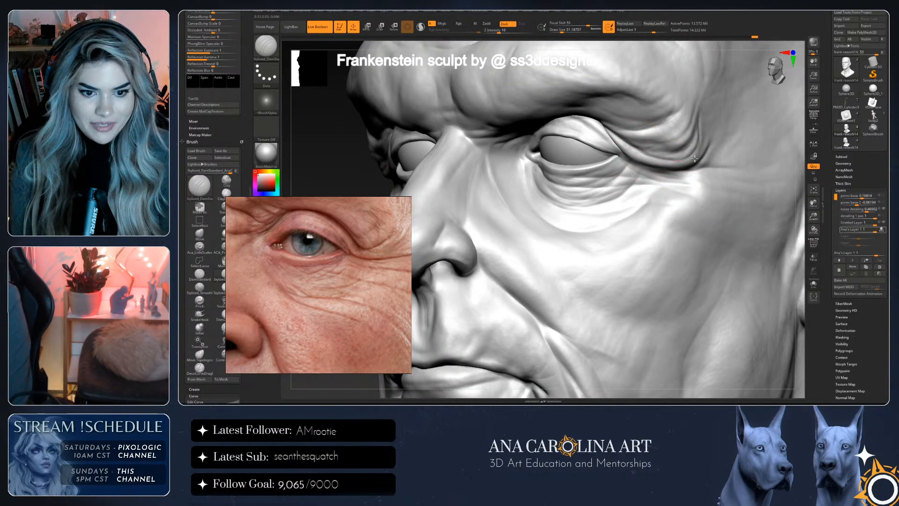
pyautogui.moveTo(693, 160); pyautogui.dragTo(809, 206, button='right')
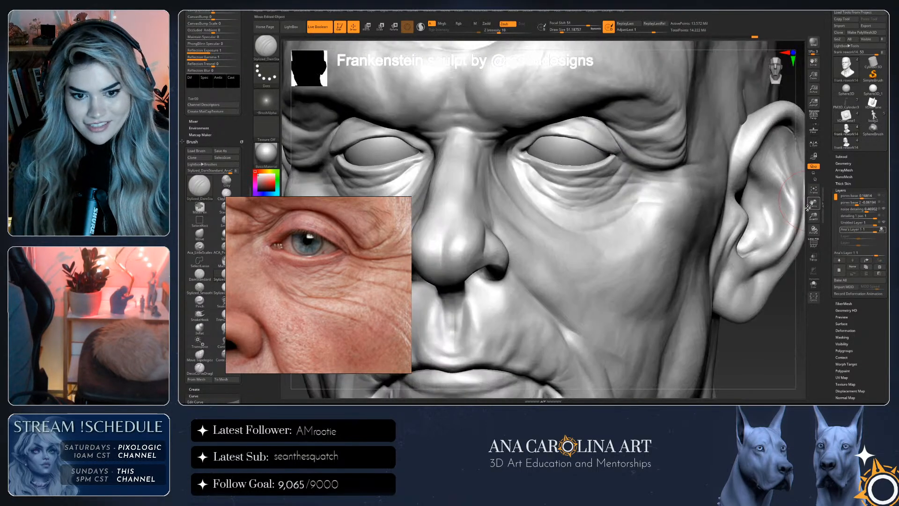
# Set the draw size to about 39 and refine the crease below the brow fold at the outer eye corner
pyautogui.click(814, 298)
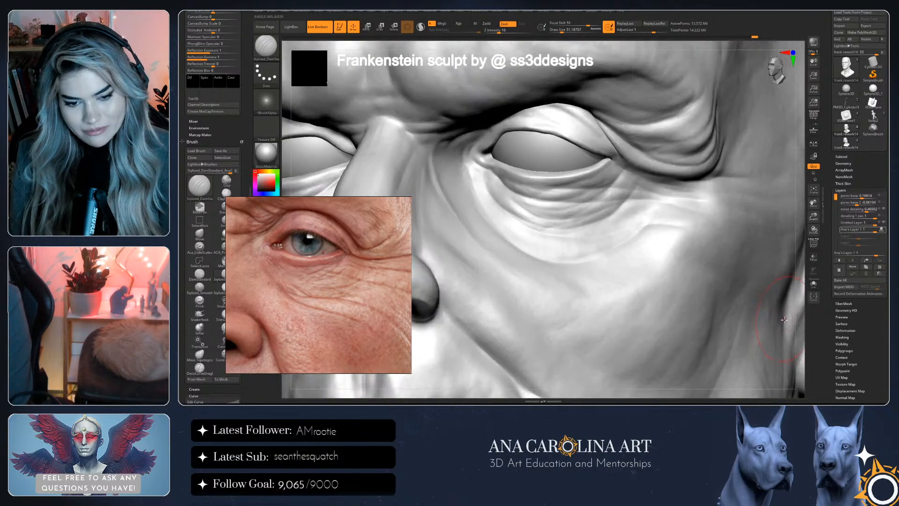
pyautogui.press('space')
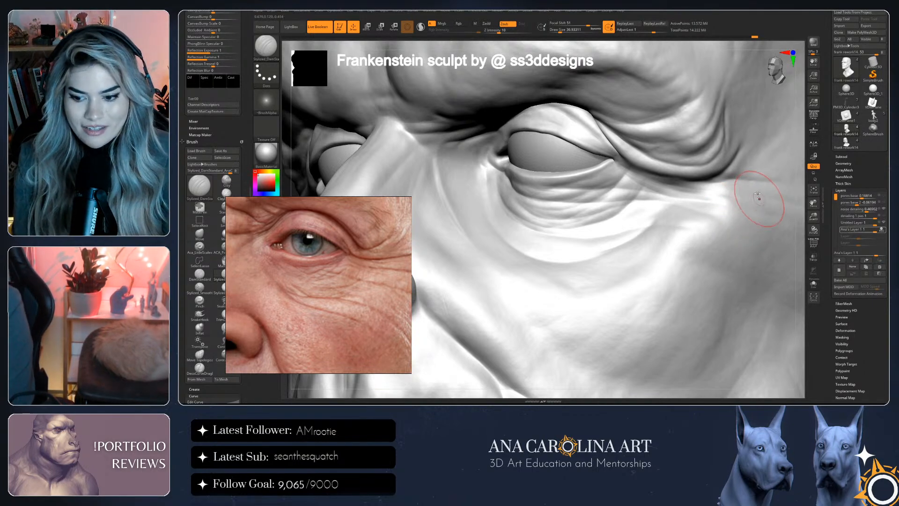
pyautogui.click(809, 192)
pyautogui.moveTo(799, 195); pyautogui.dragTo(734, 176)
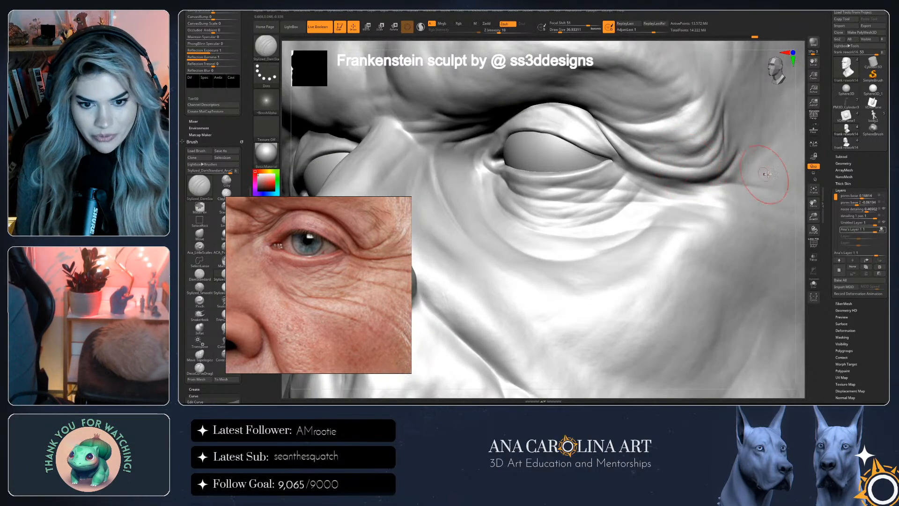
pyautogui.moveTo(808, 177); pyautogui.dragTo(800, 181)
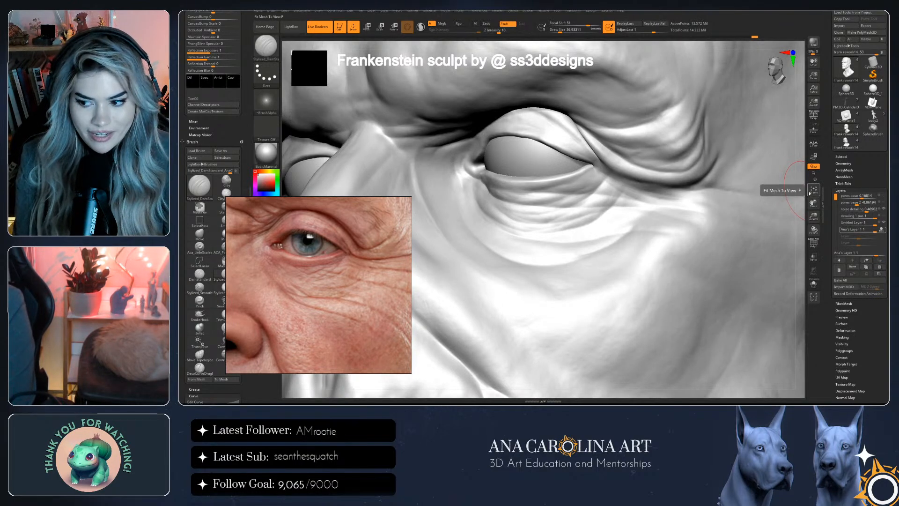
# Switch to the Stylized ClayBuildup brush, set the draw size to about 31, and build up the upper-lid fold beside the outer eye corner
pyautogui.press('b')
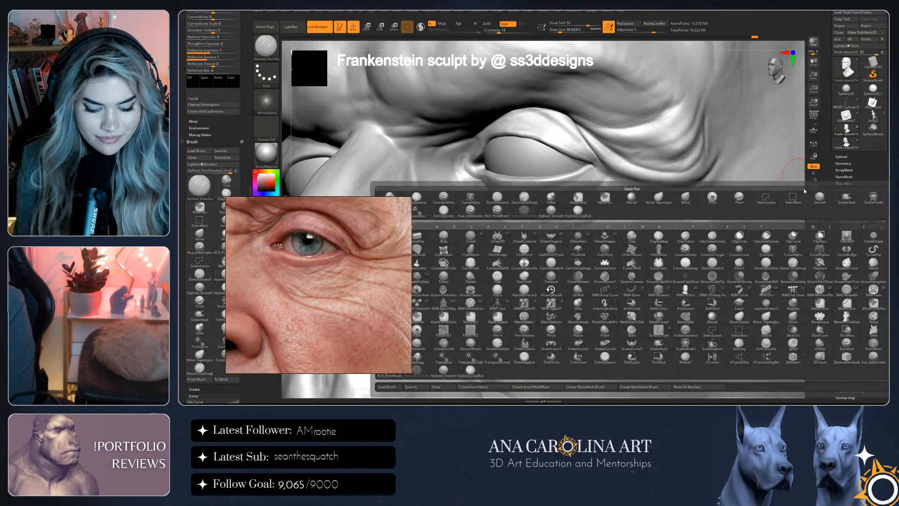
pyautogui.click(471, 371)
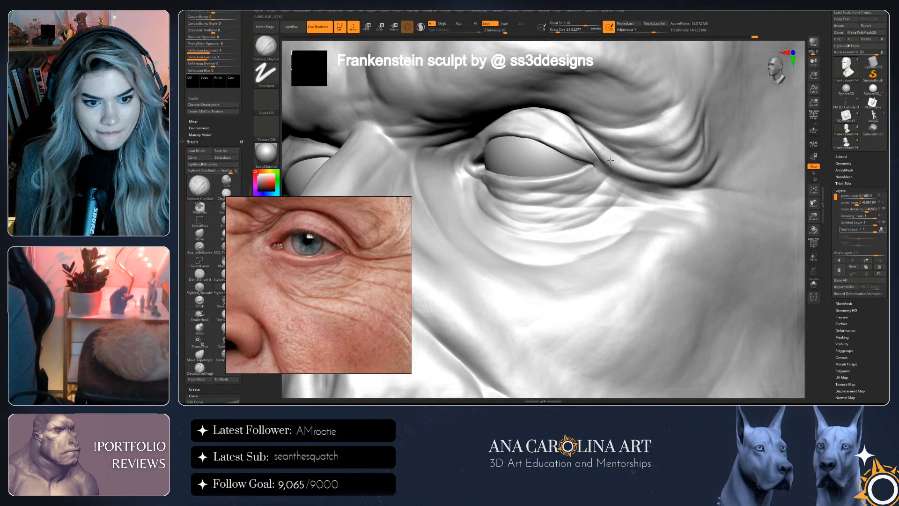
pyautogui.press('ctrl')
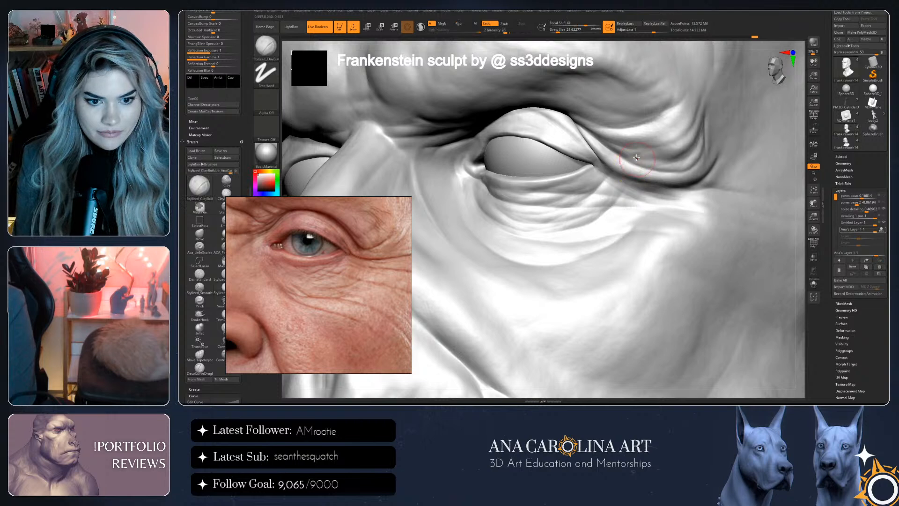
pyautogui.press('space')
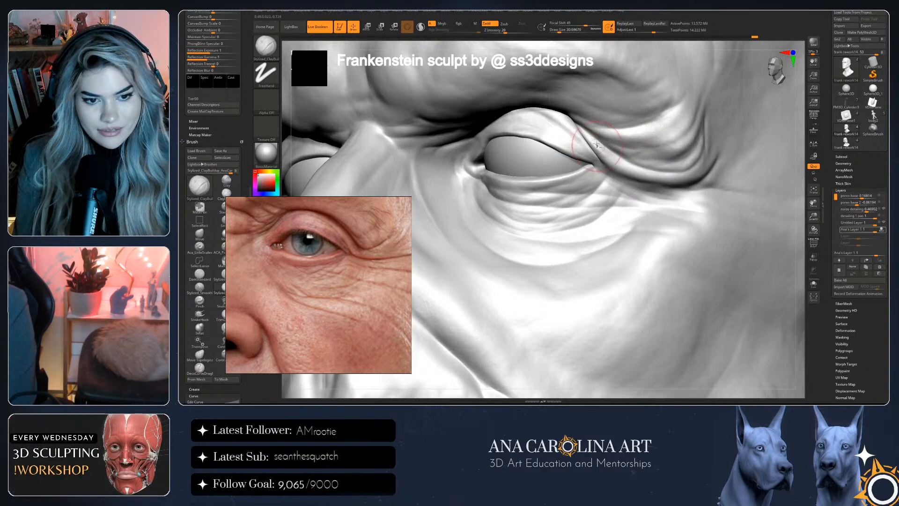
pyautogui.press('ctrl')
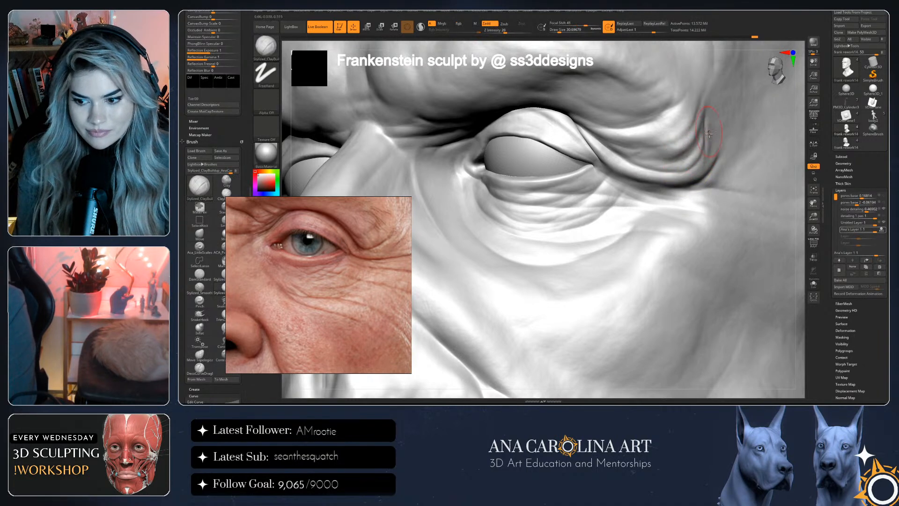
# Set the draw size to about 17 and refine the lower edge of the fold running outward from the outer eye corner
pyautogui.press('[')
pyautogui.press('[')
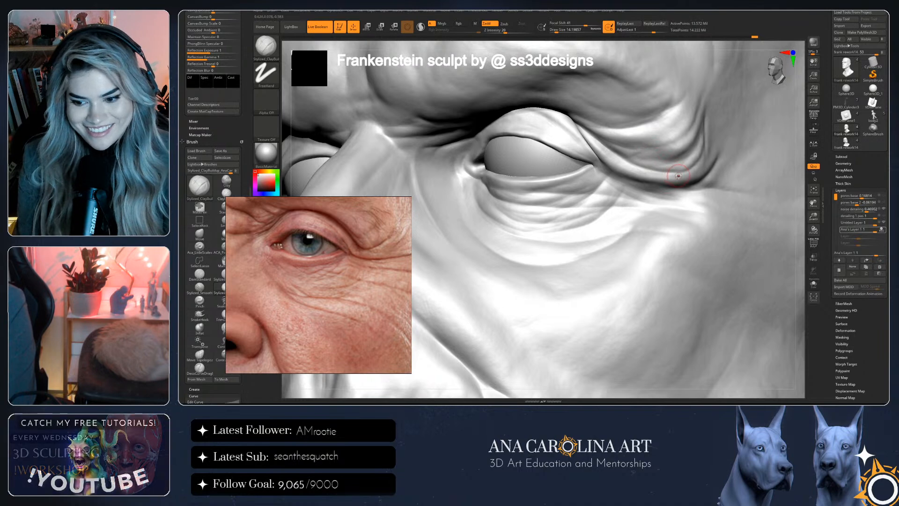
pyautogui.press('space')
pyautogui.press('[')
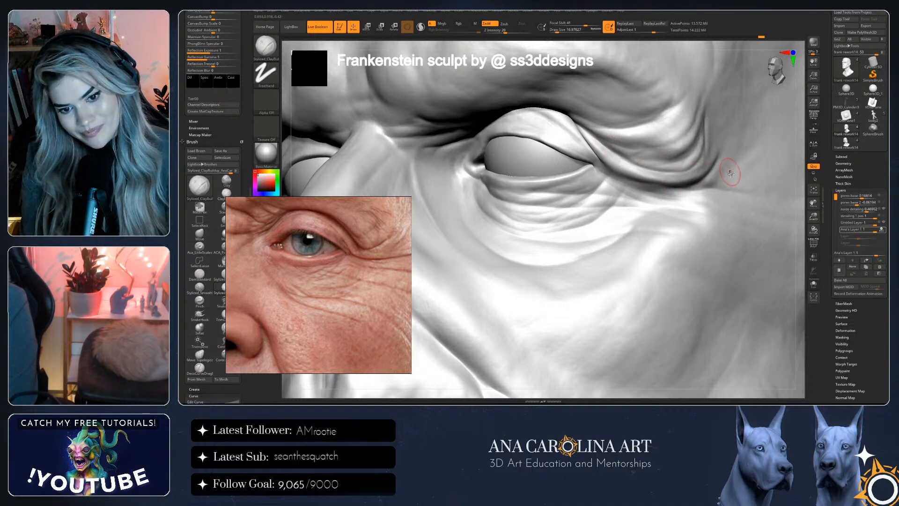
pyautogui.press('ctrl')
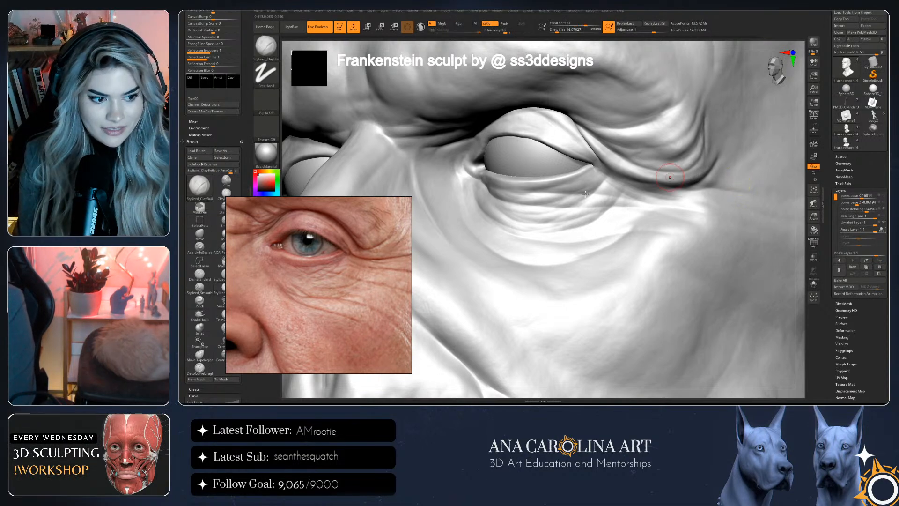
# Compare the eye area with the other version of the head and return to the reworked one
pyautogui.moveTo(808, 203); pyautogui.dragTo(789, 204)
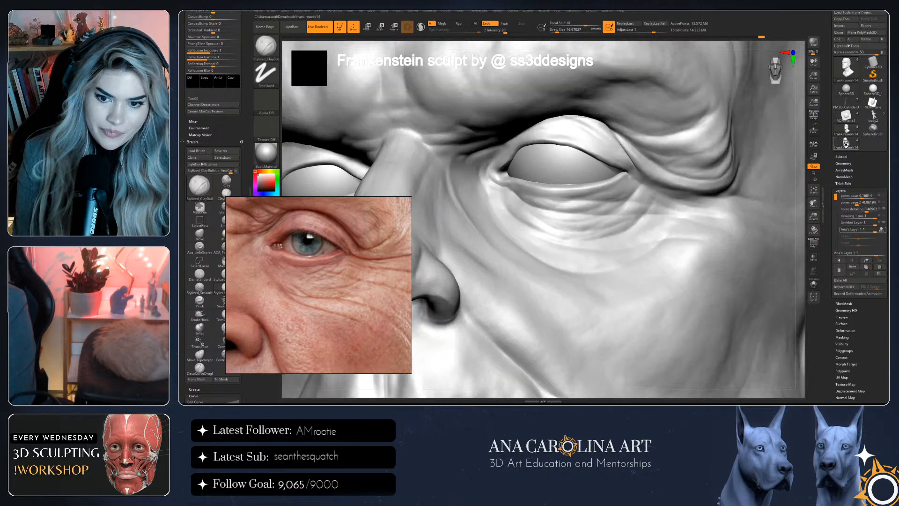
pyautogui.click(846, 149)
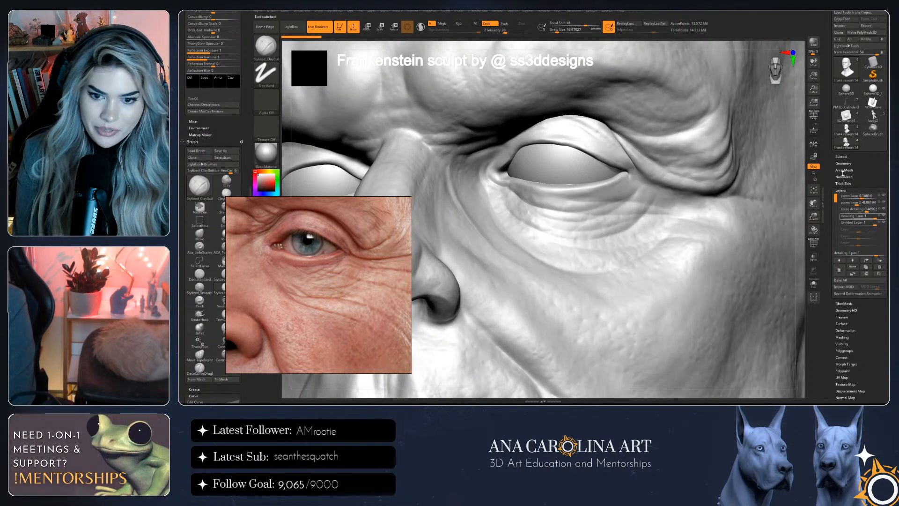
pyautogui.click(845, 143)
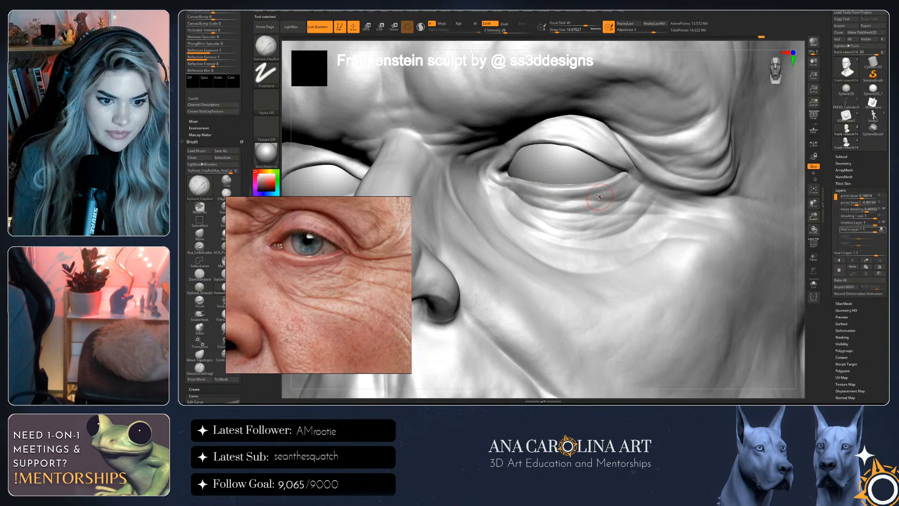
# Build up the fine folds beneath the lower eyelid toward the outer corner, checking them from front and three-quarter angles
pyautogui.moveTo(592, 197); pyautogui.dragTo(638, 185)
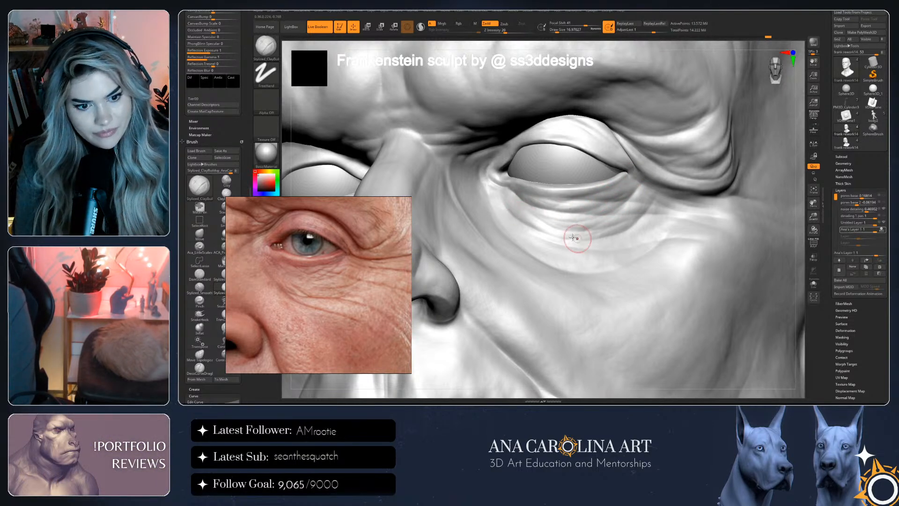
pyautogui.moveTo(804, 221); pyautogui.dragTo(791, 226)
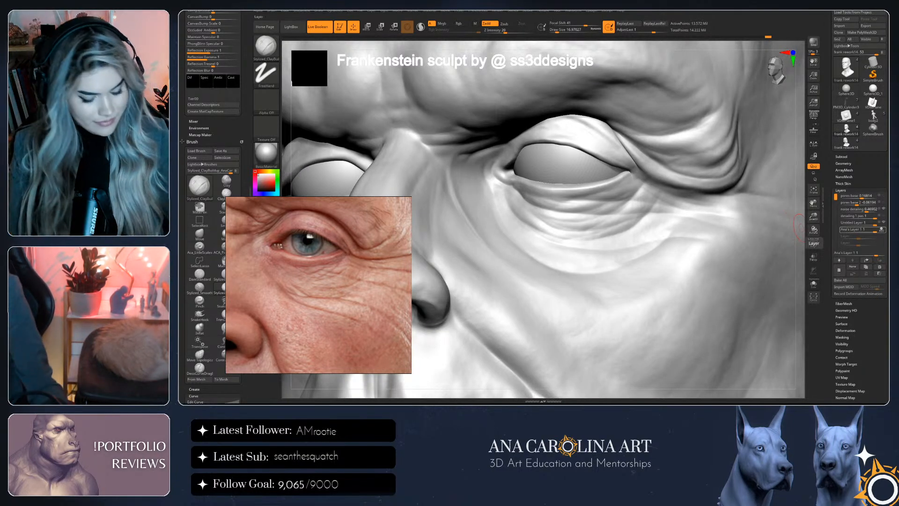
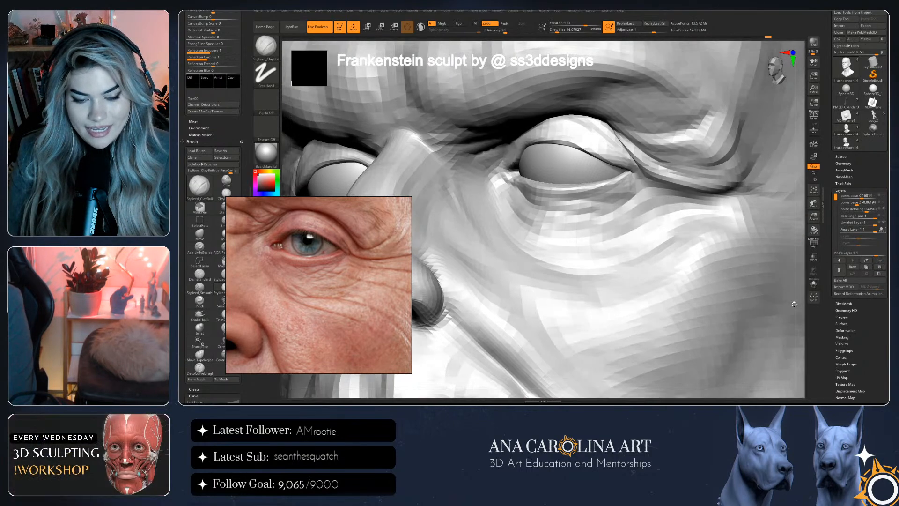
pyautogui.moveTo(801, 309); pyautogui.dragTo(806, 308)
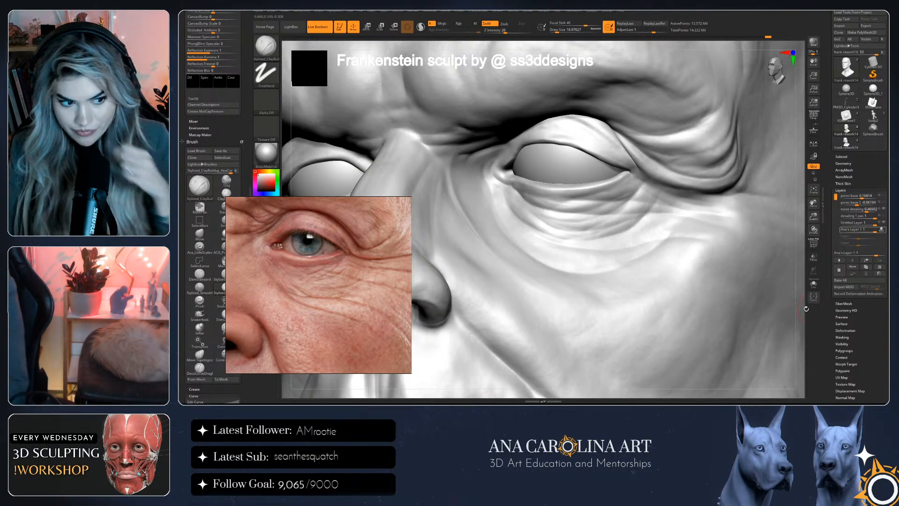
pyautogui.moveTo(805, 305); pyautogui.dragTo(798, 309)
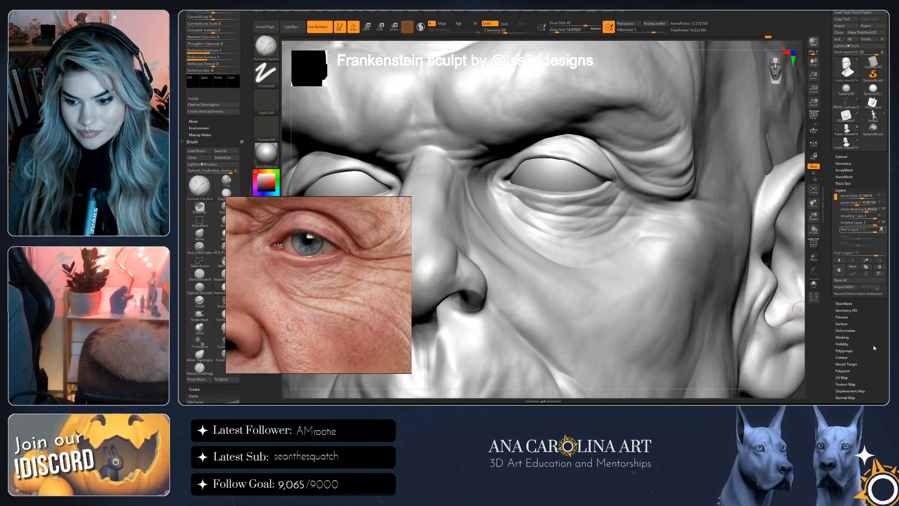
pyautogui.moveTo(800, 327); pyautogui.dragTo(804, 318)
# Switch to the DamStandard brush, set the draw size to about 44, and refine the creases around the outer eye and under-eye bag
pyautogui.press('b')
pyautogui.press('d')
pyautogui.press('s')
pyautogui.press('space')
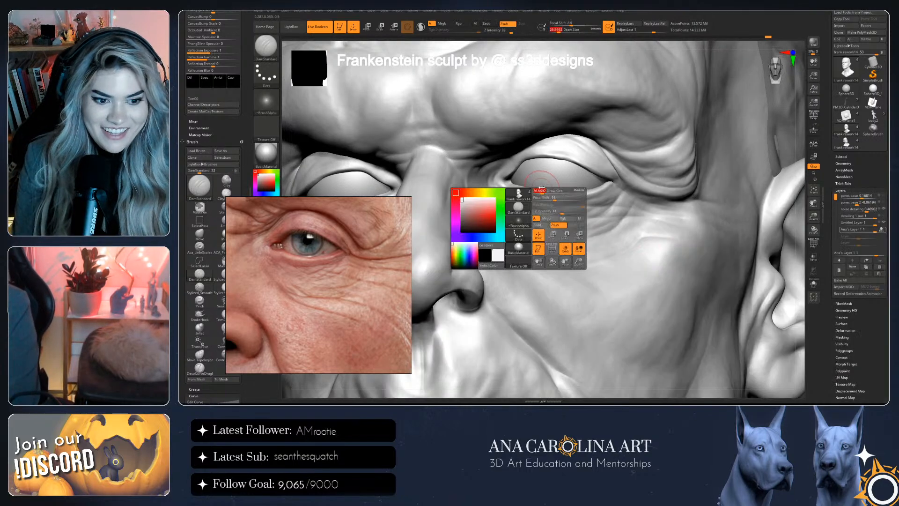
pyautogui.moveTo(810, 200); pyautogui.dragTo(732, 204)
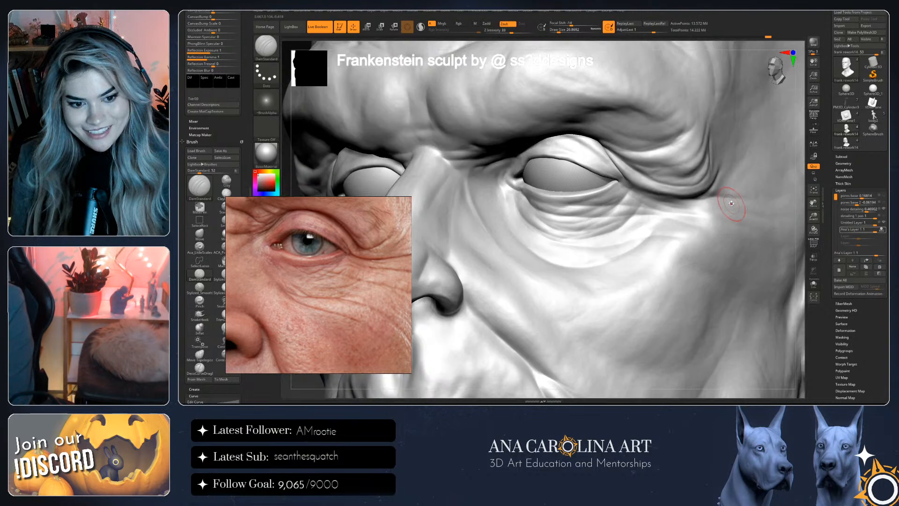
pyautogui.press(']')
pyautogui.press(']')
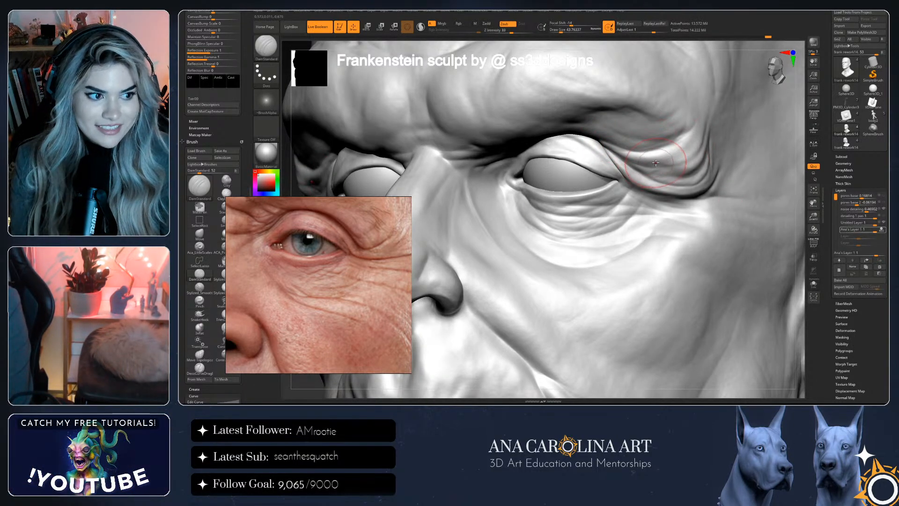
pyautogui.moveTo(802, 194); pyautogui.dragTo(787, 193)
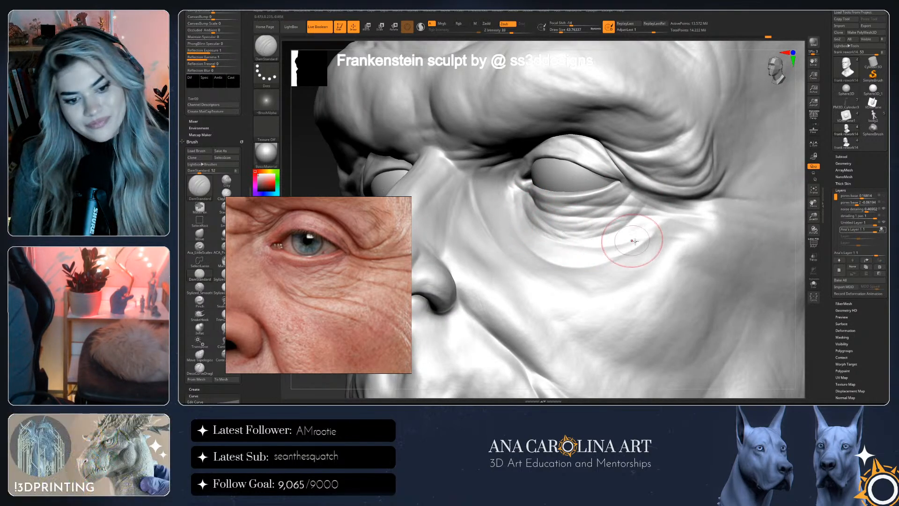
pyautogui.moveTo(684, 284); pyautogui.dragTo(650, 213, button='right')
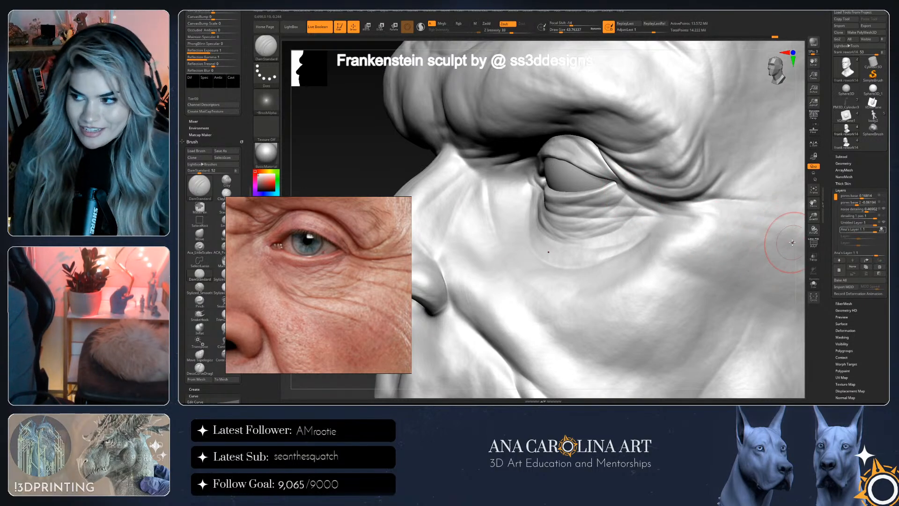
# Examine the eye wrinkles in relation to the whole face from three-quarter and front views
pyautogui.rightClick(796, 216)
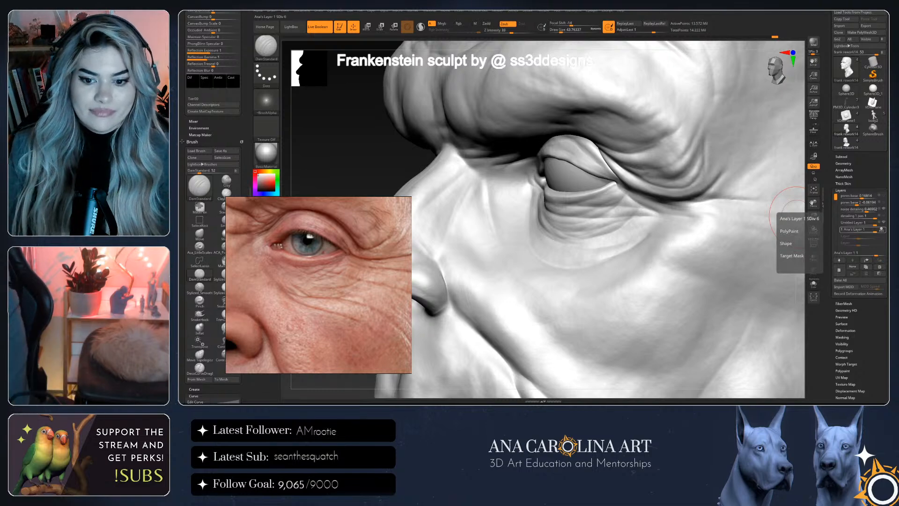
pyautogui.moveTo(796, 209)
pyautogui.mouseDown()
pyautogui.moveTo(803, 242)
pyautogui.moveTo(787, 215)
pyautogui.moveTo(790, 231)
pyautogui.mouseUp()
pyautogui.rightClick(786, 215)
pyautogui.rightClick(793, 231)
pyautogui.moveTo(790, 231); pyautogui.dragTo(790, 241, button='right')
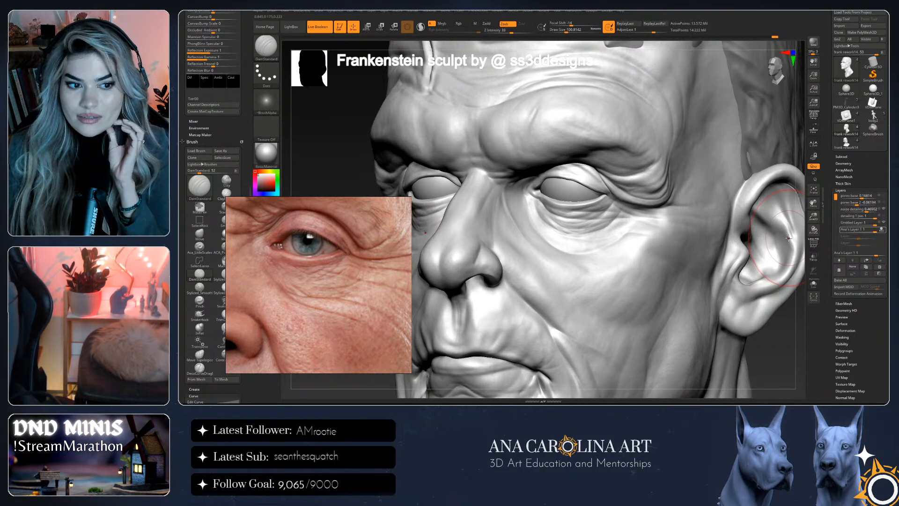
pyautogui.moveTo(787, 238); pyautogui.dragTo(799, 243, button='right')
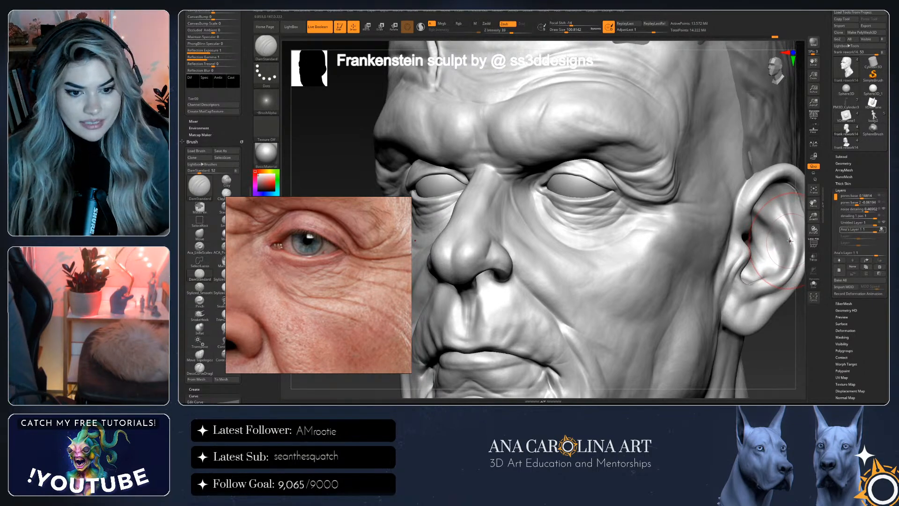
pyautogui.moveTo(778, 318)
pyautogui.mouseDown(button='right')
pyautogui.moveTo(763, 291)
pyautogui.moveTo(768, 266)
pyautogui.mouseUp(button='right')
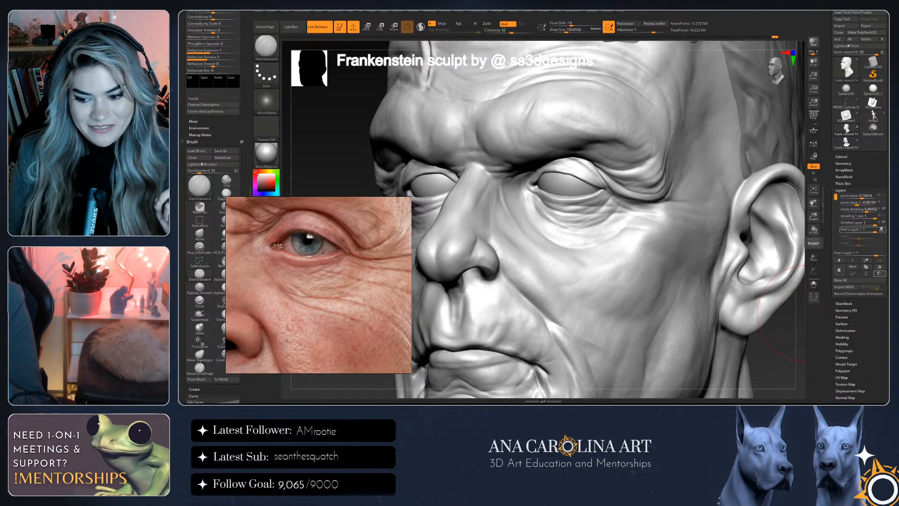
pyautogui.moveTo(811, 371); pyautogui.dragTo(749, 281, button='right')
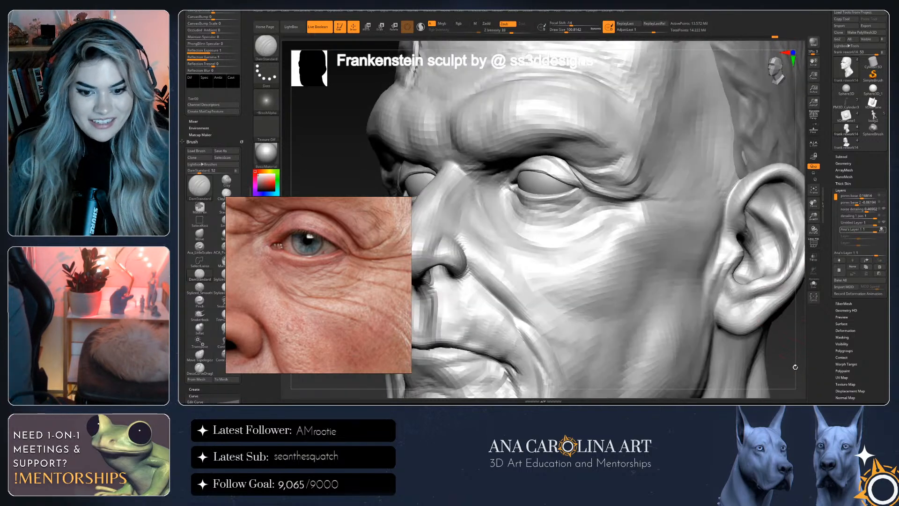
pyautogui.press('b')
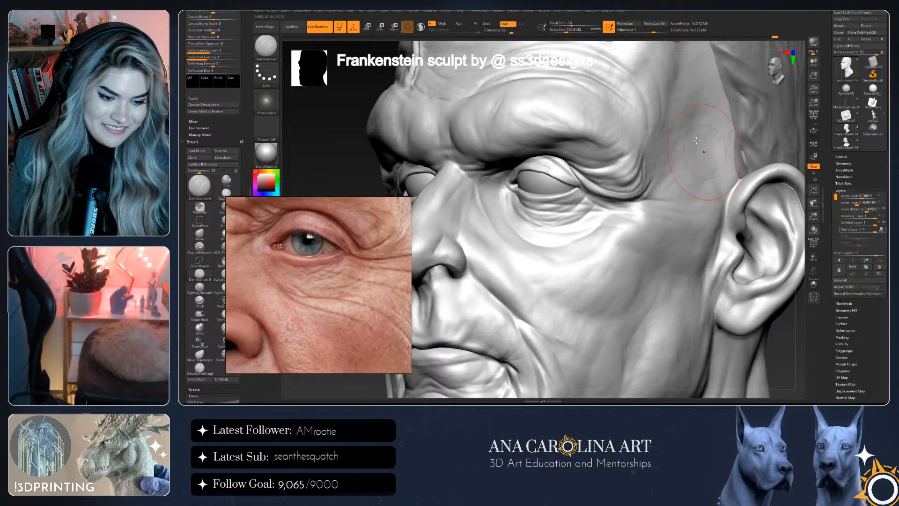
pyautogui.press('b')
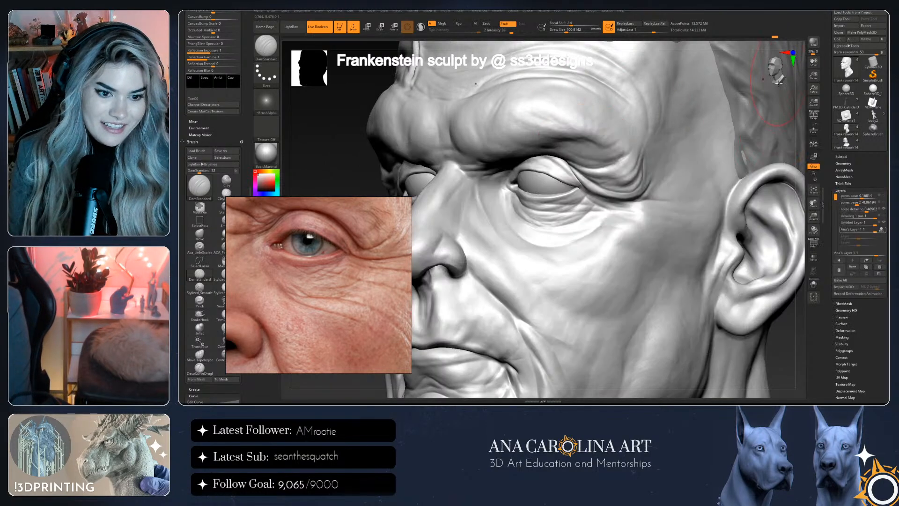
pyautogui.moveTo(763, 277)
pyautogui.mouseDown(button='right')
pyautogui.moveTo(799, 325)
pyautogui.moveTo(793, 333)
pyautogui.mouseUp(button='right')
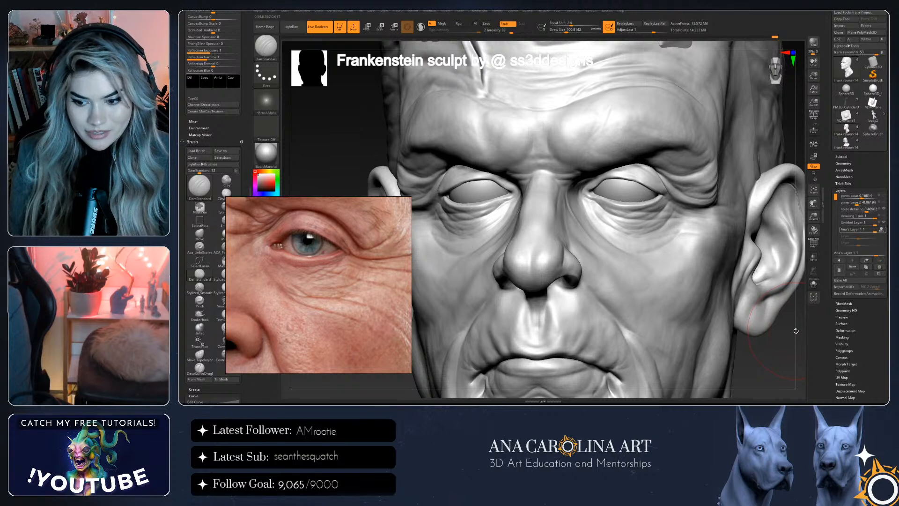
# Switch to the Stylized DamStandard brush, set the draw size to about 25, and refine the crease below the inner eye corner
pyautogui.press('b')
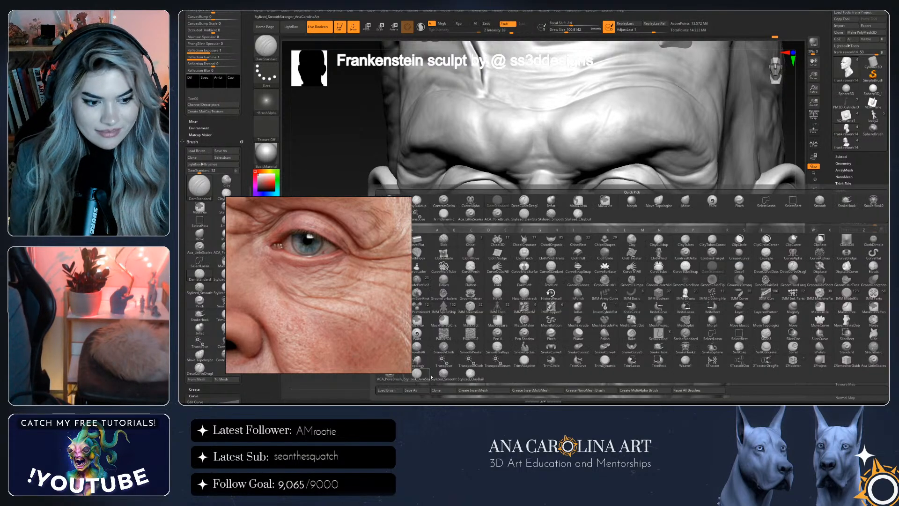
pyautogui.click(430, 368)
pyautogui.press('space')
pyautogui.moveTo(596, 224); pyautogui.dragTo(585, 225)
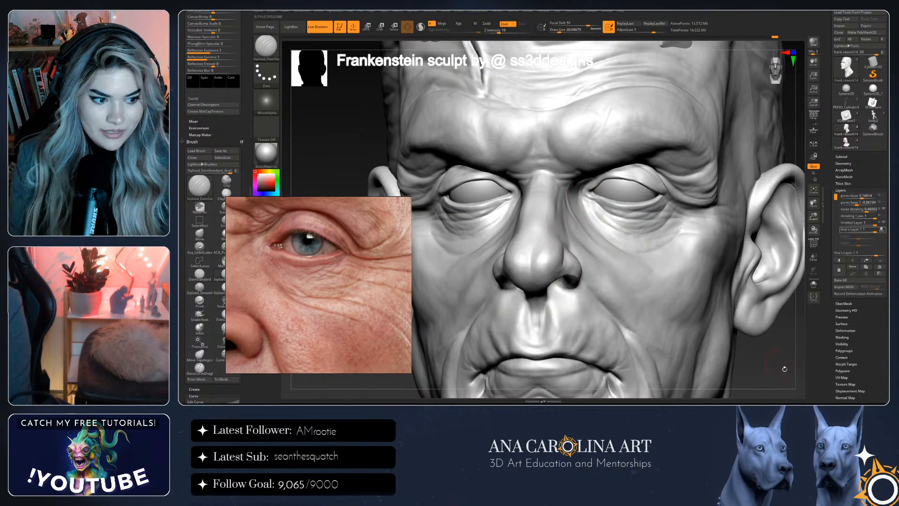
pyautogui.moveTo(775, 357); pyautogui.dragTo(659, 255)
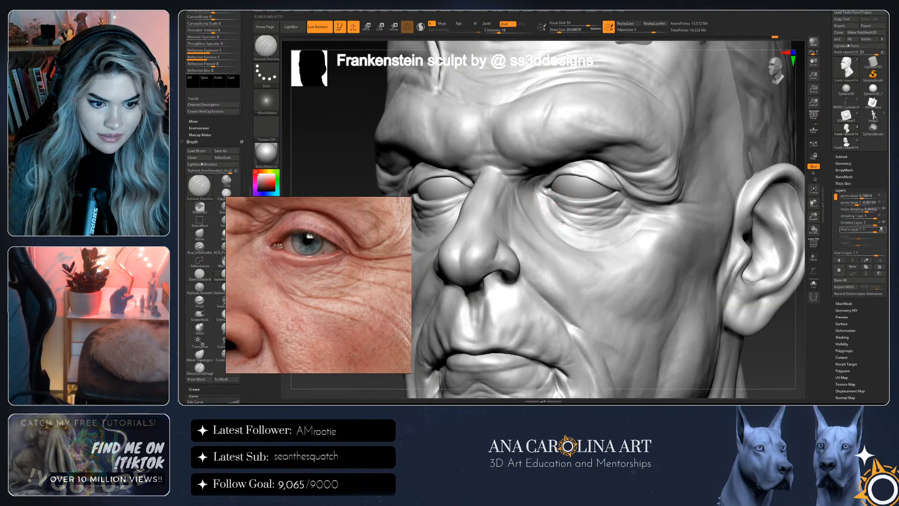
pyautogui.press('space')
pyautogui.moveTo(579, 231); pyautogui.dragTo(574, 225)
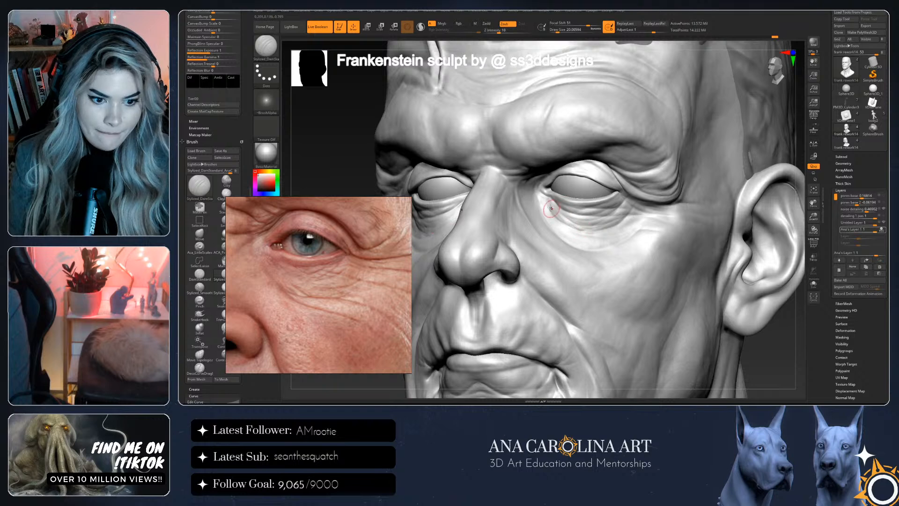
pyautogui.press('ctrl')
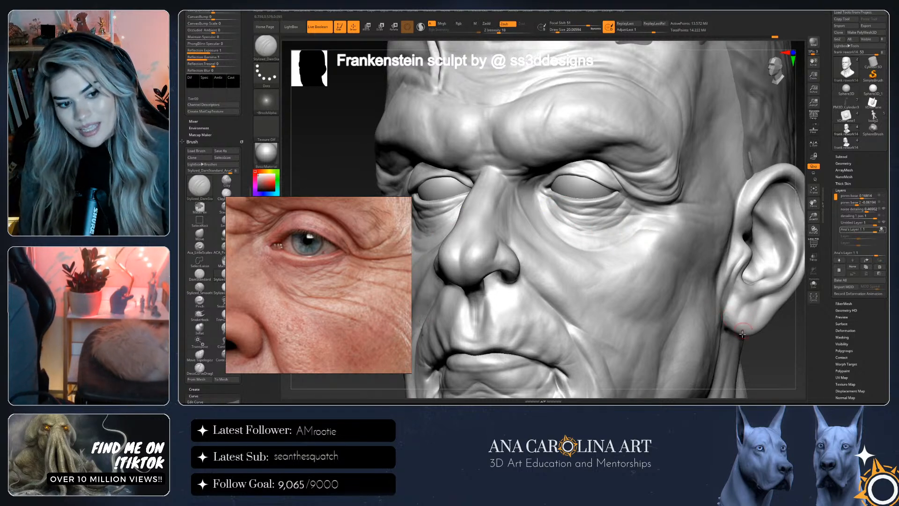
pyautogui.moveTo(692, 281)
pyautogui.mouseDown(button='right')
pyautogui.moveTo(760, 347)
pyautogui.moveTo(767, 340)
pyautogui.mouseUp(button='right')
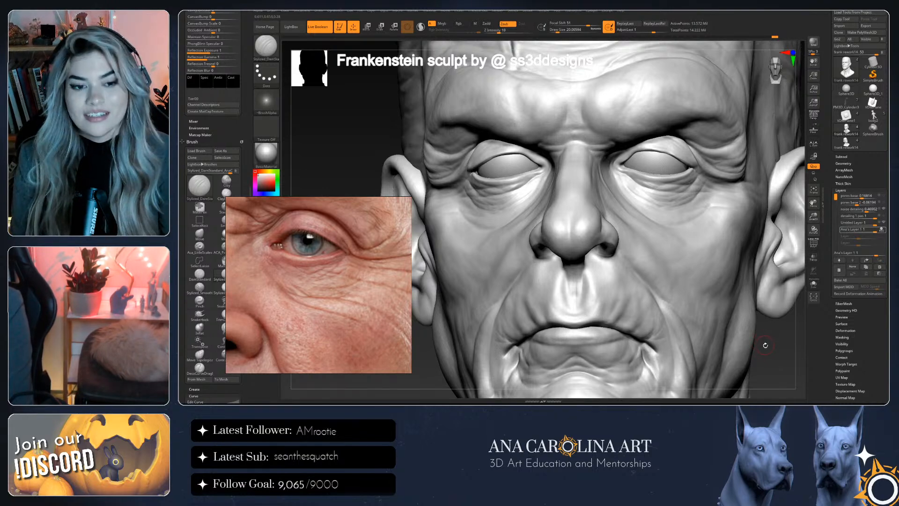
# Enlarge the brush to a draw size of about 37 and carve creases across the upper cheek beneath the under-eye bag
pyautogui.moveTo(762, 356); pyautogui.dragTo(785, 358)
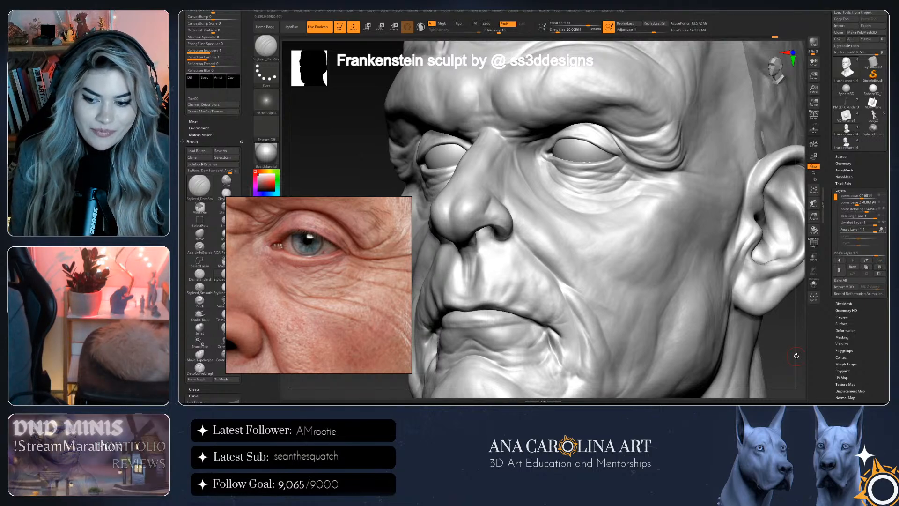
pyautogui.moveTo(800, 362); pyautogui.dragTo(775, 357)
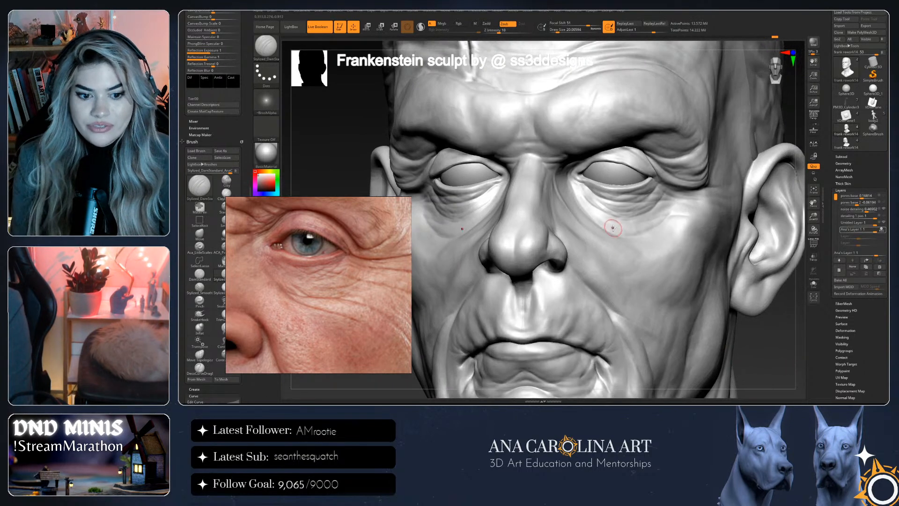
pyautogui.press(']')
pyautogui.moveTo(590, 204); pyautogui.dragTo(664, 238)
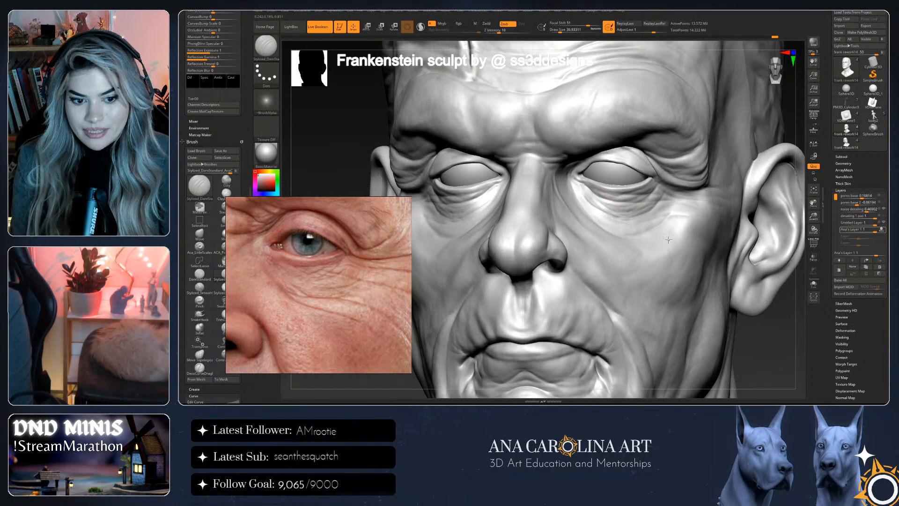
pyautogui.moveTo(613, 218)
pyautogui.mouseDown()
pyautogui.moveTo(673, 233)
pyautogui.moveTo(702, 266)
pyautogui.mouseUp()
pyautogui.moveTo(627, 218); pyautogui.dragTo(656, 227)
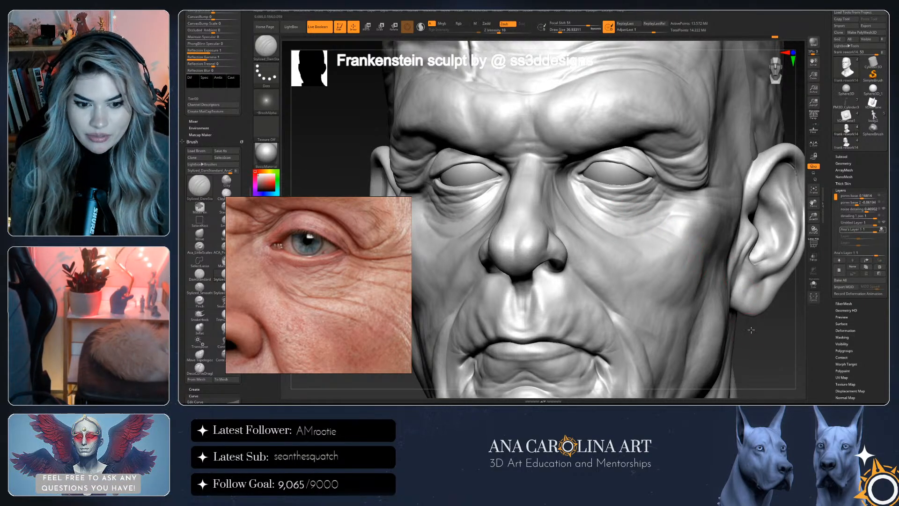
pyautogui.moveTo(751, 329); pyautogui.dragTo(728, 309)
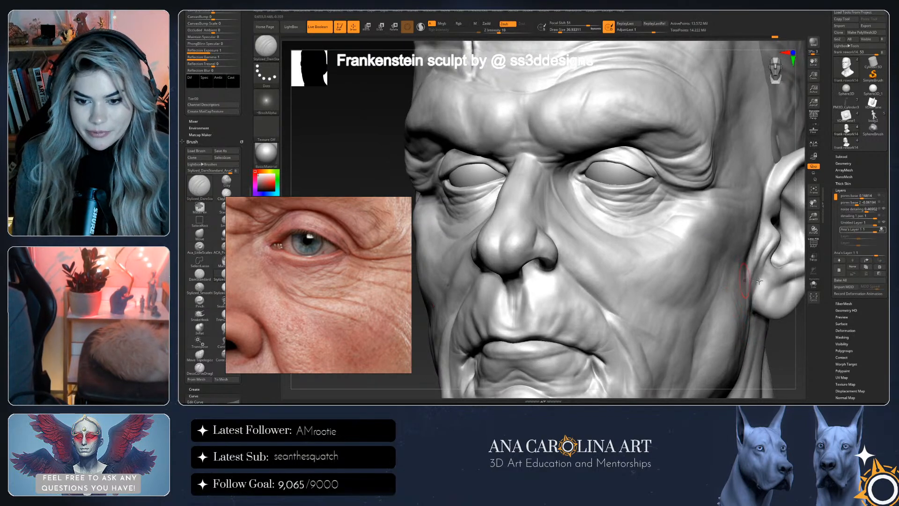
pyautogui.press('ctrl')
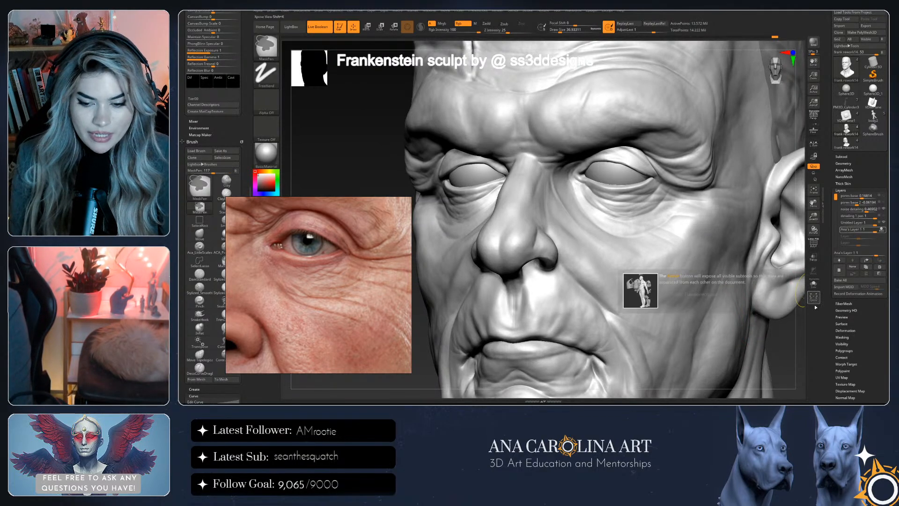
pyautogui.moveTo(802, 323)
pyautogui.mouseDown()
pyautogui.moveTo(790, 325)
pyautogui.moveTo(800, 323)
pyautogui.mouseUp()
pyautogui.press('ctrl')
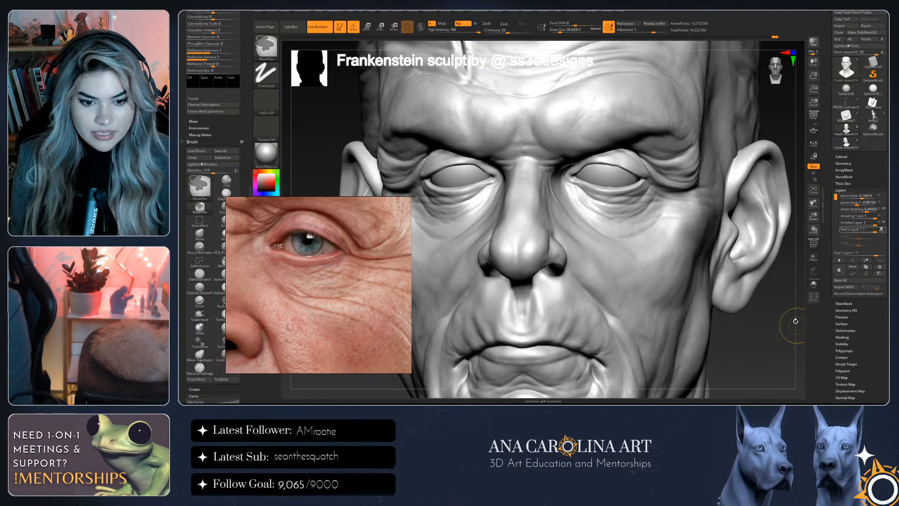
pyautogui.moveTo(801, 280); pyautogui.dragTo(827, 287)
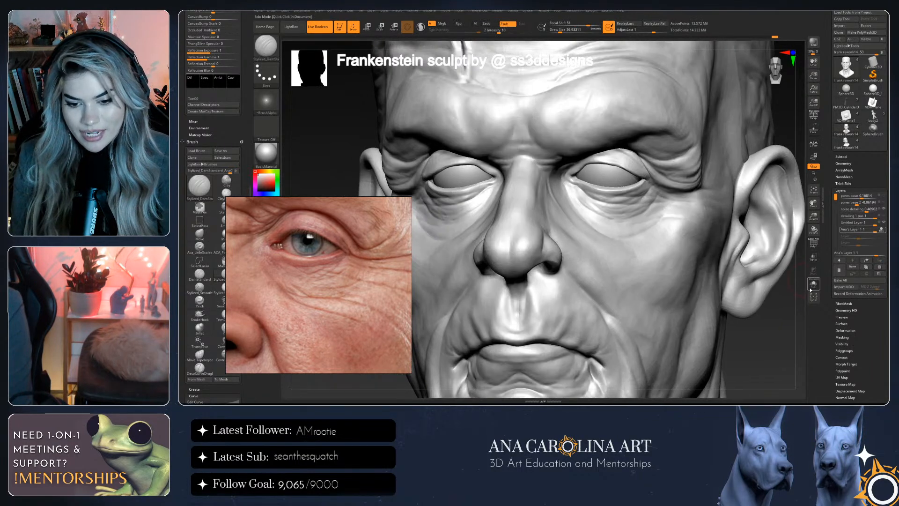
# Open the head's Morph Target settings and check the morph target options
pyautogui.scroll(-3, 826, 287)
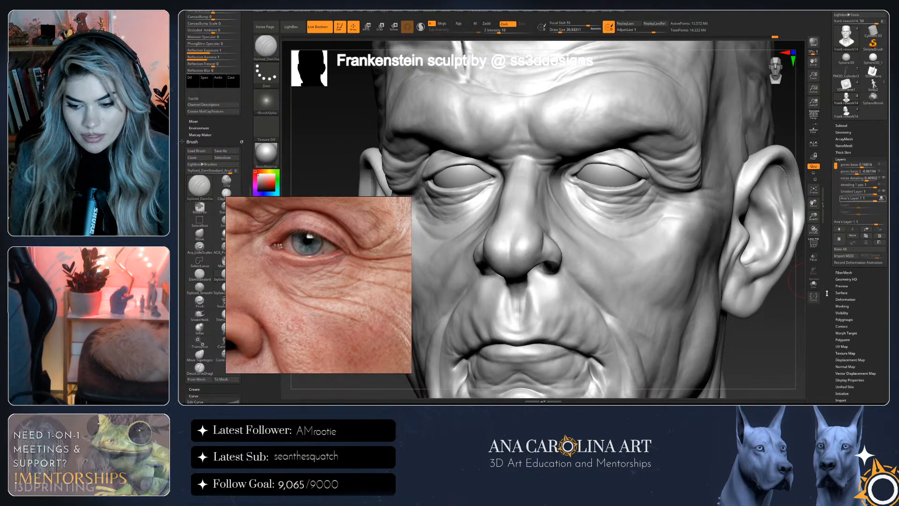
pyautogui.scroll(-2, 835, 304)
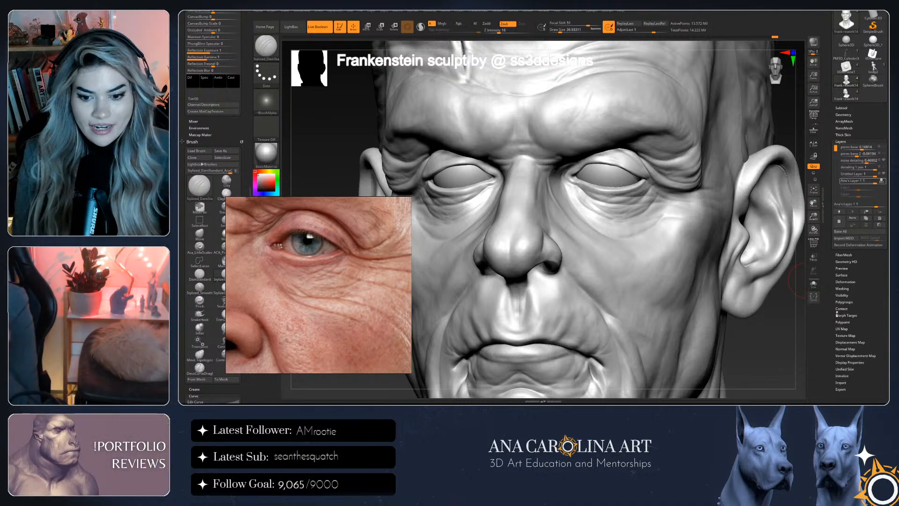
pyautogui.scroll(-1, 834, 318)
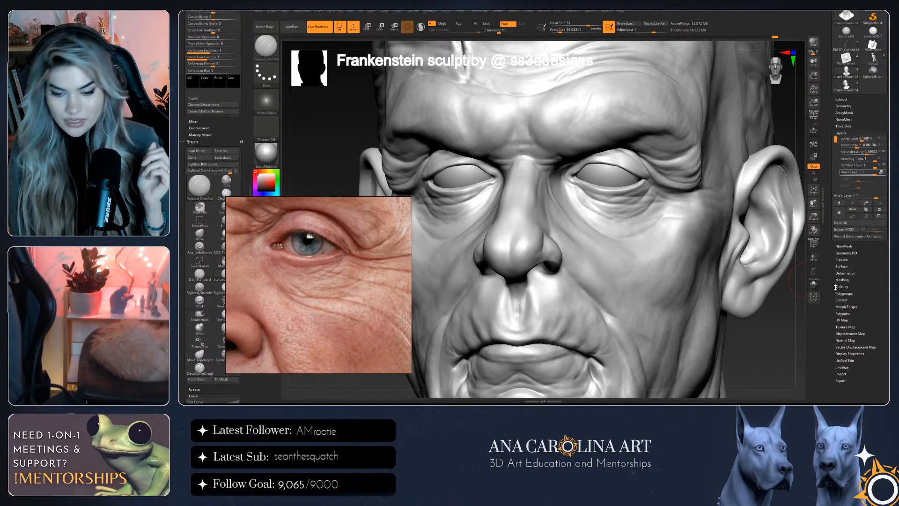
pyautogui.scroll(-2, 835, 281)
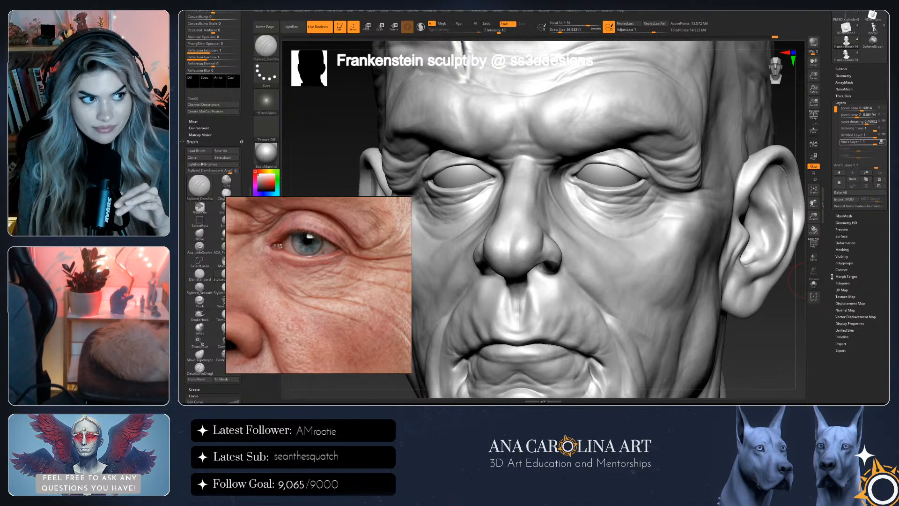
pyautogui.scroll(-1, 832, 288)
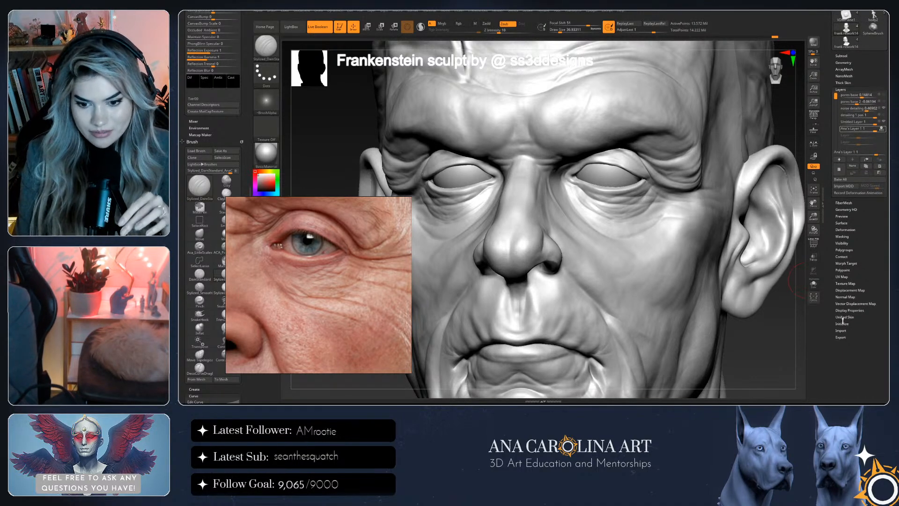
pyautogui.click(847, 264)
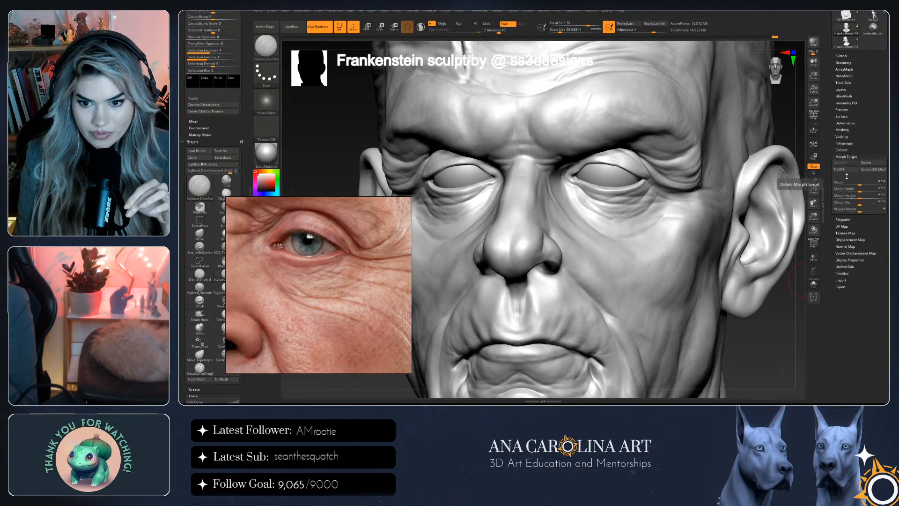
pyautogui.scroll(5, 841, 162)
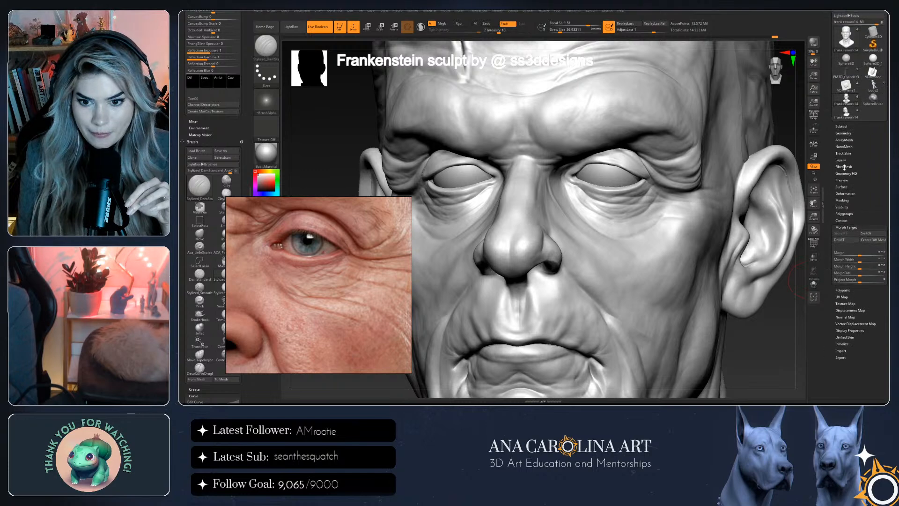
# Open the Geometry settings and switch the head one subdivision level down and back up
pyautogui.click(844, 133)
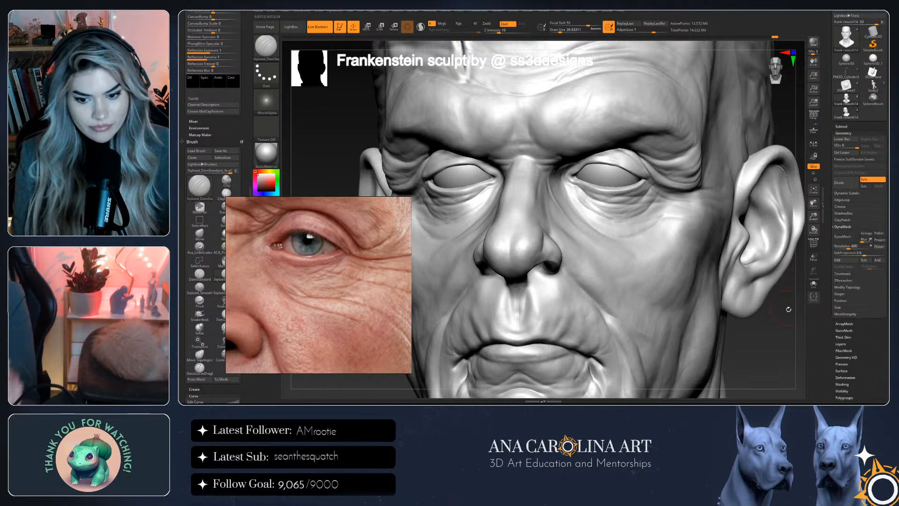
pyautogui.hotkey('shift', 'd')
pyautogui.press('d')
# Switch to the DamStandard brush and carve diagonal wrinkles across the cheekbone below the outer eye corner
pyautogui.moveTo(791, 320); pyautogui.dragTo(805, 348)
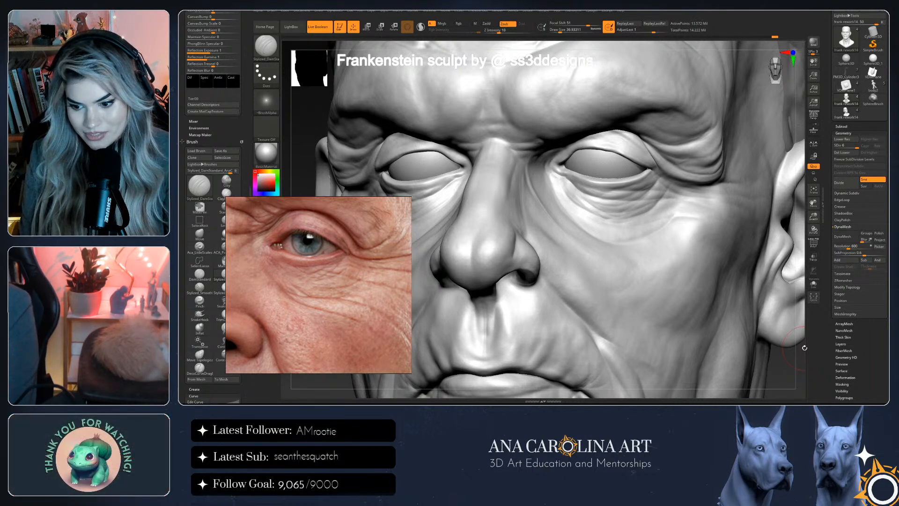
pyautogui.moveTo(733, 347); pyautogui.dragTo(778, 360, button='right')
pyautogui.press('b')
pyautogui.press('d')
pyautogui.press('s')
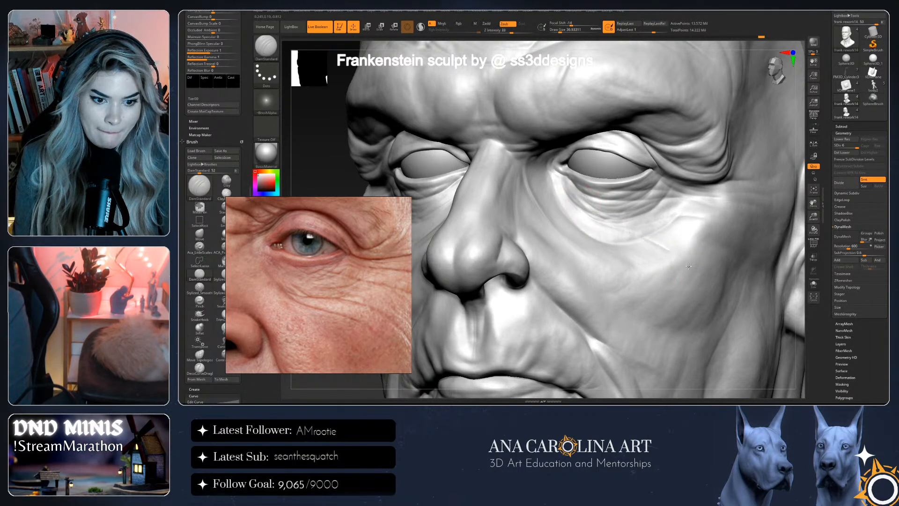
pyautogui.moveTo(712, 274); pyautogui.dragTo(655, 211)
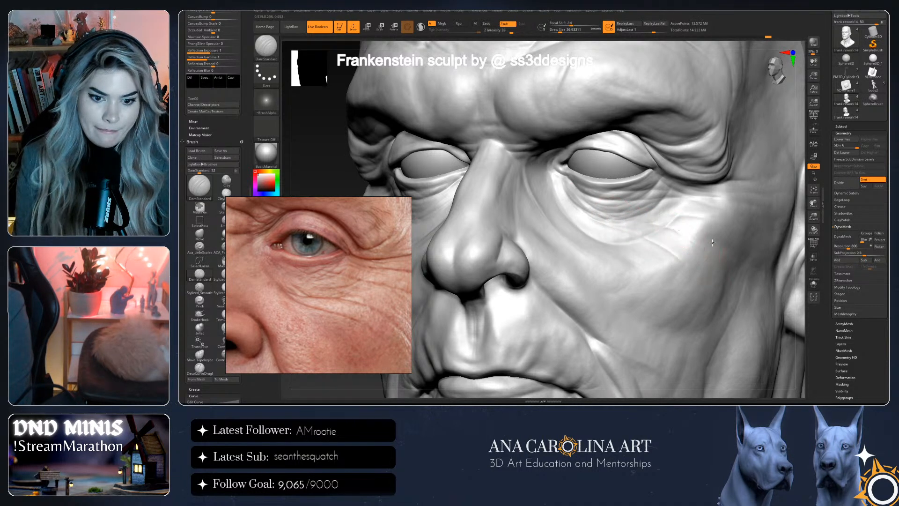
pyautogui.moveTo(754, 300)
pyautogui.mouseDown()
pyautogui.moveTo(798, 310)
pyautogui.moveTo(761, 301)
pyautogui.mouseUp()
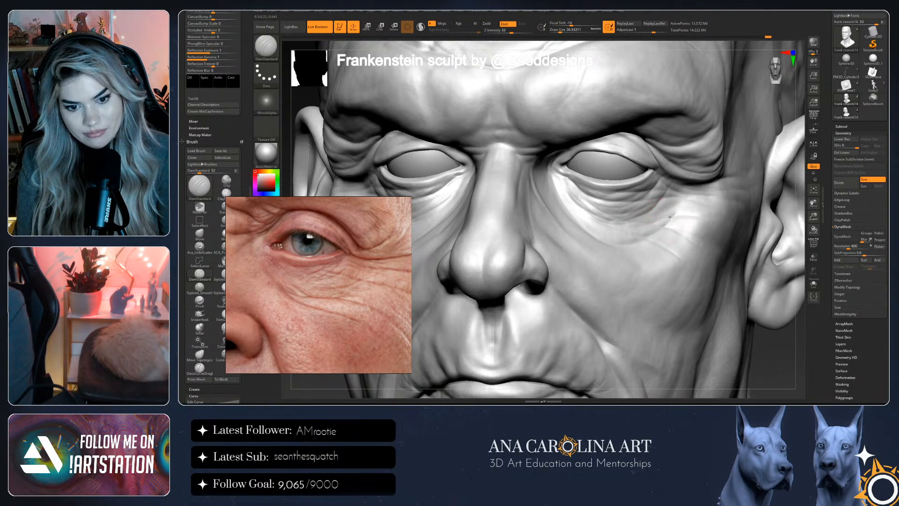
# Switch to the Stylized DamStandard brush, set the draw size to about 80, and shape broader folds across the cheekbone
pyautogui.keyDown('ctrl'); pyautogui.moveTo(593, 243); pyautogui.dragTo(764, 331, button='right'); pyautogui.keyUp('ctrl')
pyautogui.press('space')
pyautogui.press('space')
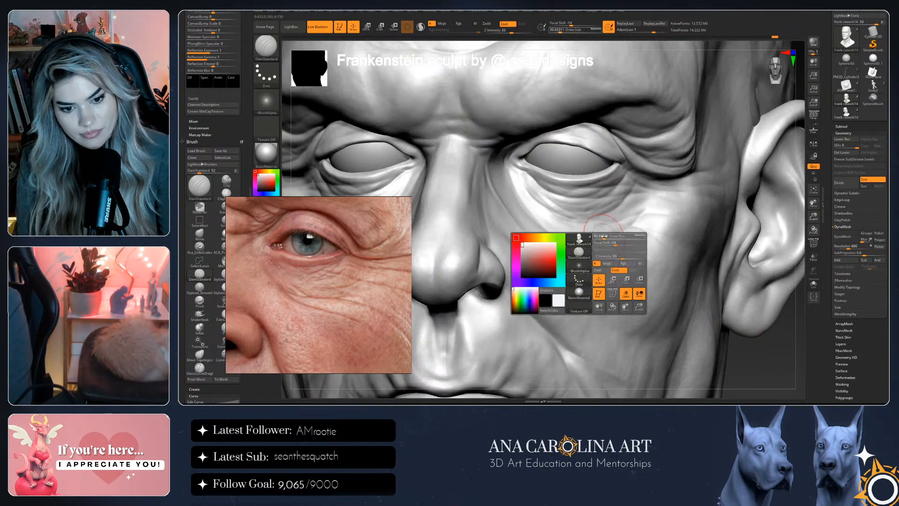
pyautogui.moveTo(633, 254); pyautogui.dragTo(648, 254)
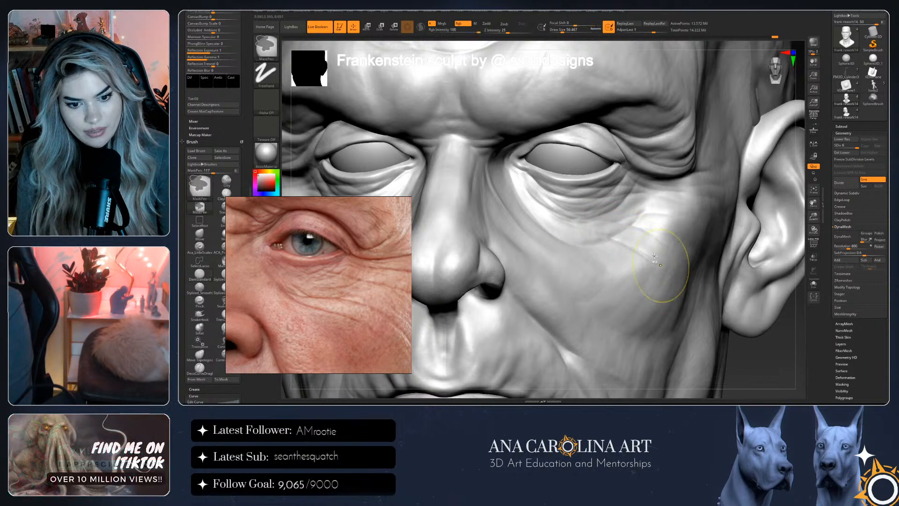
pyautogui.press('b')
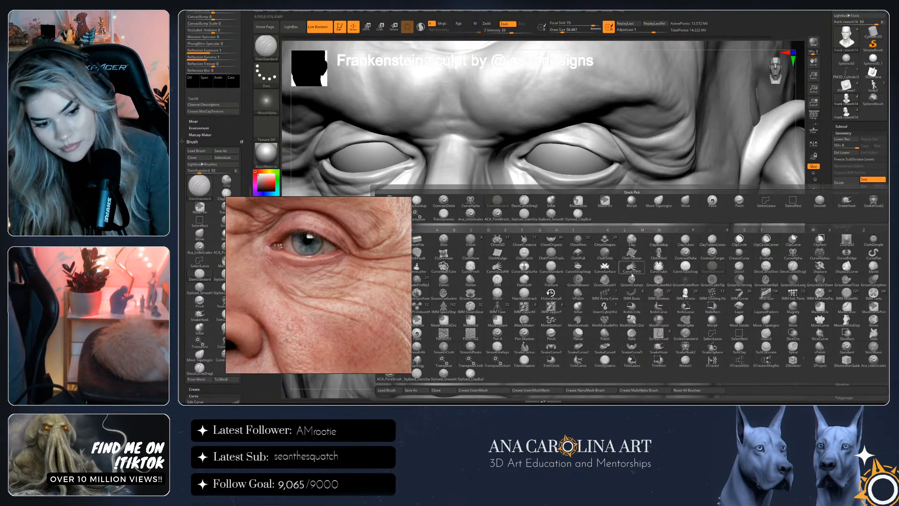
pyautogui.click(607, 242)
pyautogui.moveTo(607, 242); pyautogui.dragTo(649, 231)
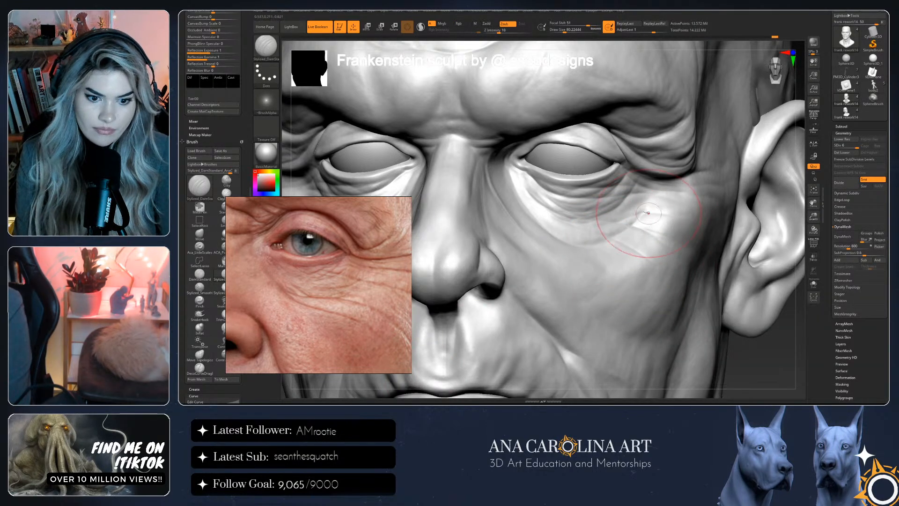
pyautogui.moveTo(761, 360); pyautogui.dragTo(703, 346)
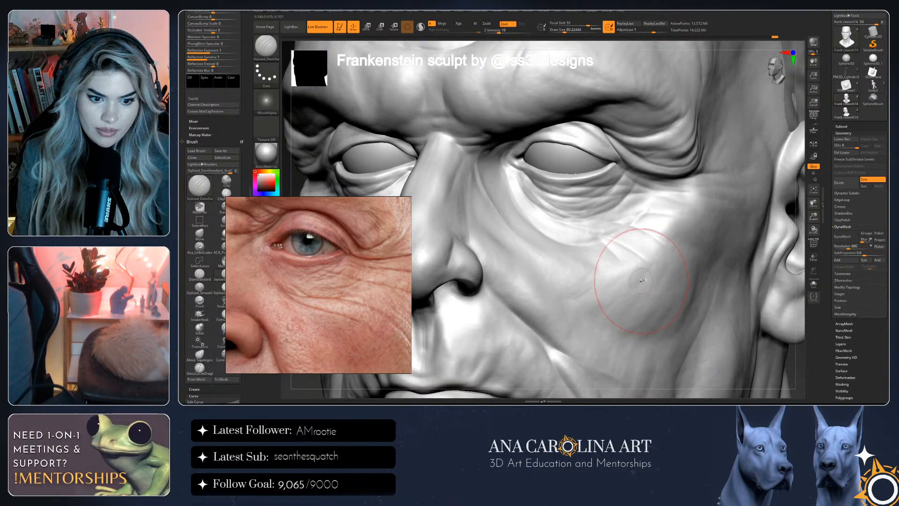
# Switch to the Morph brush, set the draw size to about 33, and soften the cheekbone wrinkles
pyautogui.press('b')
pyautogui.click(673, 280)
pyautogui.press('space')
pyautogui.moveTo(674, 270)
pyautogui.mouseDown()
pyautogui.moveTo(661, 269)
pyautogui.moveTo(690, 276)
pyautogui.moveTo(658, 287)
pyautogui.mouseUp()
pyautogui.moveTo(619, 271); pyautogui.dragTo(638, 267, button='right')
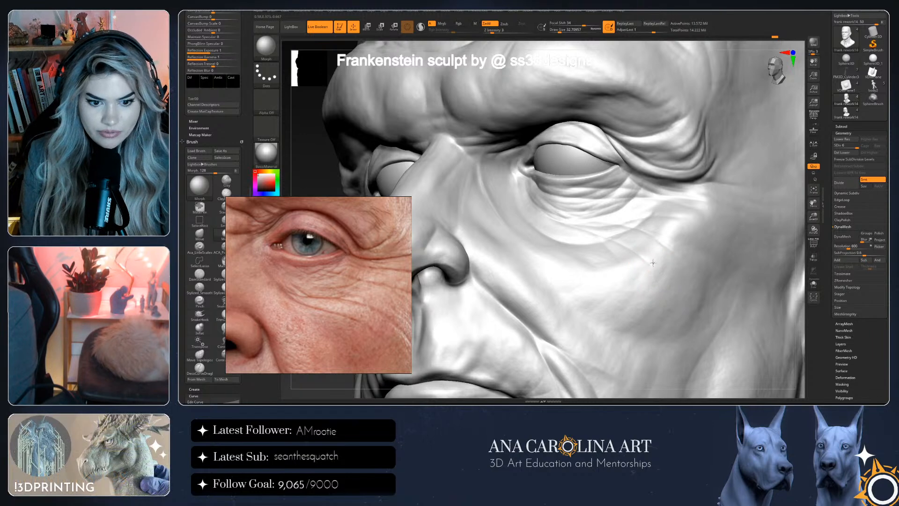
pyautogui.moveTo(668, 237)
pyautogui.mouseDown()
pyautogui.moveTo(679, 213)
pyautogui.moveTo(653, 206)
pyautogui.moveTo(675, 224)
pyautogui.mouseUp()
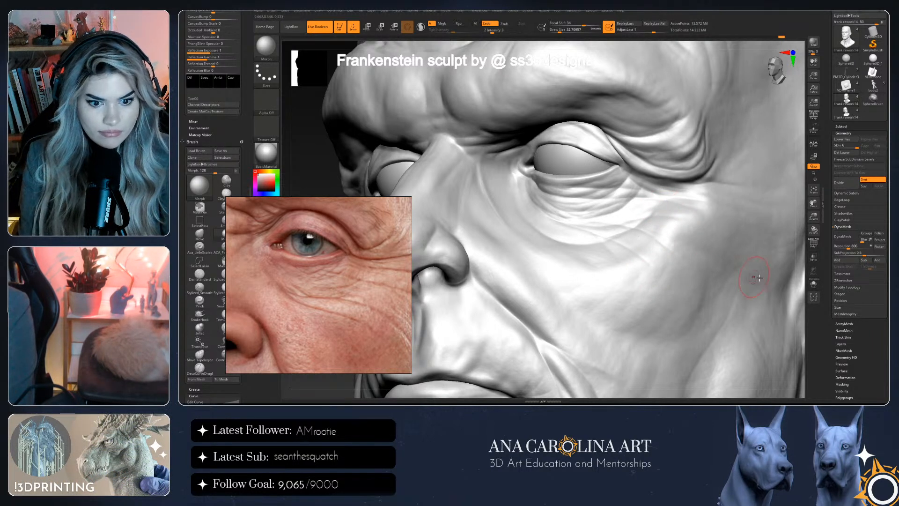
# Set the Morph brush to Z Intensity 22 and a draw size of about 18, and fade parts of the cheekbone creases
pyautogui.moveTo(798, 278); pyautogui.dragTo(622, 293, button='right')
pyautogui.rightClick(609, 293)
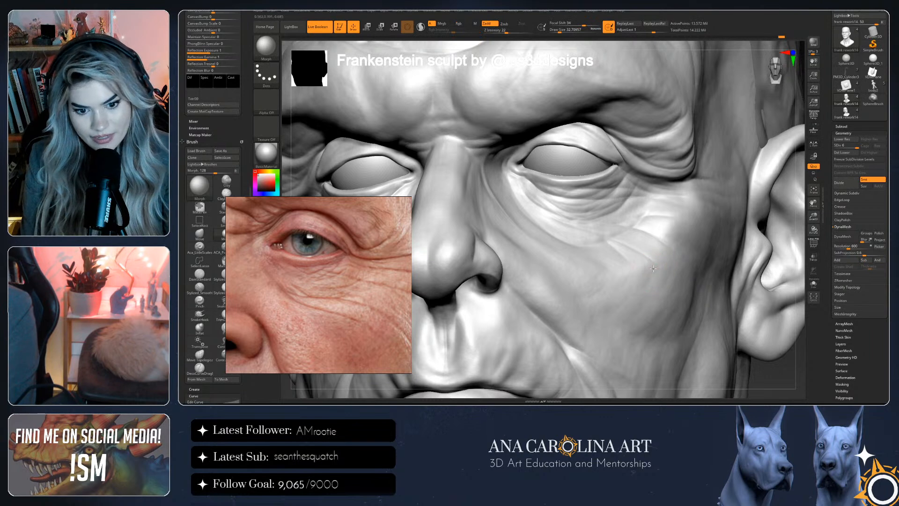
pyautogui.rightClick(653, 242)
pyautogui.moveTo(653, 243); pyautogui.dragTo(643, 269)
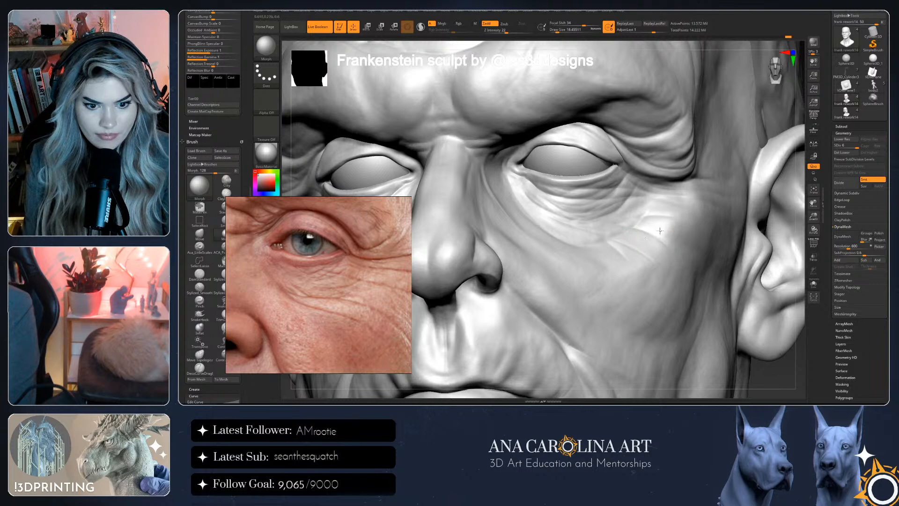
pyautogui.moveTo(683, 239); pyautogui.dragTo(644, 279, button='right')
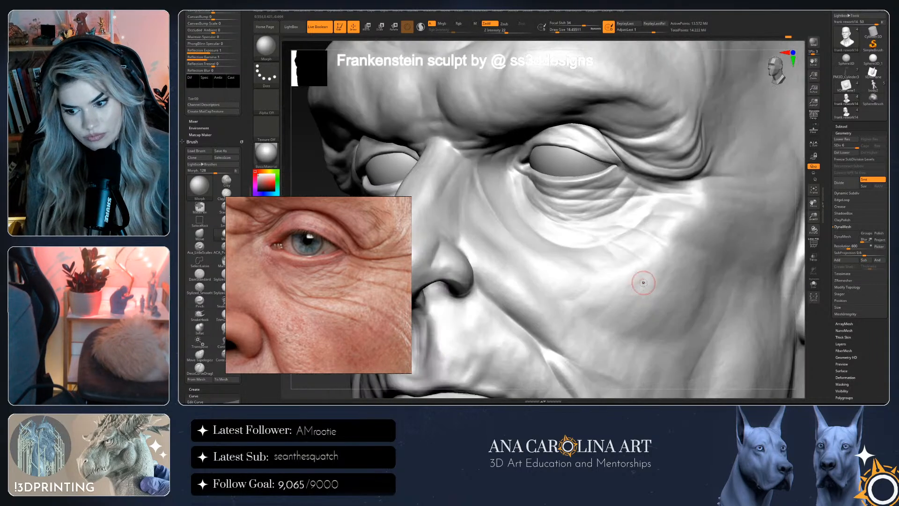
# Set the Morph brush's draw size to about 80, blend the cheekbone creases, and compare them with the whole head
pyautogui.press(']')
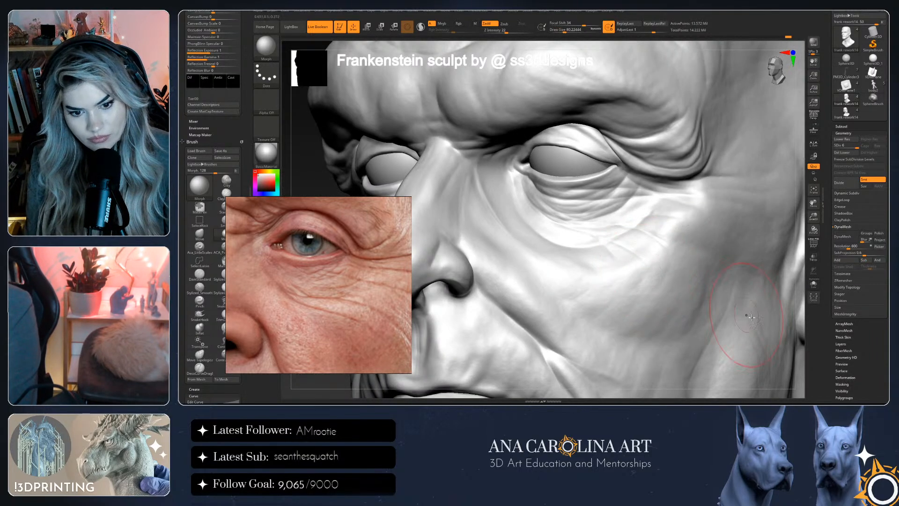
pyautogui.moveTo(736, 311); pyautogui.dragTo(647, 241, button='right')
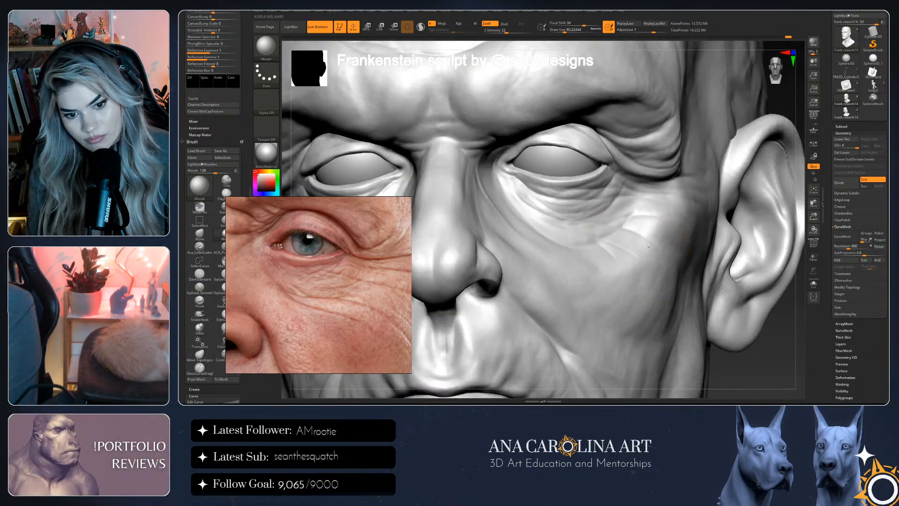
pyautogui.press('f')
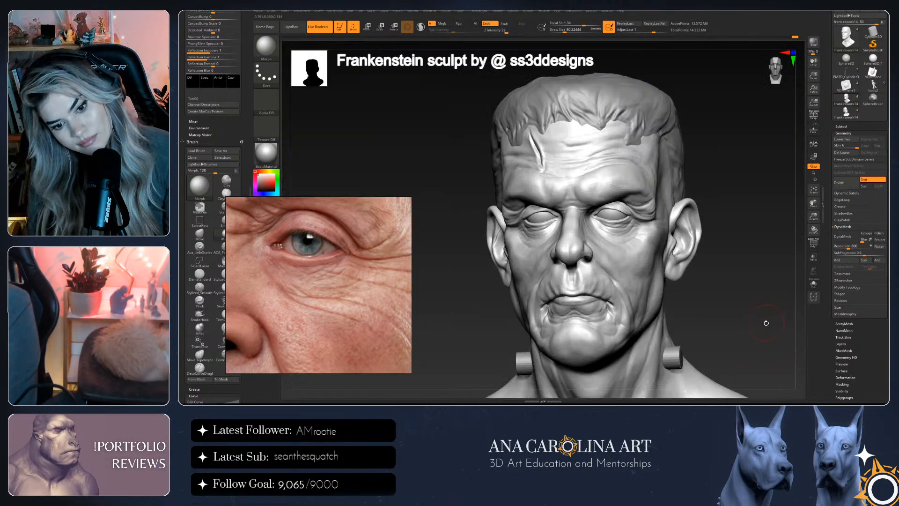
pyautogui.moveTo(763, 321)
pyautogui.keyDown('alt'); pyautogui.mouseDown(button='right')
pyautogui.moveTo(722, 324)
pyautogui.moveTo(609, 234)
pyautogui.mouseUp(button='right'); pyautogui.keyUp('alt')
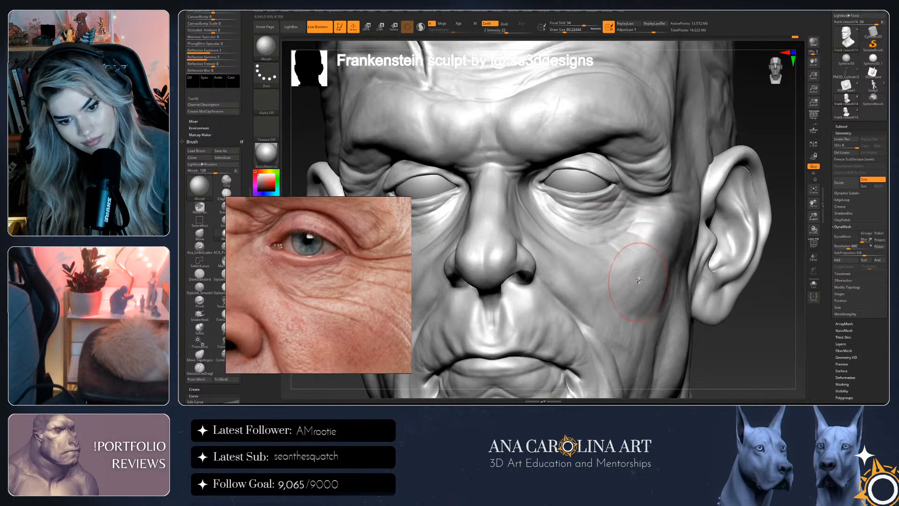
# Switch to the Move brush, go down to subdivision level 2, and reshape the outer cheekbone with a draw size of about 80
pyautogui.press('b')
pyautogui.press('m')
pyautogui.press('v')
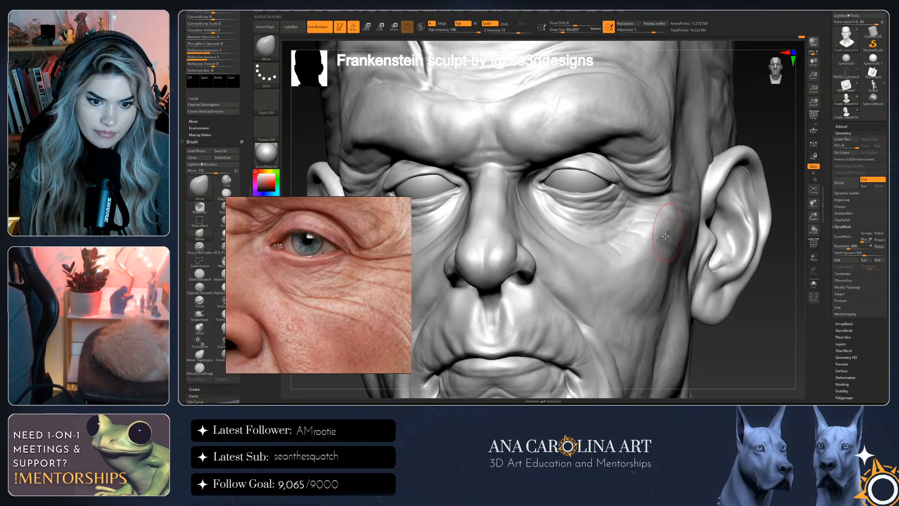
pyautogui.hotkey('shift', 'd')
pyautogui.moveTo(657, 255); pyautogui.dragTo(666, 259, button='right')
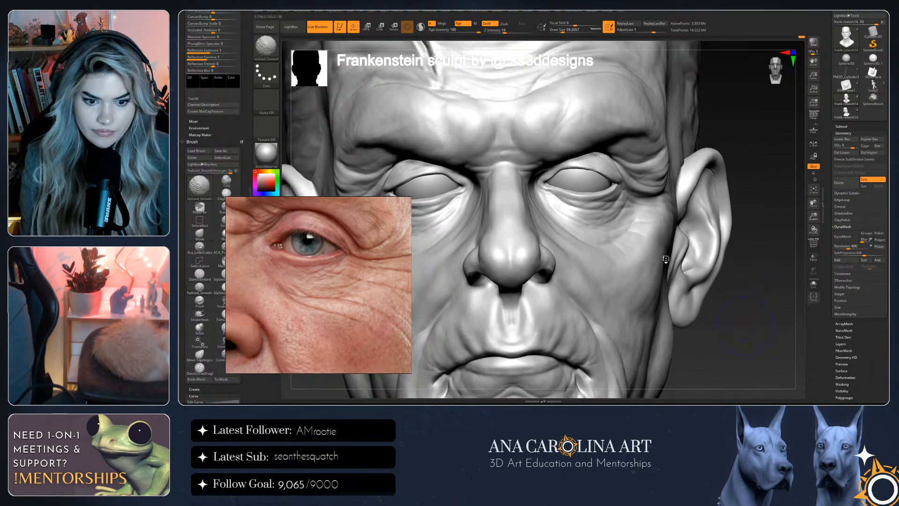
pyautogui.hotkey('shift', 'd')
pyautogui.hotkey('shift', 'd')
pyautogui.hotkey('shift', 'd')
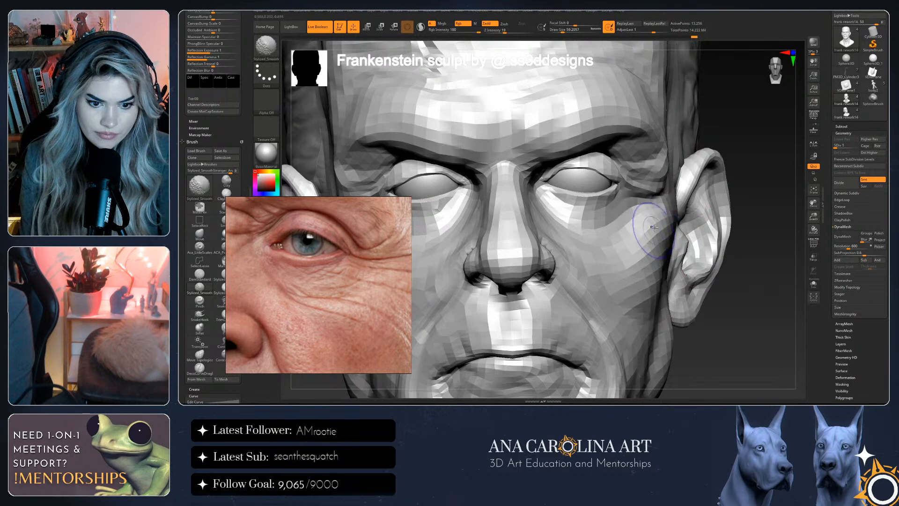
pyautogui.press('d')
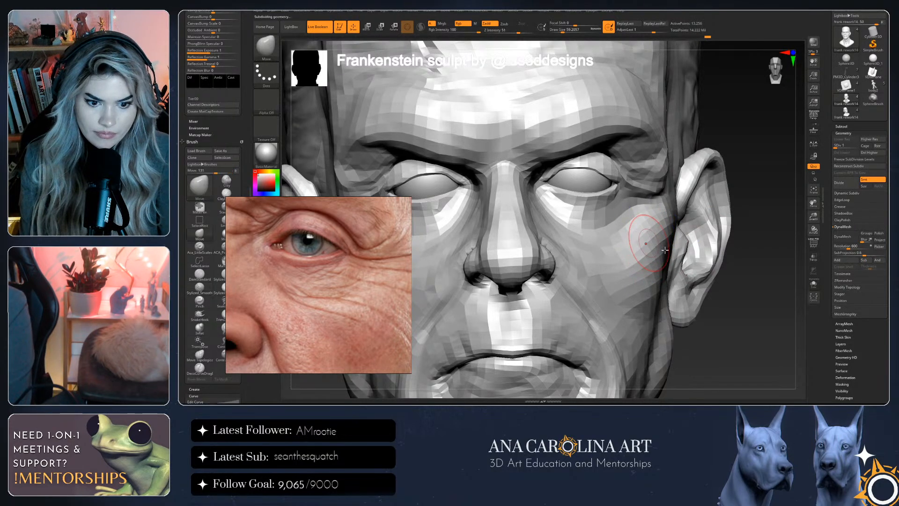
pyautogui.moveTo(670, 226); pyautogui.dragTo(659, 250, button='right')
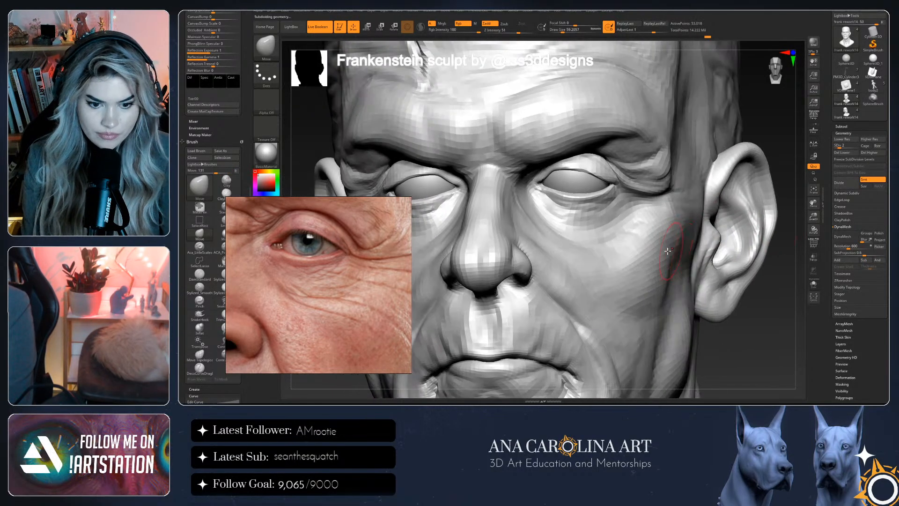
pyautogui.press('space')
pyautogui.moveTo(660, 249); pyautogui.dragTo(661, 244)
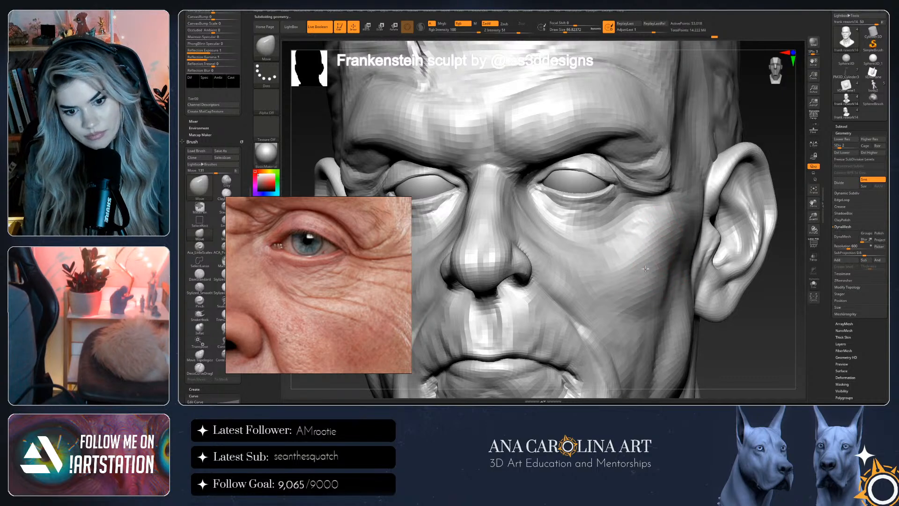
# Return the head to subdivision level 5 and check the cheekbone shape from several angles
pyautogui.press('f')
pyautogui.moveTo(736, 316); pyautogui.dragTo(712, 265, button='right')
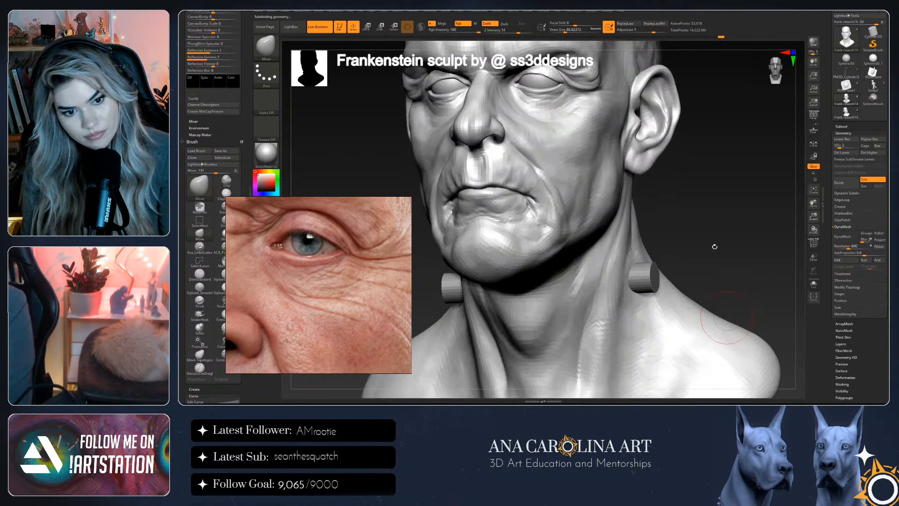
pyautogui.press('d')
pyautogui.press('d')
pyautogui.press('d')
pyautogui.moveTo(717, 213); pyautogui.dragTo(758, 317, button='right')
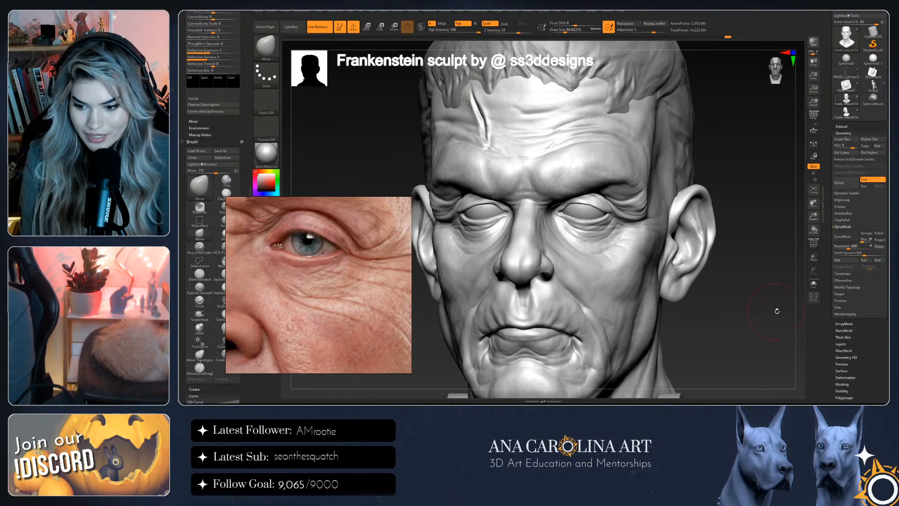
pyautogui.moveTo(780, 304)
pyautogui.mouseDown()
pyautogui.moveTo(768, 295)
pyautogui.moveTo(766, 262)
pyautogui.moveTo(763, 295)
pyautogui.mouseUp()
pyautogui.keyDown('alt'); pyautogui.moveTo(761, 255); pyautogui.dragTo(759, 281); pyautogui.keyUp('alt')
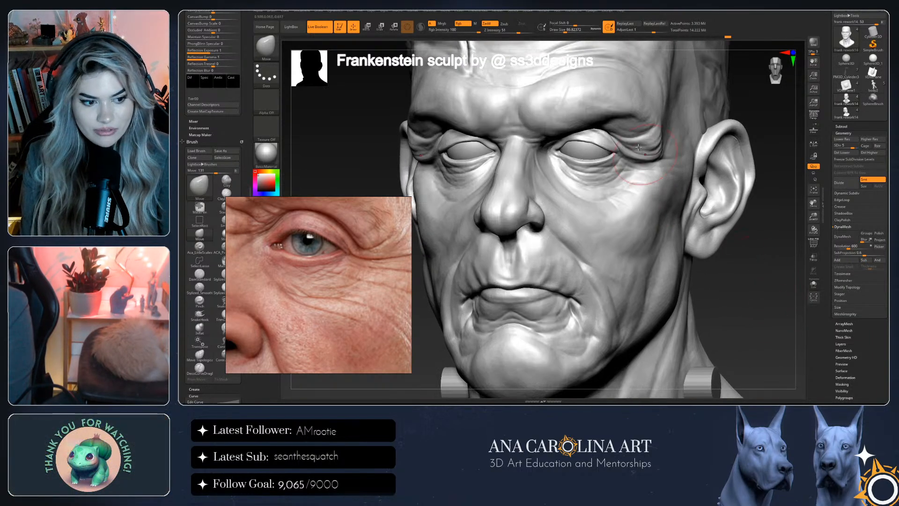
# Lower the subdivision level, nudge the form between the outer eye corner and cheekbone, and restore the highest level
pyautogui.hotkey('shift', 'd')
pyautogui.hotkey('shift', 'd')
pyautogui.hotkey('shift', 'd')
pyautogui.moveTo(660, 174); pyautogui.dragTo(664, 182)
pyautogui.press('d')
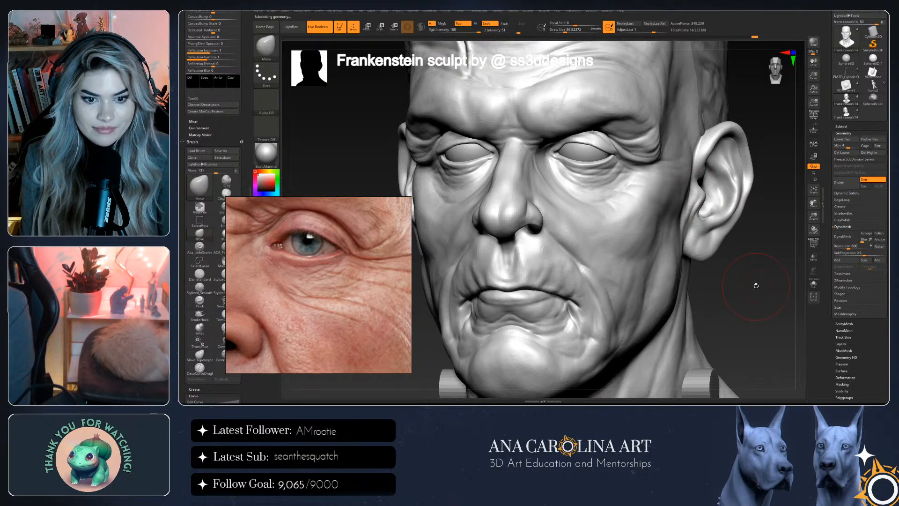
pyautogui.press('f')
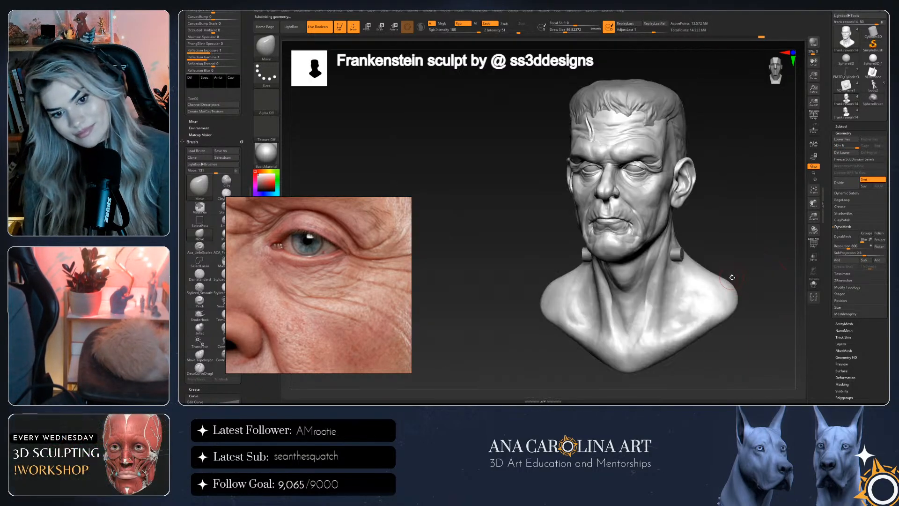
# Switch to the Stylized DamStandard brush, set the draw size to about 56, and refine the creases across the cheekbone
pyautogui.keyDown('alt'); pyautogui.moveTo(740, 241); pyautogui.dragTo(728, 309); pyautogui.keyUp('alt')
pyautogui.press('b')
pyautogui.press('d')
pyautogui.press('s')
pyautogui.press('b')
pyautogui.click(447, 376)
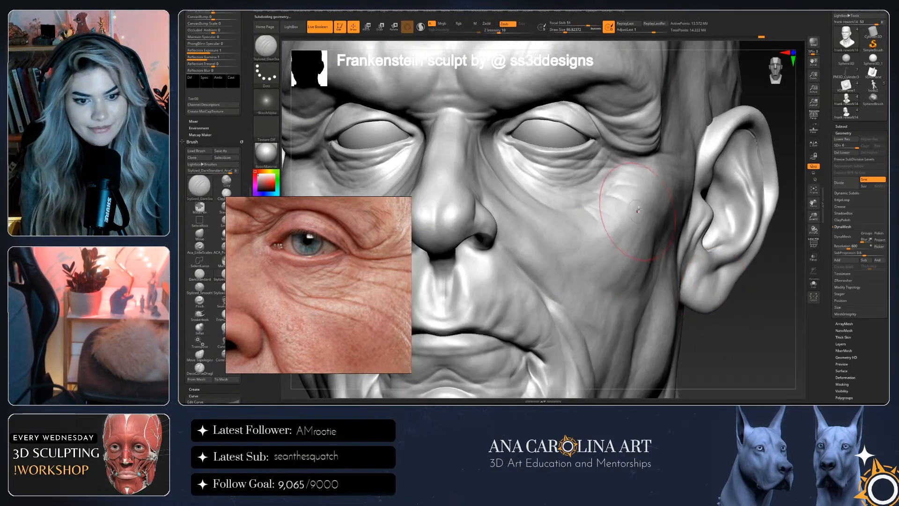
pyautogui.press('space')
pyautogui.click(613, 219)
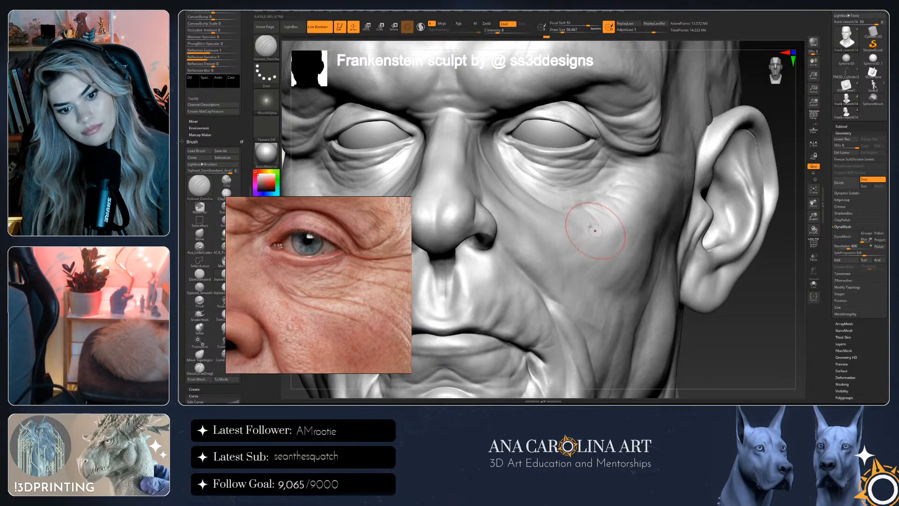
pyautogui.moveTo(758, 315)
pyautogui.mouseDown()
pyautogui.moveTo(770, 315)
pyautogui.moveTo(715, 276)
pyautogui.moveTo(717, 287)
pyautogui.moveTo(727, 265)
pyautogui.moveTo(707, 288)
pyautogui.mouseUp()
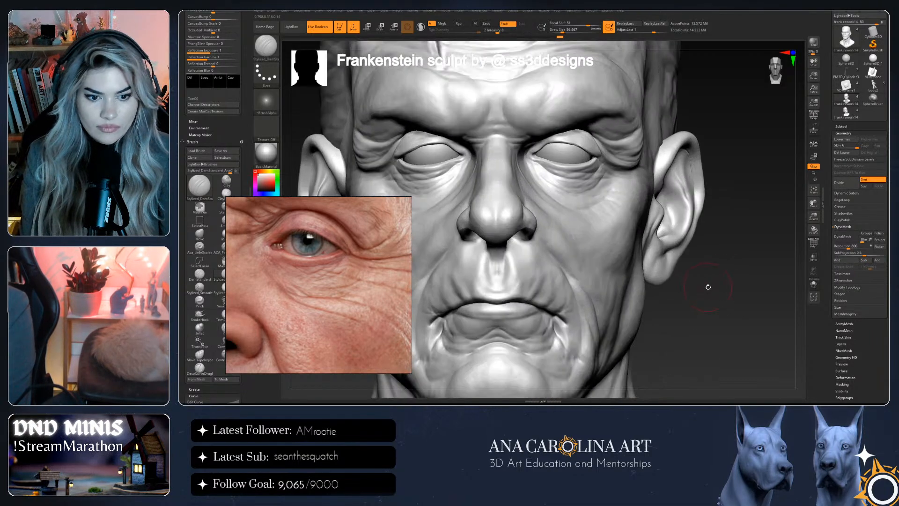
# Switch to the Morph brush, lower its intensity, set the draw size to about 41, and soften the cheekbone wrinkles
pyautogui.press('b')
pyautogui.press('m')
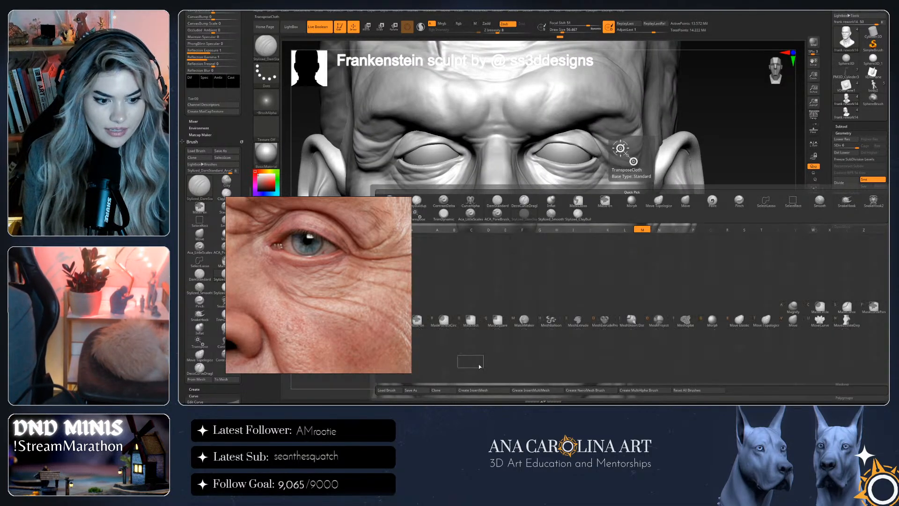
pyautogui.press('o')
pyautogui.press('space')
pyautogui.moveTo(623, 198); pyautogui.dragTo(619, 198)
pyautogui.press('space')
pyautogui.moveTo(613, 228); pyautogui.dragTo(607, 228)
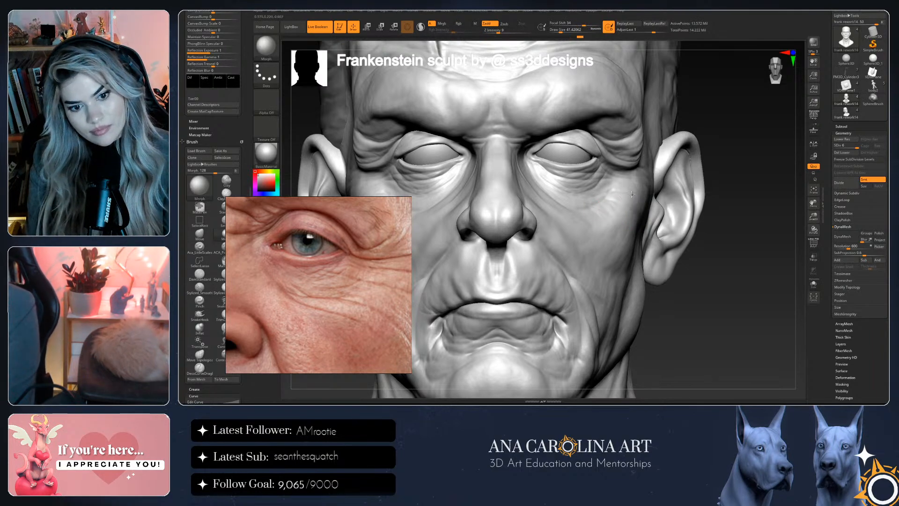
pyautogui.moveTo(709, 279); pyautogui.dragTo(623, 272)
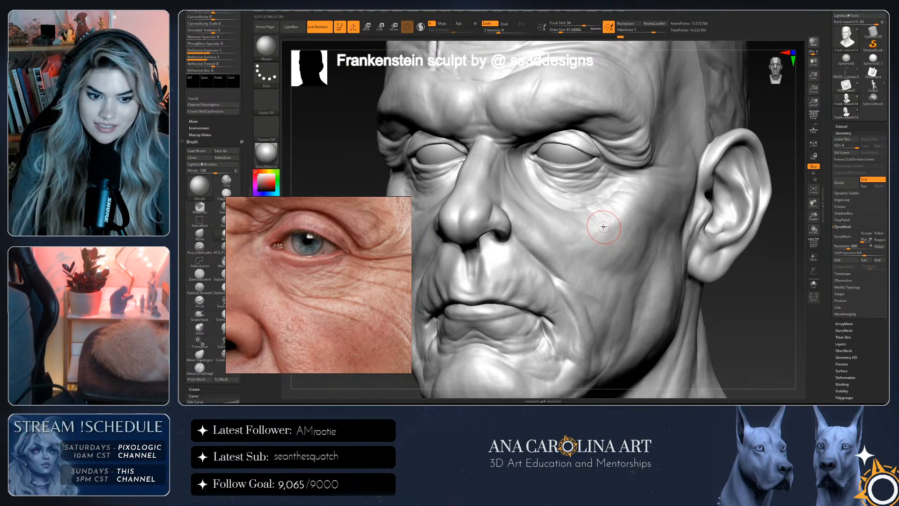
pyautogui.moveTo(791, 262); pyautogui.dragTo(691, 279)
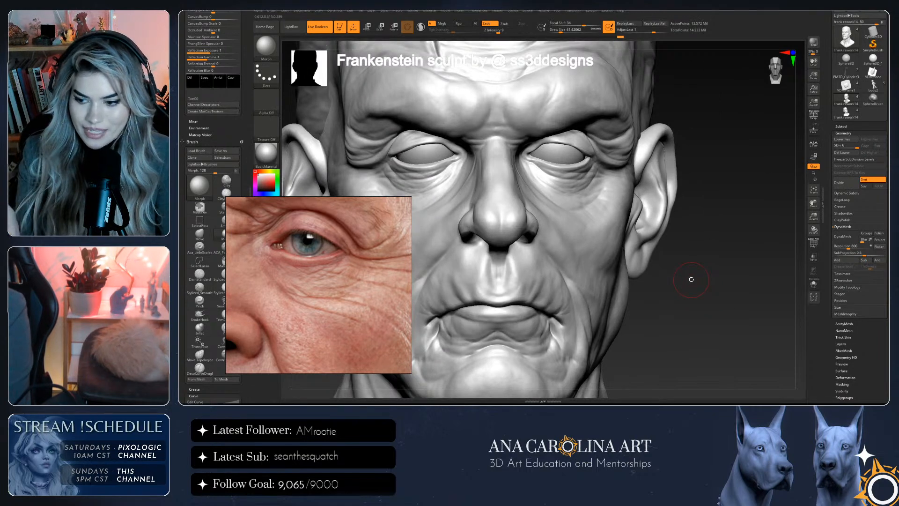
pyautogui.moveTo(730, 306); pyautogui.dragTo(769, 326)
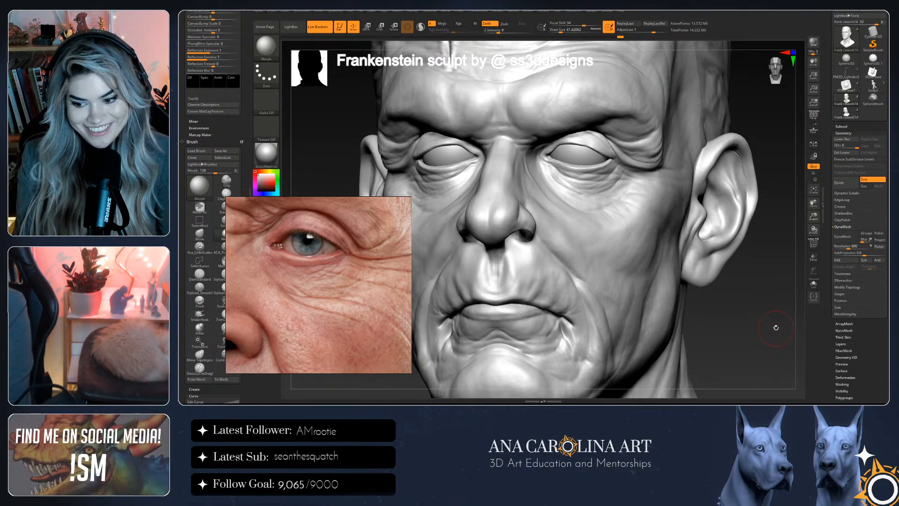
pyautogui.moveTo(775, 328); pyautogui.dragTo(791, 337)
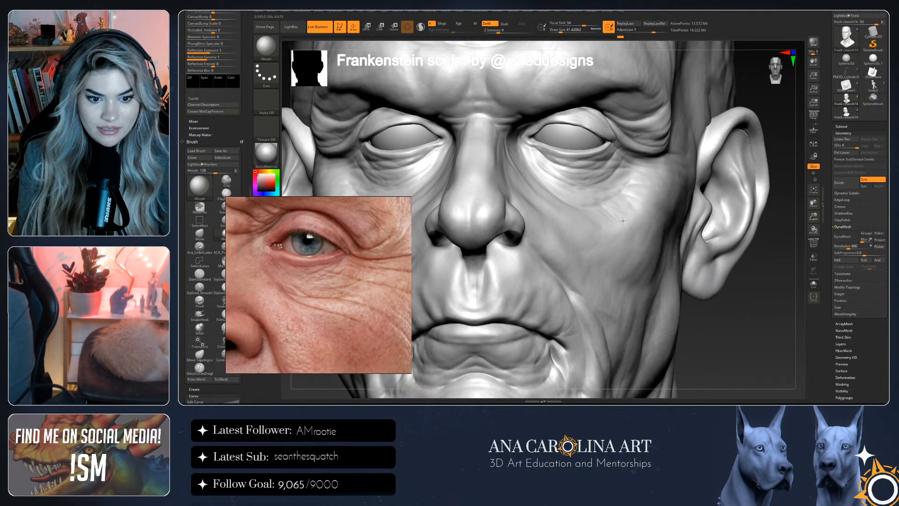
pyautogui.moveTo(777, 309); pyautogui.dragTo(758, 302)
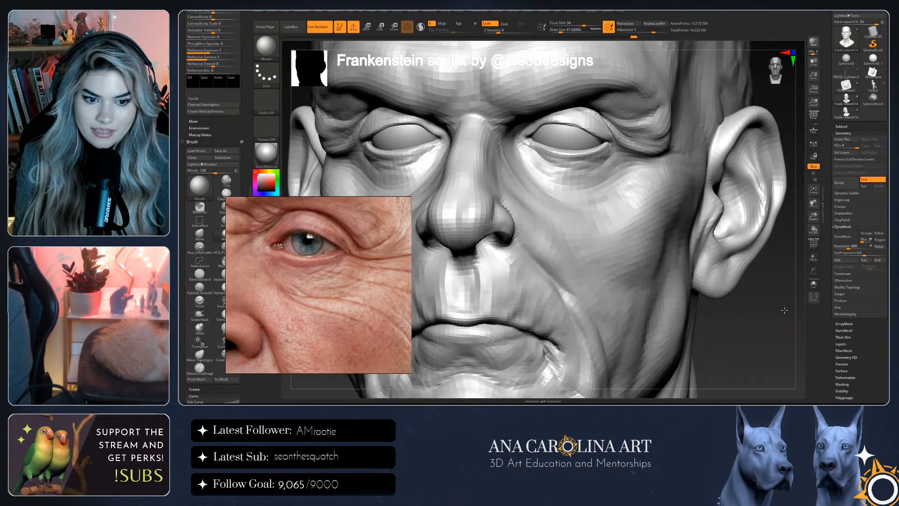
# Switch to the original head tool, show its layers, and toggle the untitled and detailing pass layers for comparison
pyautogui.click(844, 133)
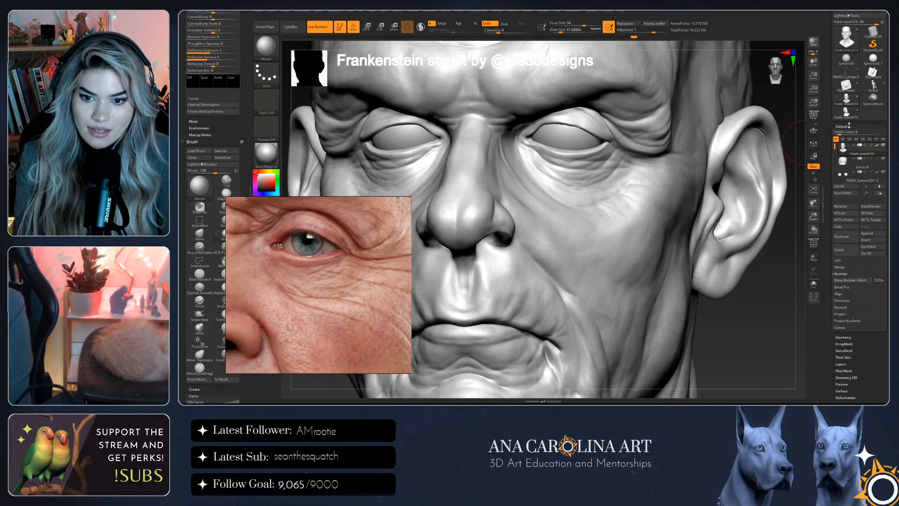
pyautogui.click(845, 127)
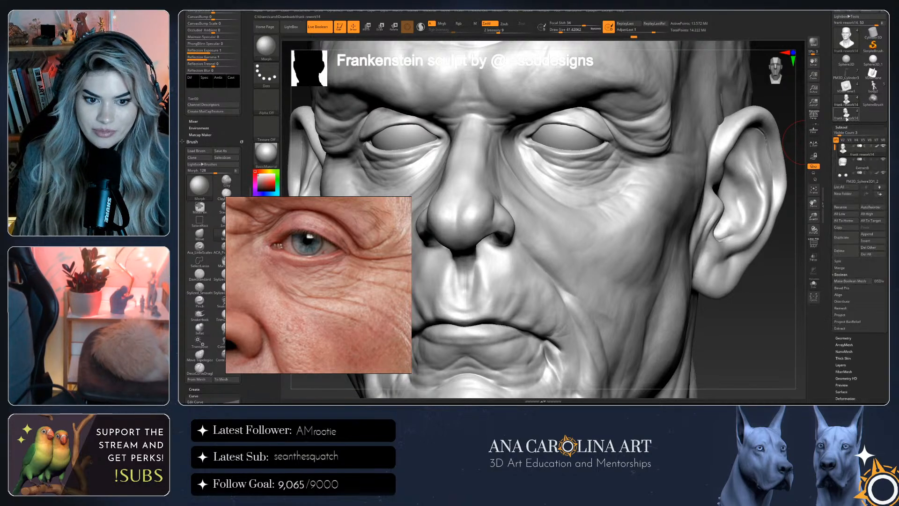
pyautogui.click(846, 116)
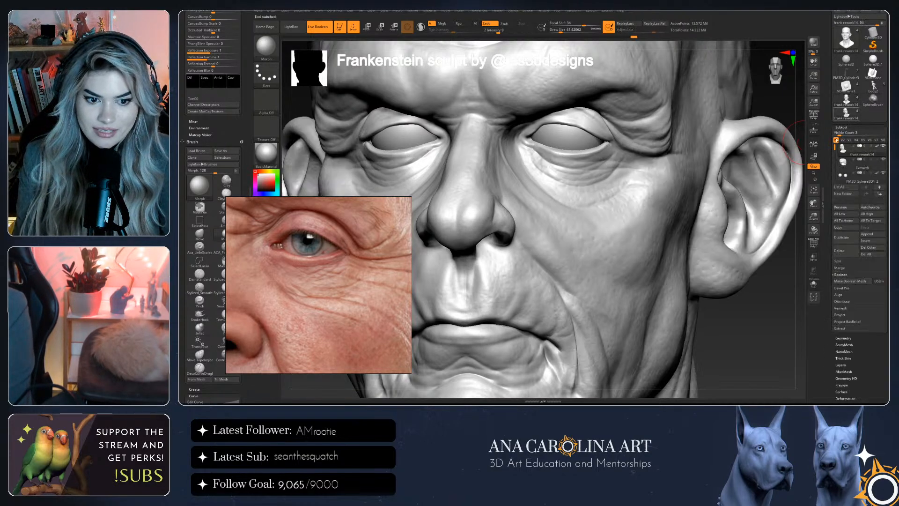
pyautogui.click(843, 365)
pyautogui.click(883, 193)
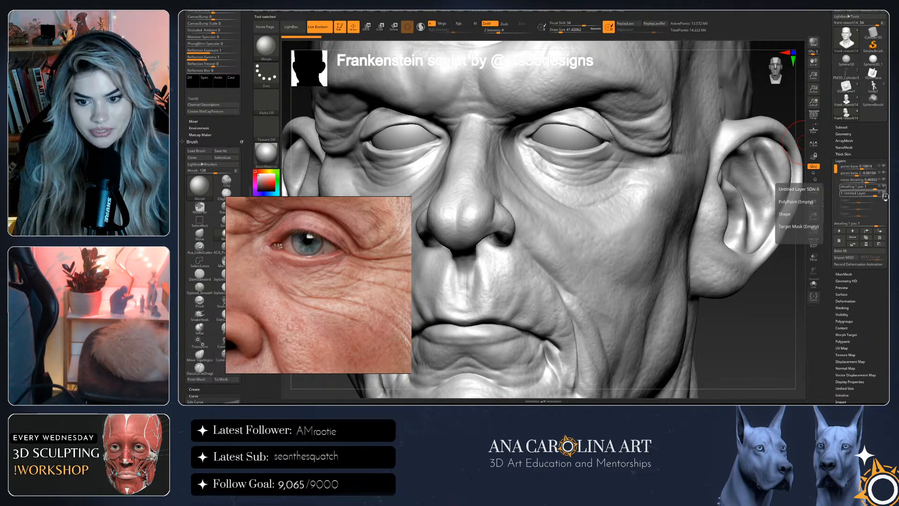
pyautogui.click(884, 186)
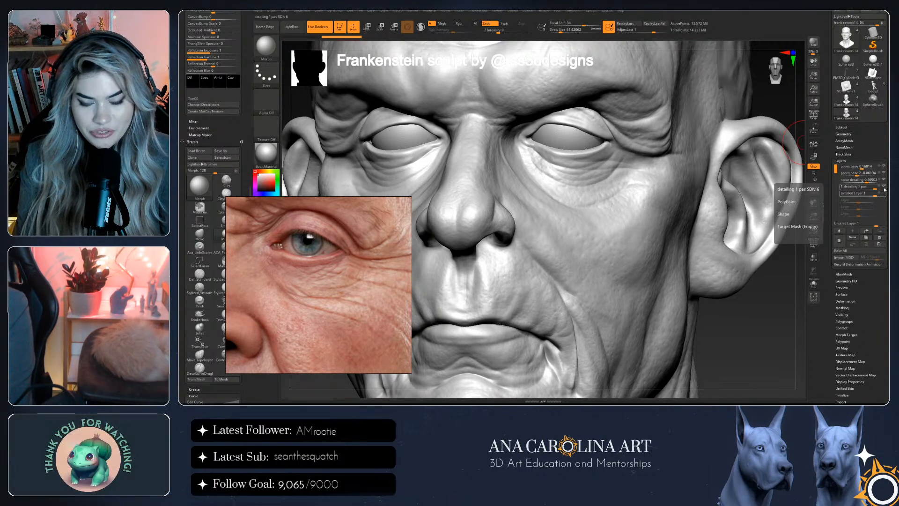
# Alternate between the reworked and original head tools to compare the sculpts, and examine the reworked head from other angles
pyautogui.click(847, 112)
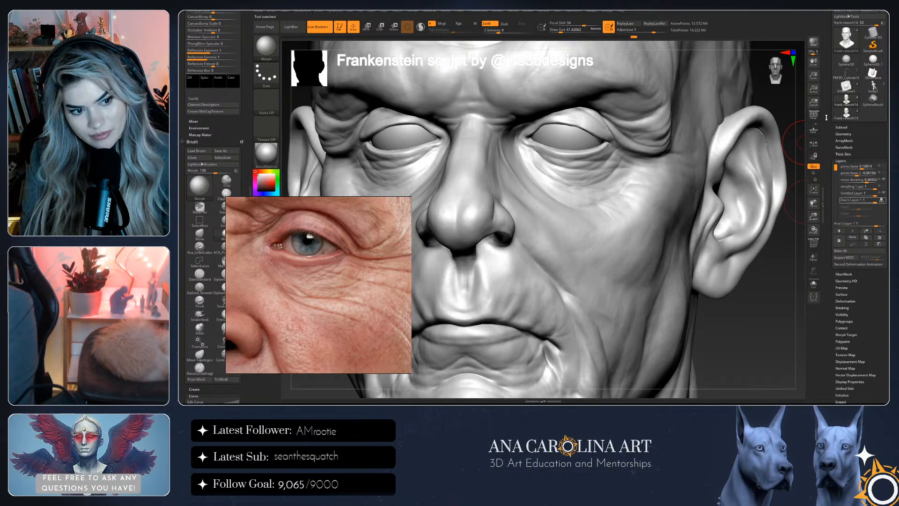
pyautogui.click(846, 101)
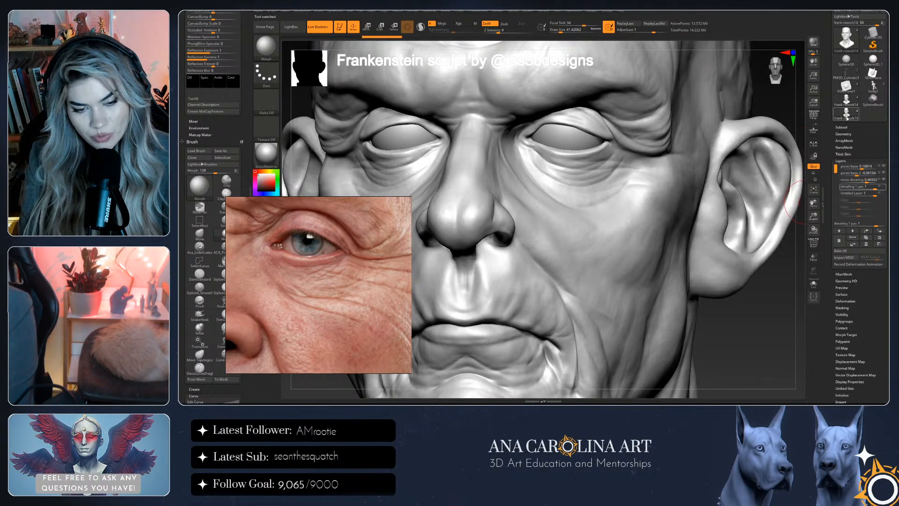
pyautogui.click(846, 112)
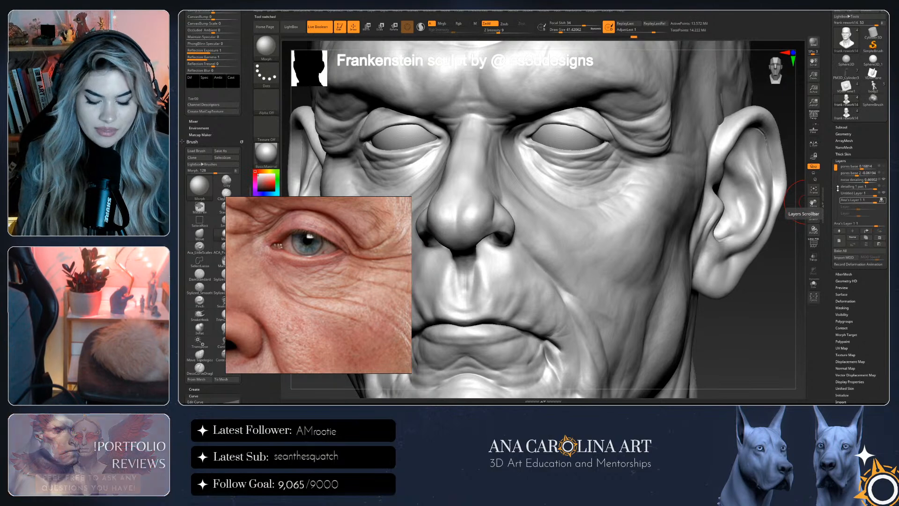
pyautogui.moveTo(841, 193)
pyautogui.moveTo(798, 216)
pyautogui.mouseDown()
pyautogui.moveTo(792, 256)
pyautogui.moveTo(770, 153)
pyautogui.mouseUp()
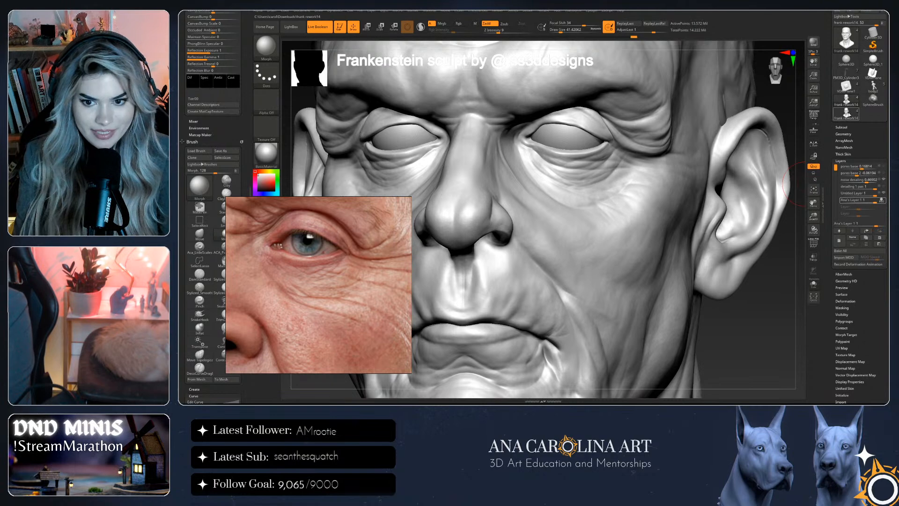
pyautogui.moveTo(786, 252); pyautogui.dragTo(767, 206)
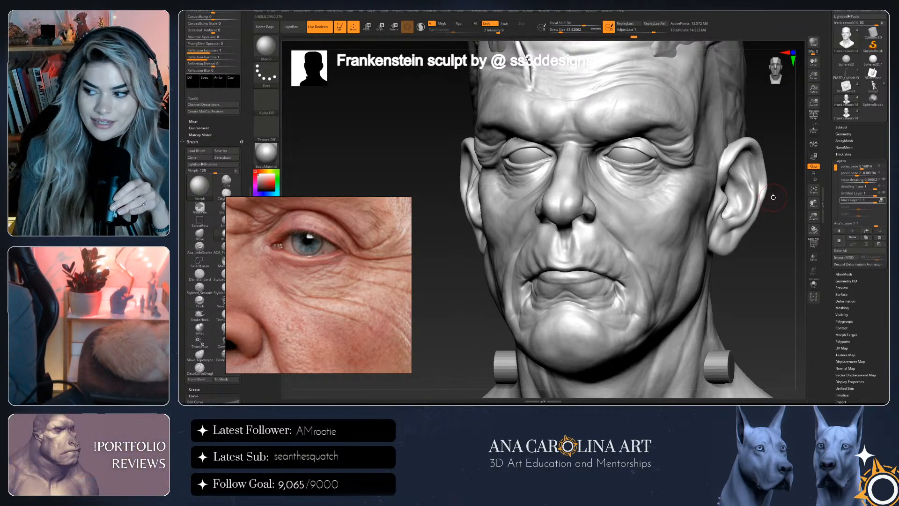
pyautogui.moveTo(773, 220)
pyautogui.mouseDown()
pyautogui.moveTo(780, 252)
pyautogui.moveTo(791, 258)
pyautogui.moveTo(788, 224)
pyautogui.moveTo(796, 232)
pyautogui.moveTo(742, 216)
pyautogui.moveTo(745, 229)
pyautogui.moveTo(708, 246)
pyautogui.moveTo(723, 255)
pyautogui.moveTo(665, 256)
pyautogui.mouseUp()
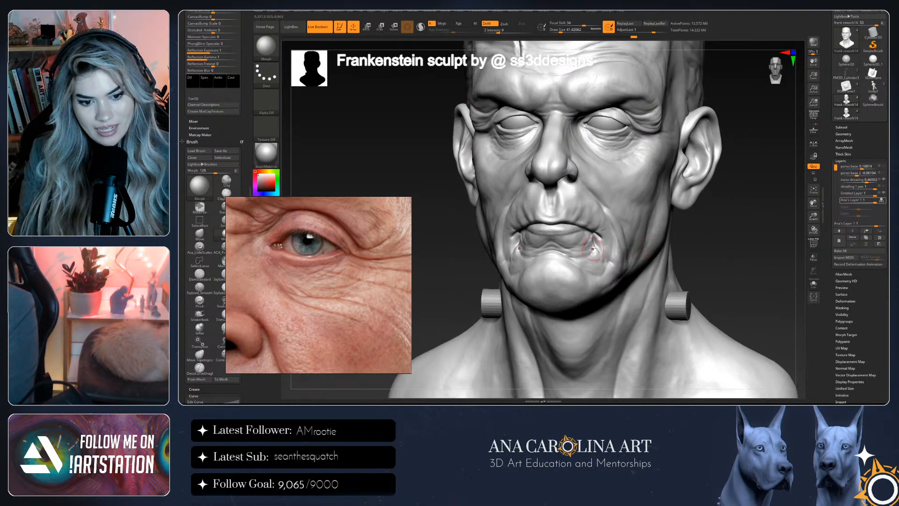
# Lower the subdivision level, switch to the Stylized ClayBuildup brush, and build up the folds beside the mouth corner
pyautogui.moveTo(595, 241)
pyautogui.mouseDown(button='right')
pyautogui.moveTo(584, 242)
pyautogui.moveTo(694, 245)
pyautogui.moveTo(746, 231)
pyautogui.mouseUp(button='right')
pyautogui.keyDown('alt'); pyautogui.moveTo(748, 248); pyautogui.dragTo(780, 227); pyautogui.keyUp('alt')
pyautogui.hotkey('shift', 'd')
pyautogui.hotkey('shift', 'd')
pyautogui.hotkey('shift', 'd')
pyautogui.hotkey('shift', 'd')
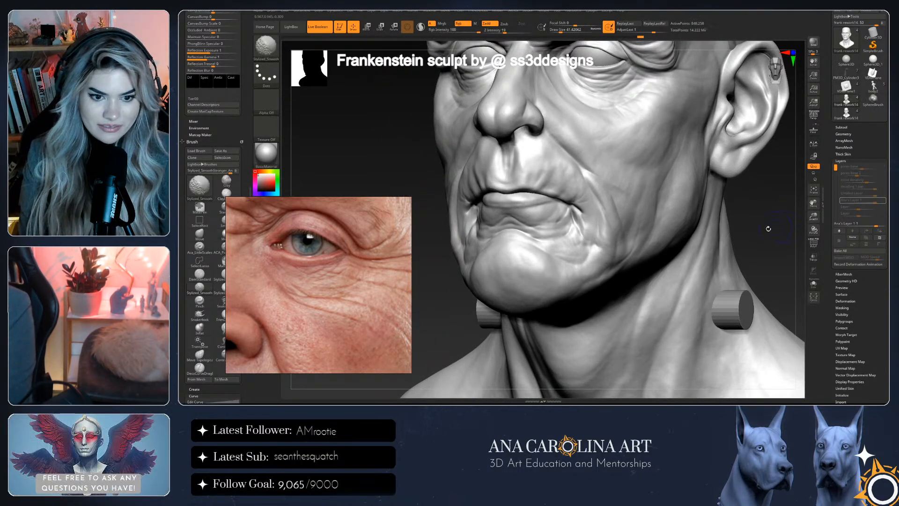
pyautogui.press('b')
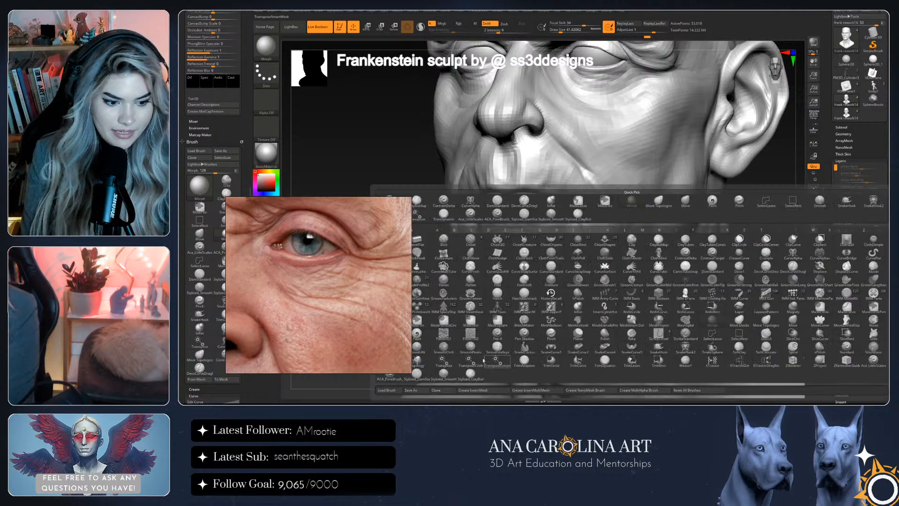
pyautogui.click(470, 373)
pyautogui.press('d')
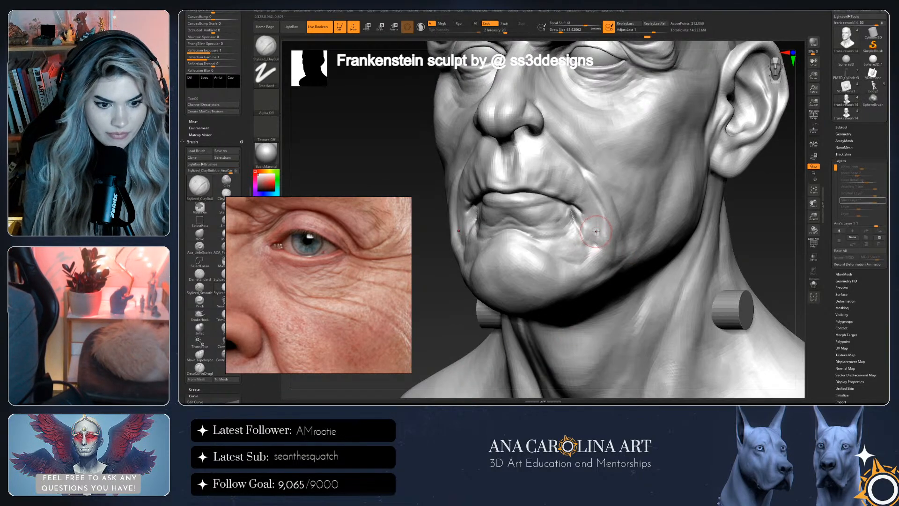
pyautogui.press('shift')
pyautogui.moveTo(571, 211); pyautogui.dragTo(582, 243)
pyautogui.keyDown('shift'); pyautogui.moveTo(758, 246); pyautogui.dragTo(571, 220, button='right'); pyautogui.keyUp('shift')
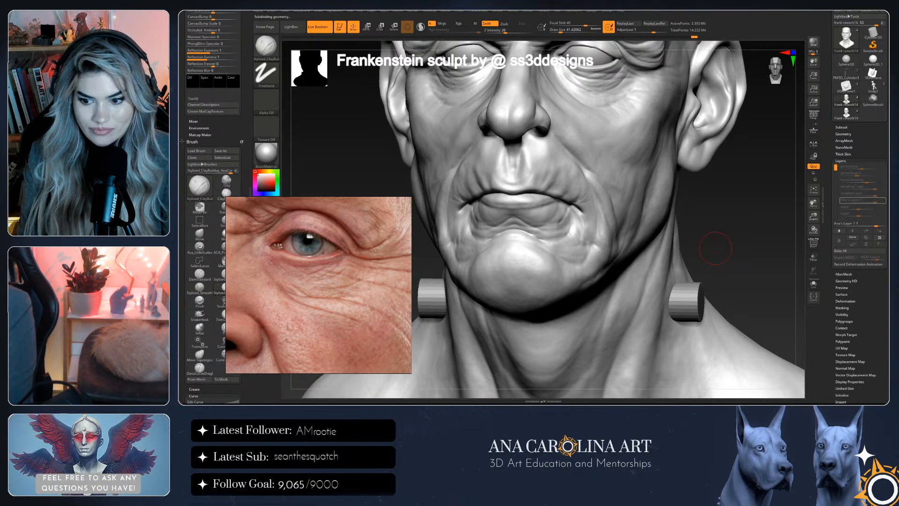
# Set the draw size to about 80, rework the forms beside the chin, and focus the reference photo on the mouth and cheek
pyautogui.moveTo(775, 270); pyautogui.dragTo(777, 249)
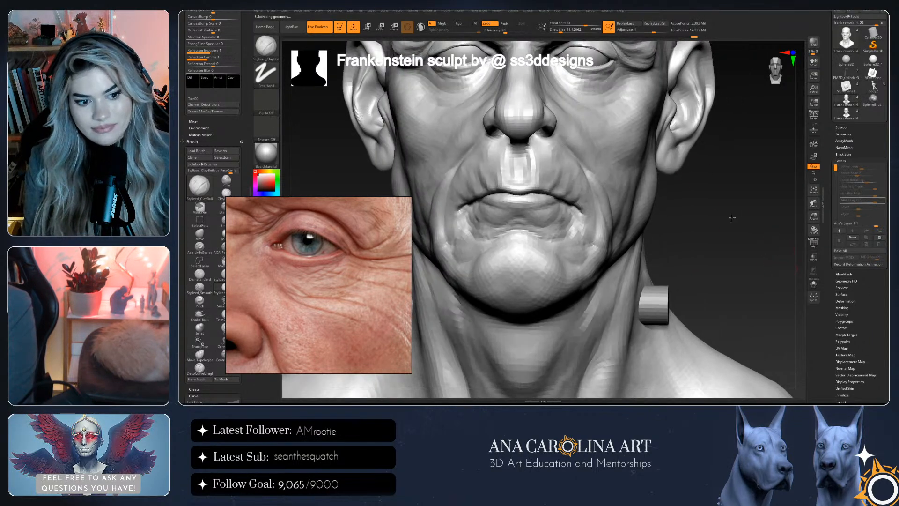
pyautogui.press('f')
pyautogui.scroll(4, 710, 221)
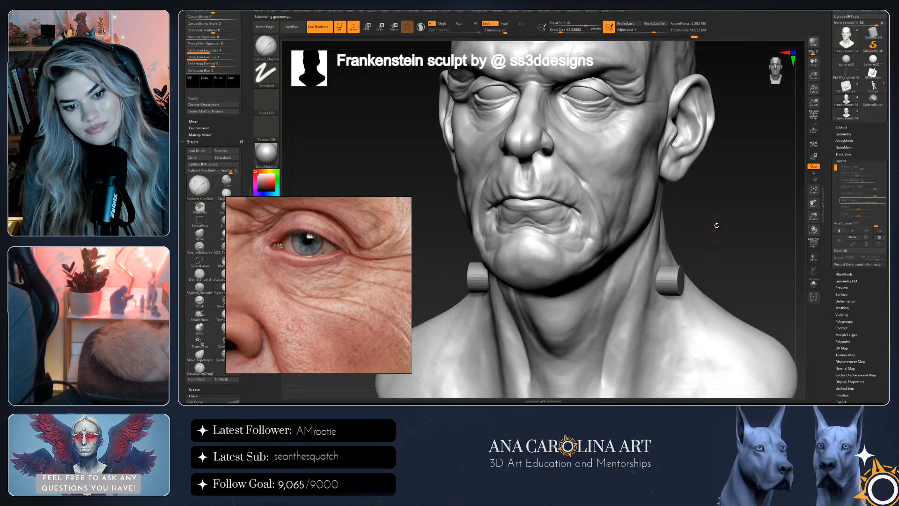
pyautogui.rightClick(721, 235)
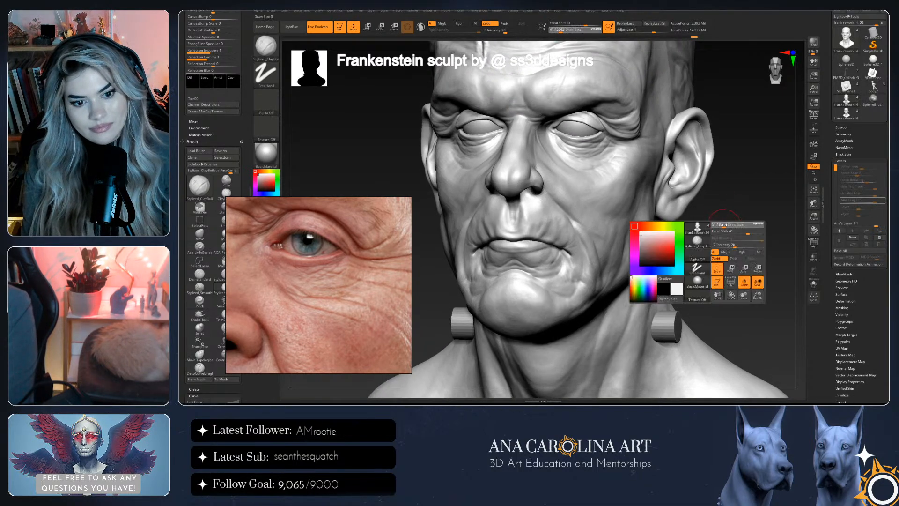
pyautogui.scroll(2, 721, 237)
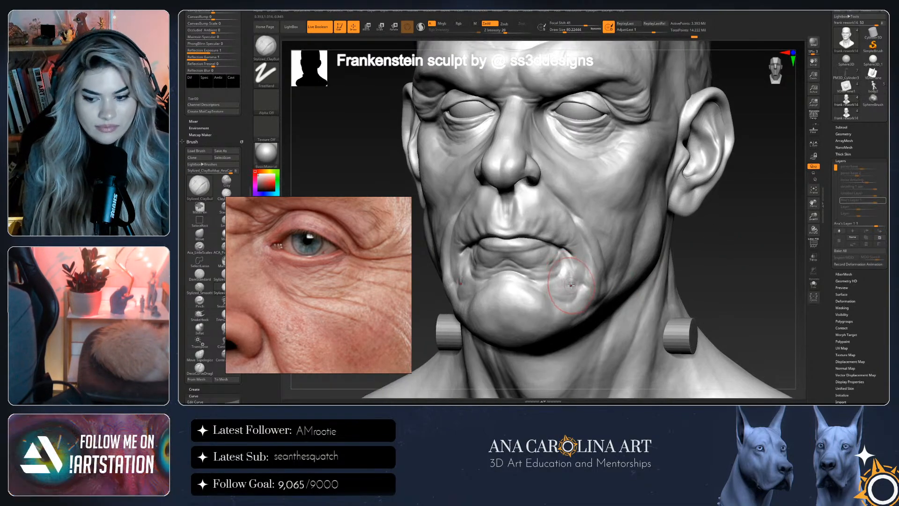
pyautogui.scroll(-5, 373, 314)
pyautogui.scroll(2, 372, 274)
pyautogui.moveTo(372, 271); pyautogui.dragTo(308, 284)
pyautogui.scroll(5, 308, 283)
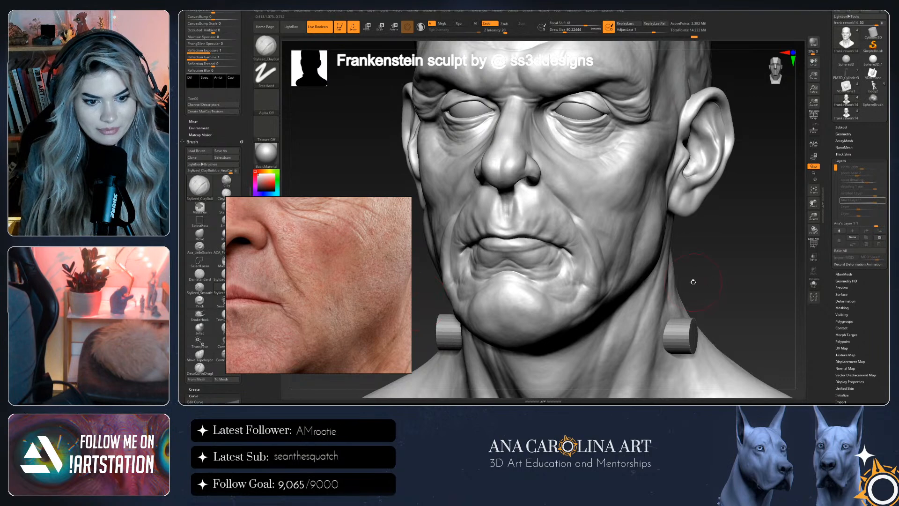
# Examine the reworked mouth, chin and jaw from profile, front and three-quarter angles
pyautogui.moveTo(694, 281); pyautogui.dragTo(720, 305)
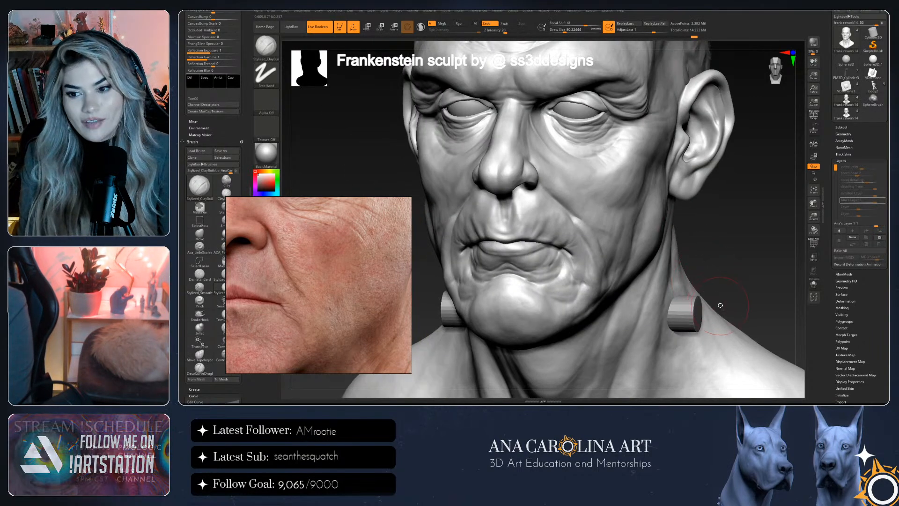
pyautogui.moveTo(730, 303)
pyautogui.mouseDown()
pyautogui.moveTo(776, 252)
pyautogui.moveTo(744, 201)
pyautogui.moveTo(736, 256)
pyautogui.moveTo(569, 372)
pyautogui.moveTo(591, 360)
pyautogui.mouseUp()
pyautogui.moveTo(781, 242)
pyautogui.mouseDown(button='right')
pyautogui.moveTo(657, 277)
pyautogui.moveTo(716, 271)
pyautogui.moveTo(761, 253)
pyautogui.moveTo(646, 268)
pyautogui.mouseUp(button='right')
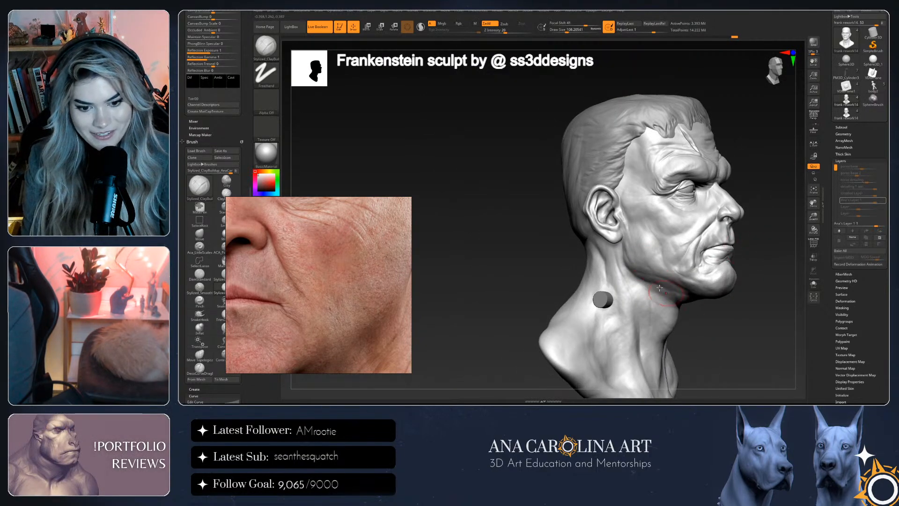
pyautogui.moveTo(719, 314); pyautogui.dragTo(750, 285, button='right')
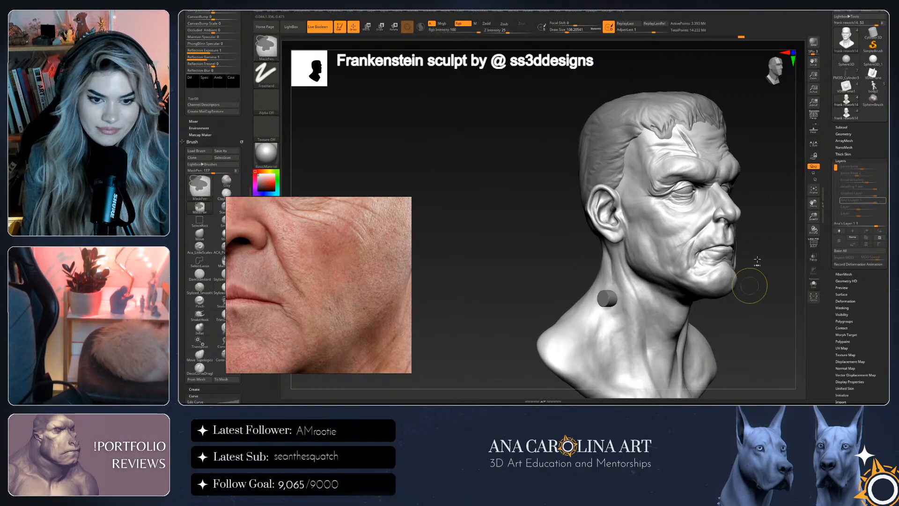
pyautogui.moveTo(757, 249); pyautogui.dragTo(708, 256, button='right')
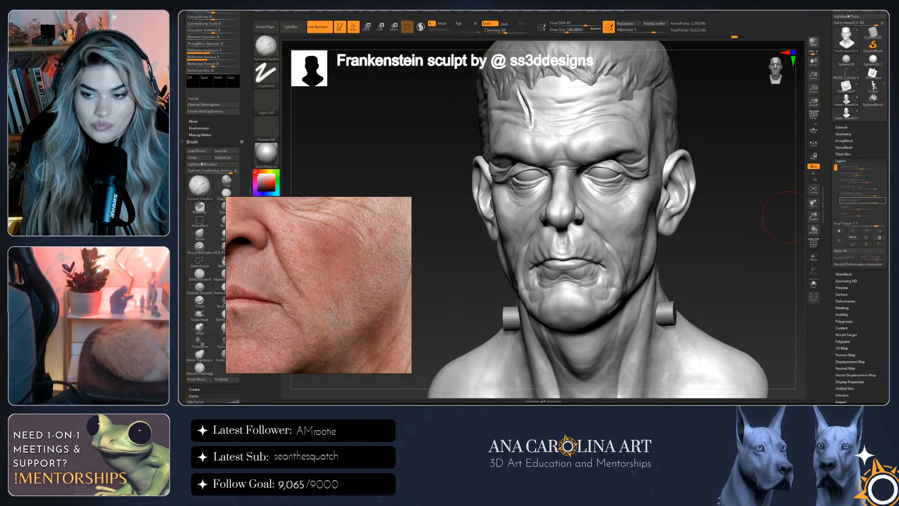
pyautogui.moveTo(729, 277); pyautogui.dragTo(706, 257, button='right')
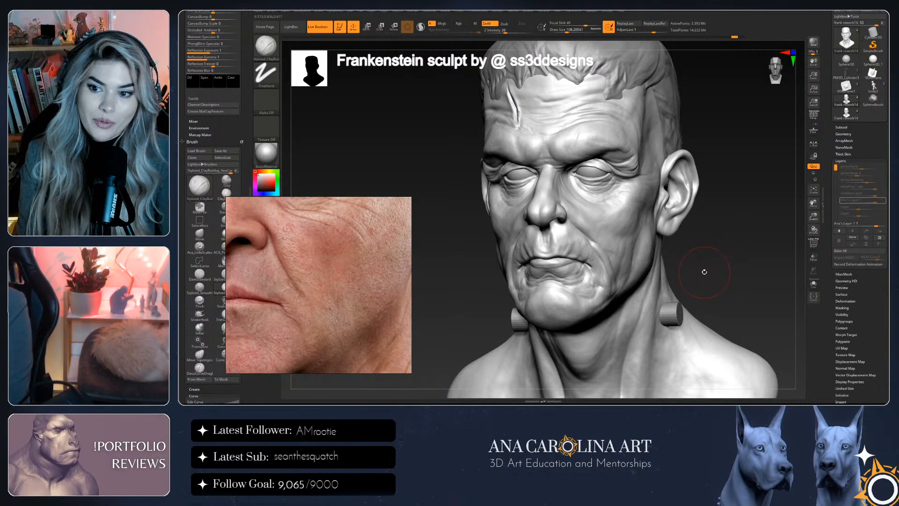
pyautogui.moveTo(704, 272)
pyautogui.mouseDown(button='right')
pyautogui.moveTo(742, 256)
pyautogui.moveTo(734, 253)
pyautogui.mouseUp(button='right')
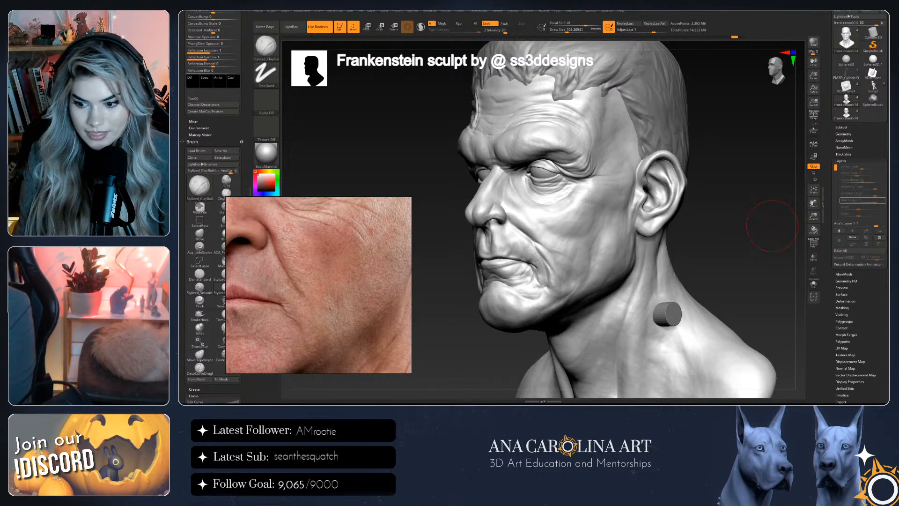
pyautogui.moveTo(773, 226)
pyautogui.mouseDown()
pyautogui.moveTo(717, 251)
pyautogui.moveTo(747, 239)
pyautogui.mouseUp()
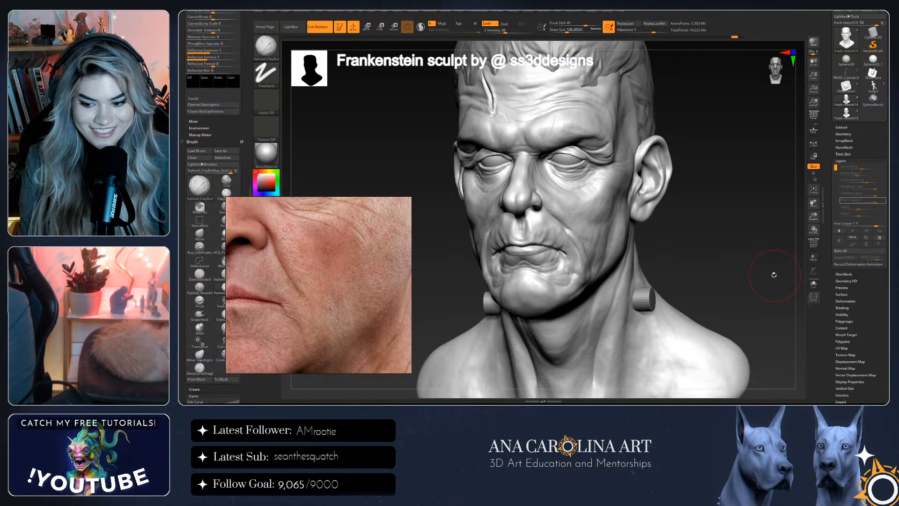
pyautogui.moveTo(770, 273)
pyautogui.mouseDown()
pyautogui.moveTo(742, 265)
pyautogui.moveTo(727, 282)
pyautogui.moveTo(749, 244)
pyautogui.mouseUp()
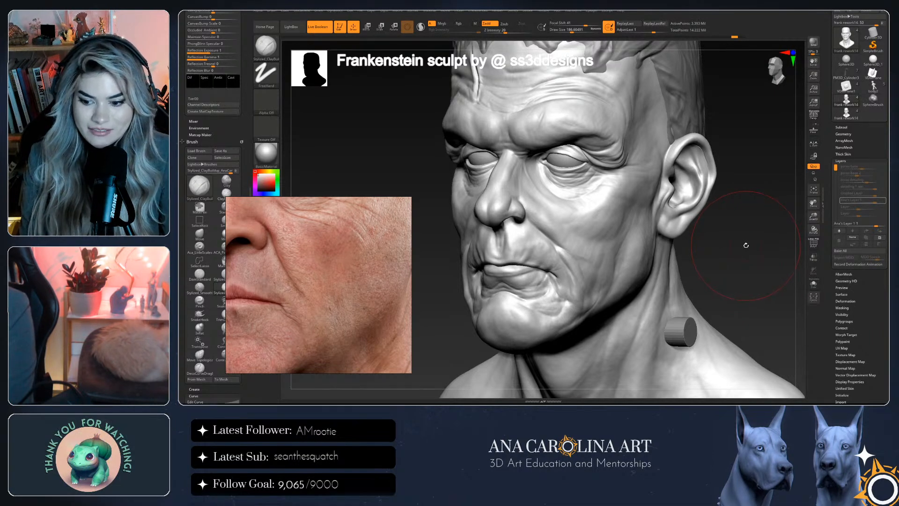
# Reduce the draw size to about 35 and build up the inner side of the ear's upper rim
pyautogui.moveTo(745, 245)
pyautogui.mouseDown()
pyautogui.moveTo(731, 220)
pyautogui.moveTo(730, 168)
pyautogui.moveTo(717, 149)
pyautogui.moveTo(796, 292)
pyautogui.moveTo(707, 188)
pyautogui.mouseUp()
pyautogui.press('[')
pyautogui.press('space')
pyautogui.press('space')
pyautogui.press('b')
pyautogui.press('Escape')
pyautogui.press('space')
pyautogui.moveTo(749, 151); pyautogui.dragTo(719, 152)
pyautogui.press('space')
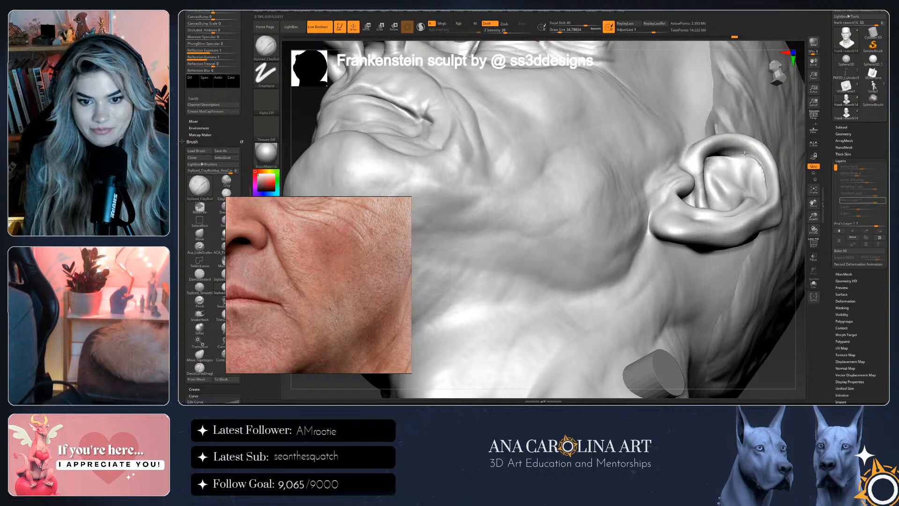
# Set the draw size to about 22 and refine the folds inside the upper ear
pyautogui.moveTo(725, 151)
pyautogui.mouseDown()
pyautogui.moveTo(781, 185)
pyautogui.moveTo(761, 170)
pyautogui.moveTo(707, 159)
pyautogui.moveTo(744, 156)
pyautogui.moveTo(735, 150)
pyautogui.mouseUp()
pyautogui.press('space')
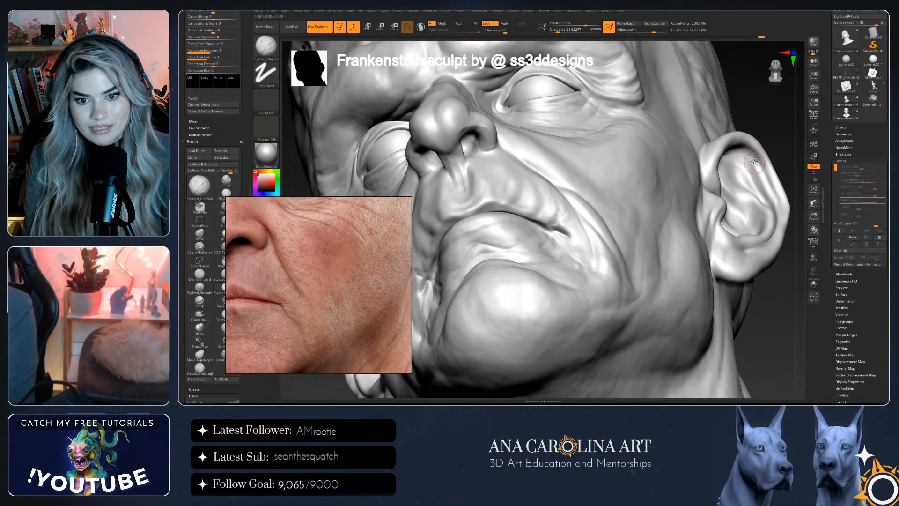
pyautogui.moveTo(790, 206)
pyautogui.mouseDown()
pyautogui.moveTo(790, 267)
pyautogui.moveTo(773, 234)
pyautogui.mouseUp()
pyautogui.scroll(-5, 790, 268)
pyautogui.scroll(5, 757, 174)
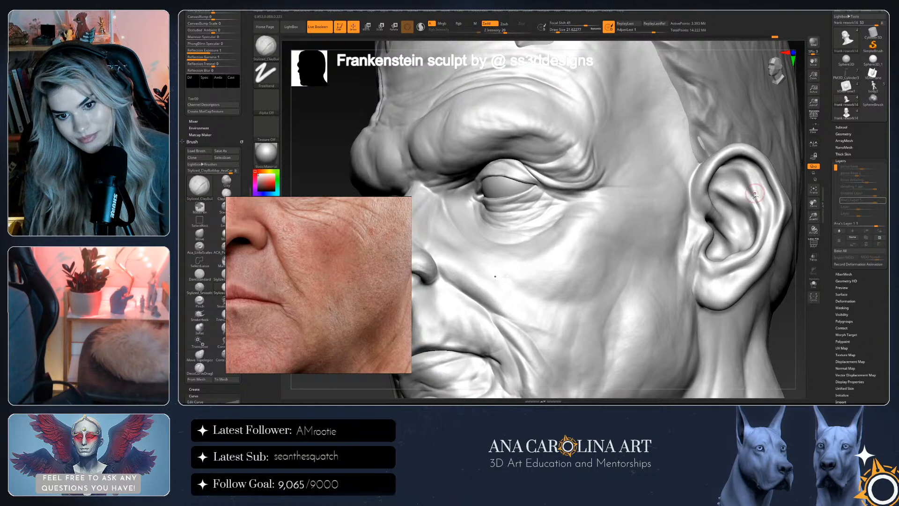
pyautogui.press('shift')
pyautogui.scroll(-5, 787, 291)
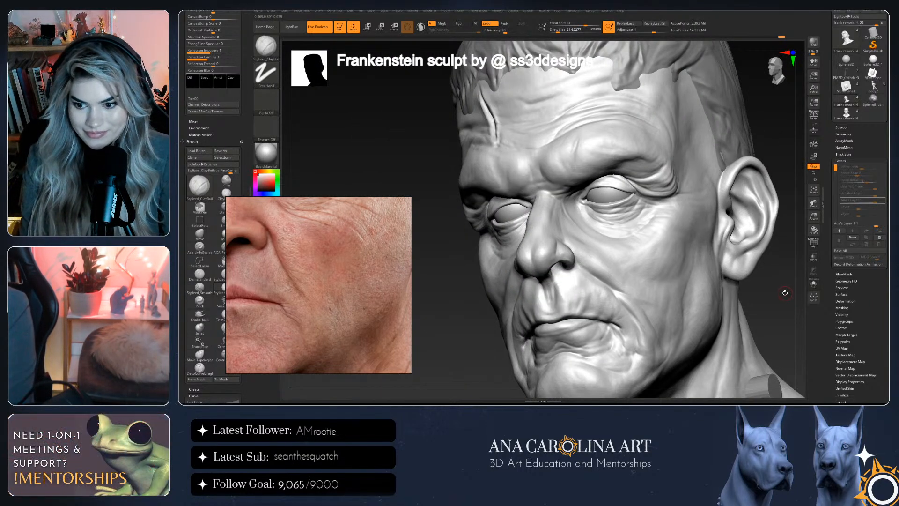
# Review the head from front and three-quarter angles against the full reference portrait
pyautogui.moveTo(787, 291)
pyautogui.mouseDown()
pyautogui.moveTo(788, 281)
pyautogui.moveTo(774, 292)
pyautogui.mouseUp()
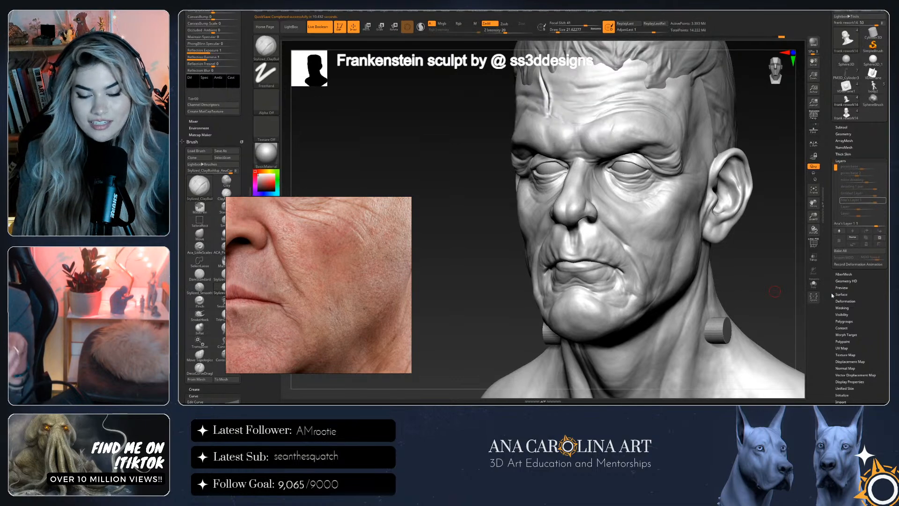
pyautogui.moveTo(798, 277); pyautogui.dragTo(773, 290)
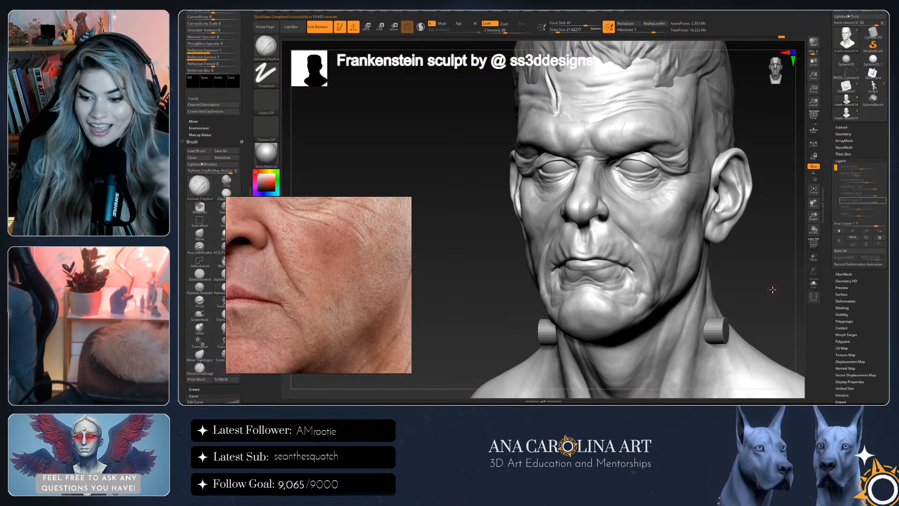
pyautogui.moveTo(773, 290); pyautogui.dragTo(790, 296)
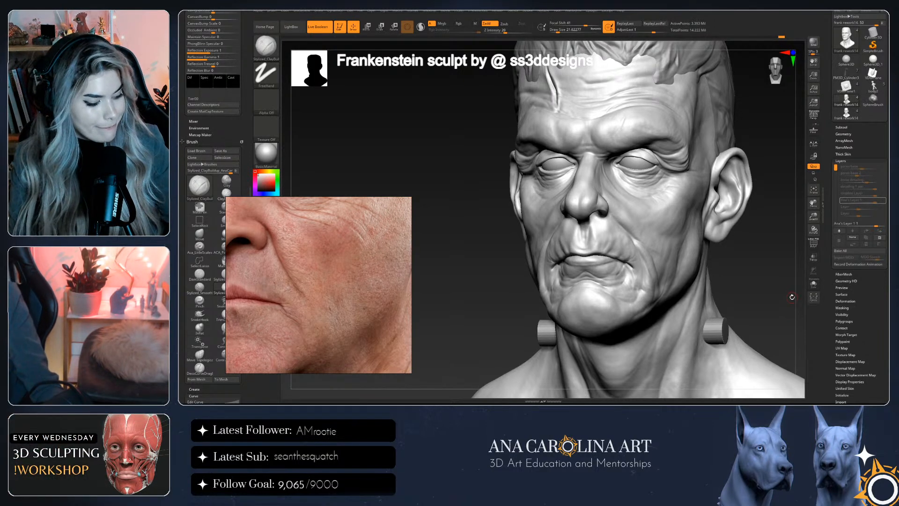
pyautogui.moveTo(791, 296); pyautogui.dragTo(763, 302)
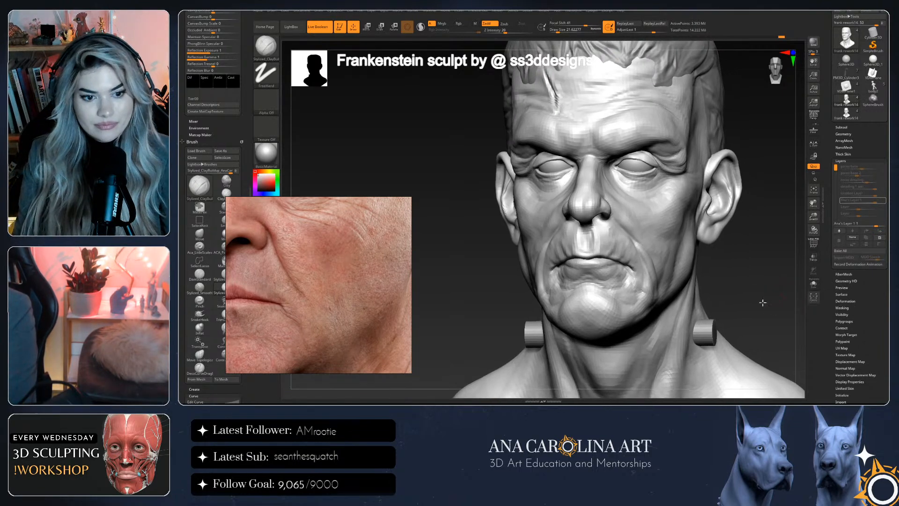
pyautogui.scroll(-5, 362, 313)
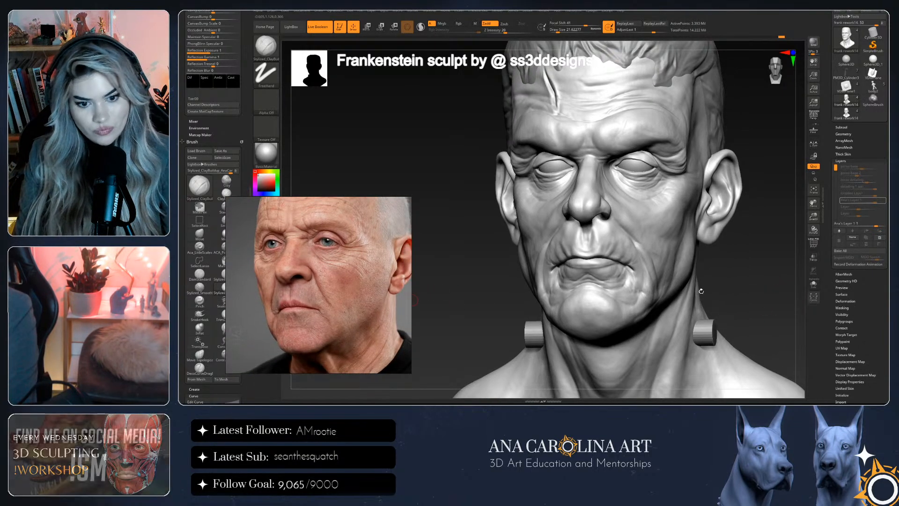
pyautogui.moveTo(679, 288); pyautogui.dragTo(795, 282)
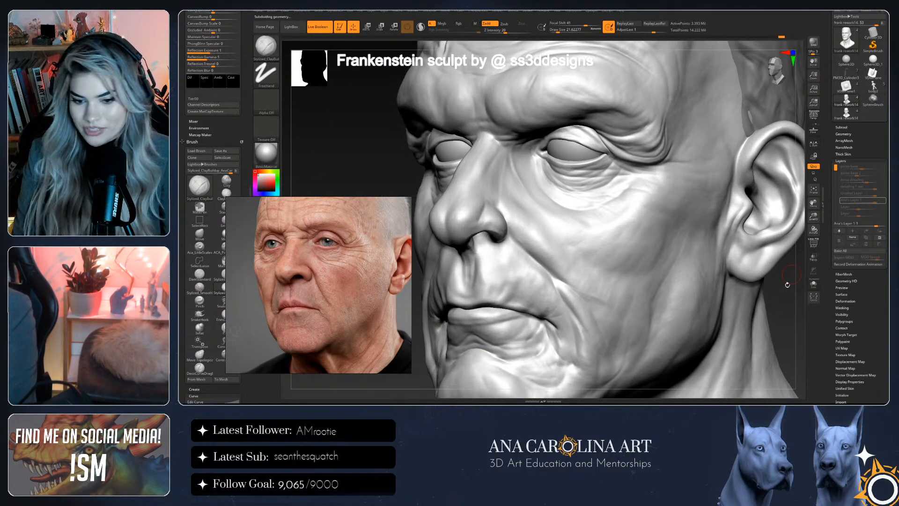
# Return to the highest subdivision level, add a new sculpting layer, and name it with the artist's first name plus "Pores"
pyautogui.click(841, 241)
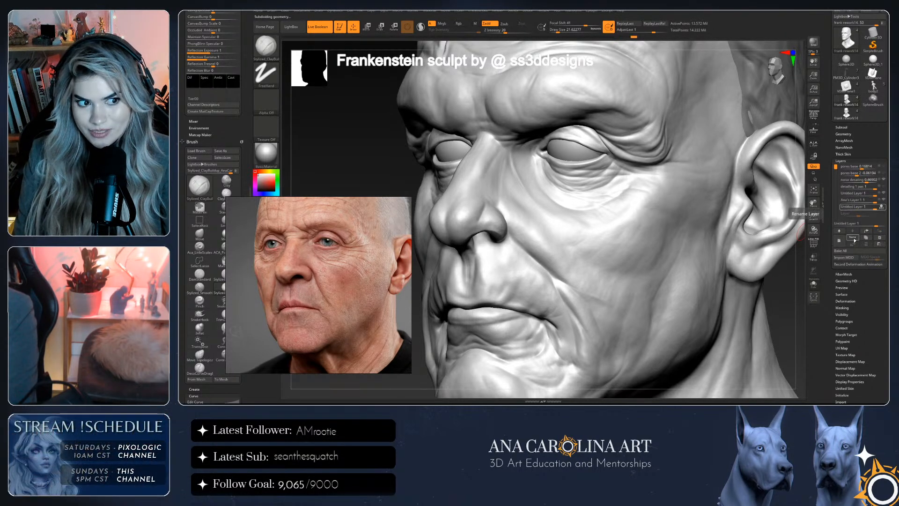
pyautogui.click(852, 237)
pyautogui.write('An')
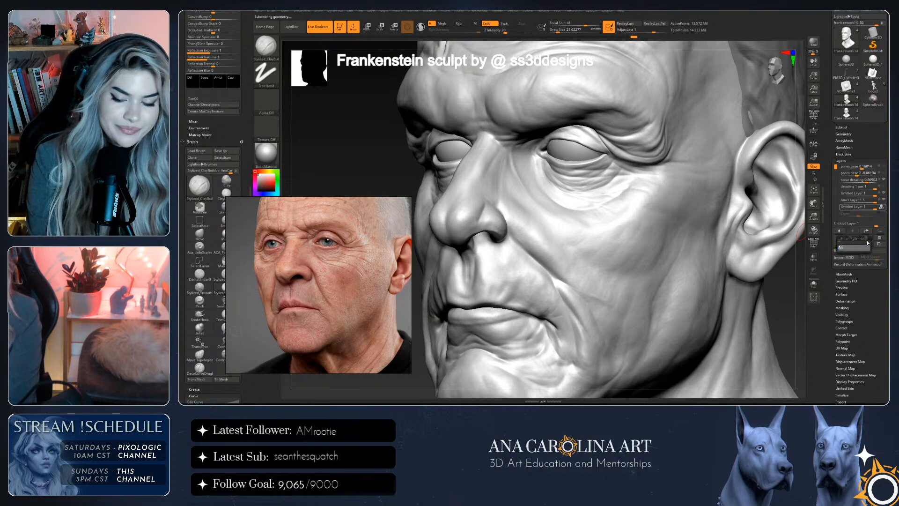
pyautogui.write("a's Pores")
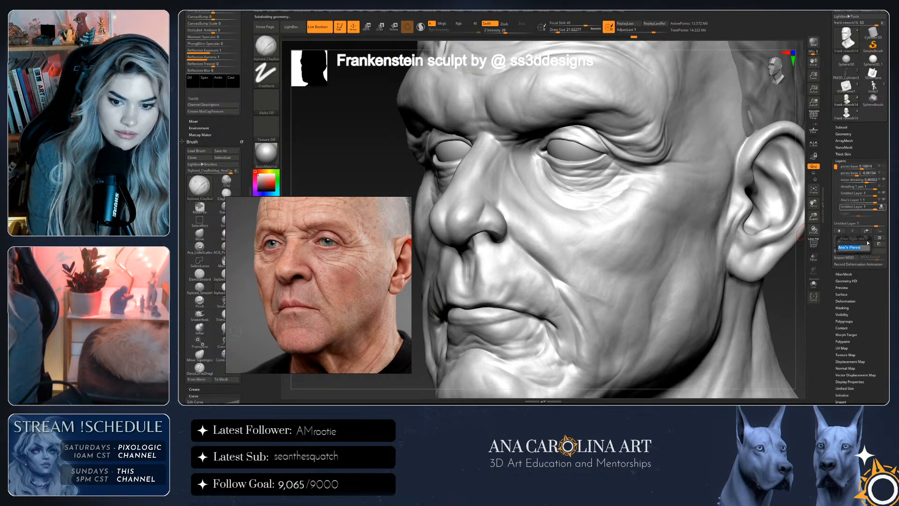
pyautogui.press('Return')
pyautogui.moveTo(788, 305); pyautogui.dragTo(792, 309)
# Reposition the reference portrait beside the face and enlarge it to show the nose and cheek skin texture
pyautogui.moveTo(353, 263); pyautogui.dragTo(378, 257)
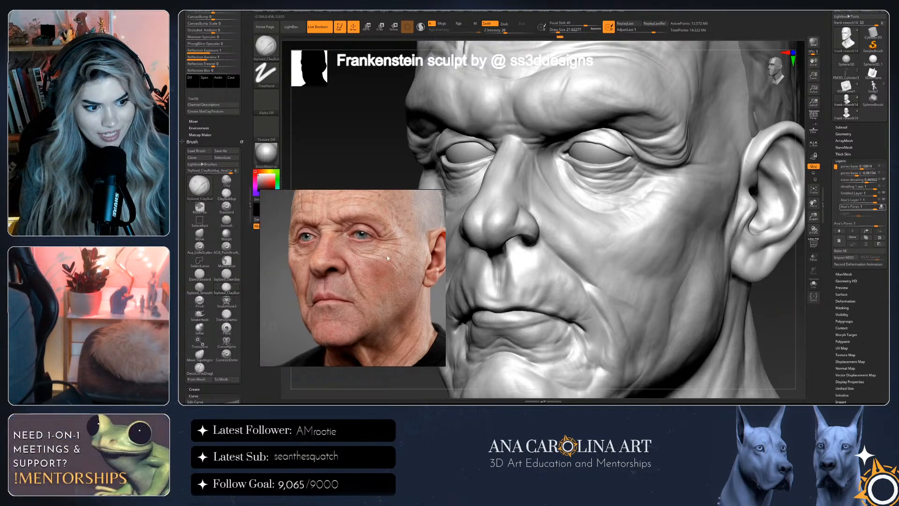
pyautogui.scroll(3, 369, 260)
pyautogui.moveTo(439, 276); pyautogui.dragTo(428, 279)
# Enlarge the portrait reference on the nose and cheek skin, and load the ACA_PoreBrush into the brush library
pyautogui.click(265, 50)
pyautogui.click(302, 162)
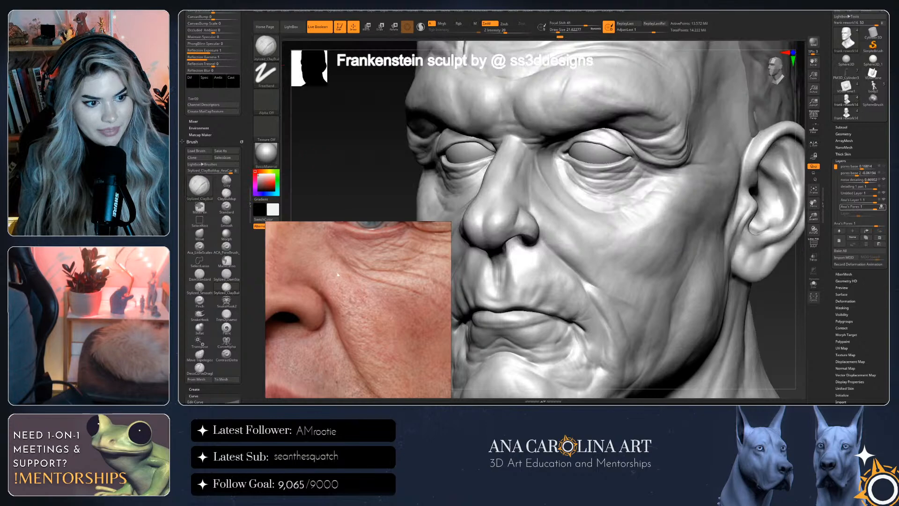
pyautogui.click(268, 48)
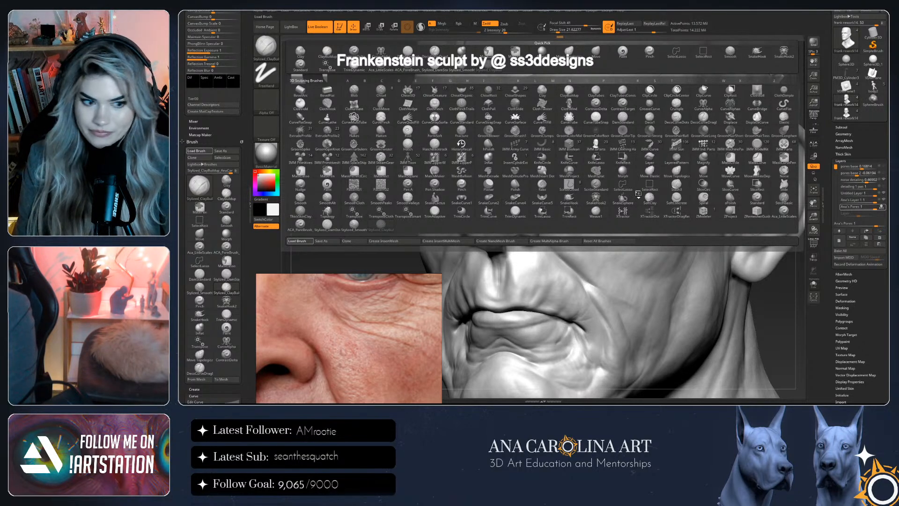
pyautogui.click(300, 224)
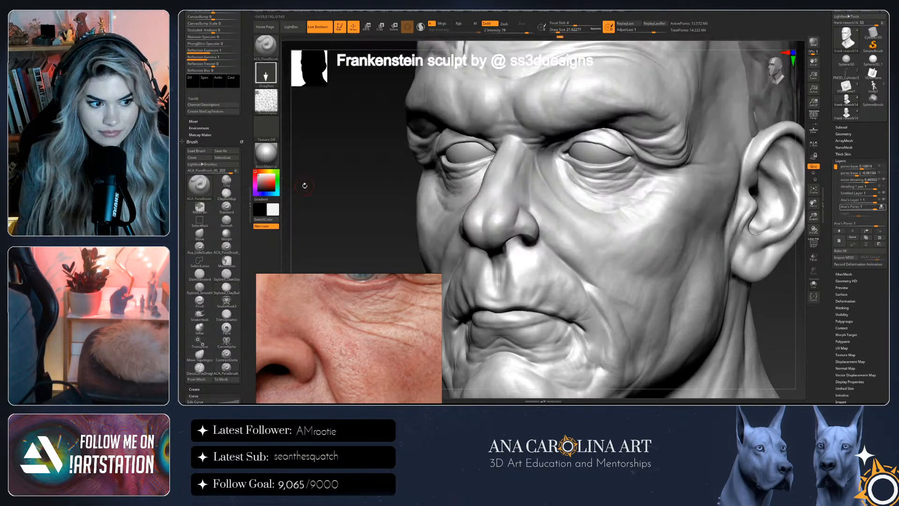
# Load the series of ACA_SkinBrush detail brushes into the brush library alongside the pore brush
pyautogui.click(266, 45)
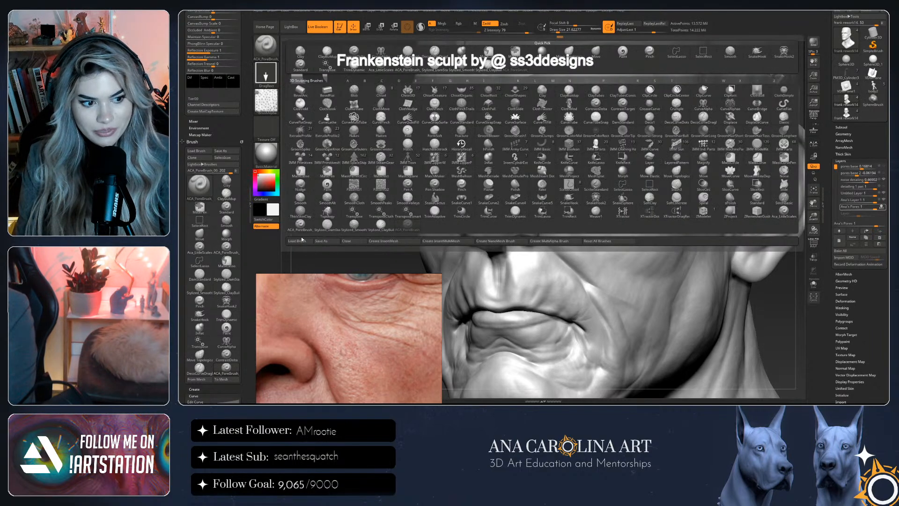
pyautogui.click(266, 45)
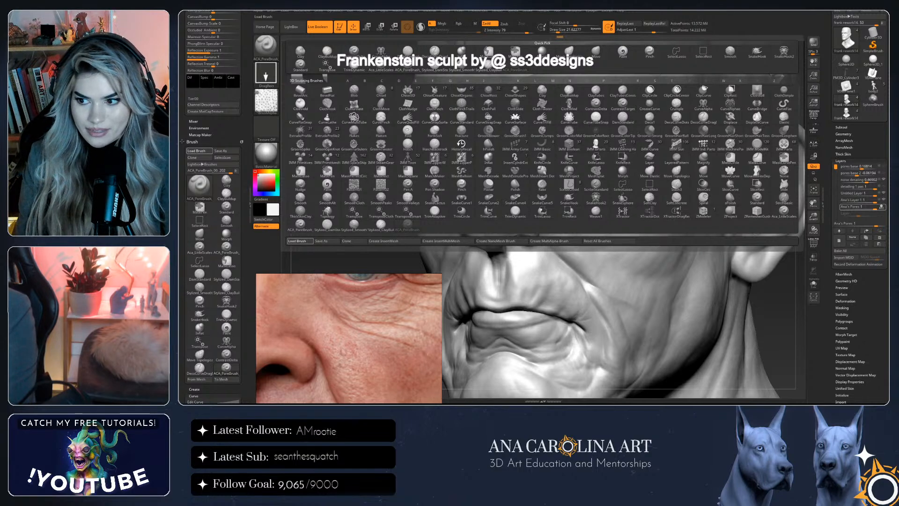
pyautogui.click(266, 47)
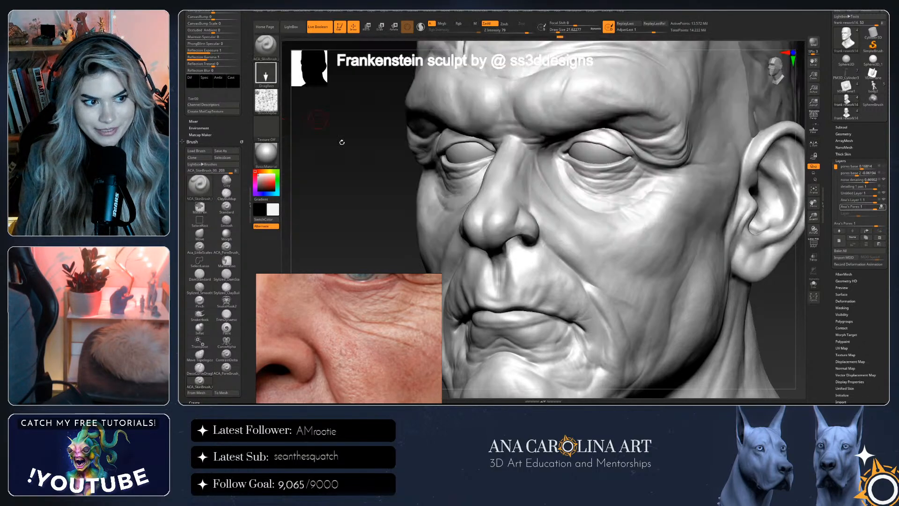
pyautogui.click(266, 46)
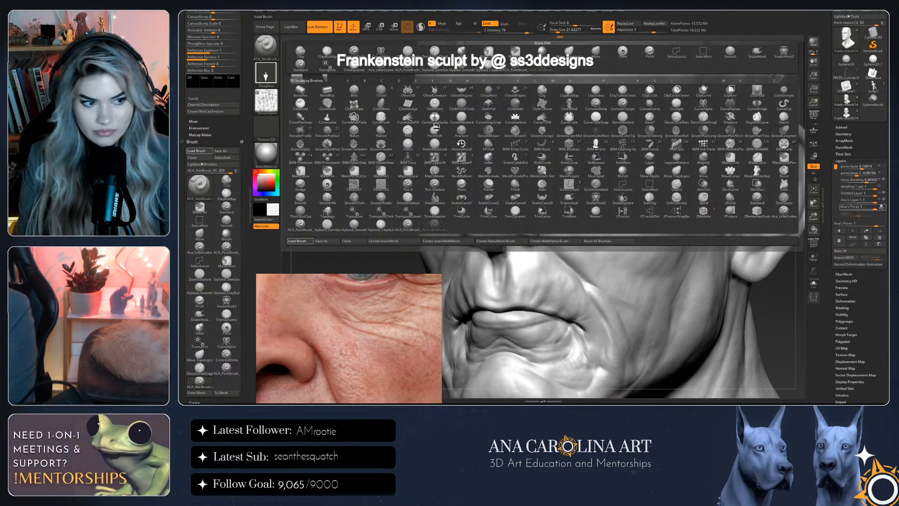
pyautogui.click(272, 49)
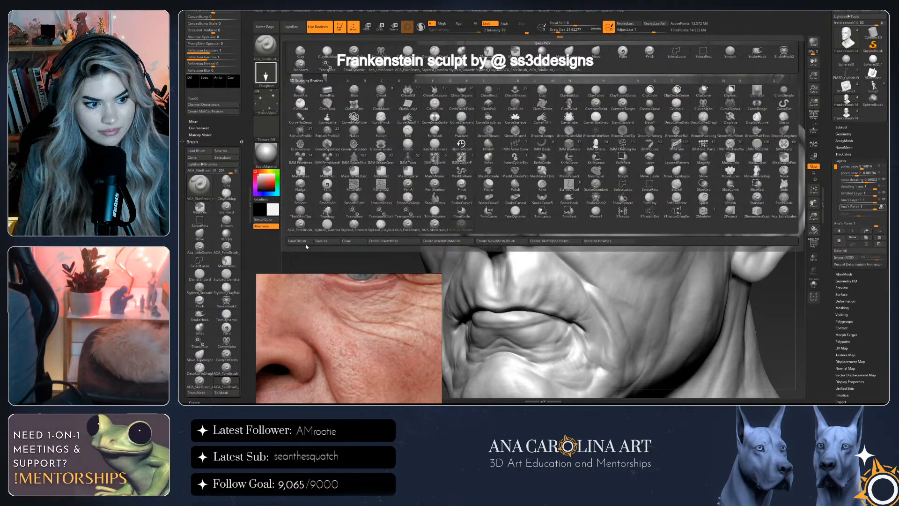
pyautogui.click(270, 50)
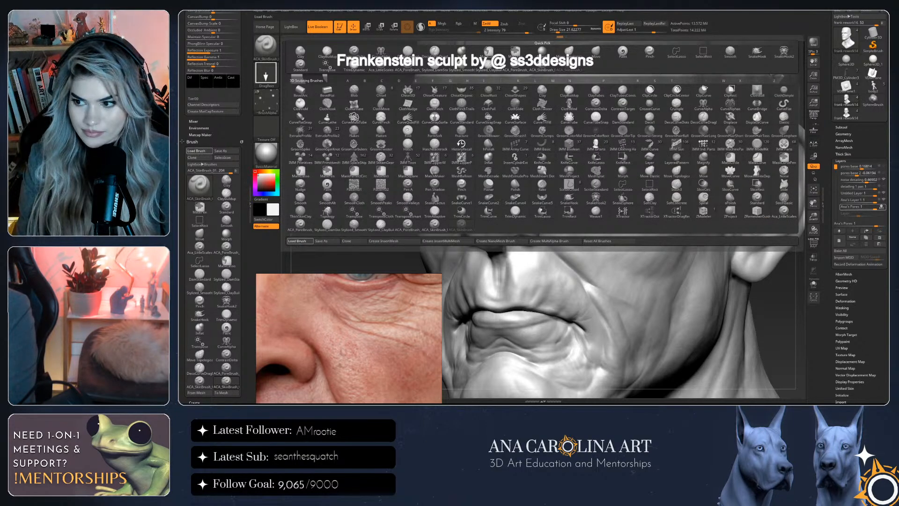
pyautogui.click(434, 224)
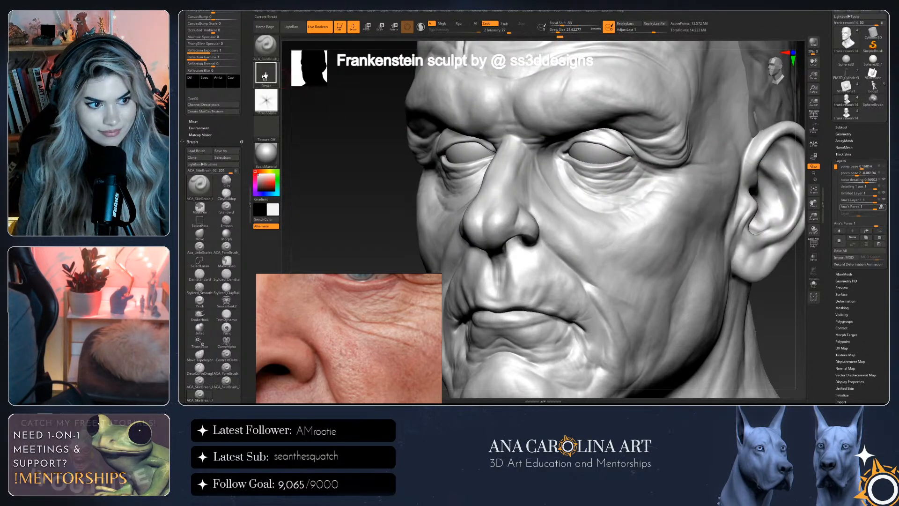
pyautogui.click(266, 47)
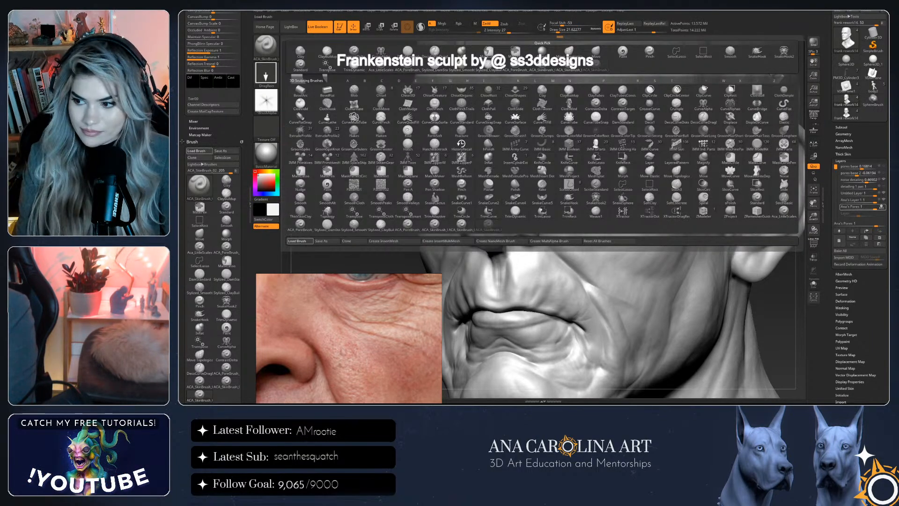
pyautogui.click(461, 224)
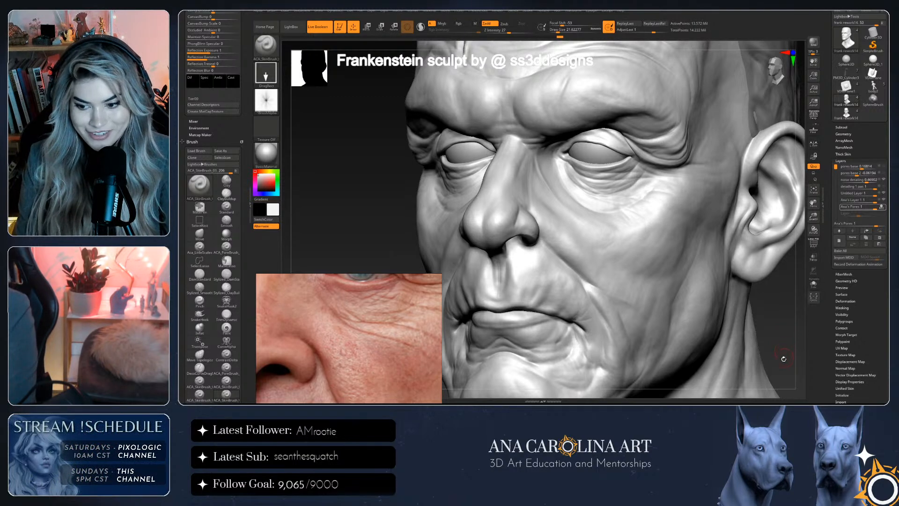
# Compare the newly loaded pore and skin brushes with their alphas, and select the ACA_SkinBrush with the sparse dotted alpha
pyautogui.moveTo(787, 352); pyautogui.dragTo(752, 313)
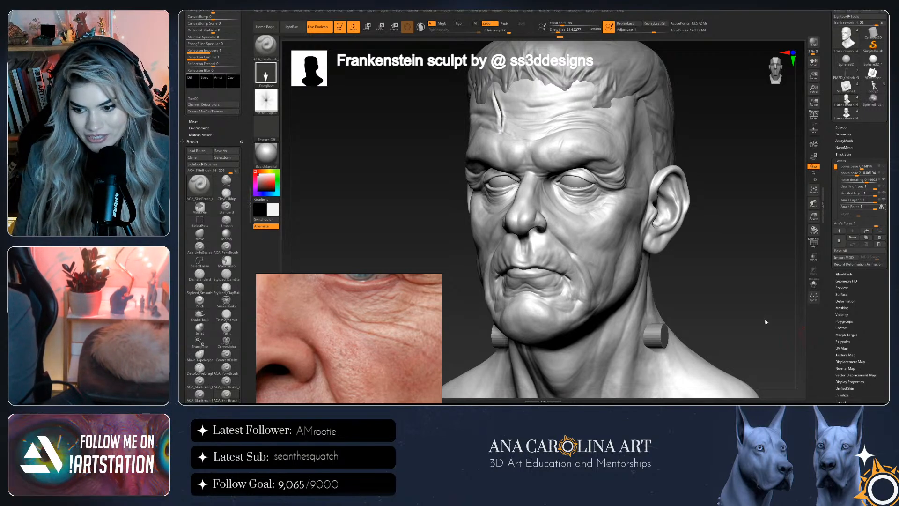
pyautogui.moveTo(691, 323); pyautogui.dragTo(737, 262)
pyautogui.click(270, 103)
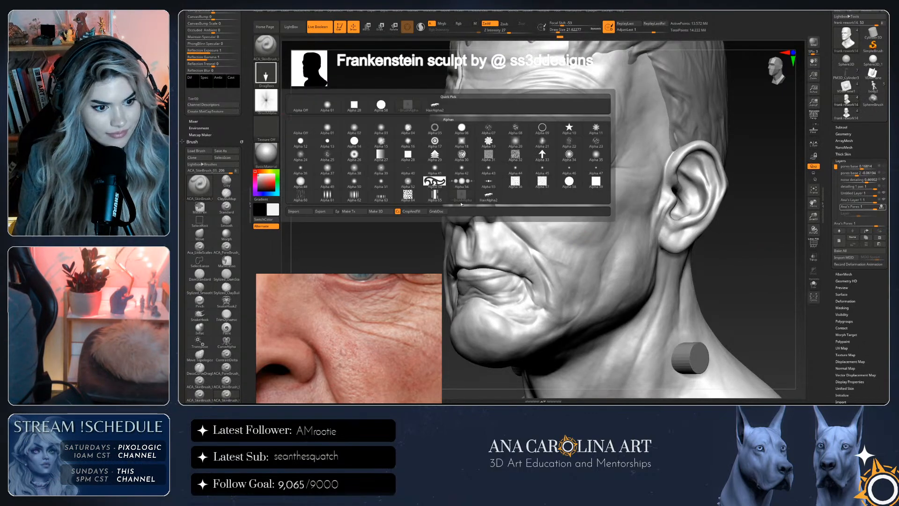
pyautogui.click(266, 47)
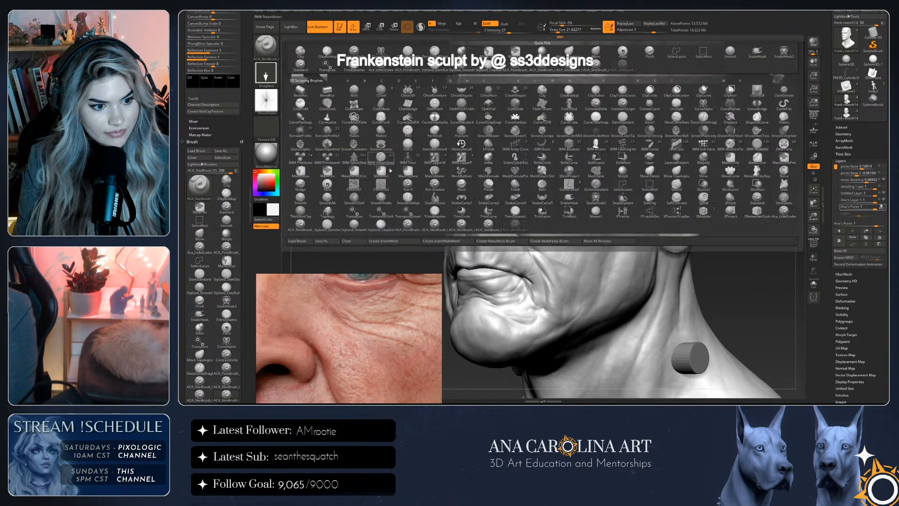
pyautogui.click(385, 224)
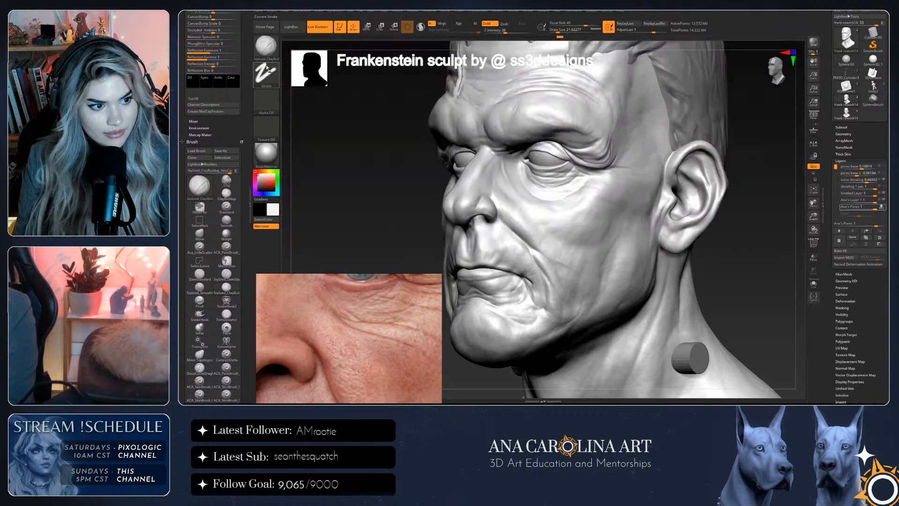
pyautogui.click(266, 47)
pyautogui.click(409, 228)
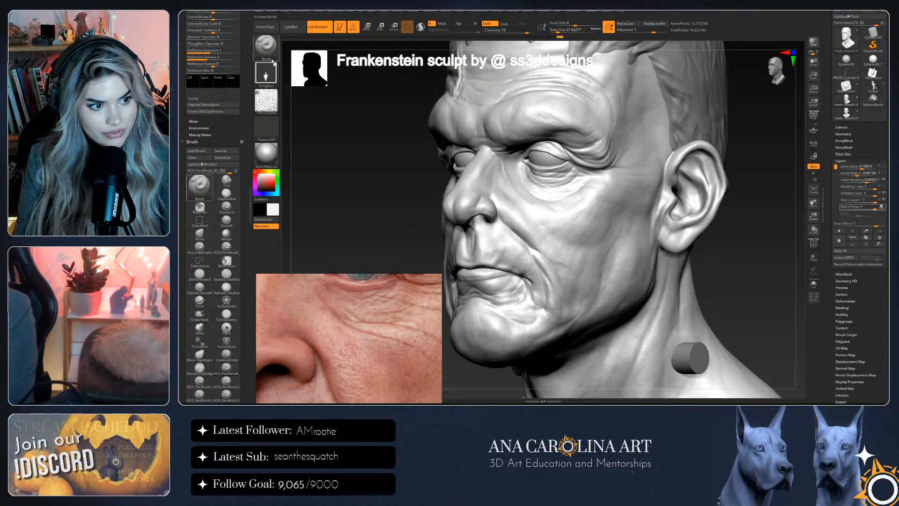
pyautogui.click(268, 53)
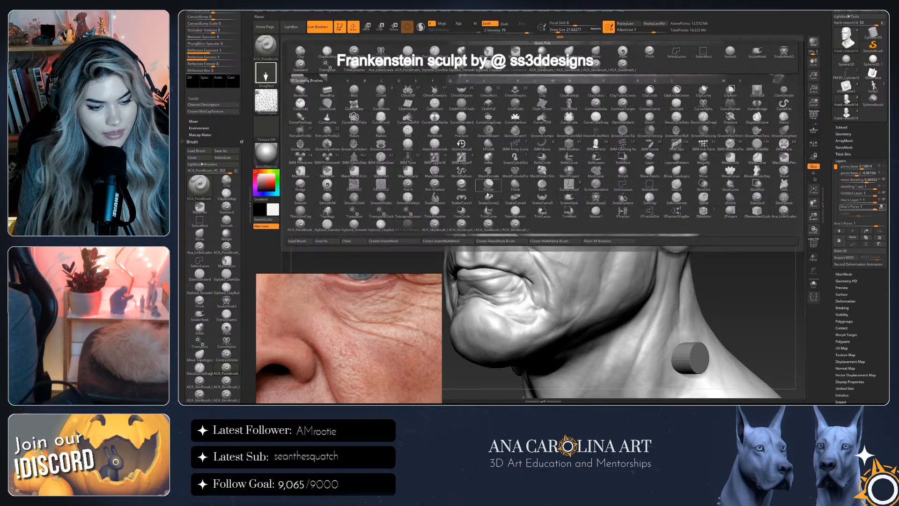
pyautogui.click(434, 226)
pyautogui.click(266, 45)
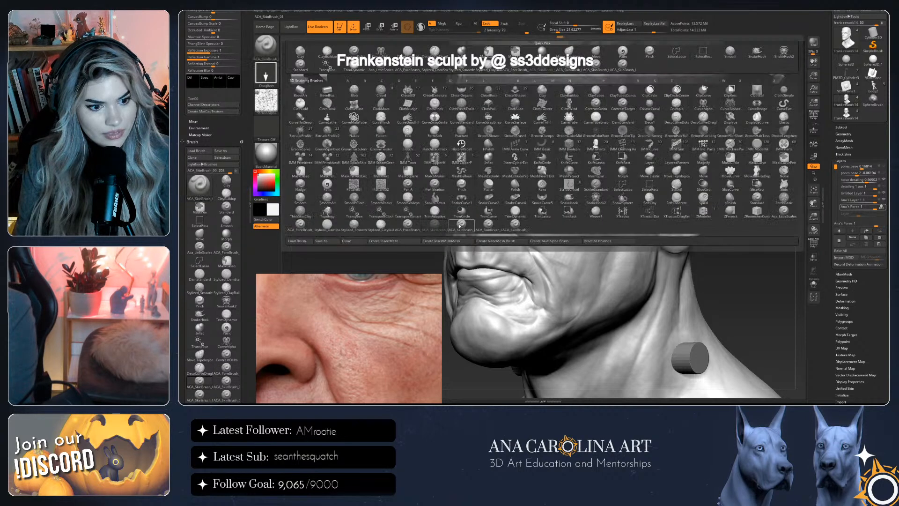
pyautogui.click(461, 228)
pyautogui.moveTo(275, 103)
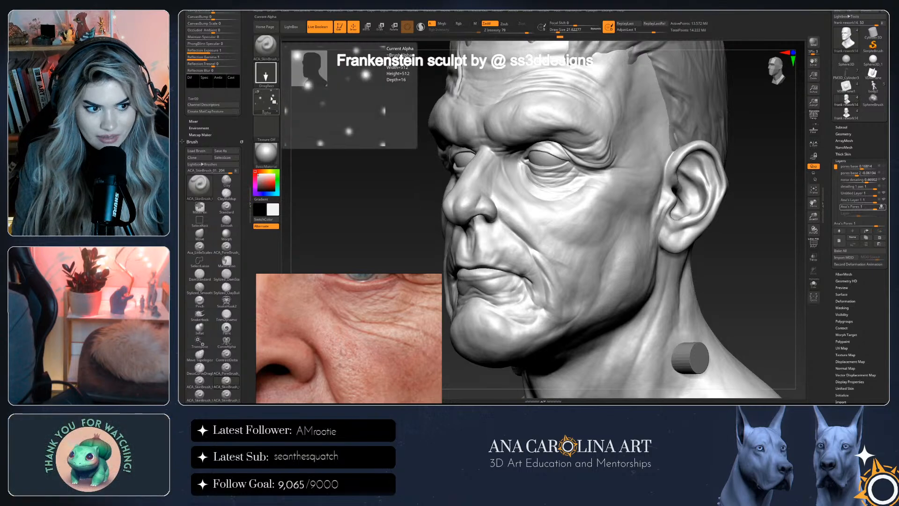
pyautogui.click(272, 99)
# Change the brush stroke to Spray and scatter pores over the cheek and jaw, adjusting the draw size to about 120
pyautogui.moveTo(730, 239); pyautogui.dragTo(773, 239)
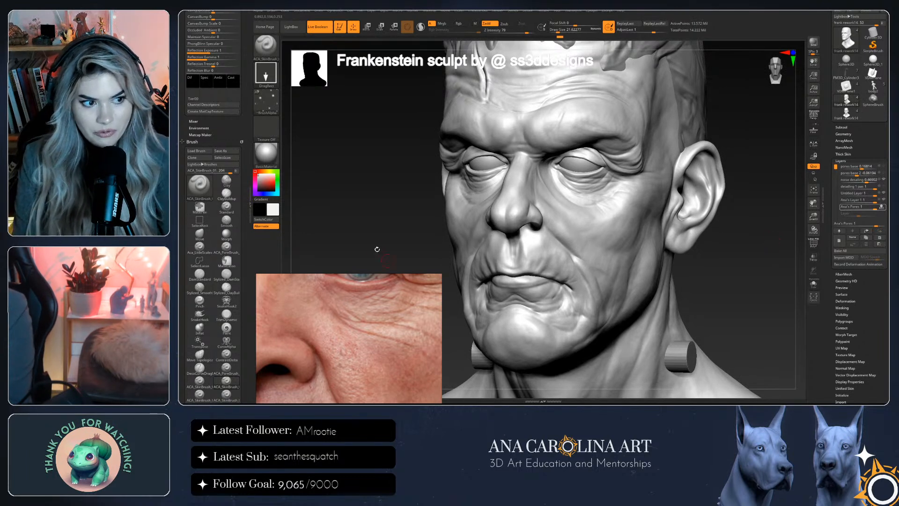
pyautogui.click(266, 72)
pyautogui.press('space')
pyautogui.moveTo(608, 206); pyautogui.dragTo(633, 211)
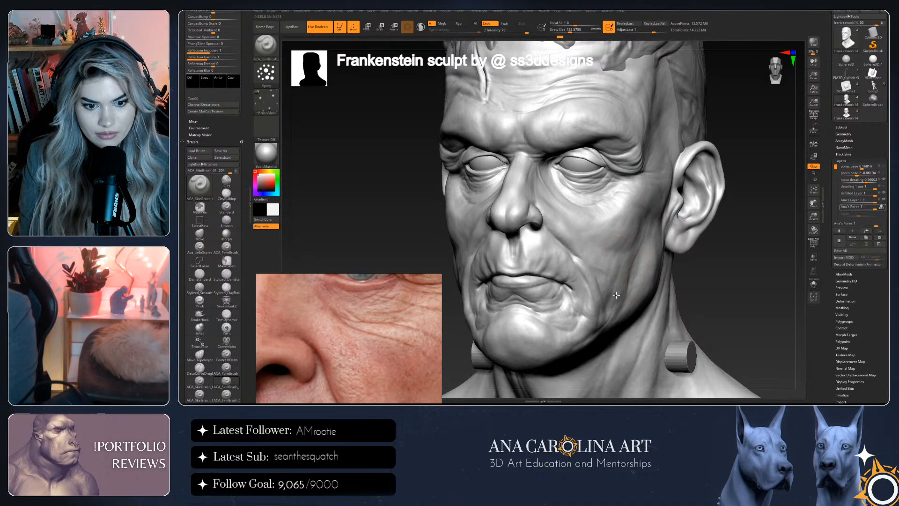
pyautogui.press('ctrl')
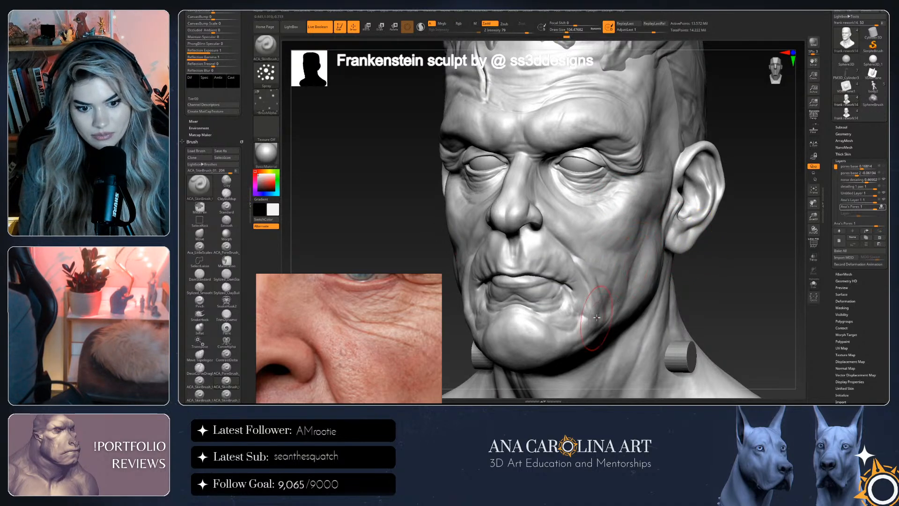
pyautogui.press('space')
pyautogui.press('space')
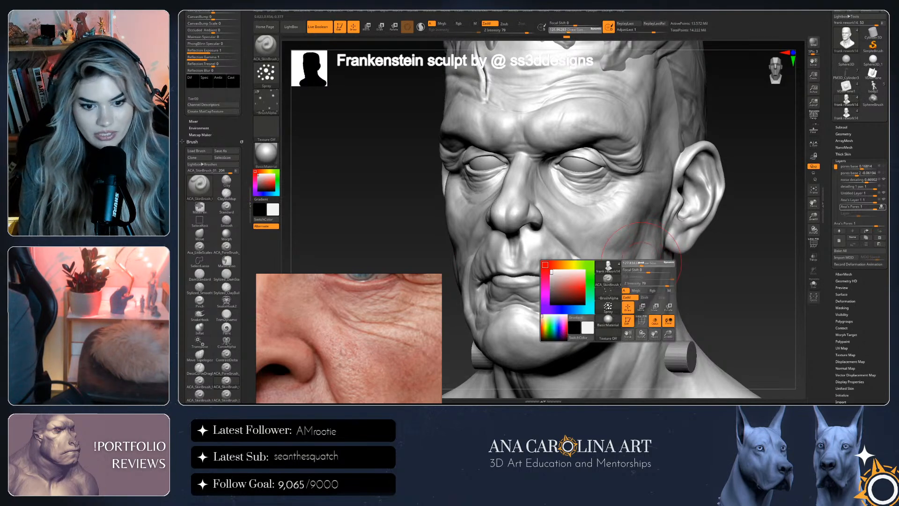
pyautogui.press('space')
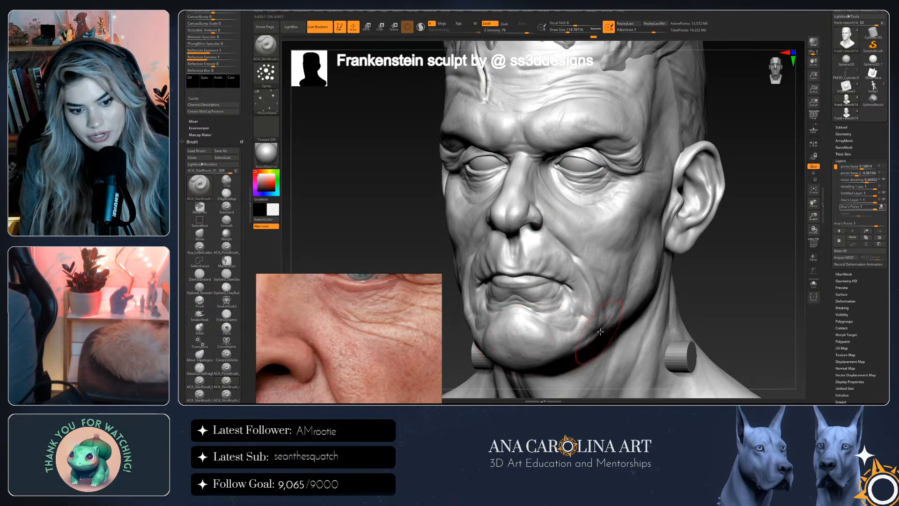
# Spray pores over the sides of the face, covering both cheeks and the area beside the nose
pyautogui.moveTo(719, 256); pyautogui.dragTo(683, 253)
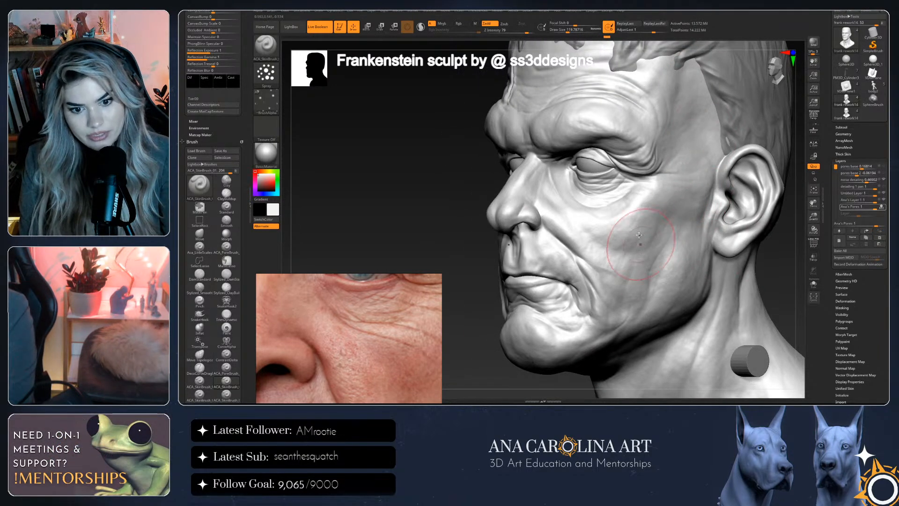
pyautogui.moveTo(774, 286)
pyautogui.mouseDown()
pyautogui.moveTo(796, 281)
pyautogui.moveTo(624, 243)
pyautogui.mouseUp()
pyautogui.moveTo(685, 253); pyautogui.dragTo(588, 225)
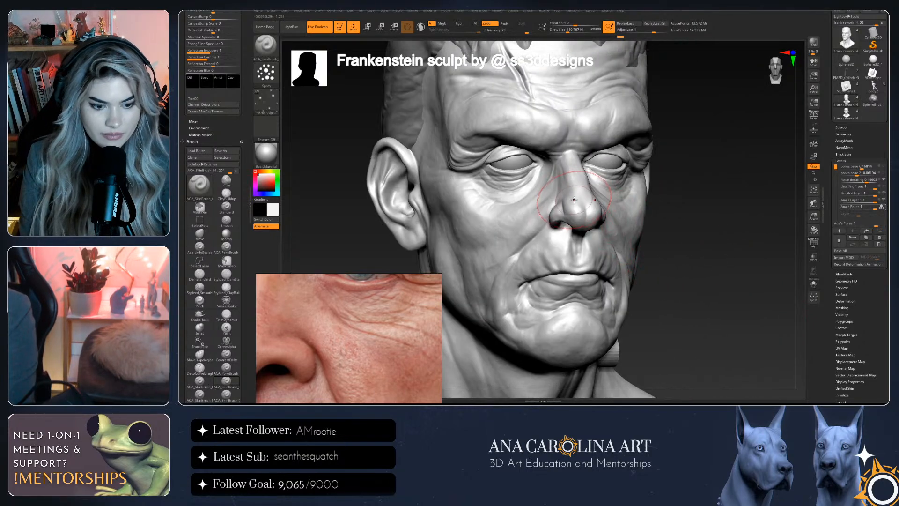
pyautogui.moveTo(589, 225); pyautogui.dragTo(599, 216, button='right')
# Set the draw size to about 97 and spray finer pores over the nose, mouth and chin
pyautogui.press('space')
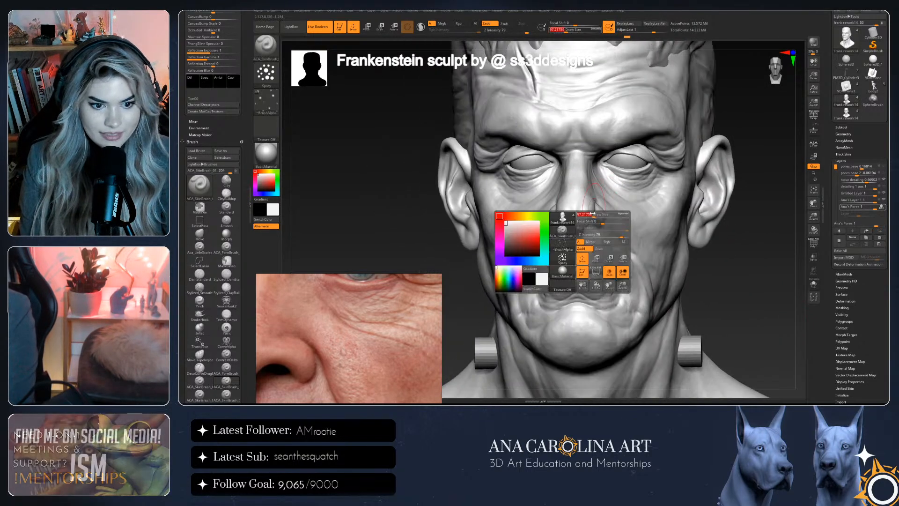
pyautogui.moveTo(442, 257); pyautogui.dragTo(577, 200)
pyautogui.moveTo(592, 175); pyautogui.dragTo(593, 243, button='right')
pyautogui.moveTo(703, 266); pyautogui.dragTo(598, 238)
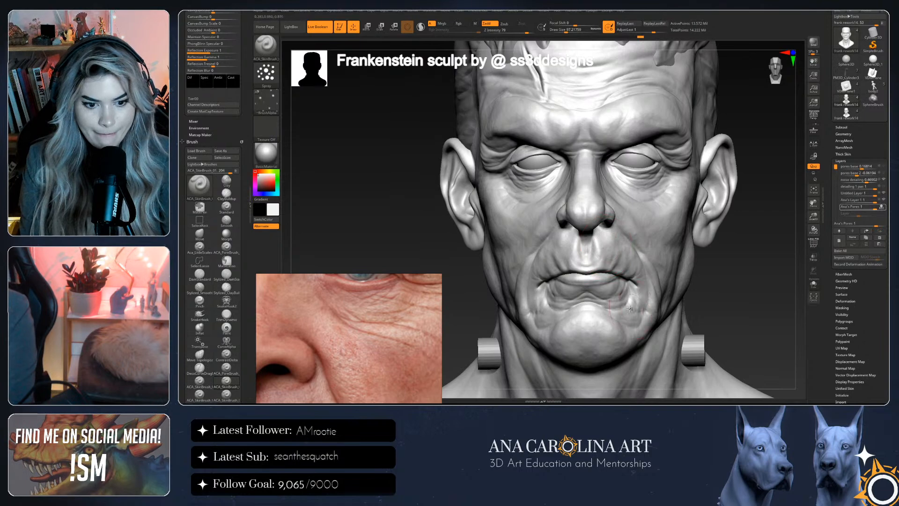
# Spray pores across the forehead, temples and outer cheeks on both sides of the head
pyautogui.moveTo(416, 228); pyautogui.dragTo(421, 281)
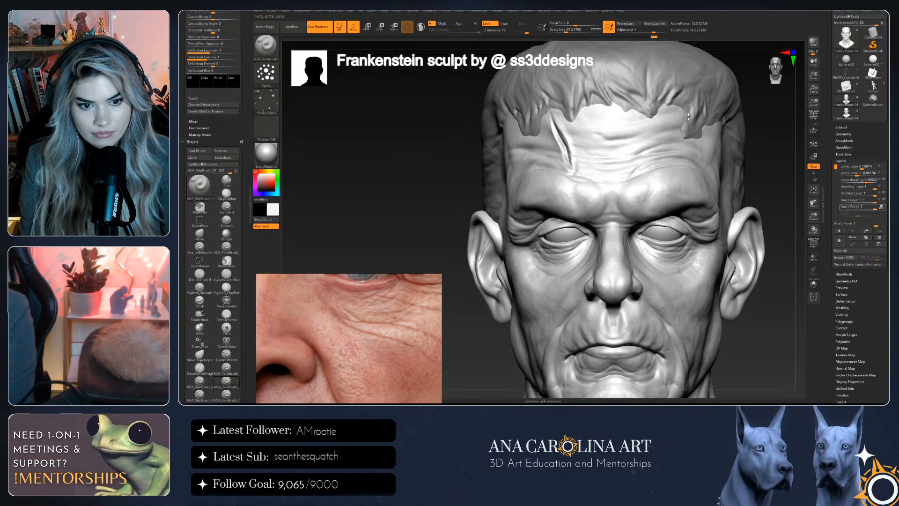
pyautogui.moveTo(742, 175); pyautogui.dragTo(452, 254)
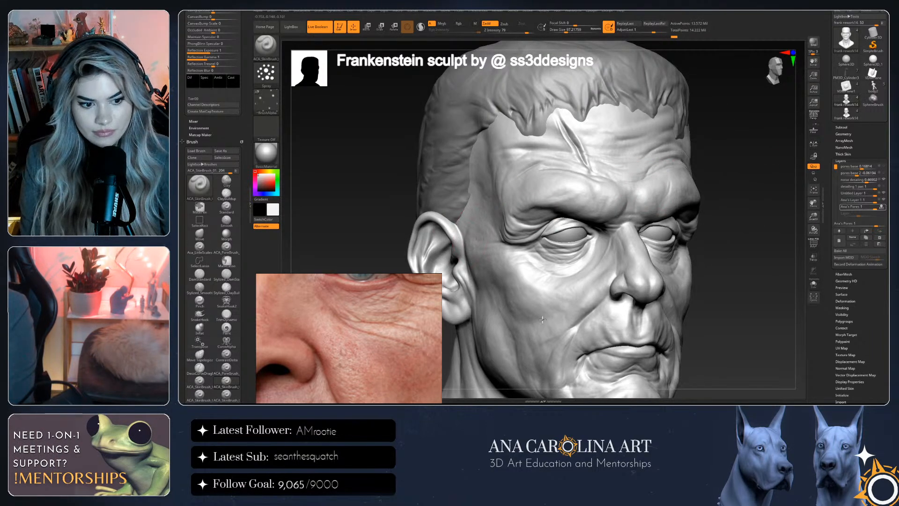
pyautogui.moveTo(712, 239); pyautogui.dragTo(635, 267)
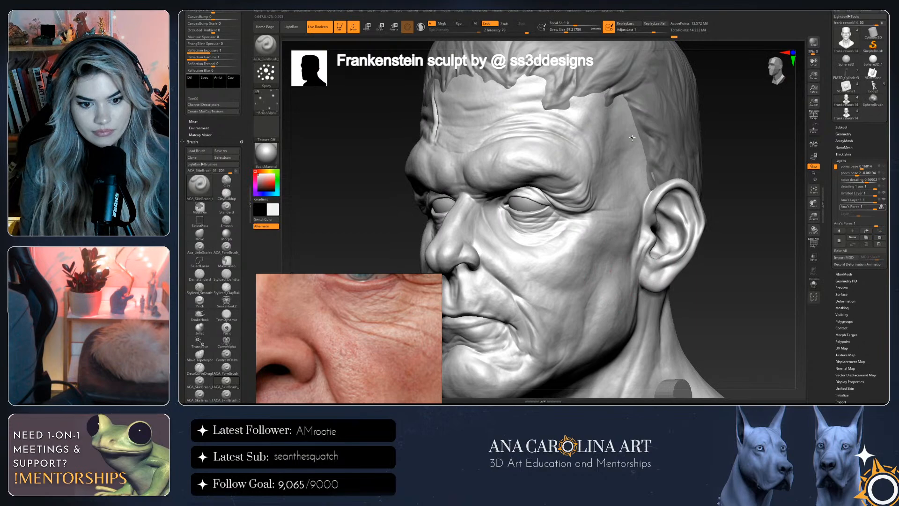
# Spray pores down the neck and over the shoulders, enlarging the draw size to about 104 for the broader areas
pyautogui.moveTo(702, 288); pyautogui.dragTo(644, 300)
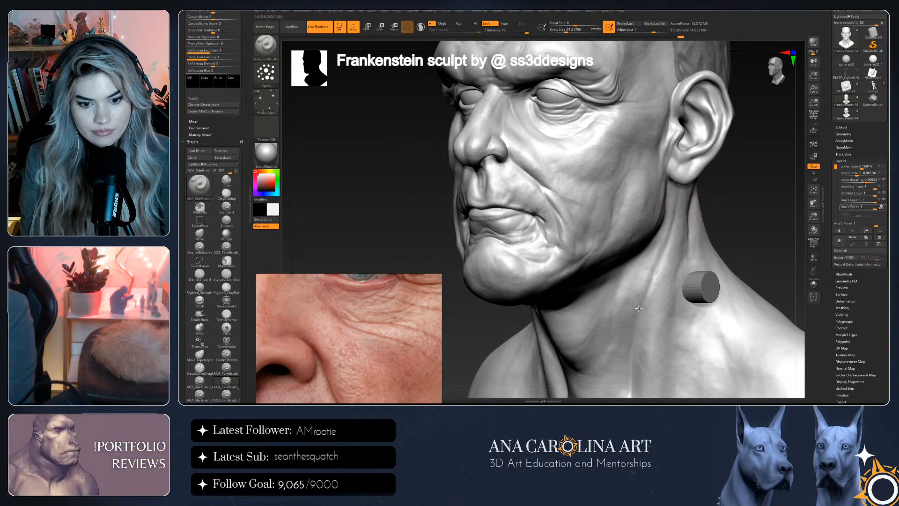
pyautogui.moveTo(666, 347); pyautogui.dragTo(679, 262)
pyautogui.press('space')
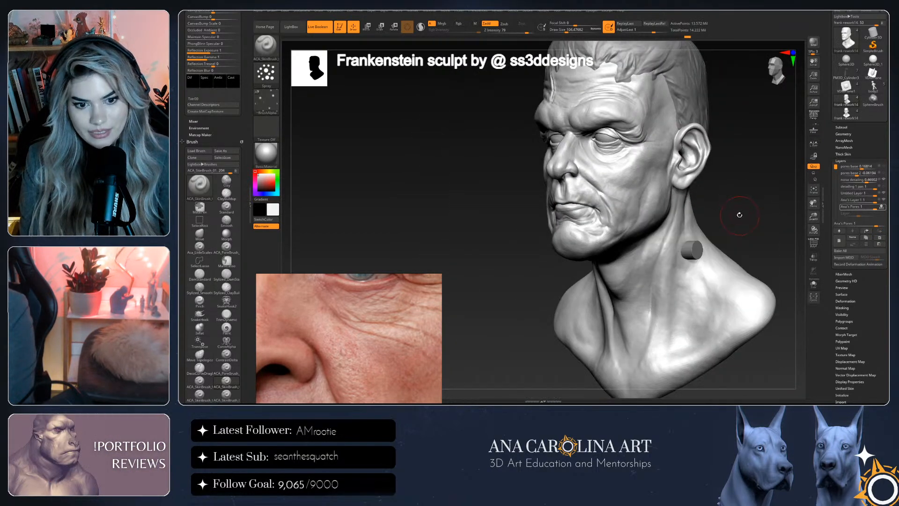
pyautogui.moveTo(607, 257)
pyautogui.mouseDown()
pyautogui.moveTo(685, 232)
pyautogui.moveTo(603, 294)
pyautogui.mouseUp()
pyautogui.moveTo(682, 273)
pyautogui.mouseDown()
pyautogui.moveTo(665, 280)
pyautogui.moveTo(676, 289)
pyautogui.mouseUp()
pyautogui.press('space')
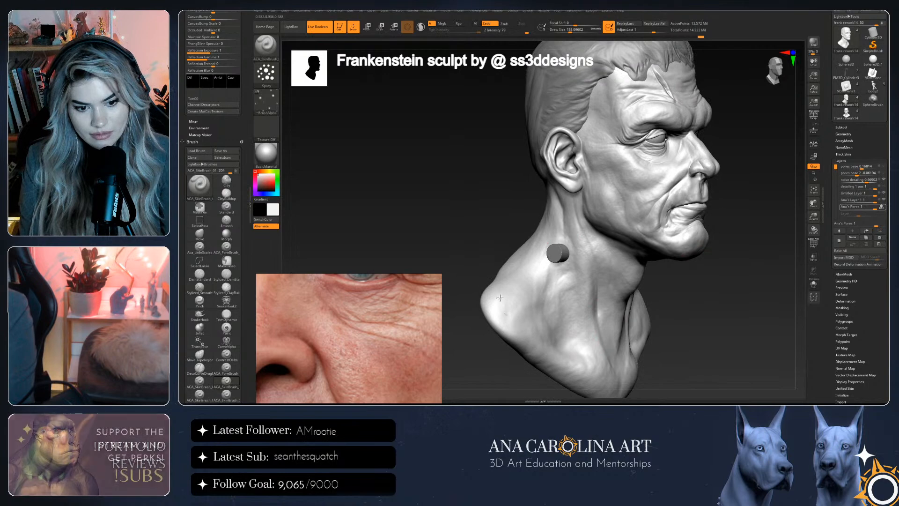
# Spray pores over the shoulder, chest and front of the neck
pyautogui.moveTo(501, 303); pyautogui.dragTo(574, 349)
pyautogui.moveTo(723, 261)
pyautogui.mouseDown()
pyautogui.moveTo(697, 227)
pyautogui.moveTo(622, 223)
pyautogui.mouseUp()
pyautogui.moveTo(633, 256)
pyautogui.mouseDown()
pyautogui.moveTo(733, 282)
pyautogui.moveTo(751, 201)
pyautogui.moveTo(751, 236)
pyautogui.mouseUp()
pyautogui.moveTo(744, 276); pyautogui.dragTo(608, 365)
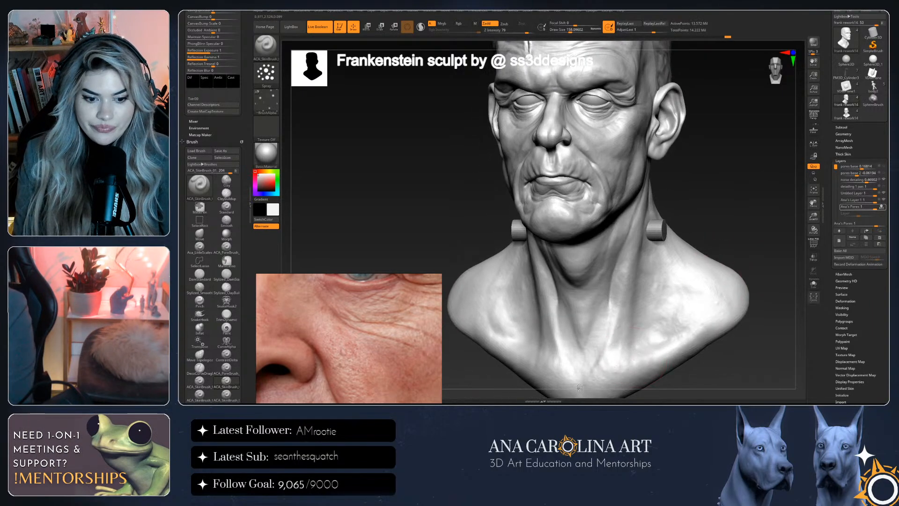
# Spray pores over the sides and back of the neck and the rear of the shoulders
pyautogui.moveTo(707, 307)
pyautogui.mouseDown()
pyautogui.moveTo(647, 192)
pyautogui.moveTo(733, 195)
pyautogui.moveTo(660, 107)
pyautogui.mouseUp()
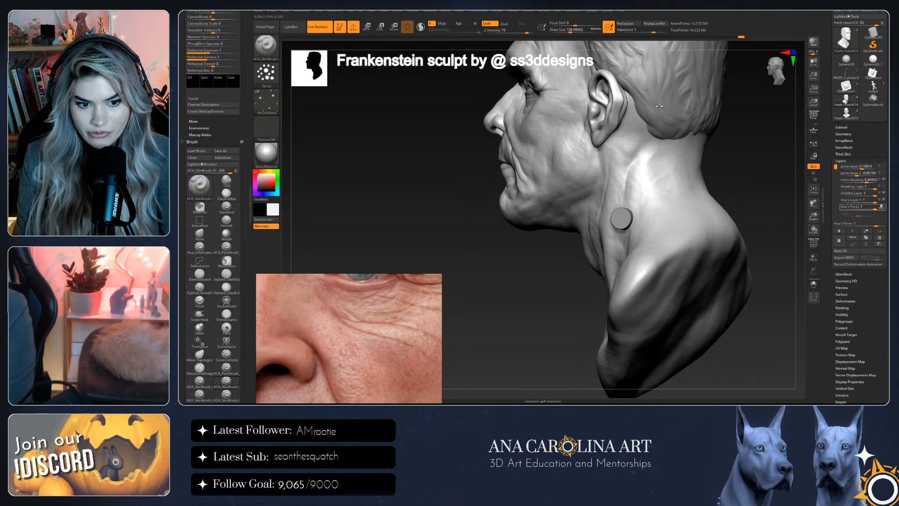
pyautogui.moveTo(734, 168); pyautogui.dragTo(549, 200)
pyautogui.moveTo(504, 115); pyautogui.dragTo(609, 300)
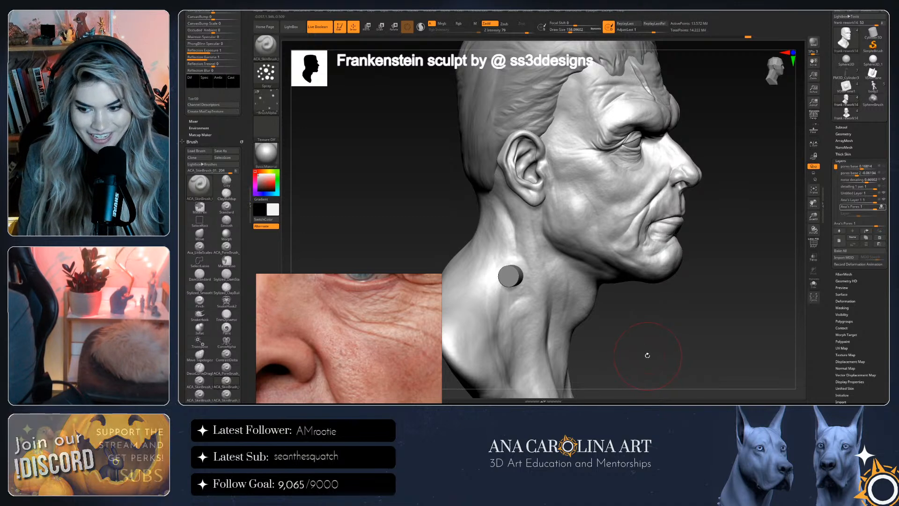
pyautogui.moveTo(646, 356)
pyautogui.mouseDown()
pyautogui.moveTo(658, 342)
pyautogui.moveTo(608, 349)
pyautogui.moveTo(608, 325)
pyautogui.moveTo(673, 347)
pyautogui.moveTo(657, 334)
pyautogui.mouseUp()
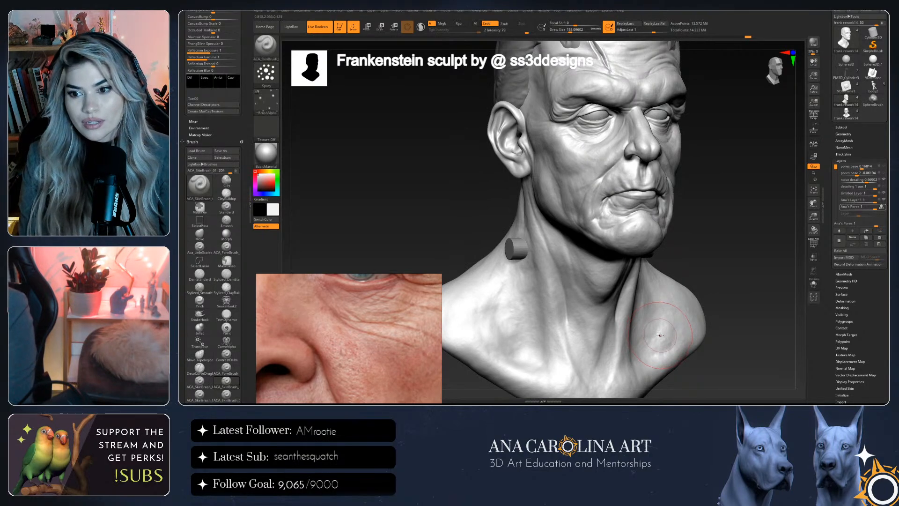
pyautogui.moveTo(660, 332)
pyautogui.mouseDown()
pyautogui.moveTo(707, 259)
pyautogui.moveTo(674, 252)
pyautogui.moveTo(655, 229)
pyautogui.mouseUp()
pyautogui.moveTo(581, 233); pyautogui.dragTo(709, 284)
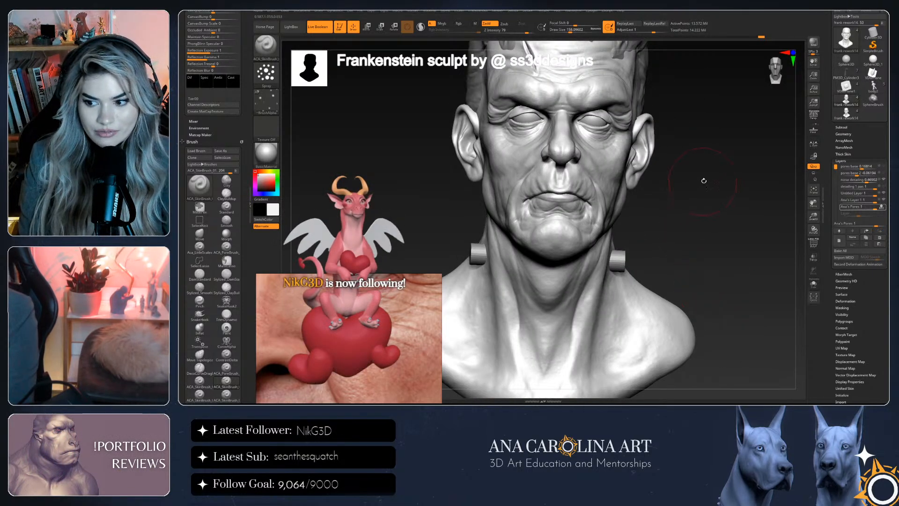
# Reduce the draw size to about 97 and spray pores along the jaw and lower cheeks
pyautogui.moveTo(750, 197)
pyautogui.mouseDown()
pyautogui.moveTo(554, 240)
pyautogui.moveTo(549, 232)
pyautogui.mouseUp()
pyautogui.press('space')
pyautogui.press('space')
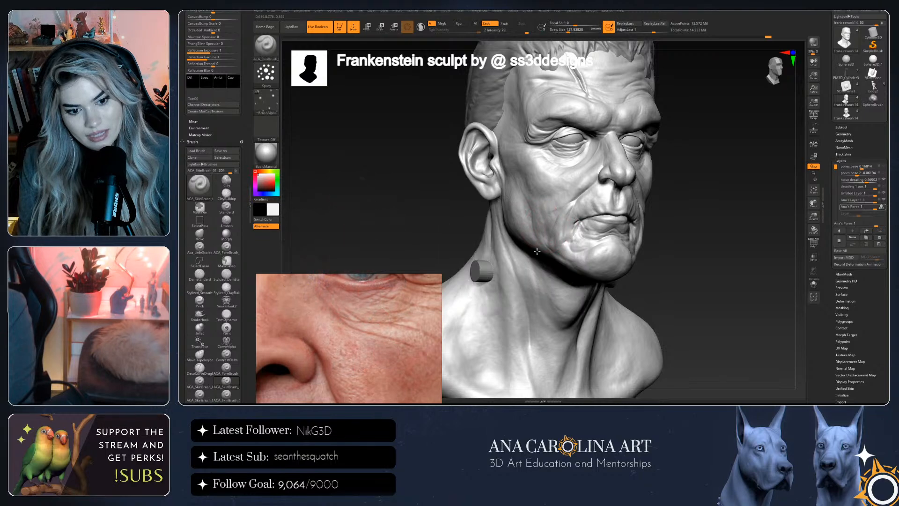
pyautogui.keyDown('shift'); pyautogui.moveTo(642, 263); pyautogui.dragTo(631, 257); pyautogui.keyUp('shift')
pyautogui.moveTo(651, 200); pyautogui.dragTo(680, 213, button='right')
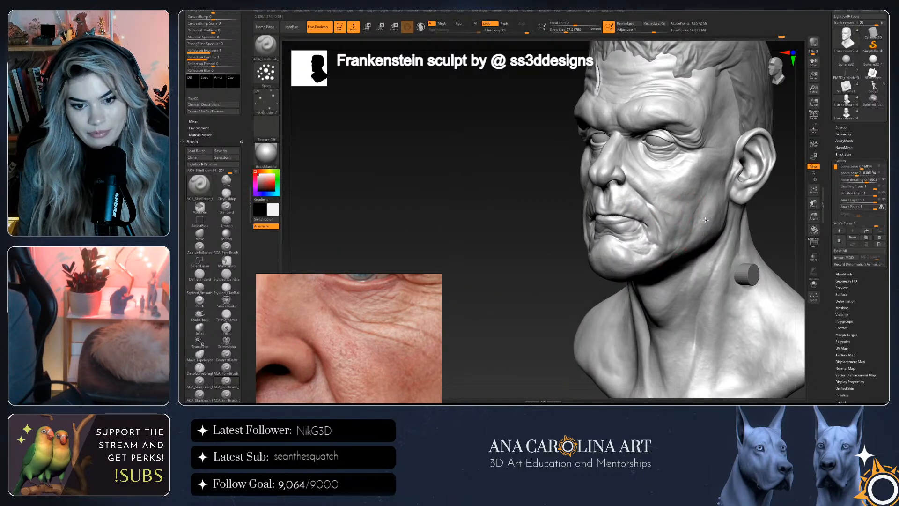
# Set the draw size to about 81 and spray finer pores over the cheeks and the area below the eyes
pyautogui.keyDown('shift'); pyautogui.moveTo(756, 183); pyautogui.dragTo(601, 202, button='right'); pyautogui.keyUp('shift')
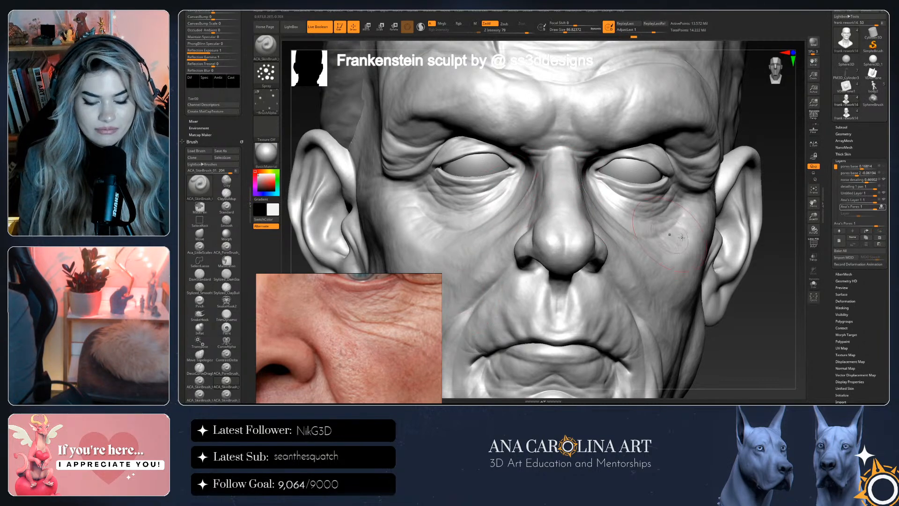
pyautogui.moveTo(770, 298); pyautogui.dragTo(649, 125, button='right')
pyautogui.moveTo(490, 166); pyautogui.dragTo(611, 178, button='right')
pyautogui.moveTo(640, 240)
pyautogui.mouseDown(button='right')
pyautogui.moveTo(677, 243)
pyautogui.moveTo(704, 213)
pyautogui.moveTo(686, 259)
pyautogui.mouseUp(button='right')
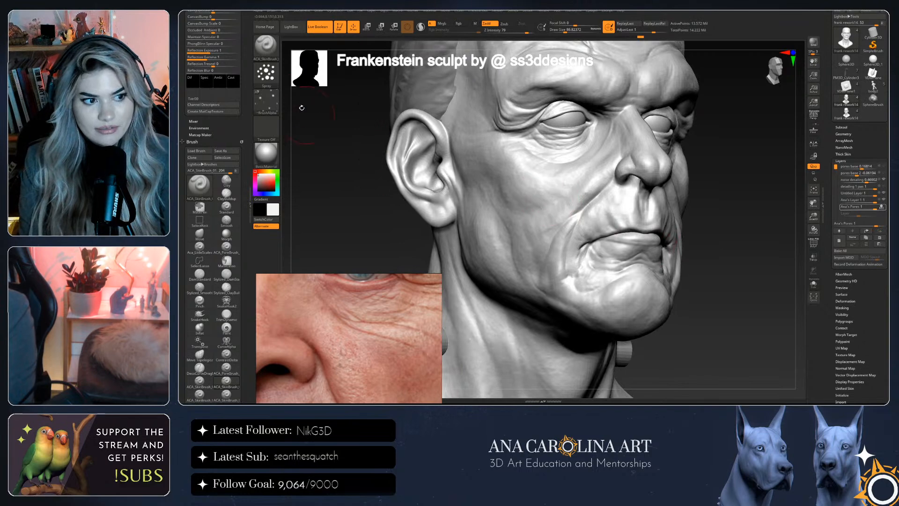
# Switch to another ACA skin brush that uses a square noise alpha and try it on the side of the face
pyautogui.click(276, 56)
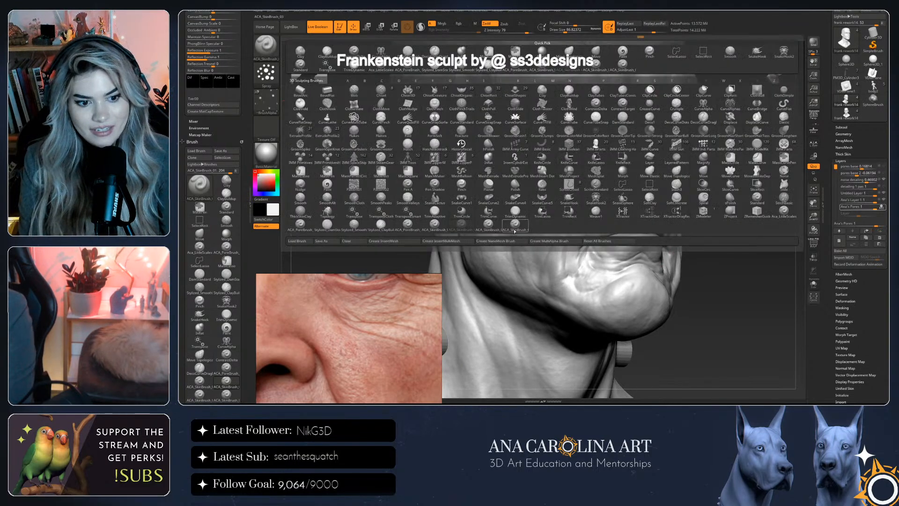
pyautogui.click(496, 227)
pyautogui.click(269, 51)
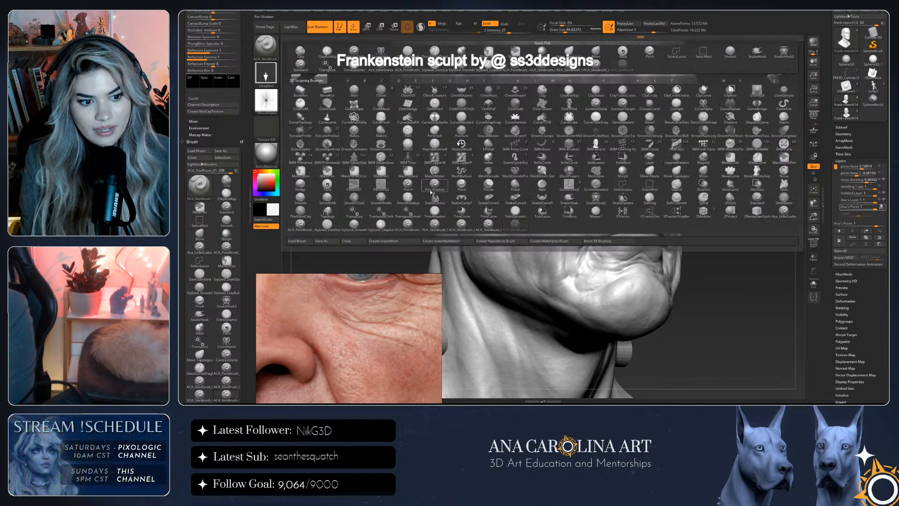
pyautogui.click(441, 227)
pyautogui.moveTo(714, 276); pyautogui.dragTo(674, 244)
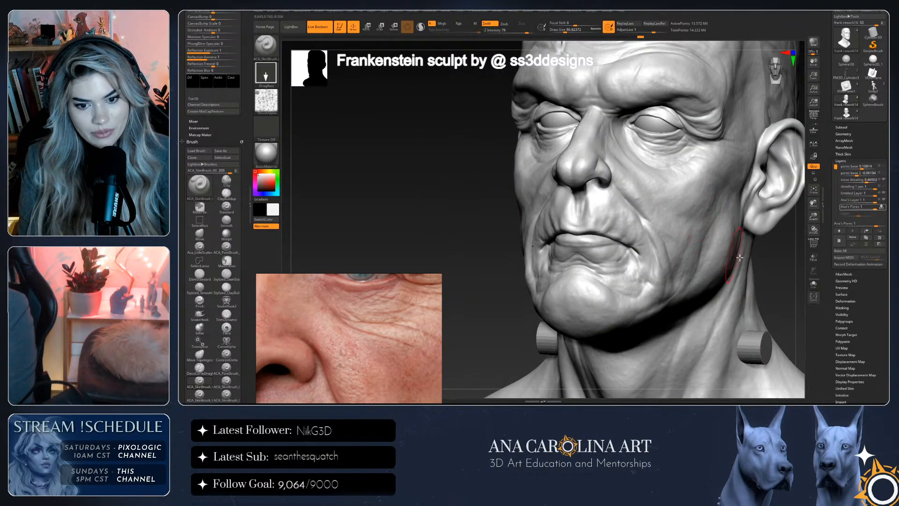
# Add a new layer for the next skin texture pass and set the skin brush's stroke to Spray
pyautogui.press('ctrl')
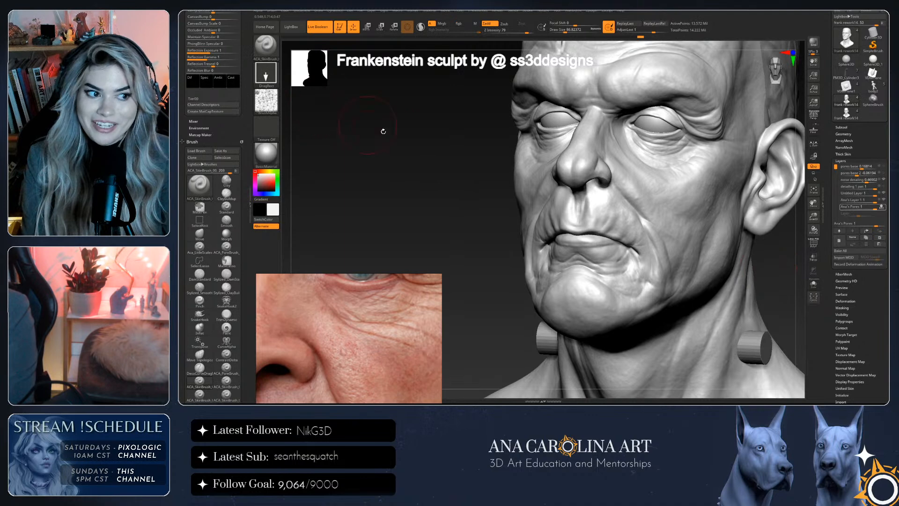
pyautogui.scroll(-1, 836, 337)
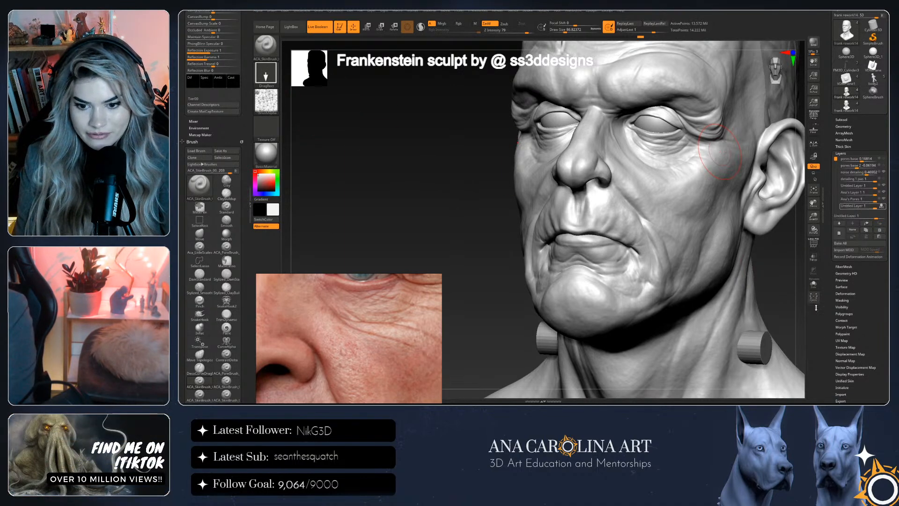
pyautogui.click(267, 72)
pyautogui.click(408, 78)
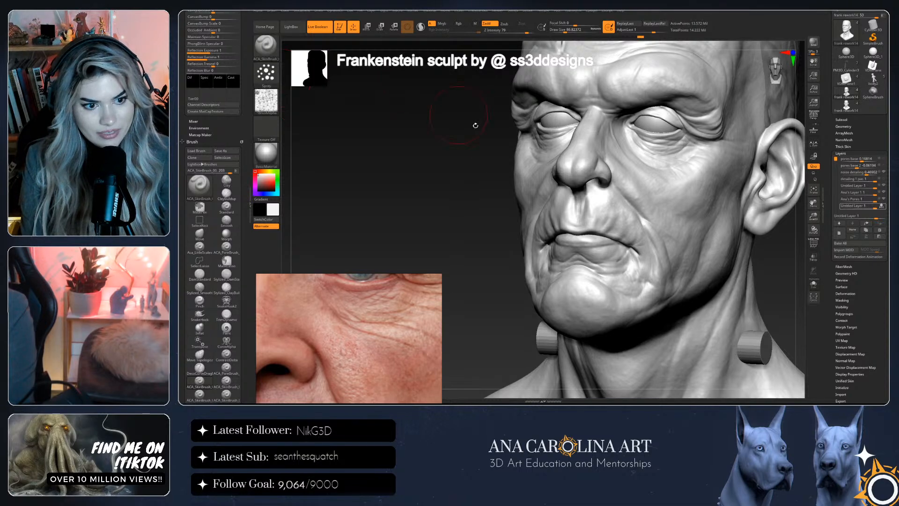
# Spray the noise skin texture over the cheek beside the nose and down to the jaw
pyautogui.moveTo(707, 242); pyautogui.dragTo(701, 242, button='right')
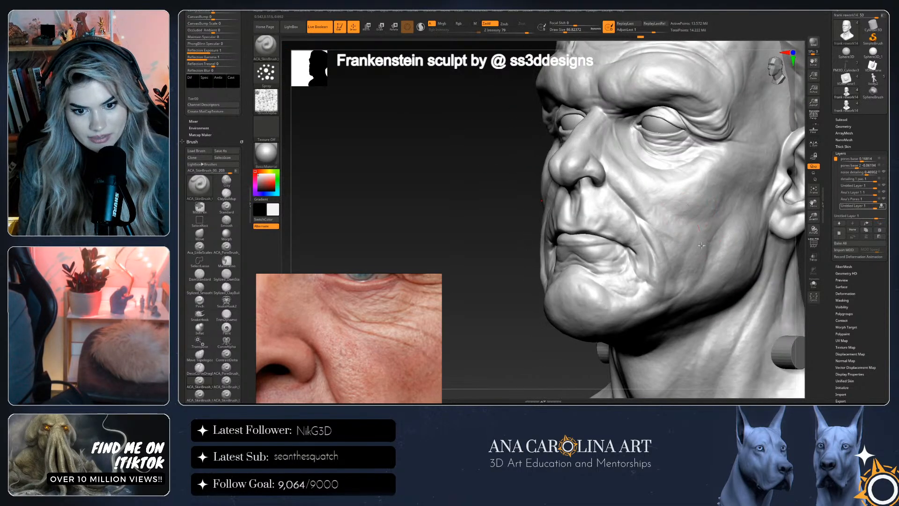
pyautogui.moveTo(419, 234); pyautogui.dragTo(358, 235)
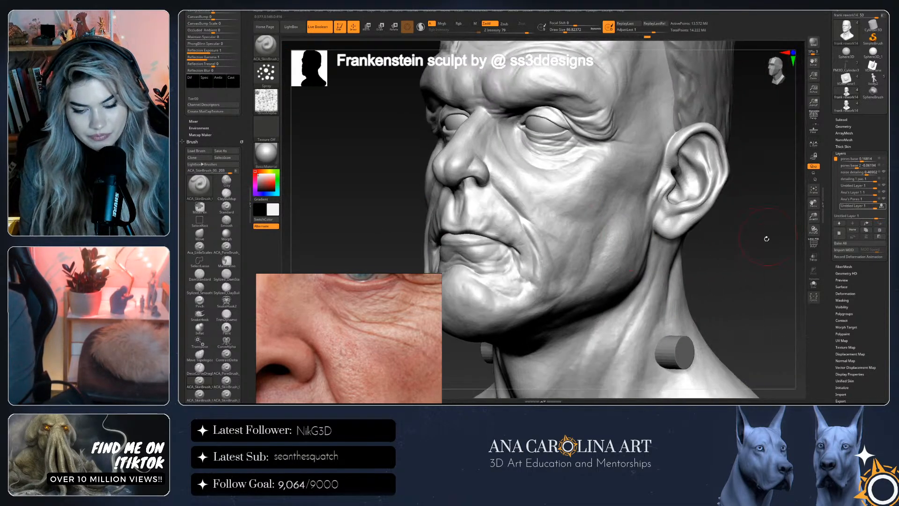
pyautogui.keyDown('alt'); pyautogui.moveTo(767, 235); pyautogui.dragTo(753, 341); pyautogui.keyUp('alt')
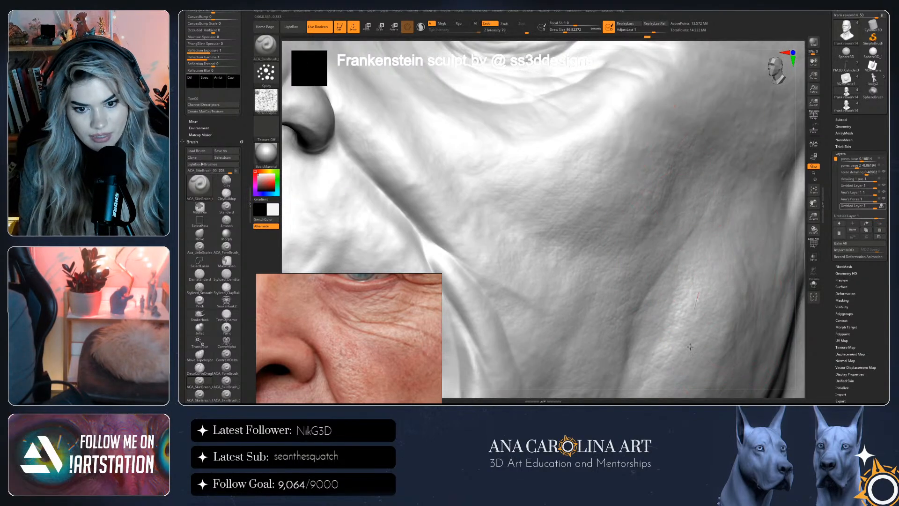
pyautogui.keyDown('alt'); pyautogui.moveTo(798, 347); pyautogui.dragTo(747, 288); pyautogui.keyUp('alt')
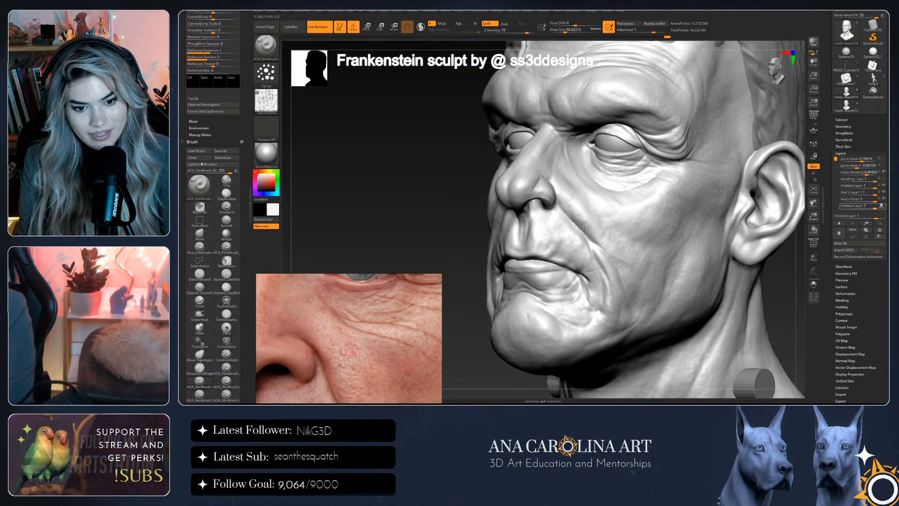
# Spray the noise skin texture over the opposite cheek, jawline and chin
pyautogui.moveTo(779, 284)
pyautogui.mouseDown()
pyautogui.moveTo(794, 281)
pyautogui.moveTo(679, 281)
pyautogui.moveTo(538, 264)
pyautogui.mouseUp()
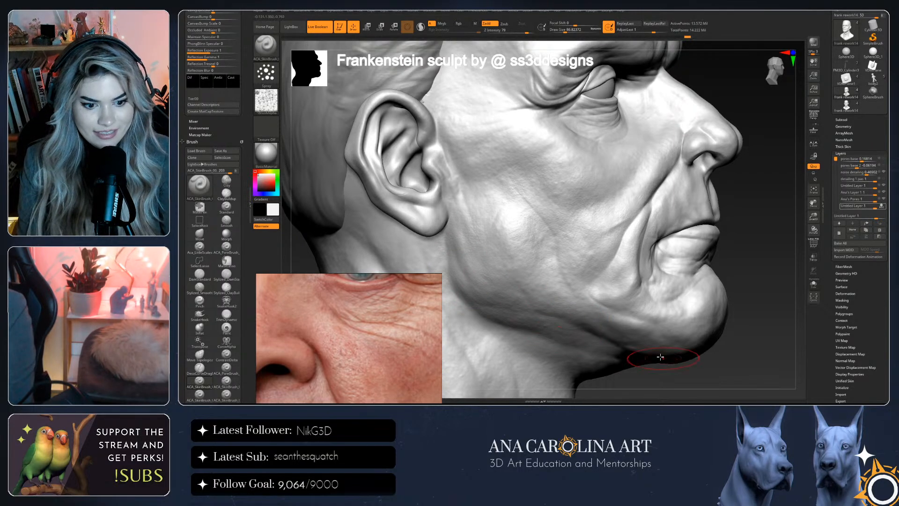
pyautogui.moveTo(746, 272)
pyautogui.mouseDown()
pyautogui.moveTo(696, 300)
pyautogui.moveTo(712, 327)
pyautogui.moveTo(712, 307)
pyautogui.moveTo(674, 309)
pyautogui.mouseUp()
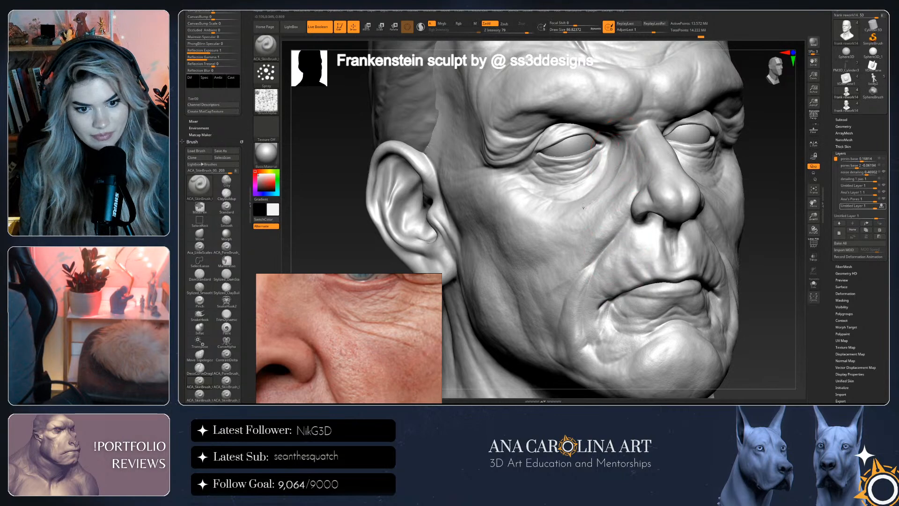
pyautogui.moveTo(754, 226); pyautogui.dragTo(732, 310)
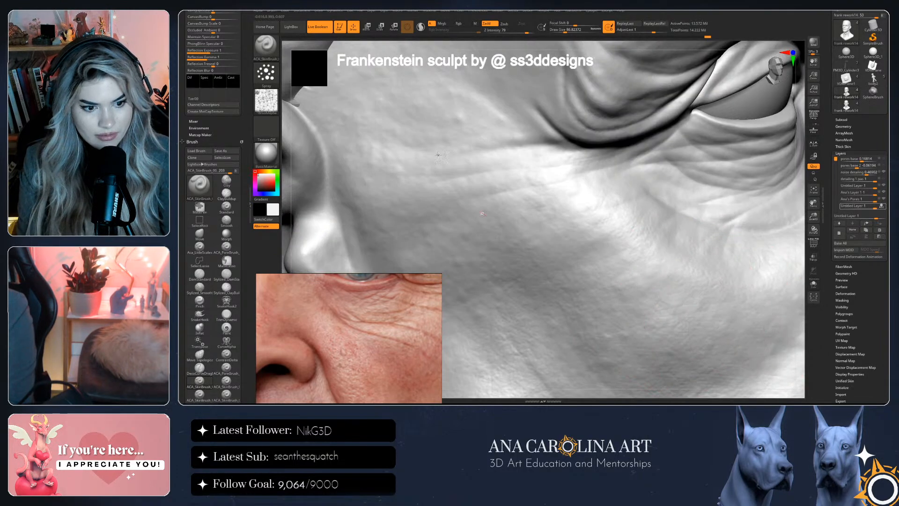
# Spray the noise skin texture in front of the ear and across the temple and cheekbone
pyautogui.moveTo(612, 374)
pyautogui.mouseDown(button='right')
pyautogui.moveTo(641, 365)
pyautogui.moveTo(608, 304)
pyautogui.mouseUp(button='right')
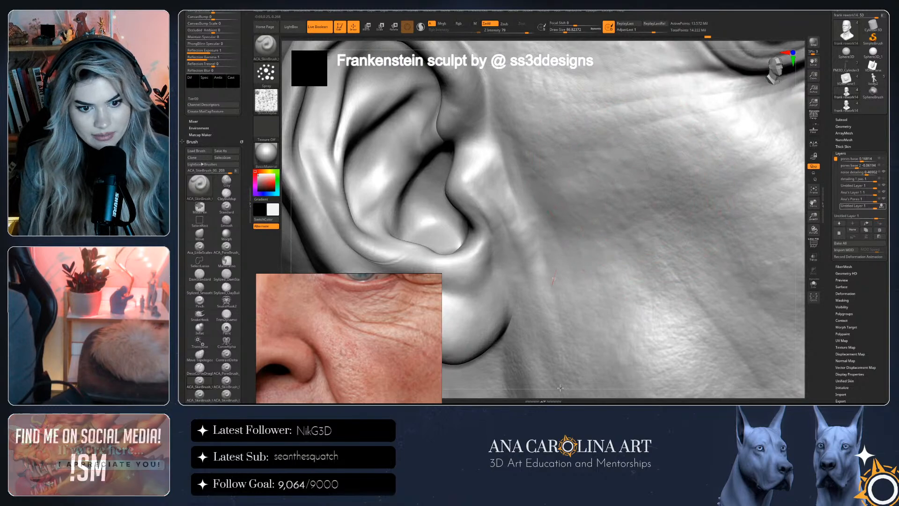
pyautogui.moveTo(730, 327)
pyautogui.mouseDown(button='right')
pyautogui.moveTo(802, 305)
pyautogui.moveTo(795, 295)
pyautogui.mouseUp(button='right')
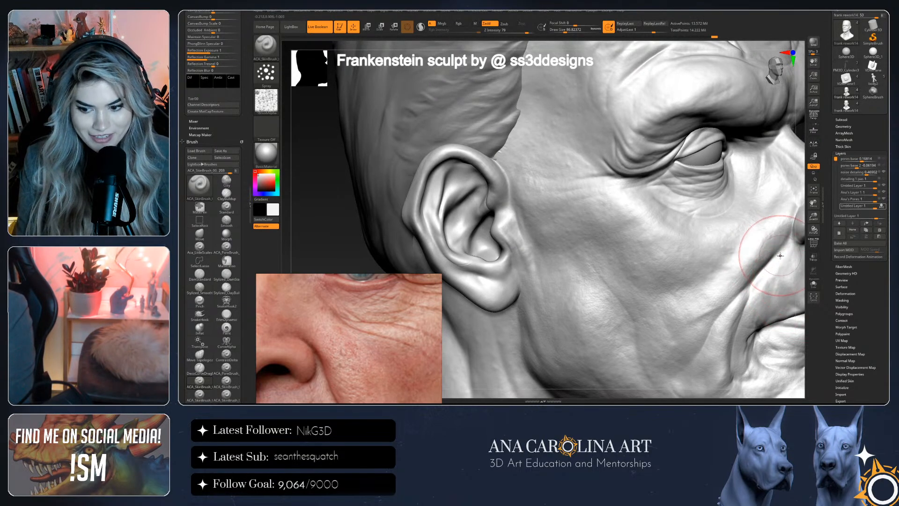
pyautogui.moveTo(789, 237); pyautogui.dragTo(582, 307, button='right')
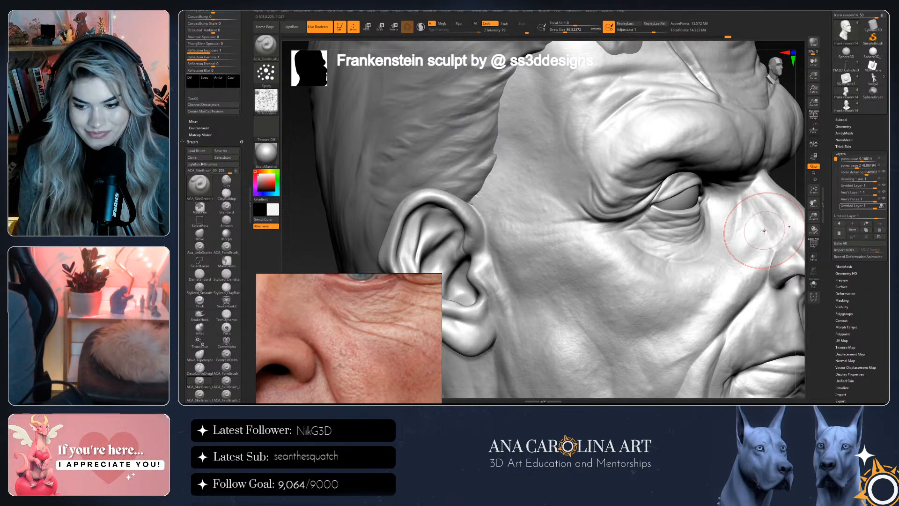
# Spray the noise skin texture over the side of the nose, the forehead and between the brows
pyautogui.click(785, 211)
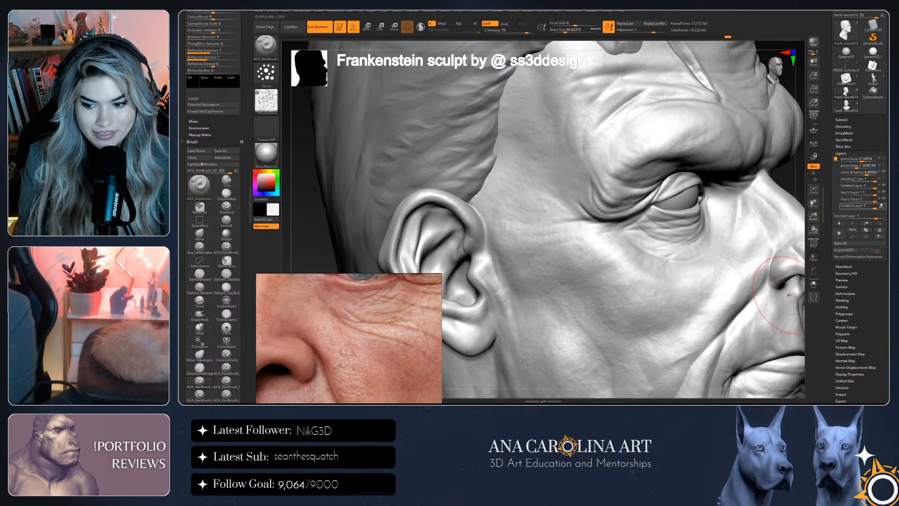
pyautogui.moveTo(800, 281)
pyautogui.mouseDown()
pyautogui.moveTo(793, 173)
pyautogui.moveTo(726, 200)
pyautogui.moveTo(515, 132)
pyautogui.mouseUp()
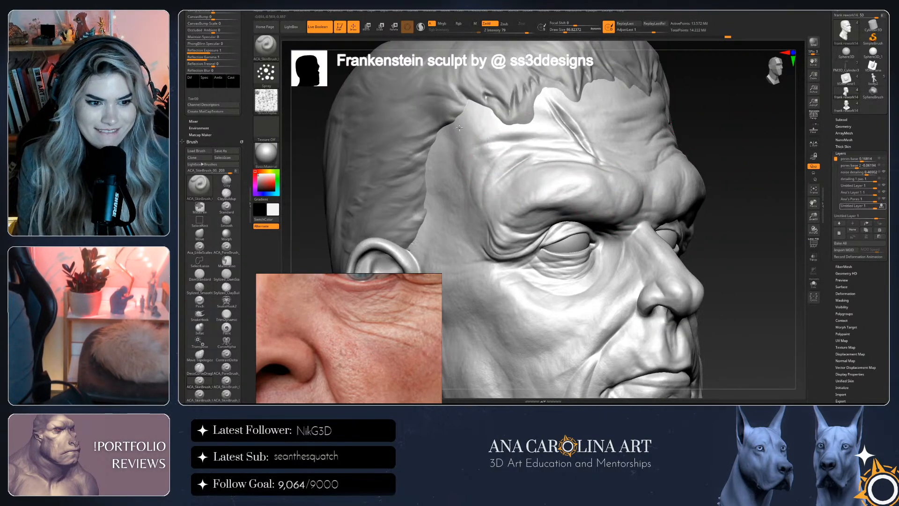
pyautogui.moveTo(613, 87); pyautogui.dragTo(609, 122, button='right')
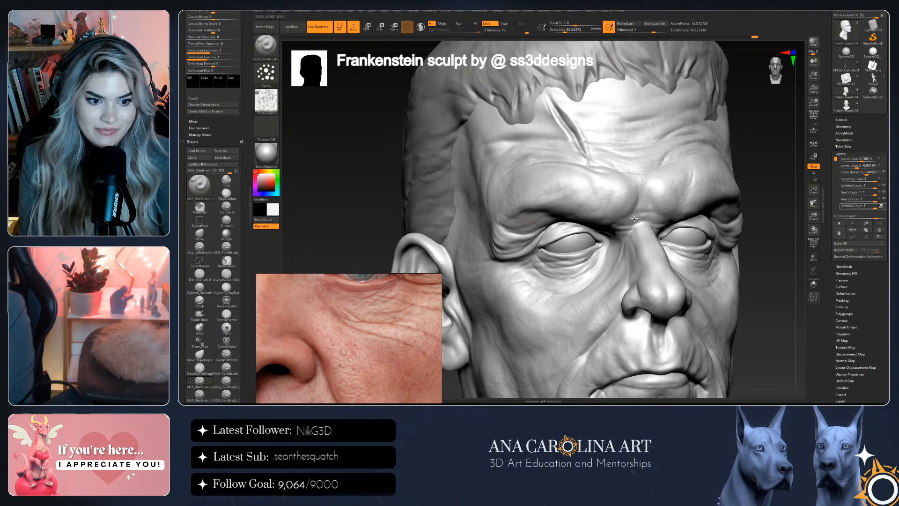
pyautogui.moveTo(641, 202); pyautogui.dragTo(729, 180, button='right')
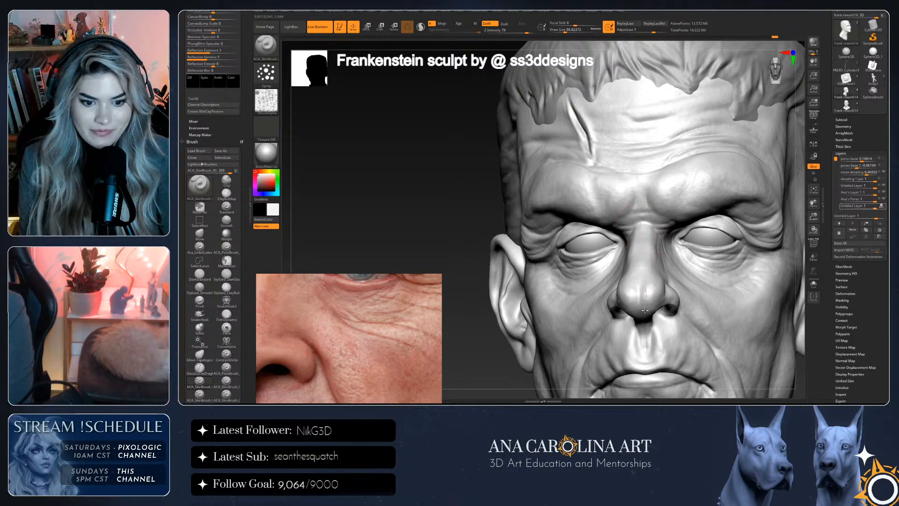
# Spray the noise skin texture around the eyes, eyelids and outer brows
pyautogui.moveTo(500, 353); pyautogui.dragTo(675, 300, button='right')
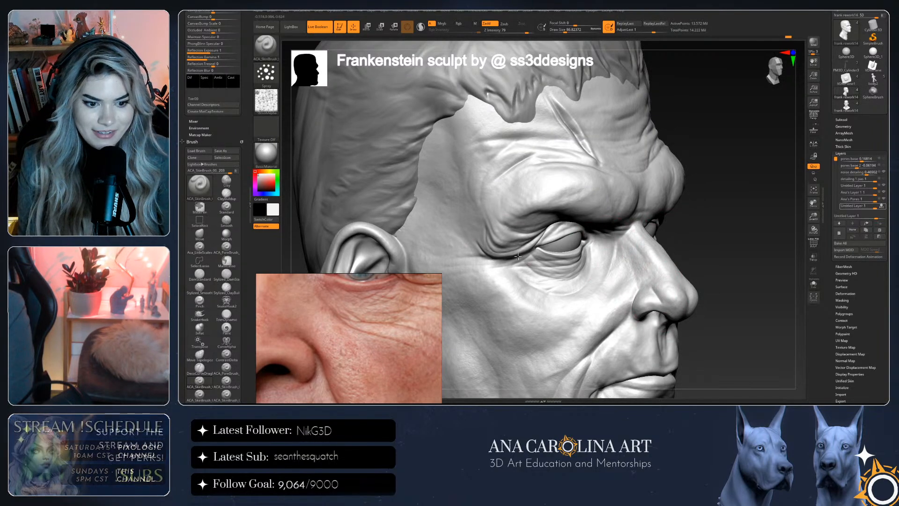
pyautogui.moveTo(699, 224); pyautogui.dragTo(577, 227, button='right')
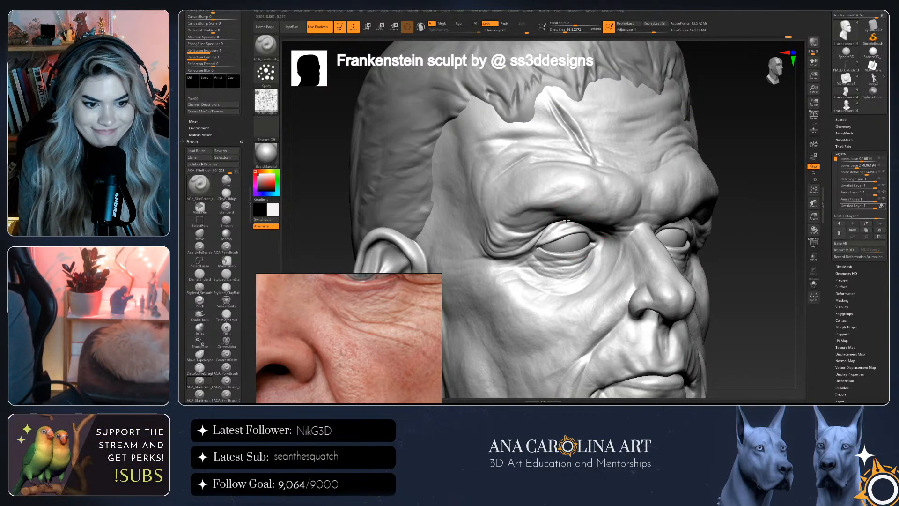
pyautogui.moveTo(747, 214); pyautogui.dragTo(632, 216, button='right')
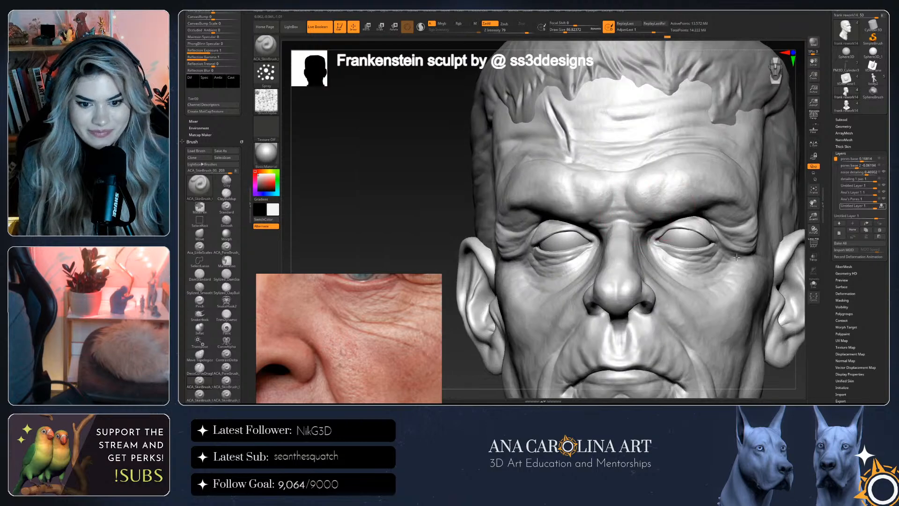
# Spray the noise skin texture over the side of the face, ear and jaw, enlarging the draw size to about 116
pyautogui.moveTo(806, 211)
pyautogui.mouseDown(button='right')
pyautogui.moveTo(738, 273)
pyautogui.moveTo(721, 209)
pyautogui.mouseUp(button='right')
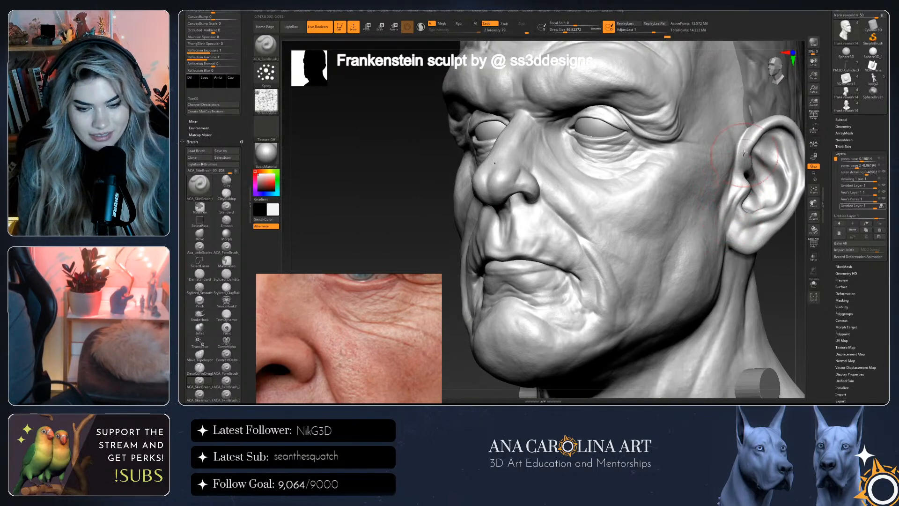
pyautogui.moveTo(770, 234)
pyautogui.mouseDown(button='right')
pyautogui.moveTo(797, 258)
pyautogui.moveTo(715, 222)
pyautogui.mouseUp(button='right')
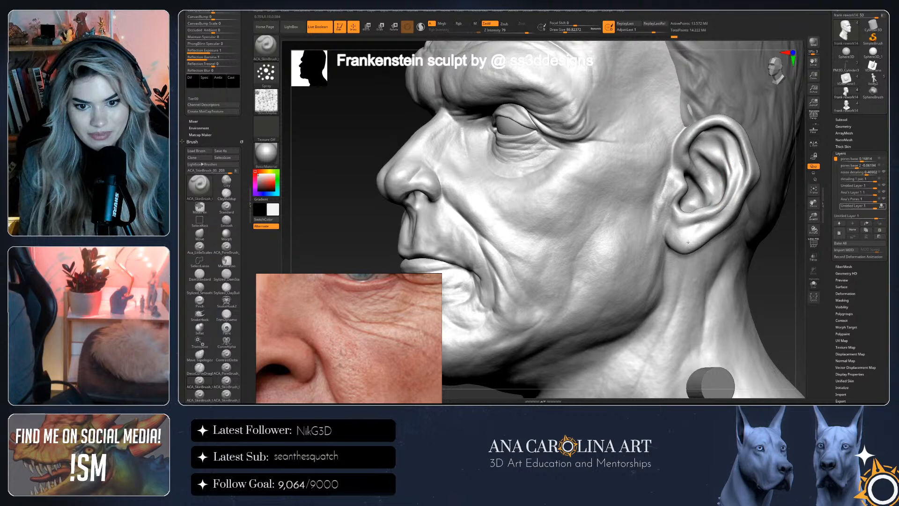
pyautogui.press('space')
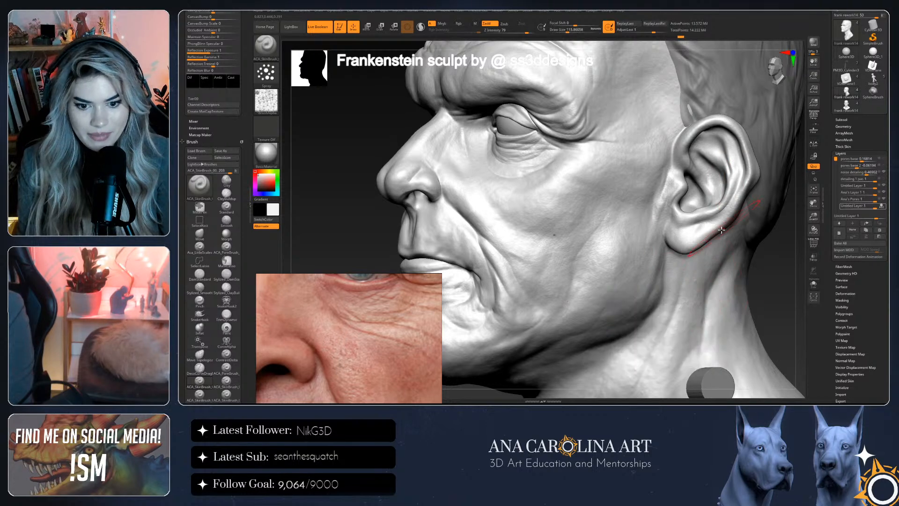
pyautogui.moveTo(767, 321); pyautogui.dragTo(571, 378, button='right')
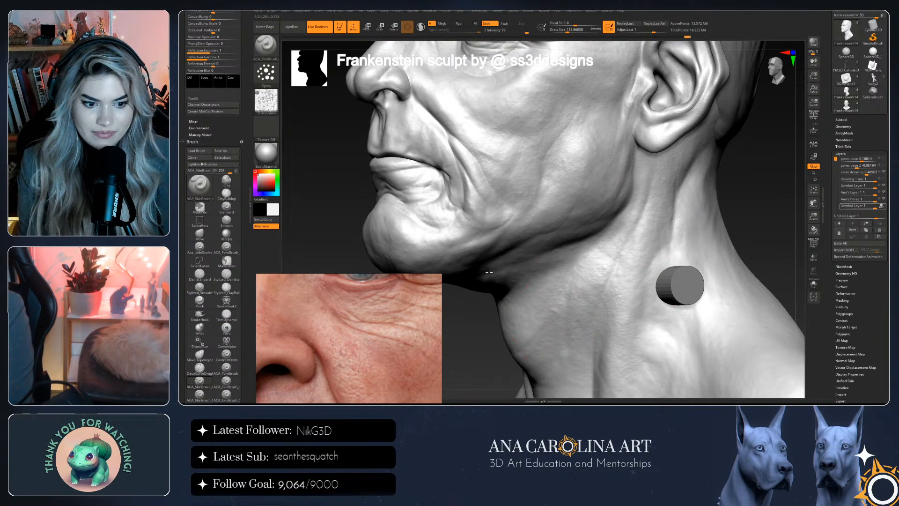
# Spray the noise skin texture over the neck, chest, shoulder and upper back of the bust
pyautogui.moveTo(489, 320); pyautogui.dragTo(594, 219, button='right')
pyautogui.moveTo(646, 234); pyautogui.dragTo(638, 370, button='right')
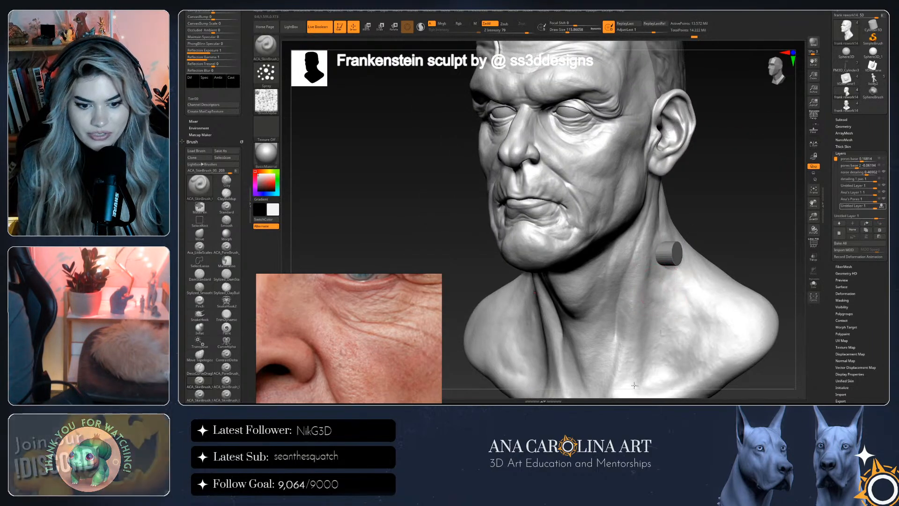
pyautogui.moveTo(690, 264); pyautogui.dragTo(700, 333, button='right')
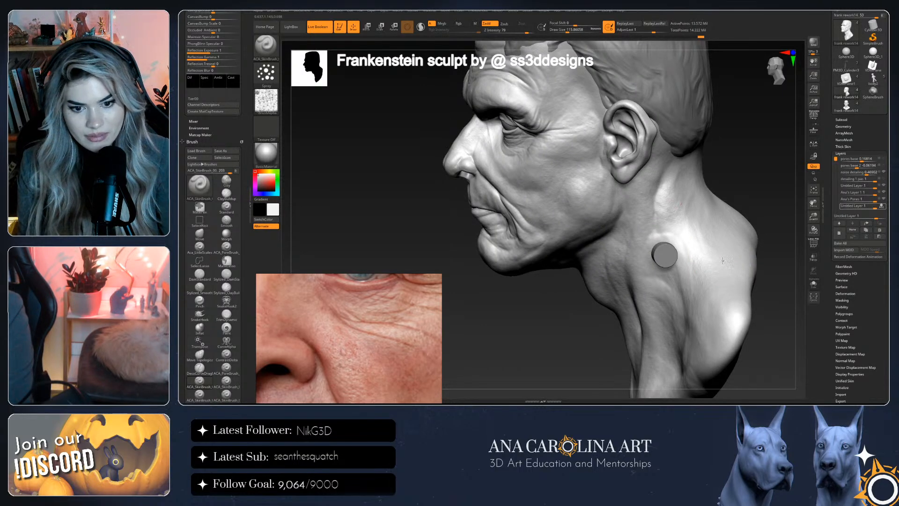
pyautogui.moveTo(732, 225); pyautogui.dragTo(745, 235, button='right')
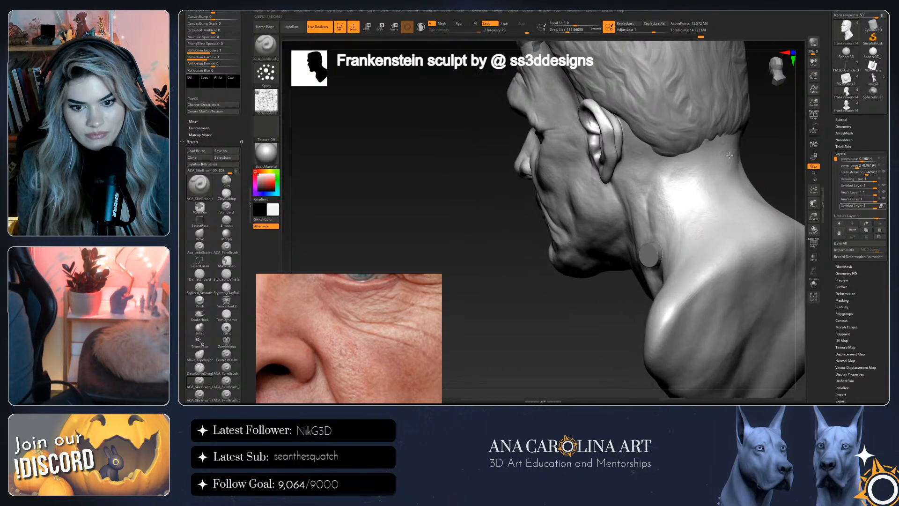
pyautogui.moveTo(624, 362); pyautogui.dragTo(624, 379, button='right')
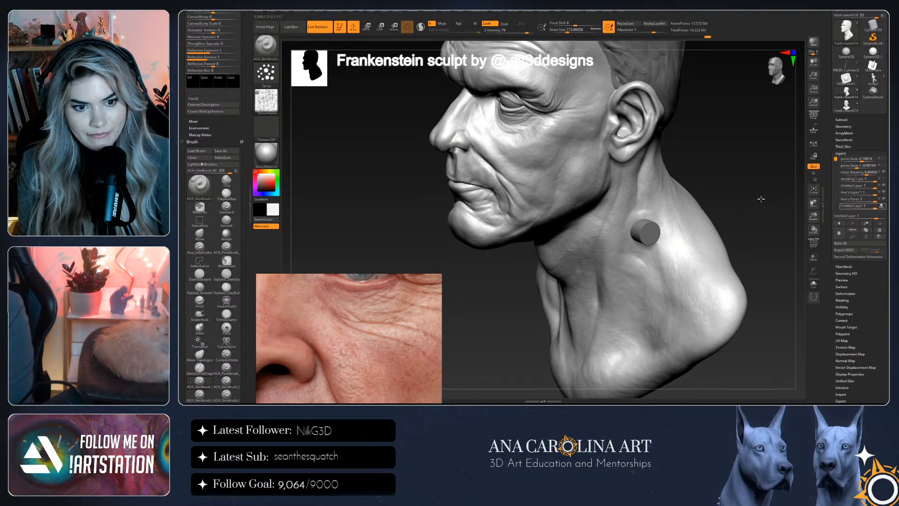
# Spray the noise skin texture around and behind the ear, along the side of the neck and under the chin
pyautogui.moveTo(760, 199); pyautogui.dragTo(669, 350, button='right')
pyautogui.moveTo(734, 249); pyautogui.dragTo(708, 203, button='right')
pyautogui.moveTo(742, 139); pyautogui.dragTo(745, 124, button='right')
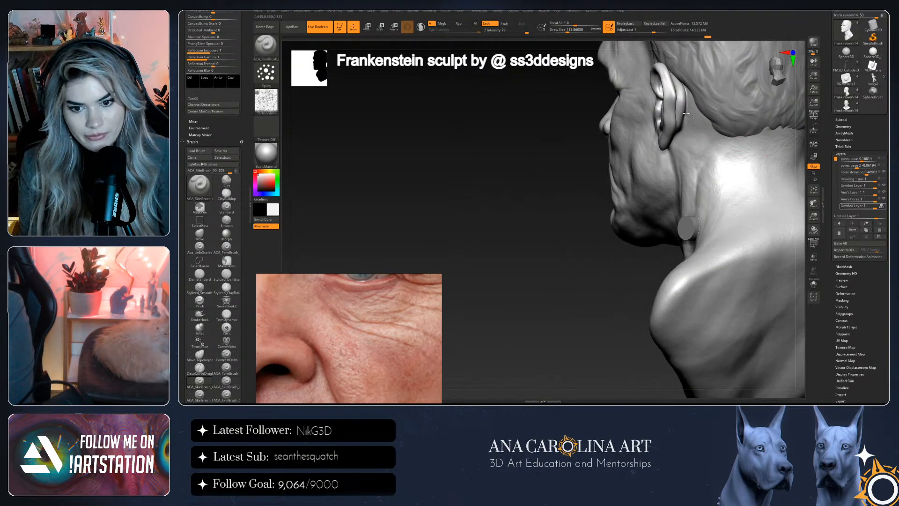
pyautogui.moveTo(669, 109)
pyautogui.mouseDown(button='right')
pyautogui.moveTo(585, 283)
pyautogui.moveTo(670, 103)
pyautogui.mouseUp(button='right')
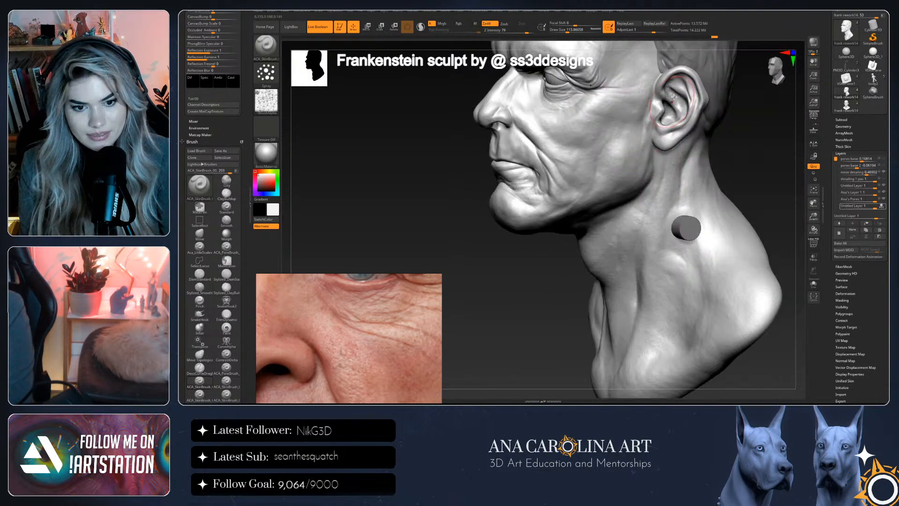
pyautogui.moveTo(732, 145); pyautogui.dragTo(693, 239, button='right')
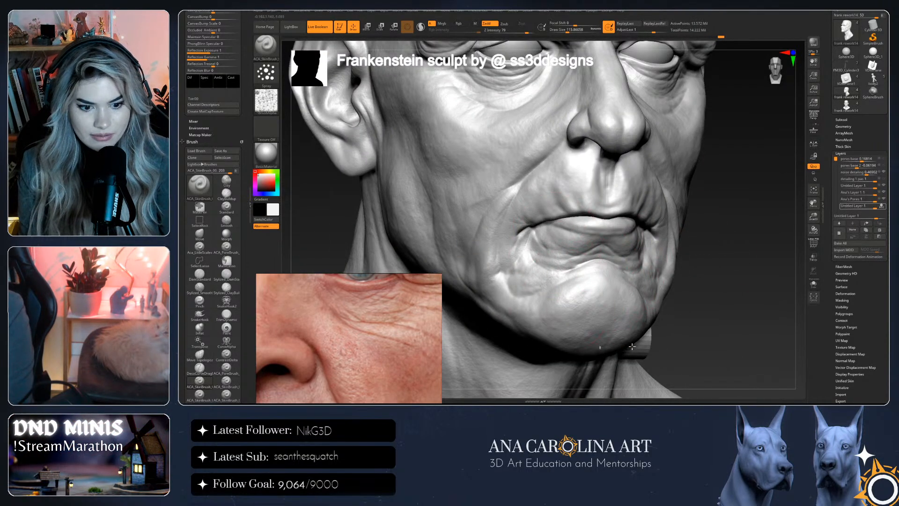
pyautogui.keyDown('ctrl'); pyautogui.moveTo(656, 326); pyautogui.dragTo(741, 216, button='right'); pyautogui.keyUp('ctrl')
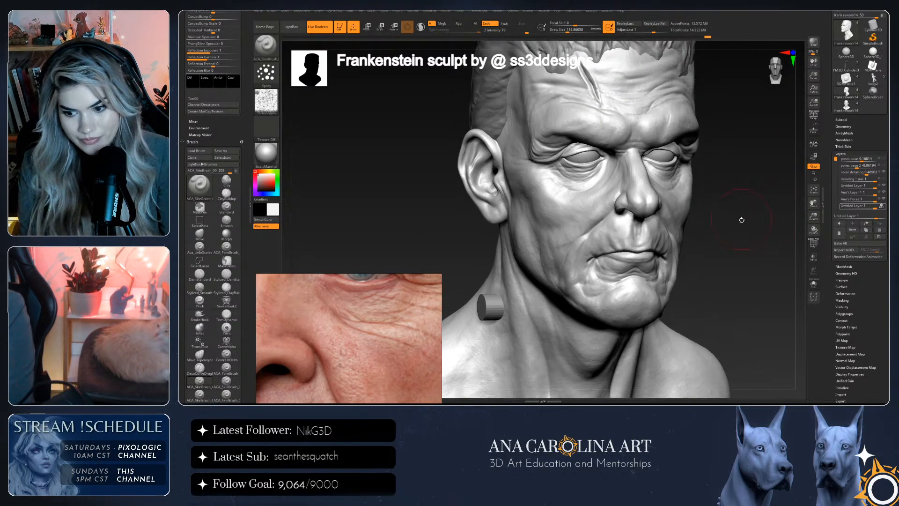
pyautogui.moveTo(760, 267); pyautogui.dragTo(749, 265, button='right')
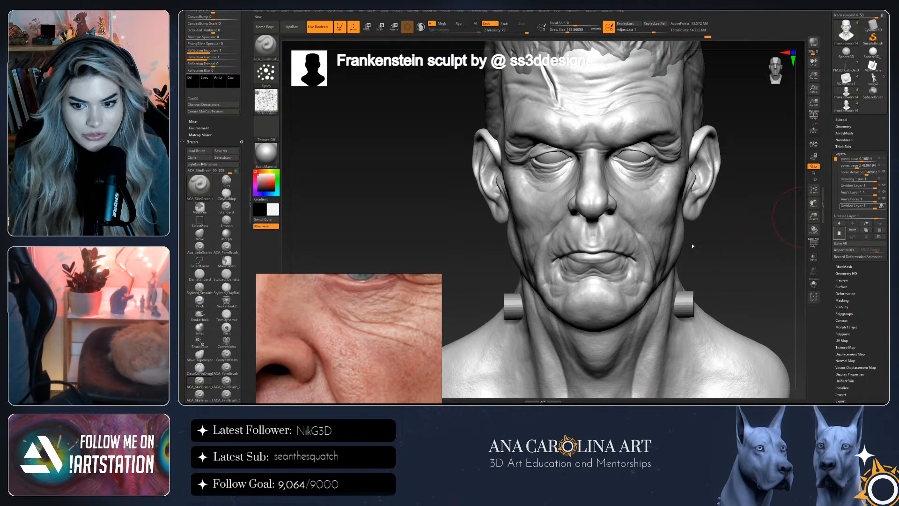
# Add a new sculpt layer and choose the ACA_PoreBrush with the DragRect stroke and pore alpha
pyautogui.moveTo(348, 169); pyautogui.dragTo(407, 183)
pyautogui.click(266, 45)
pyautogui.click(407, 215)
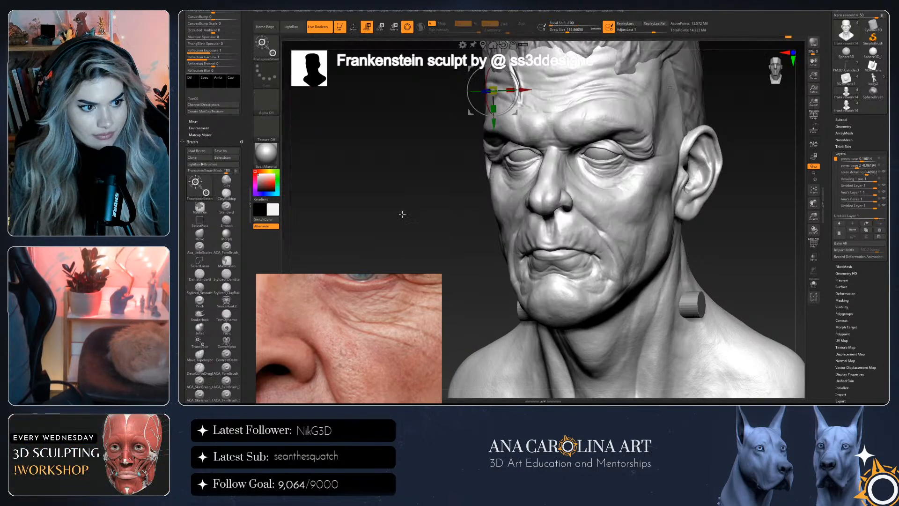
pyautogui.click(266, 45)
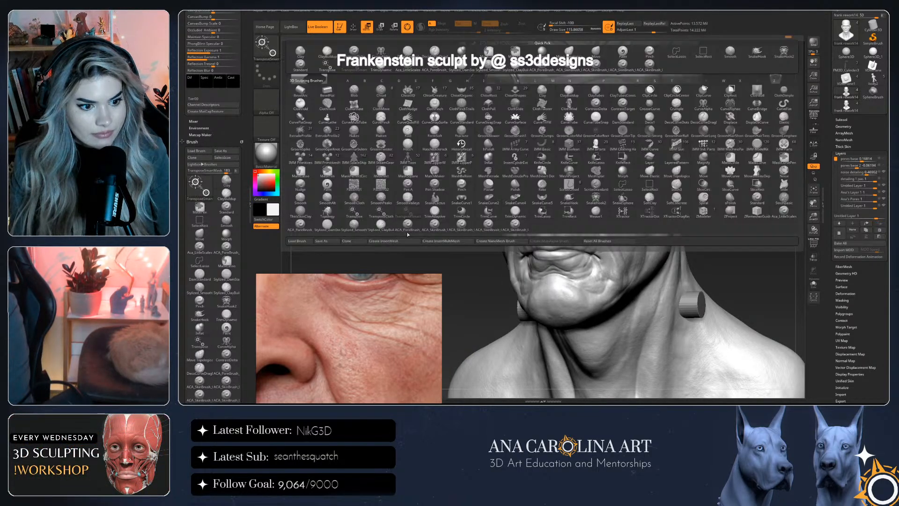
pyautogui.click(408, 225)
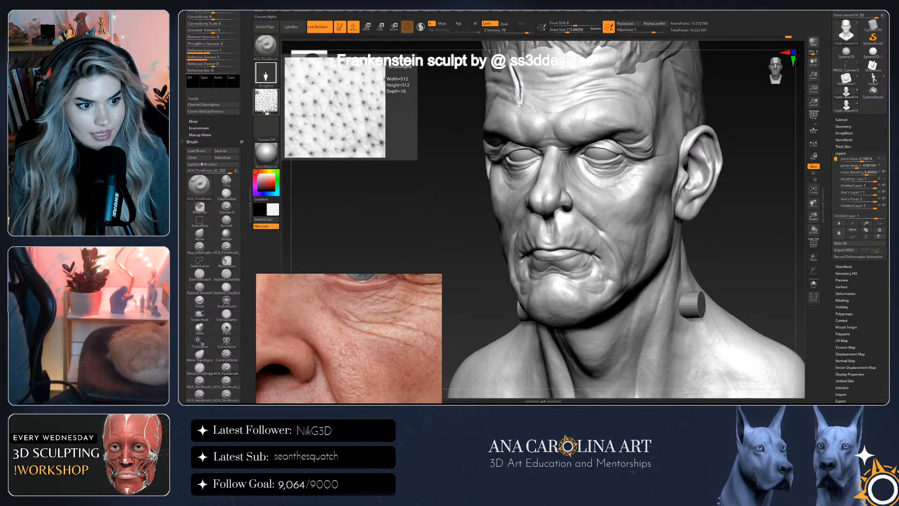
# Stamp skin pores on the cheek beside the nose, recording them on the new layer
pyautogui.moveTo(721, 227); pyautogui.dragTo(718, 211)
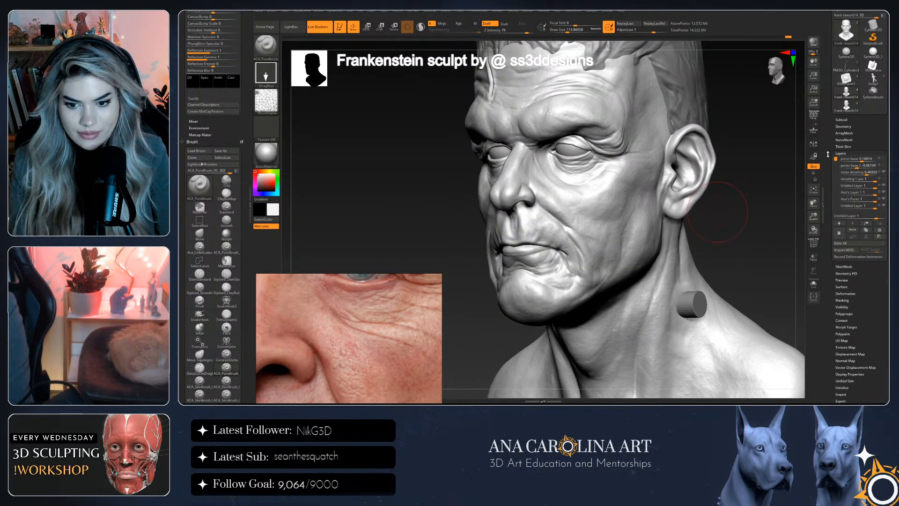
pyautogui.moveTo(826, 155); pyautogui.dragTo(832, 173)
pyautogui.moveTo(767, 230); pyautogui.dragTo(665, 240)
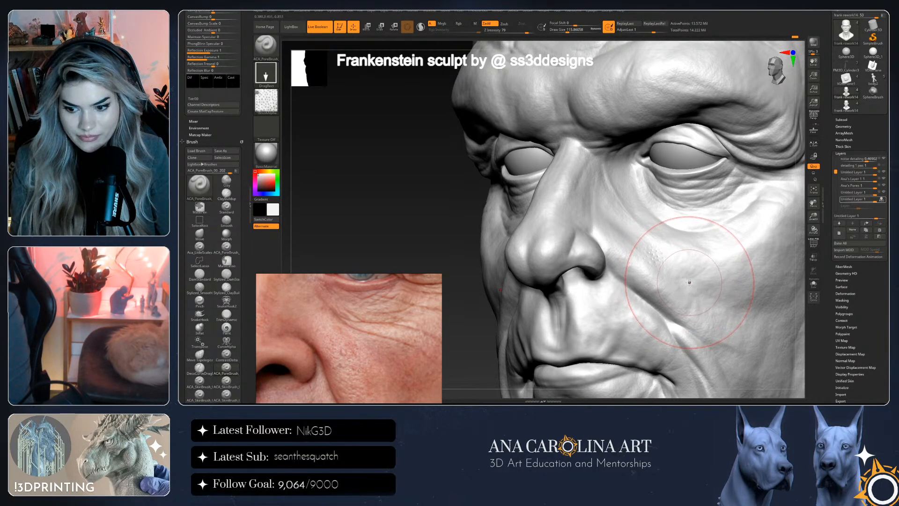
# Stamp skin pores with the ACA pore brush on the cheeks beside the nose and along the nasolabial folds
pyautogui.moveTo(798, 278)
pyautogui.mouseDown()
pyautogui.moveTo(780, 257)
pyautogui.moveTo(754, 250)
pyautogui.mouseUp()
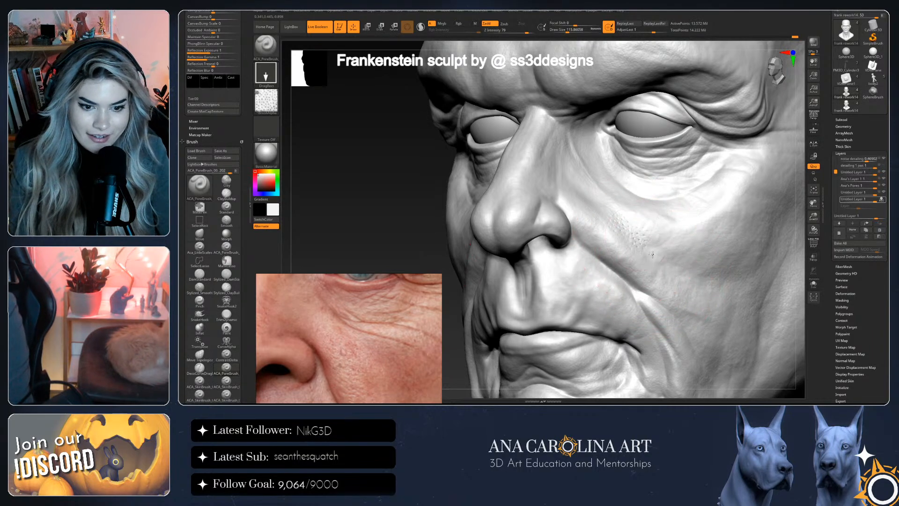
pyautogui.moveTo(651, 254); pyautogui.dragTo(649, 255)
pyautogui.press('space')
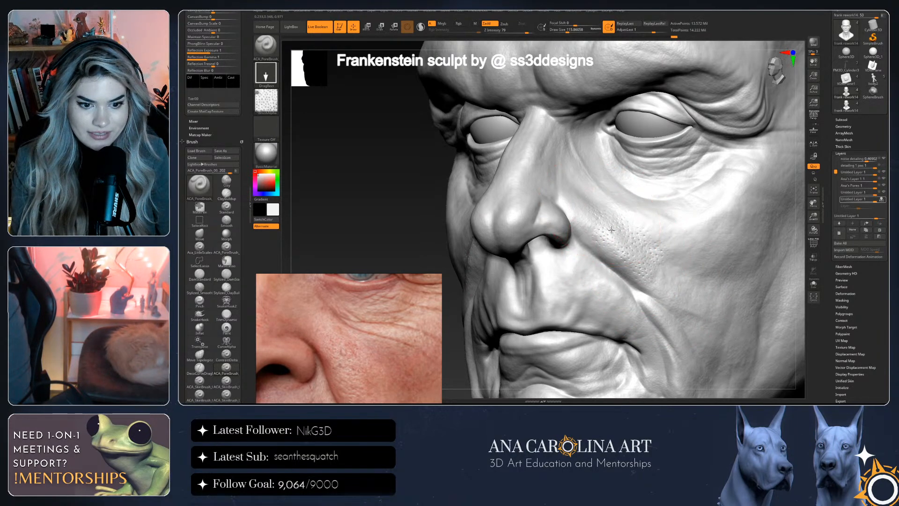
pyautogui.keyDown('alt'); pyautogui.moveTo(801, 294); pyautogui.dragTo(777, 280); pyautogui.keyUp('alt')
pyautogui.keyDown('alt'); pyautogui.moveTo(717, 279); pyautogui.dragTo(749, 304); pyautogui.keyUp('alt')
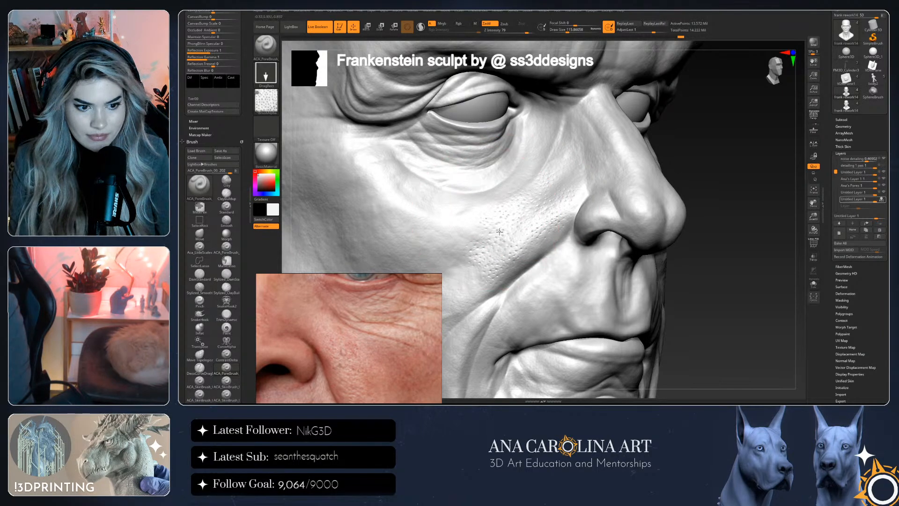
pyautogui.moveTo(713, 144); pyautogui.dragTo(752, 149)
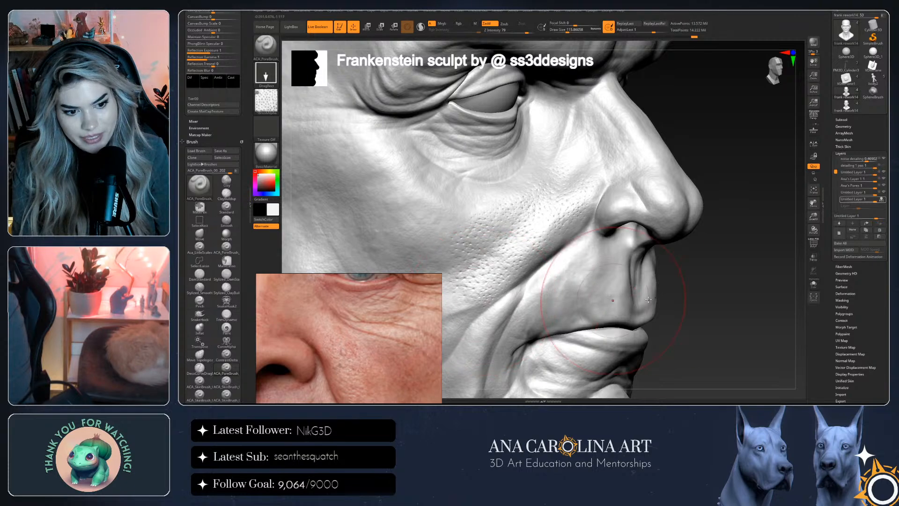
# Check the pores on the whole head, and extend them over the mid cheek and up beside the nose
pyautogui.press('f')
pyautogui.moveTo(705, 284)
pyautogui.mouseDown()
pyautogui.moveTo(683, 287)
pyautogui.moveTo(700, 297)
pyautogui.mouseUp()
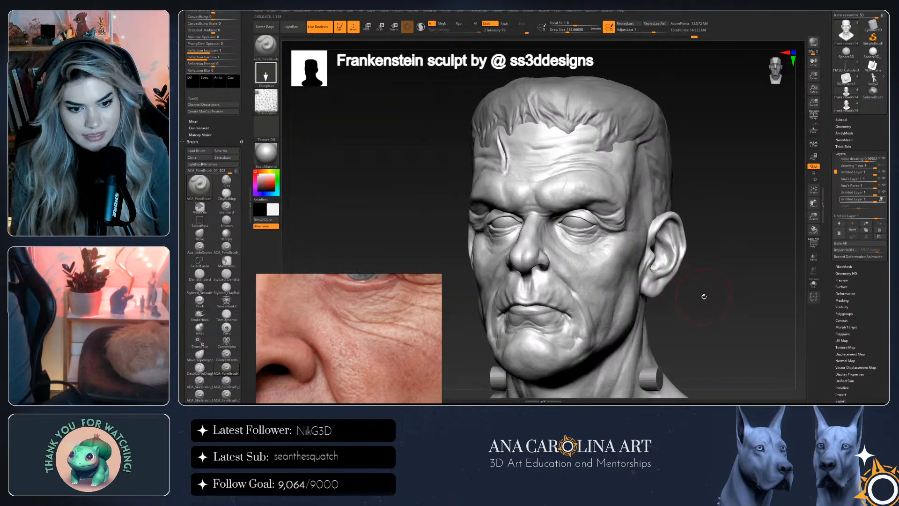
pyautogui.press('b')
pyautogui.press('b')
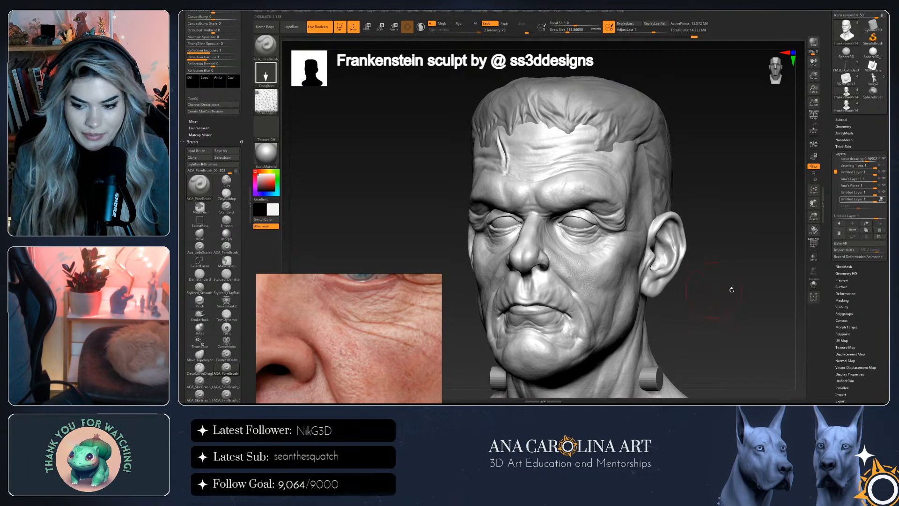
pyautogui.moveTo(717, 318)
pyautogui.keyDown('alt'); pyautogui.mouseDown()
pyautogui.moveTo(701, 283)
pyautogui.moveTo(730, 300)
pyautogui.moveTo(755, 298)
pyautogui.mouseUp(); pyautogui.keyUp('alt')
pyautogui.press('b')
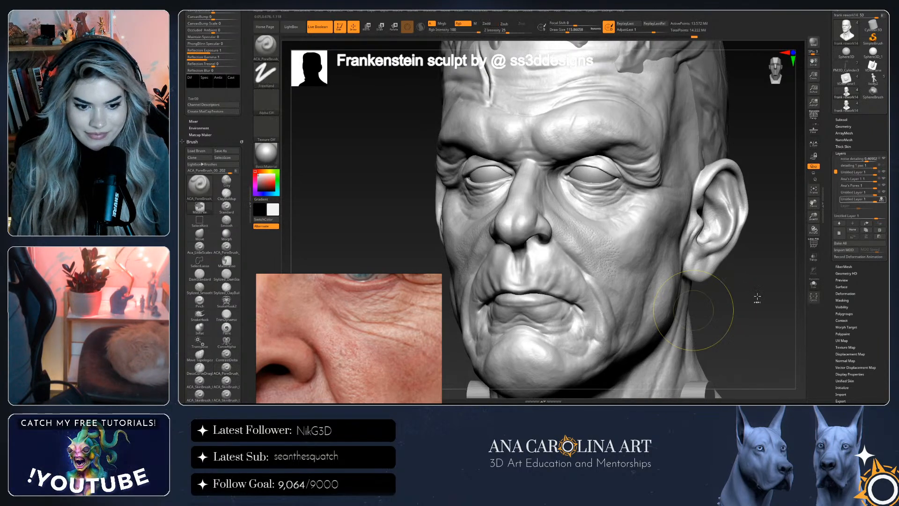
pyautogui.press('b')
pyautogui.keyDown('alt'); pyautogui.moveTo(711, 279); pyautogui.dragTo(662, 208); pyautogui.keyUp('alt')
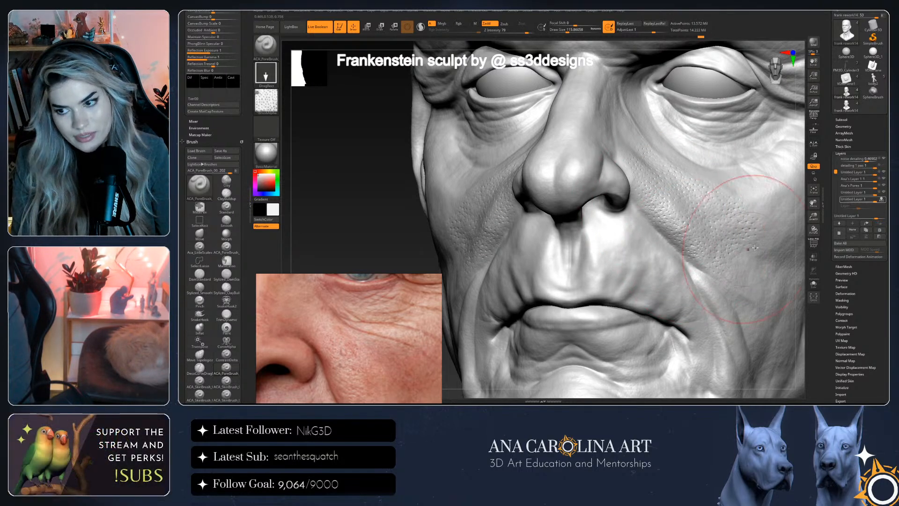
pyautogui.moveTo(630, 162)
pyautogui.mouseDown()
pyautogui.moveTo(635, 174)
pyautogui.moveTo(628, 147)
pyautogui.mouseUp()
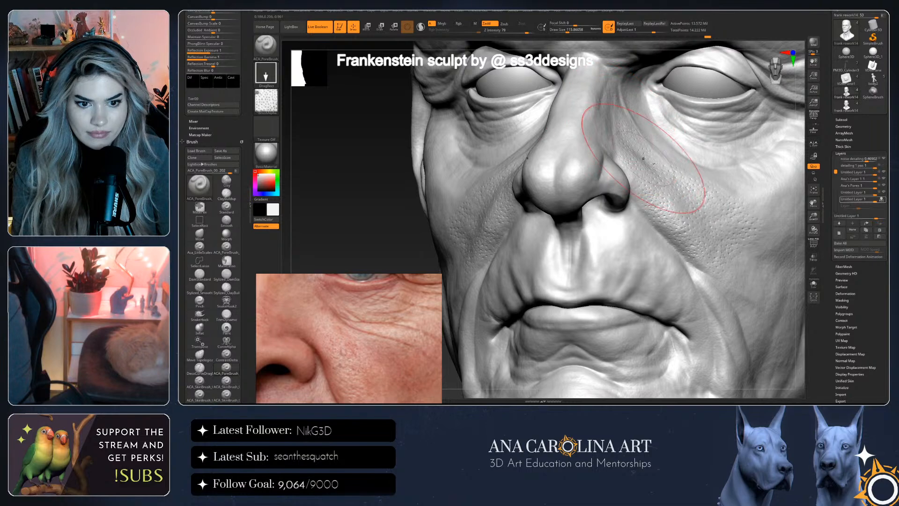
# Reframe the reference photo to show most of the face, and stamp pores over the cheek below the eye
pyautogui.moveTo(775, 224); pyautogui.dragTo(805, 275, button='right')
pyautogui.scroll(-3, 378, 373)
pyautogui.scroll(3, 363, 358)
pyautogui.moveTo(363, 358); pyautogui.dragTo(370, 298)
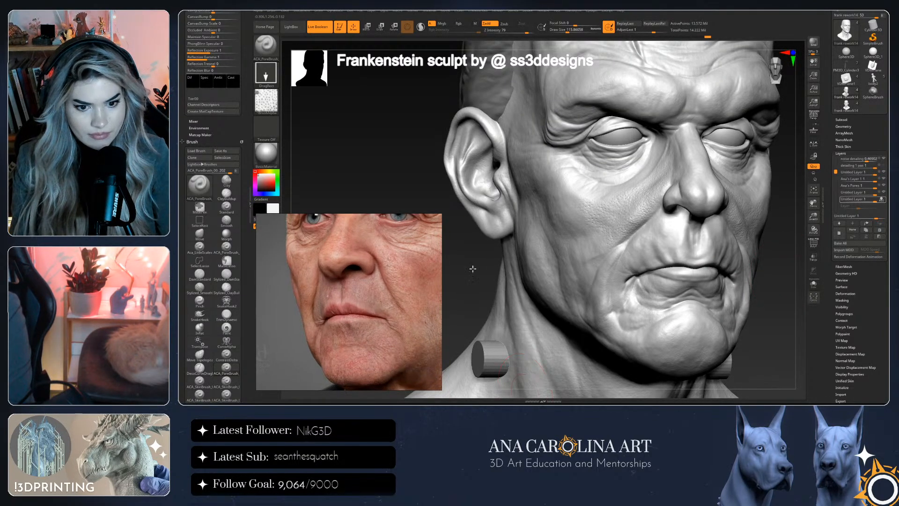
pyautogui.moveTo(473, 271); pyautogui.dragTo(487, 265, button='right')
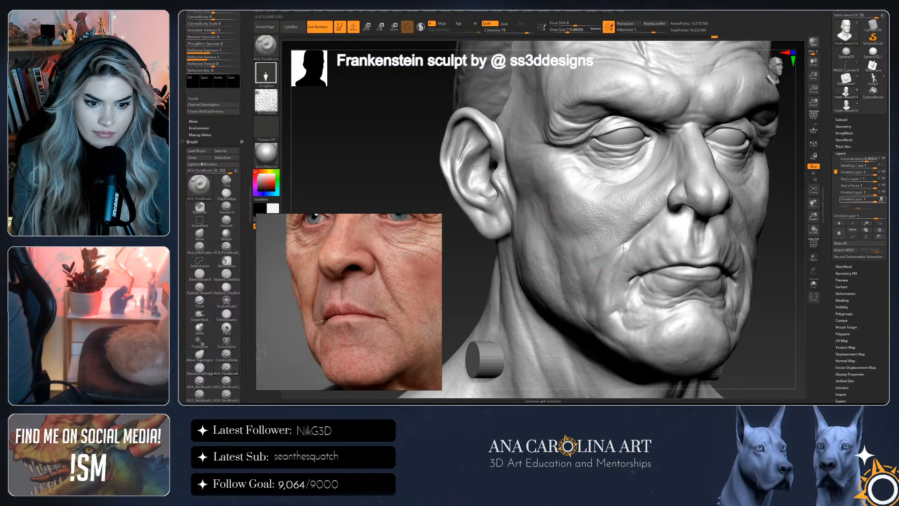
pyautogui.moveTo(583, 204); pyautogui.dragTo(658, 182)
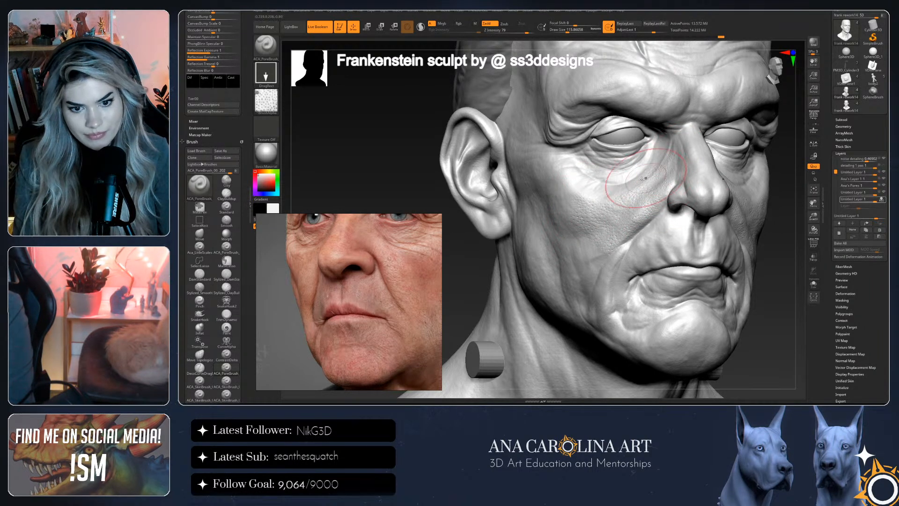
pyautogui.moveTo(646, 190); pyautogui.dragTo(635, 197)
# Continue the pore texture across the outer and lower cheeks
pyautogui.moveTo(730, 254); pyautogui.dragTo(761, 199)
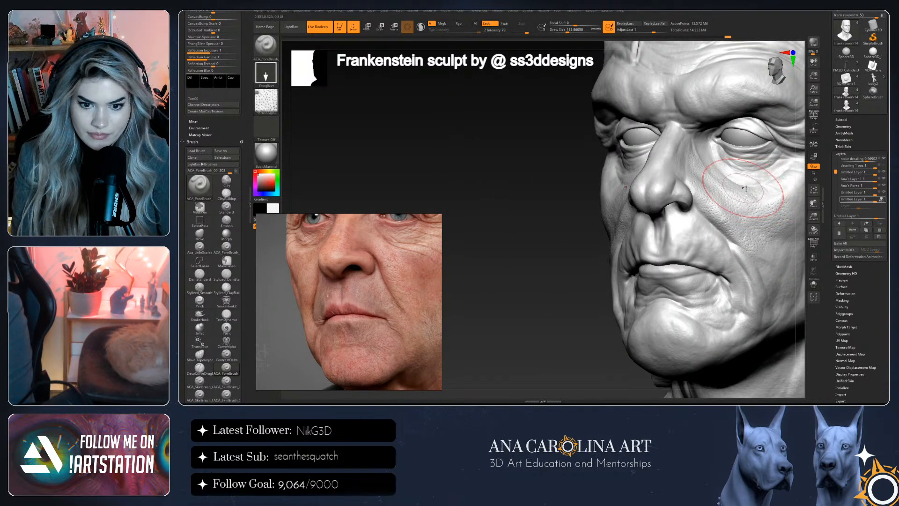
pyautogui.moveTo(768, 193); pyautogui.dragTo(770, 194)
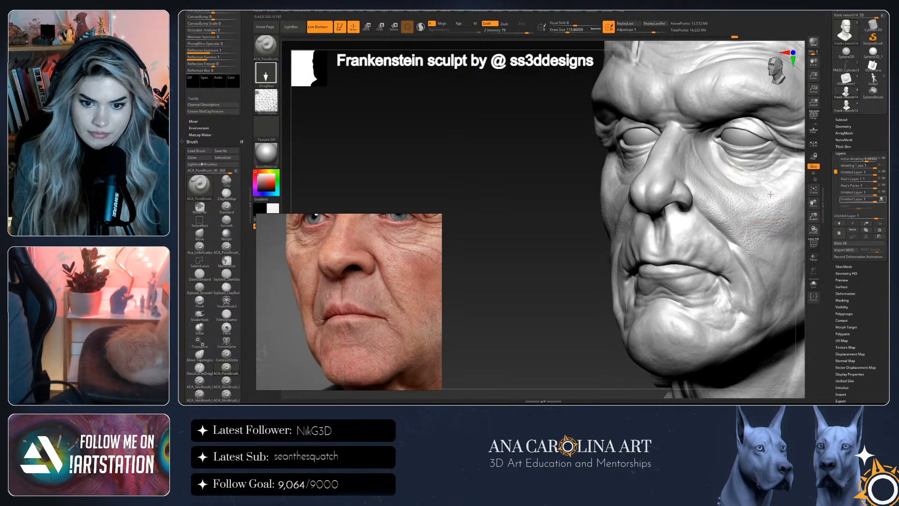
pyautogui.moveTo(789, 204); pyautogui.dragTo(745, 187, button='right')
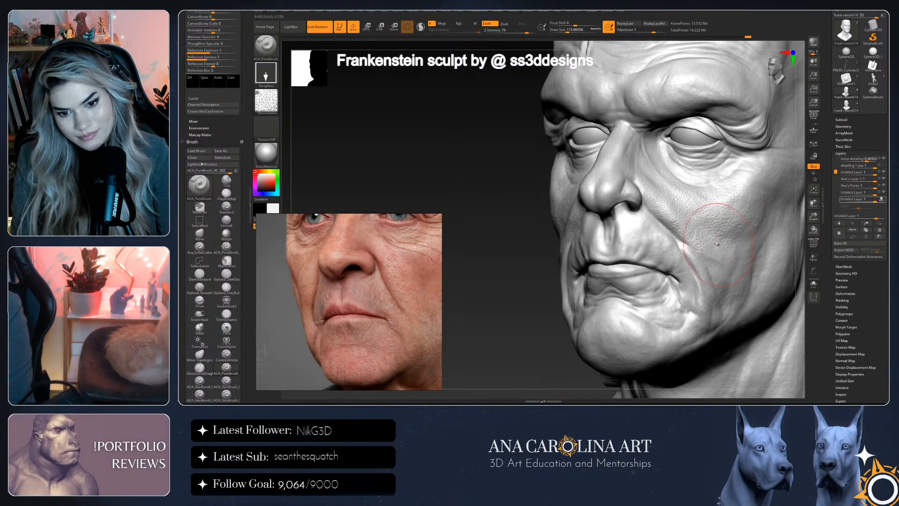
pyautogui.moveTo(799, 274)
pyautogui.mouseDown()
pyautogui.moveTo(743, 256)
pyautogui.moveTo(796, 260)
pyautogui.mouseUp()
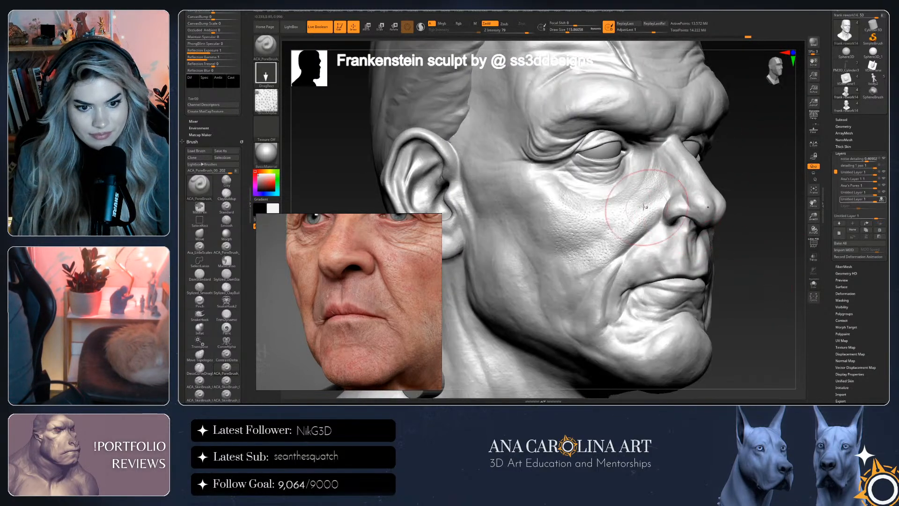
# Enlarge the reference photo's view of the eyes and cheek, reduce the brush size, and stamp finer pores under the eyes
pyautogui.moveTo(382, 281); pyautogui.dragTo(337, 290)
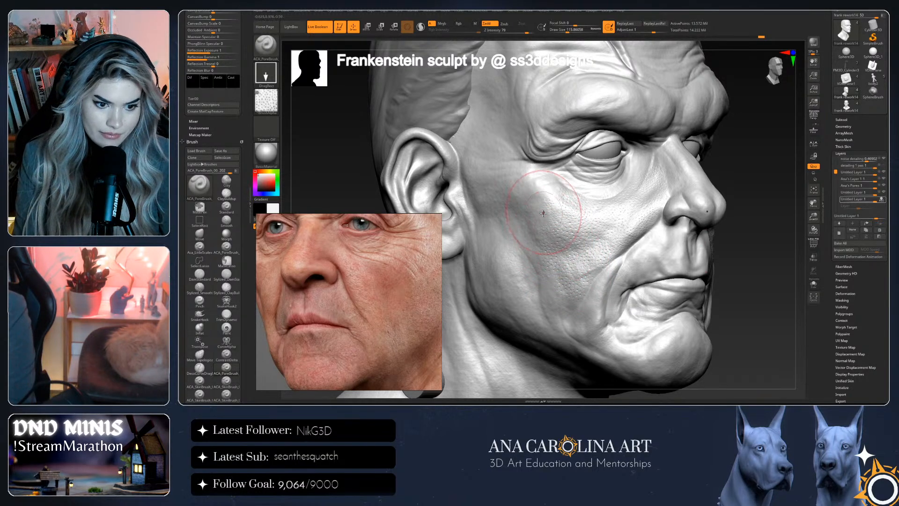
pyautogui.moveTo(552, 226); pyautogui.dragTo(773, 207, button='right')
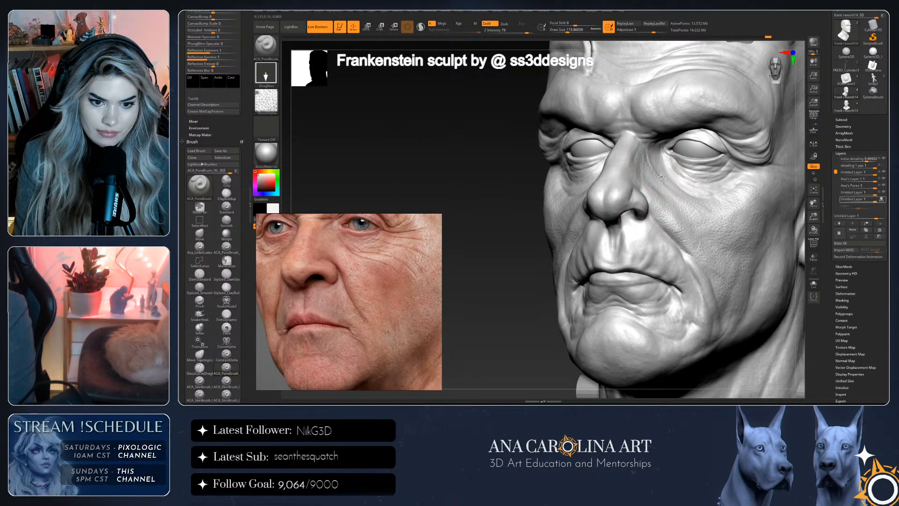
pyautogui.keyDown('ctrl'); pyautogui.moveTo(506, 215); pyautogui.dragTo(608, 206, button='right'); pyautogui.keyUp('ctrl')
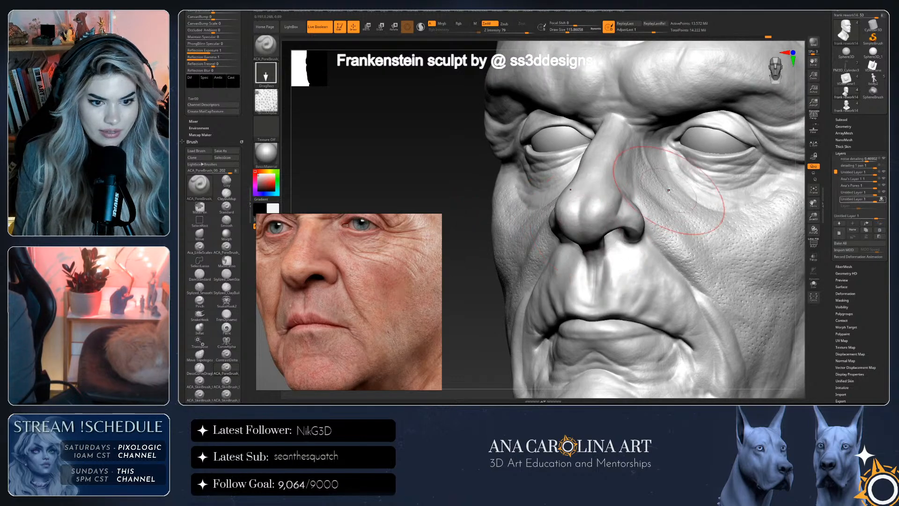
pyautogui.press('space')
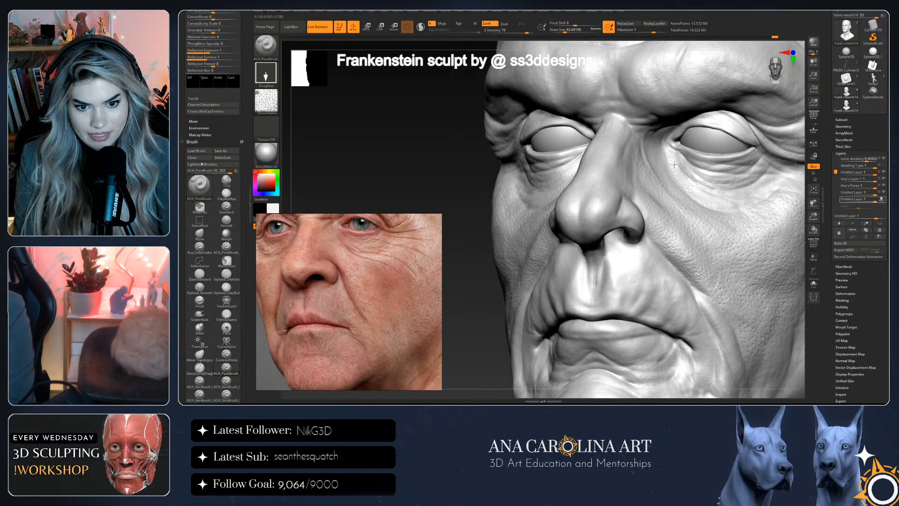
pyautogui.moveTo(679, 178)
pyautogui.mouseDown(button='right')
pyautogui.moveTo(693, 199)
pyautogui.moveTo(681, 173)
pyautogui.mouseUp(button='right')
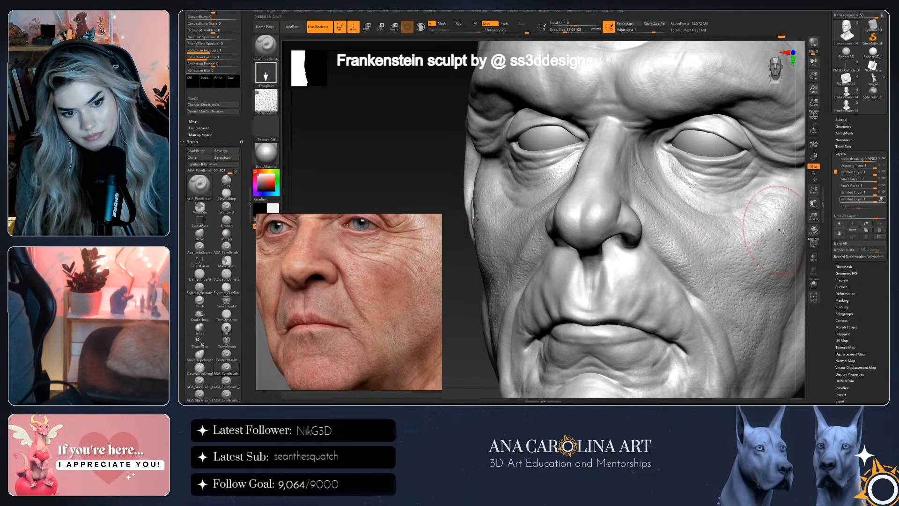
# Stamp pores over the tip, nostril wings and sides of the nose
pyautogui.moveTo(796, 245)
pyautogui.mouseDown(button='right')
pyautogui.moveTo(792, 265)
pyautogui.moveTo(647, 199)
pyautogui.mouseUp(button='right')
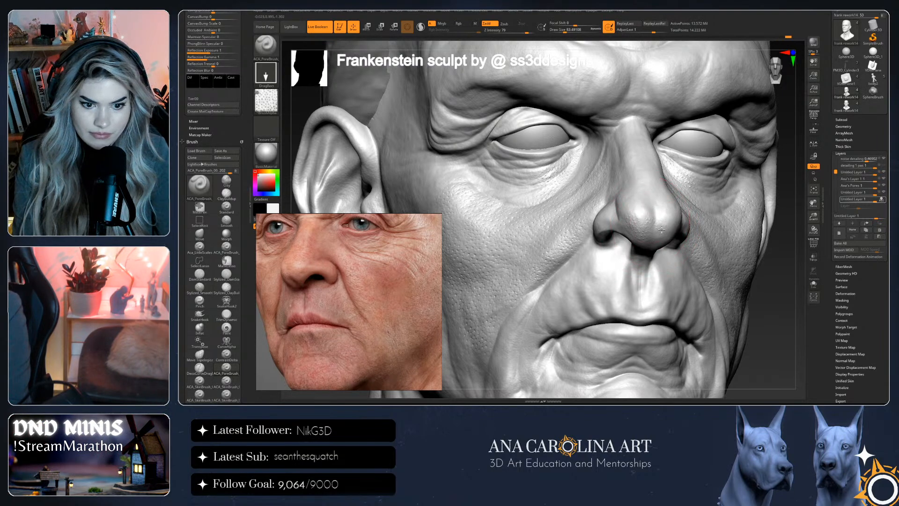
pyautogui.moveTo(707, 262)
pyautogui.mouseDown(button='right')
pyautogui.moveTo(762, 257)
pyautogui.moveTo(658, 240)
pyautogui.mouseUp(button='right')
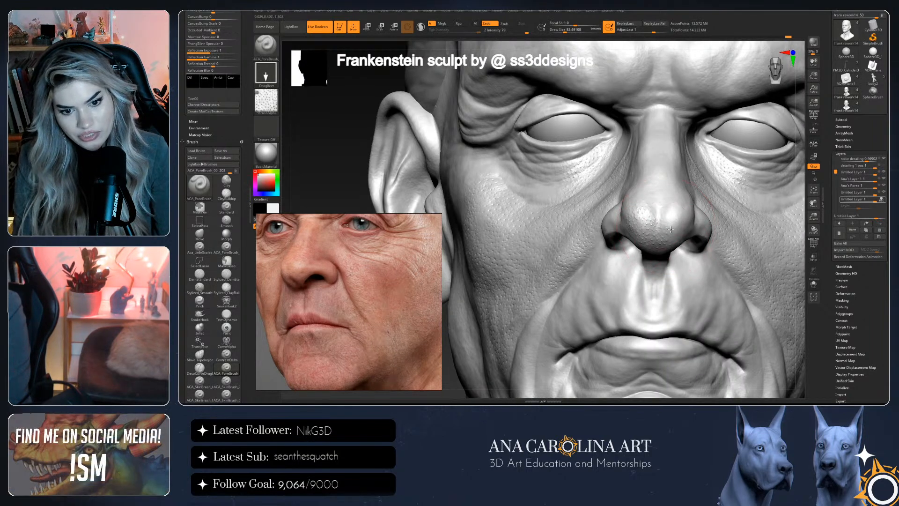
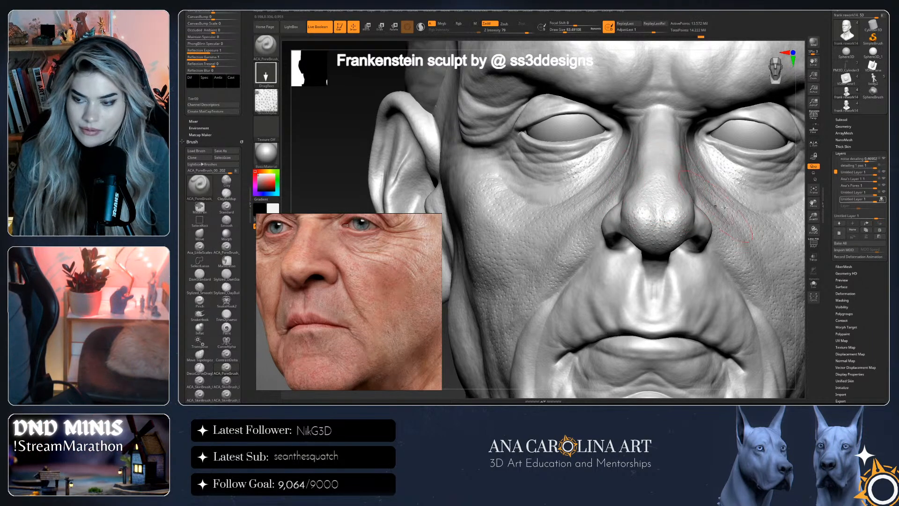
pyautogui.moveTo(799, 193); pyautogui.dragTo(697, 219, button='right')
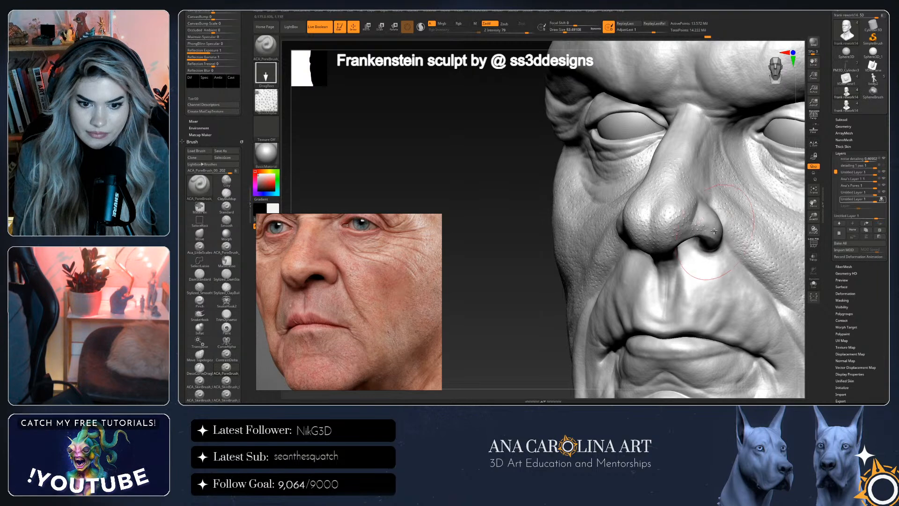
pyautogui.moveTo(792, 210); pyautogui.dragTo(666, 236, button='right')
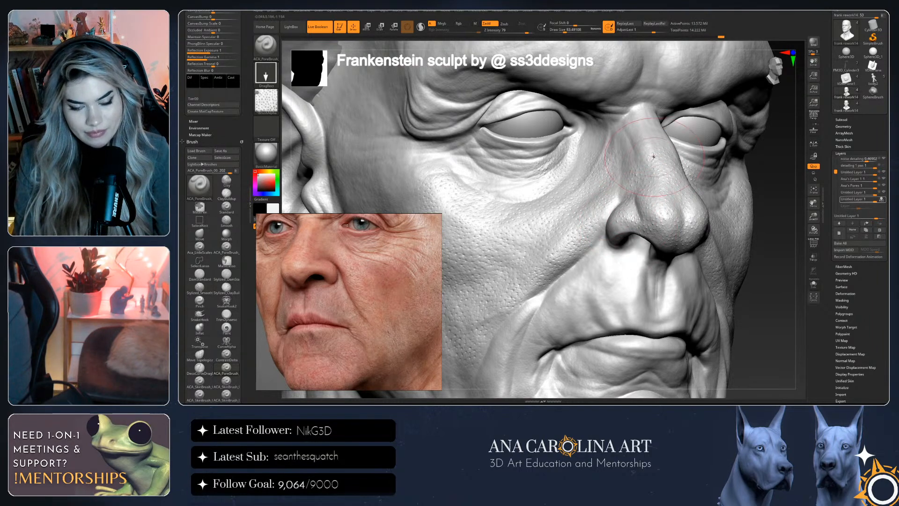
pyautogui.moveTo(713, 184); pyautogui.dragTo(693, 199, button='right')
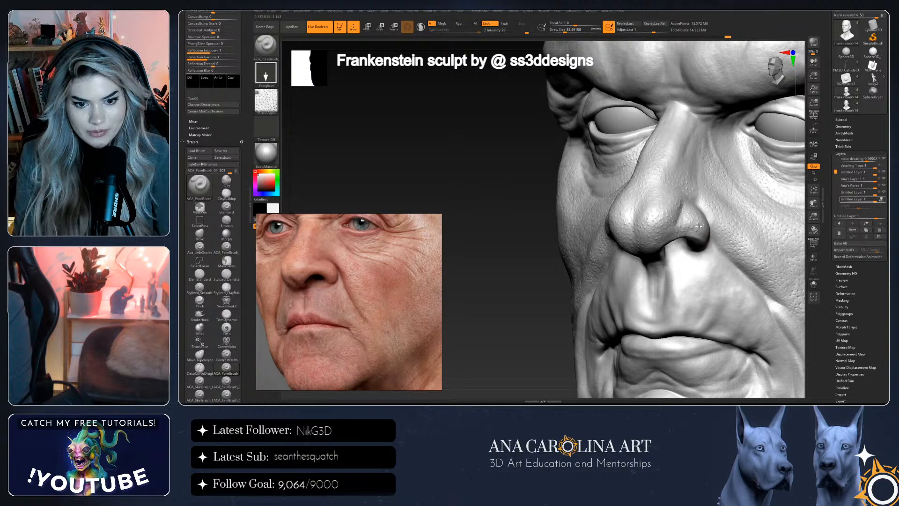
# Add pores along the bridge of the nose and blend them into its sides
pyautogui.press('ctrl')
pyautogui.moveTo(546, 272)
pyautogui.mouseDown()
pyautogui.moveTo(598, 285)
pyautogui.moveTo(609, 262)
pyautogui.mouseUp()
pyautogui.moveTo(715, 225)
pyautogui.mouseDown()
pyautogui.moveTo(576, 224)
pyautogui.moveTo(687, 173)
pyautogui.mouseUp()
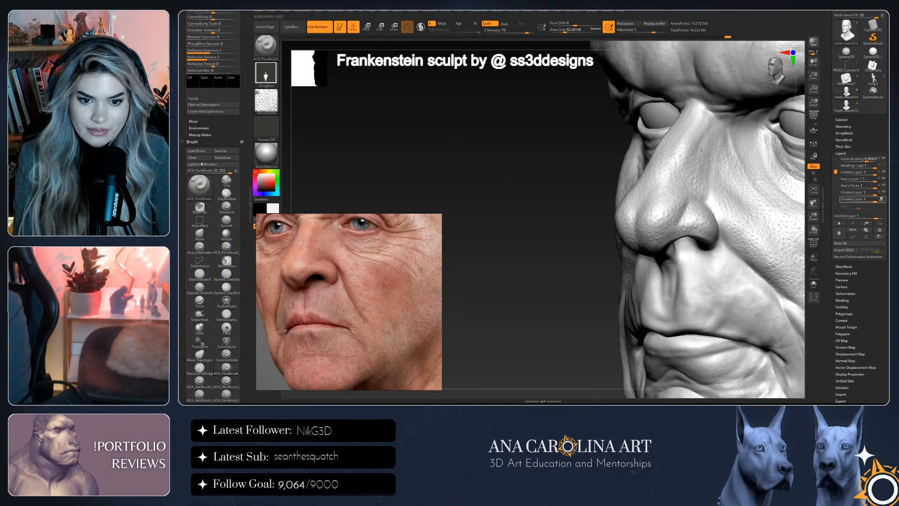
pyautogui.moveTo(623, 190); pyautogui.dragTo(679, 138)
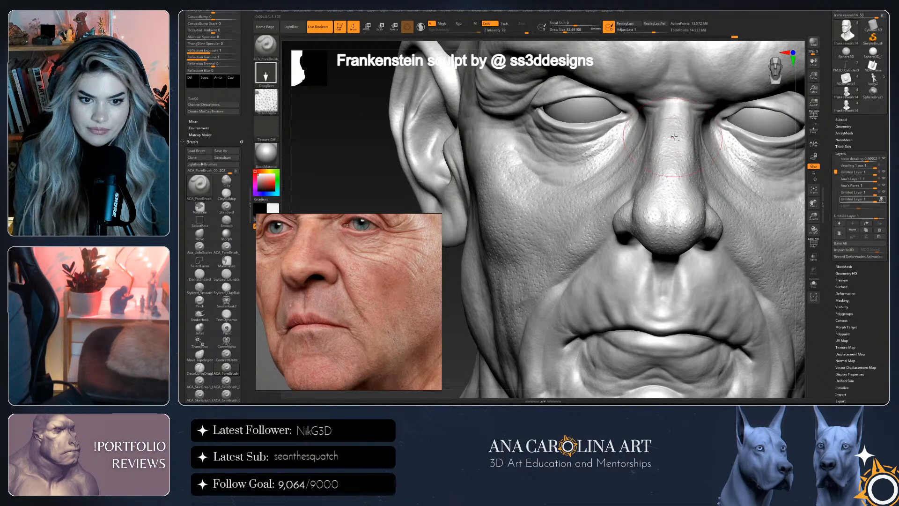
pyautogui.moveTo(672, 140); pyautogui.dragTo(703, 150)
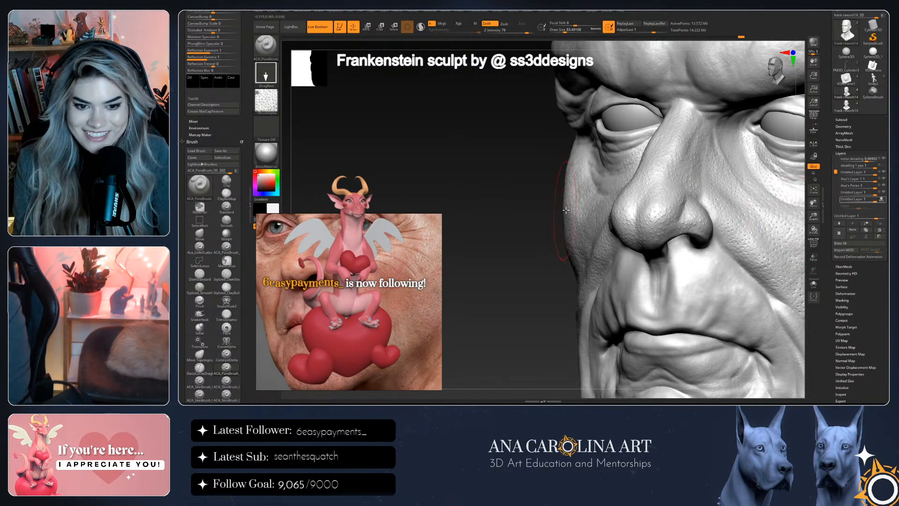
# Review the pores across the whole face and set the active pore layer's intensity to 0.68141
pyautogui.moveTo(564, 210)
pyautogui.mouseDown()
pyautogui.moveTo(803, 248)
pyautogui.moveTo(770, 267)
pyautogui.moveTo(793, 262)
pyautogui.moveTo(791, 244)
pyautogui.moveTo(796, 255)
pyautogui.moveTo(752, 284)
pyautogui.moveTo(770, 270)
pyautogui.mouseUp()
pyautogui.press('f')
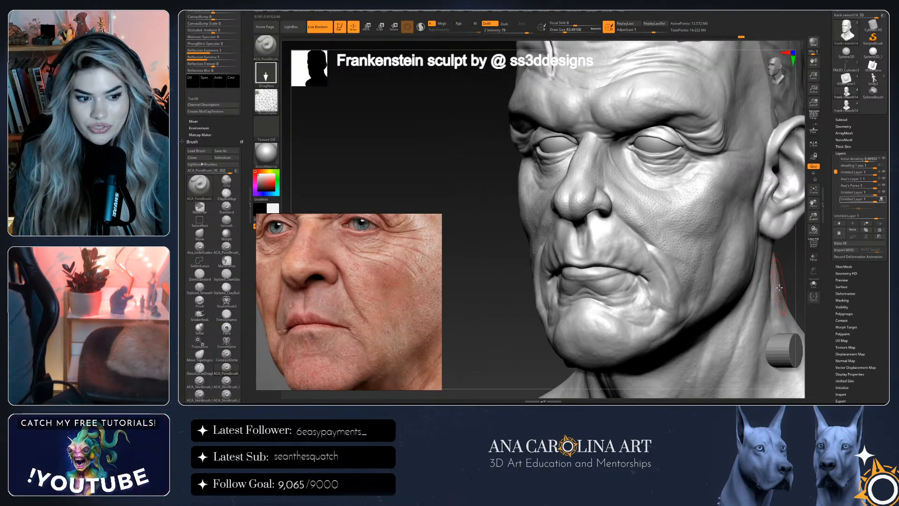
pyautogui.moveTo(790, 265); pyautogui.dragTo(775, 280)
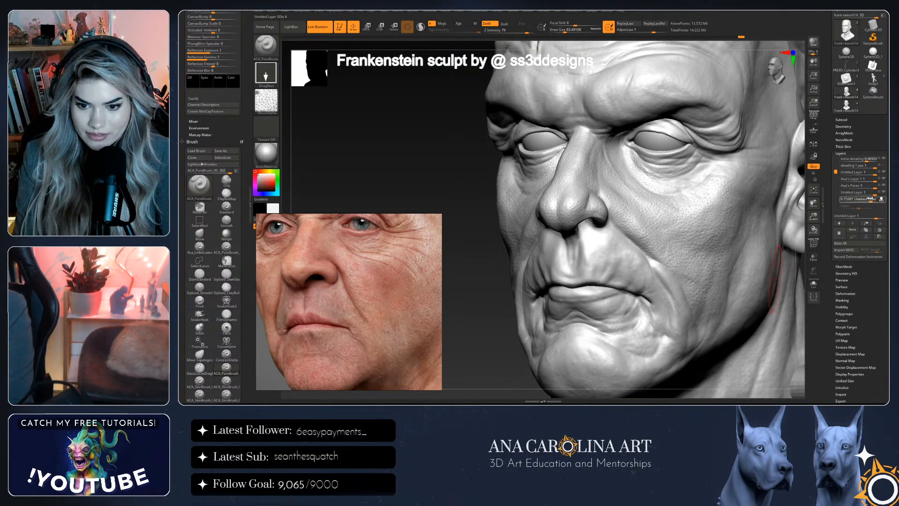
pyautogui.moveTo(869, 201)
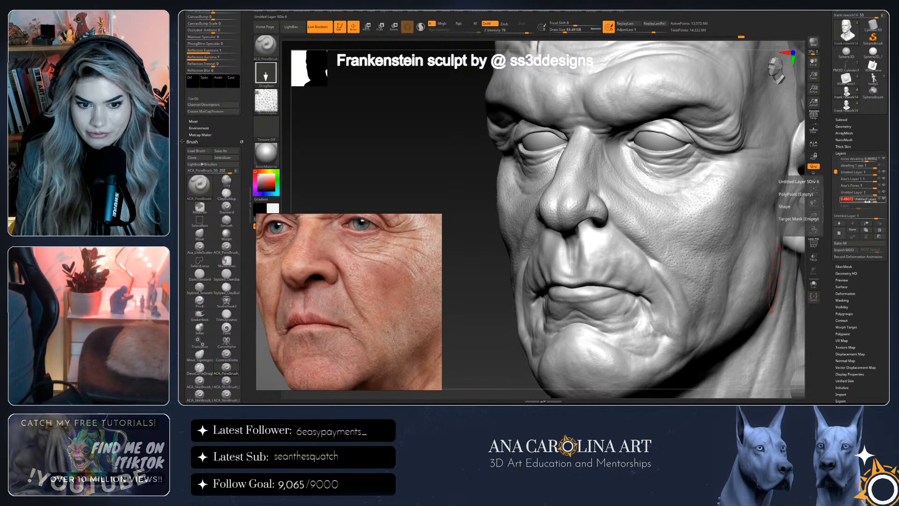
pyautogui.moveTo(869, 200); pyautogui.dragTo(874, 200)
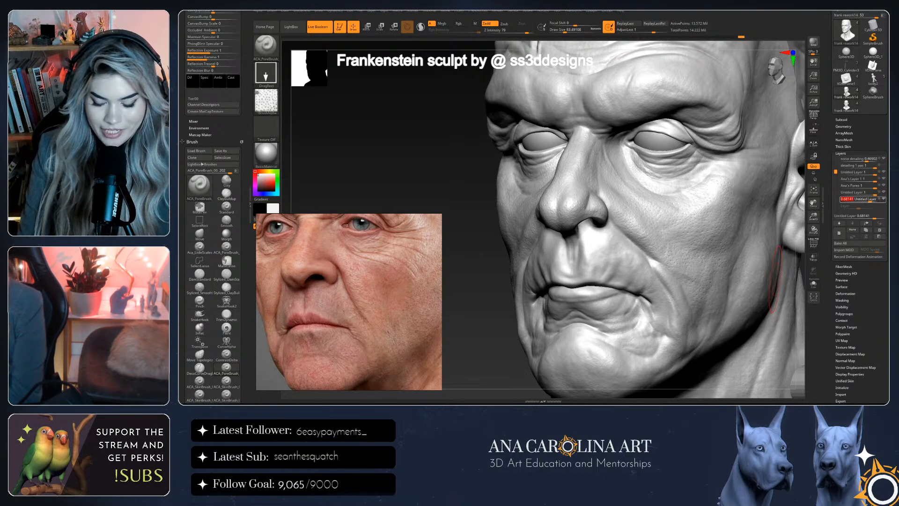
pyautogui.moveTo(506, 321); pyautogui.dragTo(661, 271)
pyautogui.moveTo(773, 246); pyautogui.dragTo(830, 167)
pyautogui.click(870, 199)
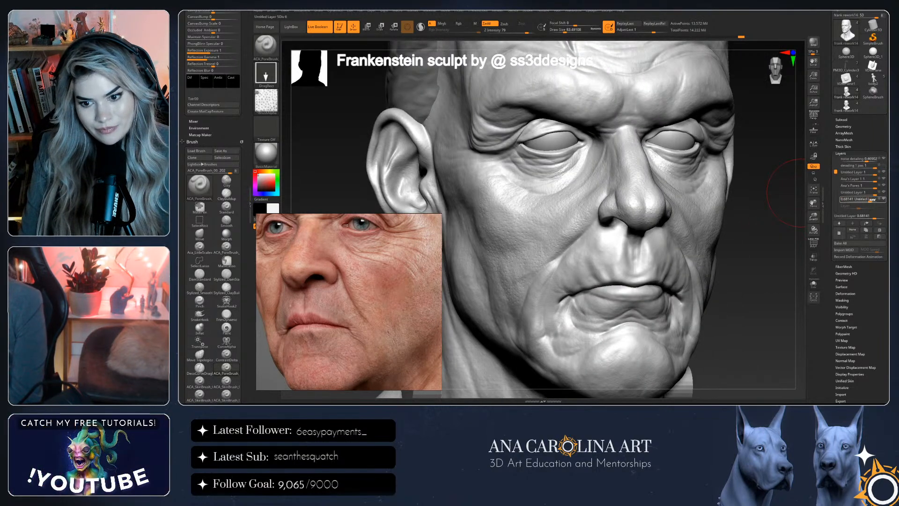
# Set the active pore layer's intensity to 1 and open the head's morph target options
pyautogui.moveTo(877, 200); pyautogui.dragTo(879, 201)
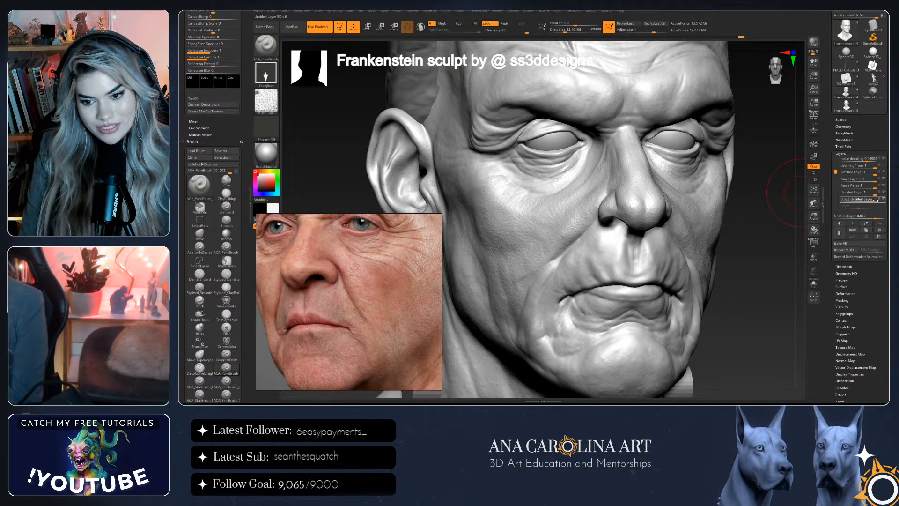
pyautogui.moveTo(885, 201)
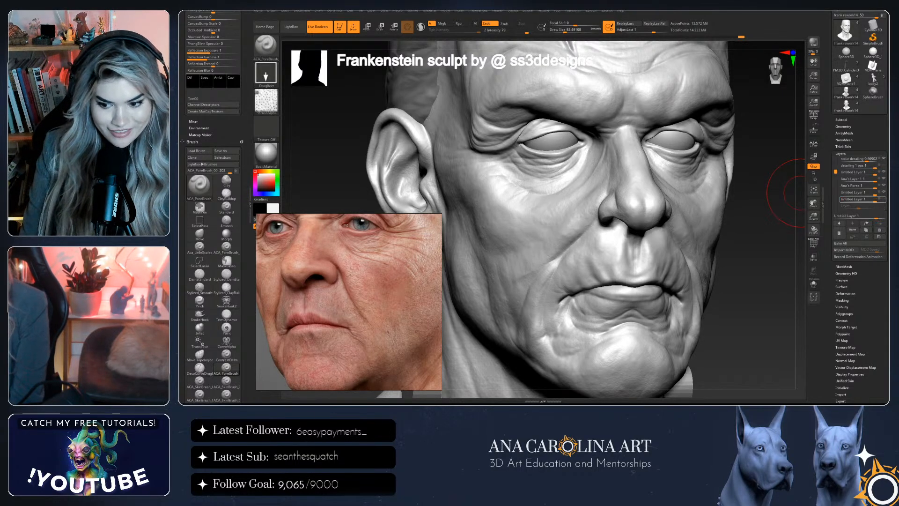
pyautogui.scroll(-2, 843, 295)
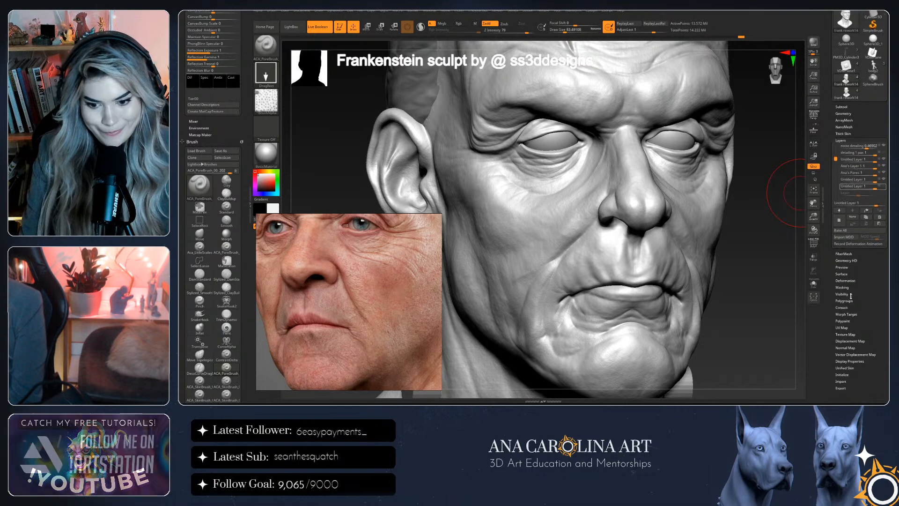
pyautogui.click(847, 300)
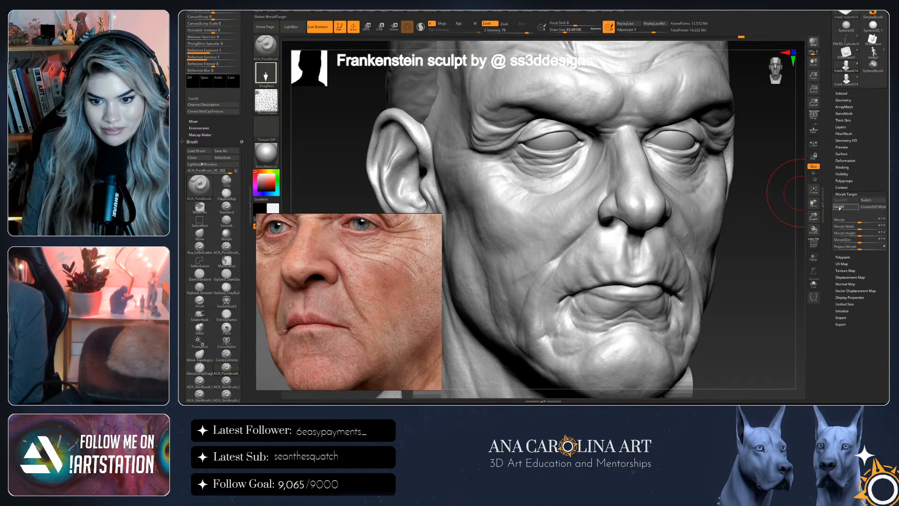
# Put the active pore layer into record mode and choose the Morph brush
pyautogui.click(840, 127)
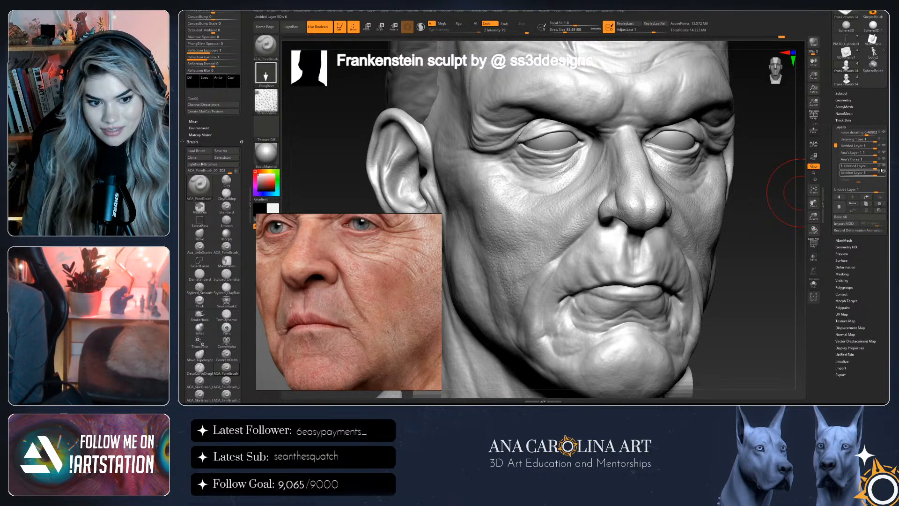
pyautogui.click(881, 173)
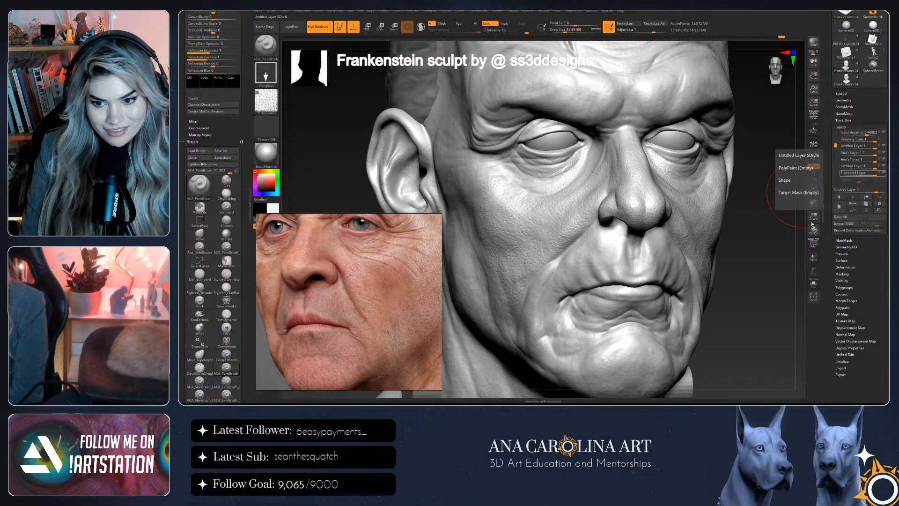
pyautogui.moveTo(761, 260)
pyautogui.mouseDown()
pyautogui.moveTo(770, 266)
pyautogui.moveTo(736, 253)
pyautogui.mouseUp()
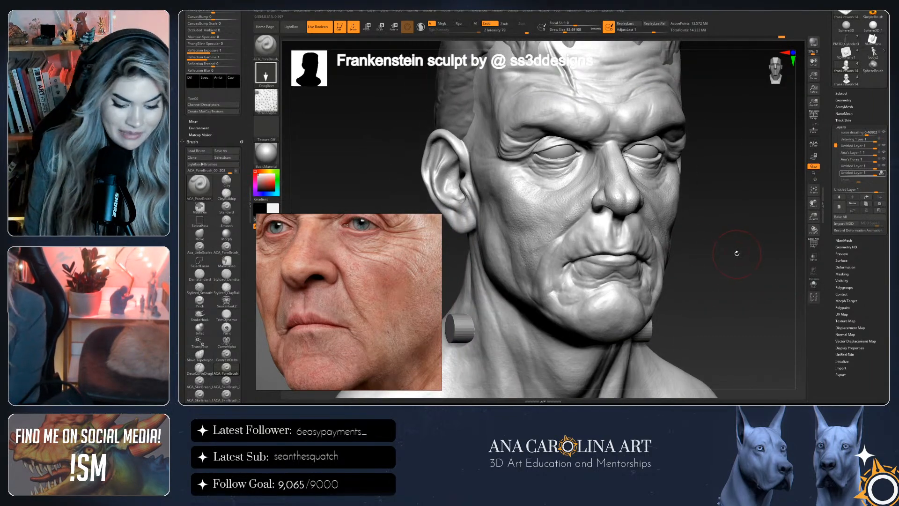
pyautogui.press('b')
pyautogui.press('m')
pyautogui.press('o')
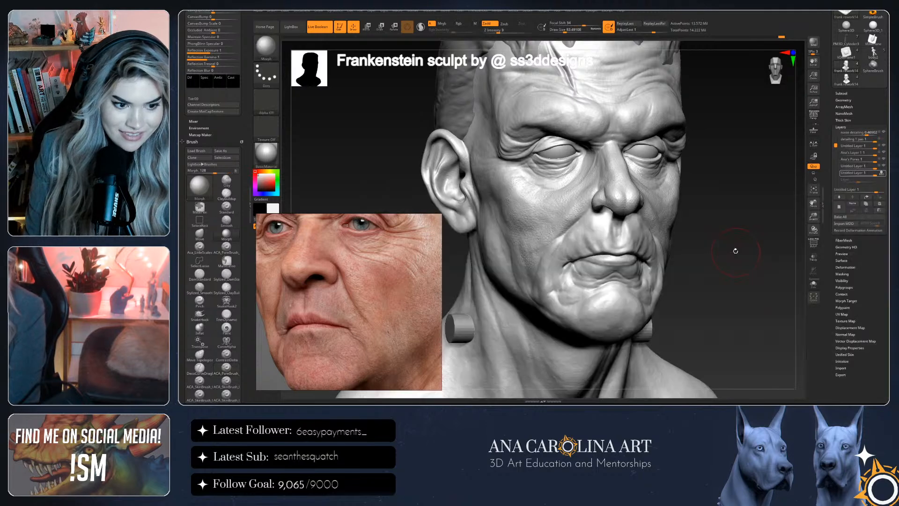
# Adjust the Morph brush size and soften the pores over the cheek and side of the face below the temple
pyautogui.press('space')
pyautogui.moveTo(557, 250); pyautogui.dragTo(595, 241)
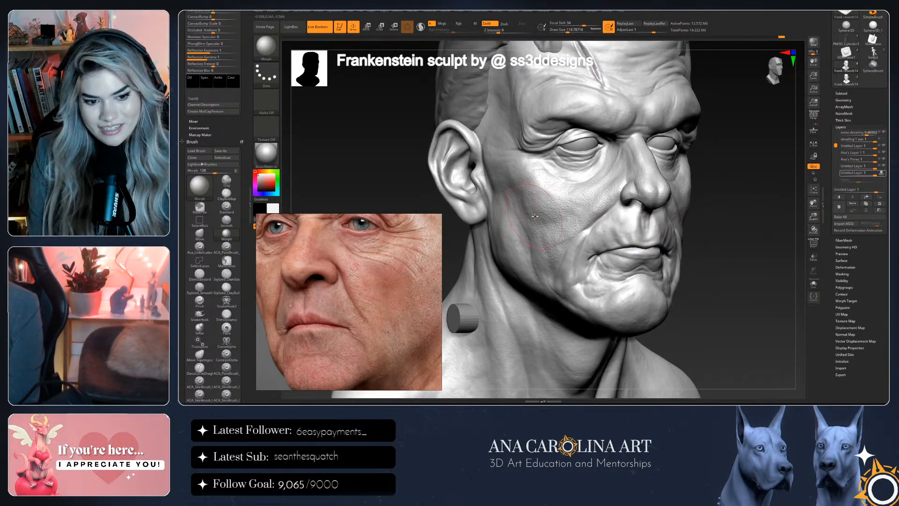
pyautogui.press('space')
pyautogui.moveTo(534, 216); pyautogui.dragTo(537, 223)
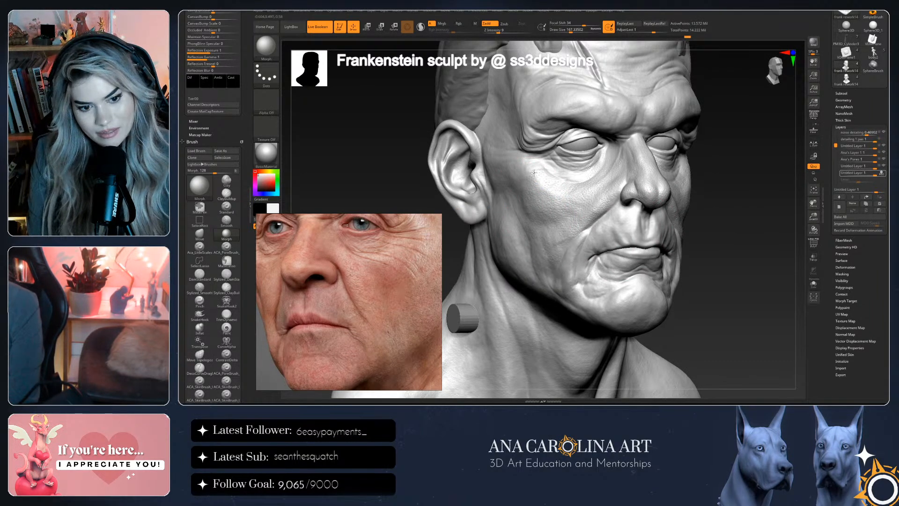
pyautogui.moveTo(749, 210)
pyautogui.mouseDown()
pyautogui.moveTo(724, 213)
pyautogui.moveTo(696, 198)
pyautogui.mouseUp()
pyautogui.press('space')
pyautogui.press('space')
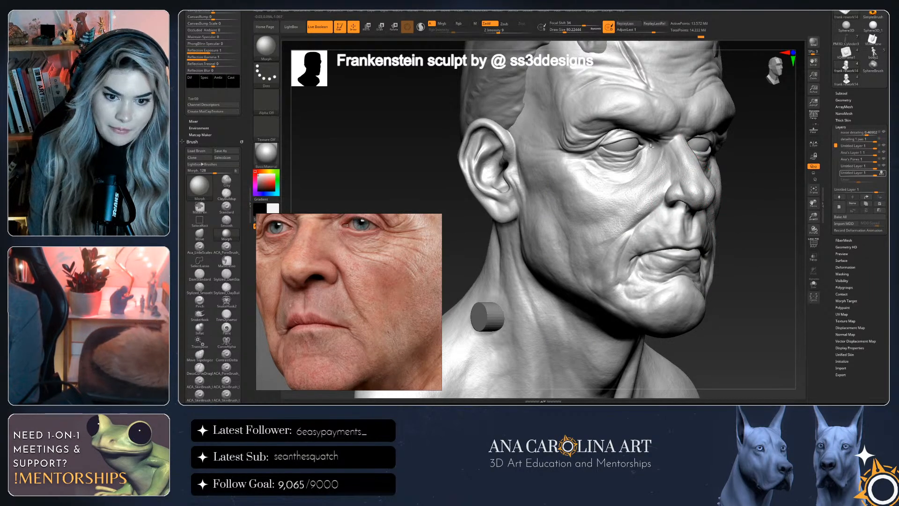
# Soften the pores on the opposite cheek and around the nose with the Morph brush at a draw size of about 116
pyautogui.moveTo(636, 168); pyautogui.dragTo(774, 186)
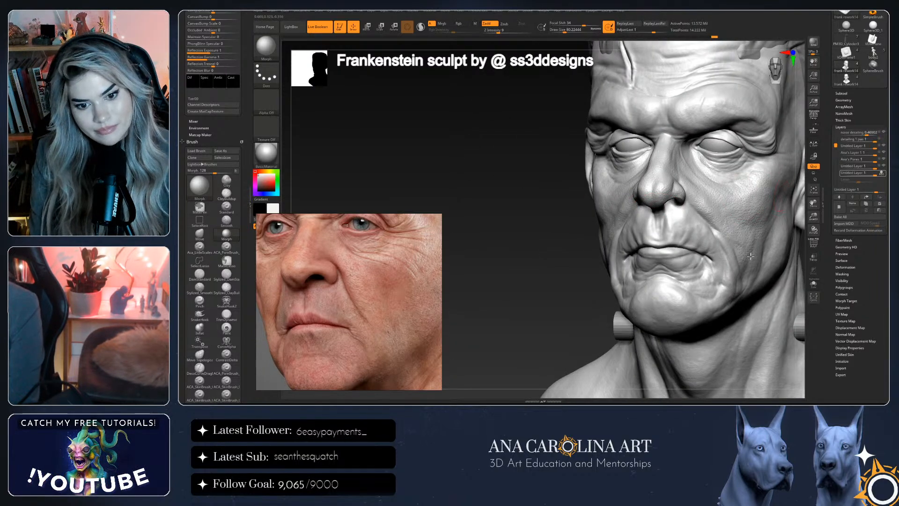
pyautogui.press('s')
pyautogui.moveTo(755, 241); pyautogui.dragTo(759, 234)
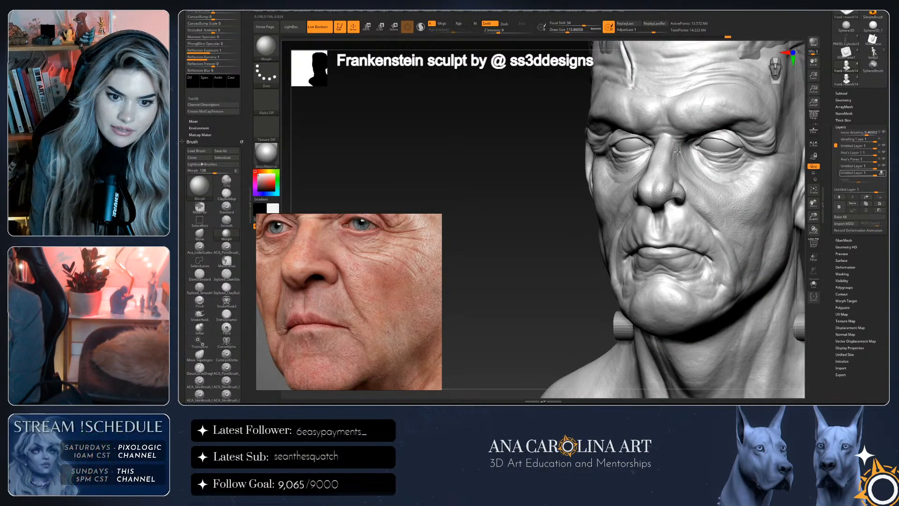
pyautogui.moveTo(667, 189); pyautogui.dragTo(701, 205, button='right')
pyautogui.moveTo(727, 257); pyautogui.dragTo(750, 309, button='right')
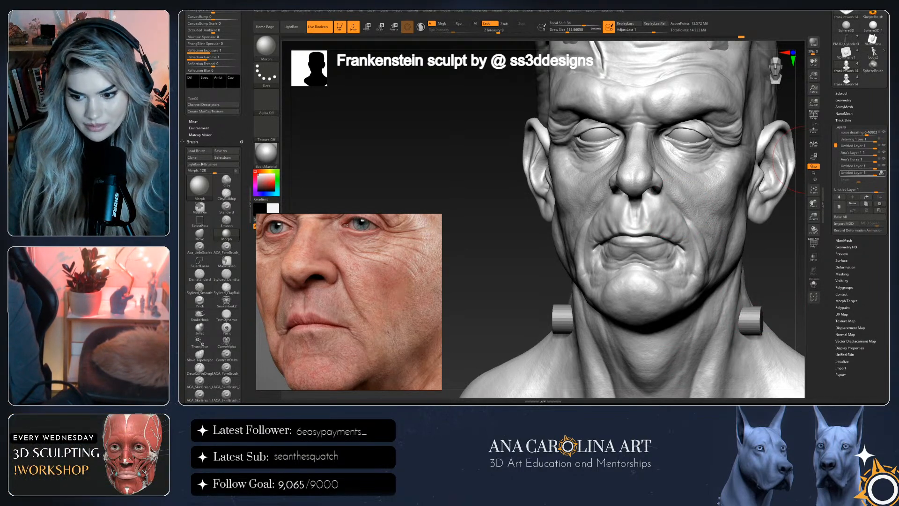
pyautogui.moveTo(796, 273)
pyautogui.mouseDown(button='right')
pyautogui.moveTo(788, 275)
pyautogui.moveTo(794, 258)
pyautogui.moveTo(804, 258)
pyautogui.moveTo(756, 270)
pyautogui.moveTo(781, 264)
pyautogui.mouseUp(button='right')
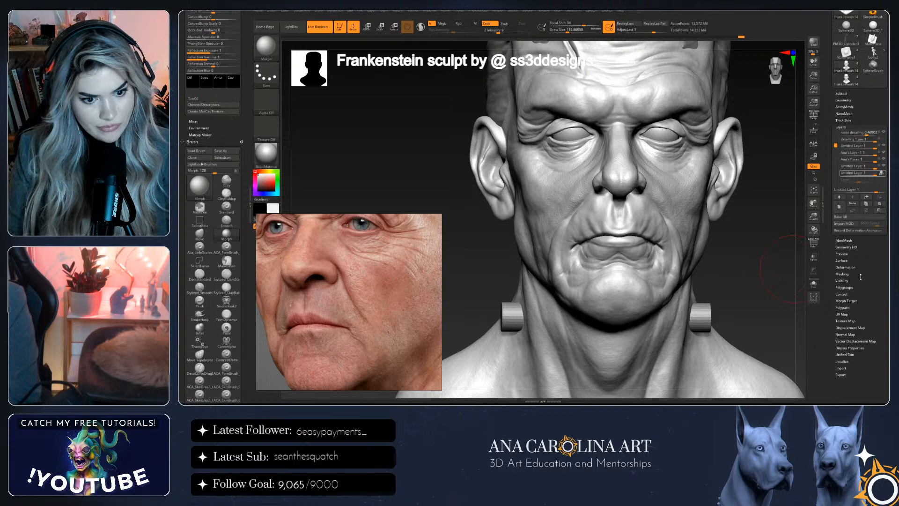
# Replace the head as the active tool with a Plane3D primitive and choose the Move brush
pyautogui.scroll(3, 862, 275)
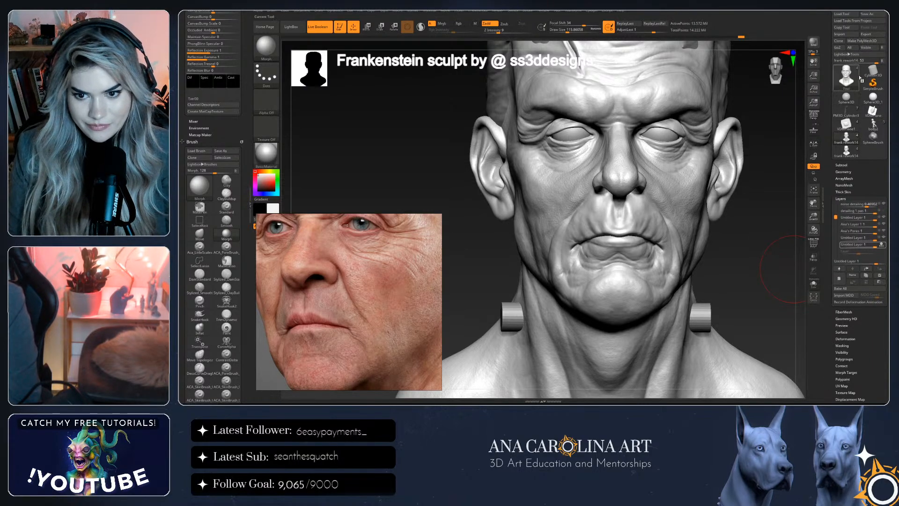
pyautogui.click(846, 76)
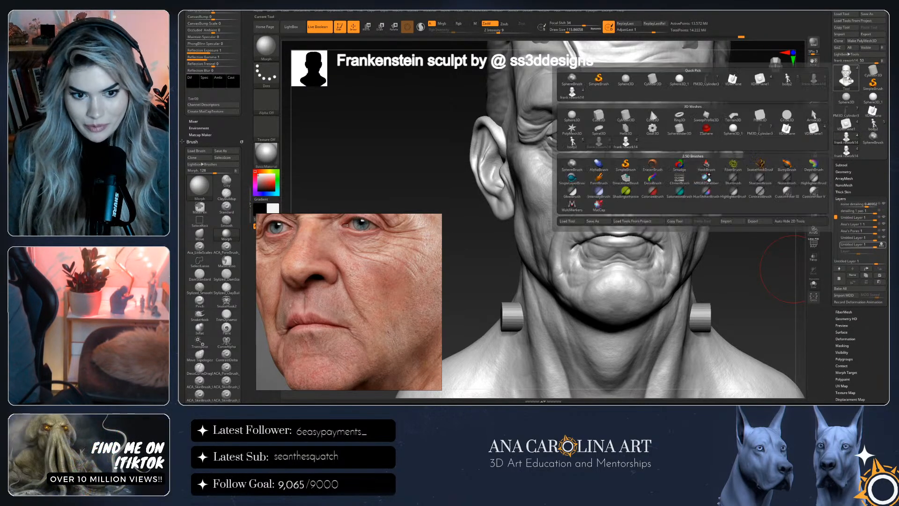
pyautogui.click(760, 116)
pyautogui.click(768, 199)
pyautogui.click(755, 216)
pyautogui.press('b')
pyautogui.press('m')
pyautogui.press('v')
pyautogui.moveTo(749, 220)
pyautogui.mouseDown()
pyautogui.moveTo(740, 248)
pyautogui.moveTo(749, 255)
pyautogui.mouseUp()
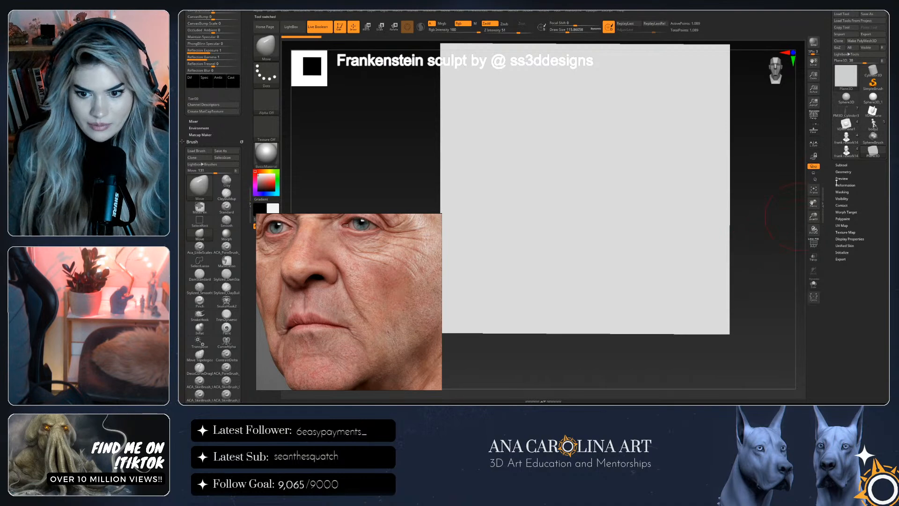
# Convert the plane to a PolyMesh3D and open the NoiseMaker for its surface
pyautogui.click(843, 172)
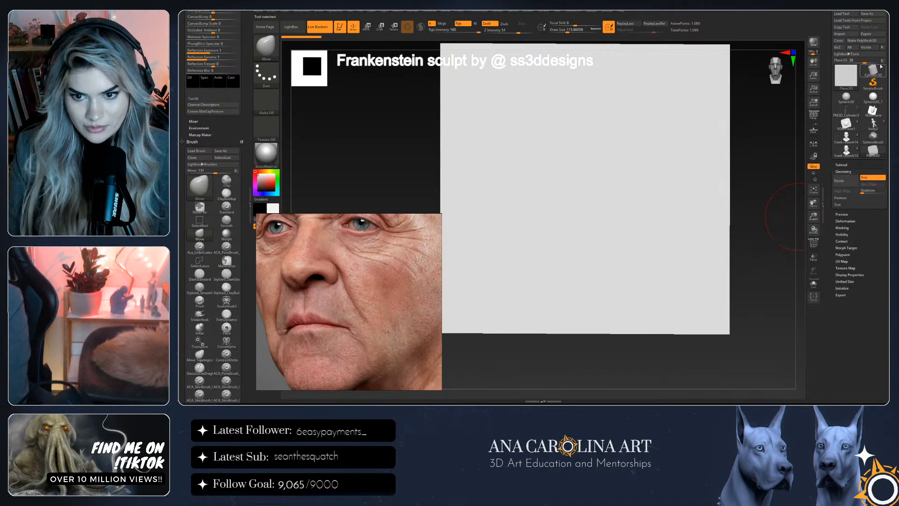
pyautogui.click(861, 40)
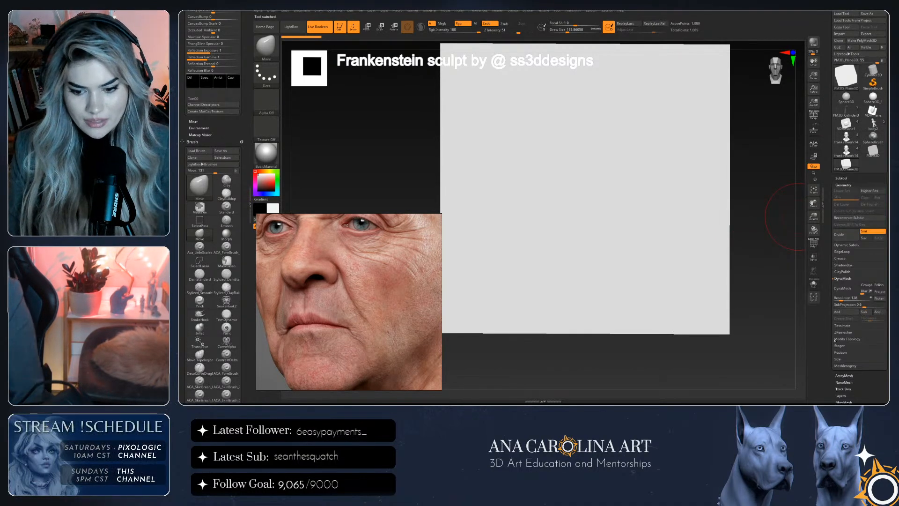
pyautogui.scroll(-3, 848, 337)
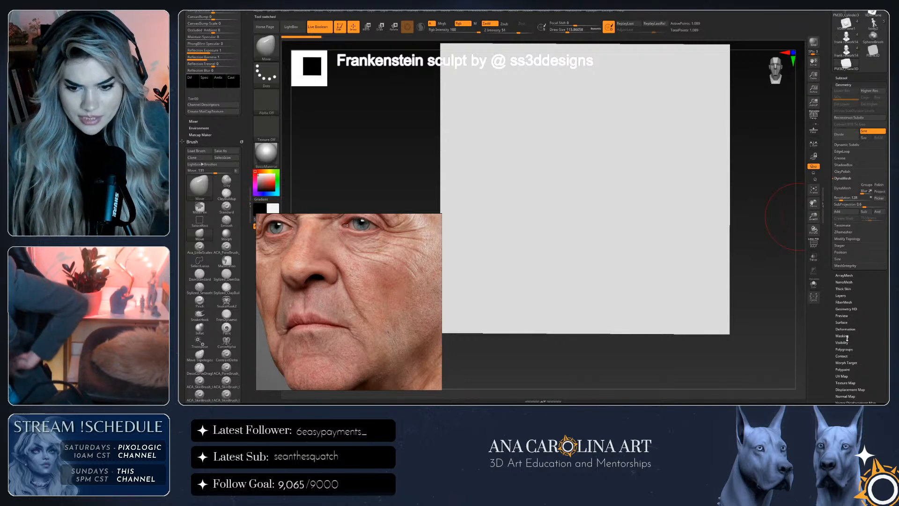
pyautogui.click(842, 322)
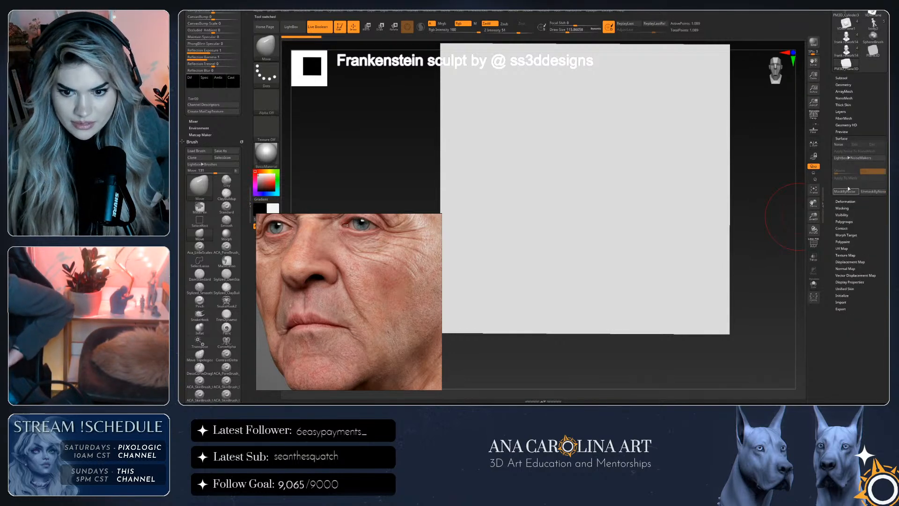
pyautogui.click(838, 144)
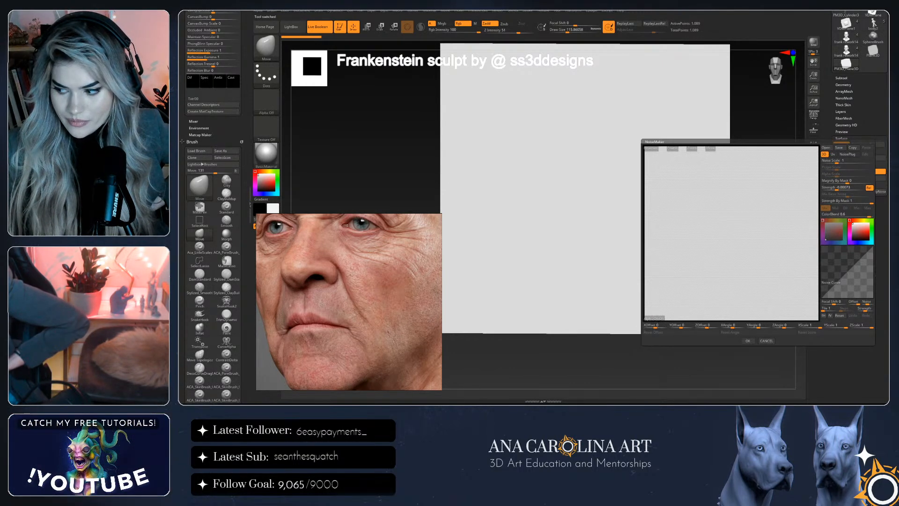
# Use NoisePlug to generate a Voronoi pattern as the plane's surface noise
pyautogui.click(679, 179)
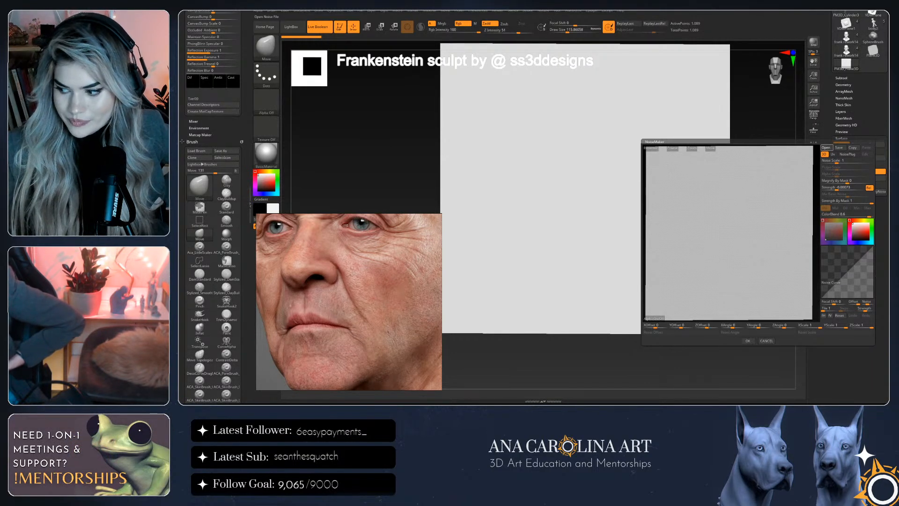
pyautogui.click(849, 155)
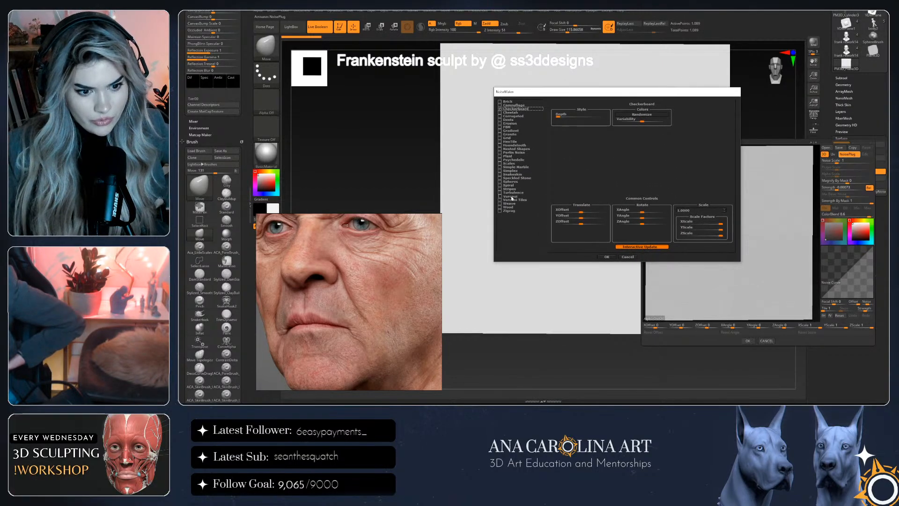
pyautogui.click(509, 196)
pyautogui.click(510, 200)
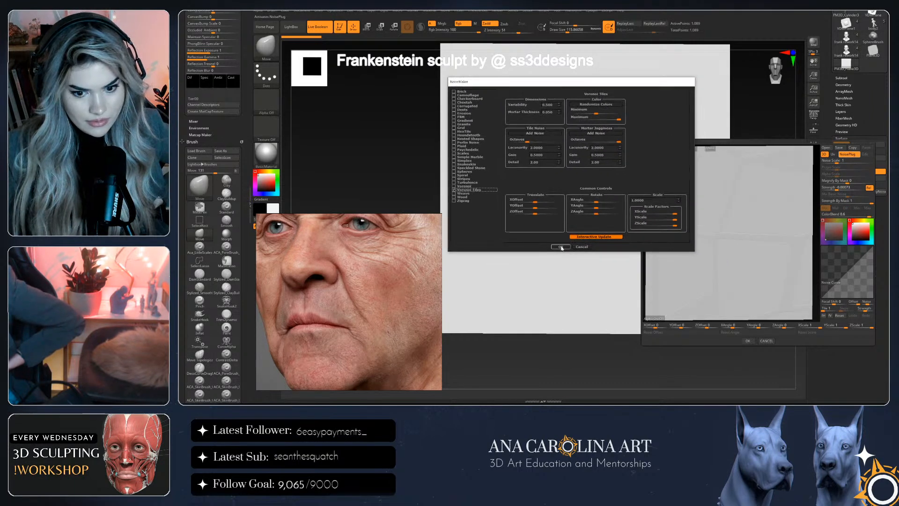
pyautogui.click(454, 186)
pyautogui.click(561, 247)
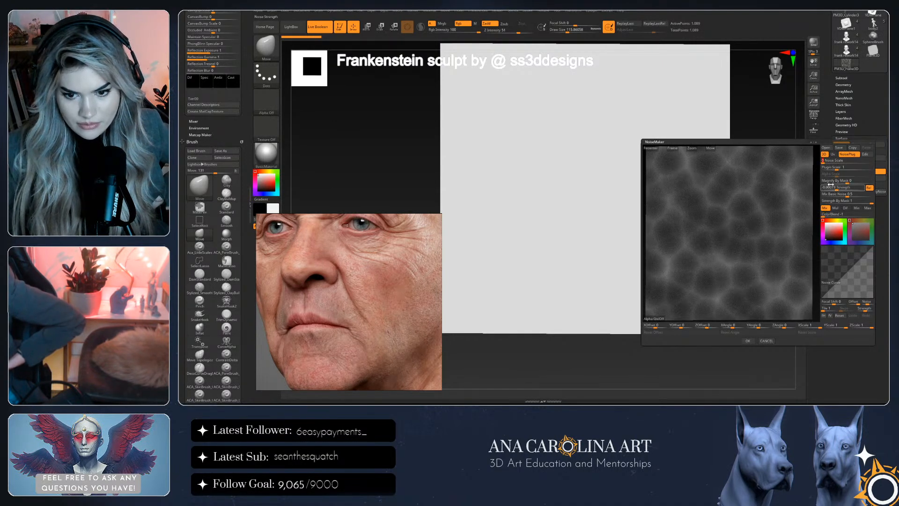
# Set the noise scale to 512 and the noise strength to 0.10888
pyautogui.click(873, 159)
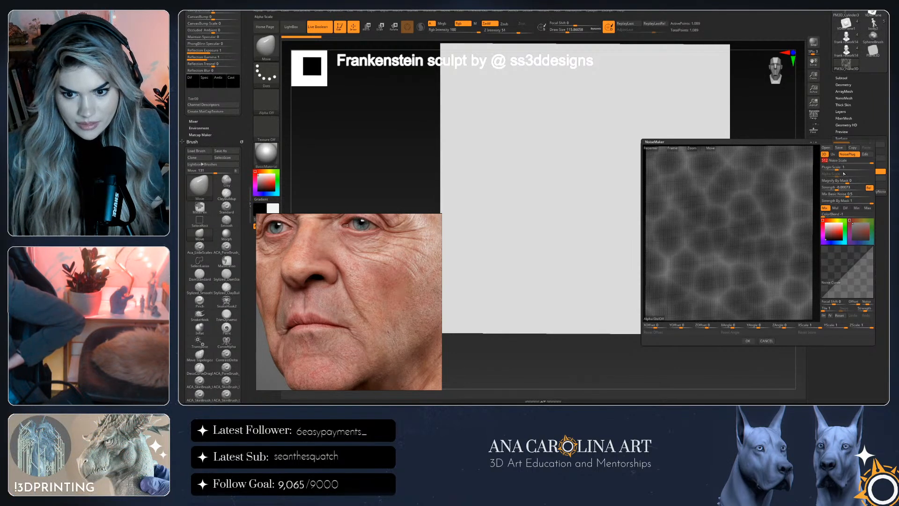
pyautogui.click(840, 188)
pyautogui.moveTo(839, 188); pyautogui.dragTo(858, 187)
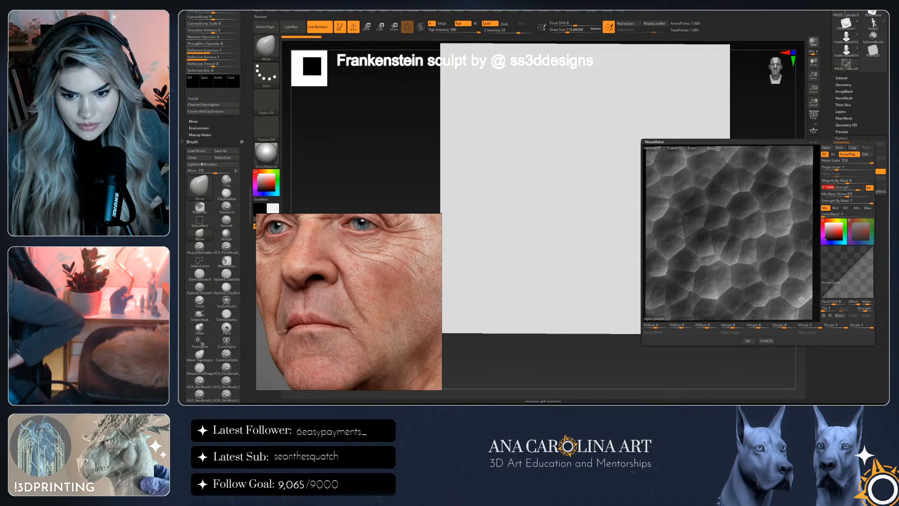
# Lower the noise's X scale to about 0.22 for narrow vertical streaks and raise its color blend to about 0.74
pyautogui.moveTo(795, 324); pyautogui.dragTo(805, 326)
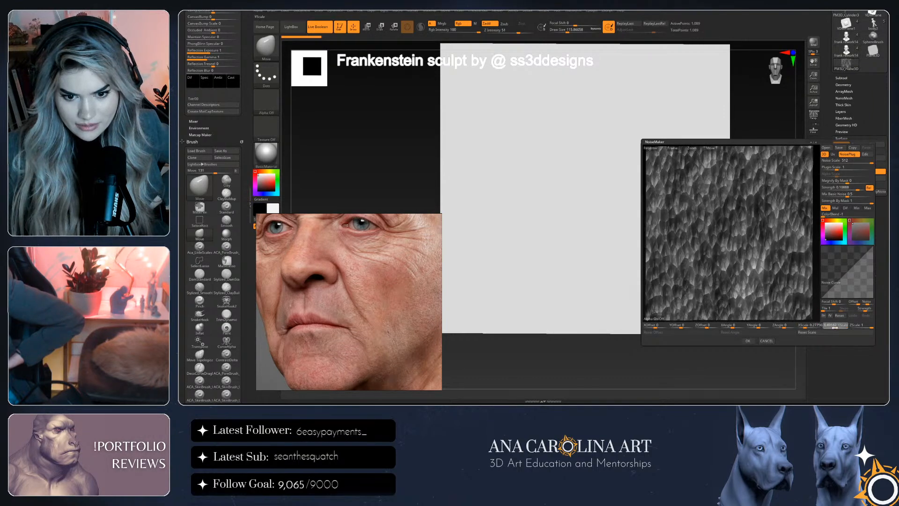
pyautogui.moveTo(823, 326)
pyautogui.mouseDown()
pyautogui.moveTo(801, 326)
pyautogui.moveTo(850, 329)
pyautogui.mouseUp()
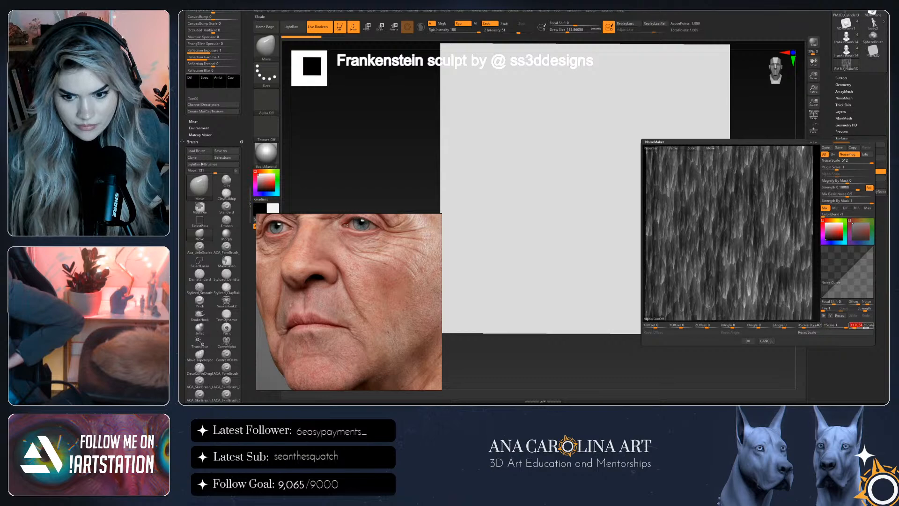
pyautogui.moveTo(802, 293)
pyautogui.mouseDown()
pyautogui.moveTo(774, 287)
pyautogui.moveTo(801, 281)
pyautogui.mouseUp()
pyautogui.moveTo(824, 215); pyautogui.dragTo(869, 216)
pyautogui.moveTo(787, 239); pyautogui.dragTo(767, 246)
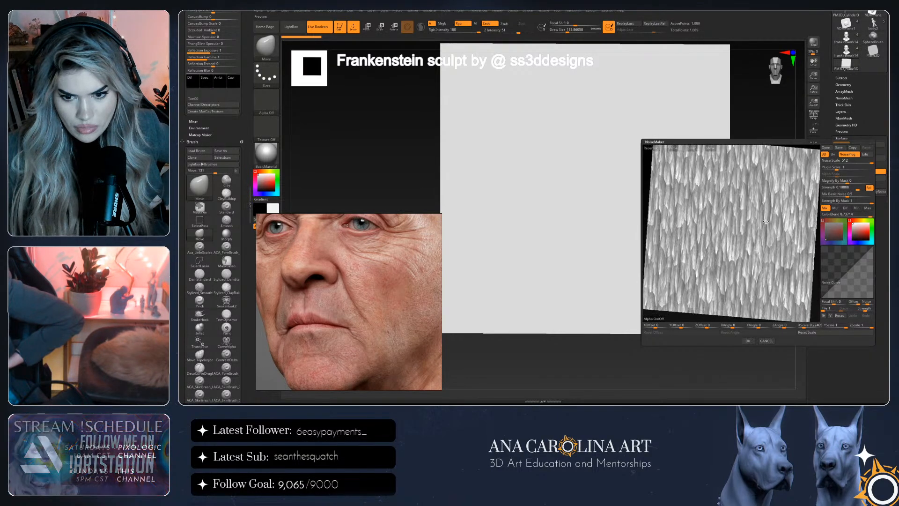
pyautogui.moveTo(737, 309); pyautogui.dragTo(740, 295)
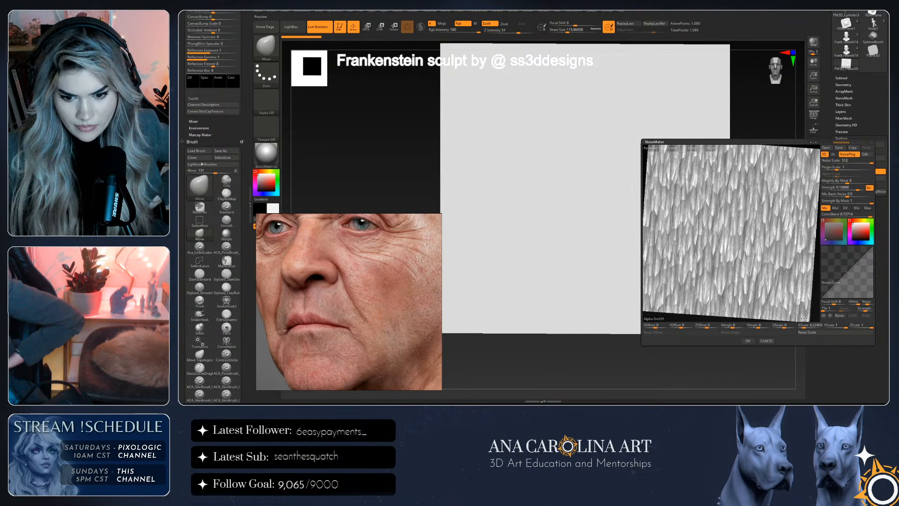
# Accept the streaked Voronoi noise and apply it to the plane's mesh
pyautogui.moveTo(804, 324); pyautogui.dragTo(802, 325)
pyautogui.click(746, 342)
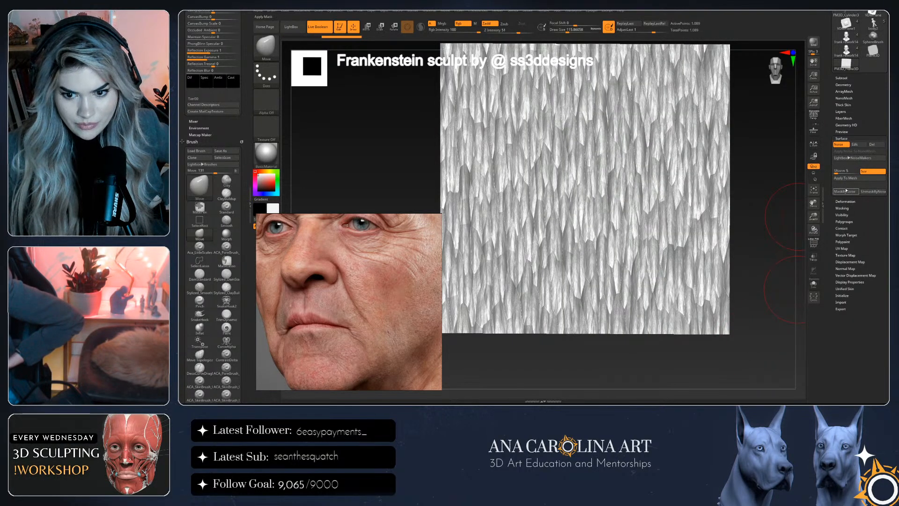
pyautogui.click(846, 179)
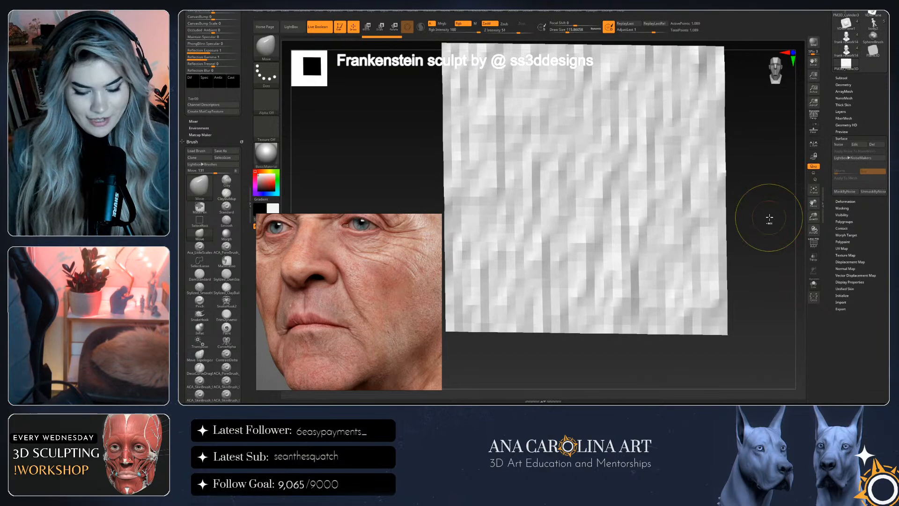
# Undo the noise application and subdivide the plane's geometry to about 1.05 million points
pyautogui.hotkey('ctrl', 'z')
pyautogui.press('d')
pyautogui.click(506, 124)
pyautogui.click(843, 85)
pyautogui.click(840, 134)
pyautogui.click(840, 134)
pyautogui.click(840, 135)
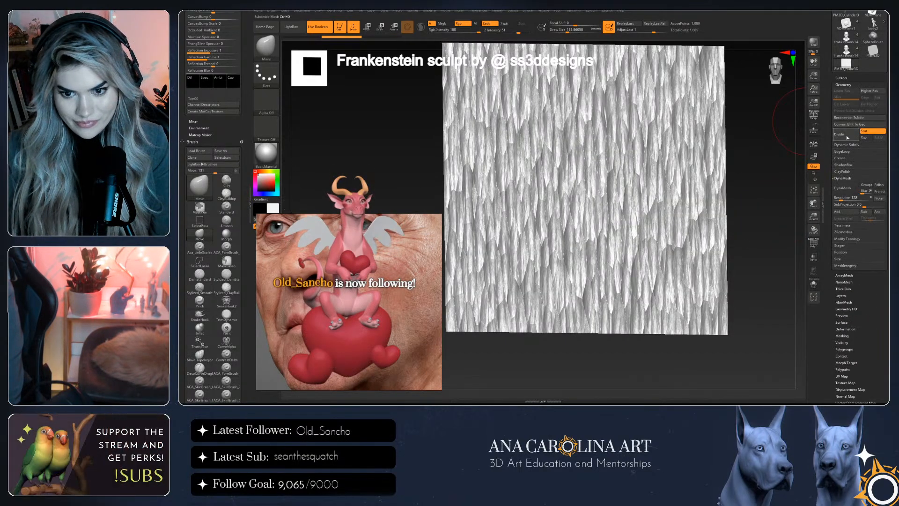
pyautogui.click(847, 135)
pyautogui.click(847, 135)
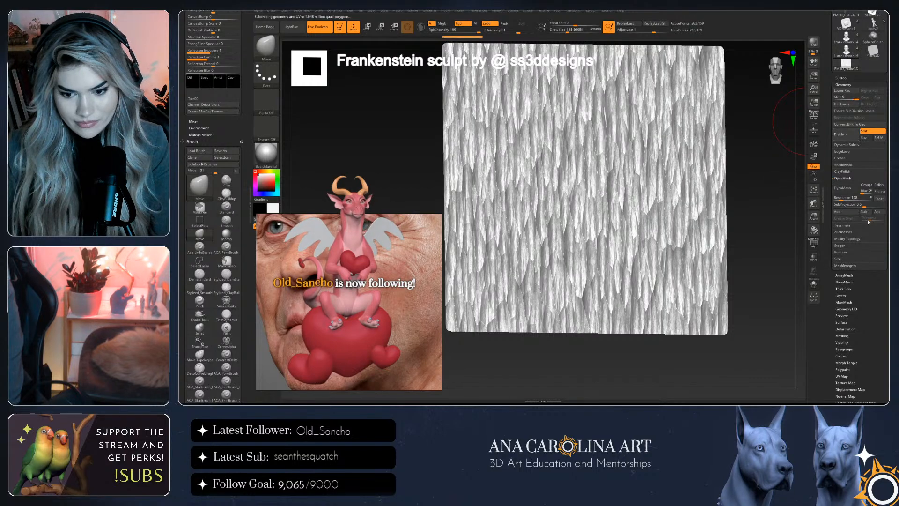
# Apply the streaked surface noise to the subdivided plane's mesh
pyautogui.scroll(-1, 847, 299)
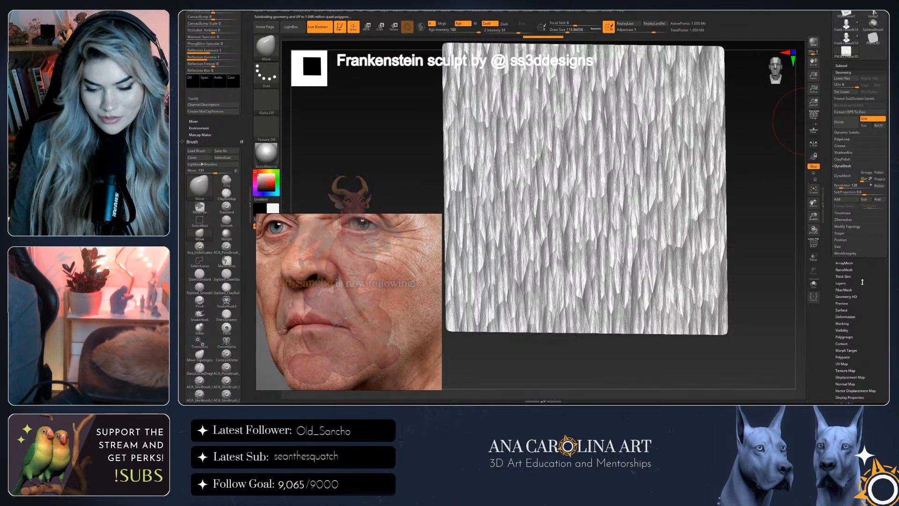
pyautogui.scroll(-2, 859, 268)
pyautogui.click(841, 285)
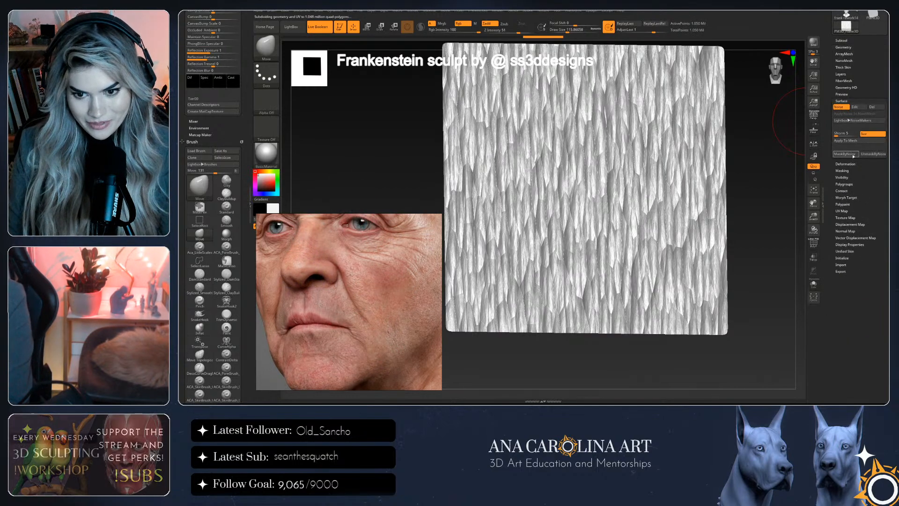
pyautogui.click(847, 141)
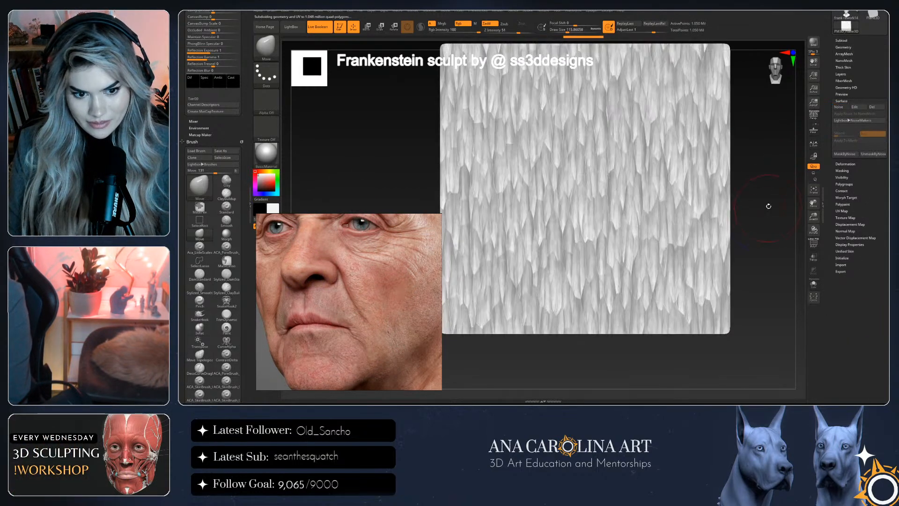
# With the XTractor brush enlarged to about 210, capture the plane's streaked surface as the brush alpha
pyautogui.press('b')
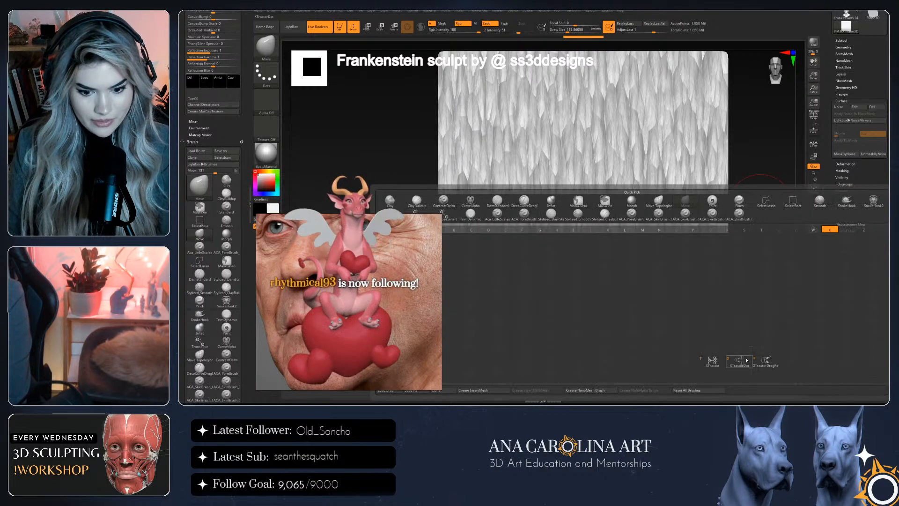
pyautogui.press('t')
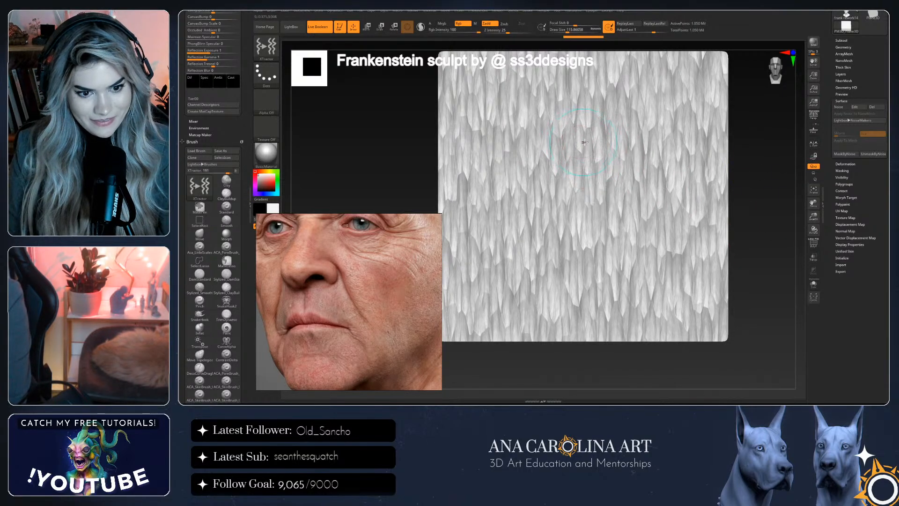
pyautogui.press(']')
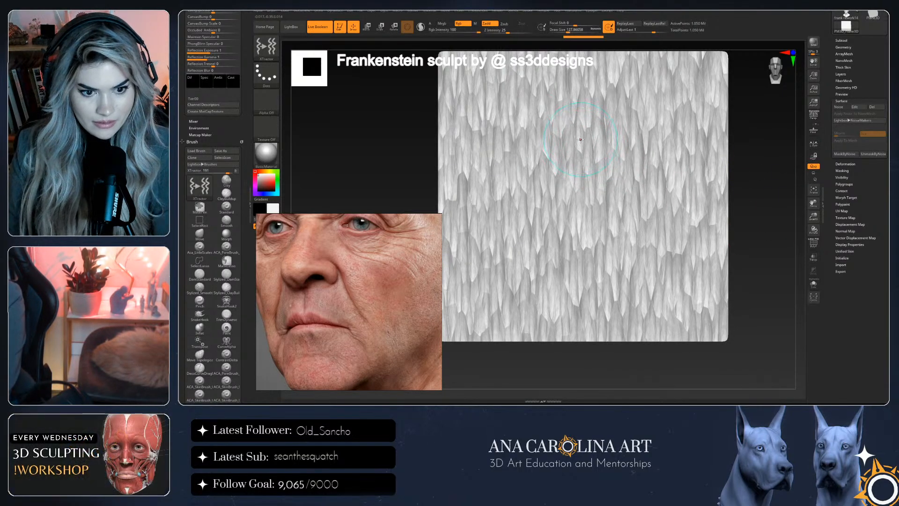
pyautogui.press(']')
pyautogui.press(']')
pyautogui.press(']')
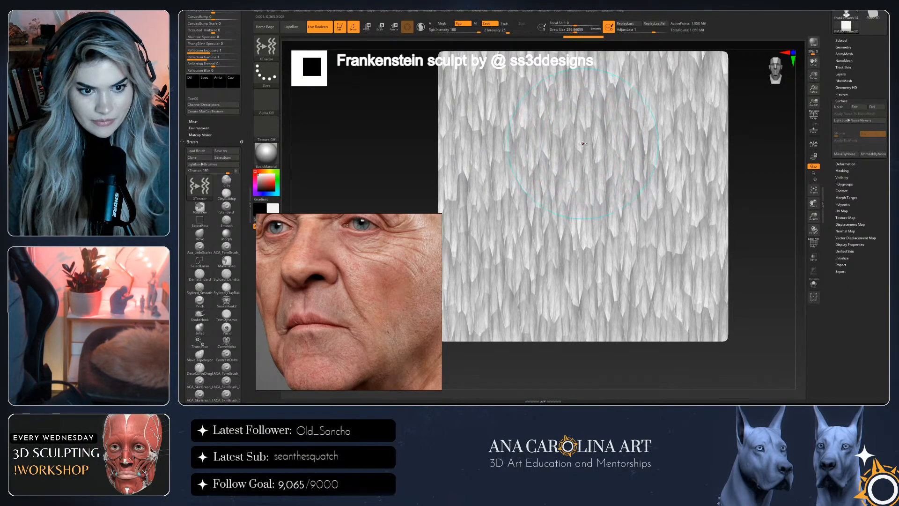
pyautogui.click(579, 259)
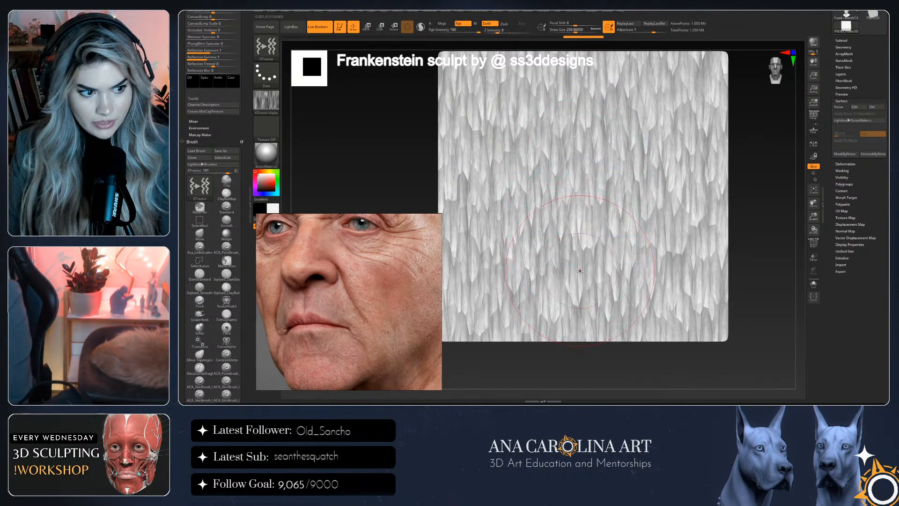
pyautogui.moveTo(609, 196)
pyautogui.mouseDown()
pyautogui.moveTo(599, 160)
pyautogui.moveTo(627, 145)
pyautogui.mouseUp()
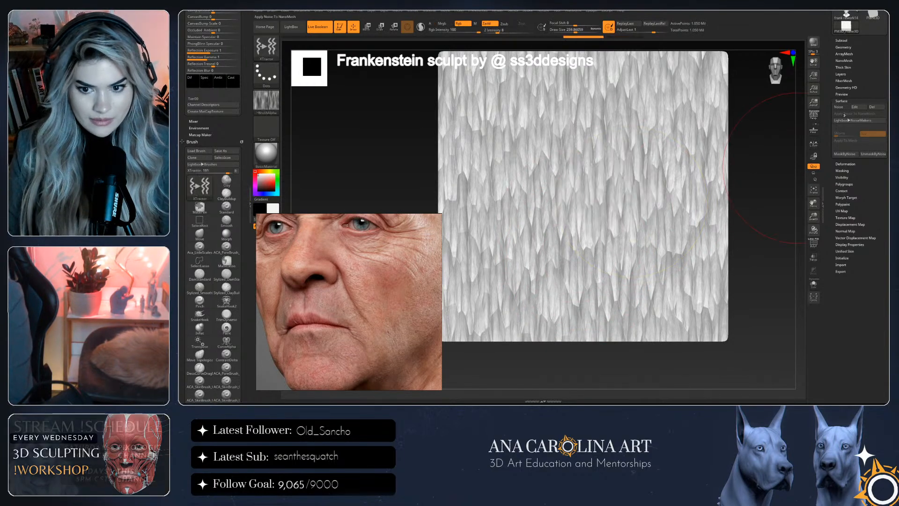
# Switch back to the Frankenstein head and add a new sculpting layer
pyautogui.moveTo(869, 162); pyautogui.dragTo(869, 238)
pyautogui.click(850, 91)
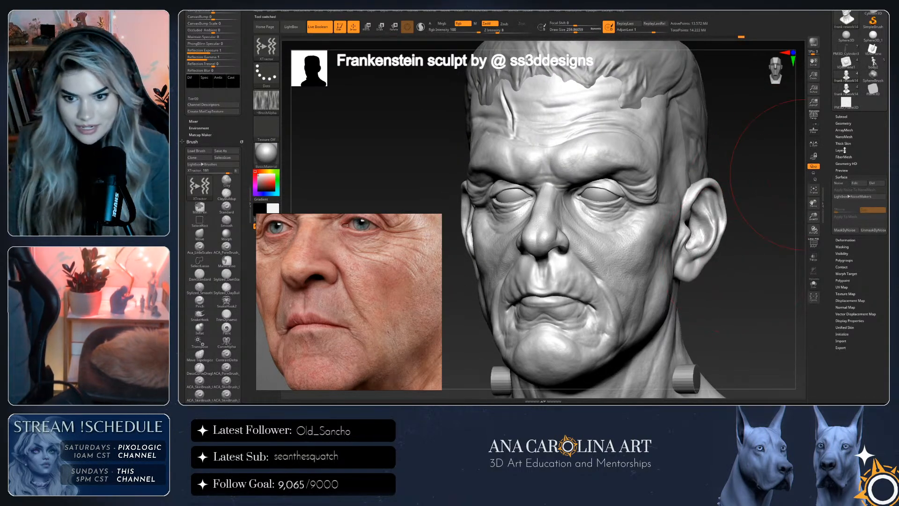
pyautogui.click(841, 151)
pyautogui.click(838, 232)
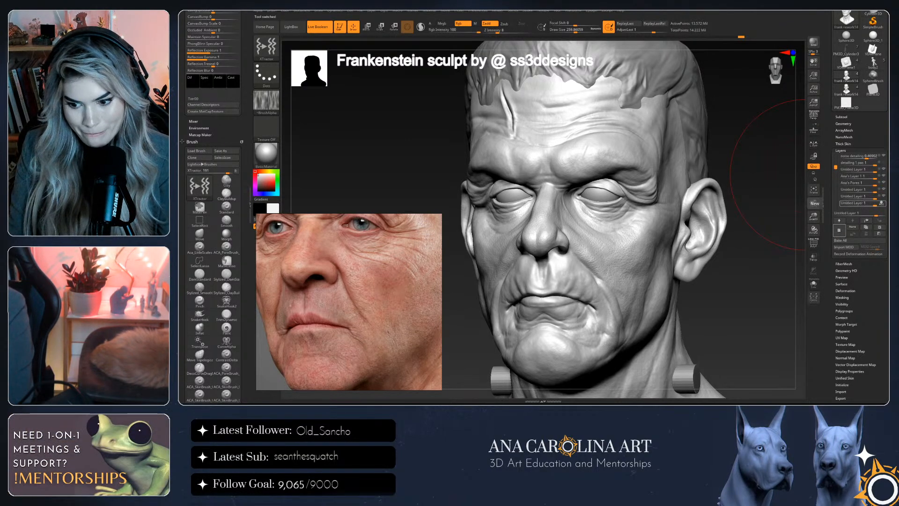
# Reduce the brush size to about 77 and stroke the captured streak texture onto the cheek beside the nose
pyautogui.moveTo(793, 355)
pyautogui.mouseDown()
pyautogui.moveTo(795, 312)
pyautogui.moveTo(777, 304)
pyautogui.mouseUp()
pyautogui.press('space')
pyautogui.keyDown('ctrl'); pyautogui.moveTo(778, 318); pyautogui.dragTo(774, 333, button='right'); pyautogui.keyUp('ctrl')
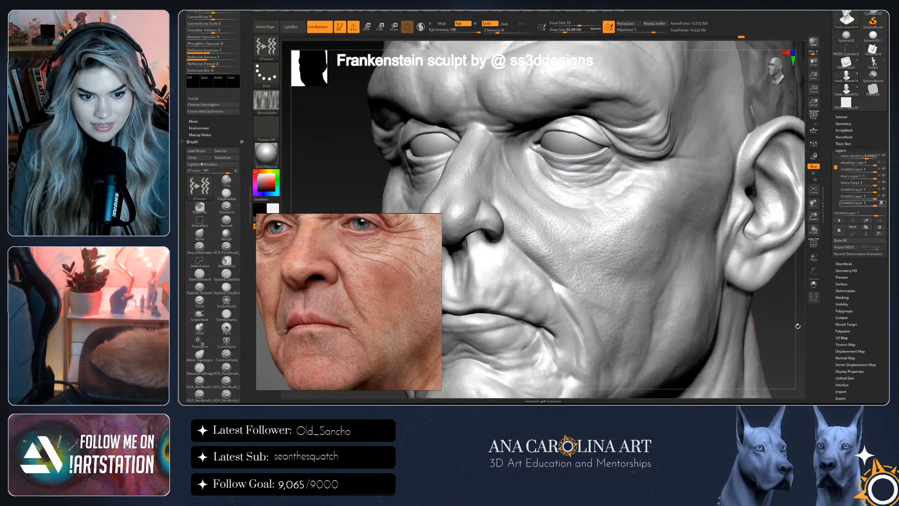
pyautogui.moveTo(774, 333); pyautogui.dragTo(803, 322)
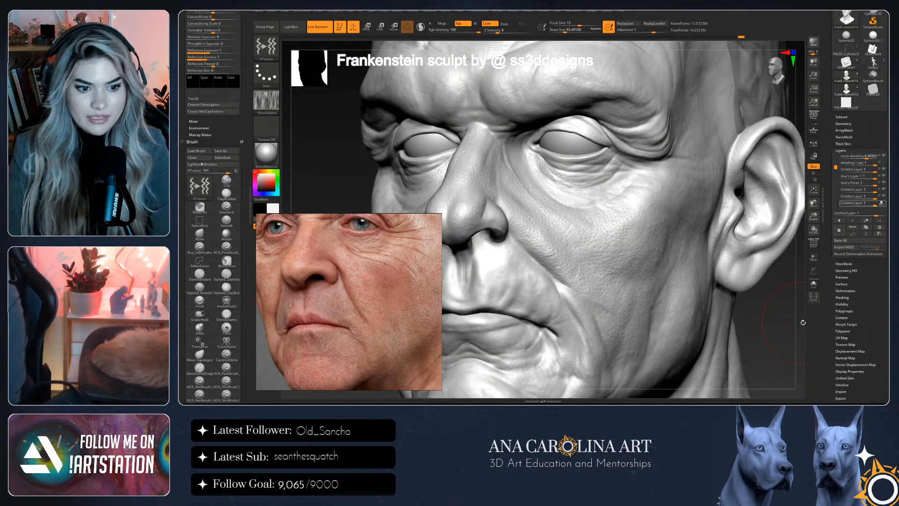
pyautogui.moveTo(803, 322); pyautogui.dragTo(796, 276)
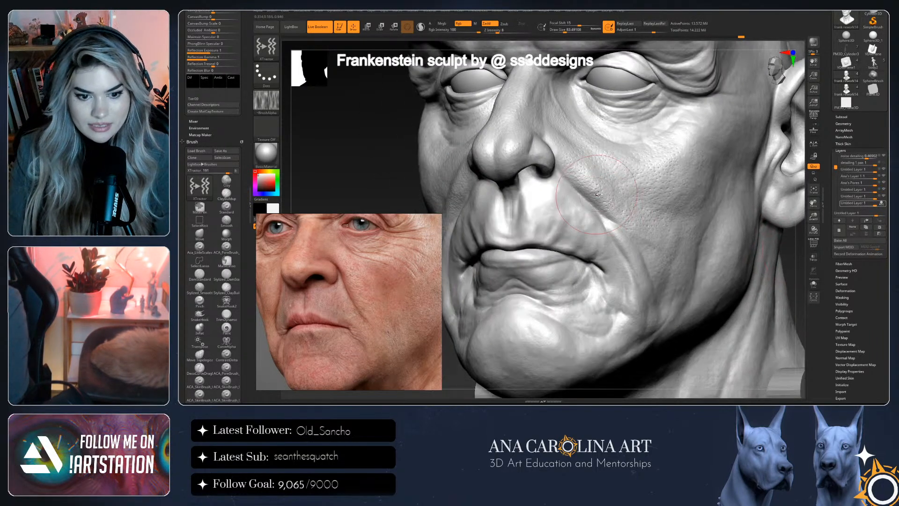
pyautogui.press('space')
pyautogui.moveTo(605, 194); pyautogui.dragTo(599, 193)
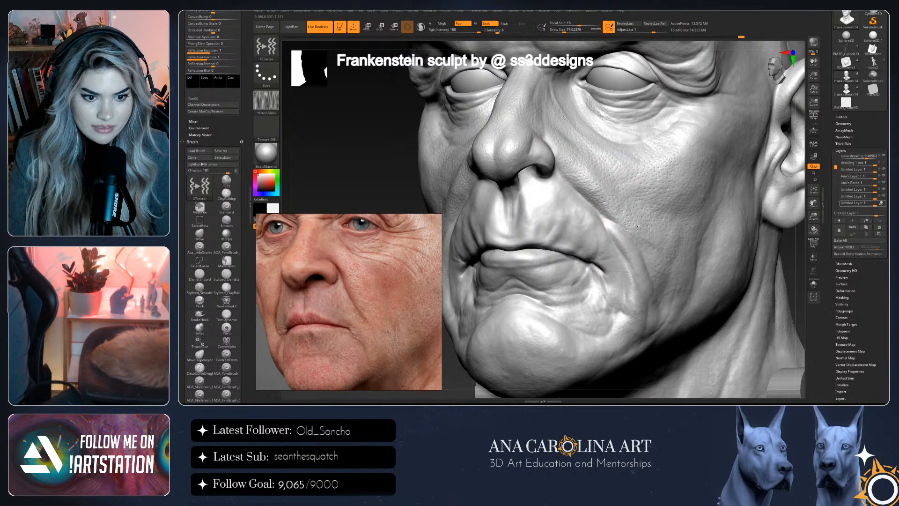
pyautogui.moveTo(585, 201)
pyautogui.mouseDown()
pyautogui.moveTo(580, 207)
pyautogui.moveTo(597, 203)
pyautogui.mouseUp()
pyautogui.press('ctrl')
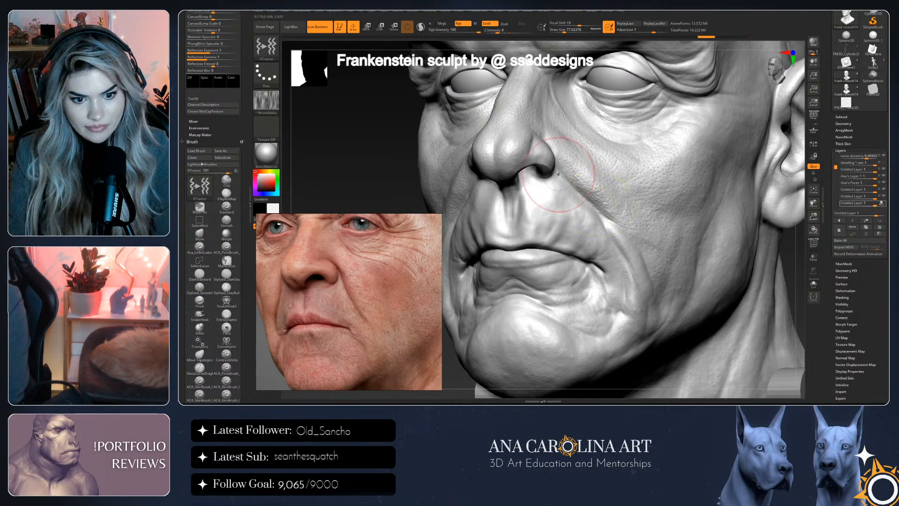
# Undo the last texture strokes on the cheek
pyautogui.hotkey('ctrl', 'z')
pyautogui.hotkey('ctrl', 'z')
pyautogui.hotkey('ctrl', 'z')
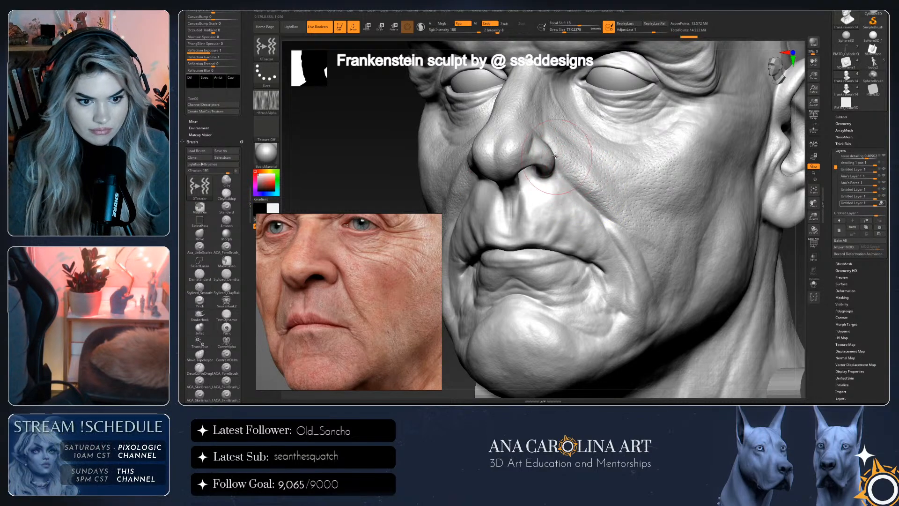
# Brush the captured streak texture across the cheek and down the jaw to build up fine directional skin detail
pyautogui.hotkey('ctrl', 'shift', 'z')
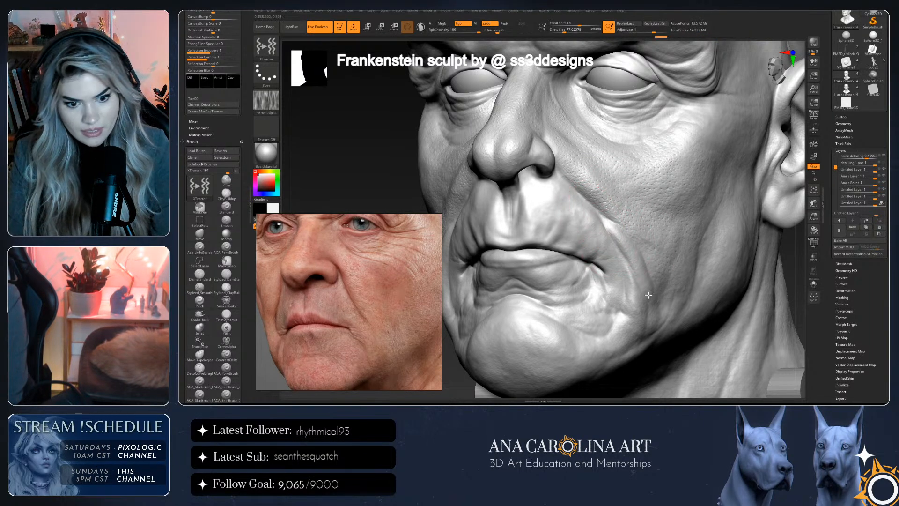
pyautogui.hotkey('ctrl', 'shift', 'z')
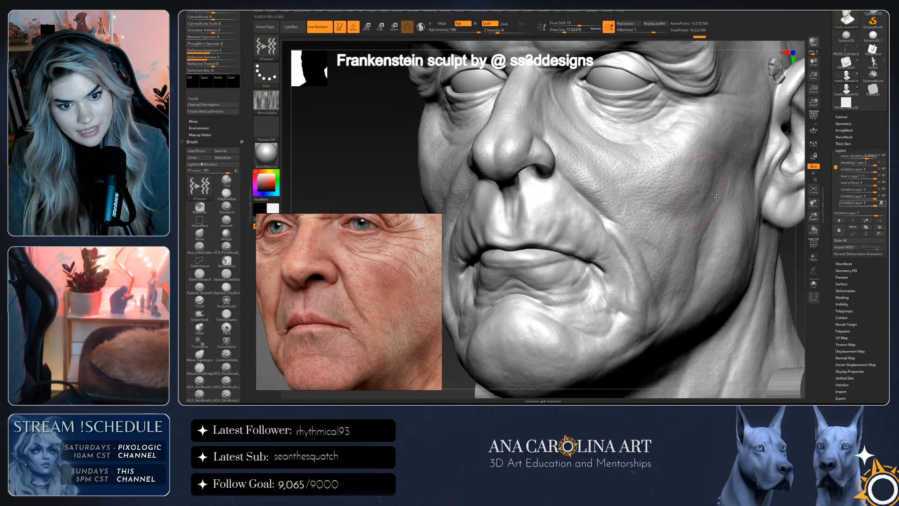
pyautogui.hotkey('ctrl', 'shift', 'z')
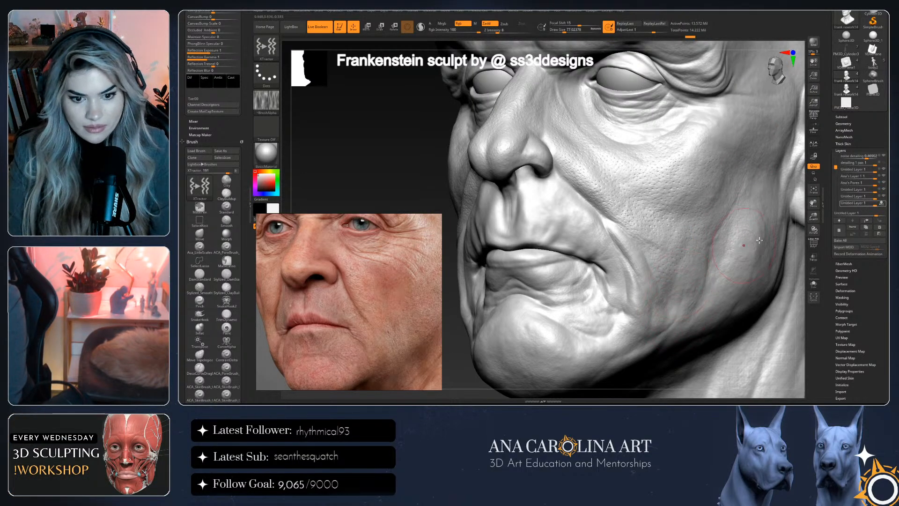
pyautogui.hotkey('ctrl', 'shift', 'z')
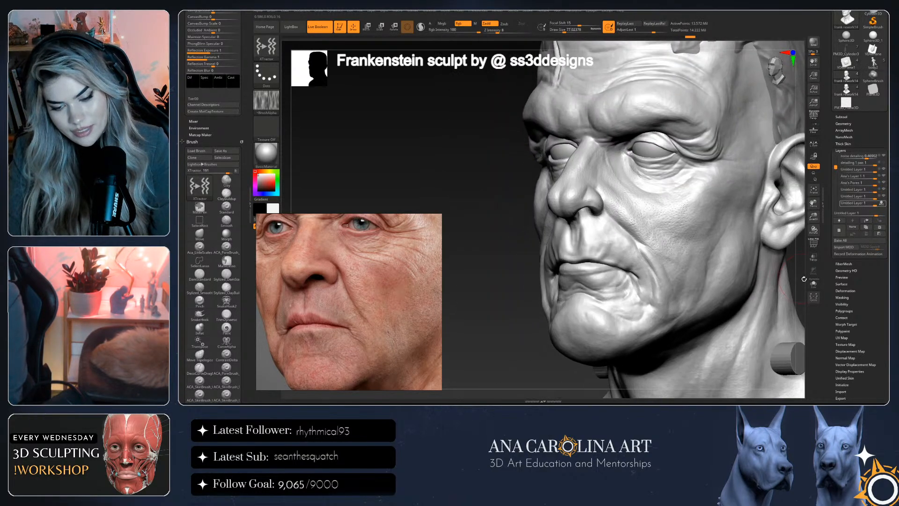
pyautogui.hotkey('ctrl', 'shift', 'z')
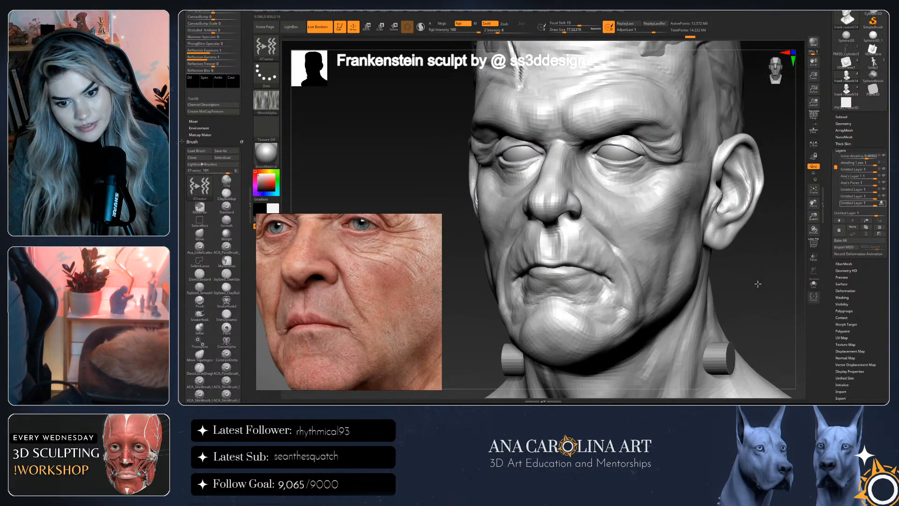
pyautogui.hotkey('ctrl', 'shift', 'z')
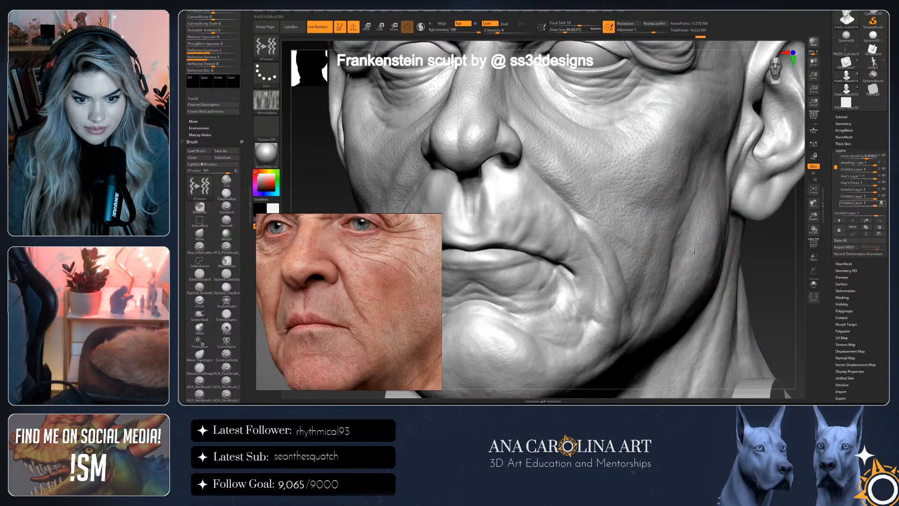
pyautogui.hotkey('ctrl', 'shift', 'z')
pyautogui.hotkey('ctrl', 'shift', 'z')
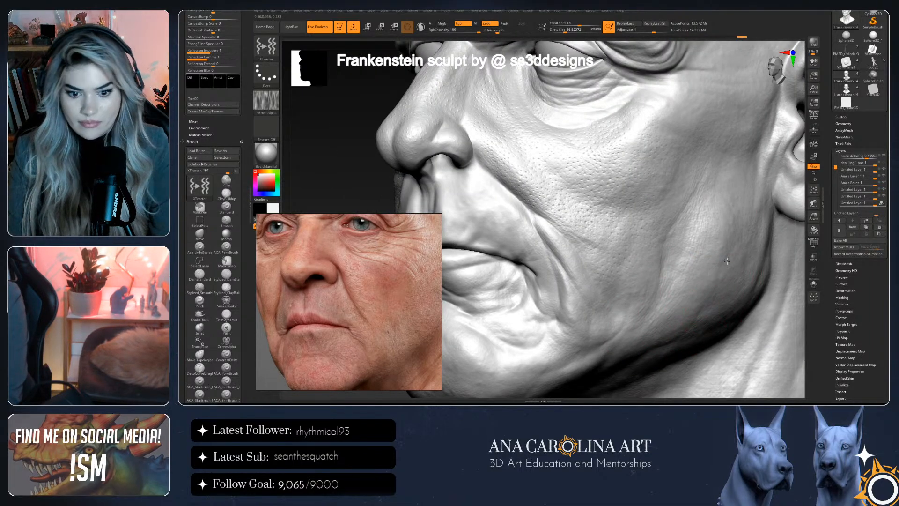
pyautogui.hotkey('ctrl', 'shift', 'z')
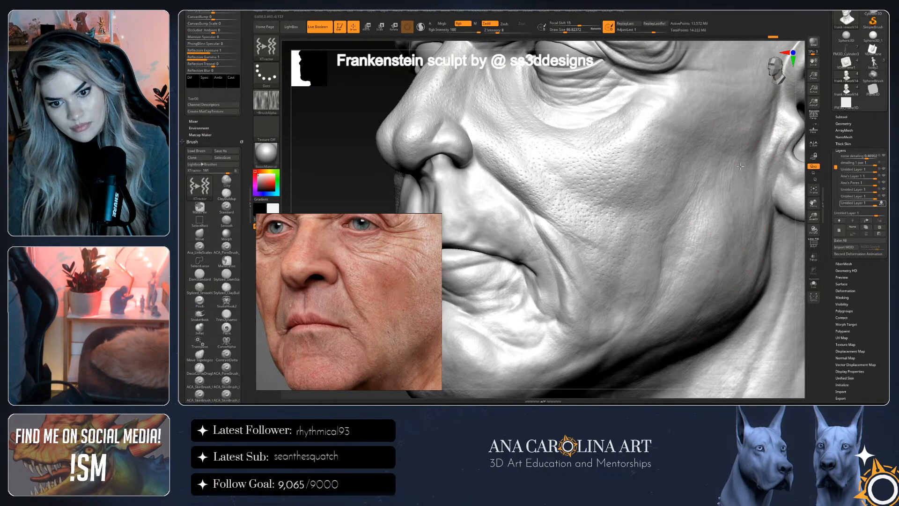
pyautogui.hotkey('ctrl', 'shift', 'z')
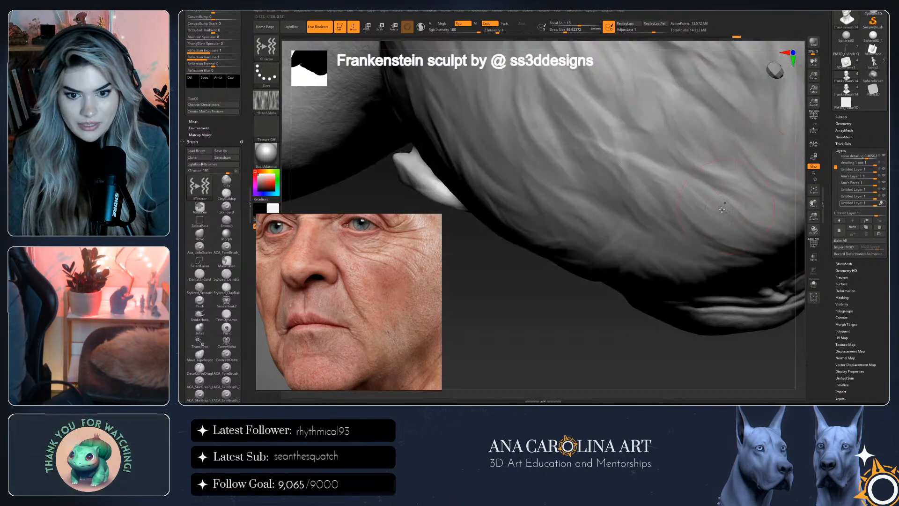
# Examine the head from above, from the front and in three-quarter view to judge the overall detailing
pyautogui.hotkey('ctrl', 'shift', 'z')
pyautogui.hotkey('ctrl', 'shift', 'z')
pyautogui.hotkey('ctrl', 'shift', 'z')
pyautogui.hotkey('ctrl', 'shift', 'z')
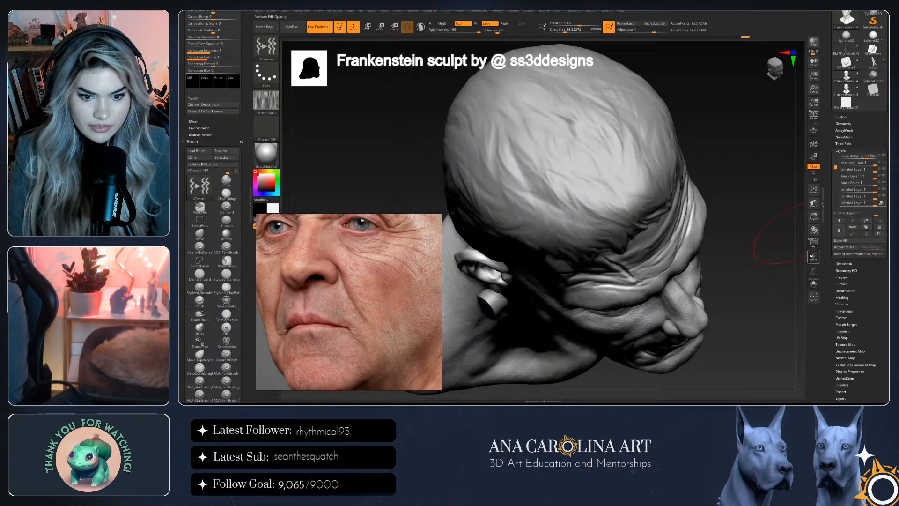
pyautogui.hotkey('ctrl', 'shift', 'z')
pyautogui.hotkey('ctrl', 'shift', 'z')
pyautogui.hotkey('ctrl', 'shift', 'z')
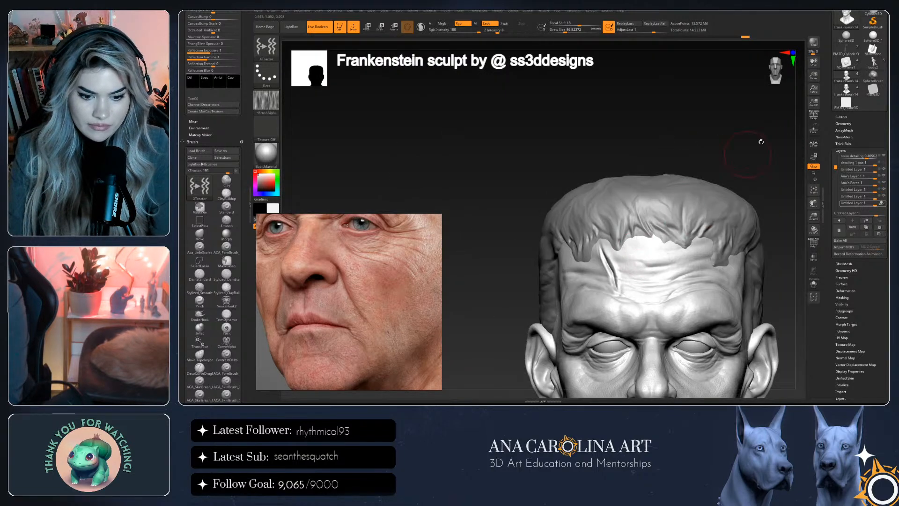
pyautogui.hotkey('ctrl', 'shift', 'z')
pyautogui.hotkey('ctrl', 'shift', 'z')
pyautogui.hotkey('ctrl', 'shift', 'z')
pyautogui.hotkey('ctrl', 'shift', 'z')
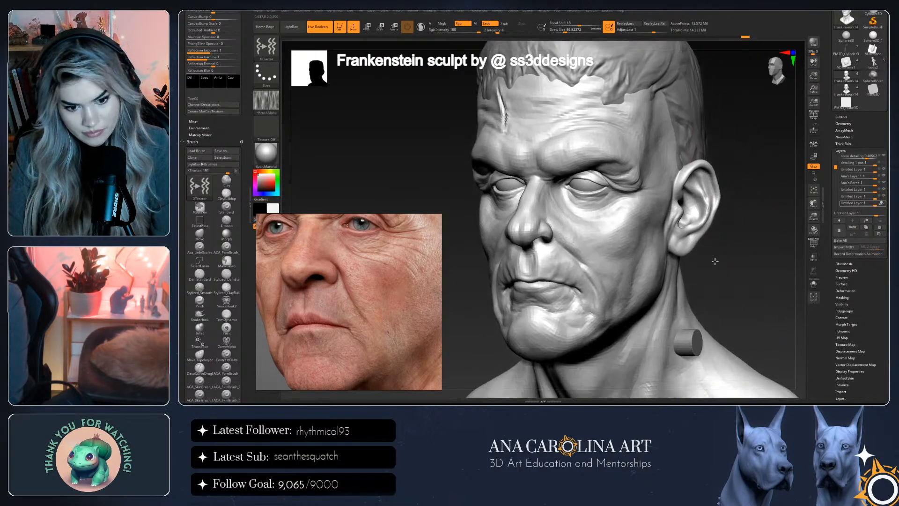
pyautogui.hotkey('ctrl', 'shift', 'z')
pyautogui.hotkey('ctrl', 'shift', 'z')
pyautogui.hotkey('ctrl', 'shift', 'z')
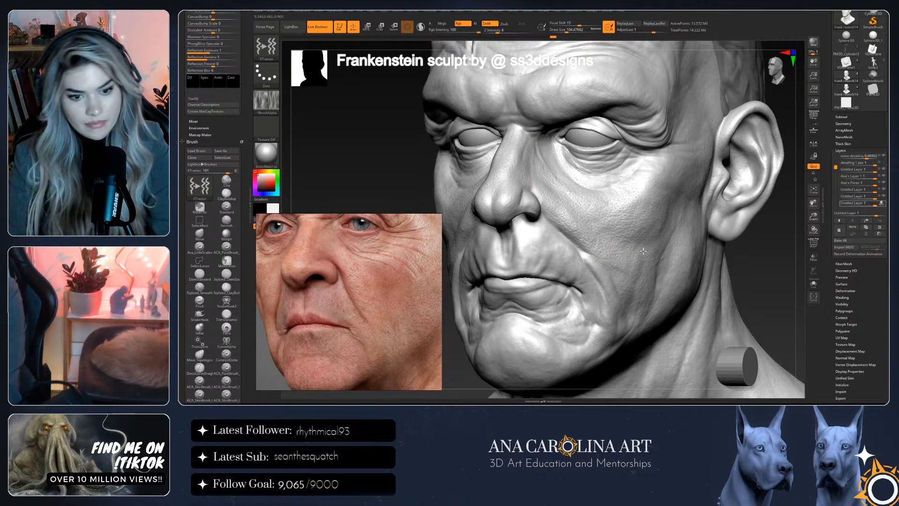
# Add more streak texture to the outer cheek, and beside the nose with the brush size reduced to about 65
pyautogui.moveTo(760, 254); pyautogui.dragTo(723, 244)
pyautogui.moveTo(684, 220); pyautogui.dragTo(673, 217)
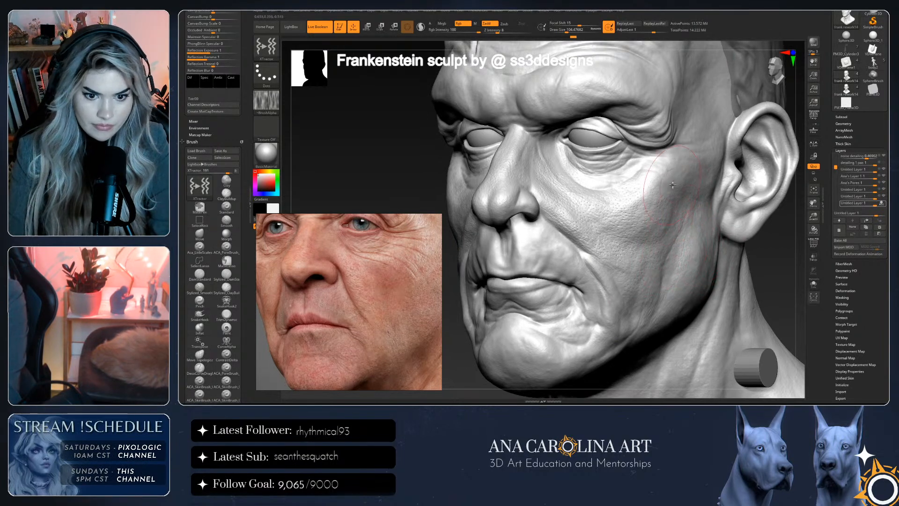
pyautogui.moveTo(771, 266); pyautogui.dragTo(767, 259)
pyautogui.press('space')
pyautogui.moveTo(593, 180); pyautogui.dragTo(583, 181)
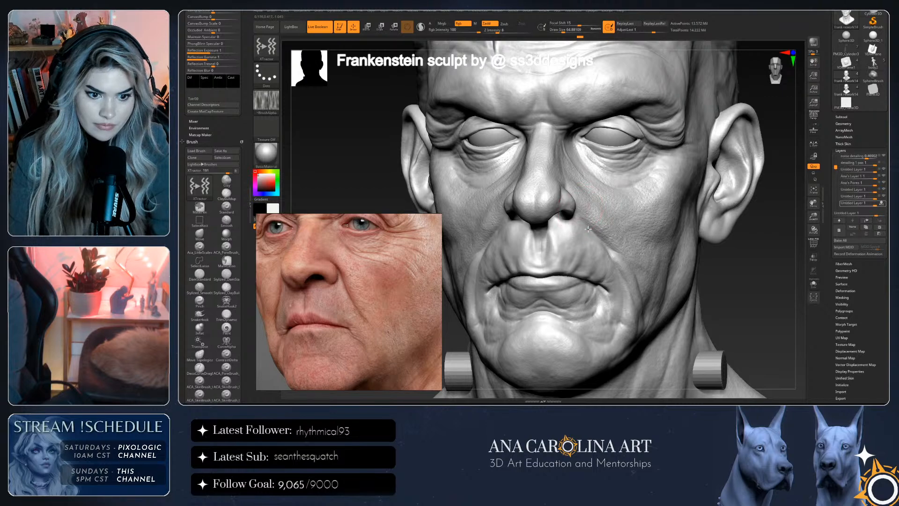
pyautogui.moveTo(730, 262); pyautogui.dragTo(787, 239)
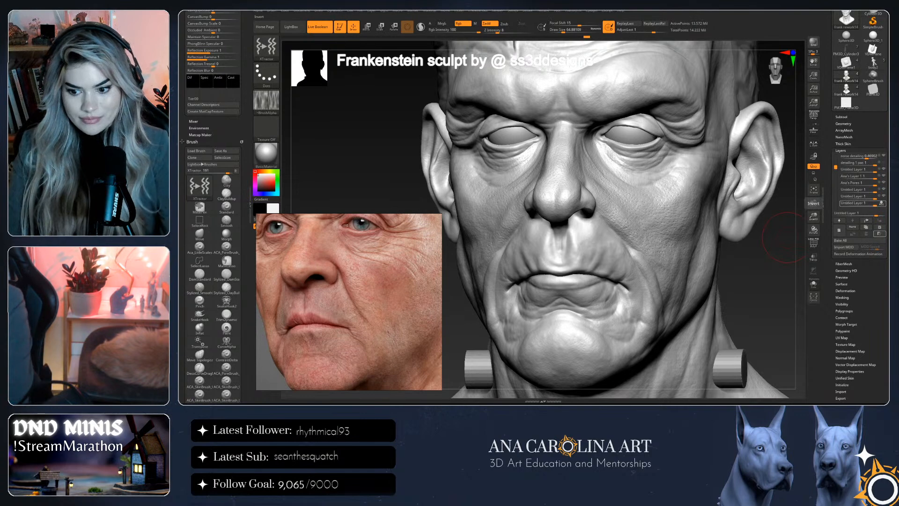
# Brush streak texture across both cheeks and toward the jaw, enlarging the brush and working from front and three-quarter views
pyautogui.moveTo(786, 236); pyautogui.dragTo(787, 305)
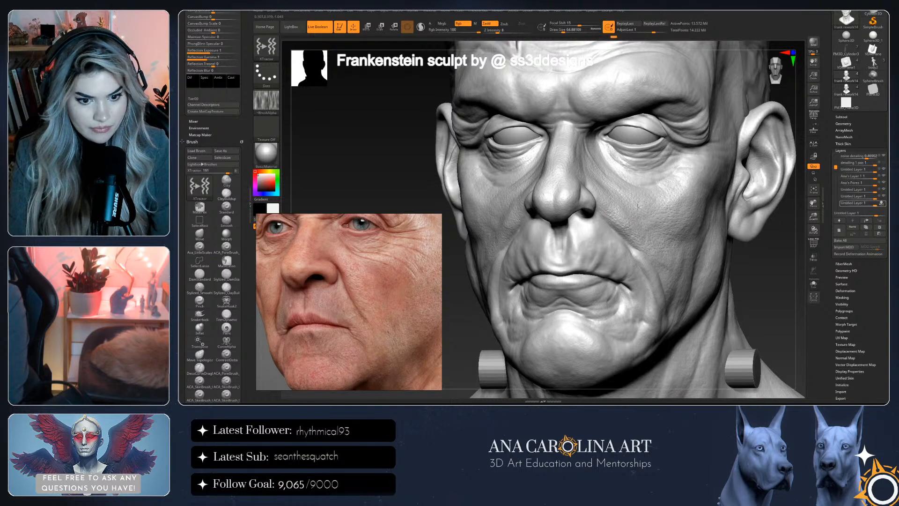
pyautogui.moveTo(777, 253); pyautogui.dragTo(755, 266)
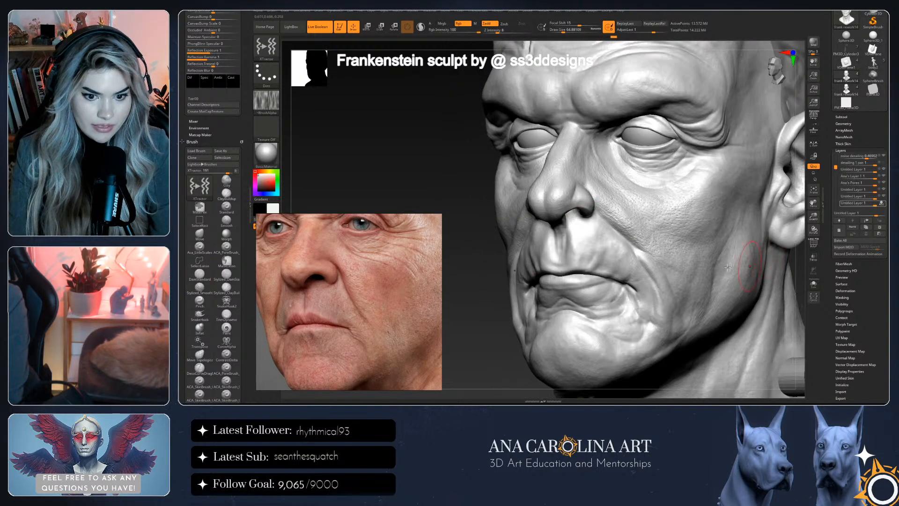
pyautogui.moveTo(467, 166); pyautogui.dragTo(473, 225)
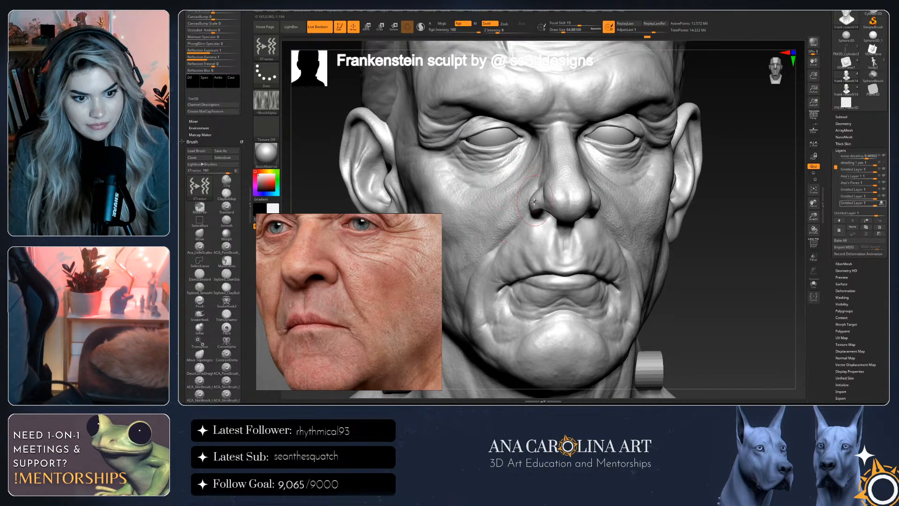
pyautogui.moveTo(746, 296); pyautogui.dragTo(594, 202)
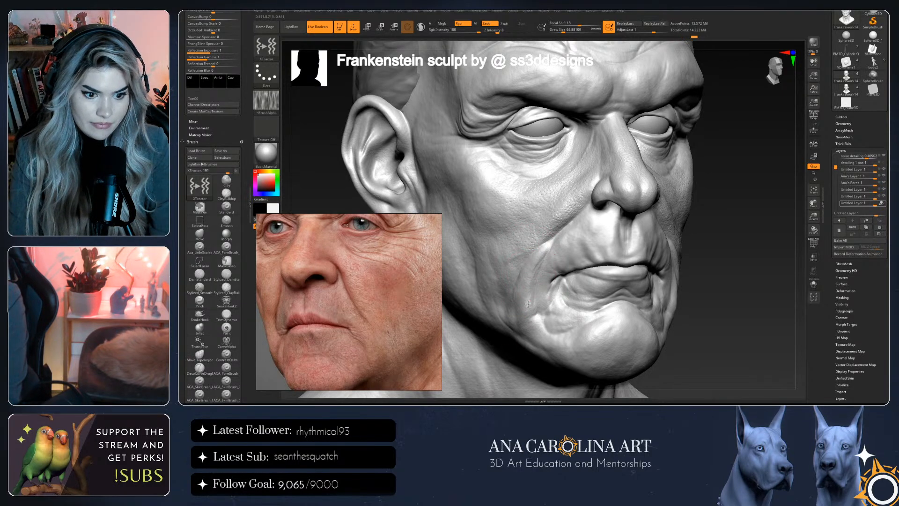
pyautogui.press(']')
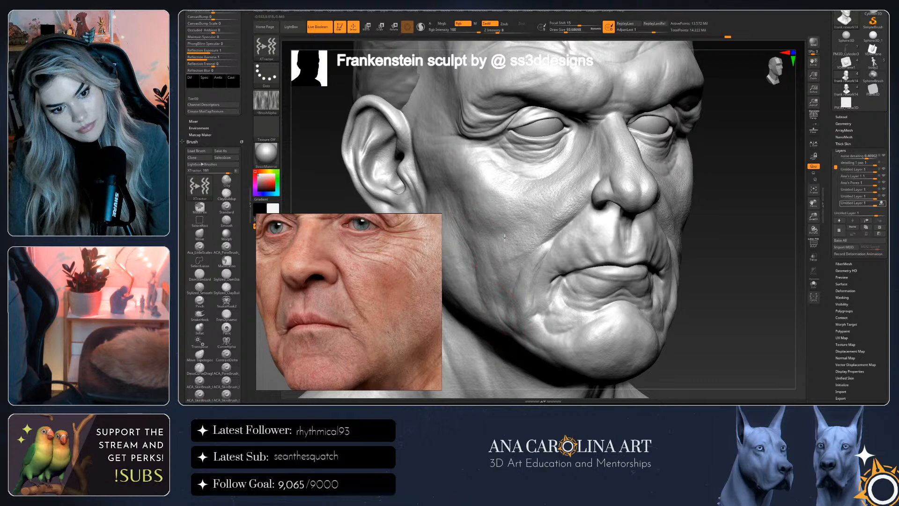
pyautogui.moveTo(672, 237); pyautogui.dragTo(514, 246, button='right')
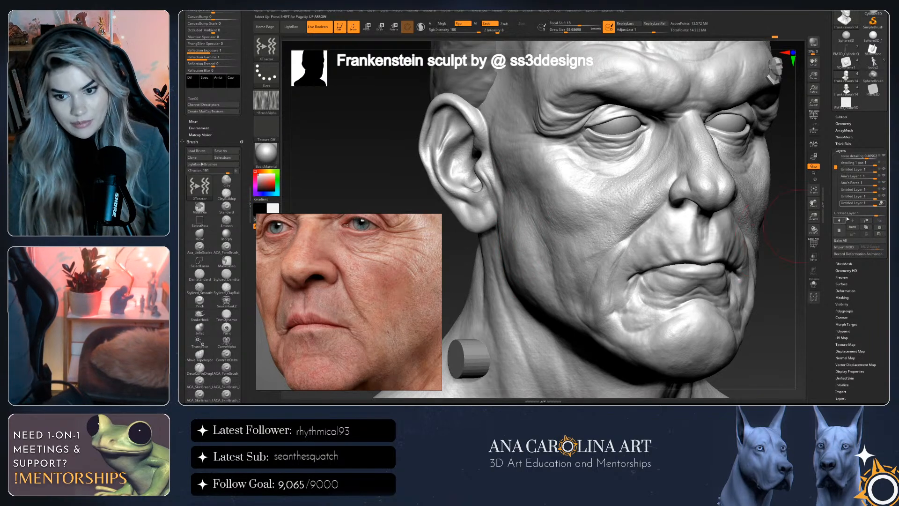
# Reduce the intensity of the second-lowest untitled sculpt layer to about 0.61, and resume recording on the bottom layer
pyautogui.moveTo(874, 198); pyautogui.dragTo(869, 199)
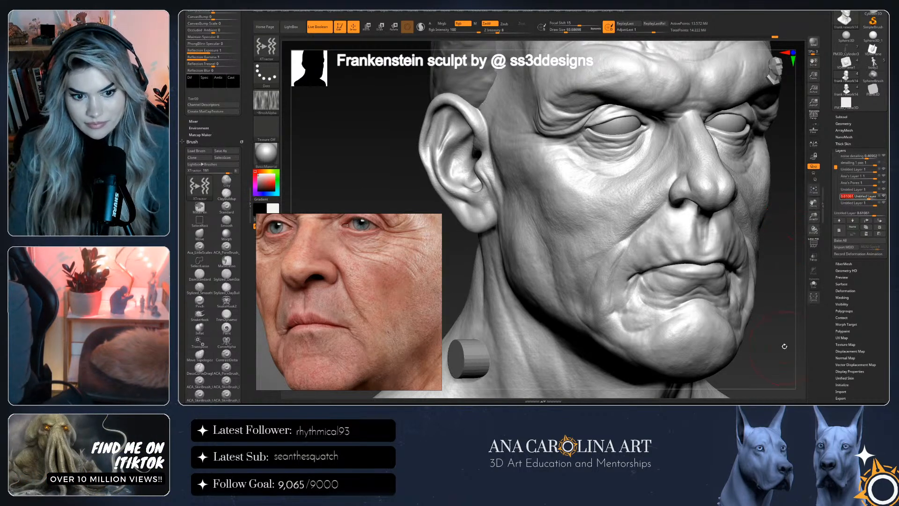
pyautogui.moveTo(702, 281); pyautogui.dragTo(627, 312, button='right')
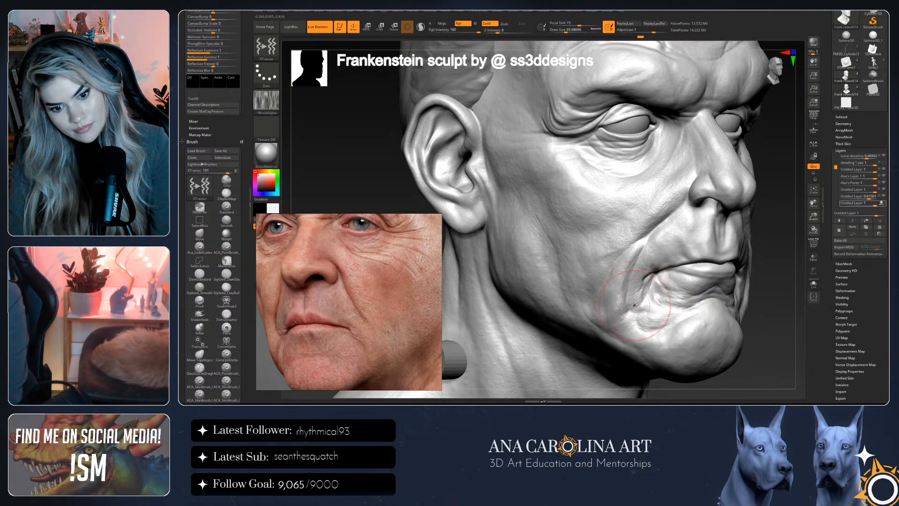
# Reduce the brush size to about 59 and brush fine streak texture around the mouth corners, upper lip and chin folds
pyautogui.press('ctrl')
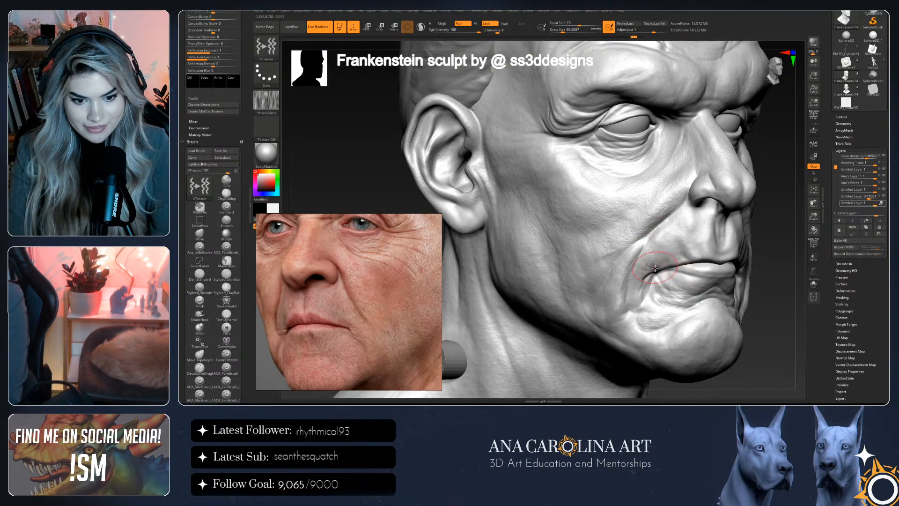
pyautogui.moveTo(646, 279)
pyautogui.mouseDown()
pyautogui.moveTo(721, 261)
pyautogui.moveTo(656, 282)
pyautogui.moveTo(609, 284)
pyautogui.mouseUp()
pyautogui.keyDown('alt'); pyautogui.moveTo(503, 285); pyautogui.dragTo(451, 281); pyautogui.keyUp('alt')
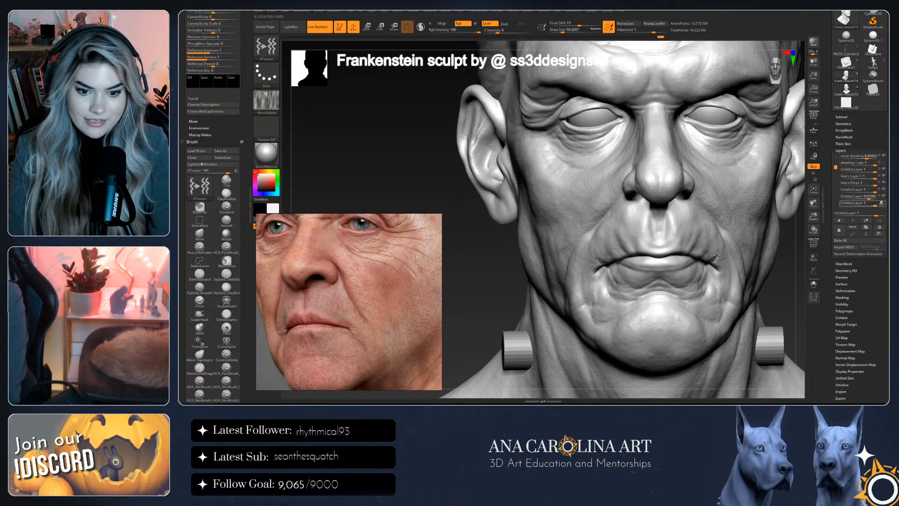
pyautogui.moveTo(778, 293)
pyautogui.mouseDown()
pyautogui.moveTo(665, 269)
pyautogui.moveTo(677, 267)
pyautogui.mouseUp()
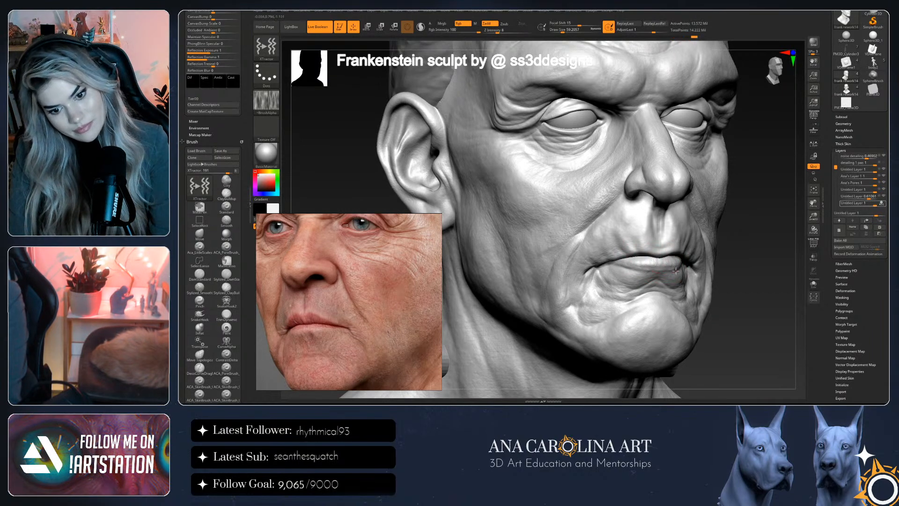
pyautogui.moveTo(743, 286); pyautogui.dragTo(668, 258)
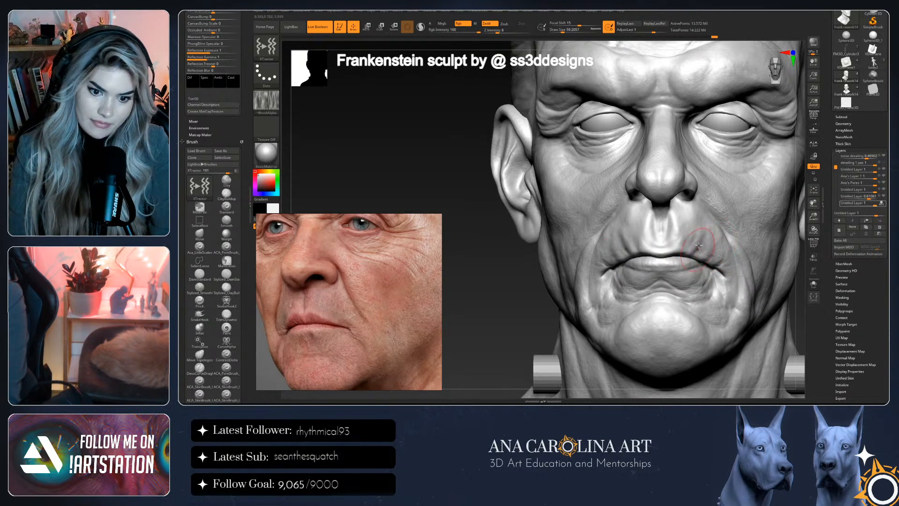
pyautogui.moveTo(693, 234)
pyautogui.mouseDown()
pyautogui.moveTo(674, 222)
pyautogui.moveTo(675, 242)
pyautogui.mouseUp()
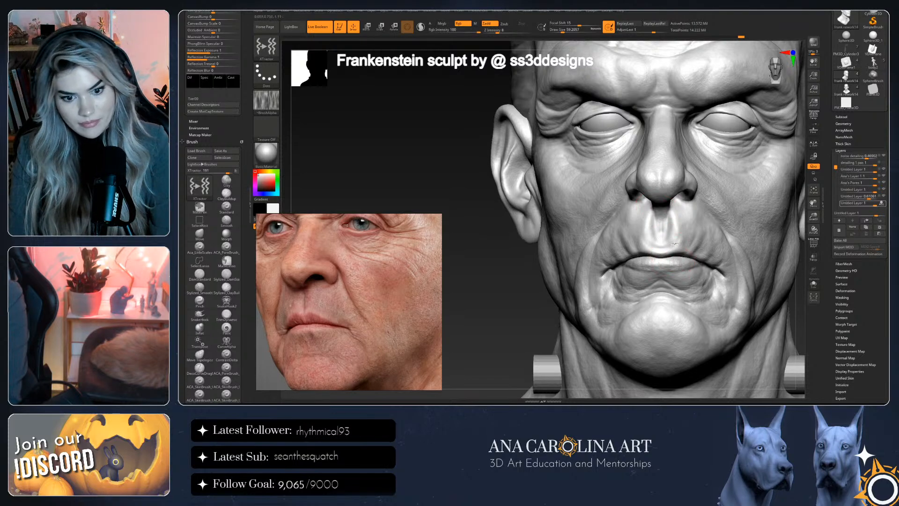
pyautogui.moveTo(536, 326); pyautogui.dragTo(614, 243)
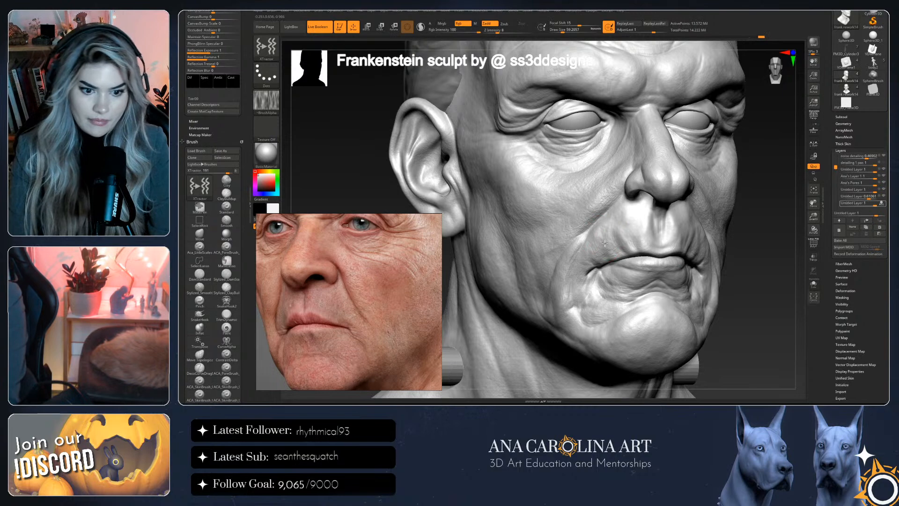
pyautogui.moveTo(646, 300); pyautogui.dragTo(623, 318)
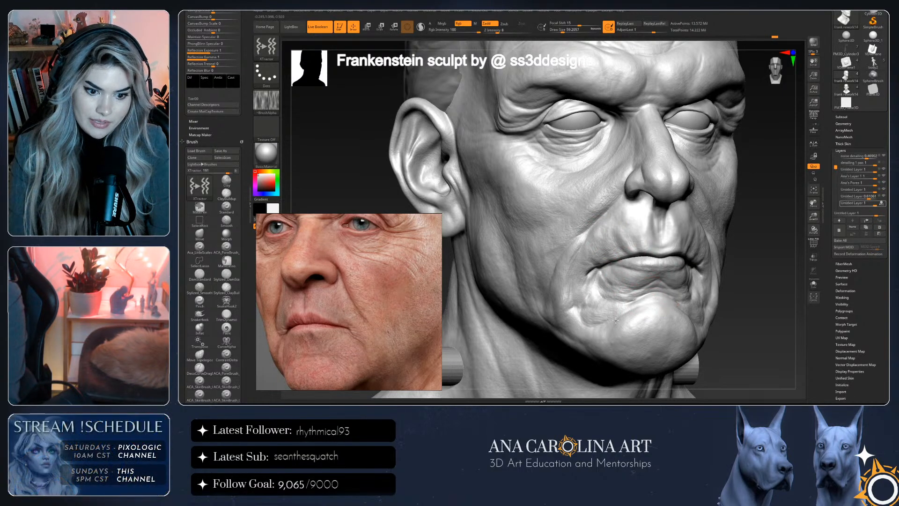
# Enlarge the brush to about 83, undo the last stroke, and brush streak texture over the upper lip, mouth area and chin
pyautogui.moveTo(742, 297)
pyautogui.keyDown('alt'); pyautogui.mouseDown()
pyautogui.moveTo(721, 251)
pyautogui.moveTo(714, 279)
pyautogui.moveTo(604, 202)
pyautogui.moveTo(614, 189)
pyautogui.mouseUp(); pyautogui.keyUp('alt')
pyautogui.press('space')
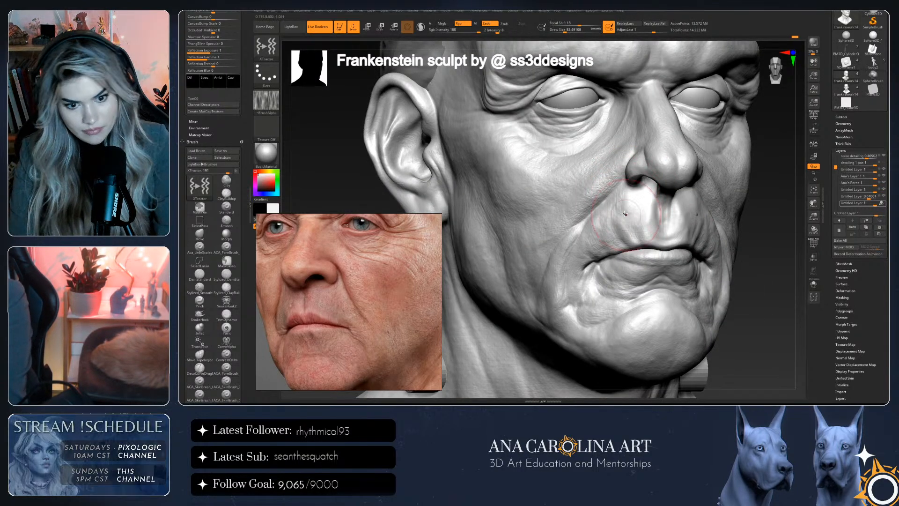
pyautogui.hotkey('ctrl', 'z')
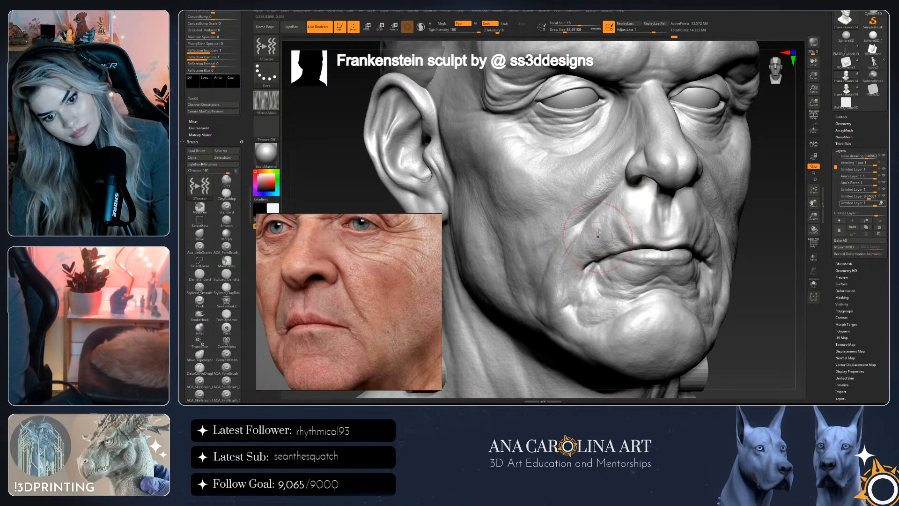
pyautogui.moveTo(590, 250); pyautogui.dragTo(592, 240)
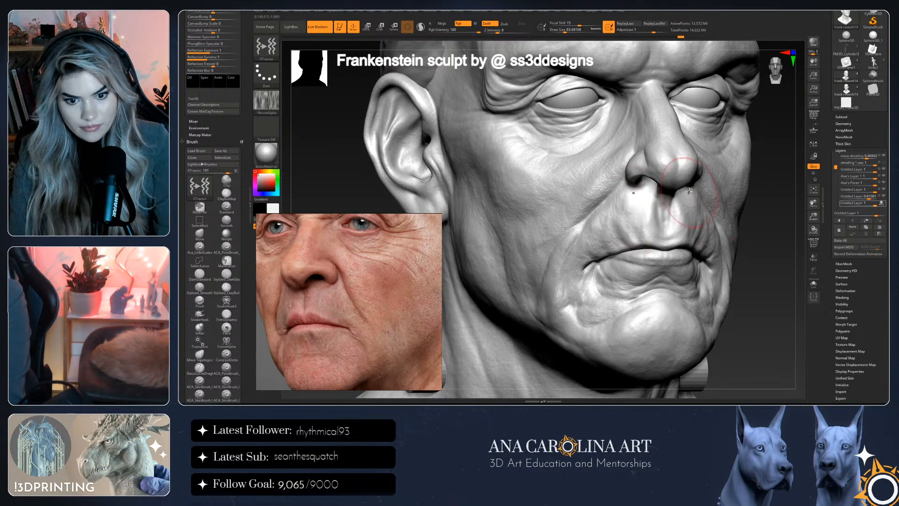
pyautogui.moveTo(682, 224); pyautogui.dragTo(677, 201)
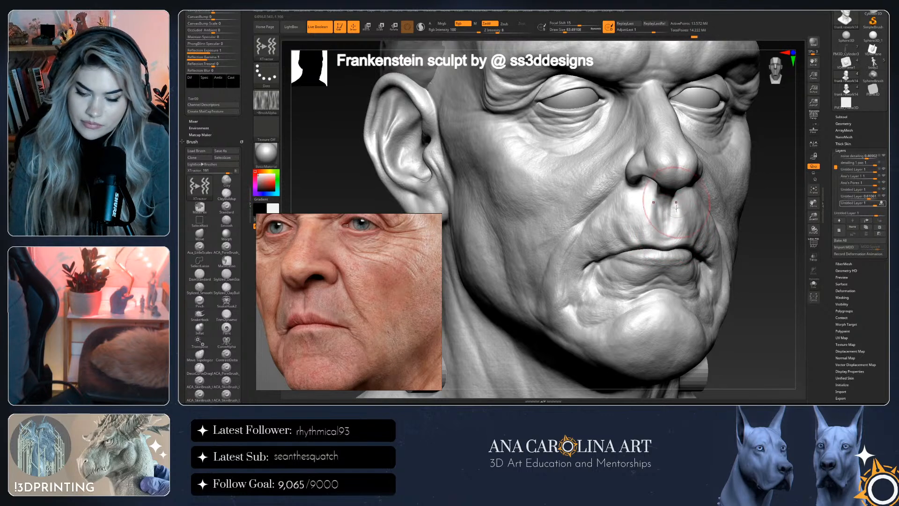
pyautogui.moveTo(572, 293)
pyautogui.mouseDown()
pyautogui.moveTo(592, 255)
pyautogui.moveTo(622, 256)
pyautogui.mouseUp()
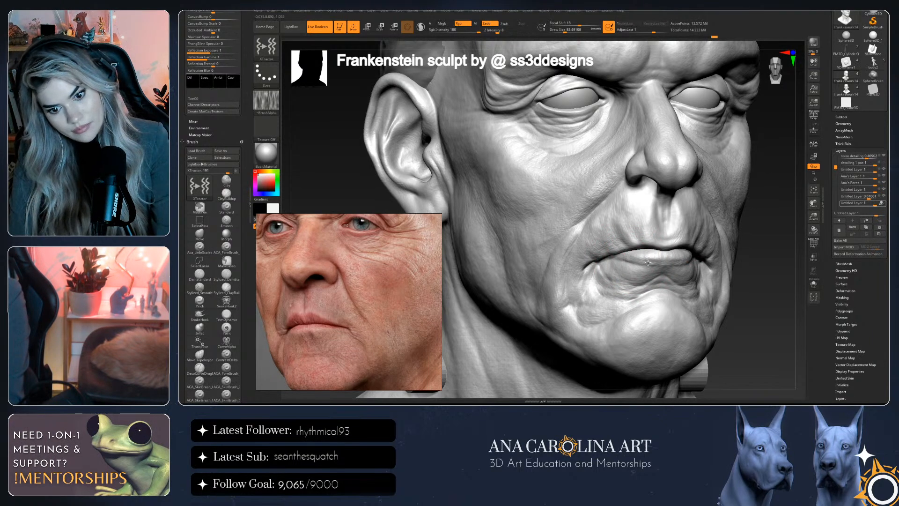
pyautogui.moveTo(646, 256); pyautogui.dragTo(613, 317, button='right')
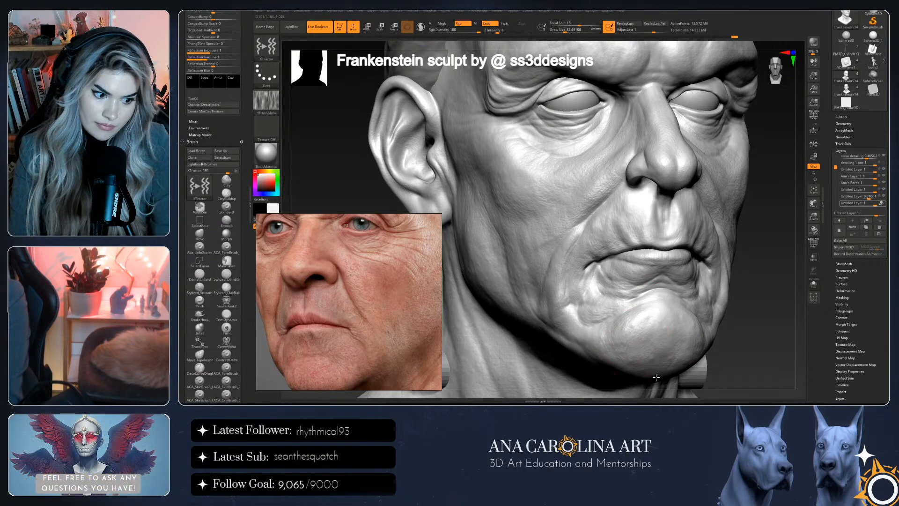
pyautogui.moveTo(654, 377); pyautogui.dragTo(661, 308, button='right')
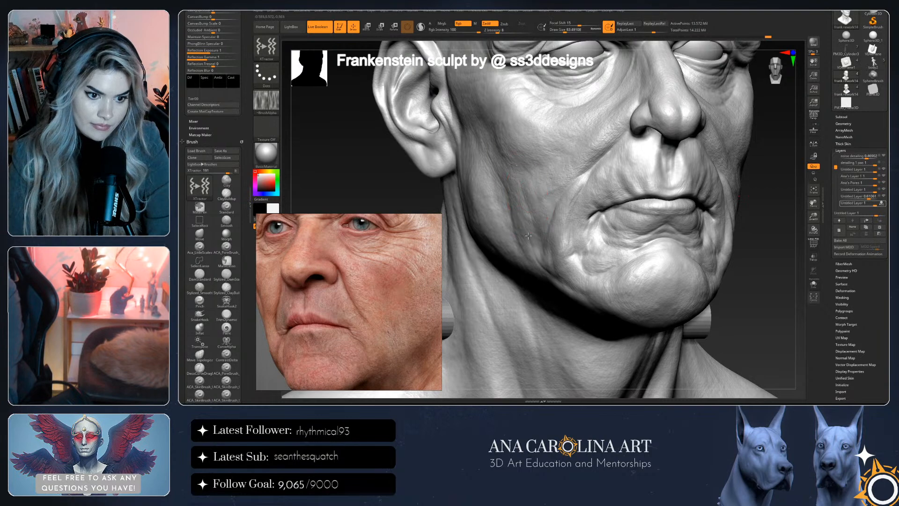
# Enlarge the brush to about 128 and brush streak texture along the jawline and under the jaw from the side
pyautogui.moveTo(693, 280); pyautogui.dragTo(543, 226, button='right')
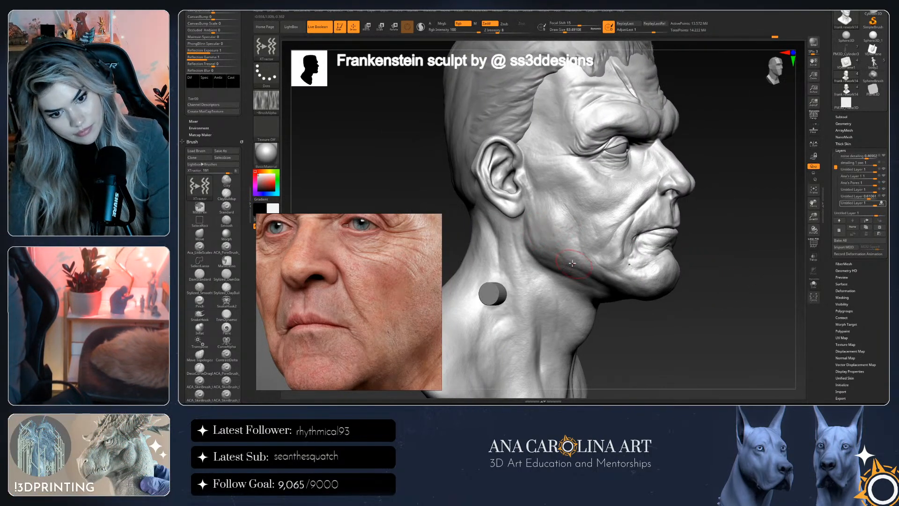
pyautogui.rightClick(543, 254)
pyautogui.moveTo(515, 215); pyautogui.dragTo(534, 215)
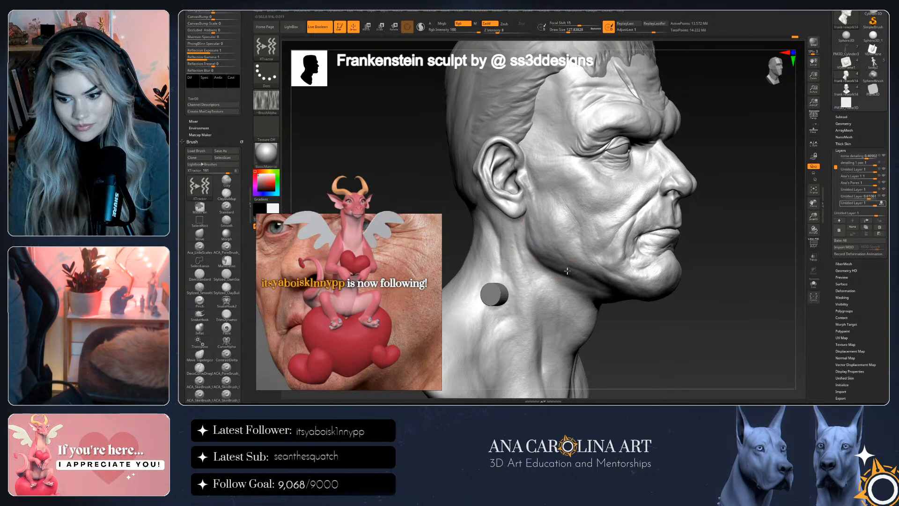
pyautogui.moveTo(705, 293); pyautogui.dragTo(735, 338)
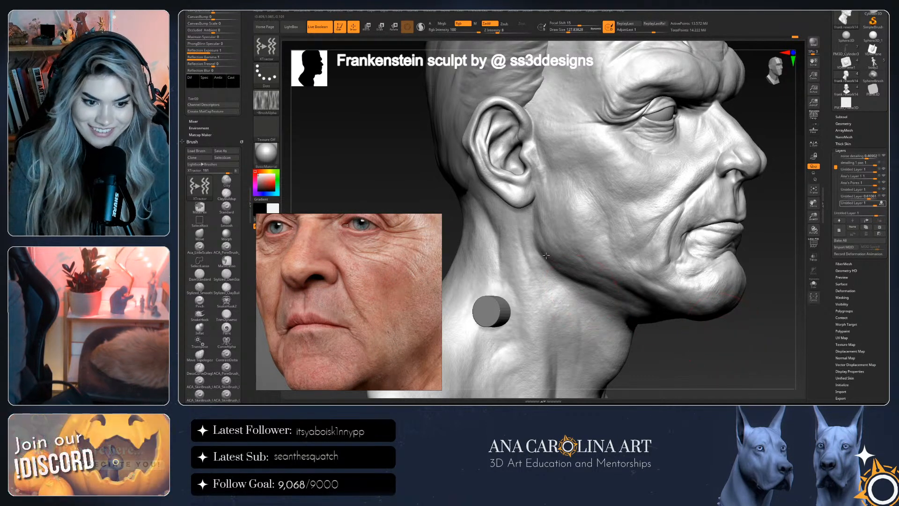
pyautogui.moveTo(678, 315); pyautogui.dragTo(607, 280)
pyautogui.moveTo(604, 290); pyautogui.dragTo(571, 272, button='right')
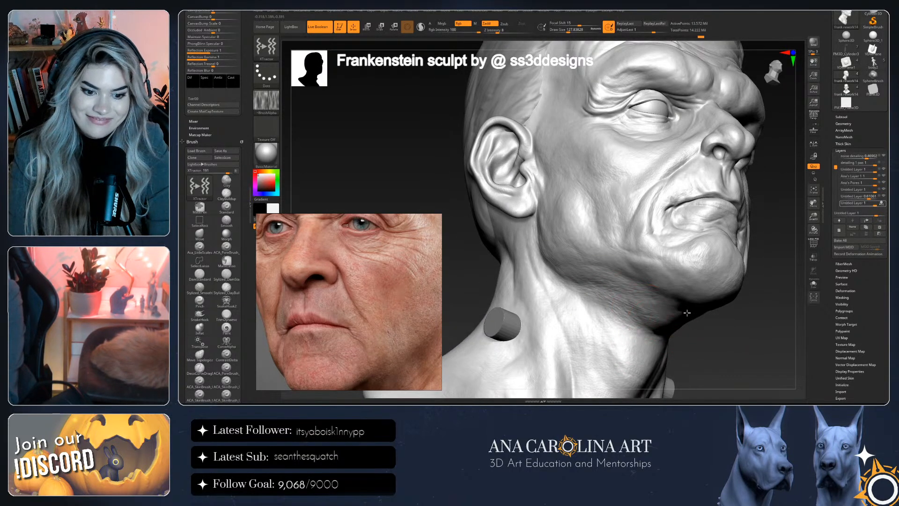
# Brush streak texture down the front and side of the neck toward the collarbones
pyautogui.keyDown('ctrl'); pyautogui.moveTo(705, 342); pyautogui.dragTo(703, 311, button='right'); pyautogui.keyUp('ctrl')
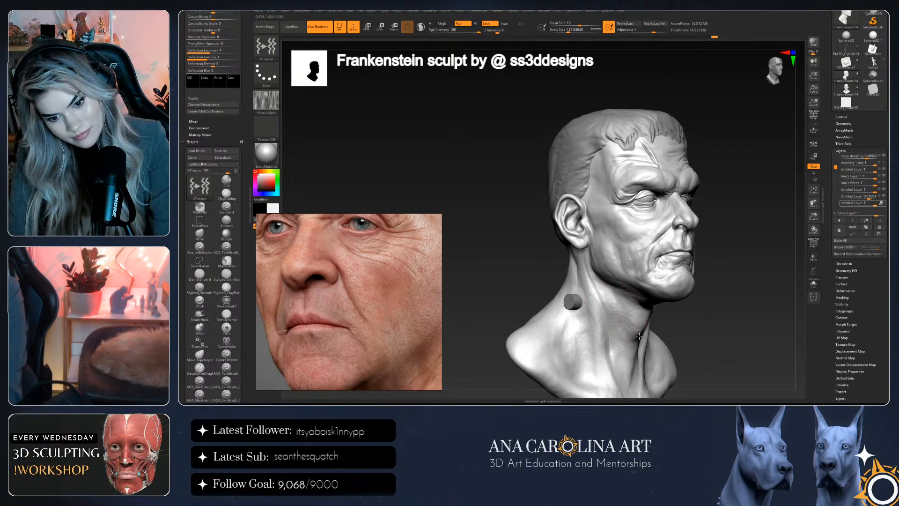
pyautogui.moveTo(641, 306); pyautogui.dragTo(638, 349, button='right')
pyautogui.moveTo(702, 336)
pyautogui.mouseDown(button='right')
pyautogui.moveTo(735, 304)
pyautogui.moveTo(717, 289)
pyautogui.moveTo(723, 251)
pyautogui.moveTo(669, 150)
pyautogui.mouseUp(button='right')
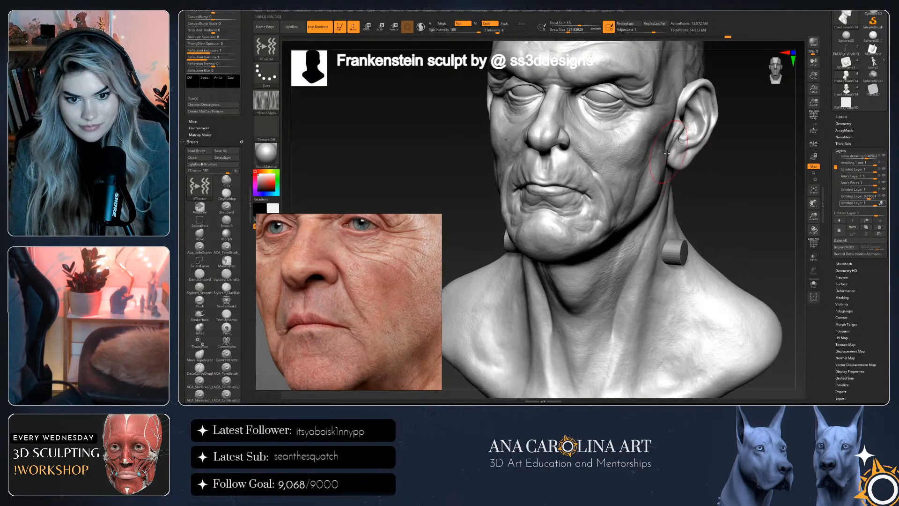
pyautogui.moveTo(682, 101)
pyautogui.mouseDown(button='right')
pyautogui.moveTo(679, 224)
pyautogui.moveTo(666, 227)
pyautogui.mouseUp(button='right')
# Adjust the brush size to about 51 for texture beside the ear, and to about 105 for the temple
pyautogui.rightClick(707, 218)
pyautogui.press('ctrl')
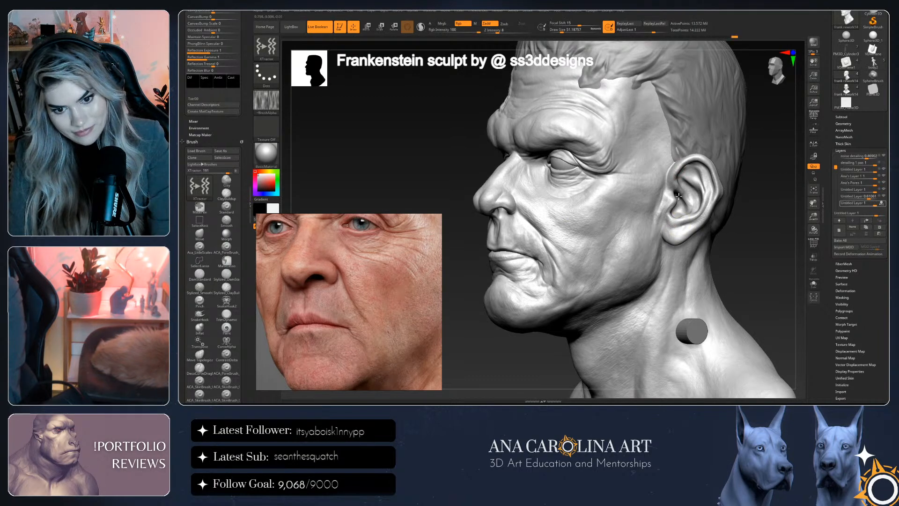
pyautogui.rightClick(663, 181)
pyautogui.rightClick(661, 192)
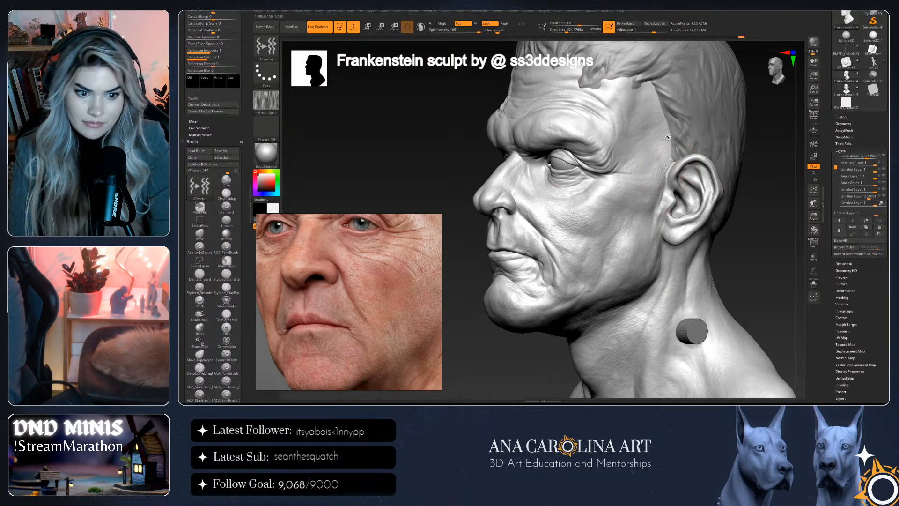
# Set the brush size to about 65 and brush fine streak texture over the upper cheek and the bag under the eye
pyautogui.moveTo(658, 187)
pyautogui.mouseDown(button='right')
pyautogui.moveTo(601, 197)
pyautogui.moveTo(792, 337)
pyautogui.moveTo(796, 317)
pyautogui.mouseUp(button='right')
pyautogui.rightClick(601, 197)
pyautogui.rightClick(661, 193)
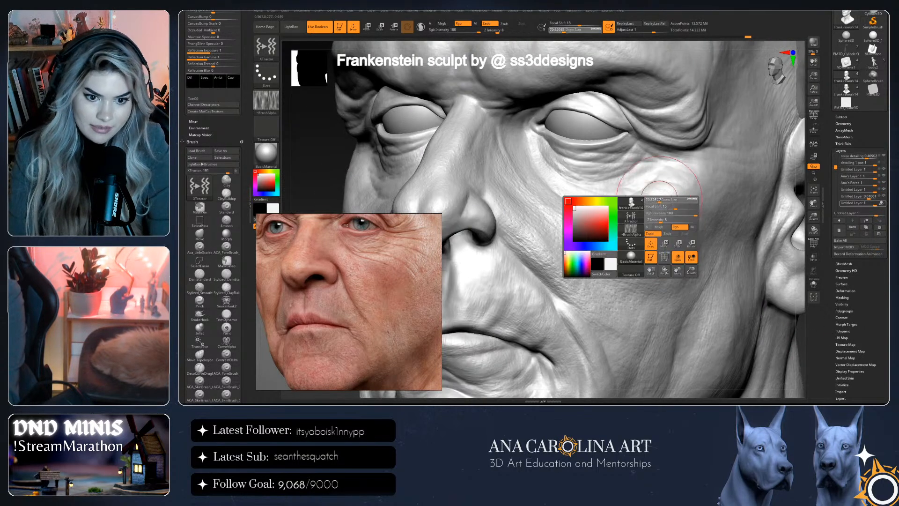
pyautogui.rightClick(660, 199)
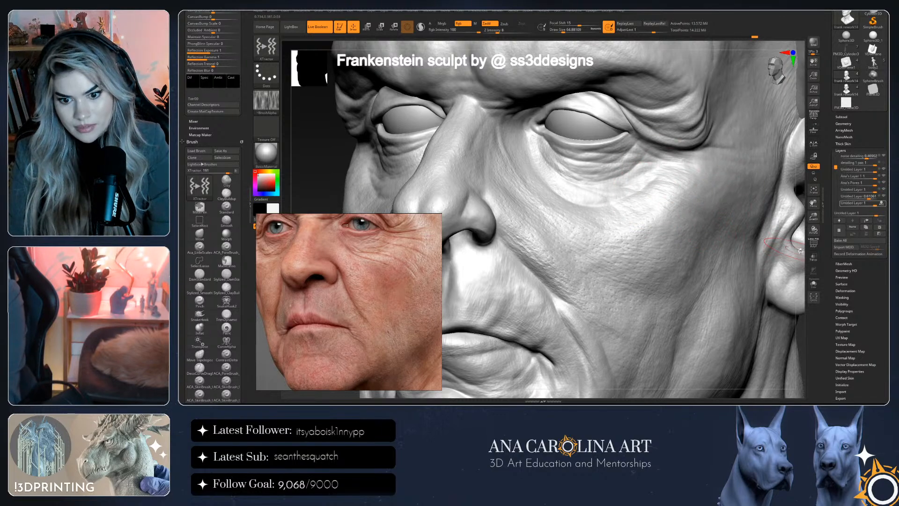
pyautogui.moveTo(800, 250); pyautogui.dragTo(646, 210)
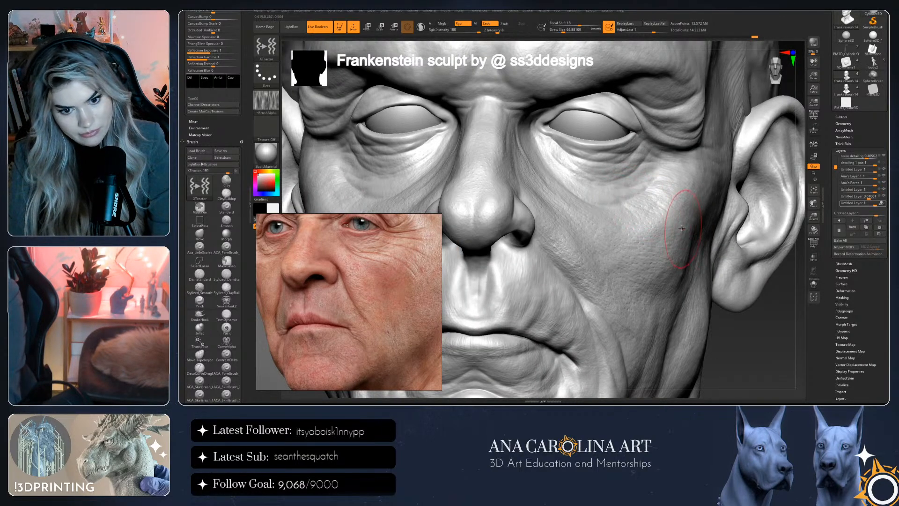
pyautogui.moveTo(604, 206); pyautogui.dragTo(576, 188)
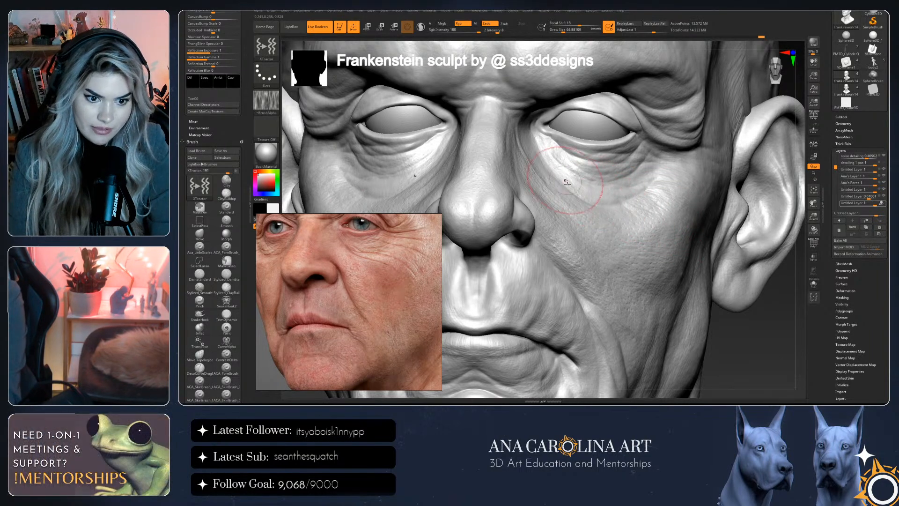
pyautogui.moveTo(654, 189)
pyautogui.mouseDown()
pyautogui.moveTo(658, 158)
pyautogui.moveTo(643, 152)
pyautogui.mouseUp()
pyautogui.moveTo(581, 166); pyautogui.dragTo(577, 180)
pyautogui.moveTo(557, 141); pyautogui.dragTo(562, 168)
pyautogui.moveTo(583, 136); pyautogui.dragTo(627, 167)
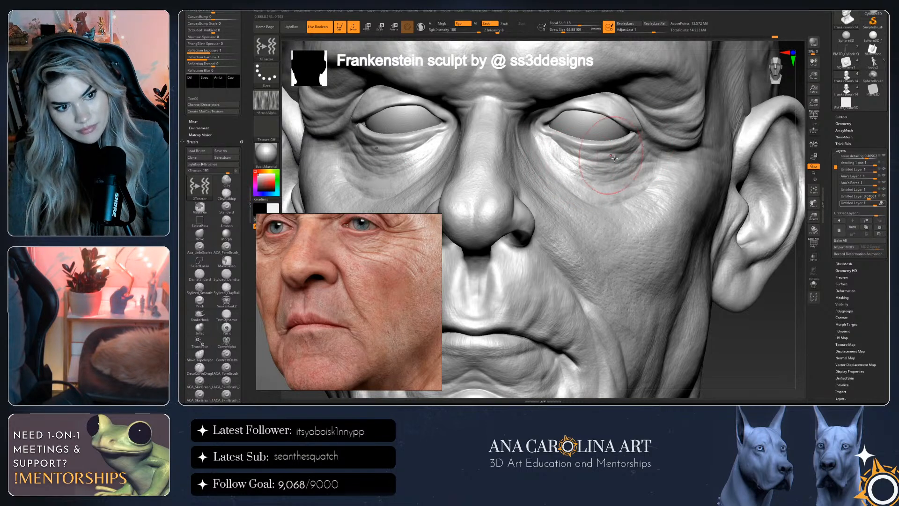
# Brush streak texture under the inner corner of the eye and across the outer cheek beside the crow's feet
pyautogui.moveTo(520, 132); pyautogui.dragTo(543, 139)
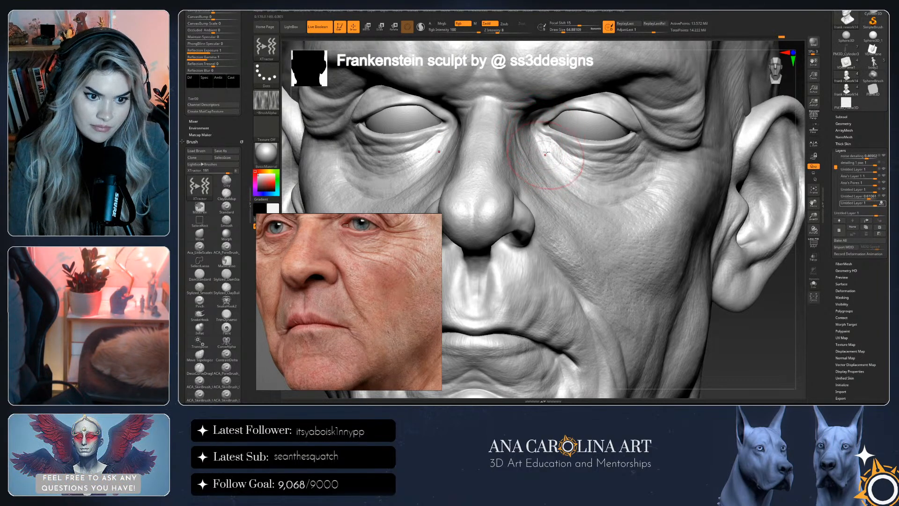
pyautogui.moveTo(581, 187); pyautogui.dragTo(545, 163)
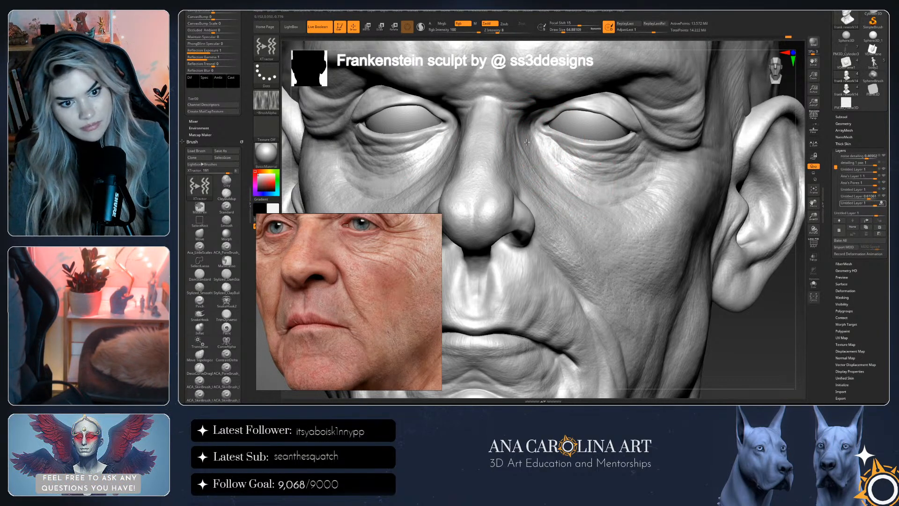
pyautogui.moveTo(707, 161); pyautogui.dragTo(701, 196, button='right')
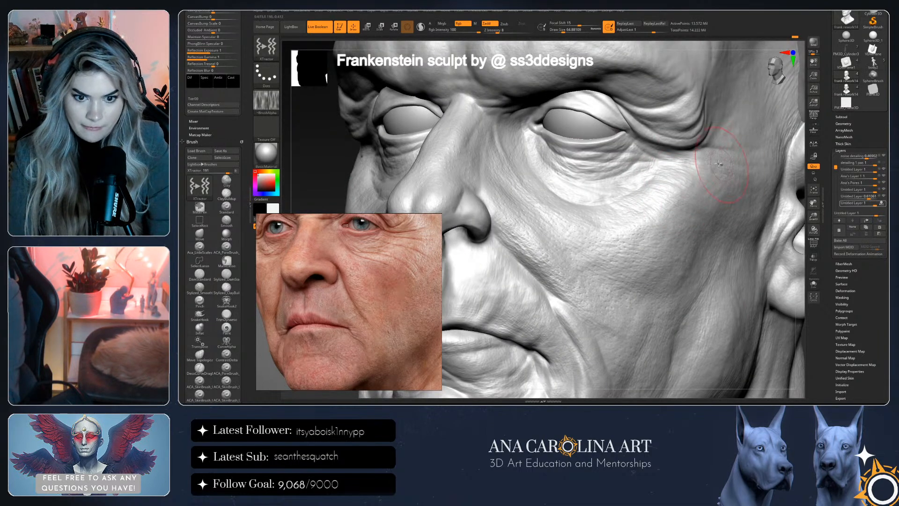
pyautogui.moveTo(702, 160); pyautogui.dragTo(679, 176)
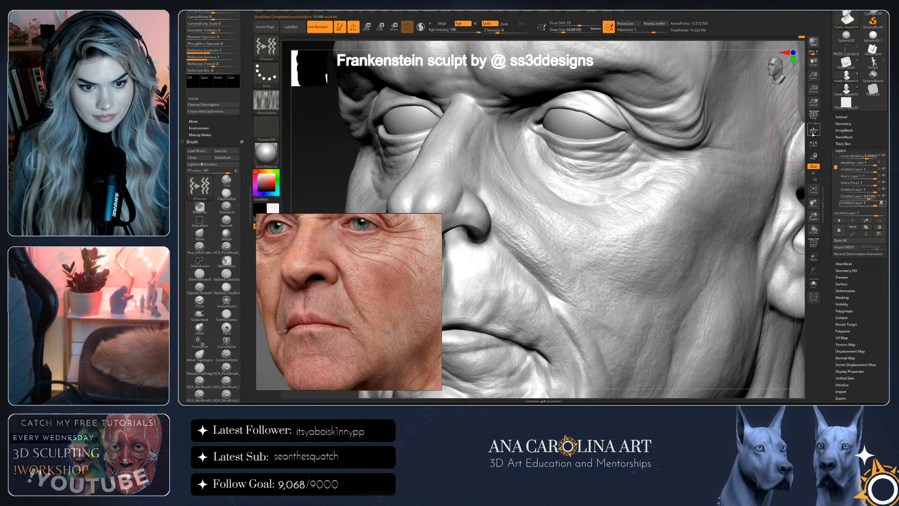
# Try streak texture on the outer upper-eyelid fold with a brush size of about 80 and a stronger Z Intensity
pyautogui.moveTo(802, 140)
pyautogui.mouseDown()
pyautogui.moveTo(808, 178)
pyautogui.moveTo(789, 183)
pyautogui.mouseUp()
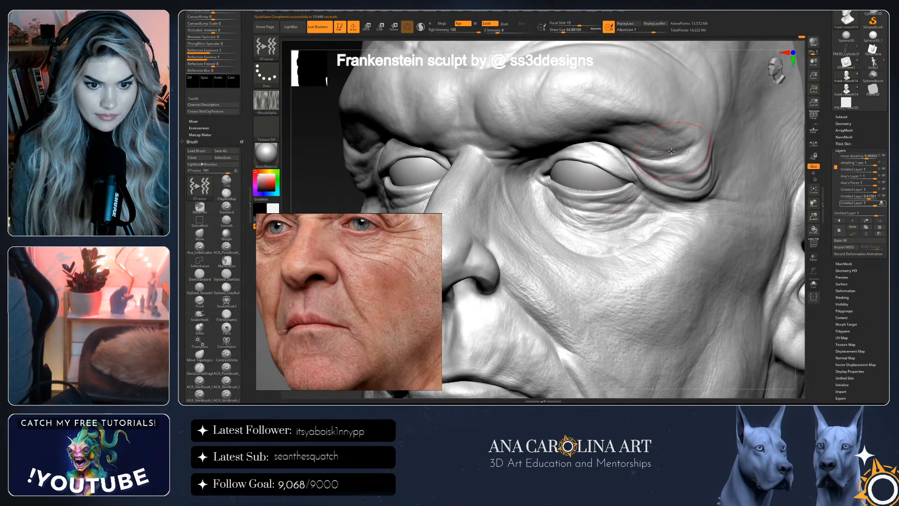
pyautogui.press('ctrl')
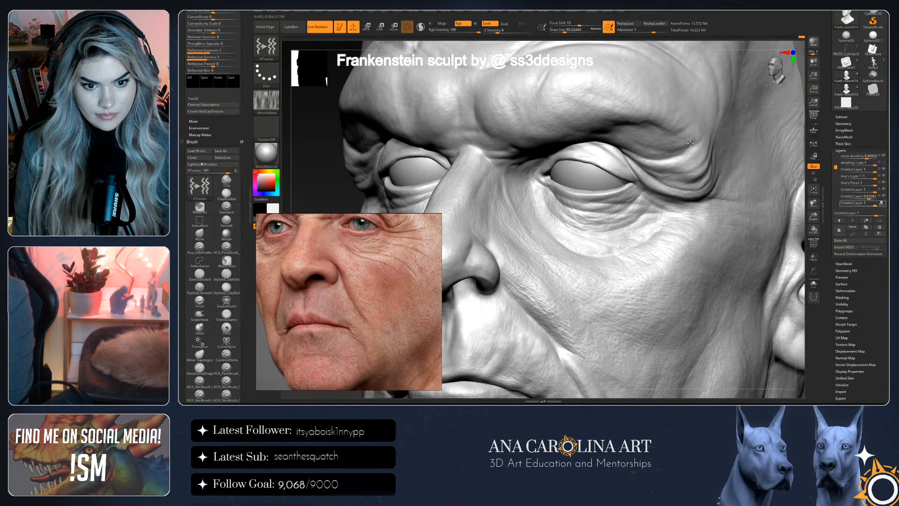
pyautogui.press('space')
pyautogui.click(648, 150)
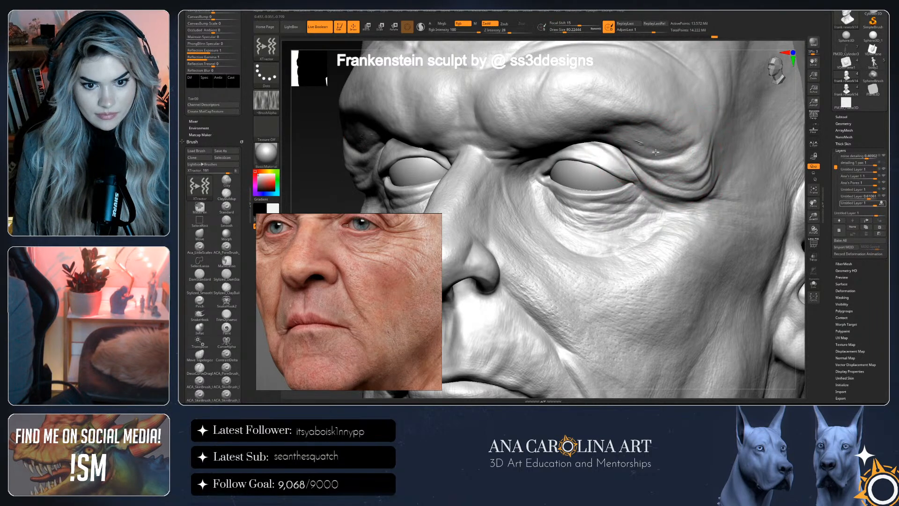
pyautogui.press('ctrl')
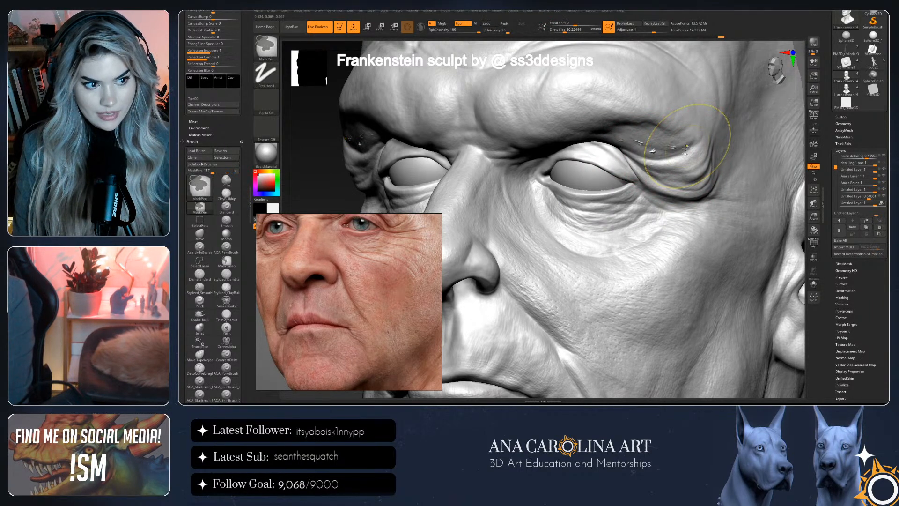
pyautogui.press('ctrl')
pyautogui.press('space')
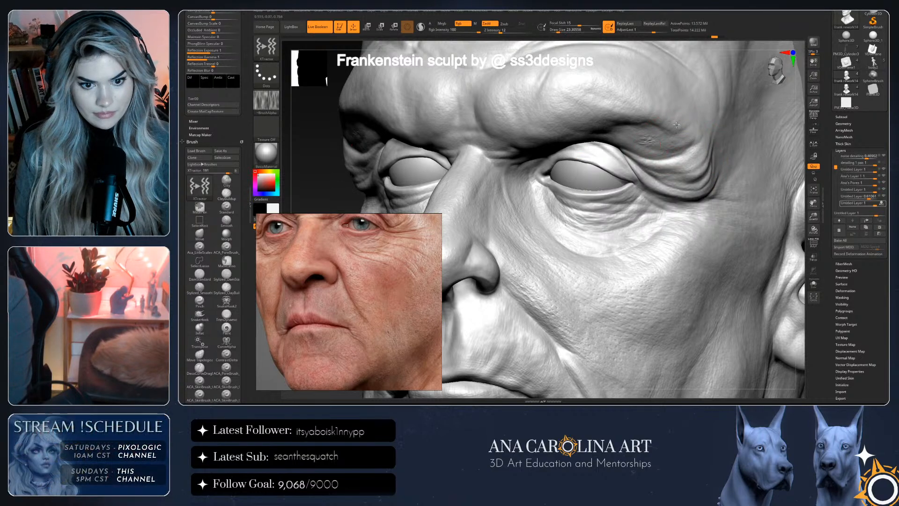
# Set the Z Intensity to about 7 and brush streaks over the outer eyelid fold at size 39 and the brow ridge at about 71
pyautogui.press('ctrl')
pyautogui.press('space')
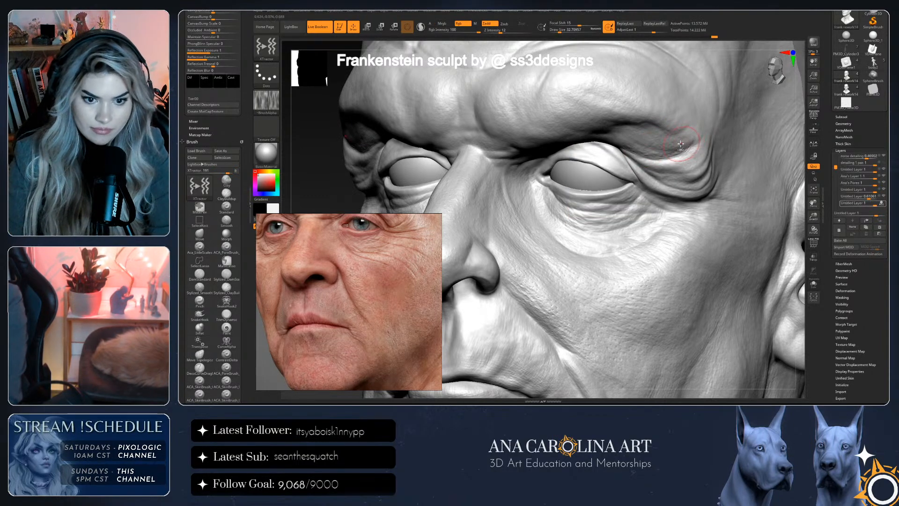
pyautogui.press('ctrl')
pyautogui.press('space')
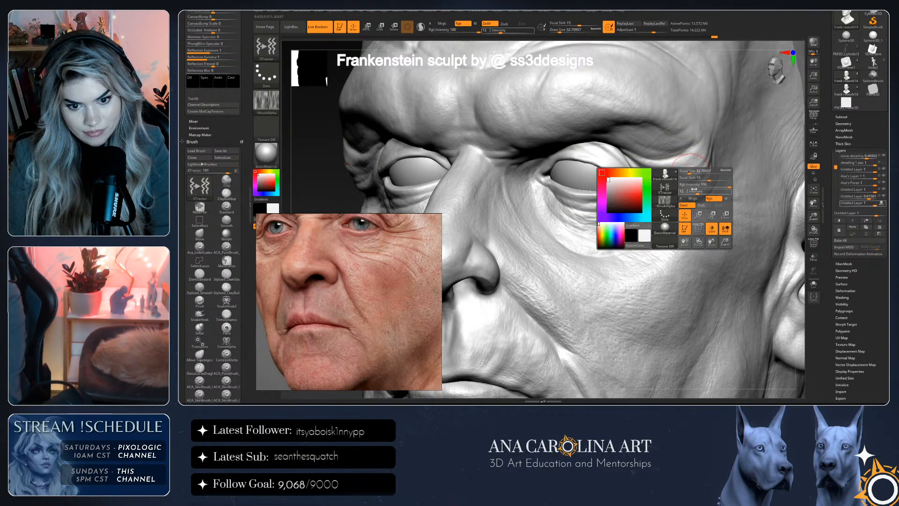
pyautogui.press('space')
pyautogui.moveTo(684, 168); pyautogui.dragTo(694, 168)
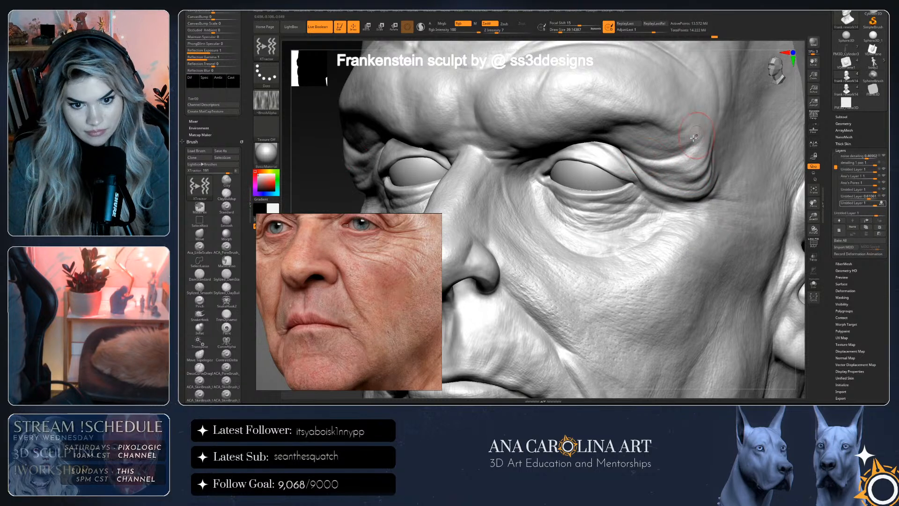
pyautogui.press(']')
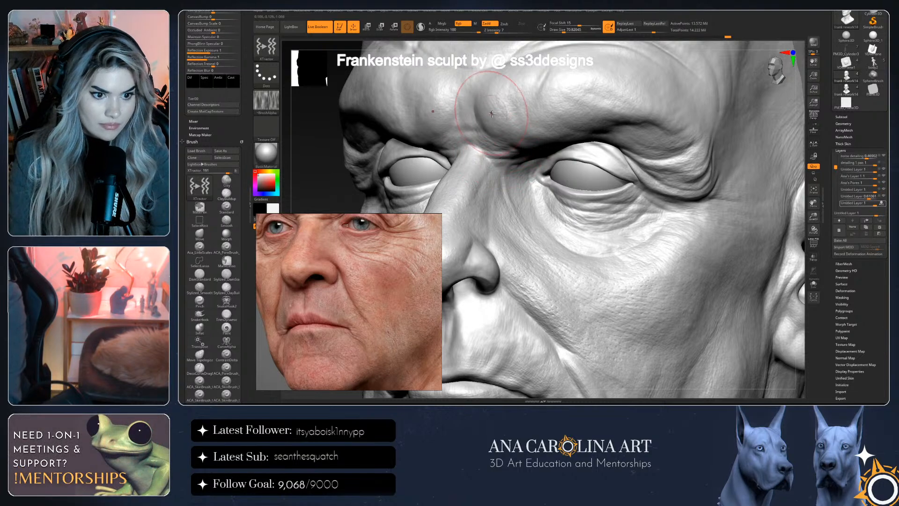
pyautogui.press('space')
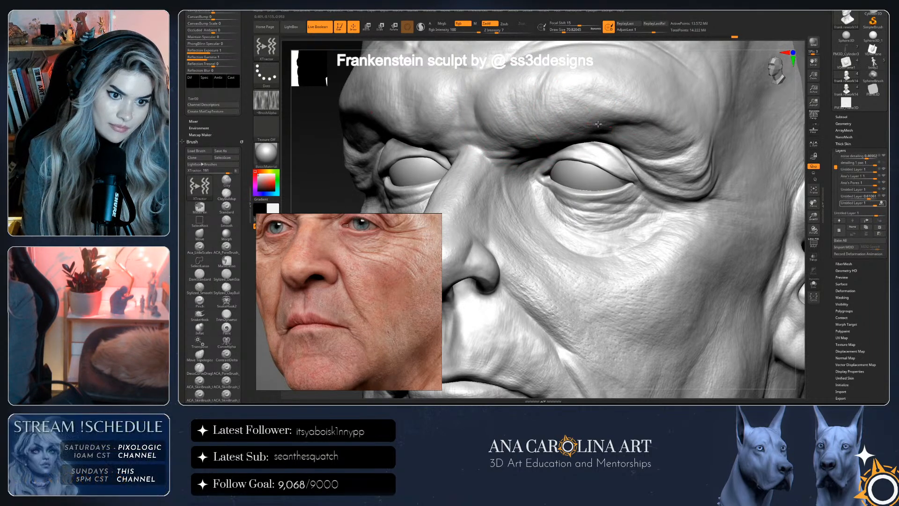
# Enlarge the brush to about 116, switch it to Zsub and brush streak texture over the side of the forehead
pyautogui.moveTo(801, 190)
pyautogui.keyDown('alt'); pyautogui.mouseDown()
pyautogui.moveTo(785, 233)
pyautogui.moveTo(775, 212)
pyautogui.moveTo(794, 229)
pyautogui.moveTo(791, 206)
pyautogui.mouseUp(); pyautogui.keyUp('alt')
pyautogui.press('s')
pyautogui.click(608, 102)
pyautogui.press('space')
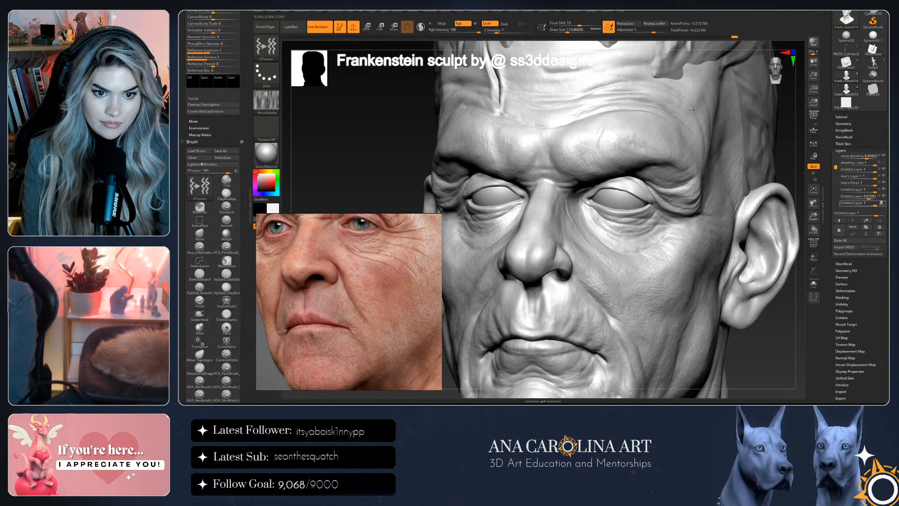
pyautogui.press('ctrl')
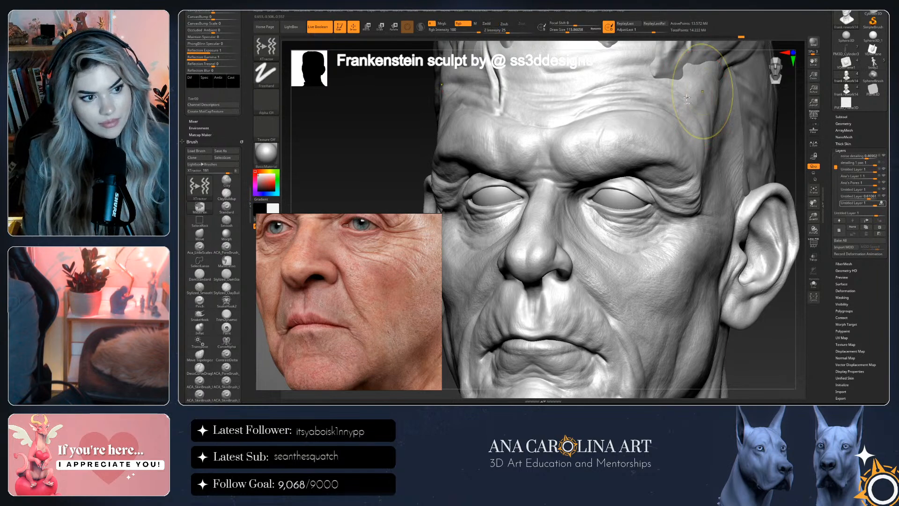
pyautogui.press('space')
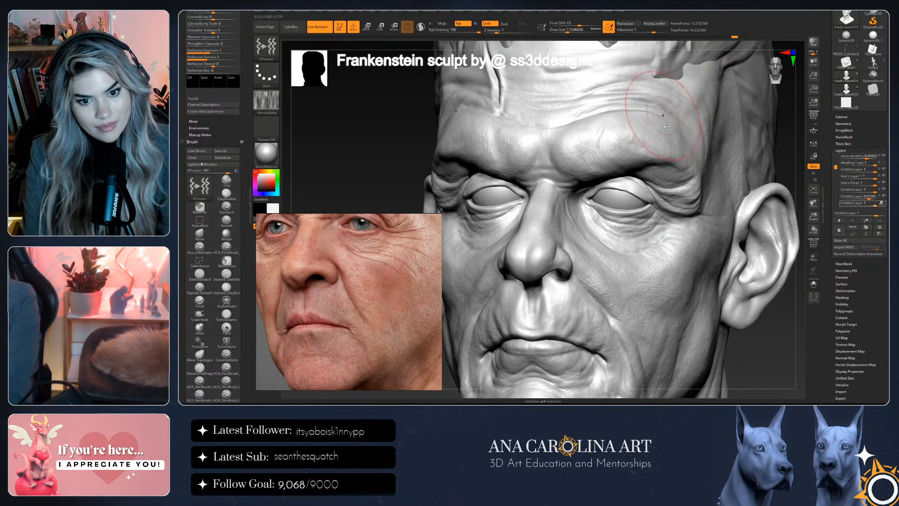
pyautogui.click(671, 160)
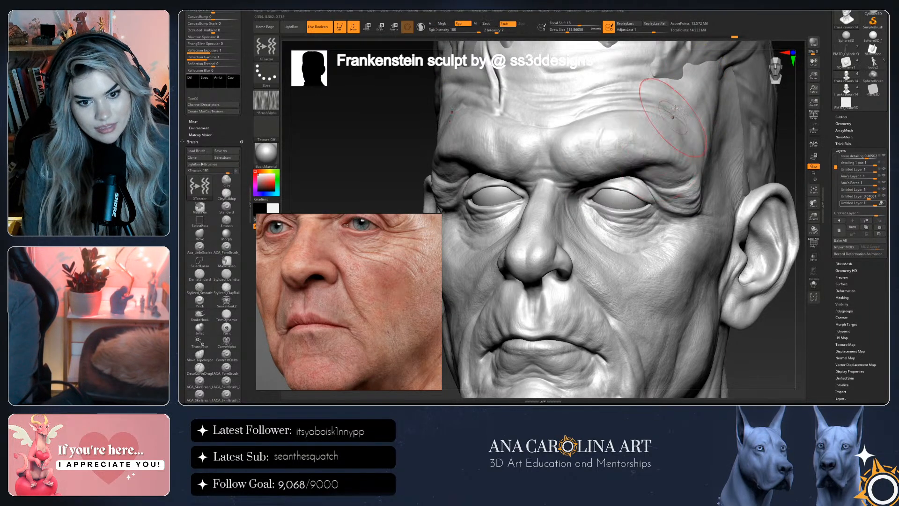
pyautogui.moveTo(614, 95)
pyautogui.mouseDown()
pyautogui.moveTo(679, 104)
pyautogui.moveTo(660, 94)
pyautogui.moveTo(697, 115)
pyautogui.mouseUp()
pyautogui.moveTo(642, 91); pyautogui.dragTo(713, 126)
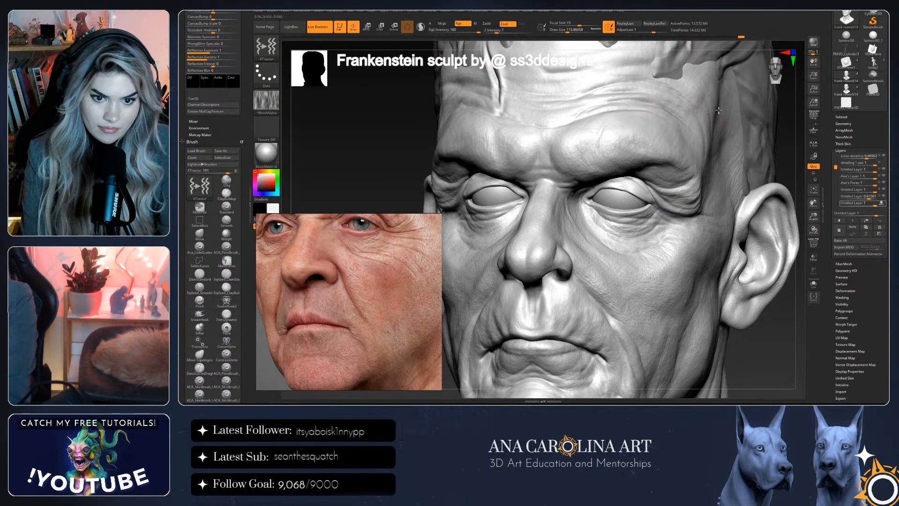
# Brush carved streak texture over the temple, the upper cheek and the forehead below the hairline
pyautogui.moveTo(788, 133); pyautogui.dragTo(731, 126)
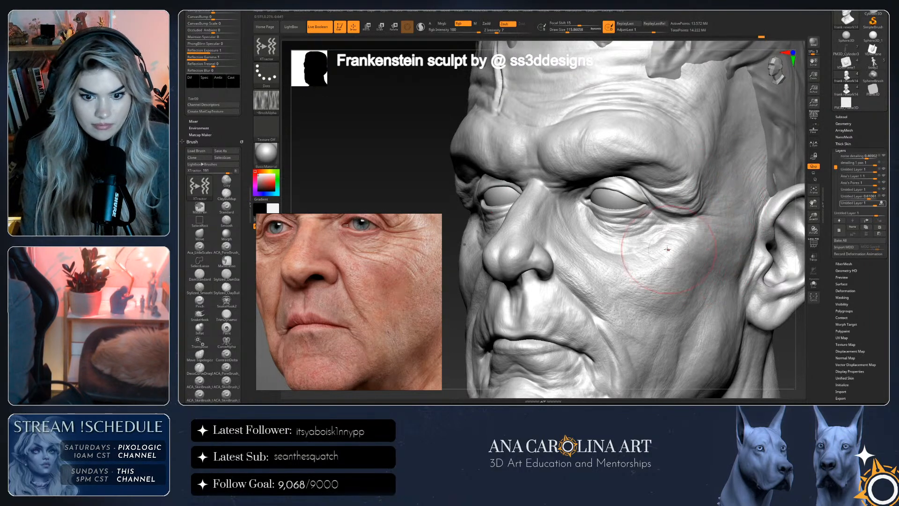
pyautogui.keyDown('shift'); pyautogui.moveTo(793, 280); pyautogui.dragTo(827, 393); pyautogui.keyUp('shift')
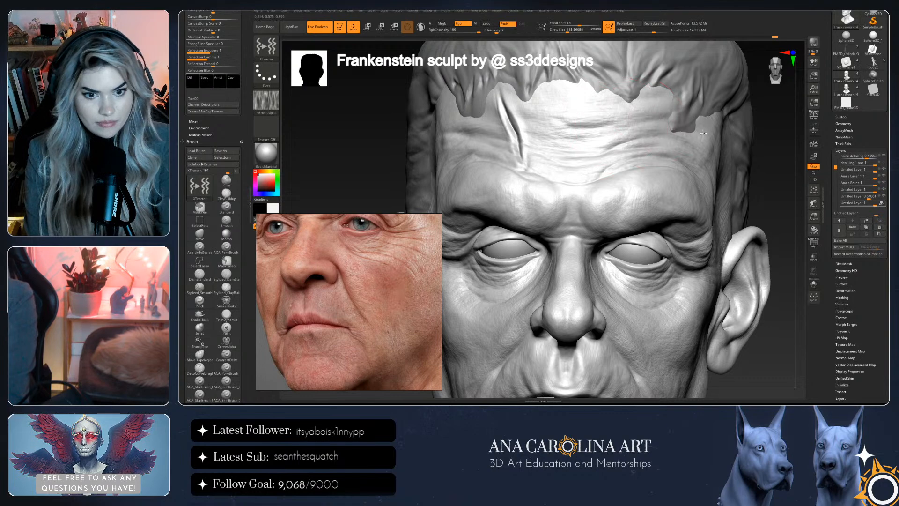
pyautogui.moveTo(767, 193); pyautogui.dragTo(665, 178)
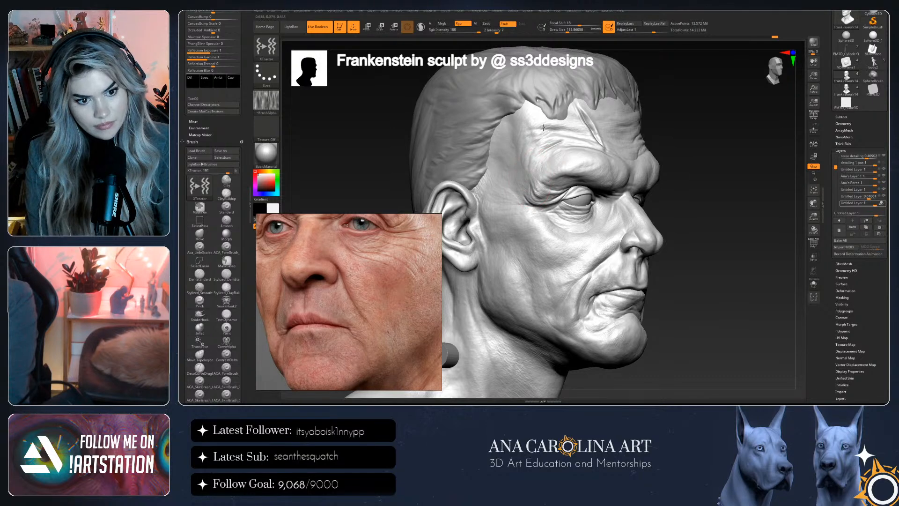
pyautogui.keyDown('alt'); pyautogui.moveTo(708, 147); pyautogui.dragTo(740, 287); pyautogui.keyUp('alt')
# Reduce the brush size to about 59 and brush streak texture along the bridge, side and wing of the nose
pyautogui.press('space')
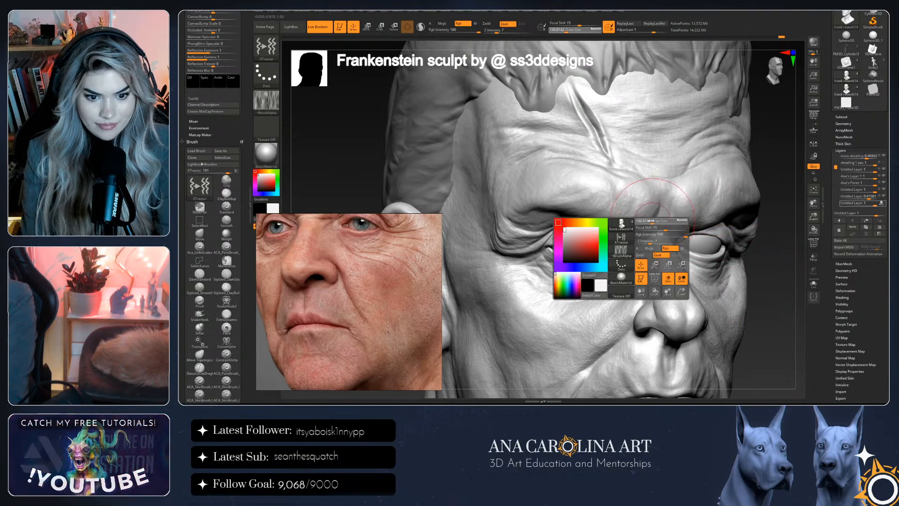
pyautogui.press('space')
pyautogui.moveTo(683, 242); pyautogui.dragTo(632, 240)
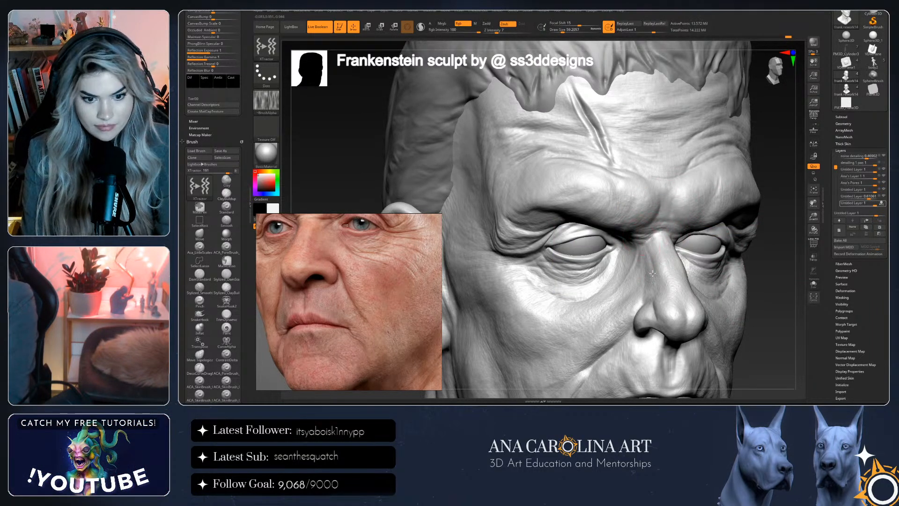
pyautogui.moveTo(651, 262)
pyautogui.mouseDown(button='right')
pyautogui.moveTo(755, 320)
pyautogui.moveTo(745, 316)
pyautogui.mouseUp(button='right')
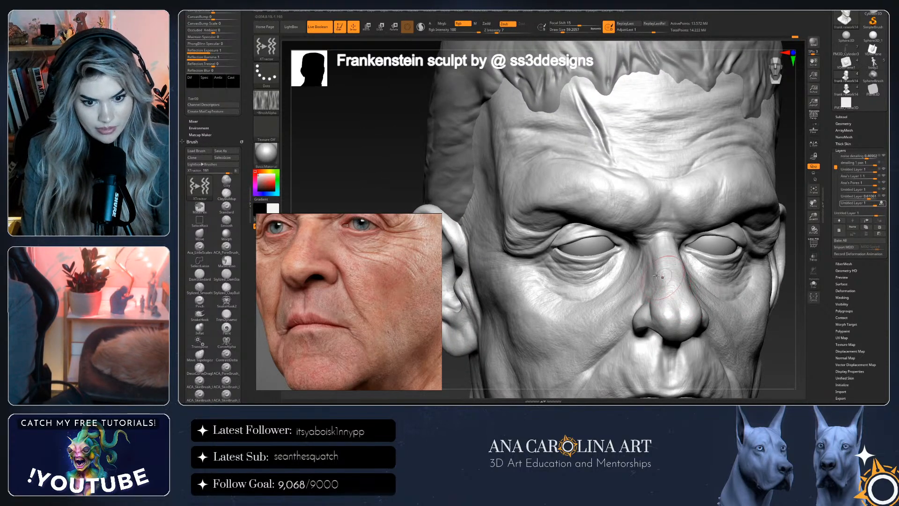
pyautogui.moveTo(670, 283); pyautogui.dragTo(660, 300, button='right')
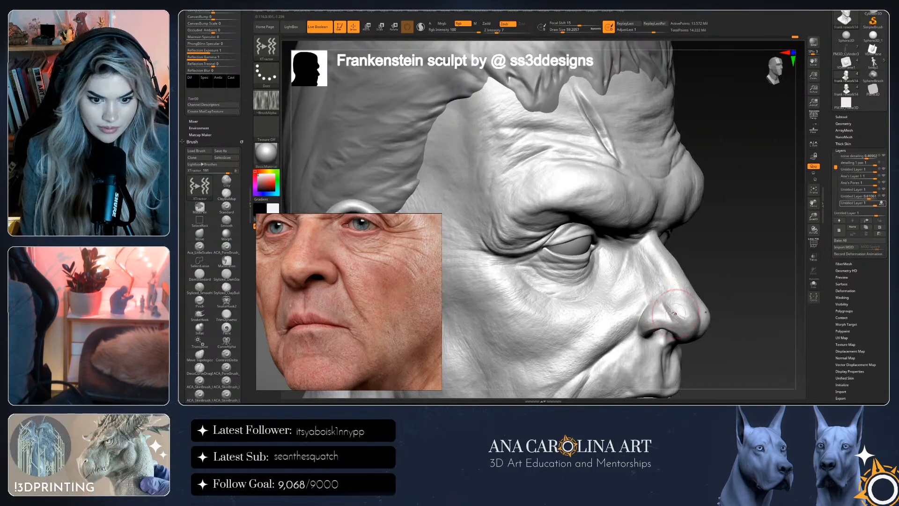
pyautogui.press('ctrl')
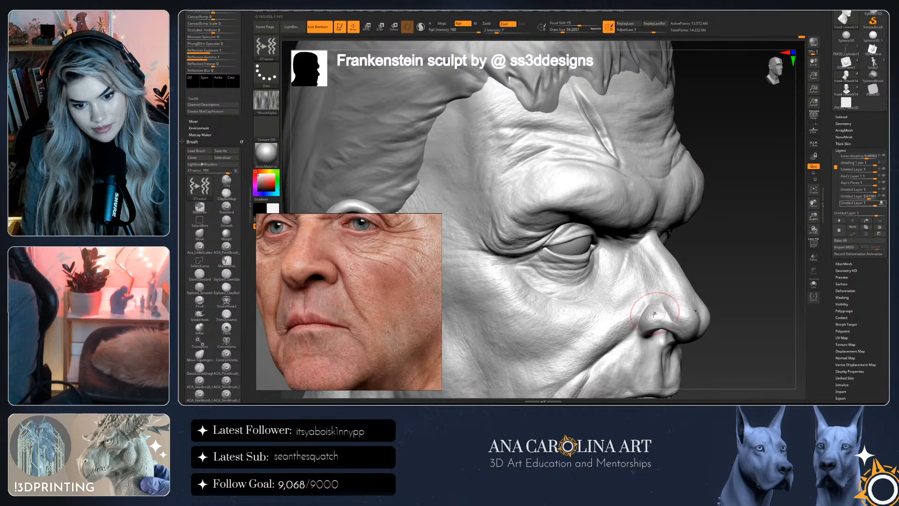
# Brush streak texture over the cheek beside the nose and around the mouth
pyautogui.moveTo(642, 312); pyautogui.dragTo(629, 263, button='right')
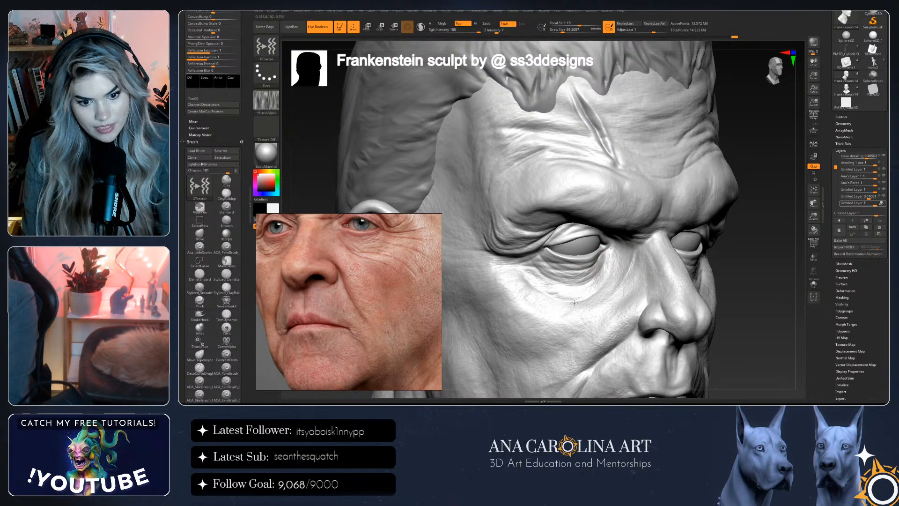
pyautogui.moveTo(755, 333)
pyautogui.mouseDown()
pyautogui.moveTo(721, 330)
pyautogui.moveTo(571, 270)
pyautogui.mouseUp()
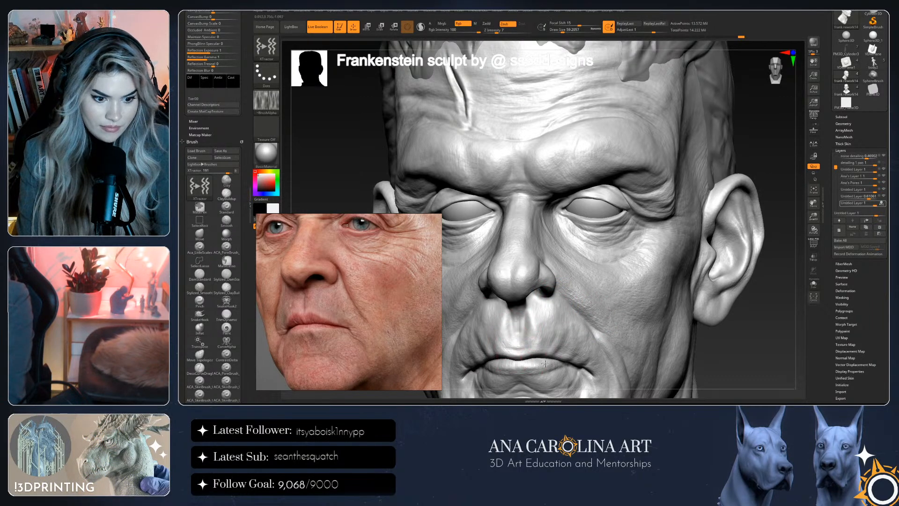
pyautogui.moveTo(733, 366); pyautogui.dragTo(549, 295)
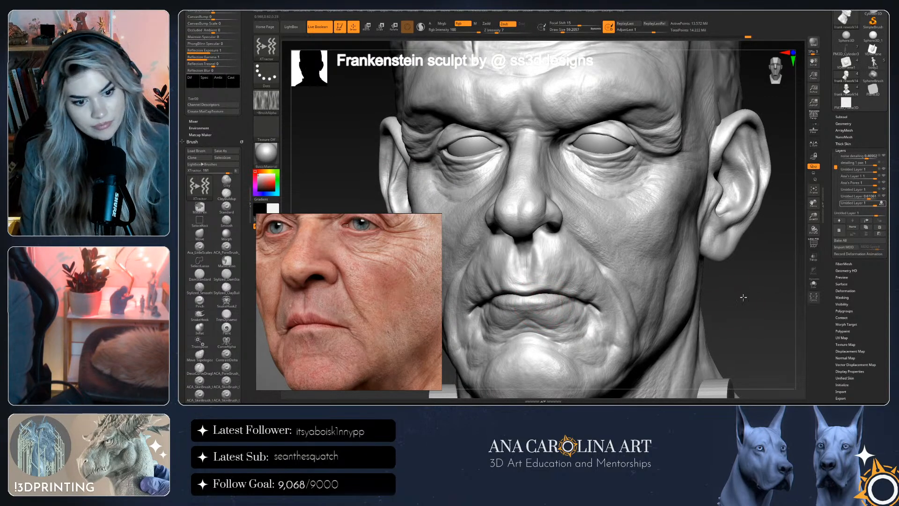
# Enlarge the brush to about 128 and brush streak texture on the side of the neck toward the shoulder
pyautogui.press('f')
pyautogui.moveTo(553, 298); pyautogui.dragTo(732, 243)
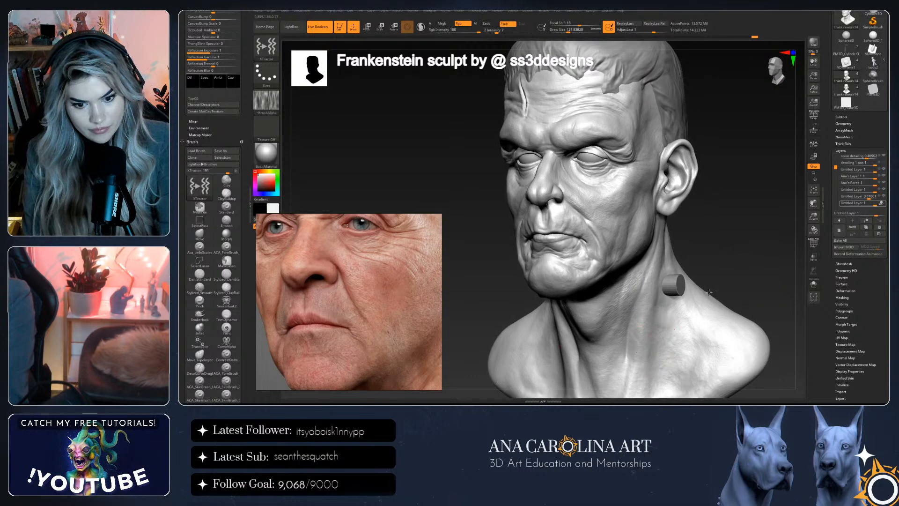
pyautogui.press('ctrl')
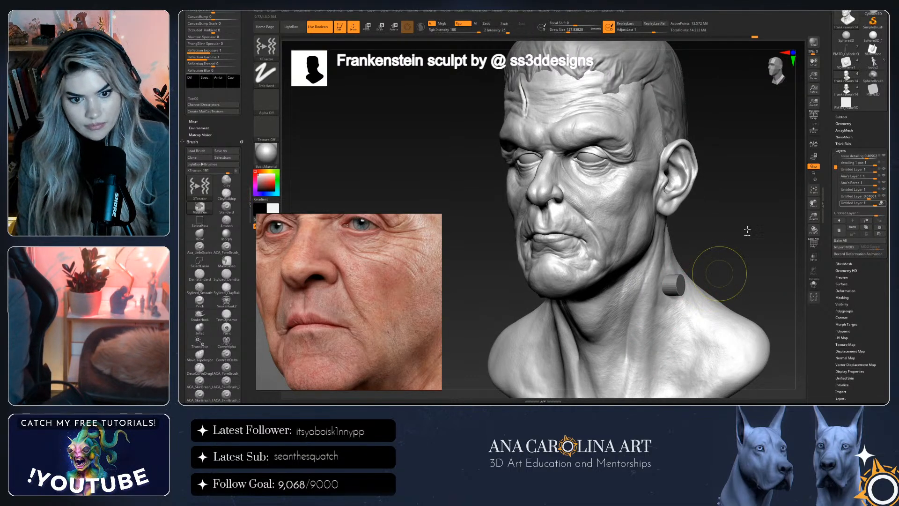
pyautogui.moveTo(713, 213)
pyautogui.keyDown('alt'); pyautogui.mouseDown()
pyautogui.moveTo(764, 278)
pyautogui.moveTo(750, 254)
pyautogui.mouseUp(); pyautogui.keyUp('alt')
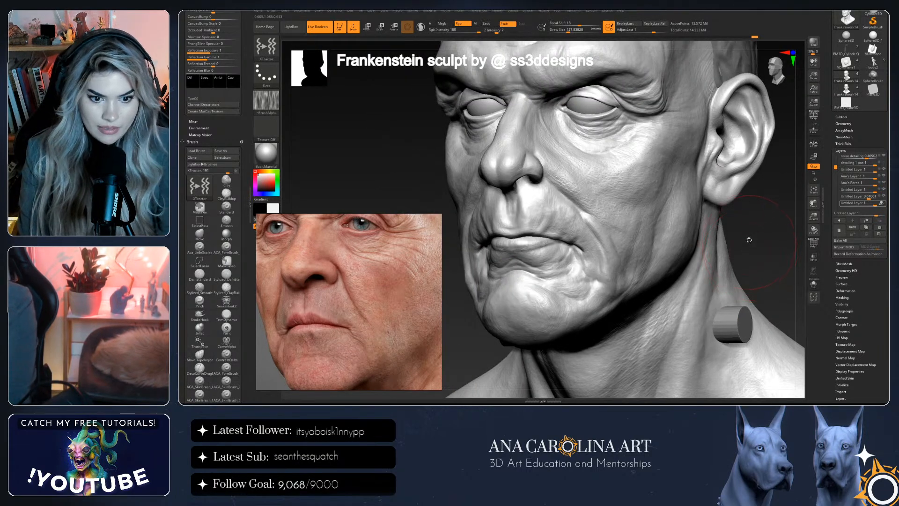
# Stop recording on the current sculpt layer and switch from XTractor to a brush with a freehand stroke
pyautogui.moveTo(754, 205); pyautogui.dragTo(803, 209)
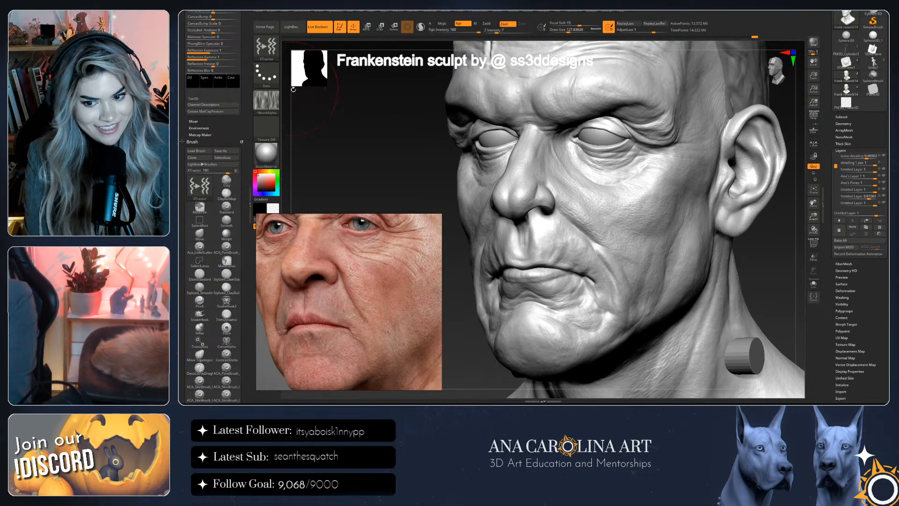
pyautogui.click(267, 49)
pyautogui.click(435, 143)
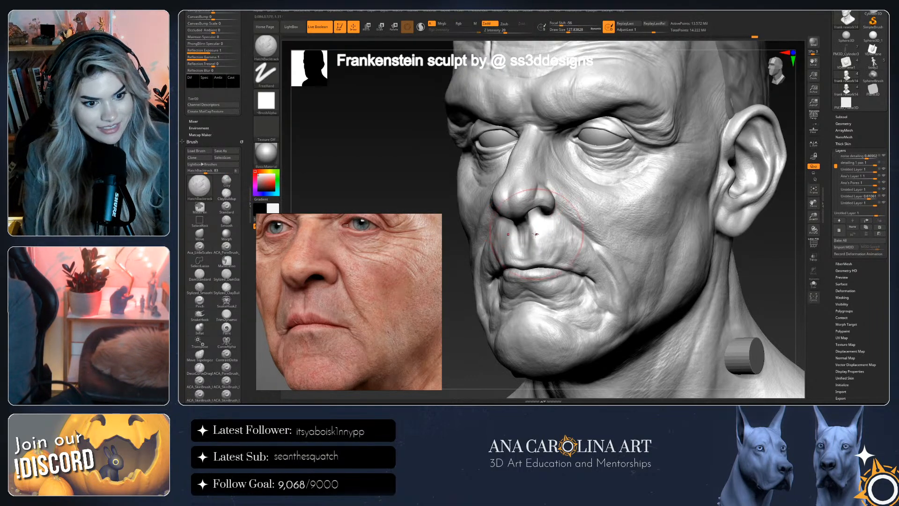
# Switch to the ACA skin brush with the Spray stroke and set its draw size to about 128
pyautogui.click(267, 49)
pyautogui.click(498, 232)
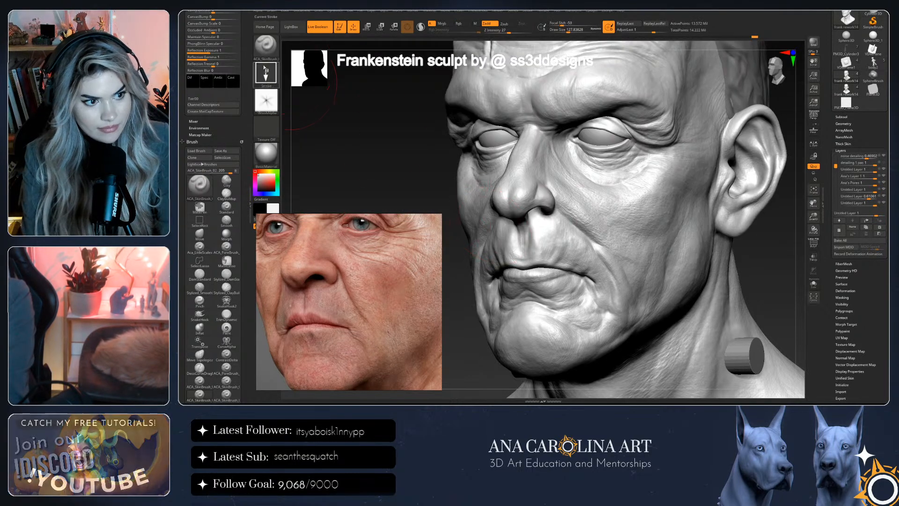
pyautogui.click(267, 49)
pyautogui.click(464, 232)
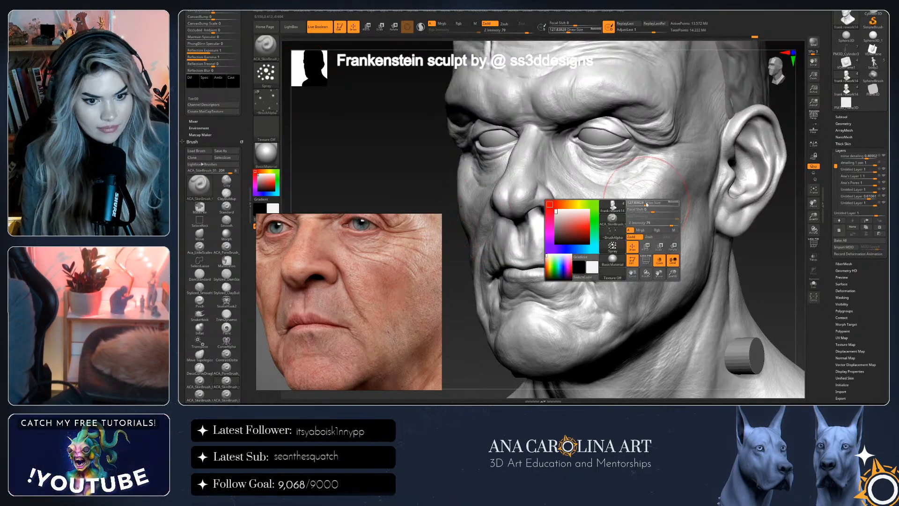
pyautogui.rightClick(635, 286)
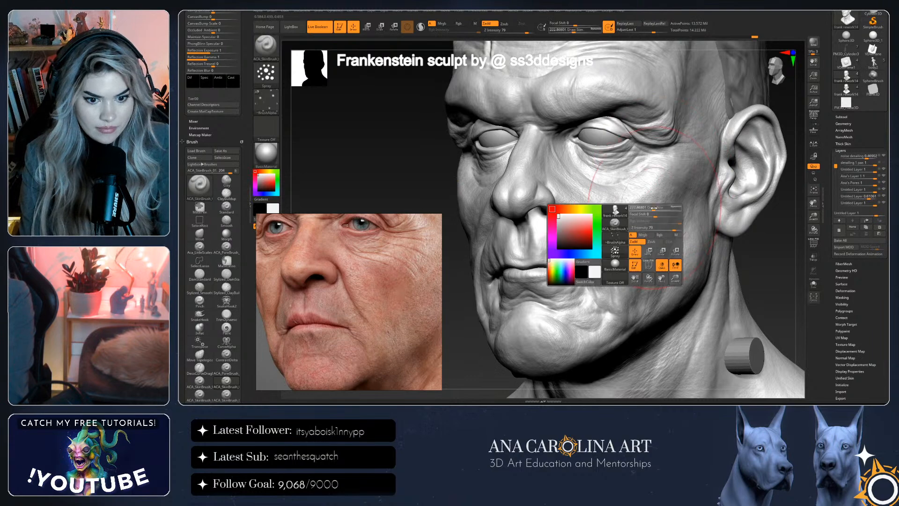
pyautogui.moveTo(773, 279); pyautogui.dragTo(646, 267)
pyautogui.rightClick(599, 290)
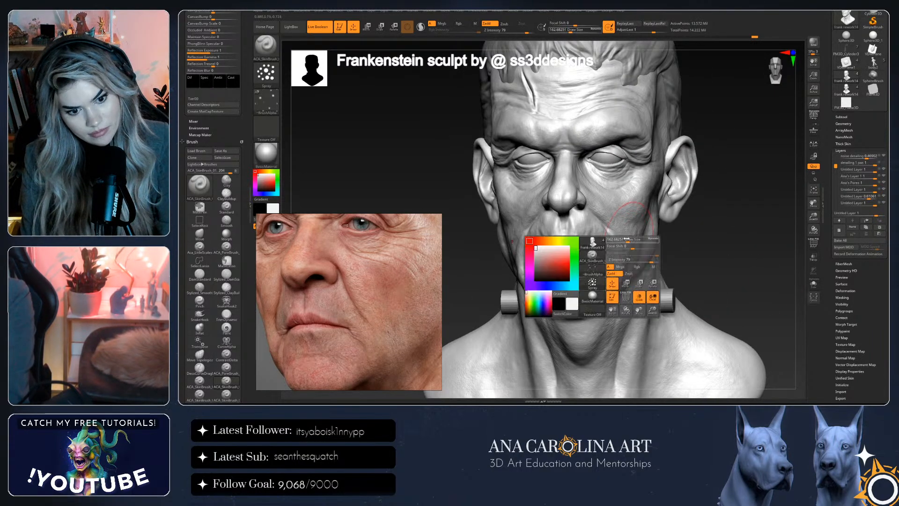
pyautogui.rightClick(557, 182)
# Spray skin texture along the jaw, down both sides of the neck and onto the shoulders
pyautogui.moveTo(576, 151); pyautogui.dragTo(612, 154, button='right')
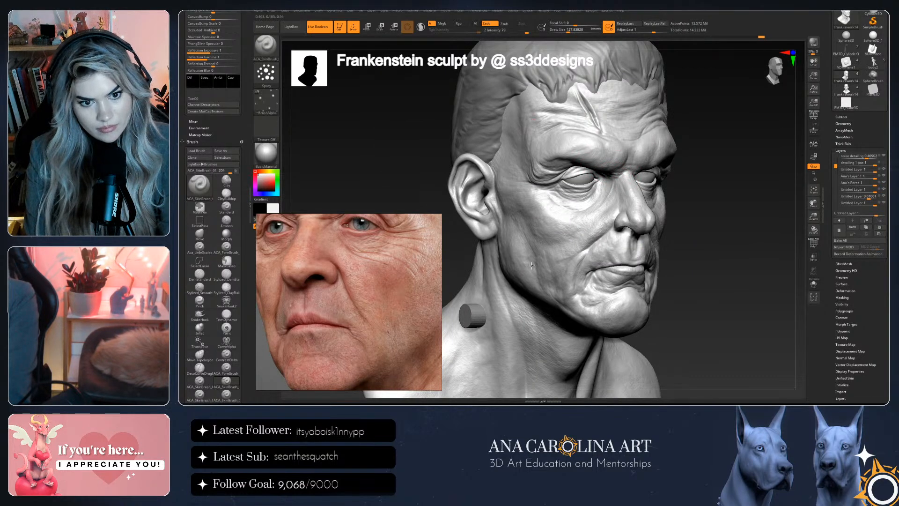
pyautogui.moveTo(482, 179); pyautogui.dragTo(605, 228, button='right')
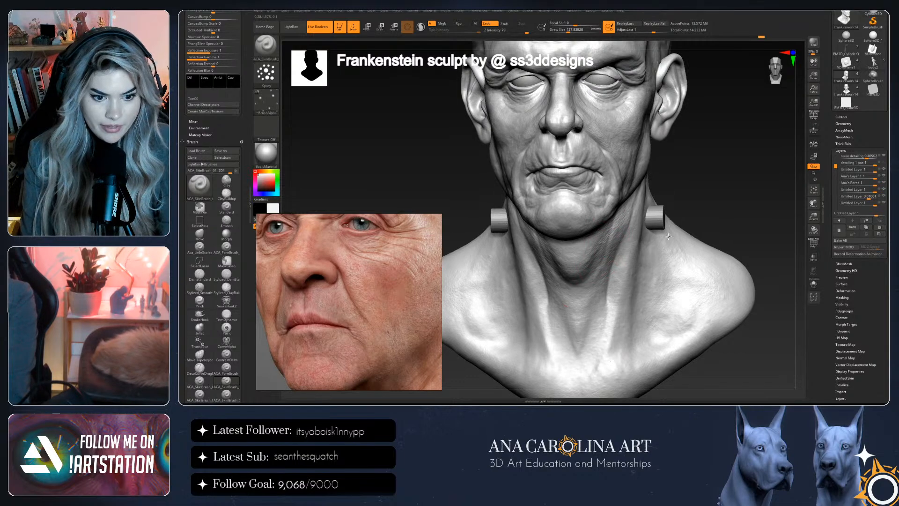
pyautogui.moveTo(484, 304); pyautogui.dragTo(626, 229, button='right')
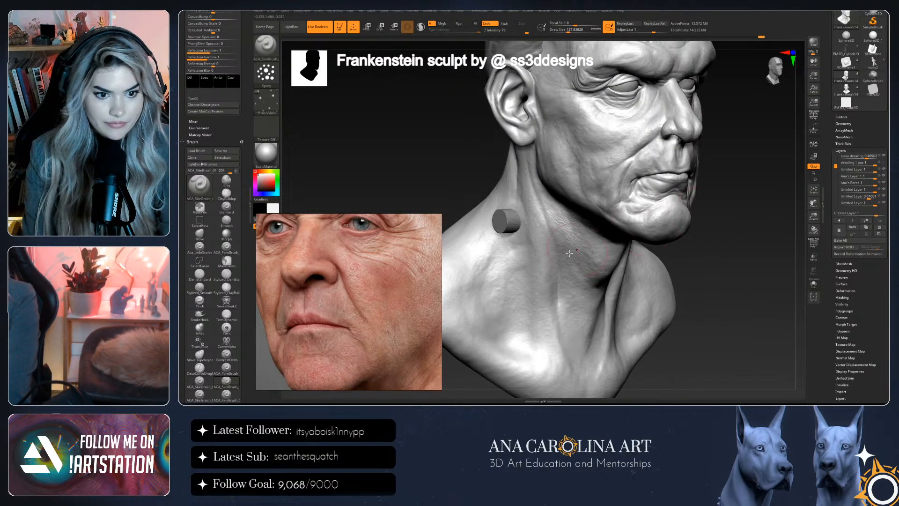
pyautogui.moveTo(555, 165); pyautogui.dragTo(636, 278, button='right')
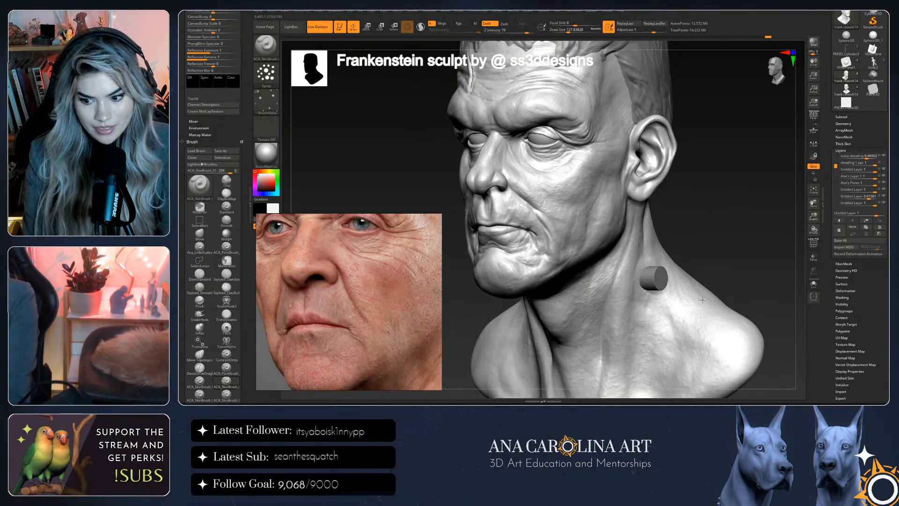
pyautogui.moveTo(710, 225); pyautogui.dragTo(567, 340, button='right')
pyautogui.moveTo(700, 245); pyautogui.dragTo(731, 240, button='right')
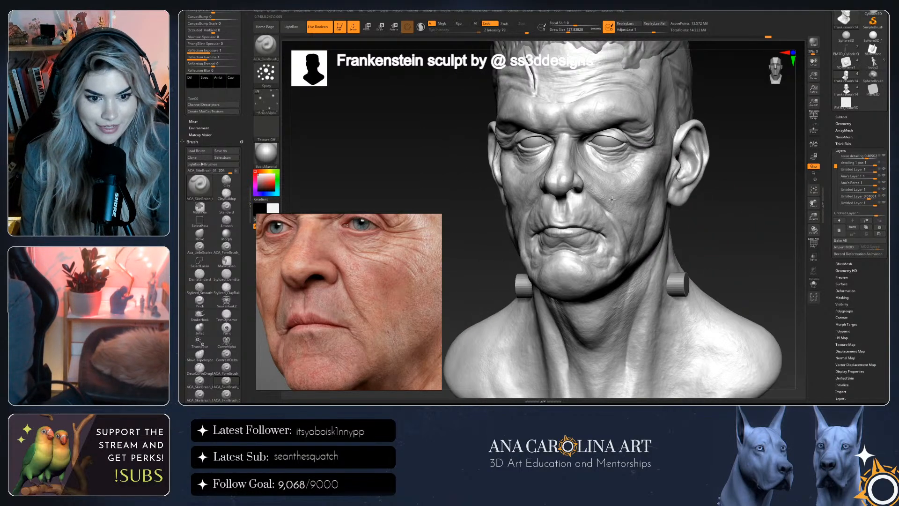
# Reduce the draw size to 112 and spray skin texture over the side of the face and down the neck
pyautogui.moveTo(700, 206)
pyautogui.mouseDown(button='right')
pyautogui.moveTo(706, 215)
pyautogui.moveTo(560, 157)
pyautogui.moveTo(544, 180)
pyautogui.mouseUp(button='right')
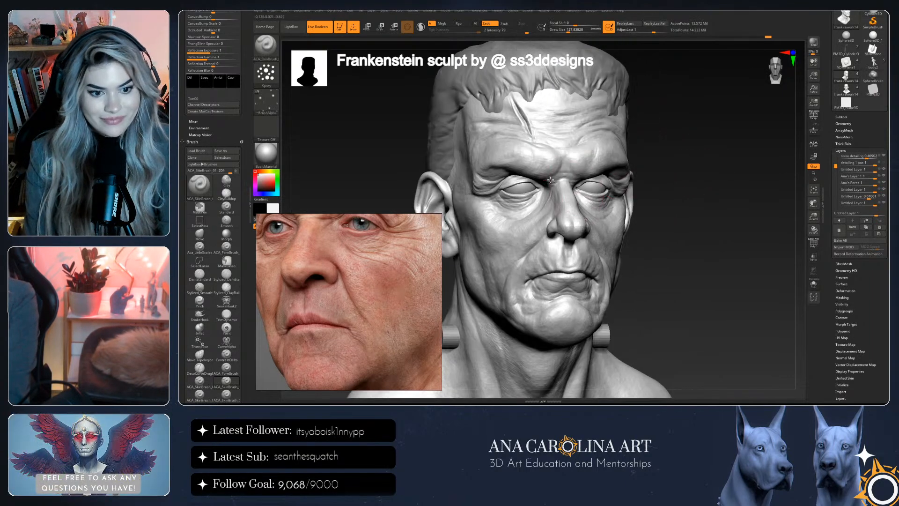
pyautogui.moveTo(673, 181); pyautogui.dragTo(620, 185, button='right')
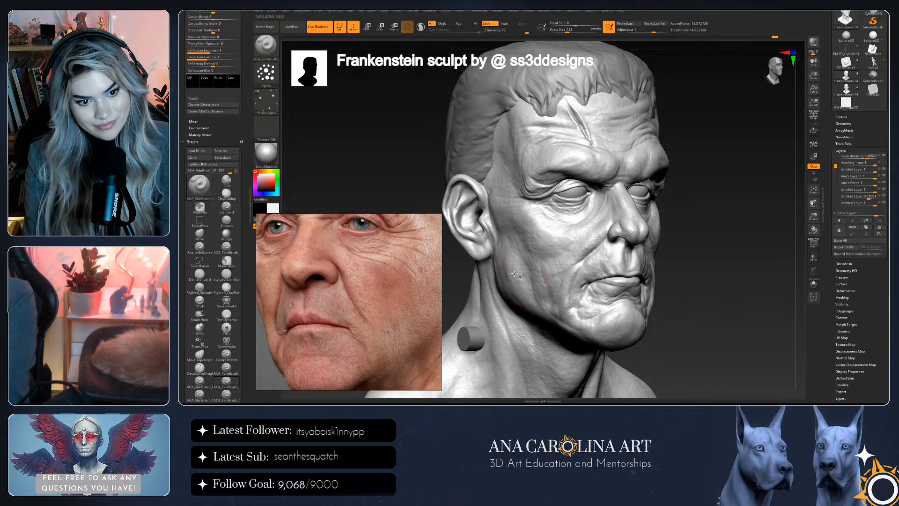
pyautogui.moveTo(500, 251); pyautogui.dragTo(512, 265, button='right')
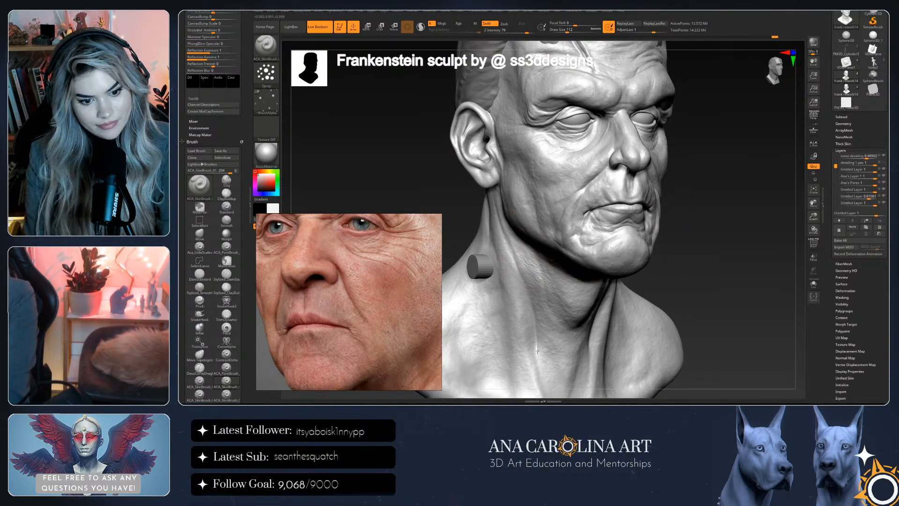
# Switch to the ACA skin brush with the noise alpha and Spray stroke, with a draw size of about 136
pyautogui.moveTo(873, 14)
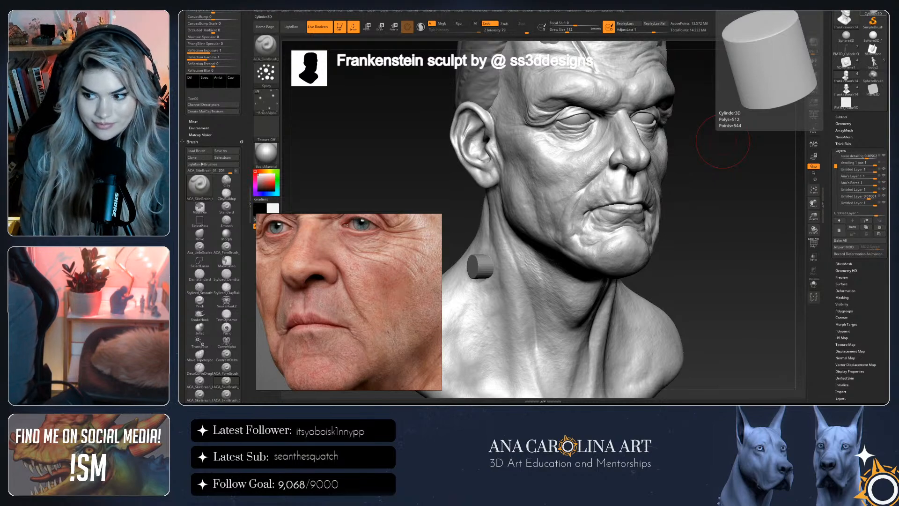
pyautogui.keyDown('shift'); pyautogui.moveTo(744, 174); pyautogui.dragTo(738, 176); pyautogui.keyUp('shift')
pyautogui.moveTo(709, 252); pyautogui.dragTo(740, 248)
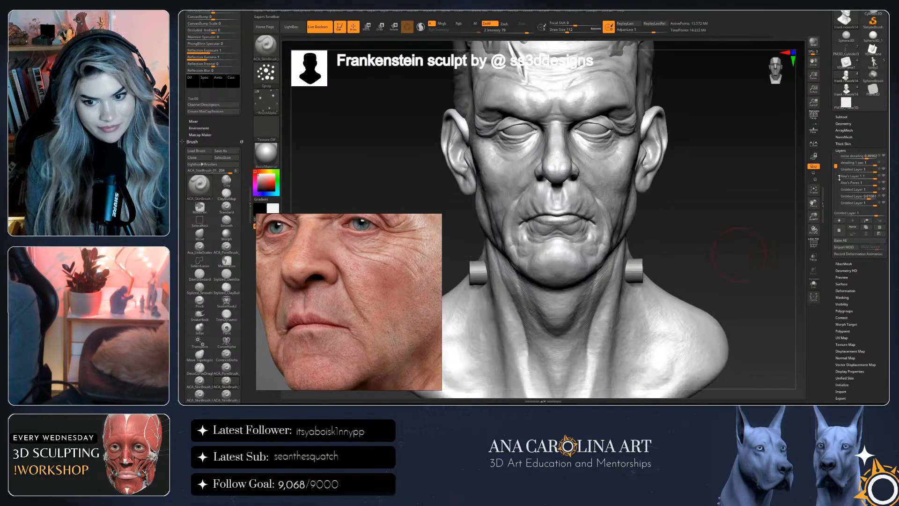
pyautogui.moveTo(779, 189); pyautogui.dragTo(765, 191)
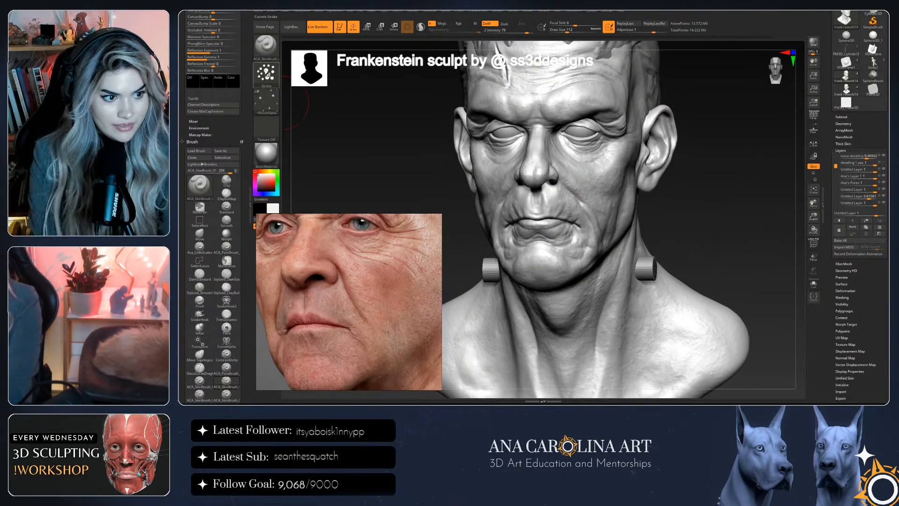
pyautogui.click(266, 45)
pyautogui.click(496, 225)
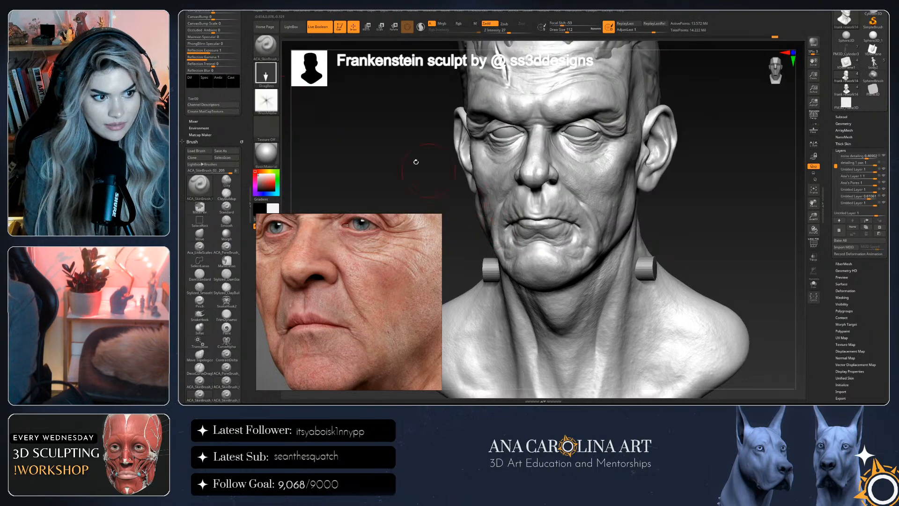
pyautogui.click(269, 42)
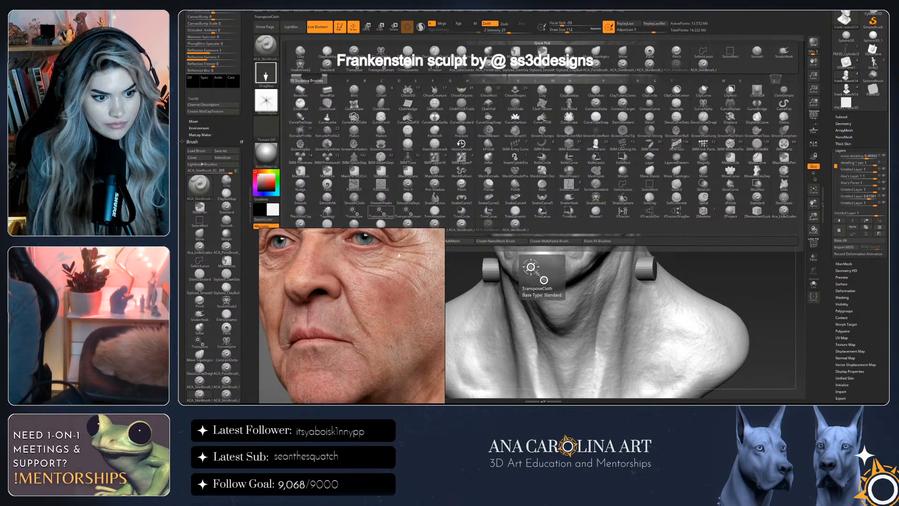
pyautogui.click(441, 230)
pyautogui.moveTo(693, 239)
pyautogui.mouseDown()
pyautogui.moveTo(622, 183)
pyautogui.moveTo(597, 180)
pyautogui.mouseUp()
pyautogui.press('space')
pyautogui.press('space')
pyautogui.moveTo(594, 237); pyautogui.dragTo(578, 238)
# Spray noise texture over the cheek, then enlarge the brush to about 187 and cover the mouth and chin
pyautogui.moveTo(608, 219); pyautogui.dragTo(515, 211)
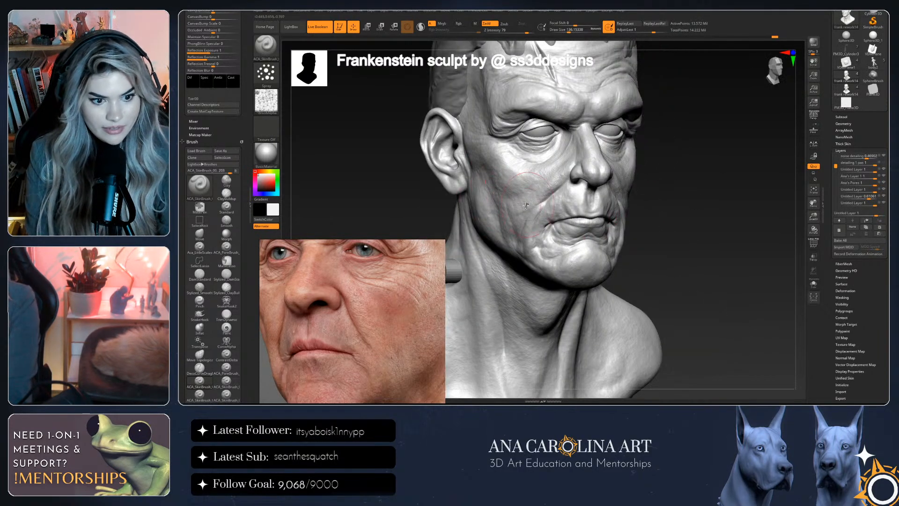
pyautogui.keyDown('shift'); pyautogui.moveTo(536, 267); pyautogui.dragTo(592, 265); pyautogui.keyUp('shift')
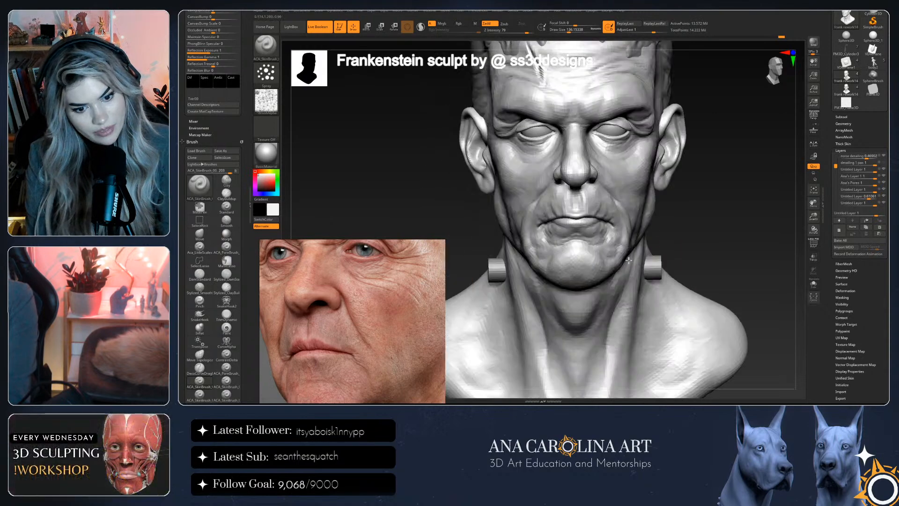
pyautogui.press('space')
pyautogui.moveTo(585, 231); pyautogui.dragTo(604, 232)
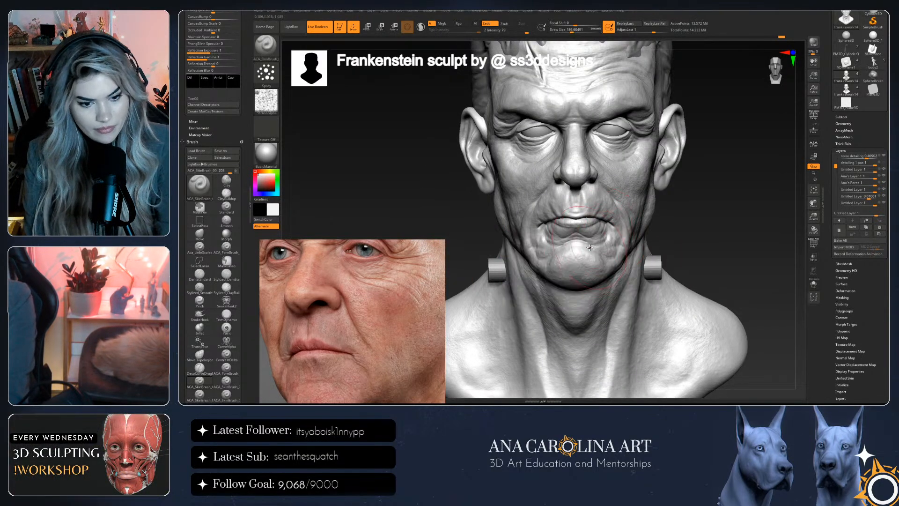
pyautogui.press('ctrl')
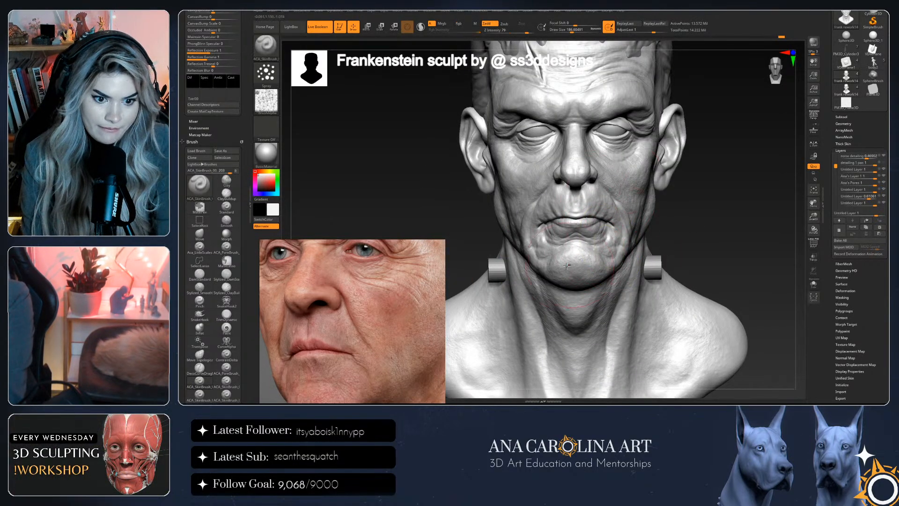
# Spray noise texture over the neck and upper chest, and with a smaller brush over the forehead and temple
pyautogui.moveTo(680, 241); pyautogui.dragTo(657, 266)
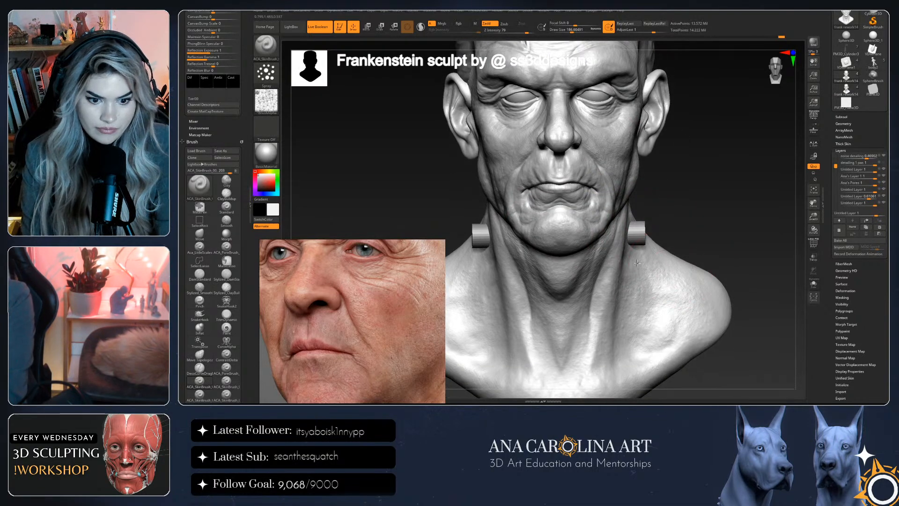
pyautogui.press('ctrl')
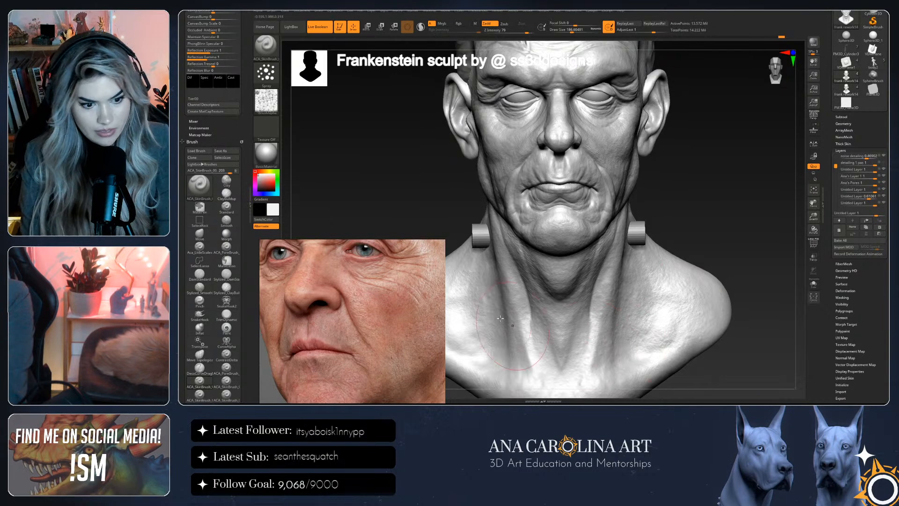
pyautogui.moveTo(650, 360); pyautogui.dragTo(595, 136, button='right')
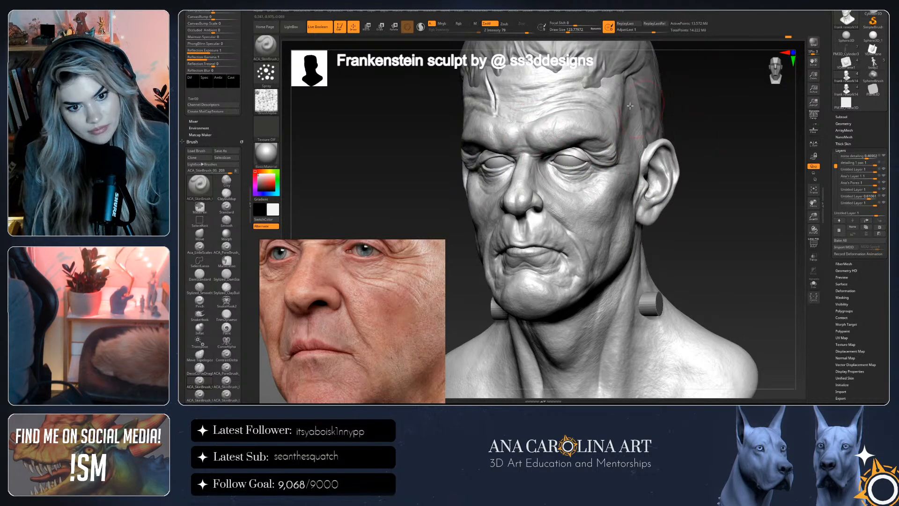
# Set the intensity of the second-to-last untitled sculpt layer to 0.8407 and inspect the face up close
pyautogui.moveTo(618, 106); pyautogui.dragTo(826, 250, button='right')
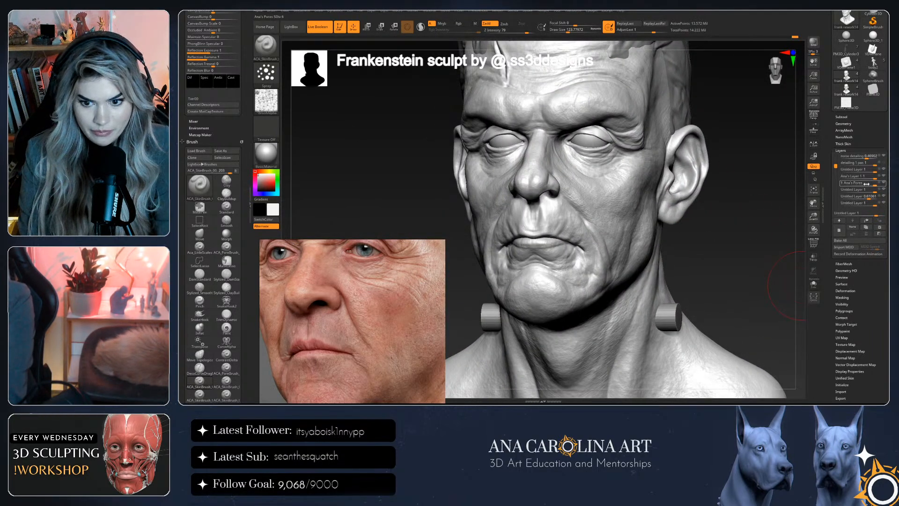
pyautogui.moveTo(871, 197); pyautogui.dragTo(872, 198)
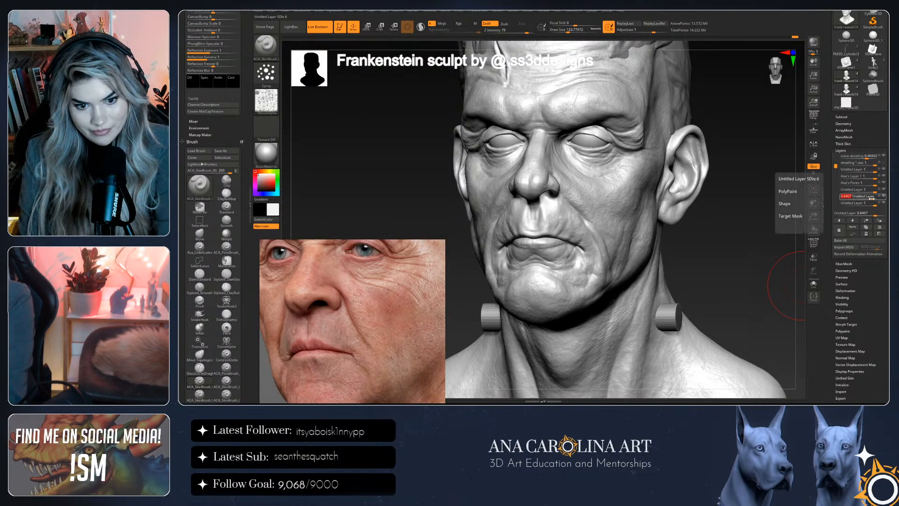
pyautogui.keyDown('alt'); pyautogui.moveTo(742, 257); pyautogui.dragTo(773, 290); pyautogui.keyUp('alt')
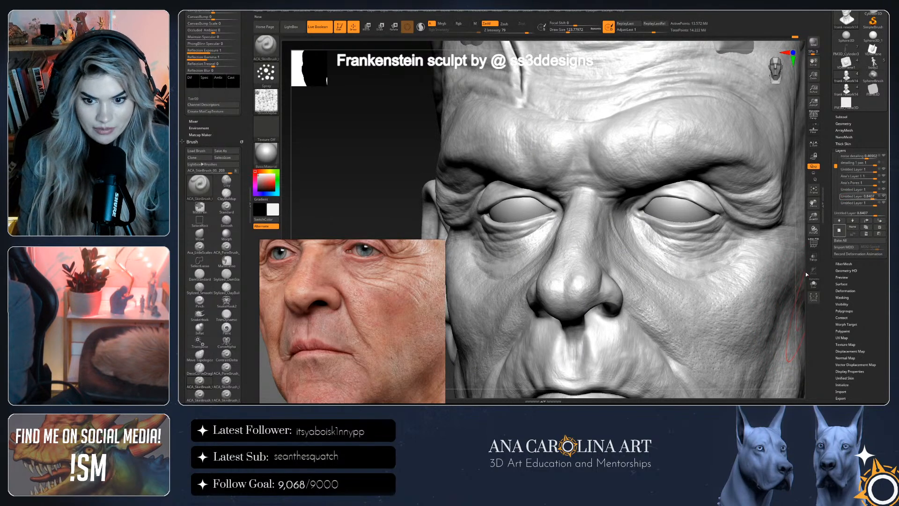
# Switch to the ACA pore brush, change its stroke to Spray and set the Z Intensity to 25
pyautogui.click(268, 93)
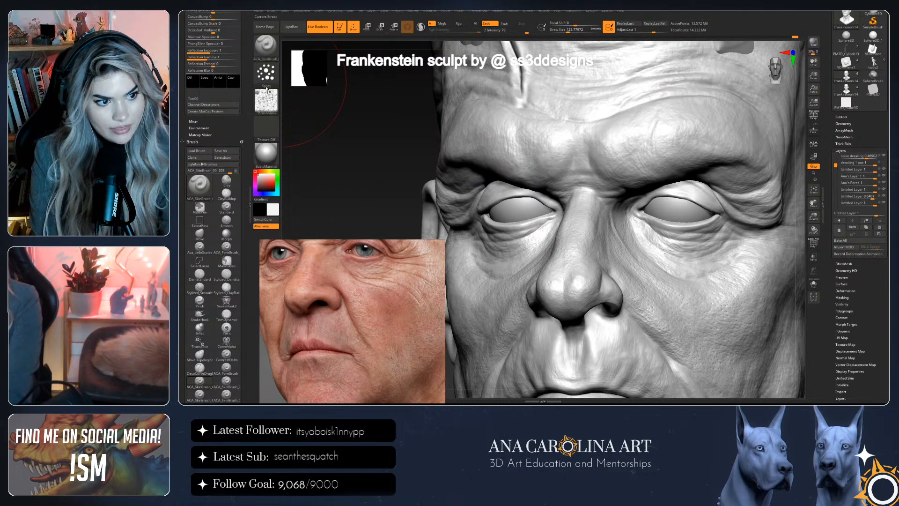
pyautogui.click(266, 45)
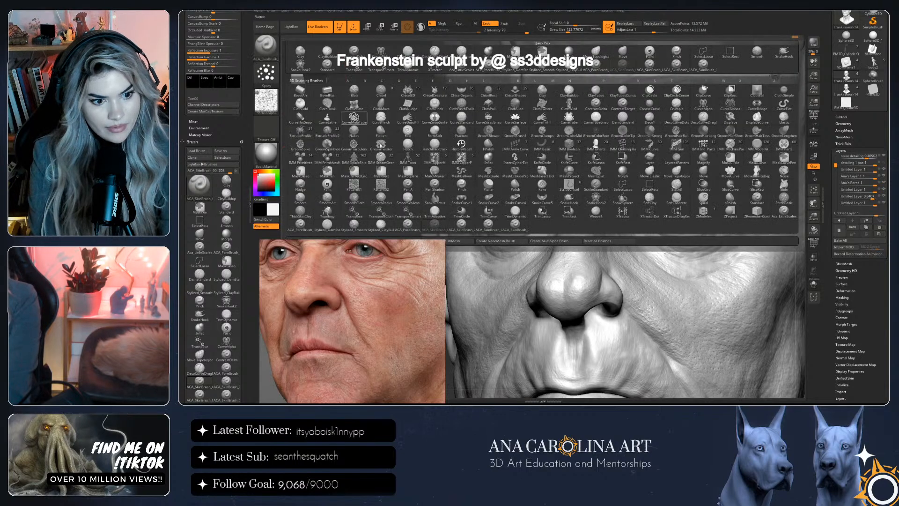
pyautogui.click(404, 229)
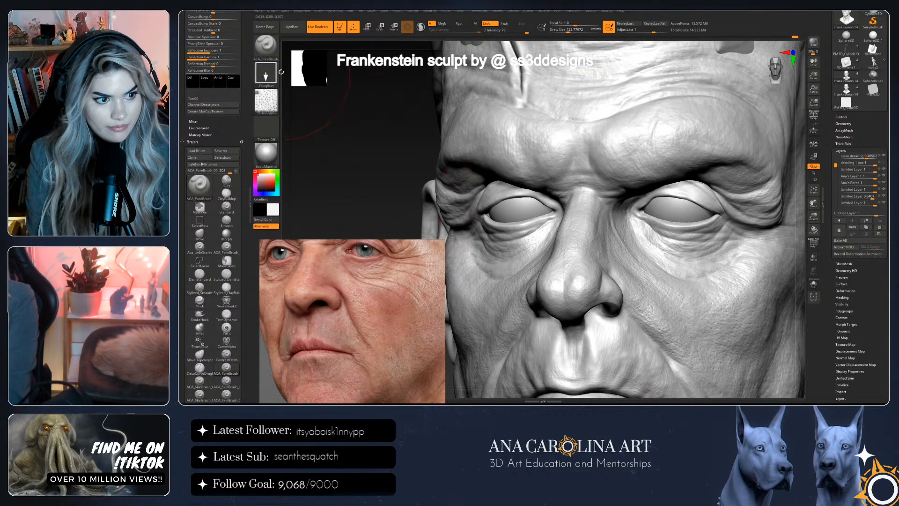
pyautogui.click(266, 72)
pyautogui.click(407, 80)
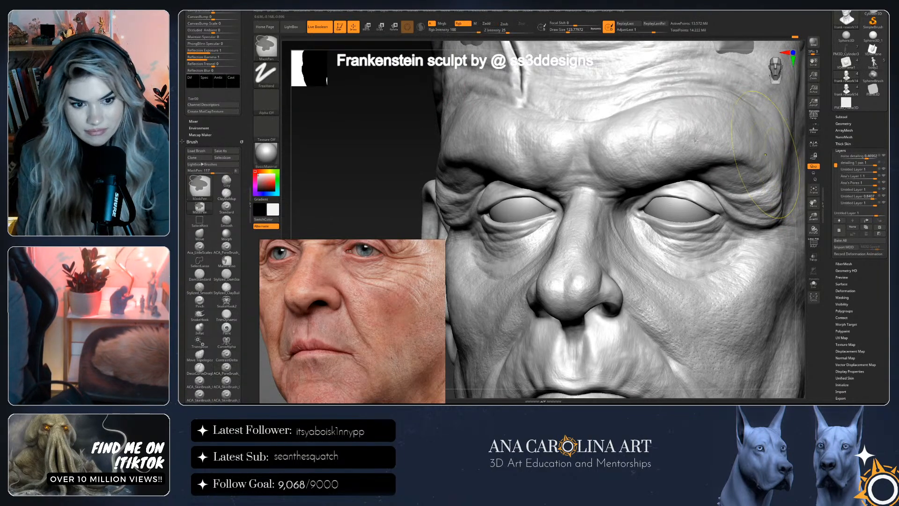
pyautogui.press('space')
pyautogui.moveTo(724, 172); pyautogui.dragTo(694, 171)
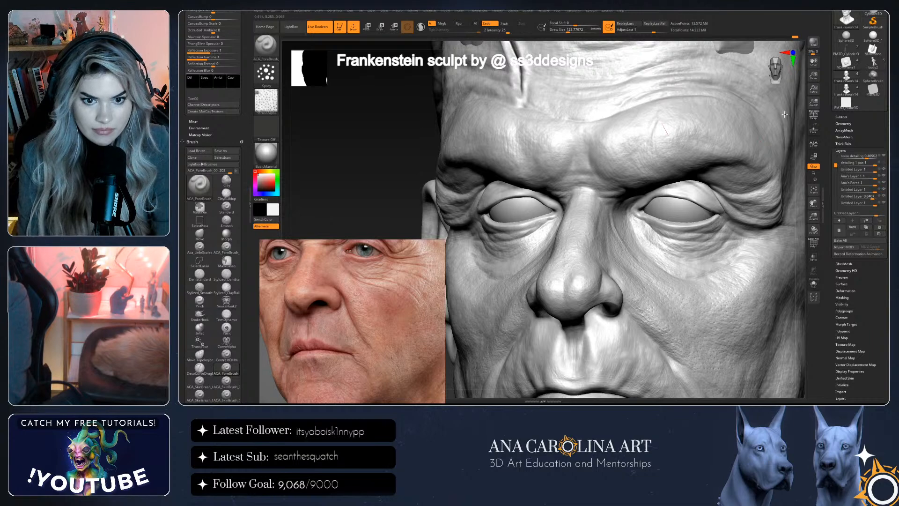
# Reduce the draw size to about 58 and spray fine pores over the forehead and face
pyautogui.moveTo(802, 150)
pyautogui.mouseDown()
pyautogui.moveTo(749, 154)
pyautogui.moveTo(777, 164)
pyautogui.mouseUp()
pyautogui.press('space')
pyautogui.moveTo(647, 128); pyautogui.dragTo(641, 128)
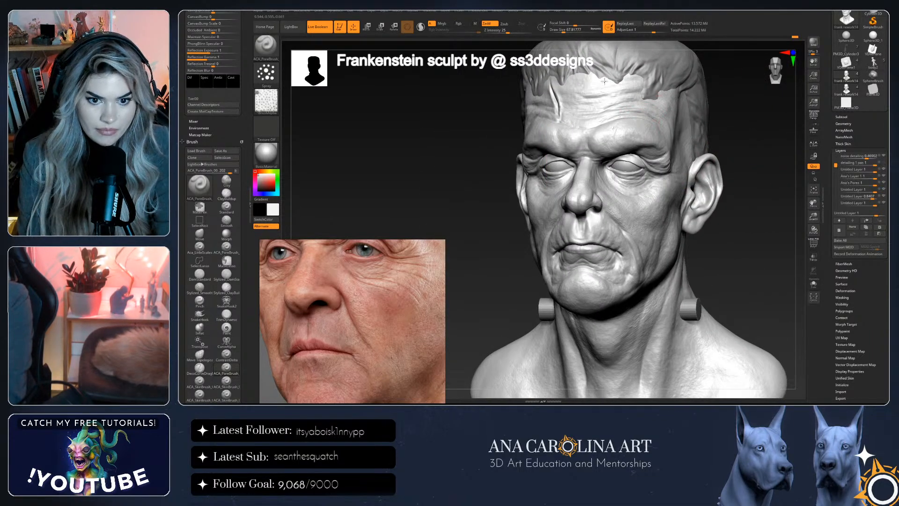
pyautogui.moveTo(728, 167); pyautogui.dragTo(603, 224)
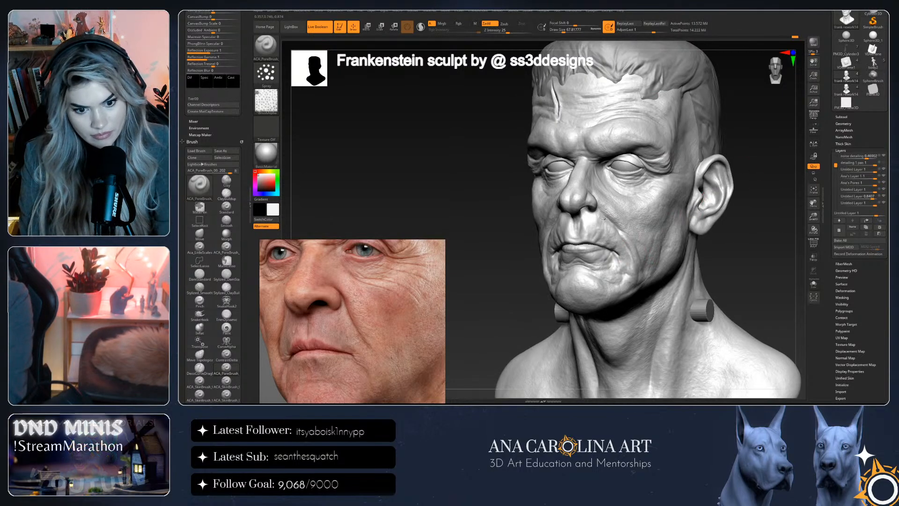
pyautogui.moveTo(737, 253)
pyautogui.mouseDown()
pyautogui.moveTo(733, 234)
pyautogui.moveTo(733, 287)
pyautogui.moveTo(721, 210)
pyautogui.mouseUp()
# Switch the pore brush's stroke to DragRect and adjust its Z Intensity while testing pore stamps on the skin above the upper lip
pyautogui.click(266, 74)
pyautogui.click(327, 79)
pyautogui.moveTo(617, 129); pyautogui.dragTo(577, 173)
pyautogui.press('space')
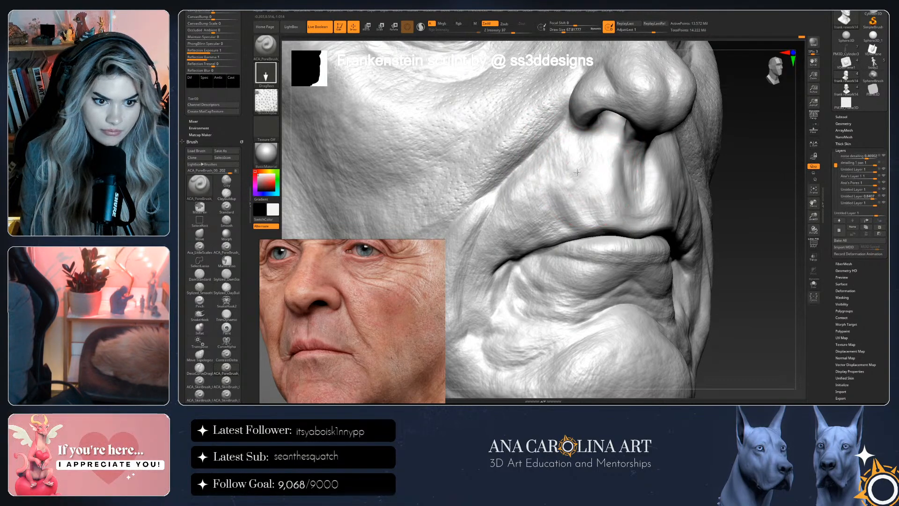
pyautogui.press('ctrl')
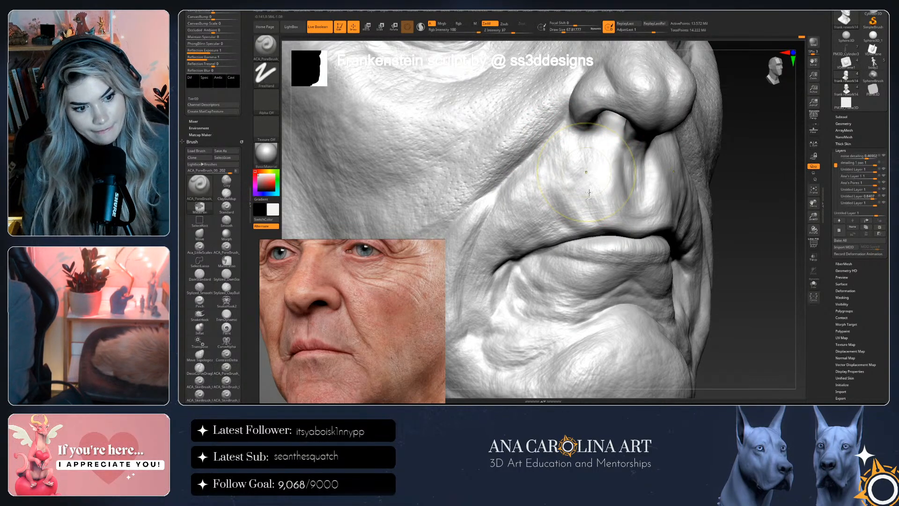
pyautogui.press('ctrl')
pyautogui.press('space')
pyautogui.moveTo(619, 224); pyautogui.dragTo(614, 224)
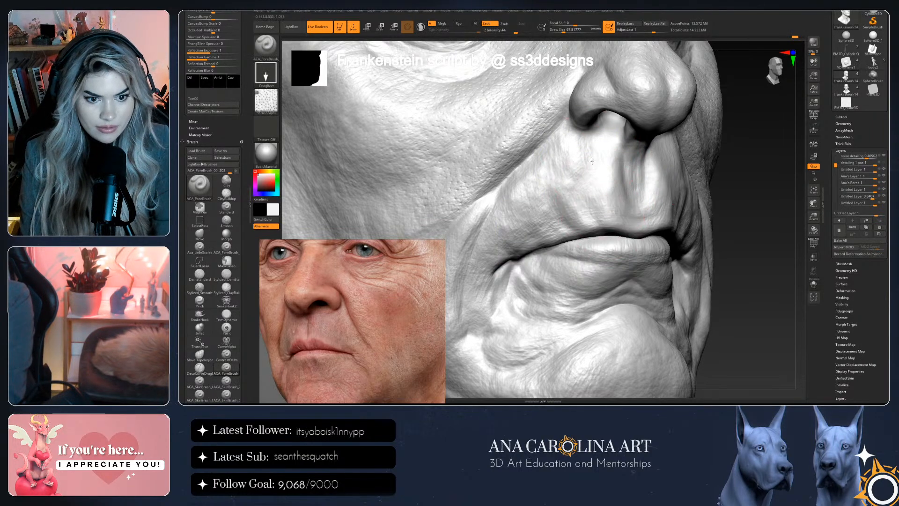
pyautogui.press('ctrl')
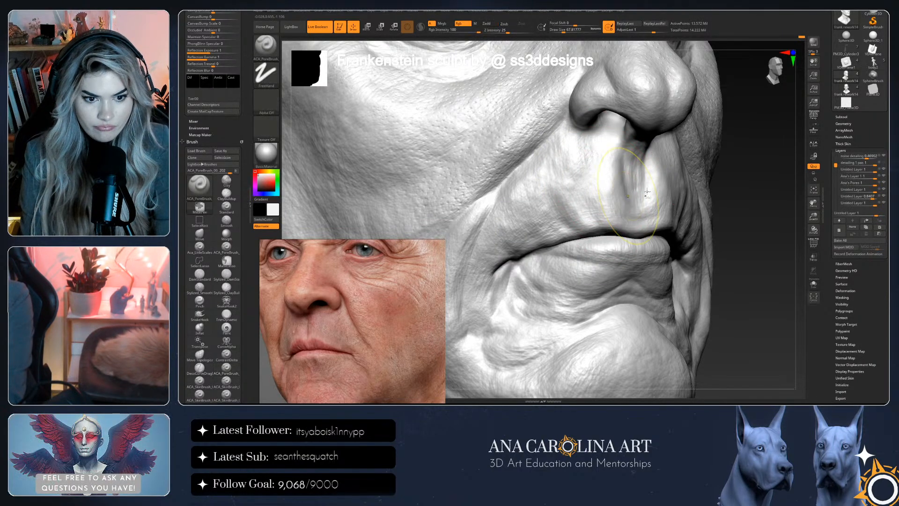
pyautogui.press('space')
pyautogui.moveTo(668, 267); pyautogui.dragTo(677, 267)
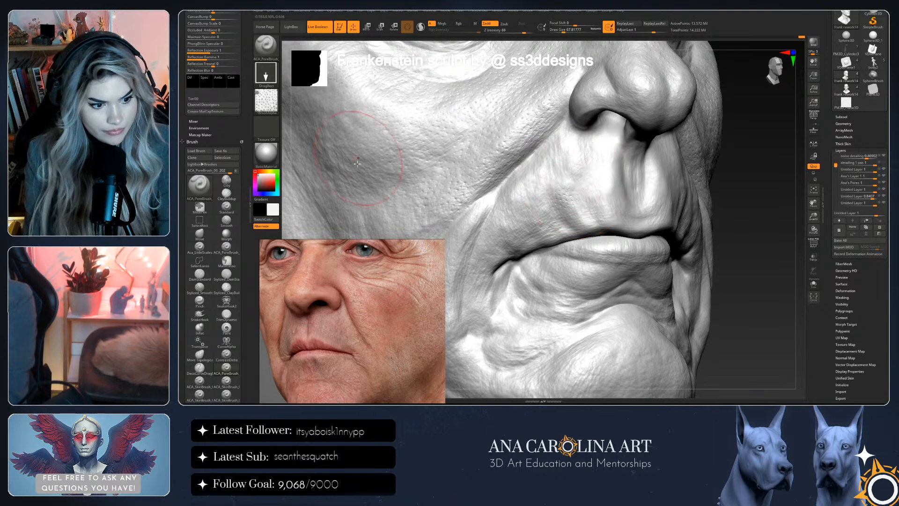
# Enlarge the reference photo around the mouth and stamp pores on the upper lip beside the nasolabial fold
pyautogui.scroll(3, 350, 326)
pyautogui.moveTo(349, 327); pyautogui.dragTo(368, 288)
pyautogui.moveTo(739, 232); pyautogui.dragTo(679, 228)
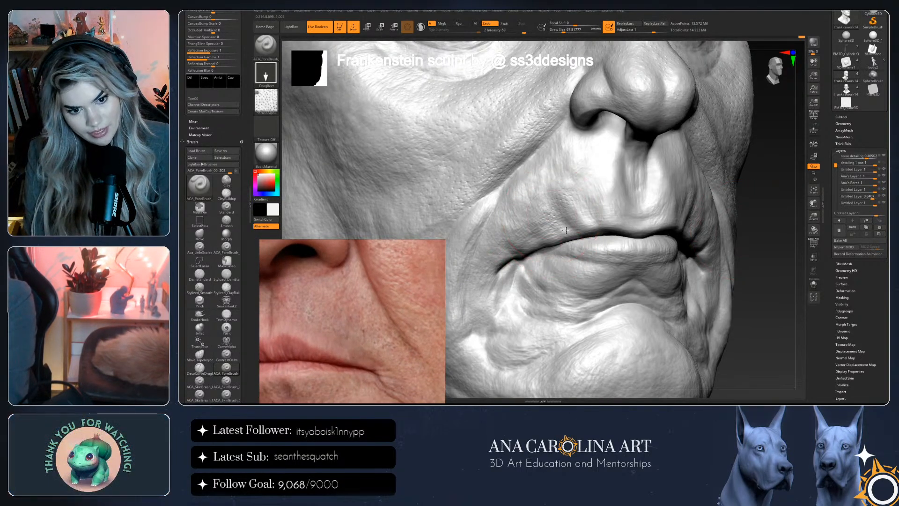
pyautogui.moveTo(566, 230); pyautogui.dragTo(551, 205)
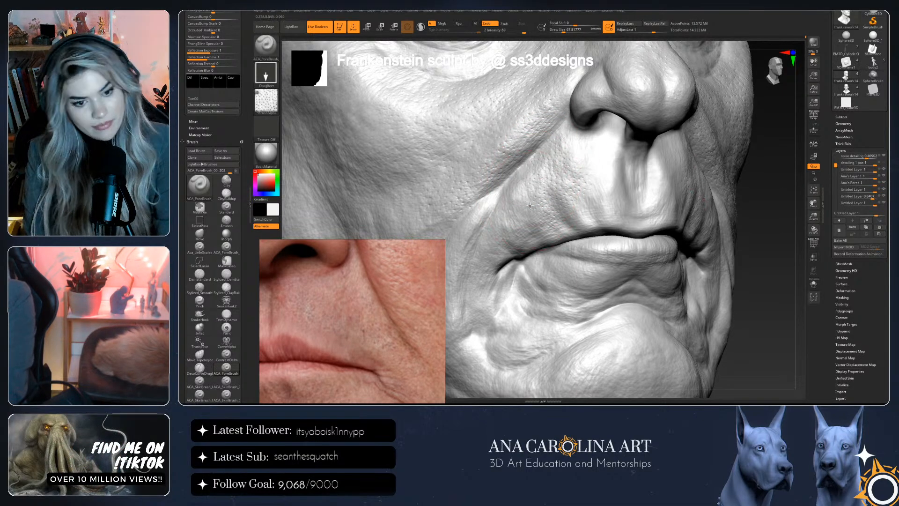
pyautogui.moveTo(542, 222); pyautogui.dragTo(520, 237, button='right')
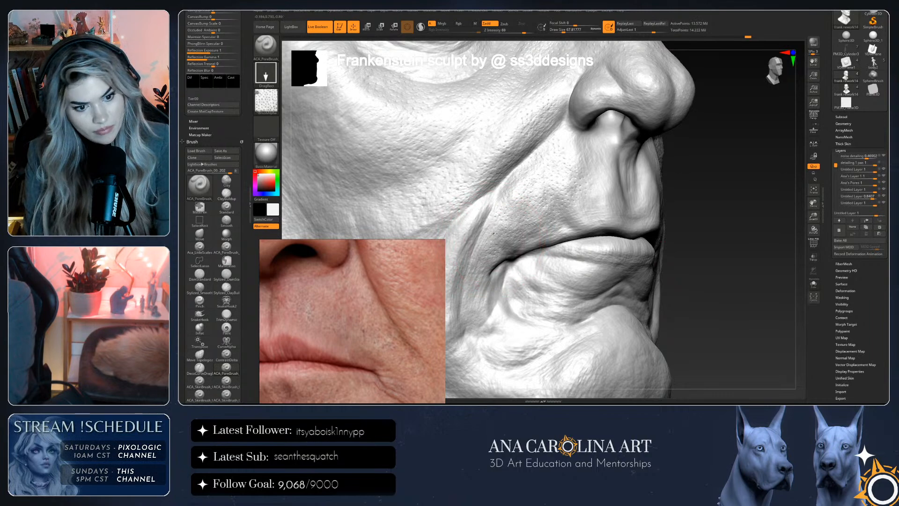
# Stamp pores around the mouth corner, lower cheek and chin, checking the mouth area from the side and front
pyautogui.keyDown('ctrl'); pyautogui.moveTo(501, 240); pyautogui.dragTo(523, 178, button='right'); pyautogui.keyUp('ctrl')
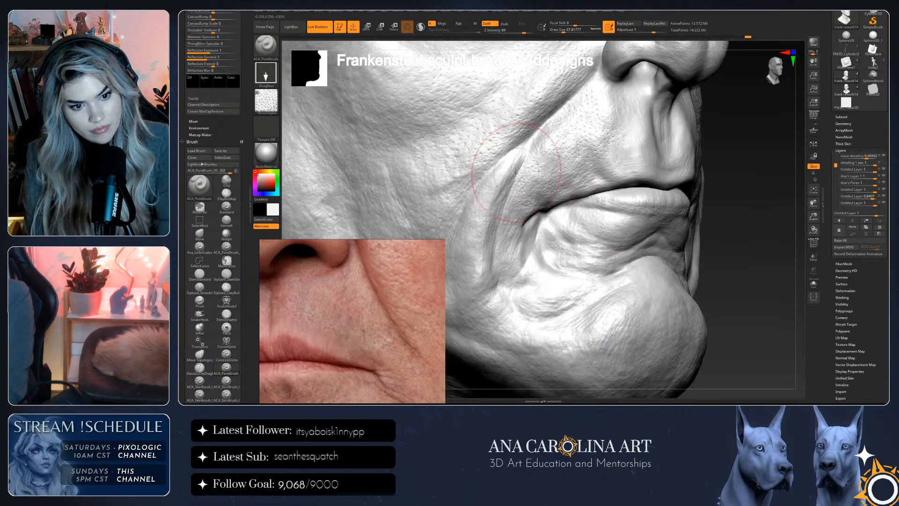
pyautogui.moveTo(523, 178); pyautogui.dragTo(519, 155)
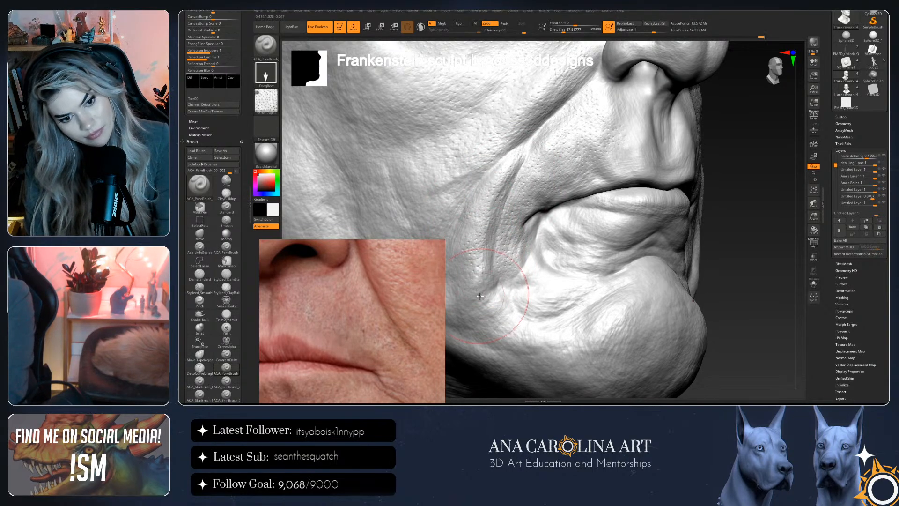
pyautogui.hotkey('shift', 'd')
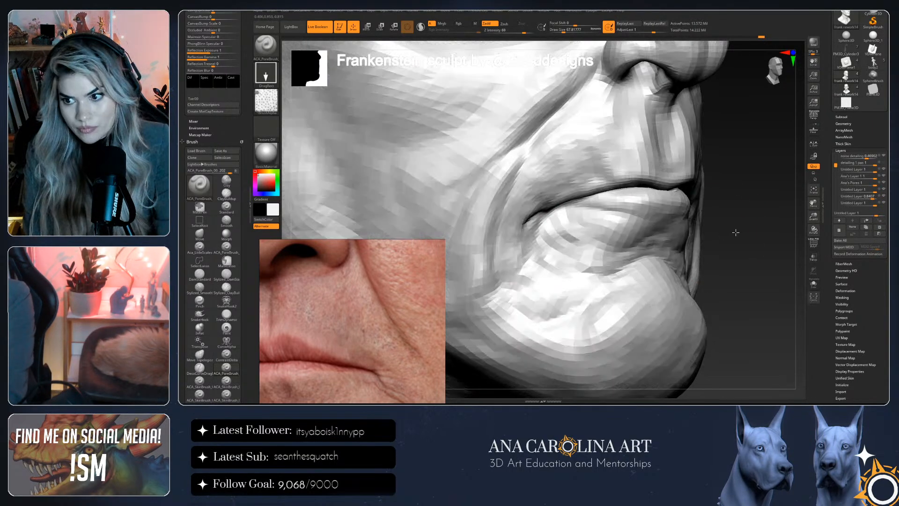
pyautogui.moveTo(733, 232); pyautogui.dragTo(741, 235)
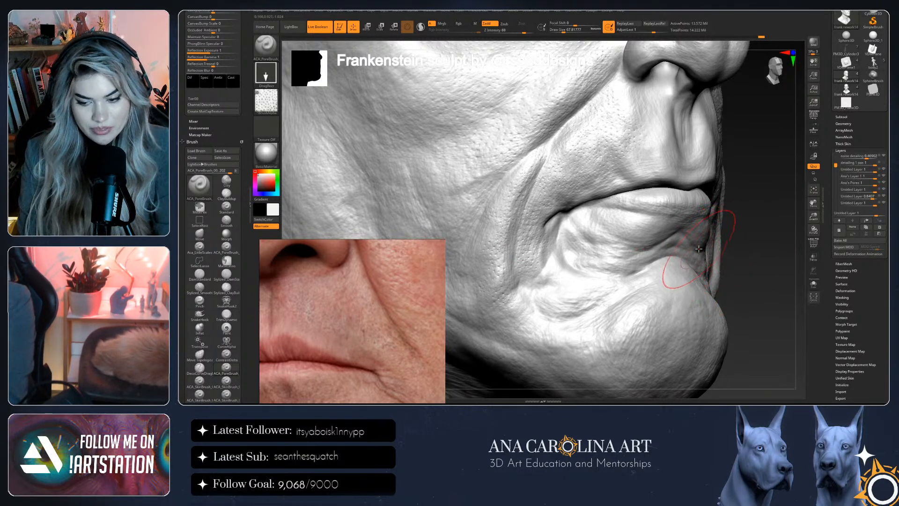
pyautogui.moveTo(723, 255); pyautogui.dragTo(764, 259)
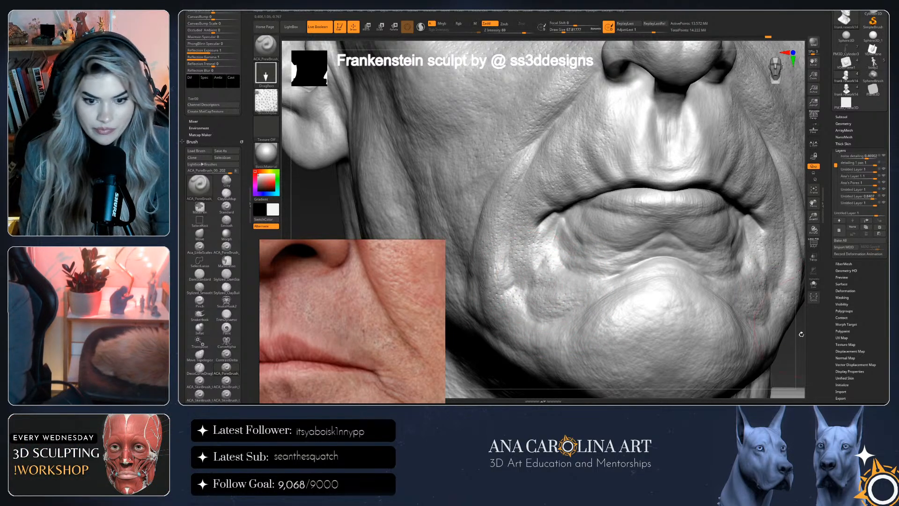
pyautogui.press('f')
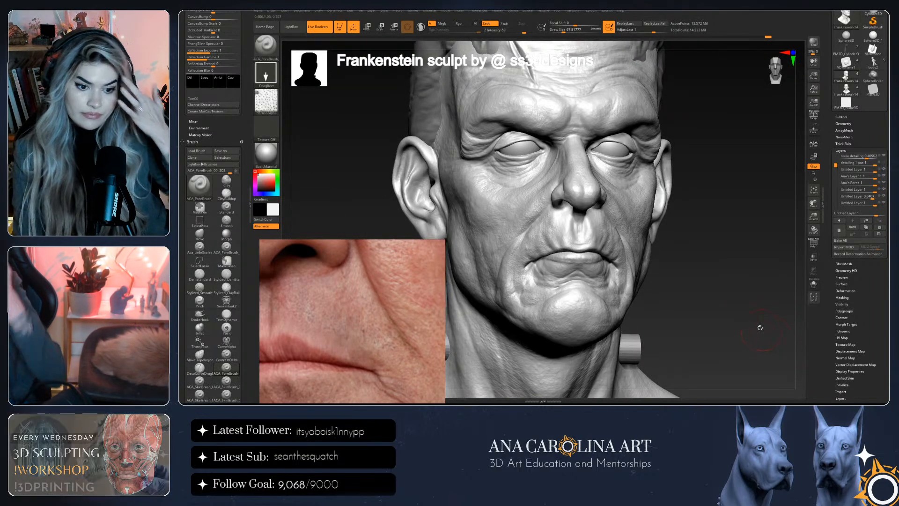
pyautogui.keyDown('alt'); pyautogui.moveTo(692, 279); pyautogui.dragTo(608, 299); pyautogui.keyUp('alt')
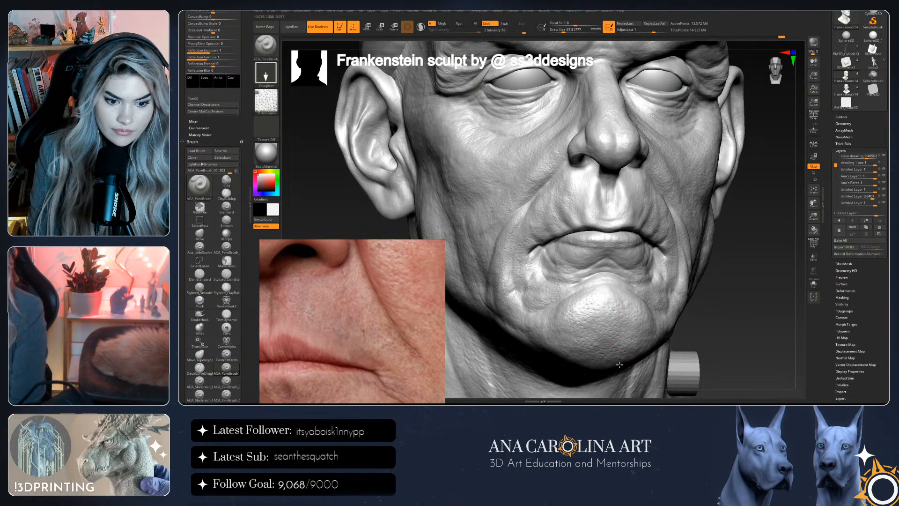
pyautogui.moveTo(666, 344); pyautogui.dragTo(643, 346, button='right')
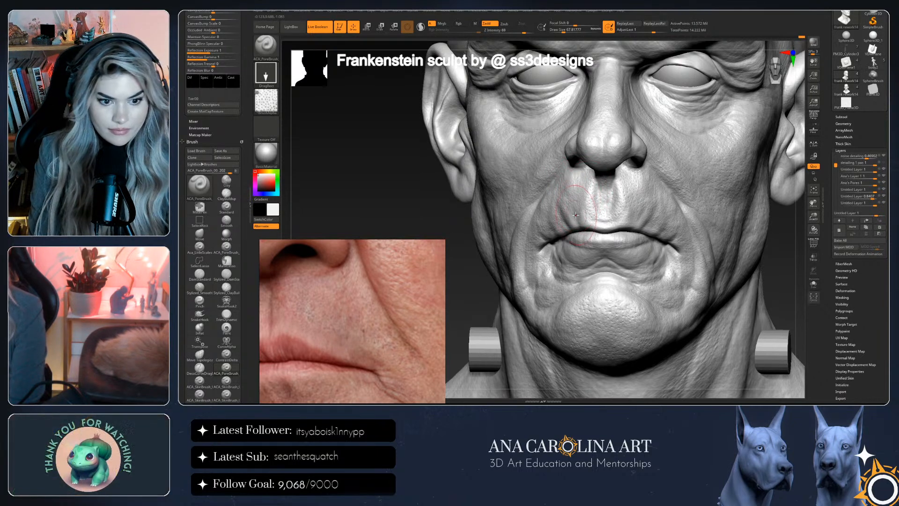
# Try negative intensities on the last untitled sculpt layer and inspect their effect on the face
pyautogui.keyDown('alt'); pyautogui.moveTo(783, 218); pyautogui.dragTo(754, 259); pyautogui.keyUp('alt')
pyautogui.keyDown('alt'); pyautogui.moveTo(729, 226); pyautogui.dragTo(734, 264); pyautogui.keyUp('alt')
pyautogui.moveTo(835, 176); pyautogui.dragTo(855, 188)
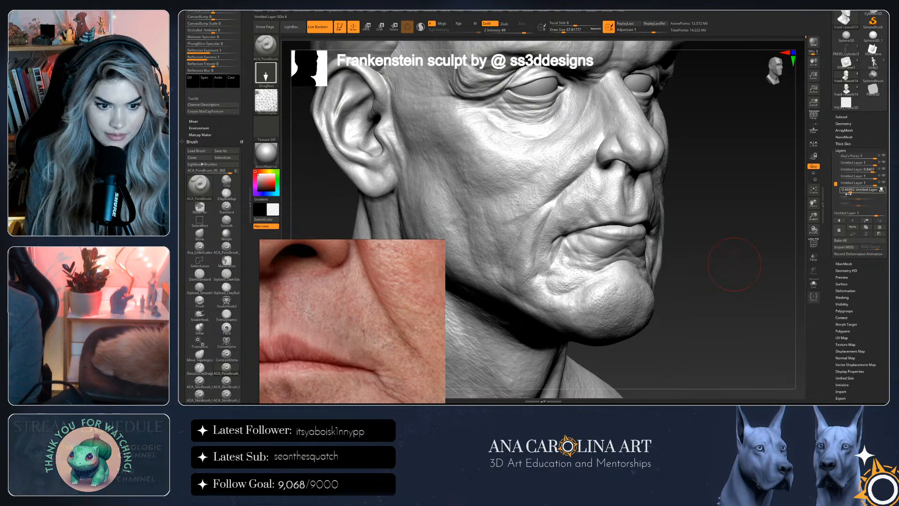
pyautogui.moveTo(848, 190)
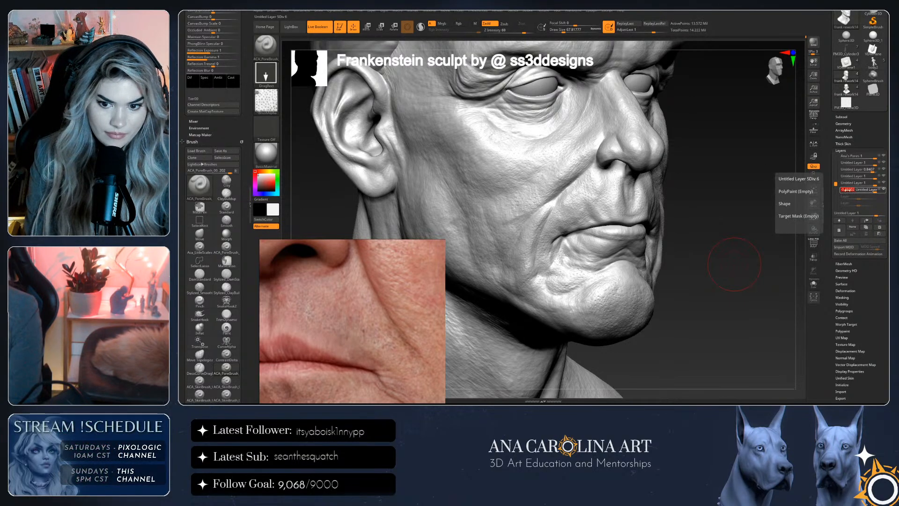
pyautogui.moveTo(854, 195); pyautogui.dragTo(847, 213)
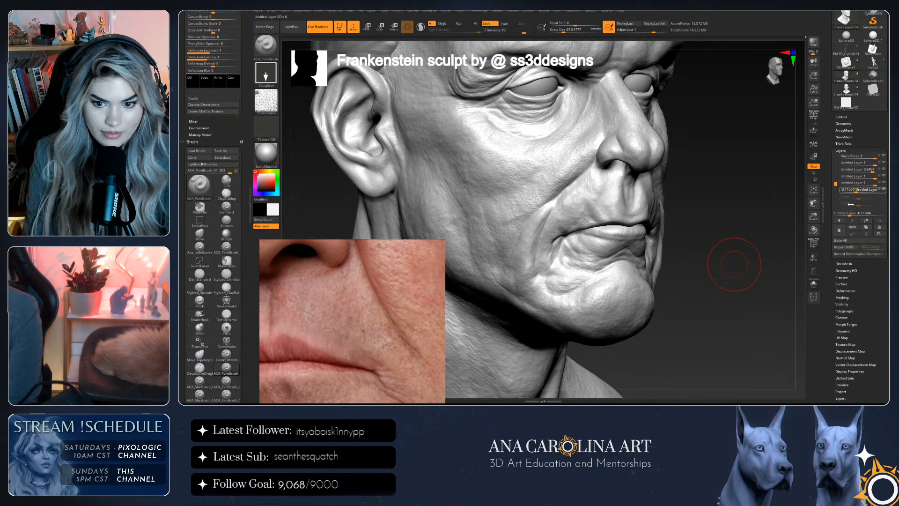
pyautogui.moveTo(850, 191)
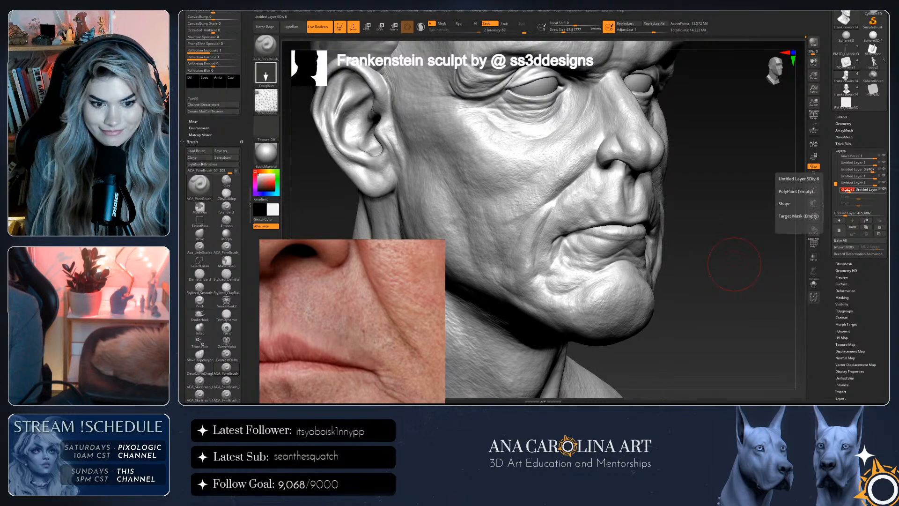
pyautogui.moveTo(846, 190); pyautogui.dragTo(841, 191)
pyautogui.moveTo(736, 261); pyautogui.dragTo(779, 279)
pyautogui.press('f')
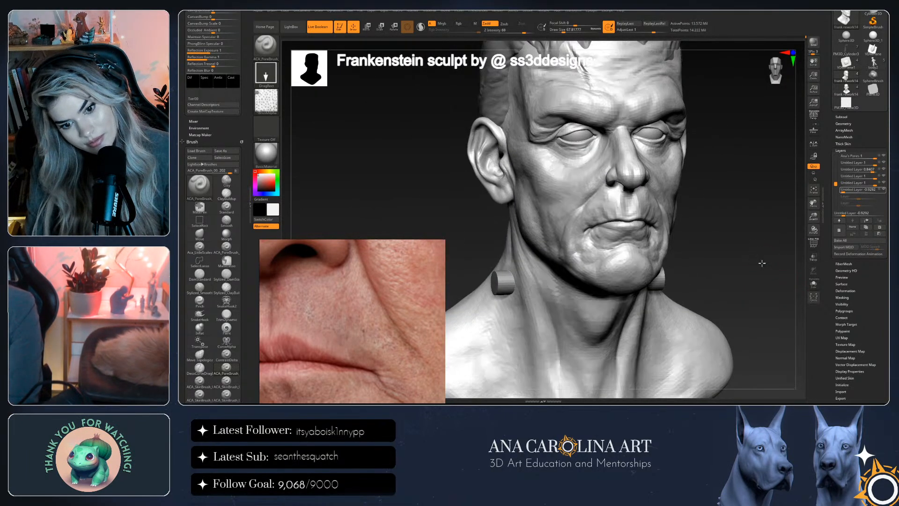
pyautogui.keyDown('alt'); pyautogui.moveTo(762, 262); pyautogui.dragTo(769, 254); pyautogui.keyUp('alt')
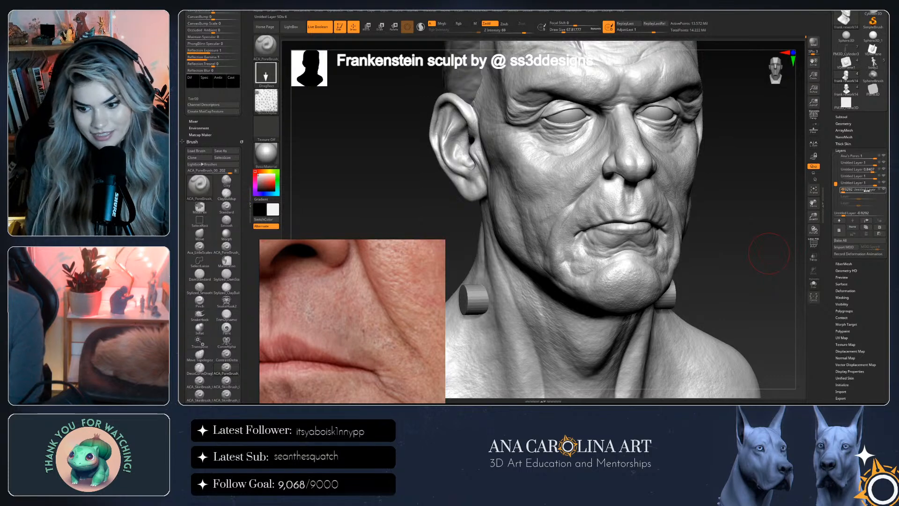
# Set the intensity of the last untitled sculpt layer to about 0.65 and view the whole bust from the front
pyautogui.moveTo(868, 190); pyautogui.dragTo(868, 191)
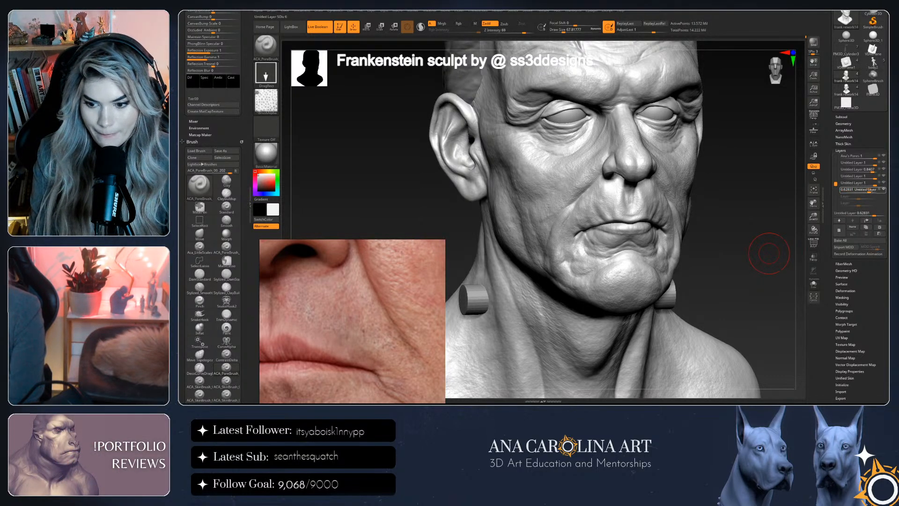
pyautogui.moveTo(867, 190); pyautogui.dragTo(869, 190)
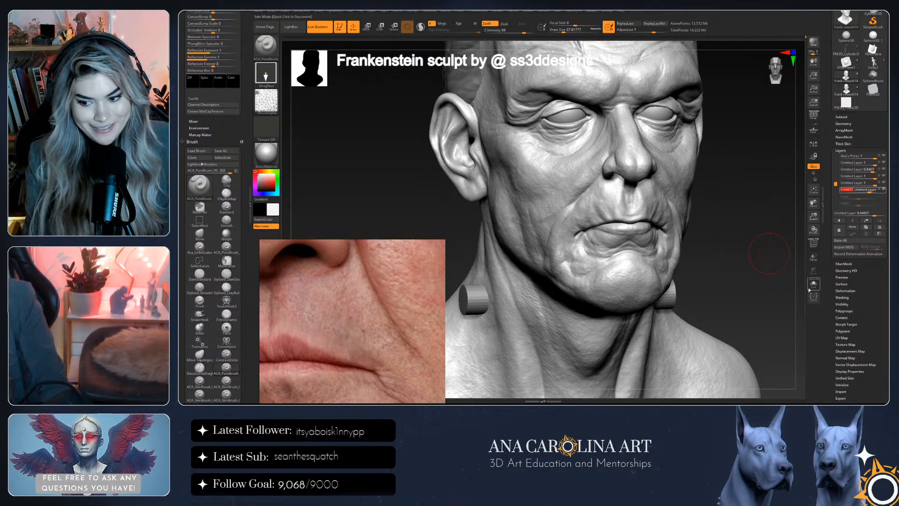
pyautogui.moveTo(756, 260)
pyautogui.mouseDown()
pyautogui.moveTo(781, 266)
pyautogui.moveTo(715, 237)
pyautogui.moveTo(733, 259)
pyautogui.moveTo(795, 168)
pyautogui.mouseUp()
pyautogui.press('f')
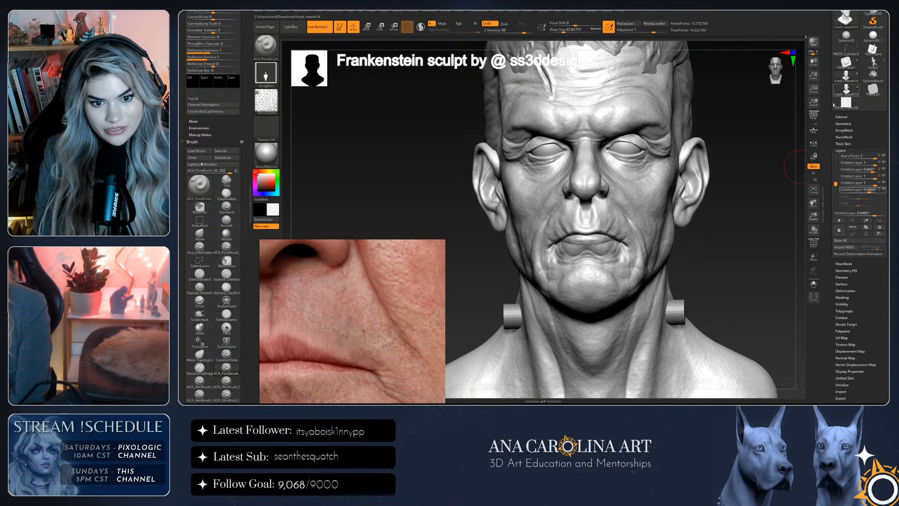
# Switch to the other version of the bust, toggle its untitled layer and examine the face from a three-quarter angle
pyautogui.click(840, 94)
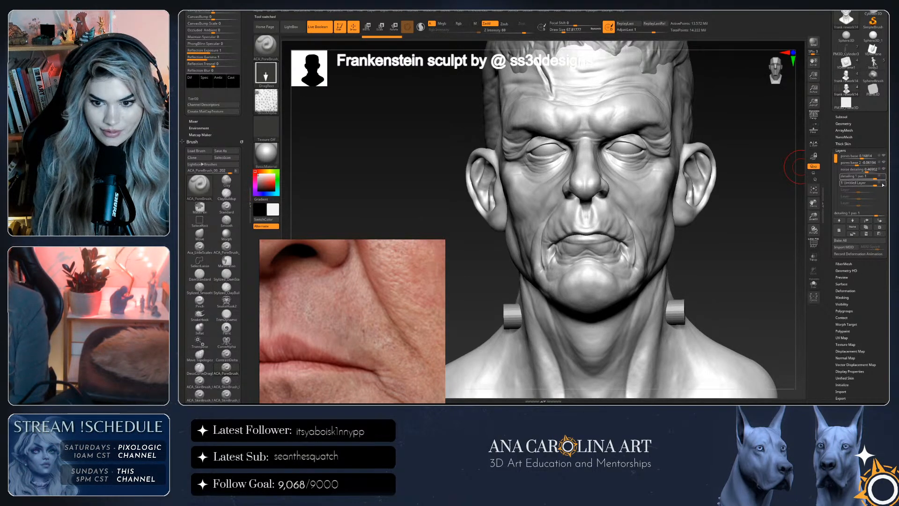
pyautogui.moveTo(885, 185)
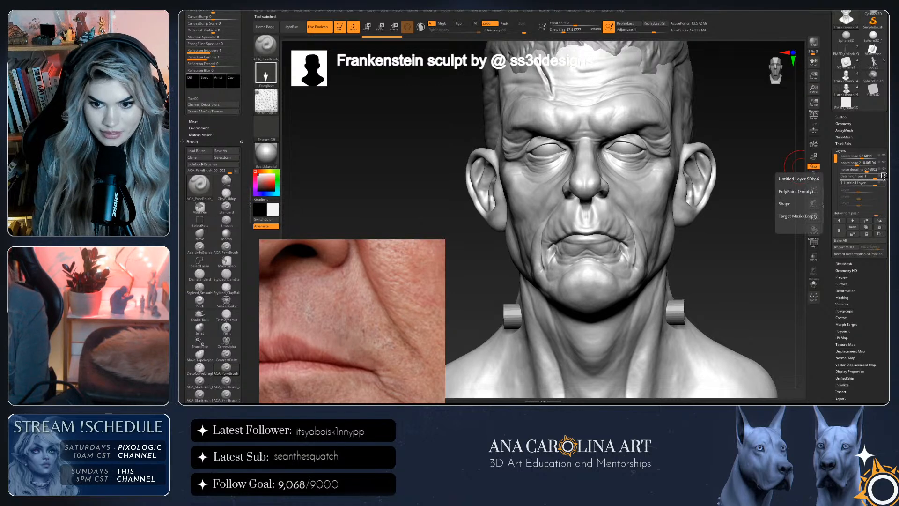
pyautogui.click(882, 184)
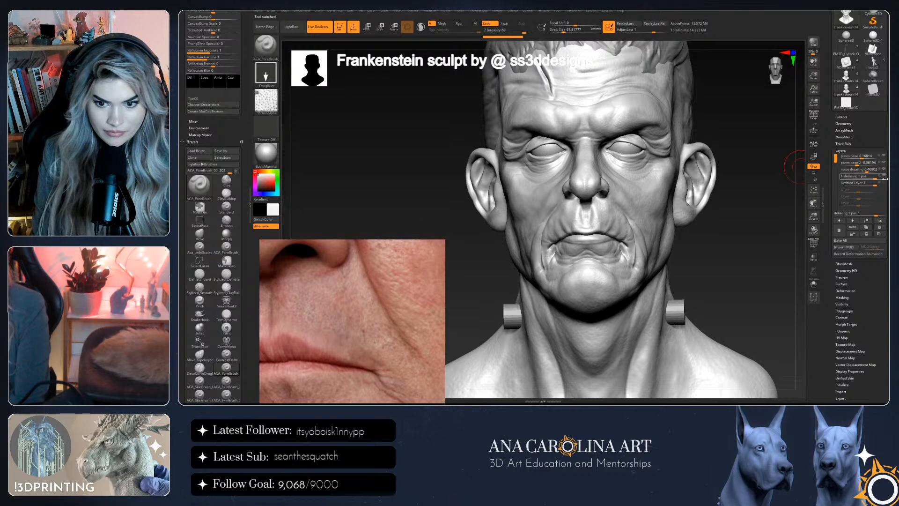
pyautogui.click(883, 185)
pyautogui.moveTo(803, 261); pyautogui.dragTo(784, 280)
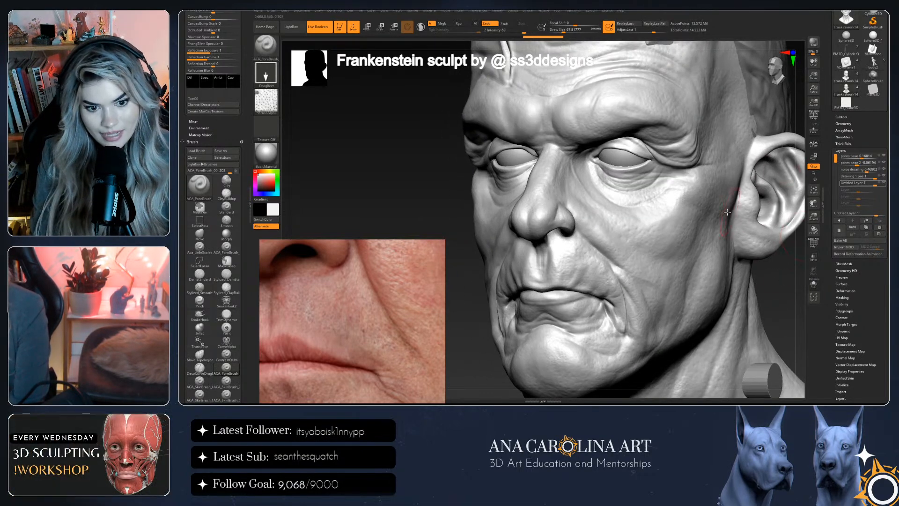
pyautogui.moveTo(776, 291); pyautogui.dragTo(764, 286)
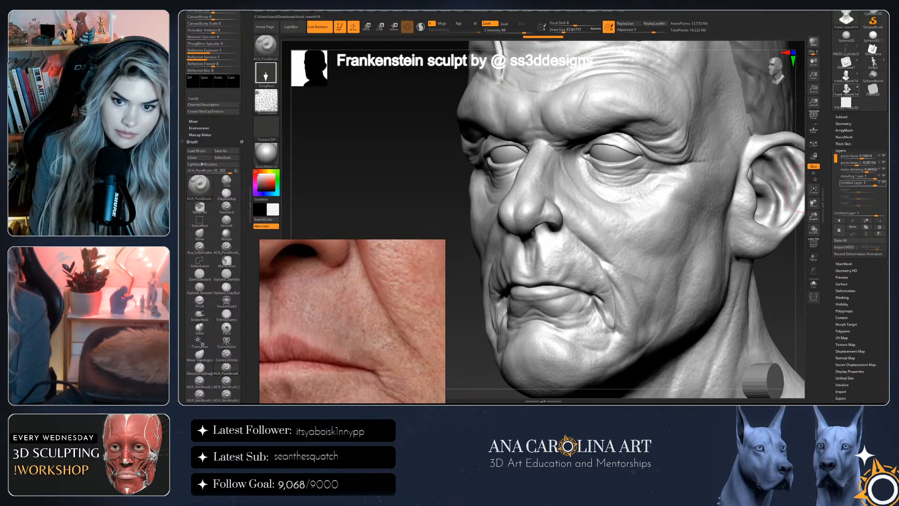
# Switch back and forth between the two bust versions to compare the skin detail on the face and neck
pyautogui.click(845, 76)
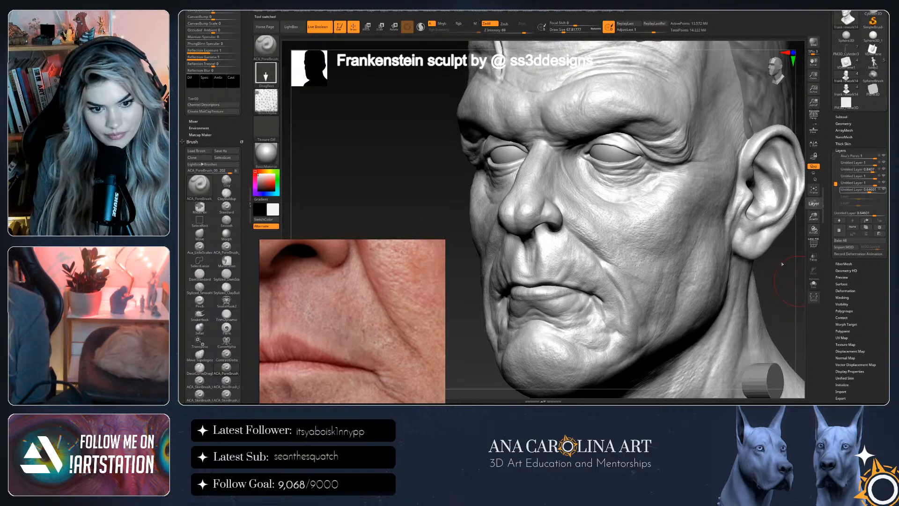
pyautogui.moveTo(796, 281); pyautogui.dragTo(783, 260)
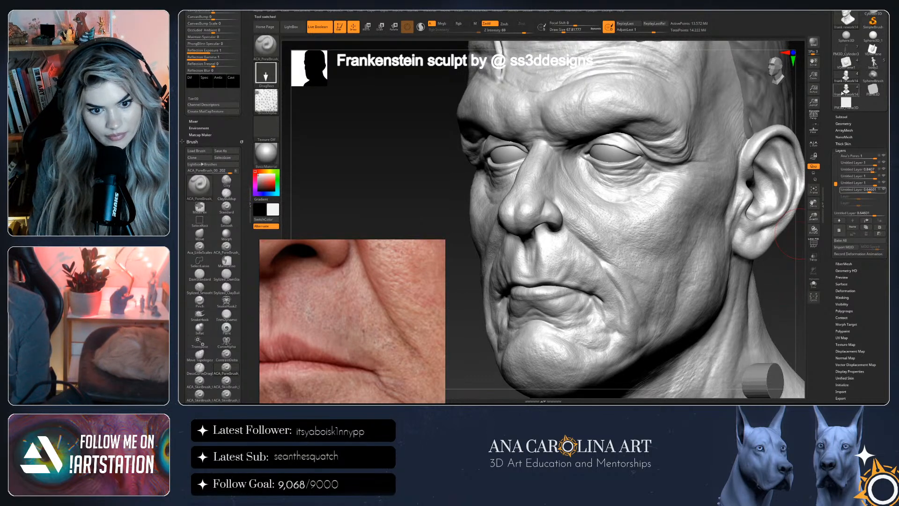
pyautogui.click(845, 76)
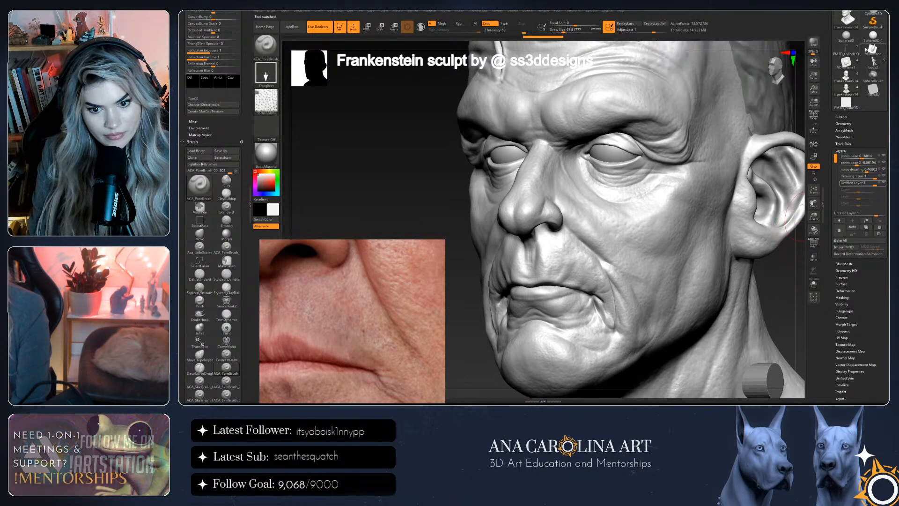
pyautogui.click(846, 81)
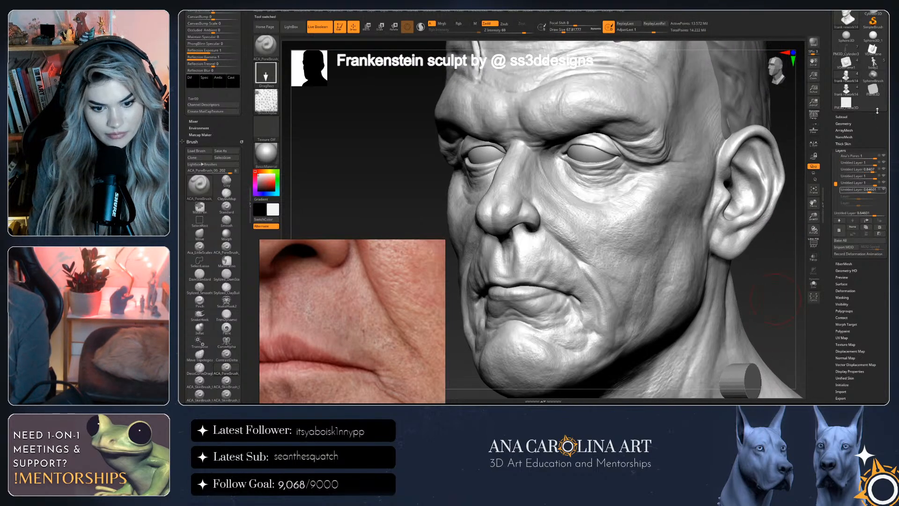
pyautogui.moveTo(859, 94)
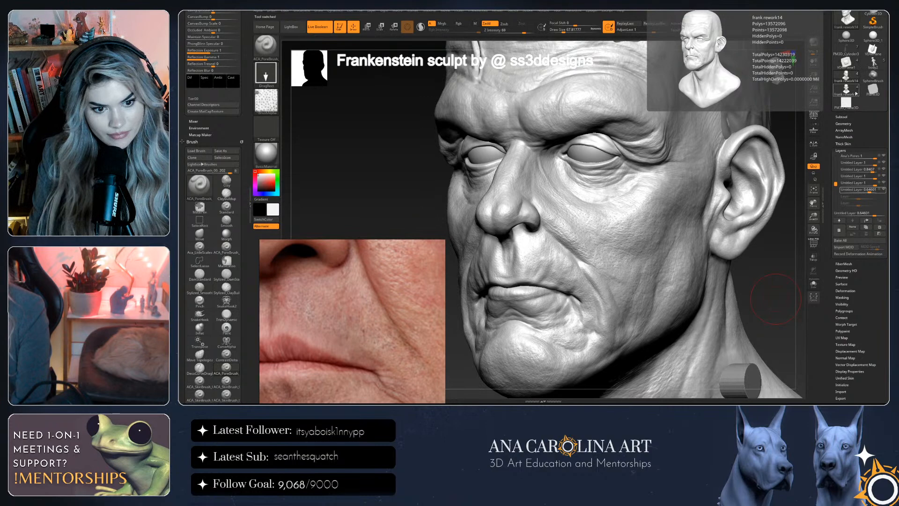
# Compare the skin detail of the two bust versions in close three-quarter view, ending with the full bust from the front
pyautogui.click(849, 75)
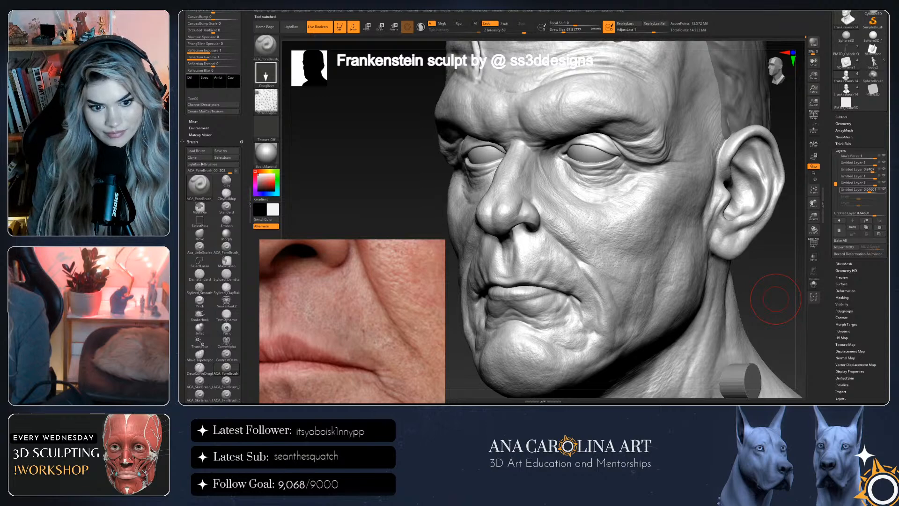
pyautogui.click(846, 88)
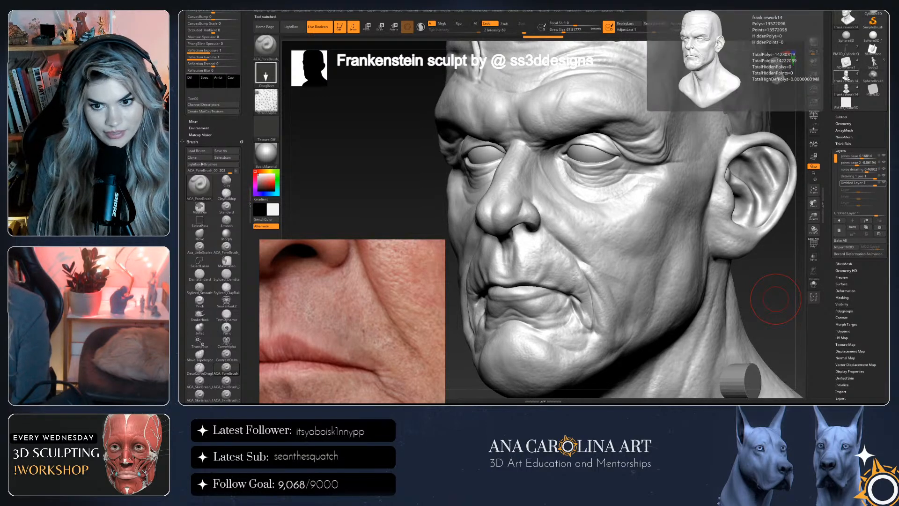
pyautogui.click(847, 78)
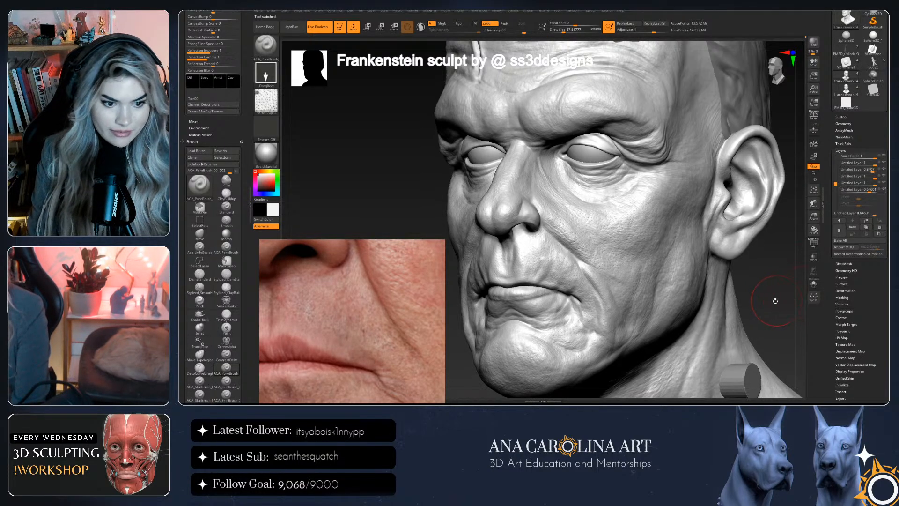
pyautogui.moveTo(779, 300); pyautogui.dragTo(783, 299)
pyautogui.press('f')
pyautogui.moveTo(789, 233); pyautogui.dragTo(705, 253)
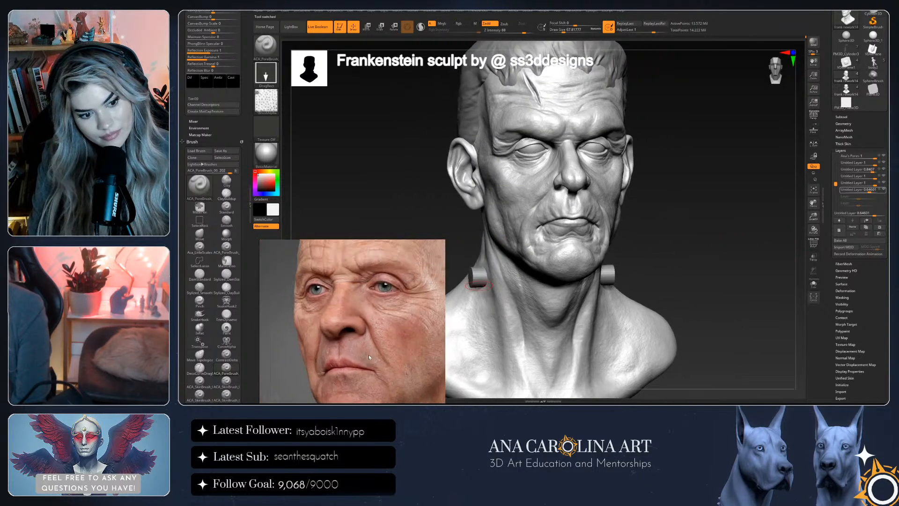
# Look through the face reference photos and examine the forehead and hairline in the black-and-white Frankenstein image
pyautogui.scroll(-6, 361, 342)
pyautogui.scroll(-4, 341, 340)
pyautogui.moveTo(690, 275); pyautogui.dragTo(651, 281)
pyautogui.scroll(3, 352, 327)
pyautogui.scroll(3, 352, 328)
pyautogui.scroll(-3, 347, 318)
pyautogui.scroll(4, 337, 294)
pyautogui.scroll(3, 335, 290)
pyautogui.scroll(-5, 334, 290)
pyautogui.scroll(4, 364, 307)
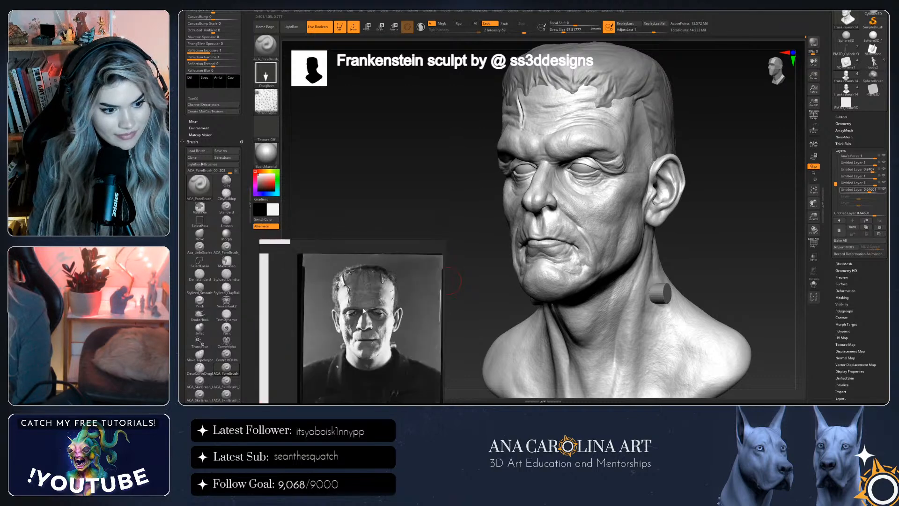
pyautogui.scroll(4, 364, 307)
pyautogui.scroll(-4, 365, 306)
pyautogui.moveTo(403, 263)
pyautogui.mouseDown(button='middle')
pyautogui.moveTo(489, 263)
pyautogui.moveTo(409, 264)
pyautogui.mouseUp(button='middle')
pyautogui.scroll(4, 341, 325)
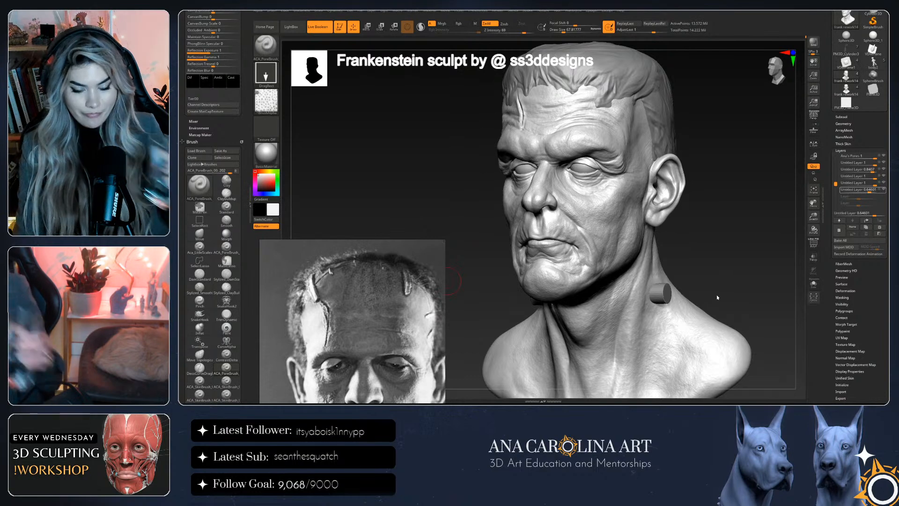
# Compare the two bust versions from the front and check the face against the Frankenstein reference photo
pyautogui.moveTo(714, 245); pyautogui.dragTo(698, 251)
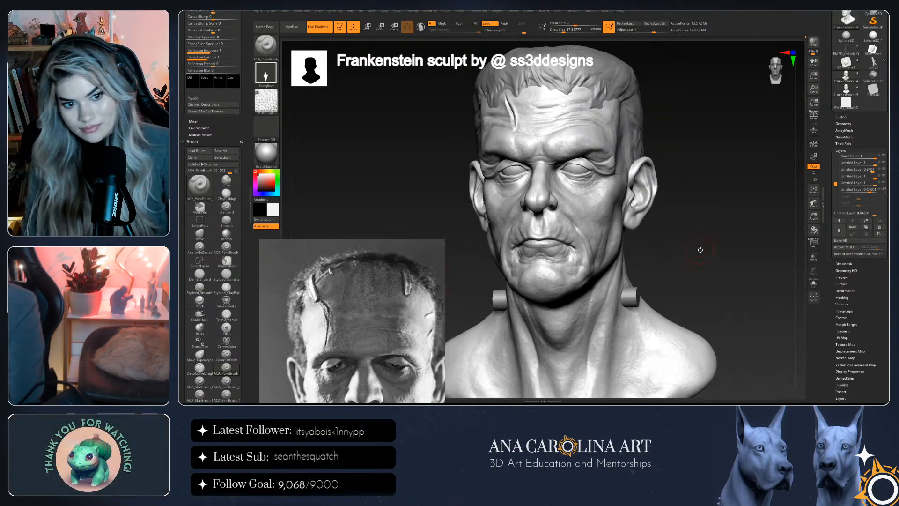
pyautogui.click(846, 89)
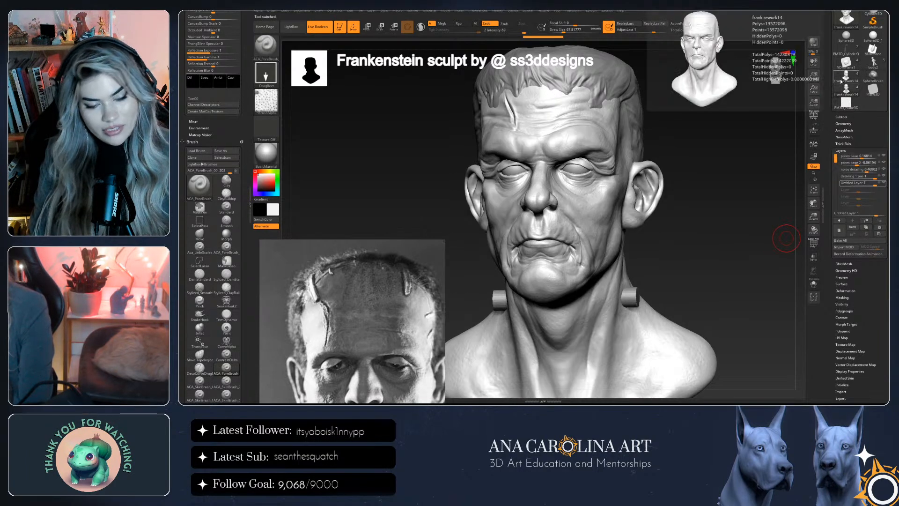
pyautogui.click(842, 78)
pyautogui.moveTo(732, 204)
pyautogui.mouseDown()
pyautogui.moveTo(717, 202)
pyautogui.moveTo(730, 209)
pyautogui.moveTo(796, 192)
pyautogui.mouseUp()
pyautogui.scroll(-2, 421, 311)
pyautogui.scroll(3, 421, 311)
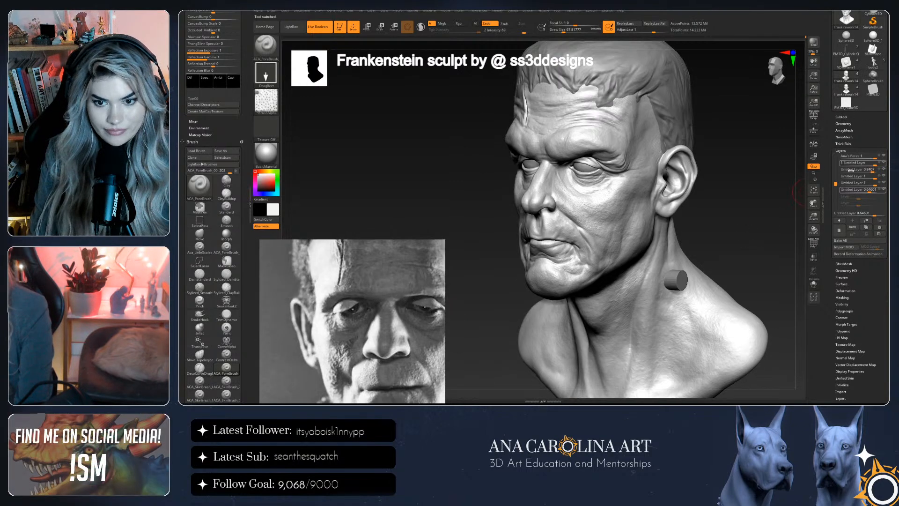
# Add a new sculpt layer to the Ana's Pores version of the bust and choose the Dam_Standard brush
pyautogui.click(839, 230)
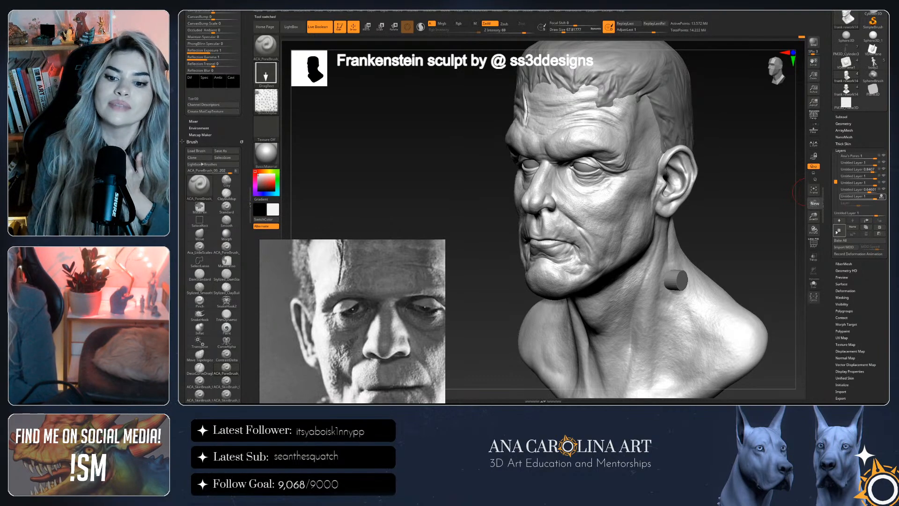
pyautogui.click(266, 46)
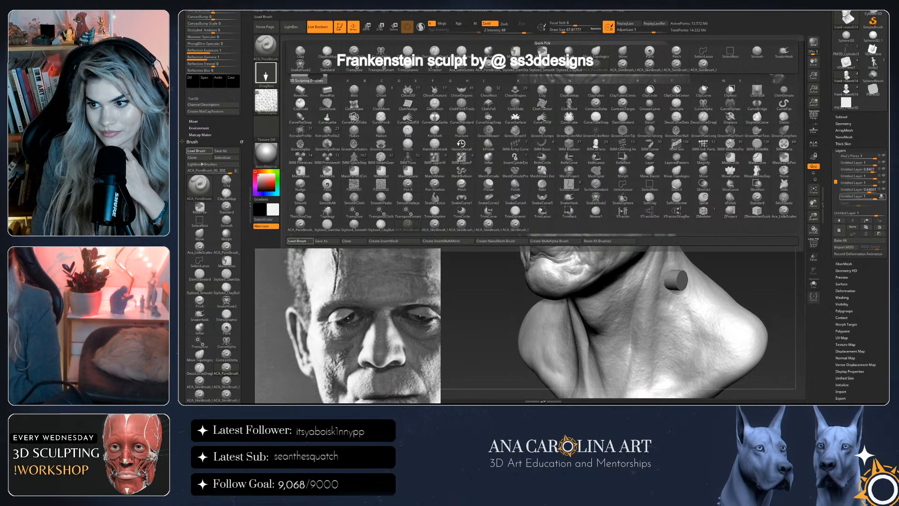
pyautogui.press('d')
pyautogui.press('s')
# Carve fine creases along the smile fold and cheek with Dam_Standard, using a draw size of about 71 and Z Intensity 36
pyautogui.moveTo(752, 254)
pyautogui.mouseDown()
pyautogui.moveTo(765, 246)
pyautogui.moveTo(701, 245)
pyautogui.mouseUp()
pyautogui.press('space')
pyautogui.scroll(6, 701, 245)
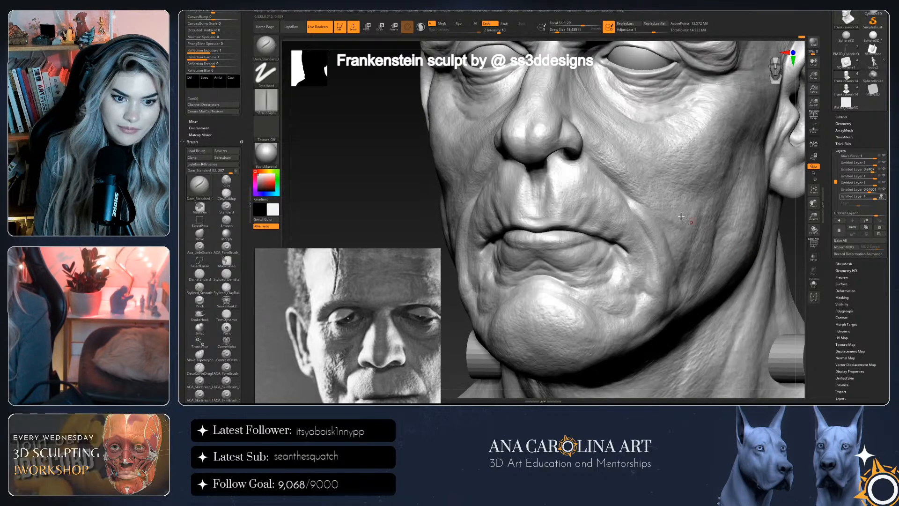
pyautogui.press('s')
pyautogui.press('space')
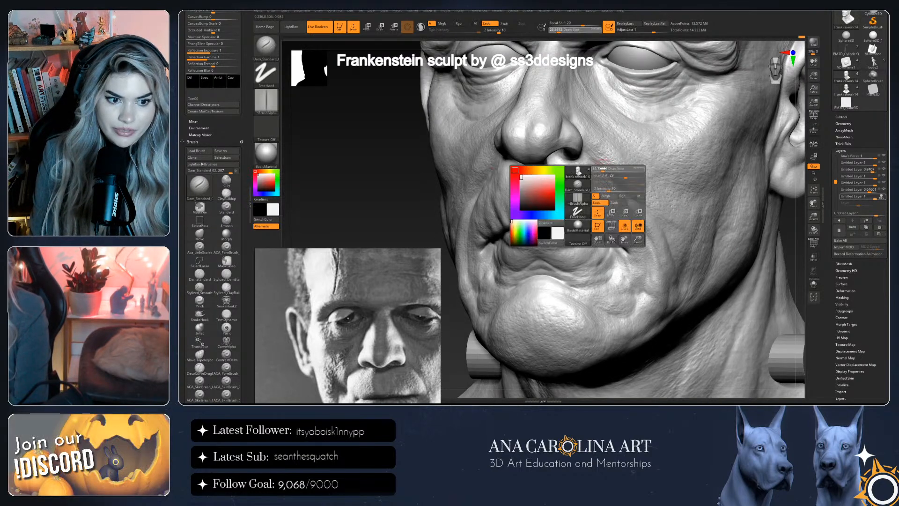
pyautogui.moveTo(782, 236); pyautogui.dragTo(754, 217, button='right')
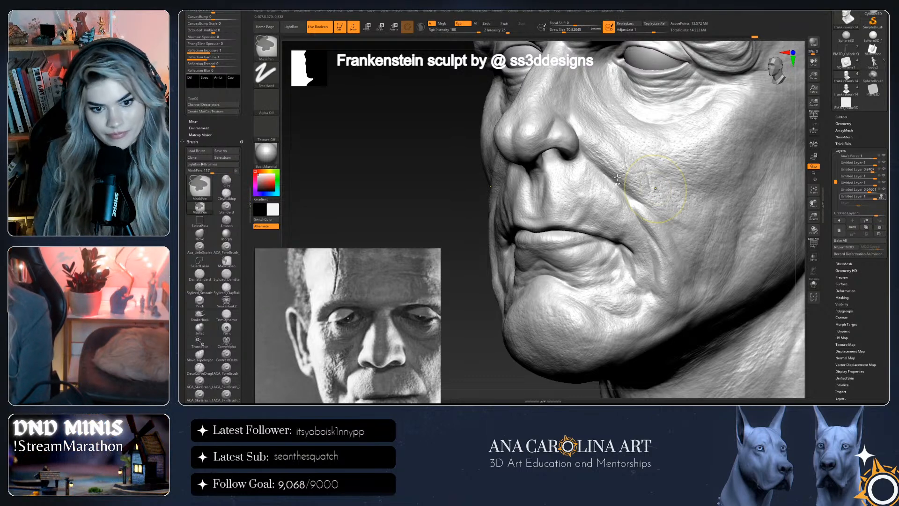
pyautogui.press('space')
pyautogui.moveTo(631, 231); pyautogui.dragTo(638, 231)
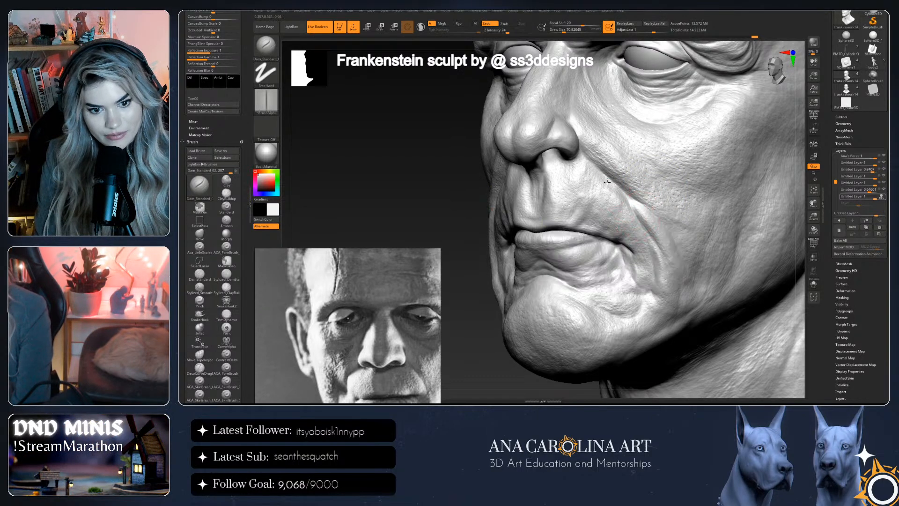
pyautogui.press('ctrl')
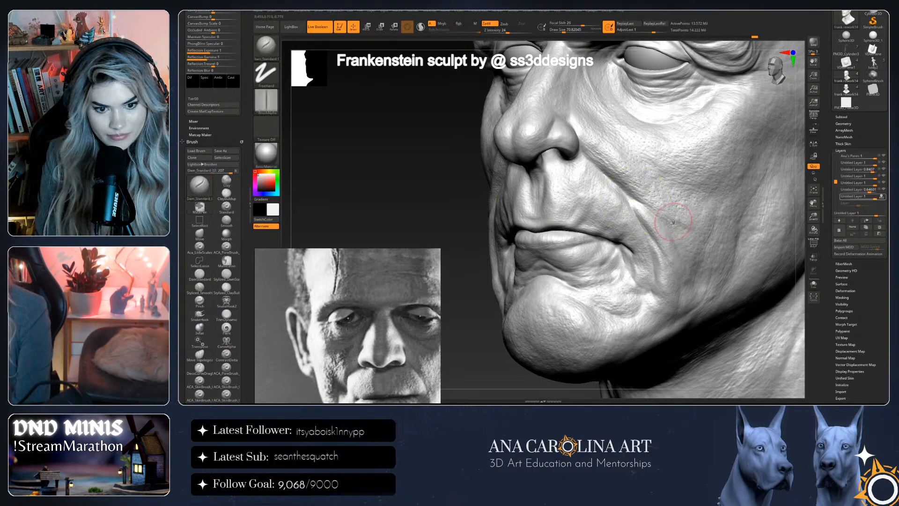
pyautogui.press('space')
pyautogui.moveTo(664, 255); pyautogui.dragTo(676, 254)
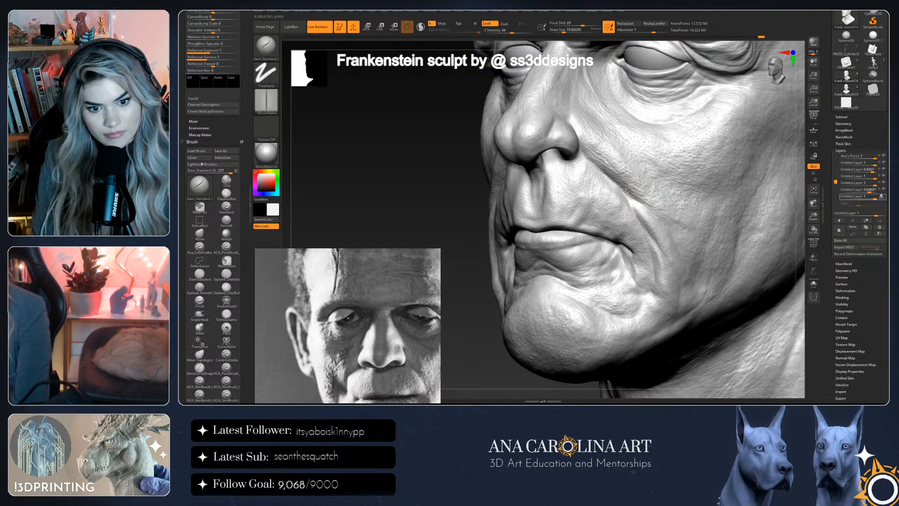
# Set Z Intensity to 21 and carve creases around the nostril wing and smile fold on the opposite side of the face
pyautogui.moveTo(748, 272)
pyautogui.mouseDown()
pyautogui.moveTo(692, 233)
pyautogui.moveTo(681, 175)
pyautogui.mouseUp()
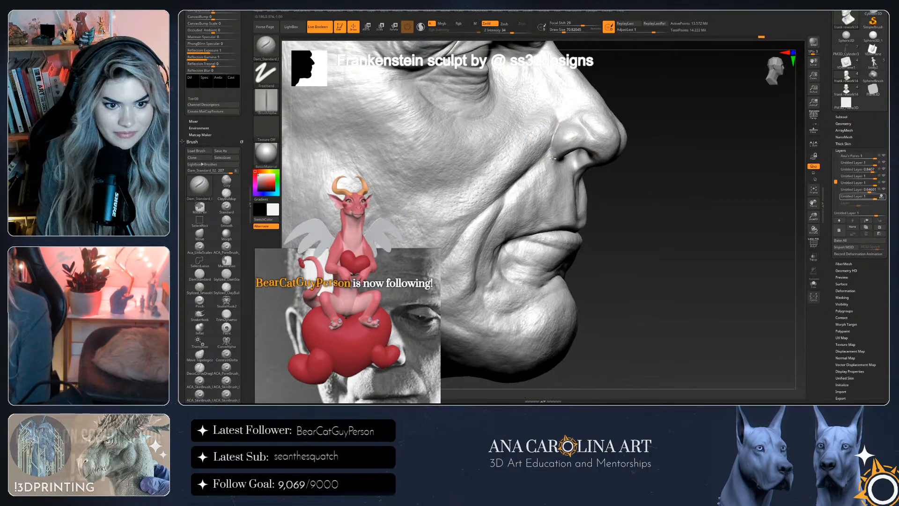
pyautogui.press('ctrl')
pyautogui.moveTo(702, 175); pyautogui.dragTo(704, 201)
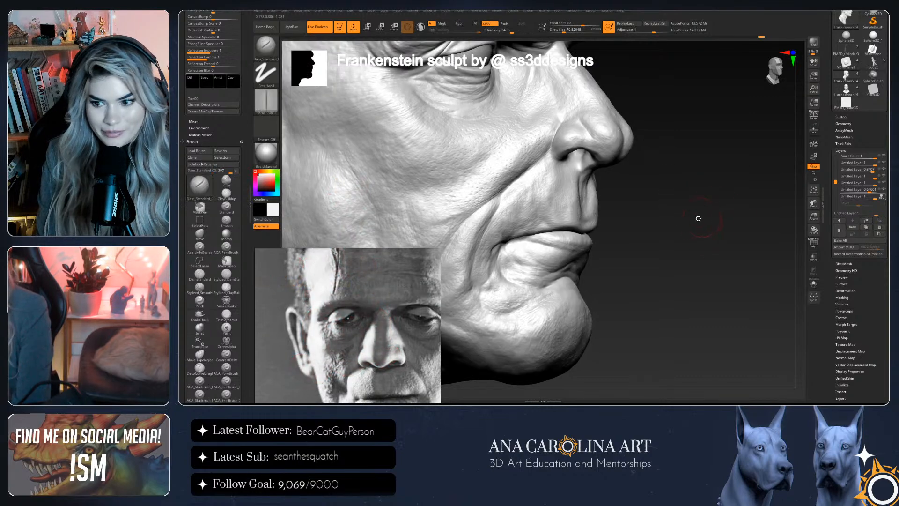
pyautogui.keyDown('alt'); pyautogui.moveTo(696, 248); pyautogui.dragTo(696, 265); pyautogui.keyUp('alt')
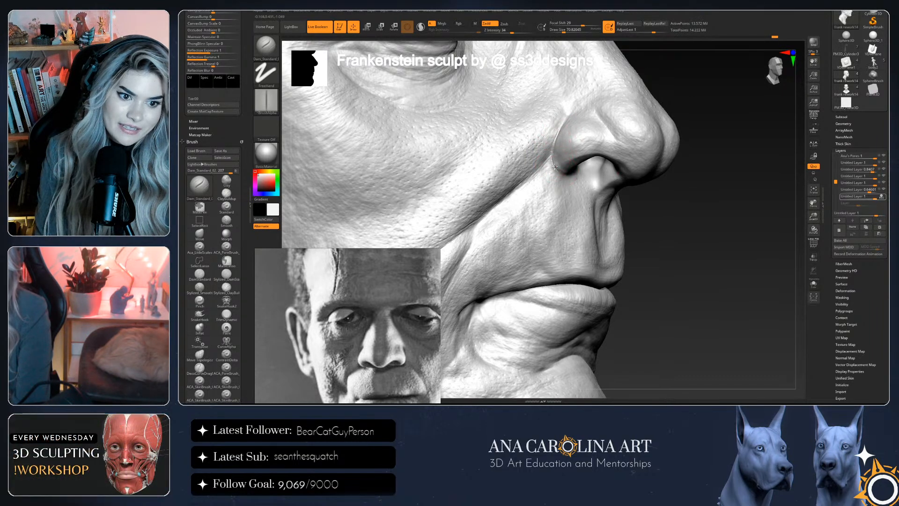
pyautogui.press('space')
pyautogui.moveTo(581, 185)
pyautogui.mouseDown()
pyautogui.moveTo(591, 184)
pyautogui.moveTo(584, 204)
pyautogui.mouseUp()
pyautogui.press('space')
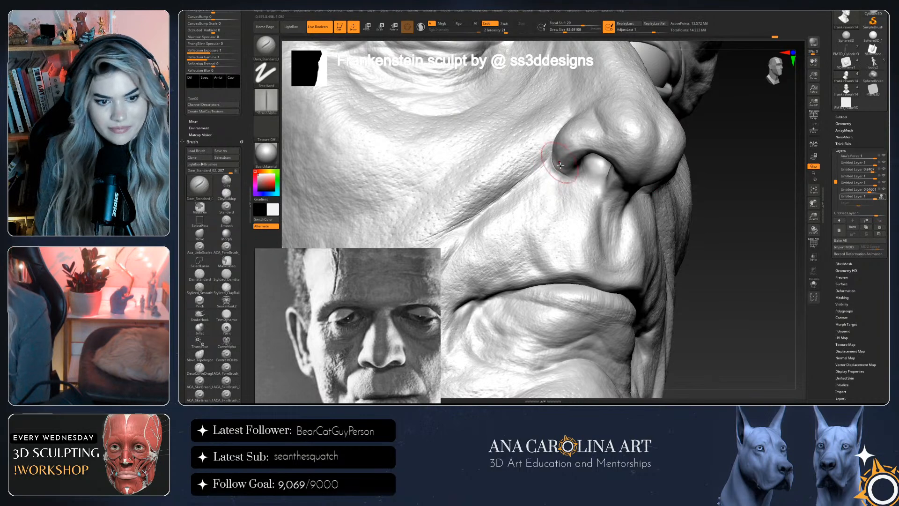
# Carve fine vertical creases across the lips from a front view of the mouth
pyautogui.moveTo(628, 161)
pyautogui.mouseDown(button='right')
pyautogui.moveTo(651, 211)
pyautogui.moveTo(655, 202)
pyautogui.mouseUp(button='right')
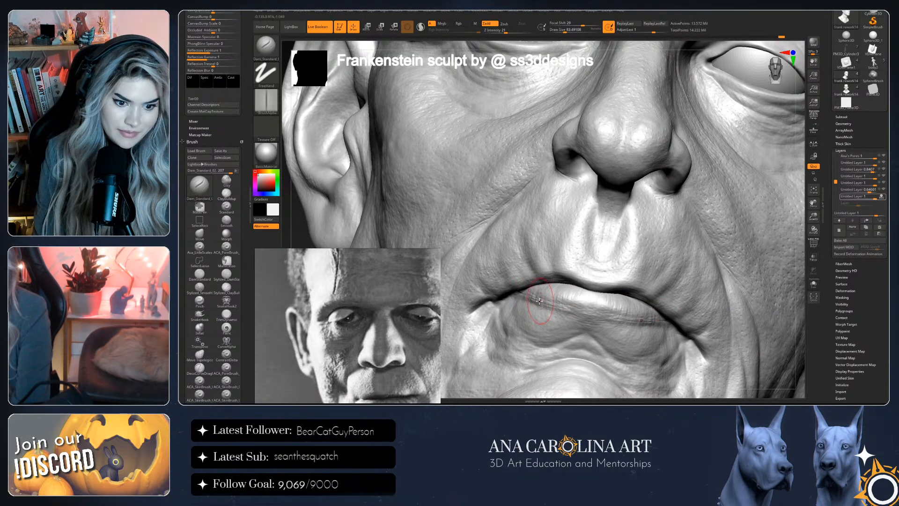
pyautogui.press('ctrl')
pyautogui.press('s')
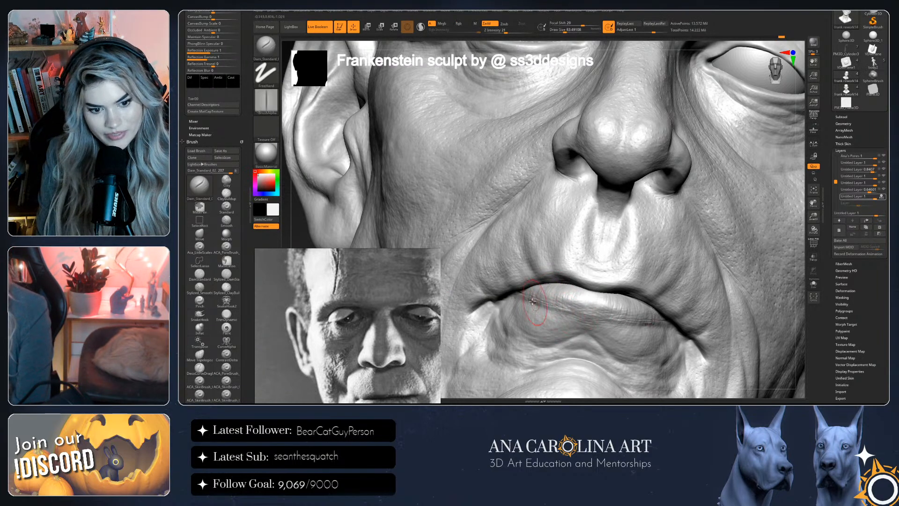
pyautogui.moveTo(539, 302); pyautogui.dragTo(566, 307)
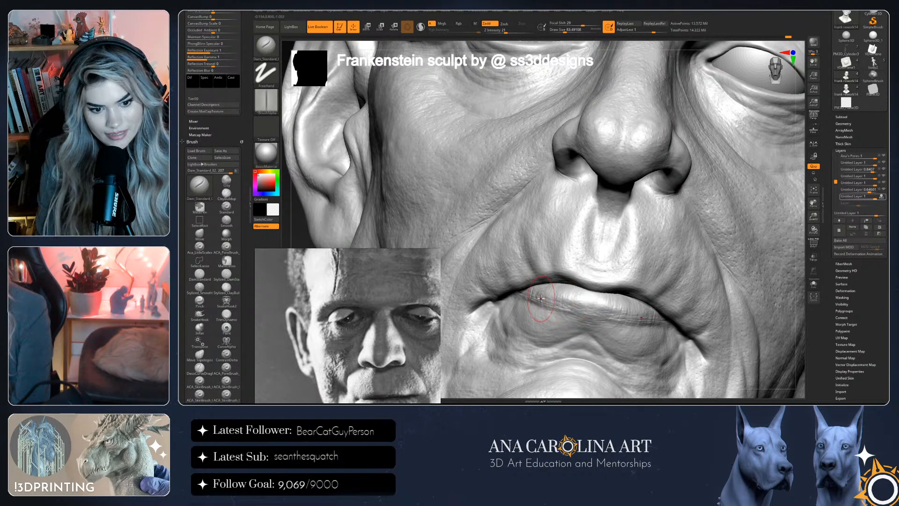
pyautogui.press('ctrl')
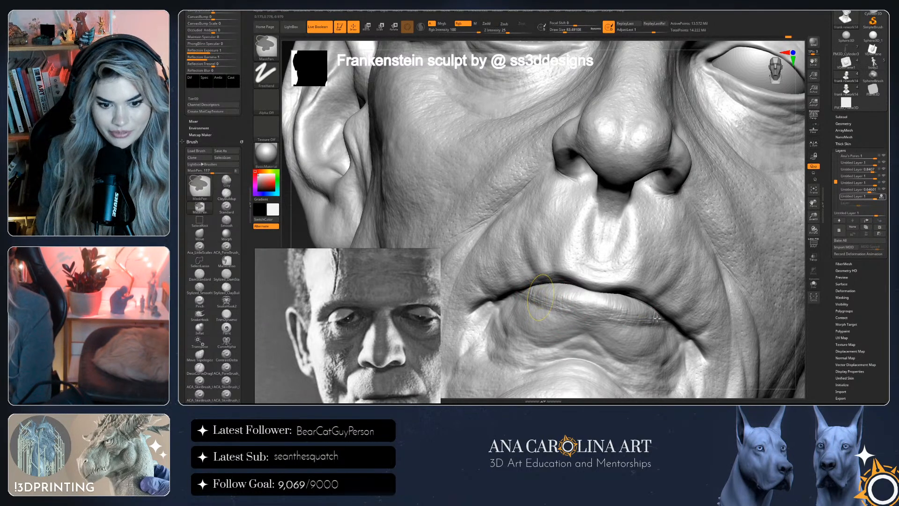
pyautogui.press('ctrl')
pyautogui.moveTo(638, 327); pyautogui.dragTo(635, 323)
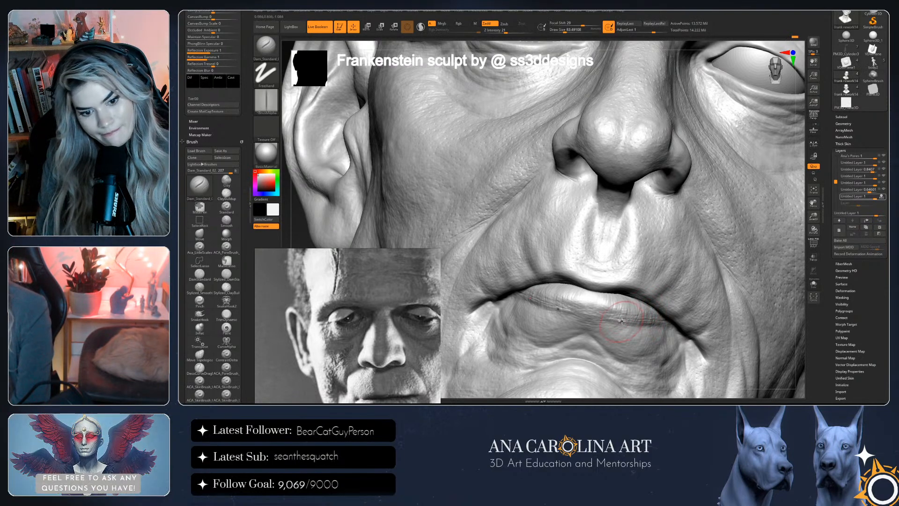
# Add fine creases to the skin around the mouth corner and the adjoining lower cheek
pyautogui.moveTo(799, 336); pyautogui.dragTo(471, 299)
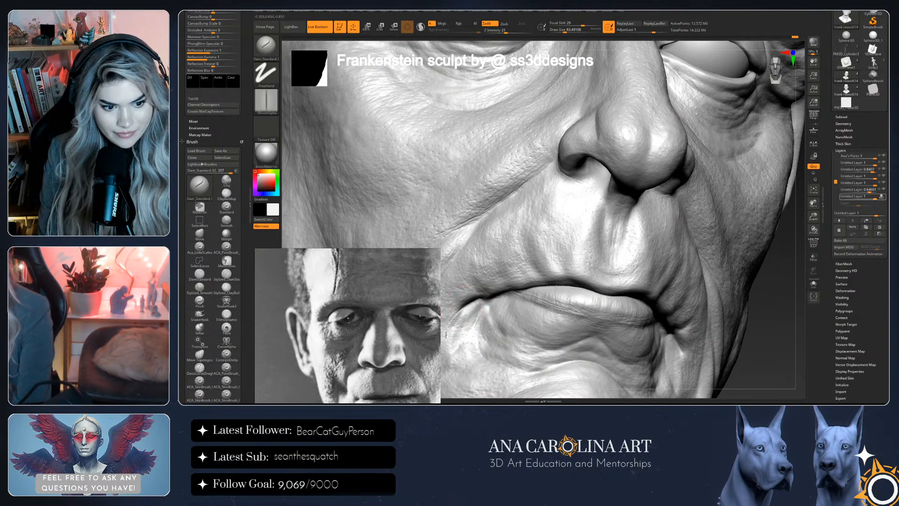
pyautogui.moveTo(443, 336); pyautogui.dragTo(560, 295)
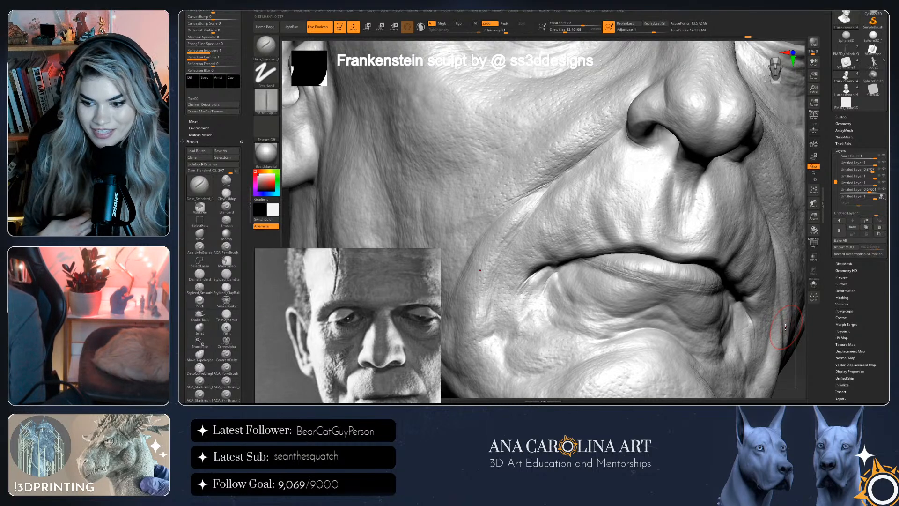
pyautogui.moveTo(785, 326)
pyautogui.mouseDown(button='right')
pyautogui.moveTo(797, 331)
pyautogui.moveTo(628, 280)
pyautogui.mouseUp(button='right')
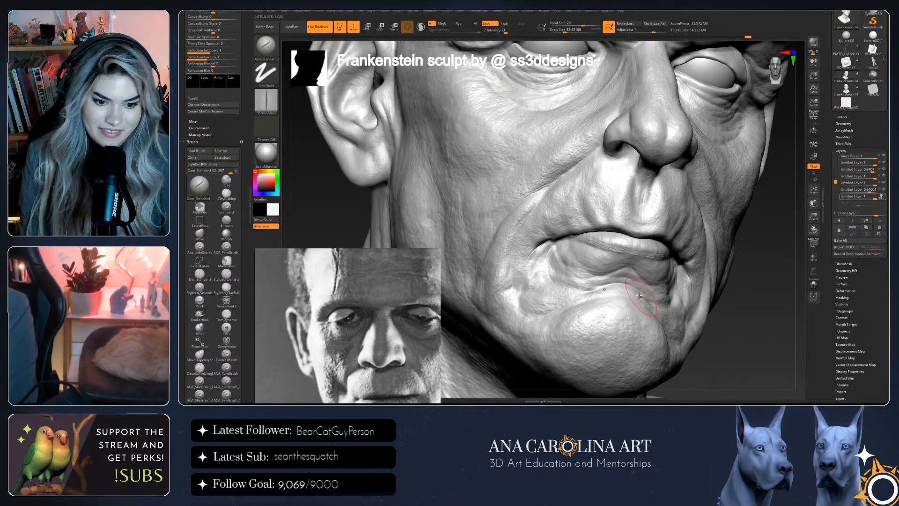
# Set the Dam_Standard draw size to about 138 and refine the creases around the chin, jaw and lower cheeks
pyautogui.moveTo(740, 319); pyautogui.dragTo(604, 325)
pyautogui.press('space')
pyautogui.click(629, 318)
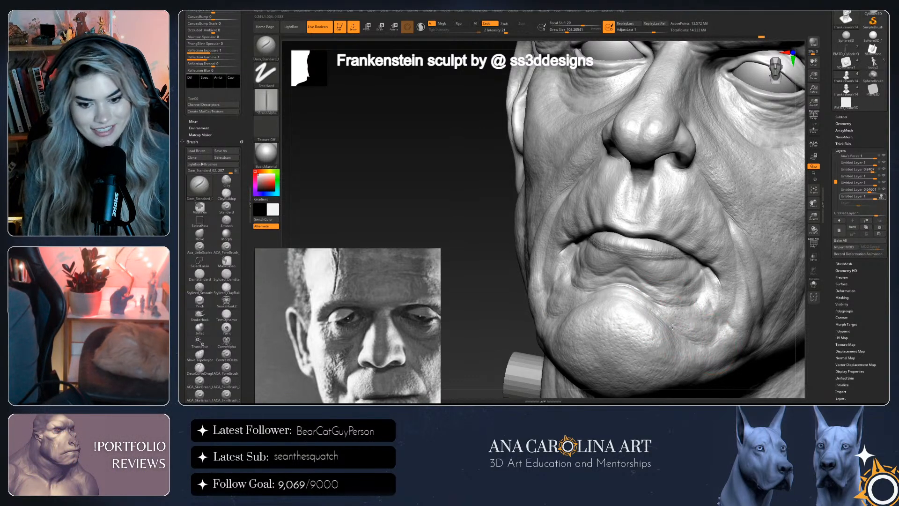
pyautogui.moveTo(613, 319); pyautogui.dragTo(585, 316, button='right')
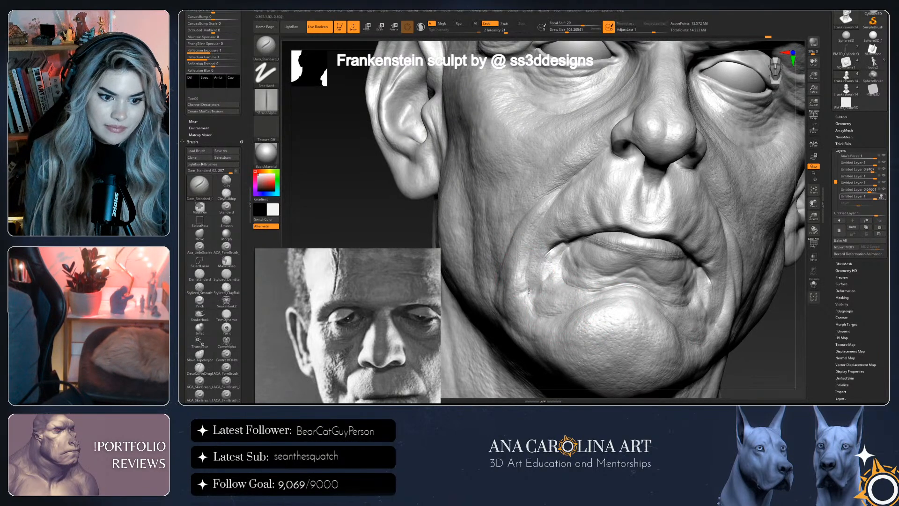
pyautogui.moveTo(620, 319)
pyautogui.mouseDown(button='right')
pyautogui.moveTo(780, 358)
pyautogui.moveTo(761, 324)
pyautogui.moveTo(674, 270)
pyautogui.mouseUp(button='right')
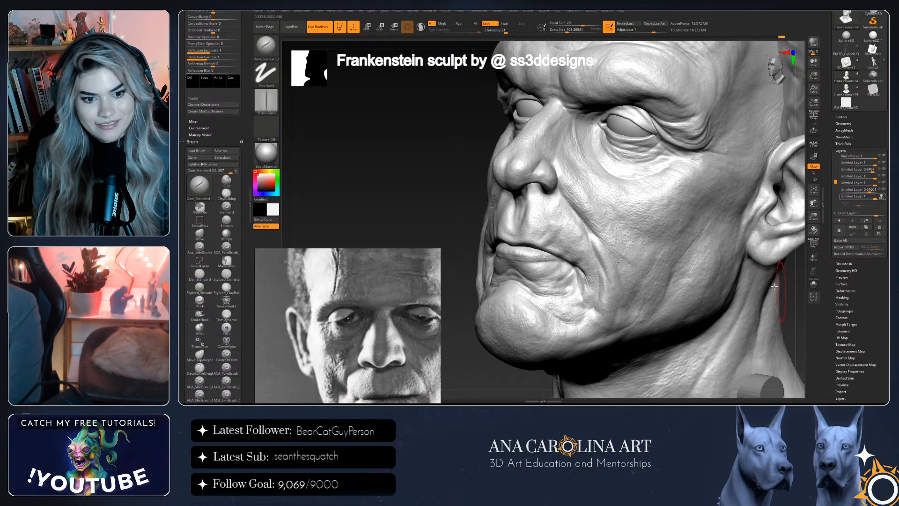
# Carve fine wrinkles into the skin under the eye and across the upper cheek
pyautogui.moveTo(781, 292)
pyautogui.mouseDown(button='right')
pyautogui.moveTo(763, 357)
pyautogui.moveTo(764, 309)
pyautogui.moveTo(788, 322)
pyautogui.moveTo(787, 331)
pyautogui.mouseUp(button='right')
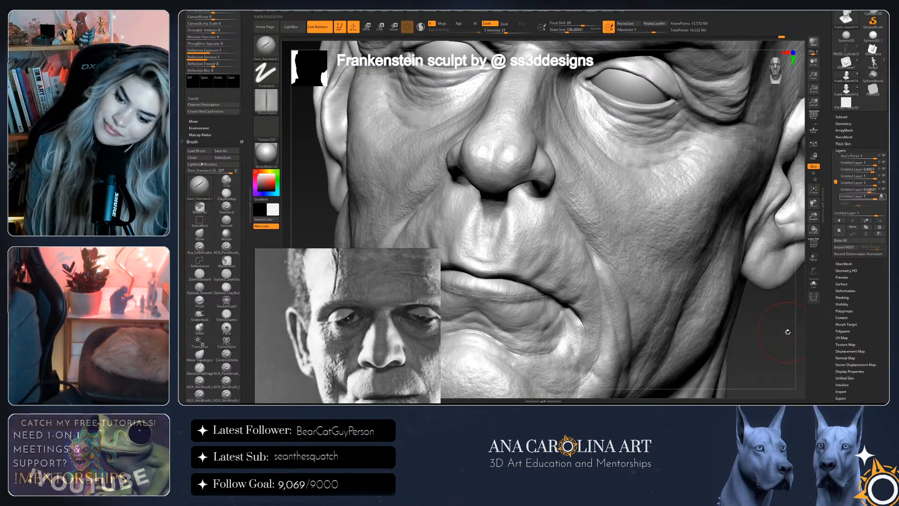
pyautogui.moveTo(775, 331)
pyautogui.keyDown('alt'); pyautogui.mouseDown(button='right')
pyautogui.moveTo(767, 331)
pyautogui.moveTo(799, 360)
pyautogui.mouseUp(button='right'); pyautogui.keyUp('alt')
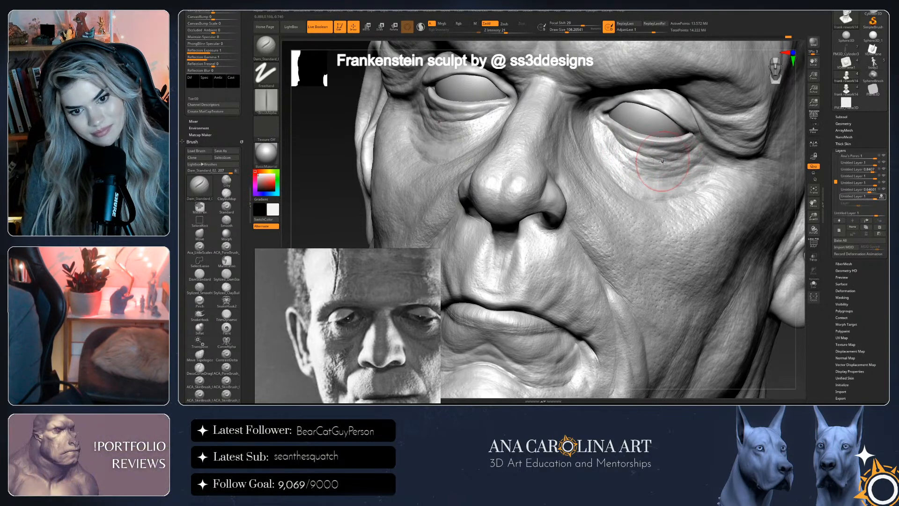
pyautogui.press('ctrl')
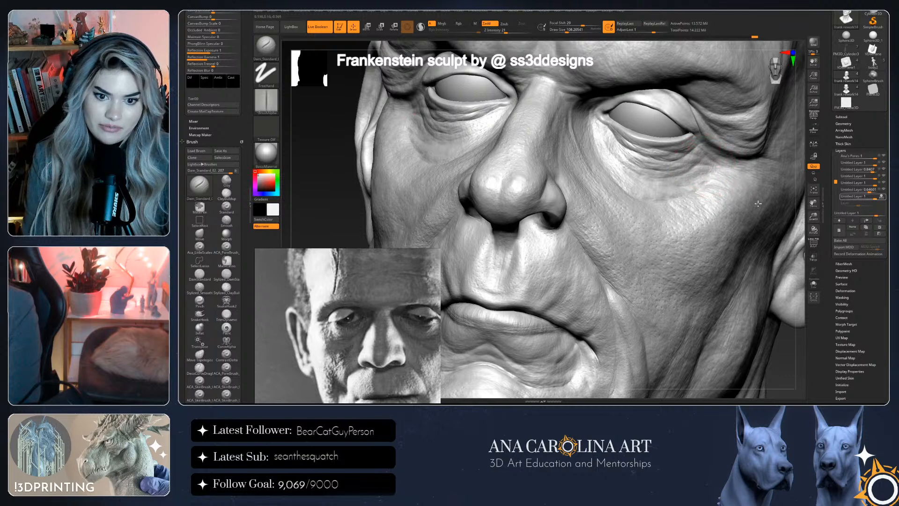
# Carve additional fine wrinkles into the skin around the outer eye corner, under the eye and across the cheek
pyautogui.moveTo(797, 224); pyautogui.dragTo(693, 183)
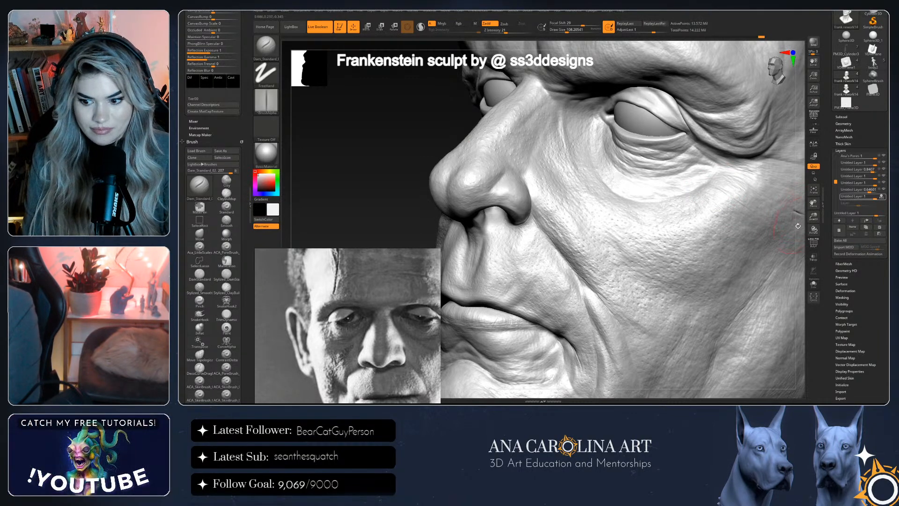
pyautogui.moveTo(798, 252)
pyautogui.mouseDown()
pyautogui.moveTo(809, 239)
pyautogui.moveTo(689, 159)
pyautogui.mouseUp()
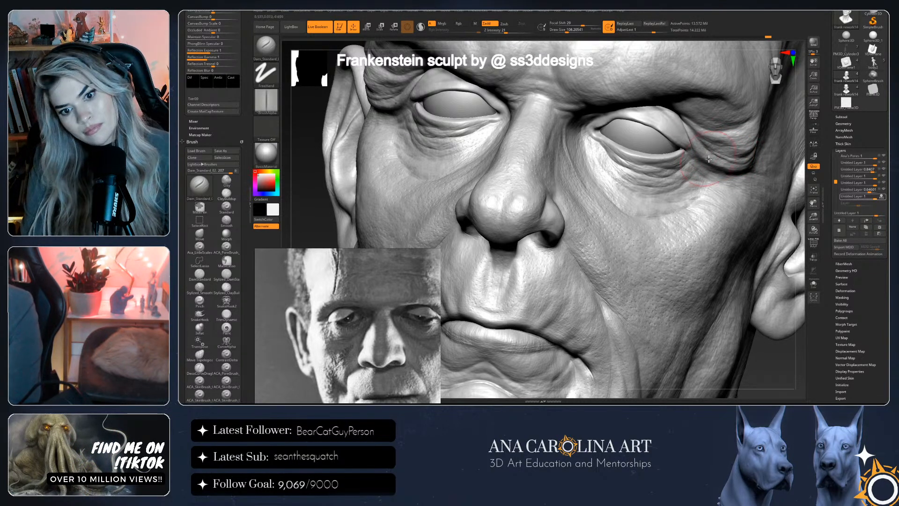
pyautogui.moveTo(770, 185); pyautogui.dragTo(719, 147, button='right')
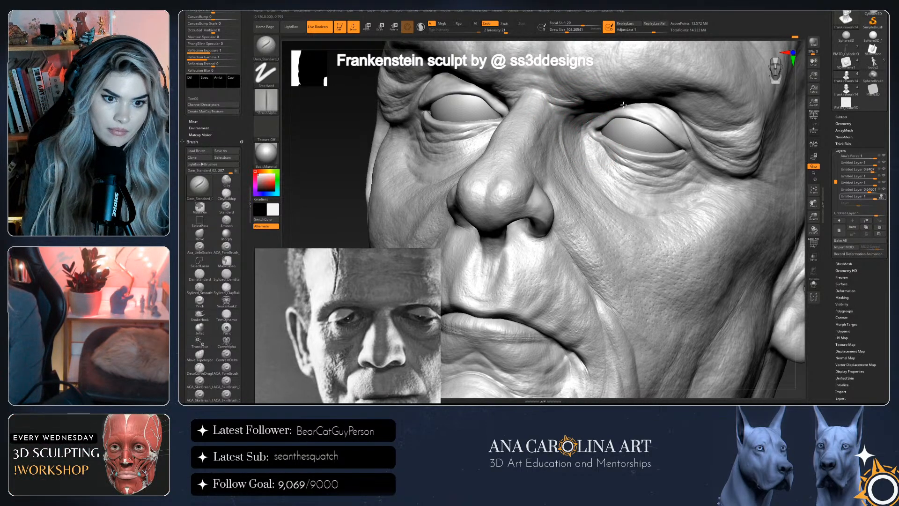
# Lower the intensity of the active sculpt layer holding the new creases to about 0.81
pyautogui.press('f')
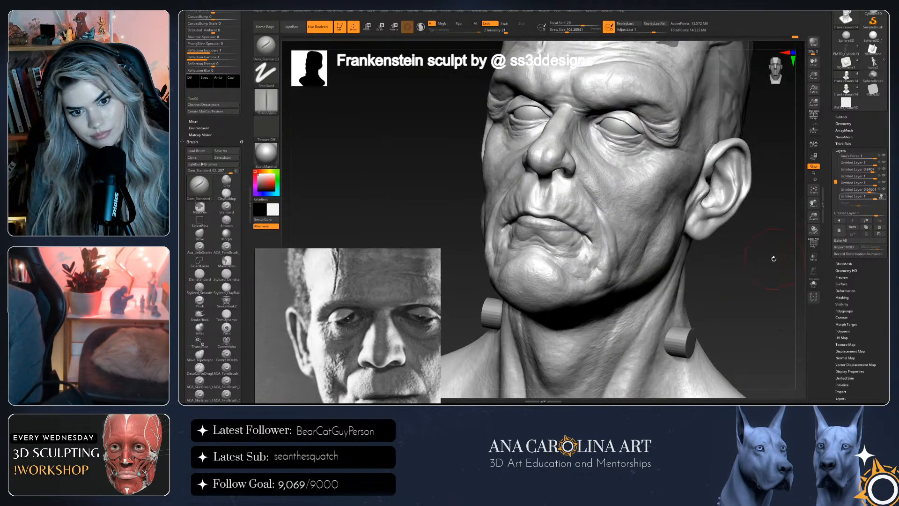
pyautogui.moveTo(770, 263)
pyautogui.mouseDown()
pyautogui.moveTo(751, 264)
pyautogui.moveTo(771, 264)
pyautogui.mouseUp()
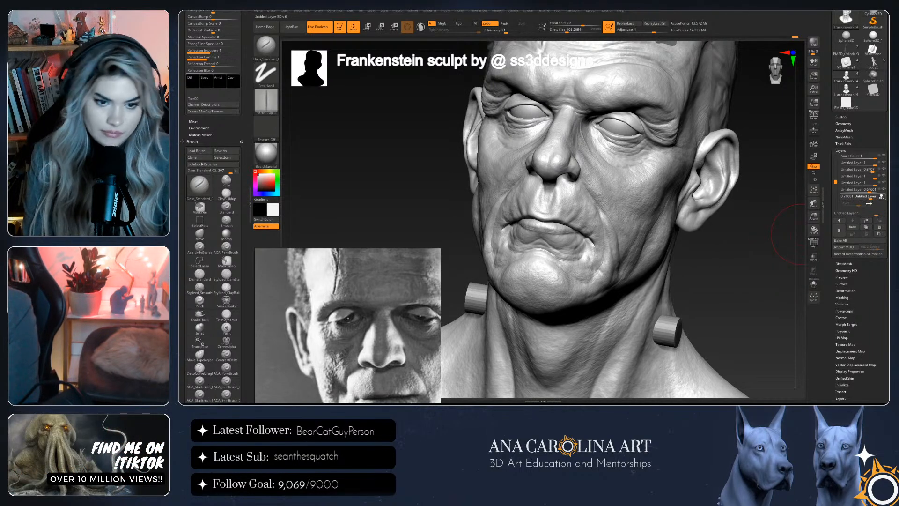
pyautogui.moveTo(773, 237)
pyautogui.mouseDown()
pyautogui.moveTo(749, 242)
pyautogui.moveTo(878, 208)
pyautogui.mouseUp()
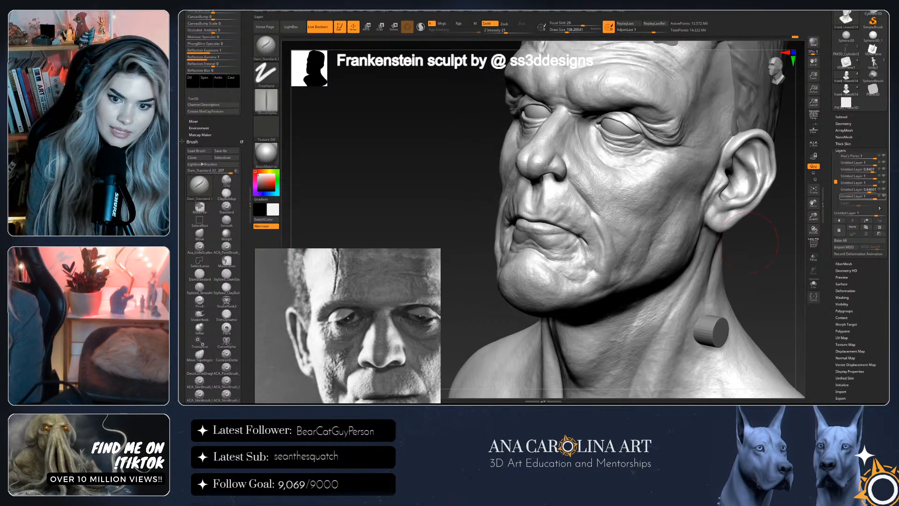
pyautogui.click(875, 198)
pyautogui.moveTo(777, 256)
pyautogui.mouseDown()
pyautogui.moveTo(791, 258)
pyautogui.moveTo(793, 276)
pyautogui.mouseUp()
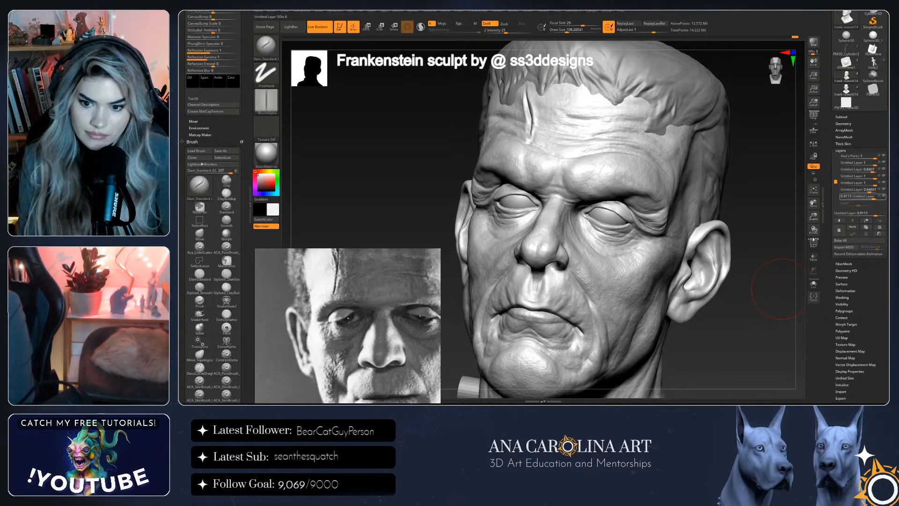
# Set the Dam_Standard draw size to about 145 and add fine creases across the forehead and brows, undoing one unwanted stroke
pyautogui.moveTo(773, 244); pyautogui.dragTo(761, 250)
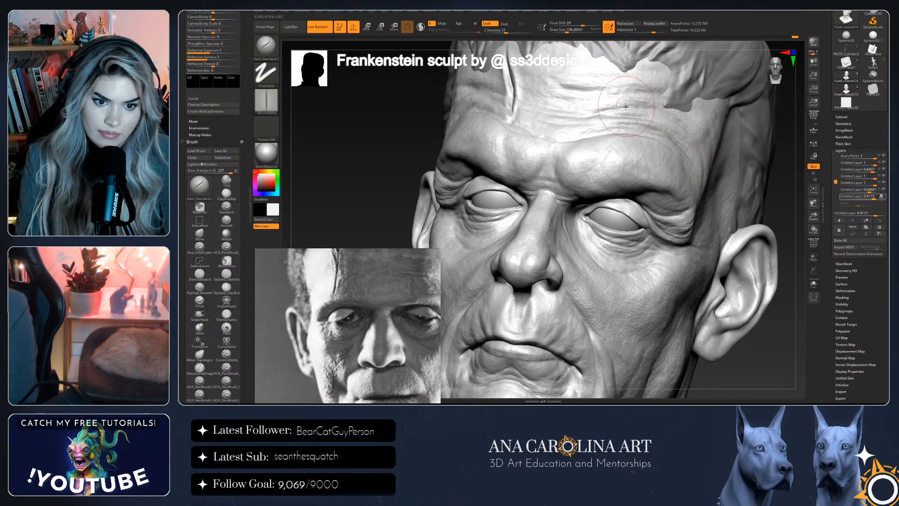
pyautogui.press('s')
pyautogui.moveTo(659, 111)
pyautogui.mouseDown()
pyautogui.moveTo(534, 119)
pyautogui.moveTo(604, 117)
pyautogui.moveTo(578, 117)
pyautogui.mouseUp()
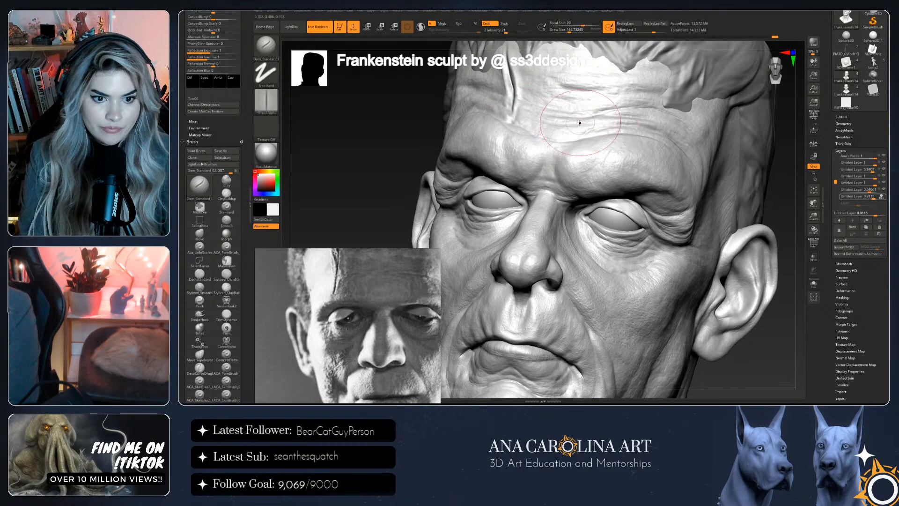
pyautogui.moveTo(604, 125); pyautogui.dragTo(637, 123)
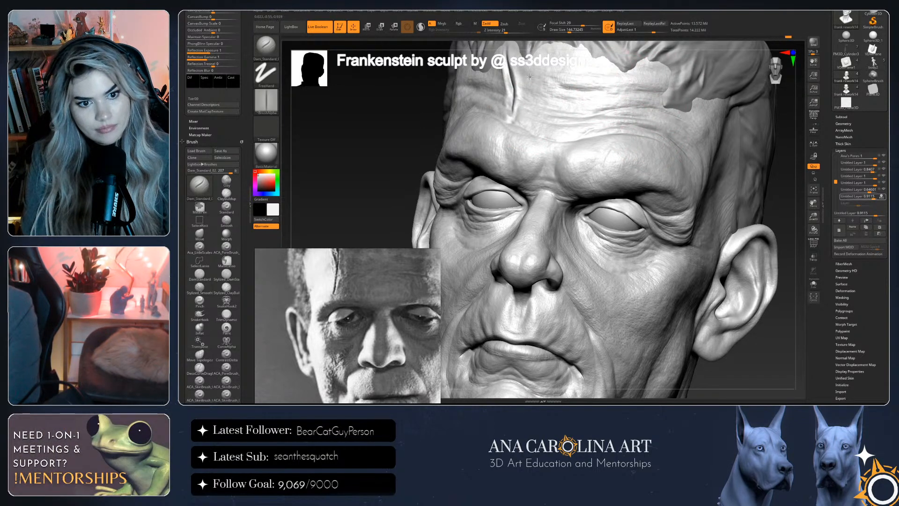
pyautogui.moveTo(558, 84); pyautogui.dragTo(504, 95, button='right')
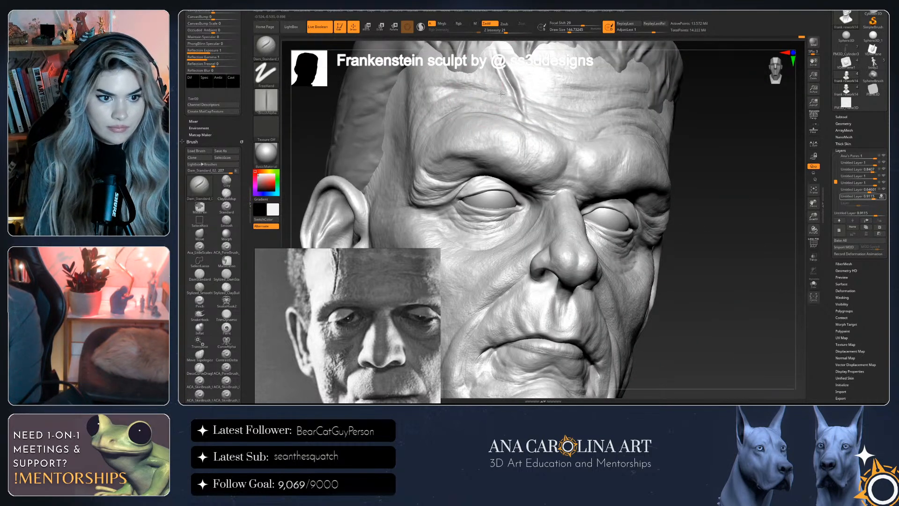
pyautogui.hotkey('ctrl', 'z')
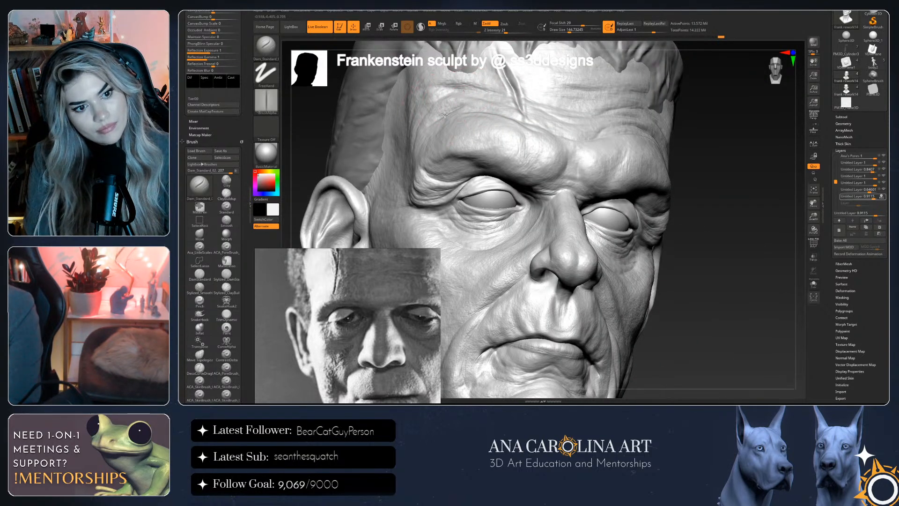
pyautogui.moveTo(669, 233)
pyautogui.mouseDown(button='right')
pyautogui.moveTo(694, 255)
pyautogui.moveTo(682, 265)
pyautogui.moveTo(733, 258)
pyautogui.moveTo(746, 287)
pyautogui.moveTo(751, 253)
pyautogui.moveTo(732, 260)
pyautogui.moveTo(748, 251)
pyautogui.mouseUp(button='right')
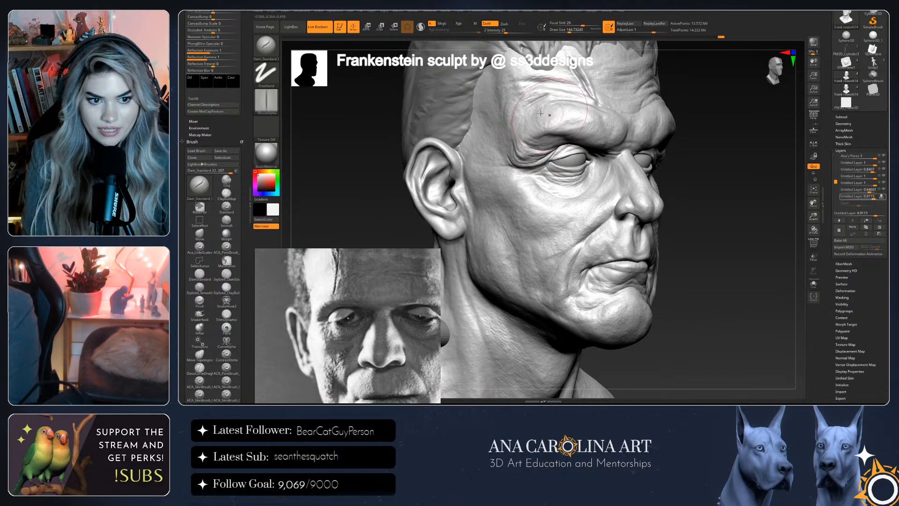
pyautogui.moveTo(733, 201); pyautogui.dragTo(767, 167, button='right')
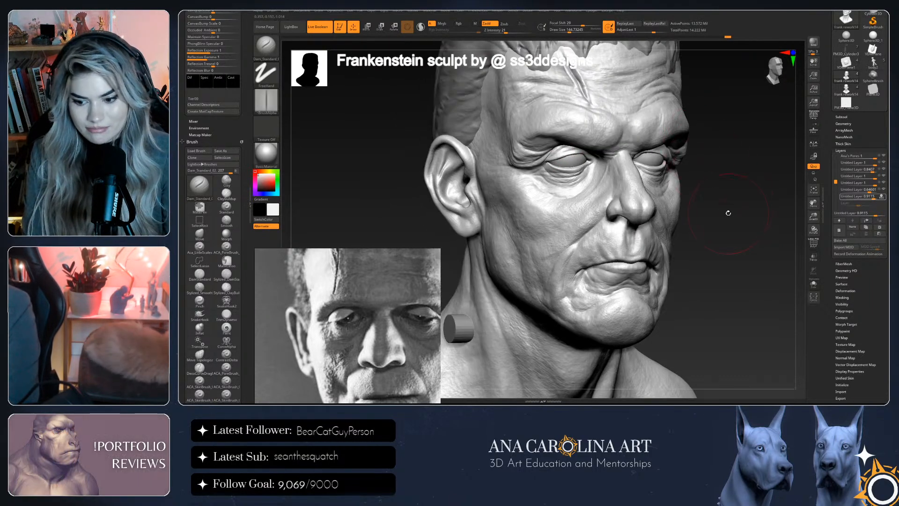
# Toggle the active sculpt layer's visibility to compare the head with and without its creases
pyautogui.moveTo(873, 88)
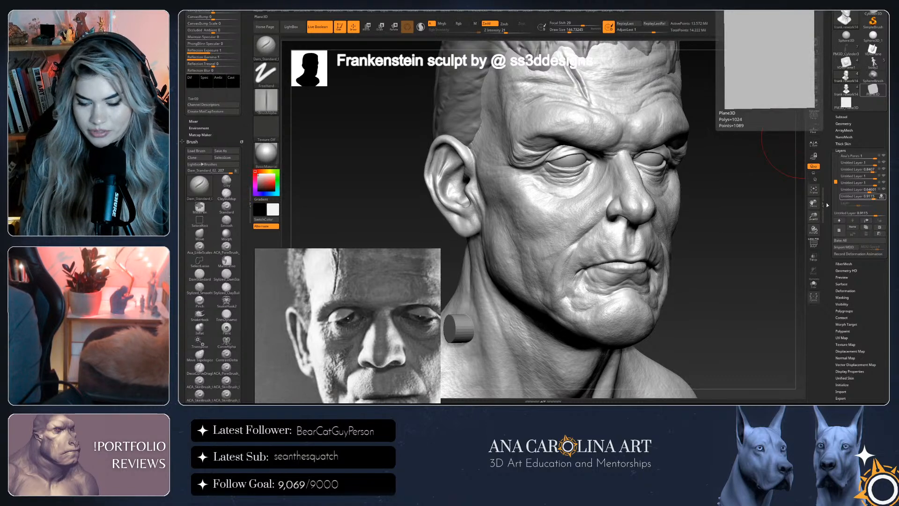
pyautogui.click(882, 196)
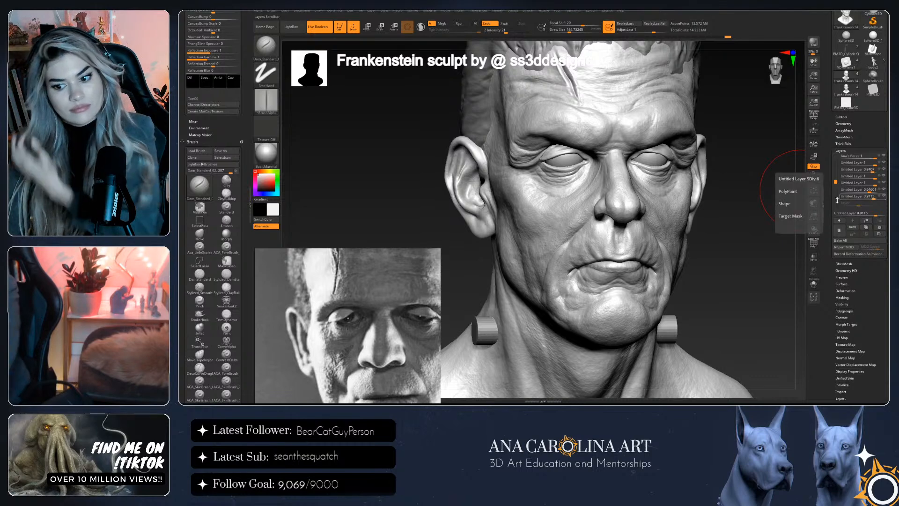
pyautogui.moveTo(730, 241); pyautogui.dragTo(762, 207)
# Switch back and forth between the two bust versions to compare their skin detail from a three-quarter view
pyautogui.click(848, 90)
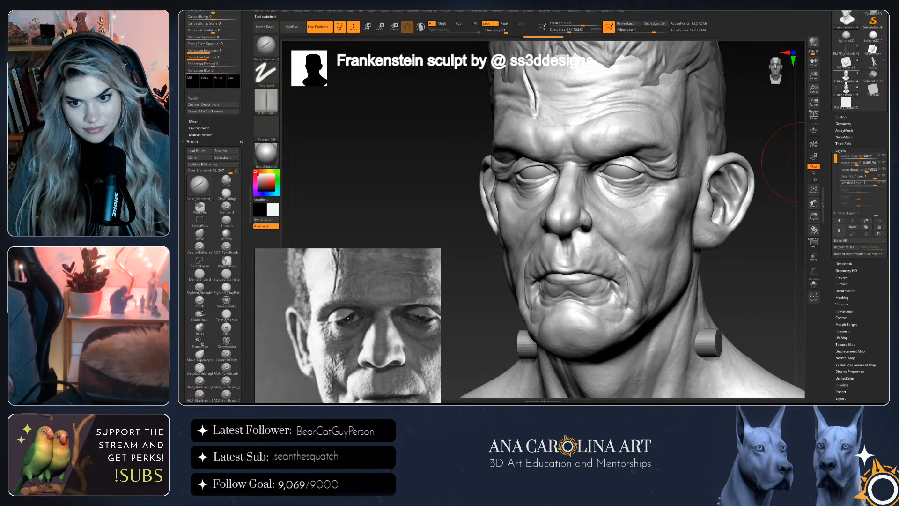
pyautogui.click(845, 76)
pyautogui.moveTo(758, 255)
pyautogui.mouseDown()
pyautogui.moveTo(768, 243)
pyautogui.moveTo(761, 191)
pyautogui.moveTo(786, 163)
pyautogui.mouseUp()
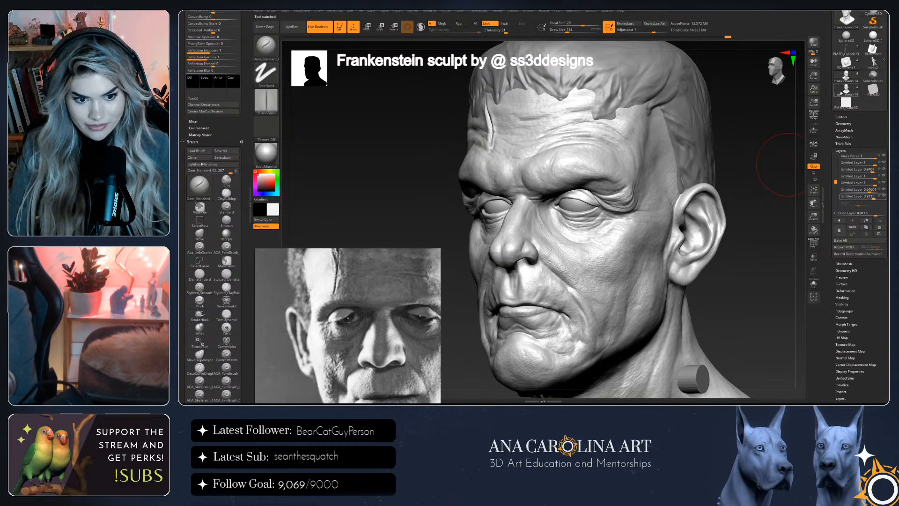
pyautogui.click(843, 77)
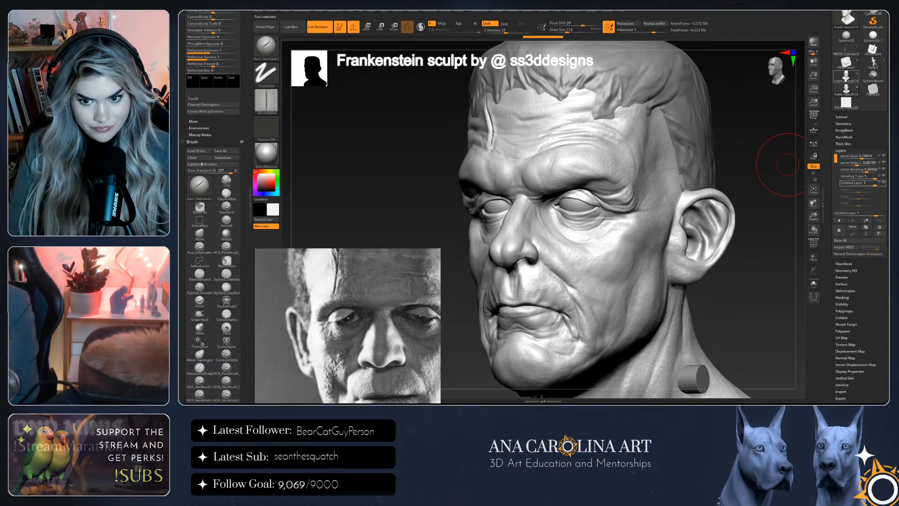
pyautogui.click(845, 89)
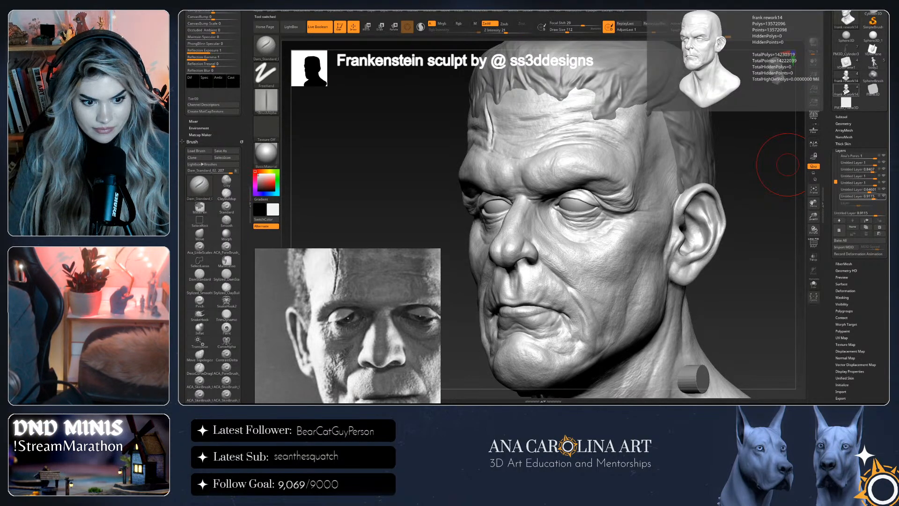
pyautogui.click(843, 77)
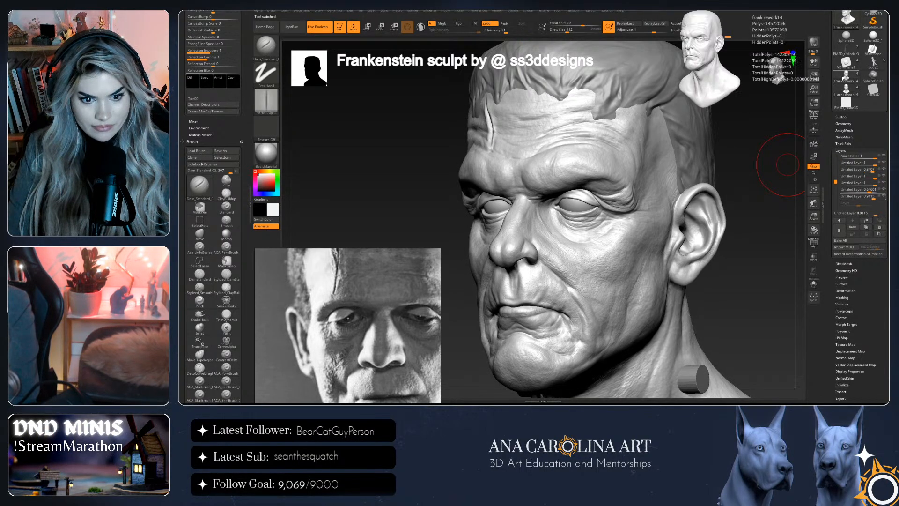
pyautogui.click(846, 89)
pyautogui.moveTo(761, 270); pyautogui.dragTo(789, 257)
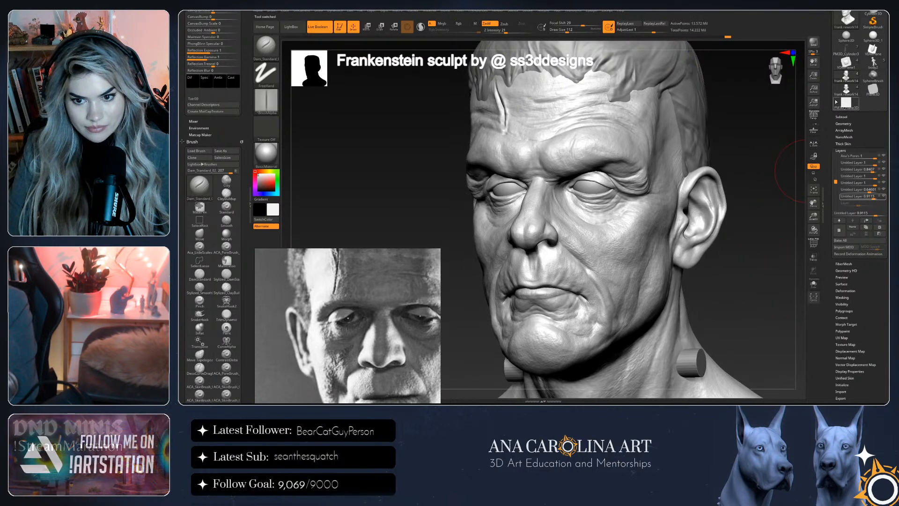
pyautogui.click(838, 79)
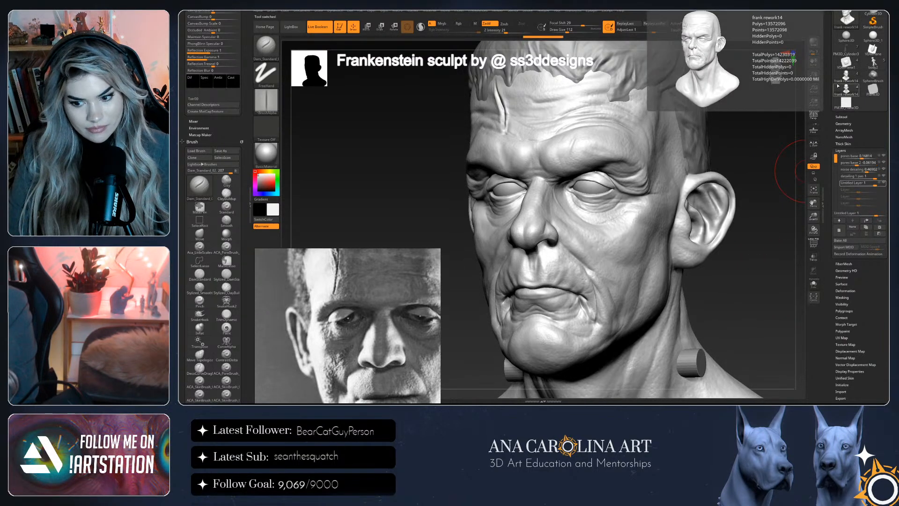
pyautogui.moveTo(745, 262)
pyautogui.mouseDown()
pyautogui.moveTo(775, 261)
pyautogui.moveTo(743, 283)
pyautogui.mouseUp()
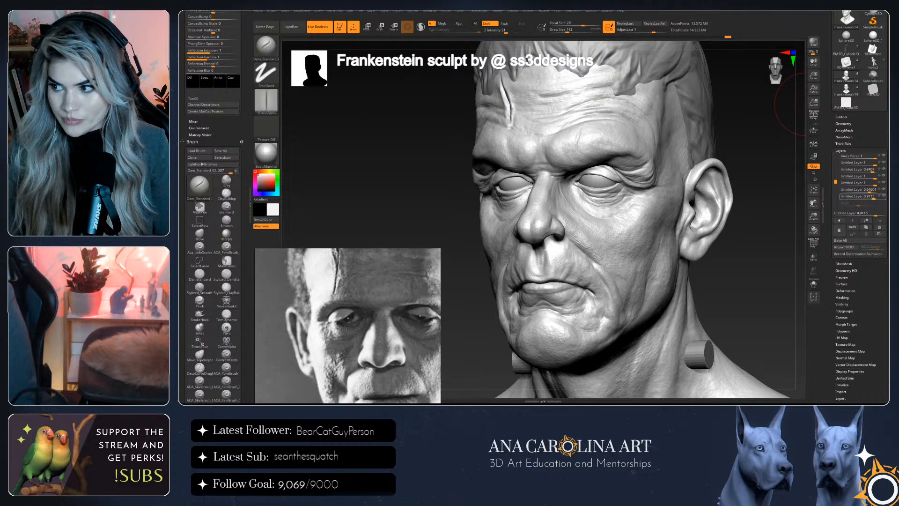
# Switch to the web browser, read through Maxon's Educational Licensing page, and return to the ZBrush sculpt
pyautogui.hotkey('alt', 'Tab')
pyautogui.scroll(4, 780, 229)
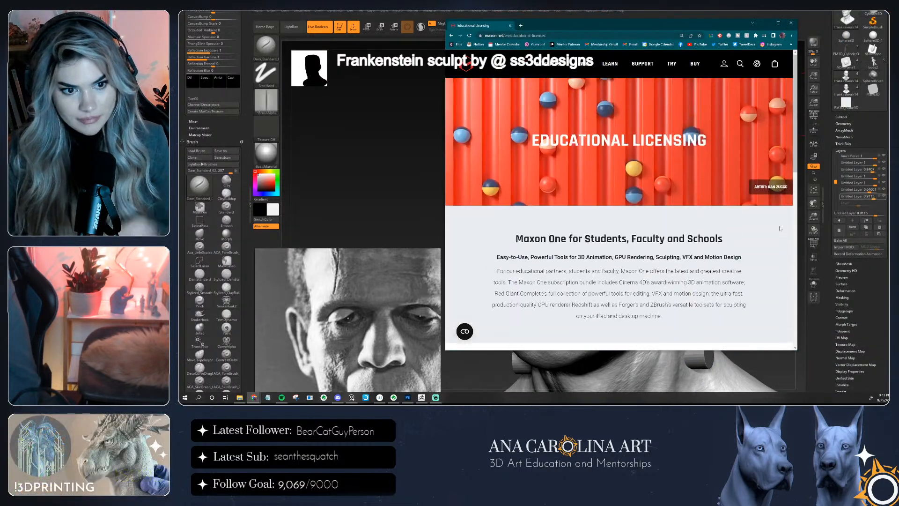
pyautogui.scroll(-4, 780, 228)
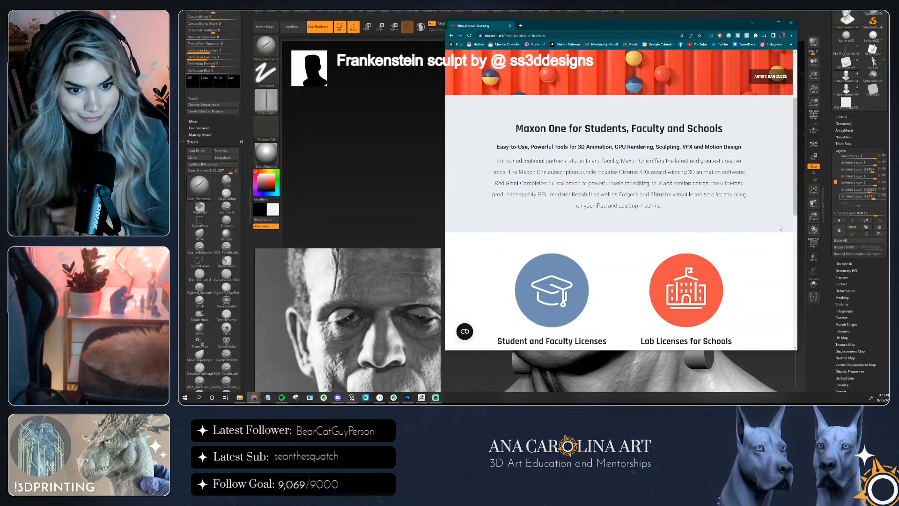
pyautogui.scroll(-3, 780, 229)
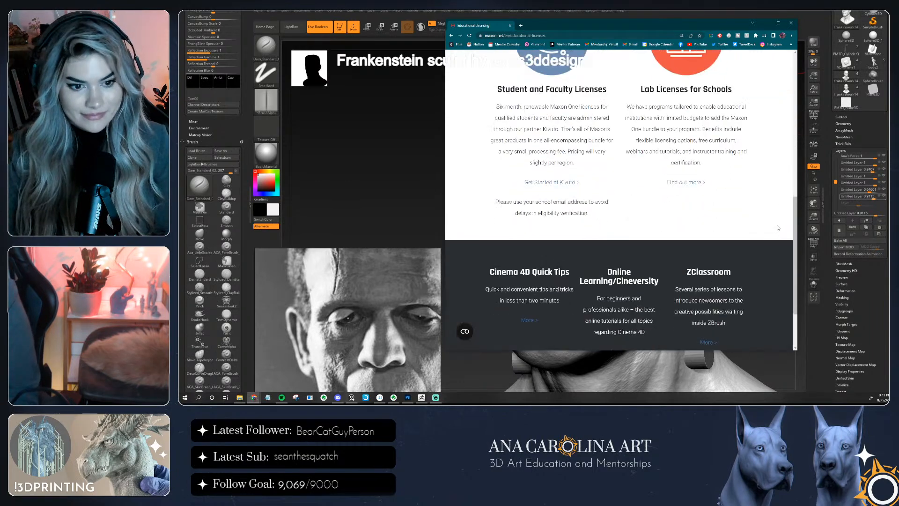
pyautogui.scroll(7, 778, 228)
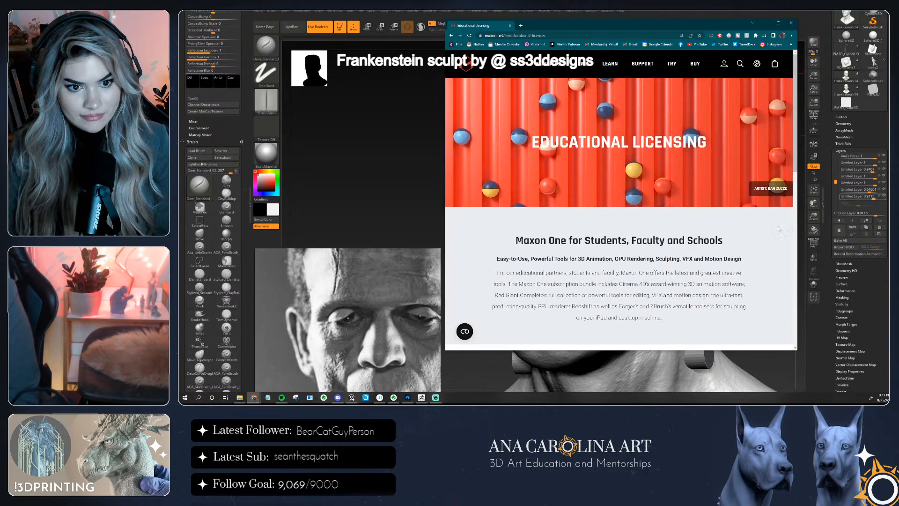
pyautogui.click(752, 22)
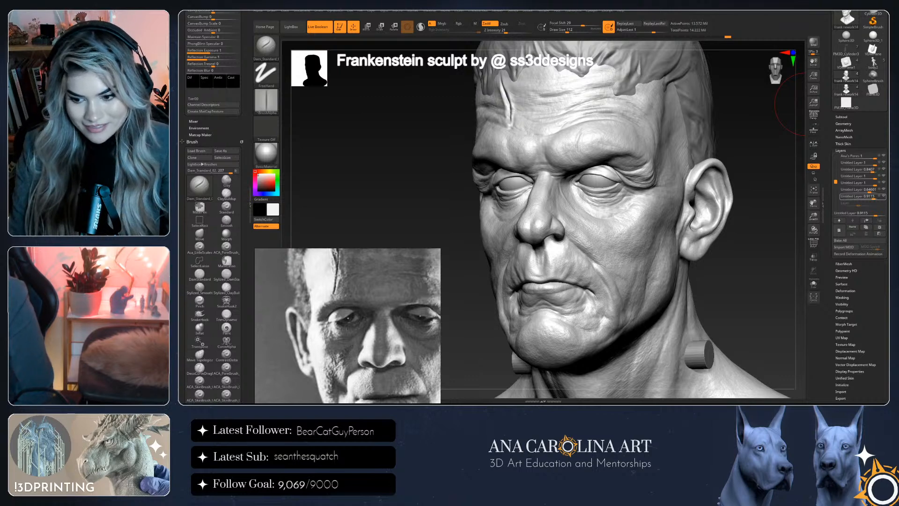
# Compare the current bust with the other version from the front
pyautogui.moveTo(777, 282); pyautogui.dragTo(758, 300)
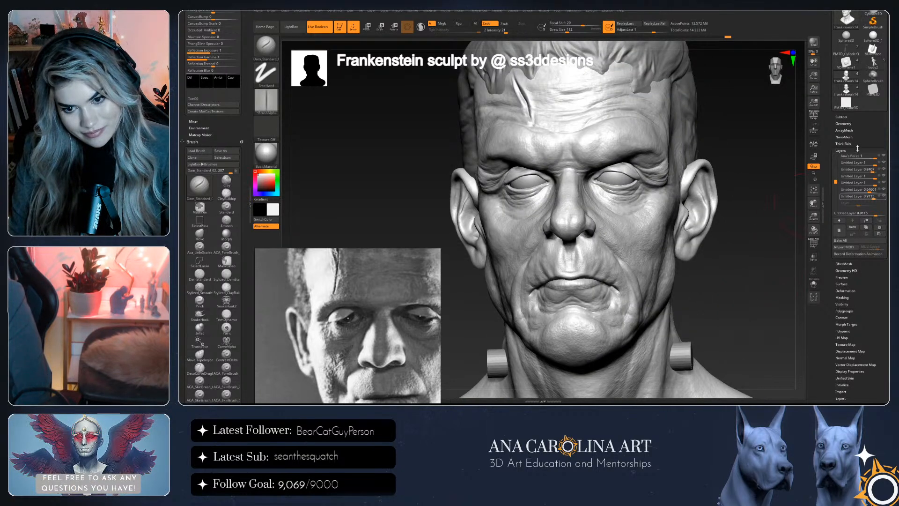
pyautogui.click(846, 90)
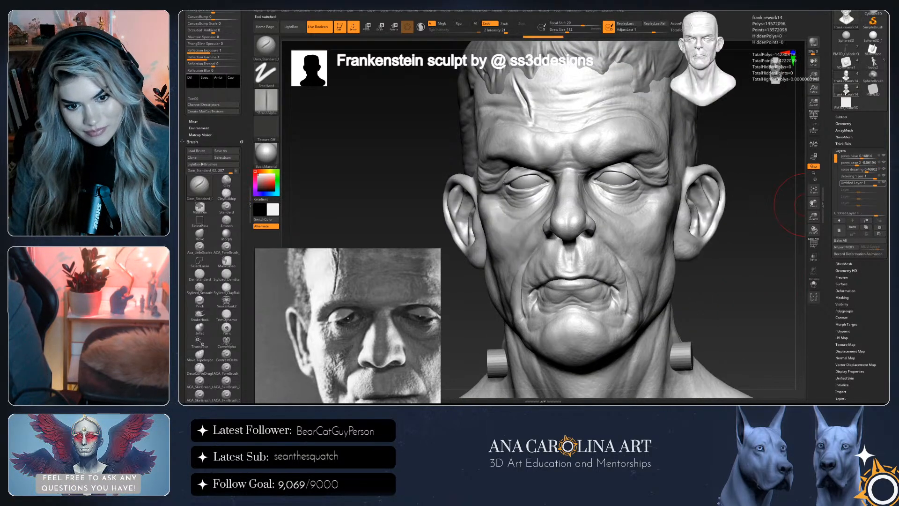
pyautogui.click(847, 90)
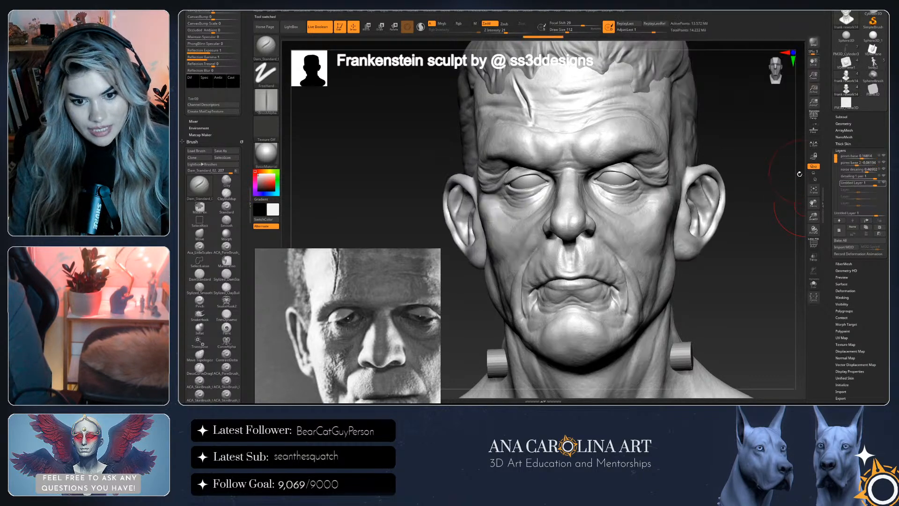
pyautogui.click(838, 82)
pyautogui.click(845, 89)
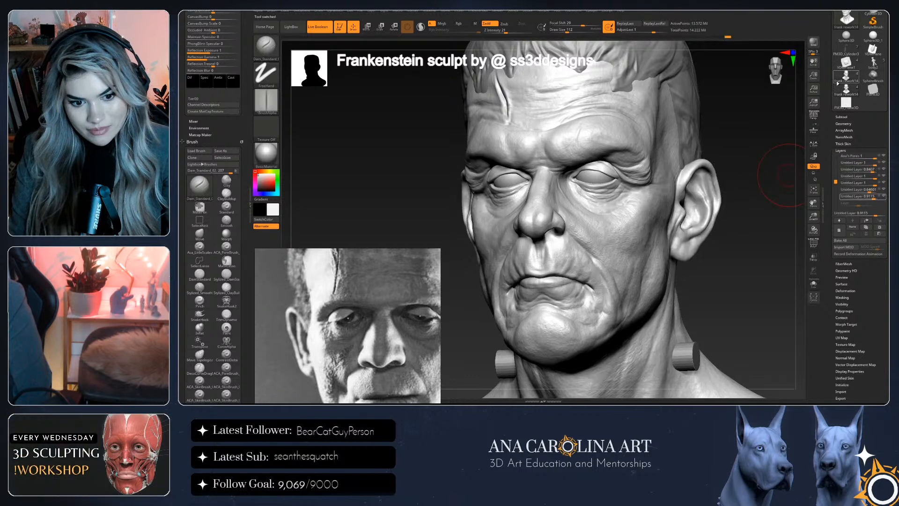
pyautogui.moveTo(745, 212)
pyautogui.mouseDown()
pyautogui.moveTo(759, 220)
pyautogui.moveTo(747, 225)
pyautogui.mouseUp()
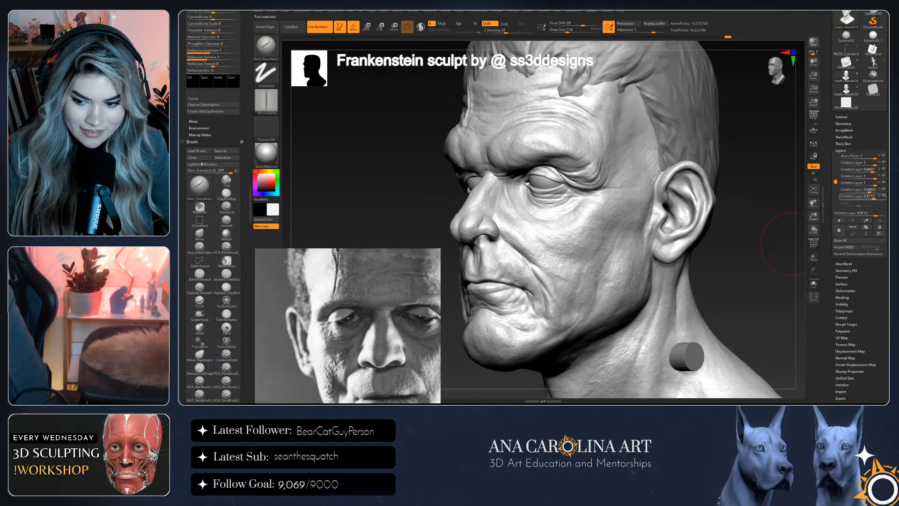
pyautogui.hotkey('shift', 'd')
pyautogui.moveTo(783, 285); pyautogui.dragTo(787, 300)
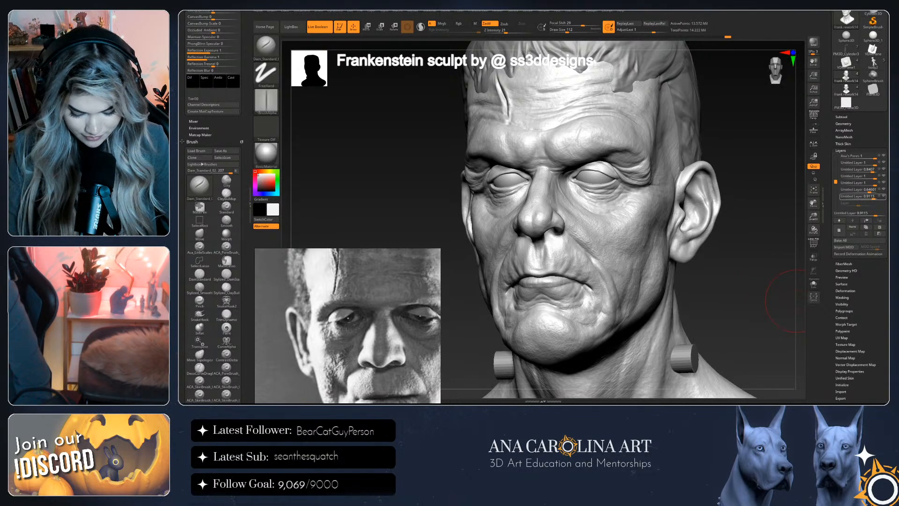
pyautogui.moveTo(791, 300); pyautogui.dragTo(792, 221)
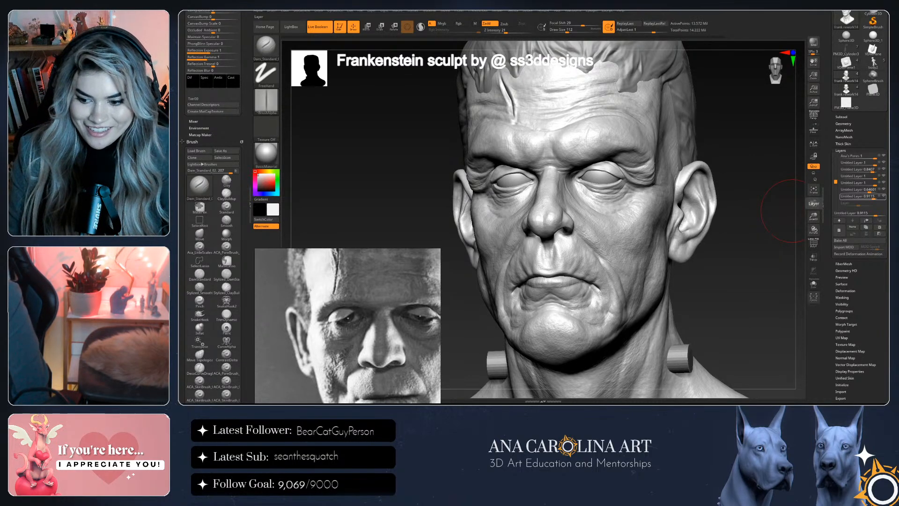
pyautogui.moveTo(745, 330); pyautogui.dragTo(735, 321)
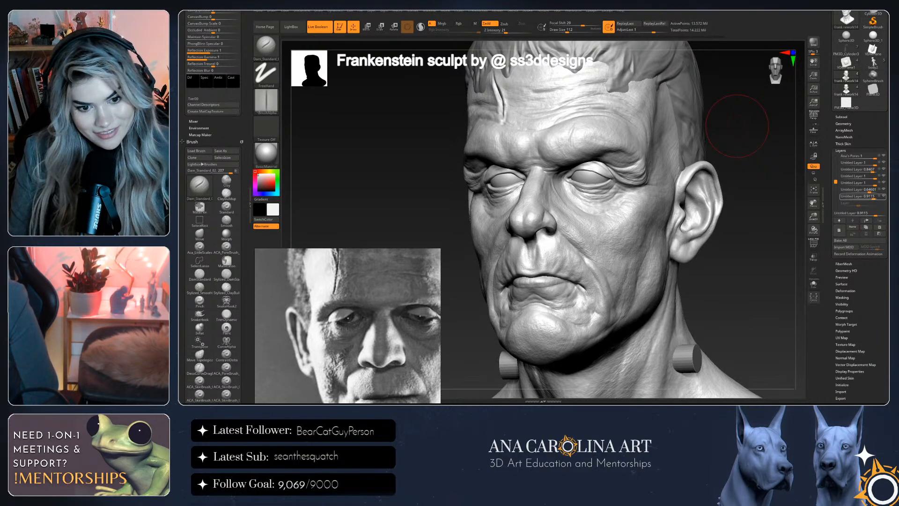
pyautogui.moveTo(737, 125); pyautogui.dragTo(746, 309)
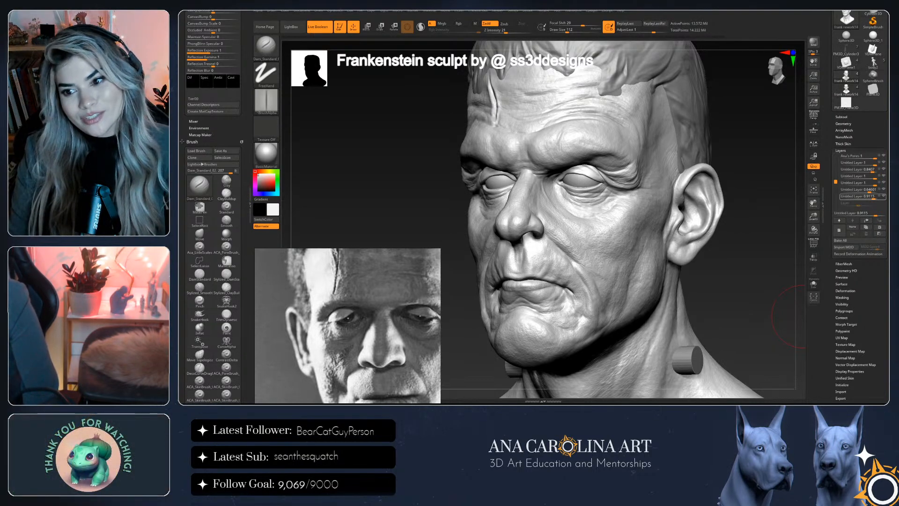
pyautogui.moveTo(794, 312); pyautogui.dragTo(778, 310)
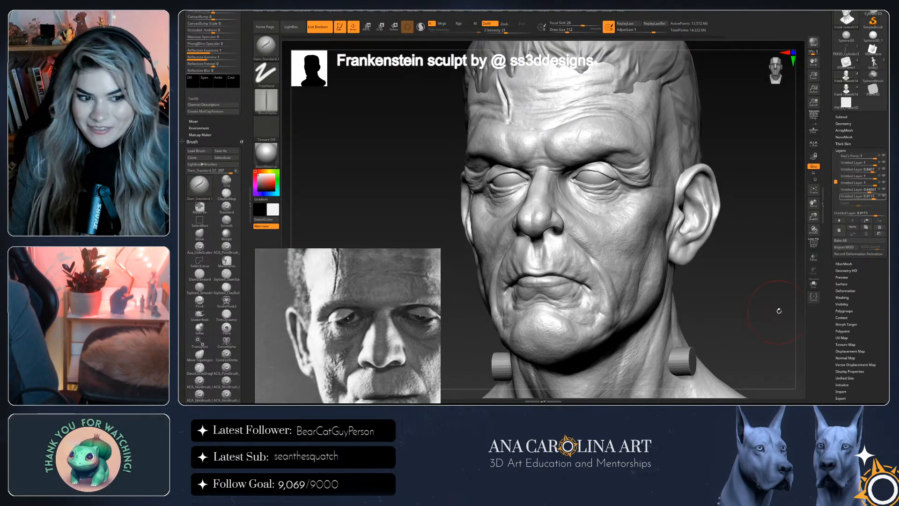